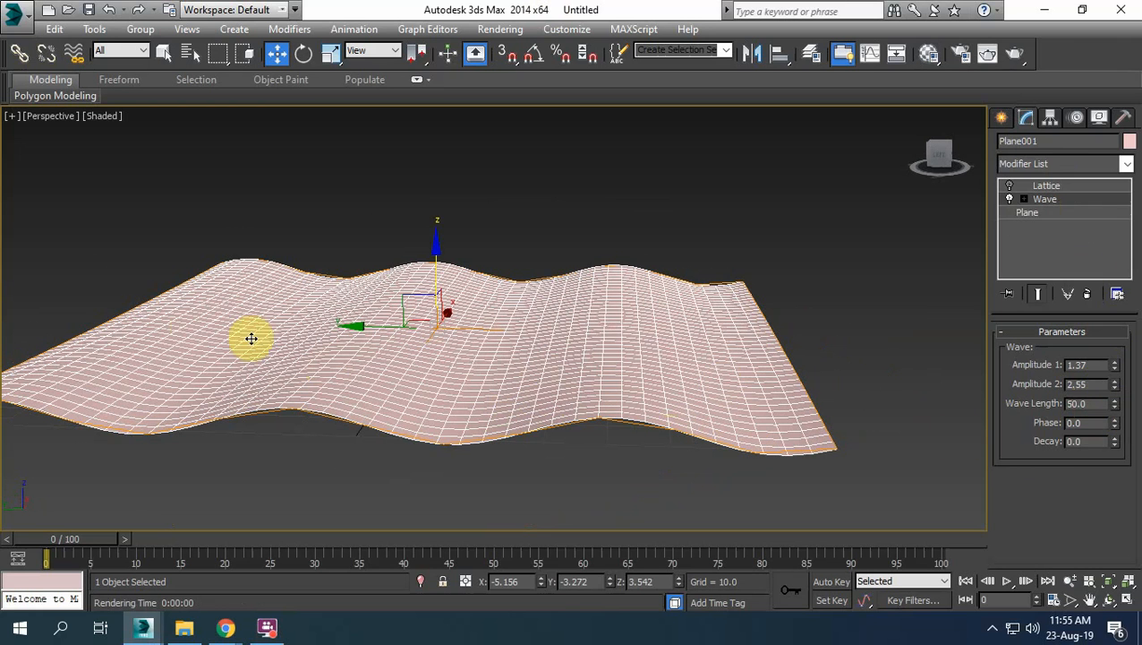
Reduce the plane's Wave modifier wave length to 12.5
left_click_drag(1116, 408, 1094, 465)
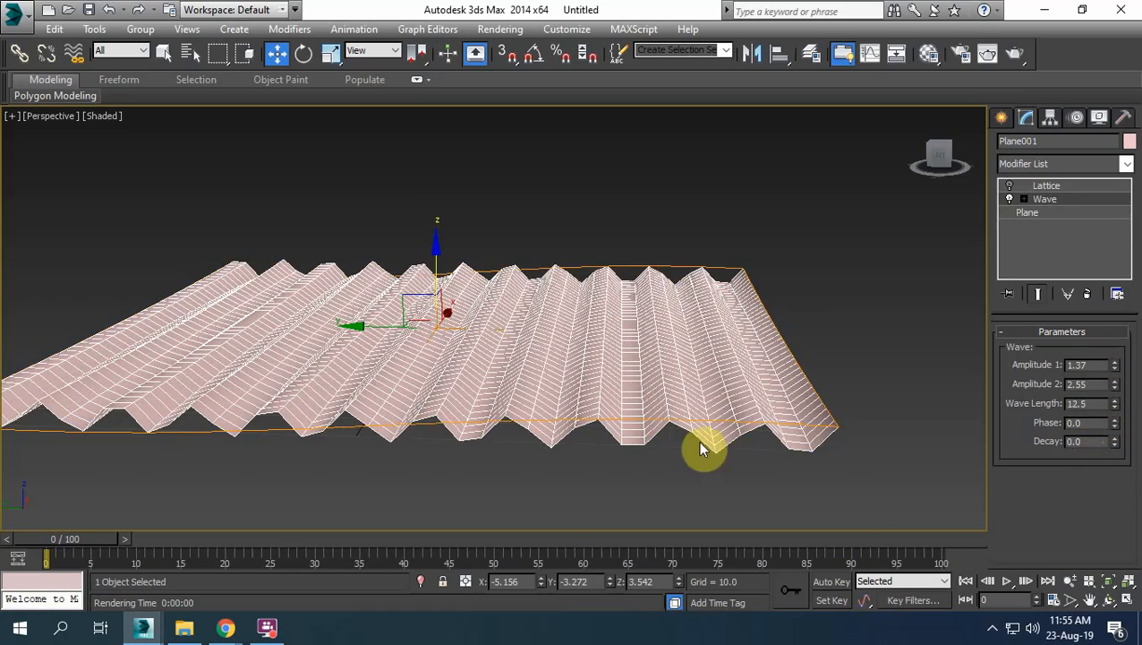
middle_click_drag(624, 380, 484, 364, "alt")
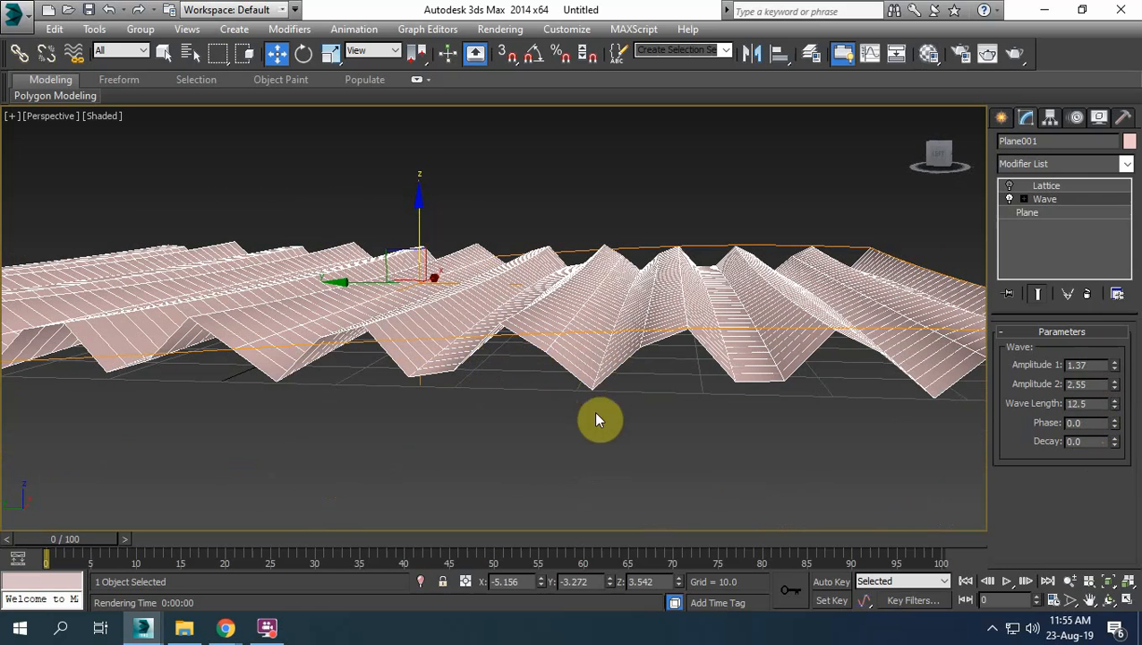
mouse_move(635, 420)
middle_mouse_down("alt")
mouse_move(620, 401)
mouse_move(626, 426)
middle_mouse_up("alt")
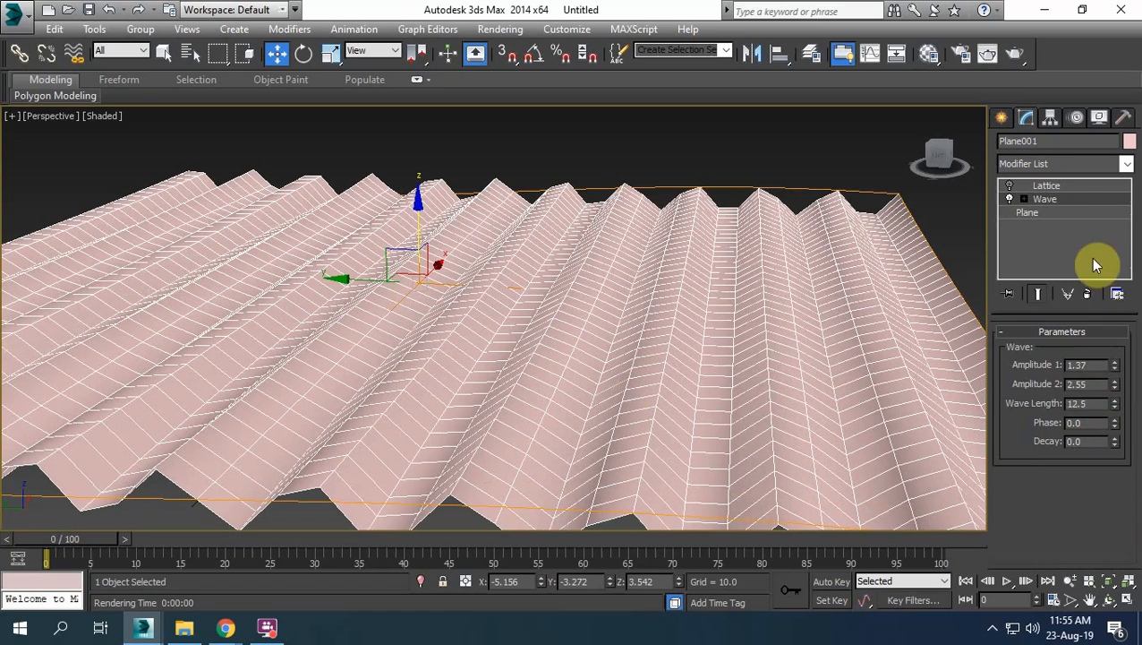
Add a TurboSmooth modifier above Wave on the plane, then deselect the plane to view the smoothed surface
left_click(1066, 164)
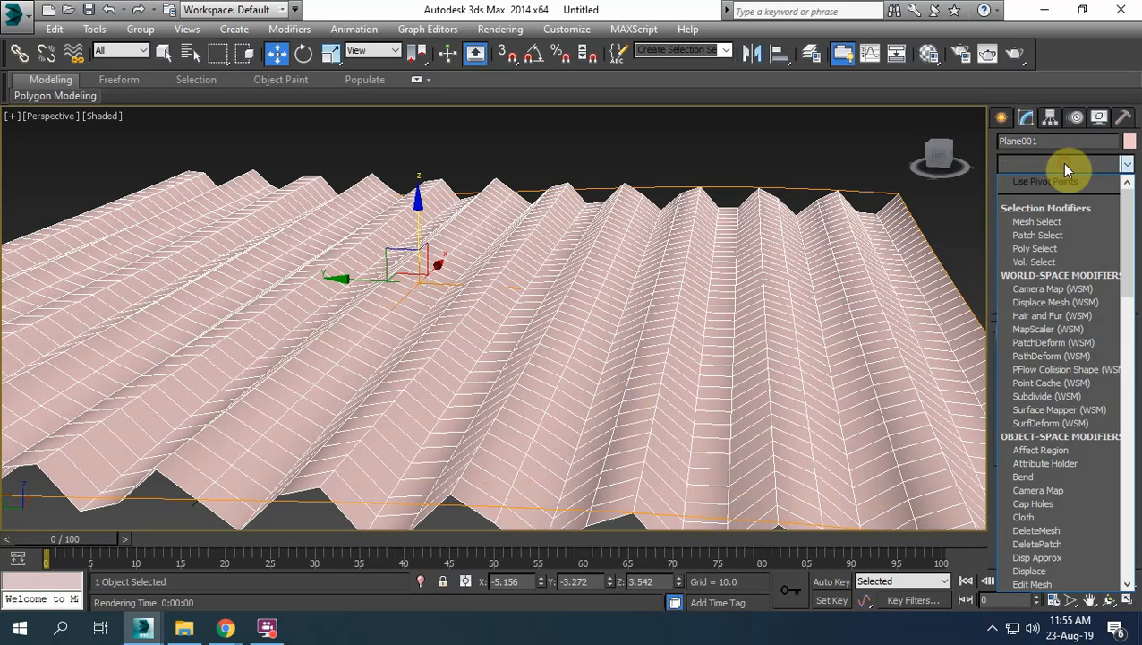
key("t")
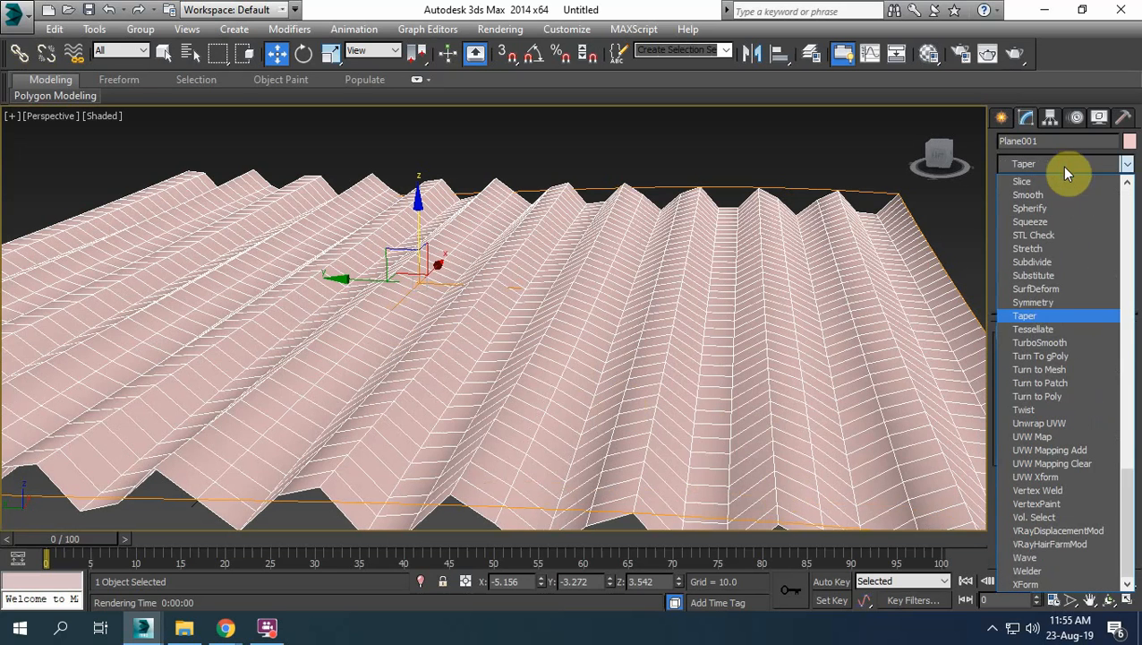
left_click(1040, 343)
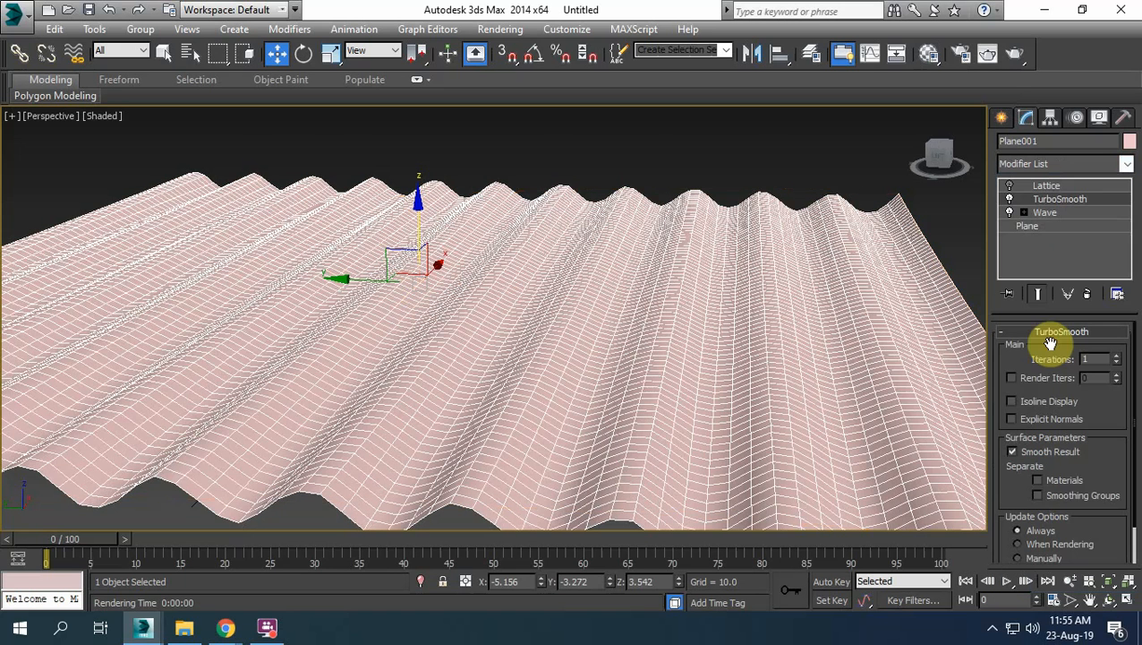
left_click(633, 184)
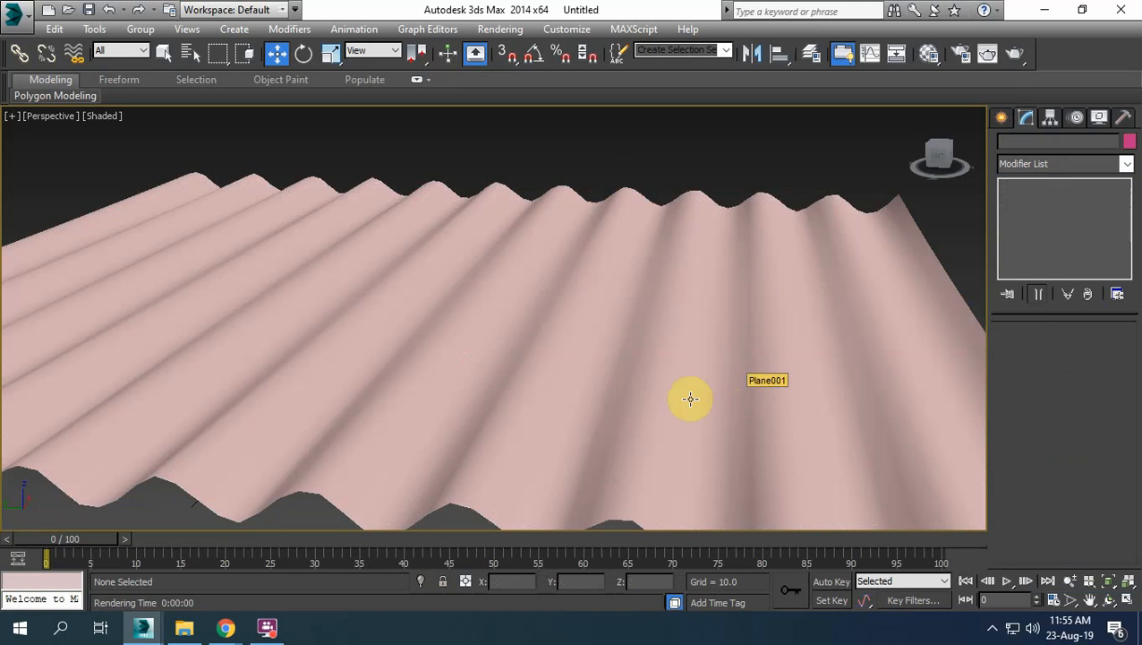
Adjust the plane's Wave modifier to a wave length of 31.0 and a phase of 5.7
left_click(637, 398)
left_click(1055, 214)
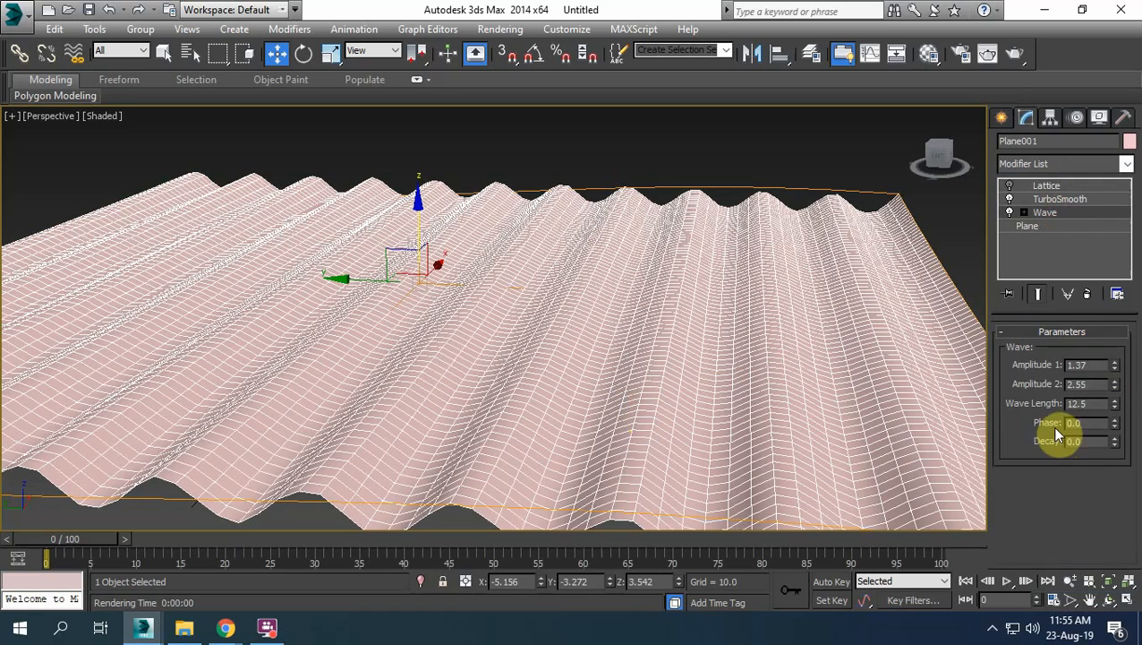
left_click_drag(1115, 431, 1112, 400)
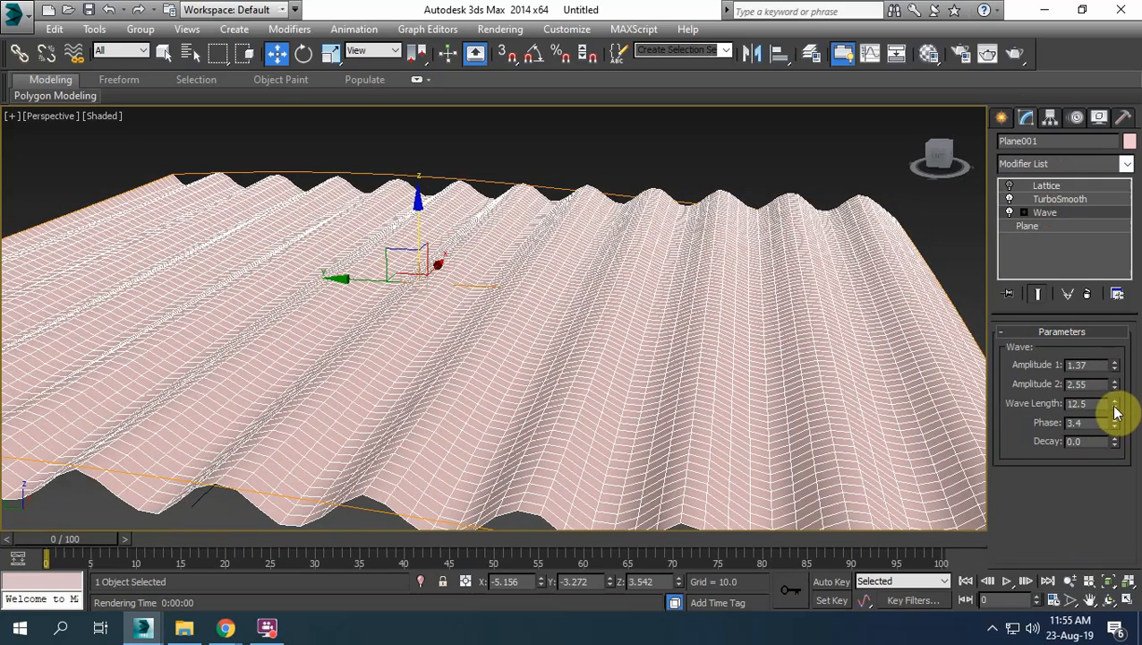
left_click_drag(1115, 412, 1121, 289)
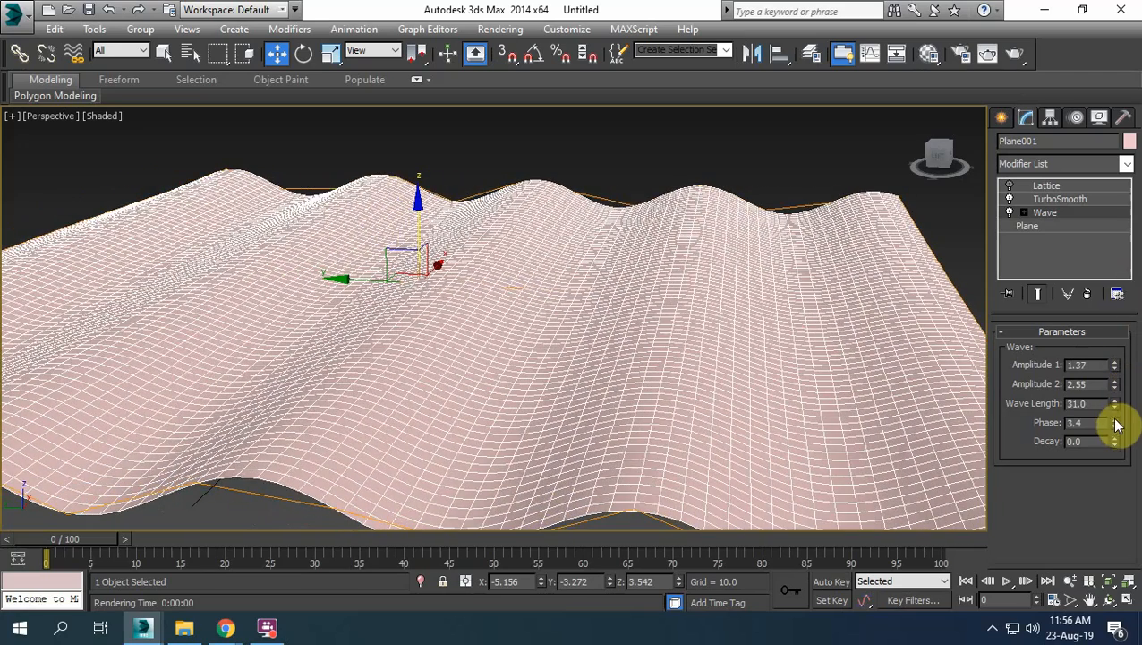
left_click_drag(1117, 428, 1115, 403)
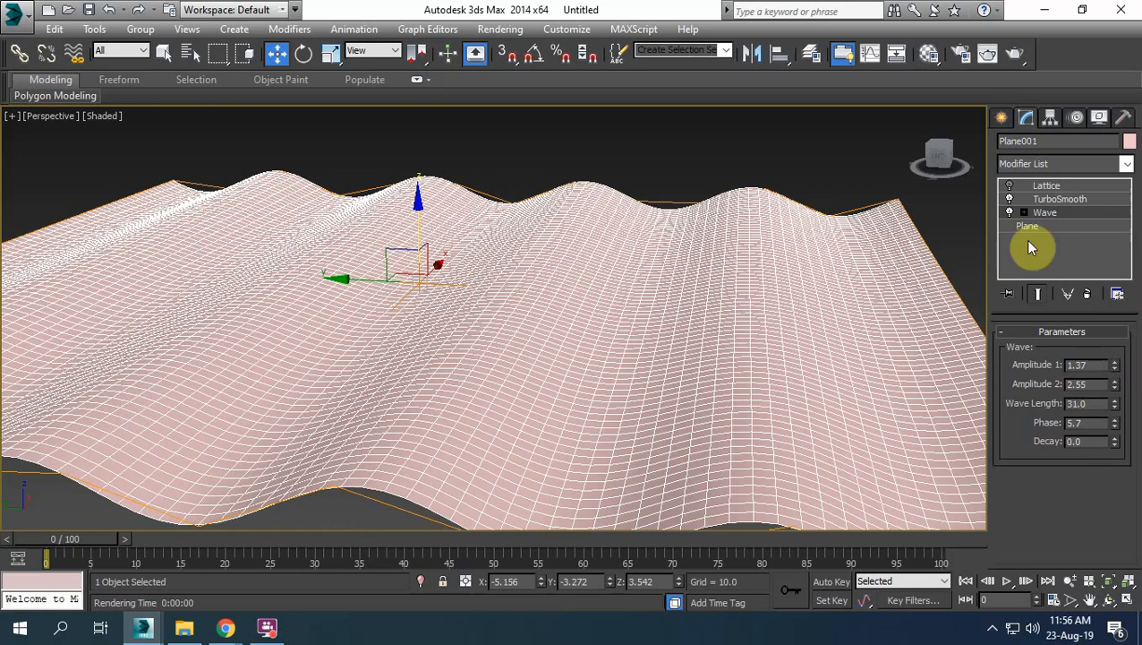
Disable the plane's TurboSmooth modifier and enable its Lattice modifier
left_click(1010, 198)
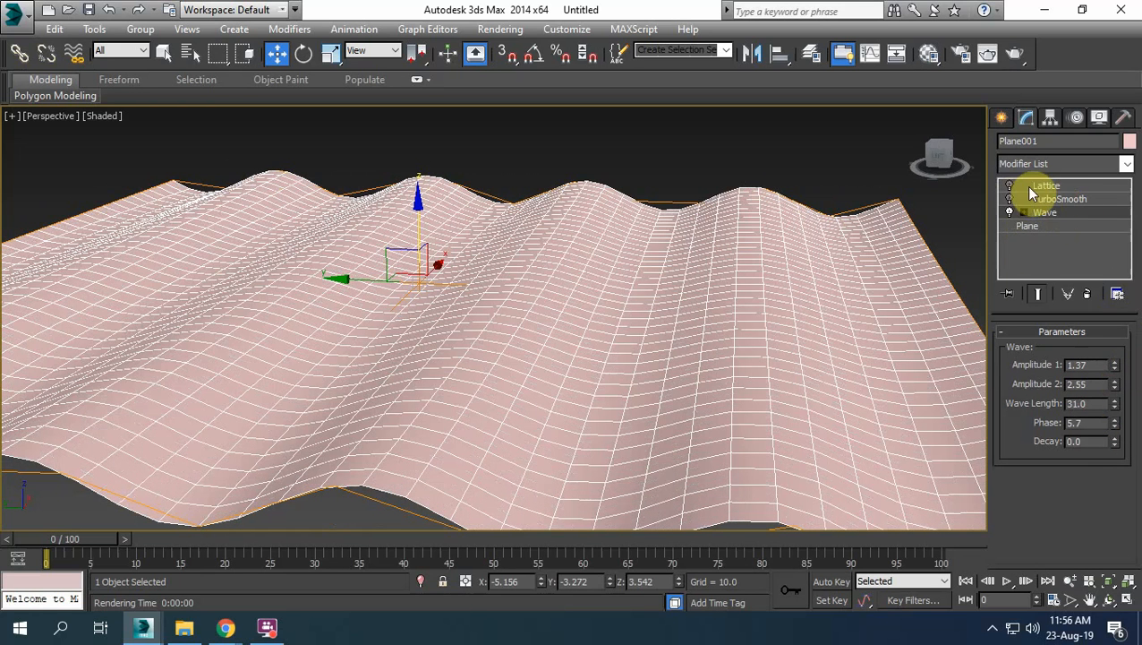
left_click(1046, 186)
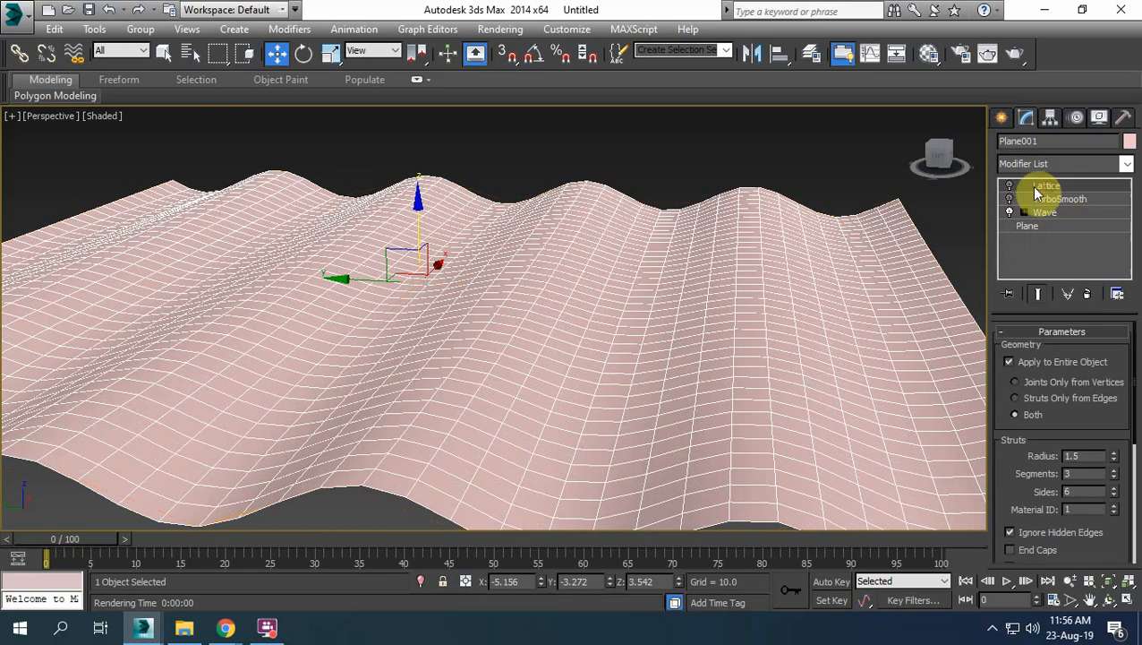
left_click(1010, 186)
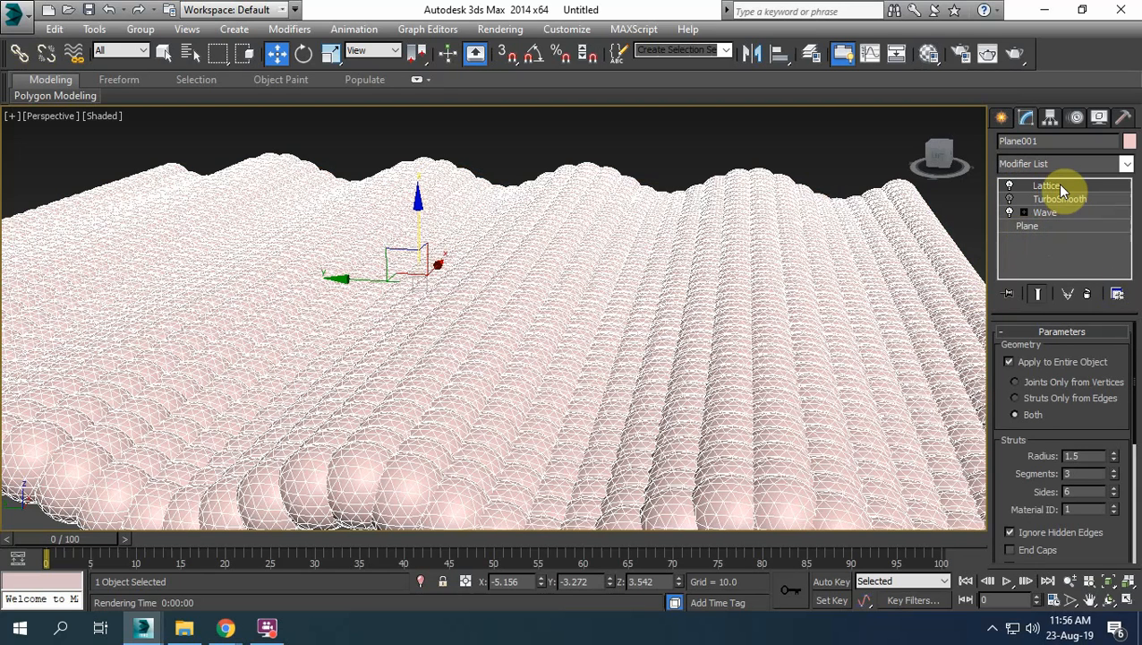
Reduce the Lattice joints' radius, set the struts' radius to 0.5, and deselect the plane
left_click_drag(1104, 421, 1104, 374)
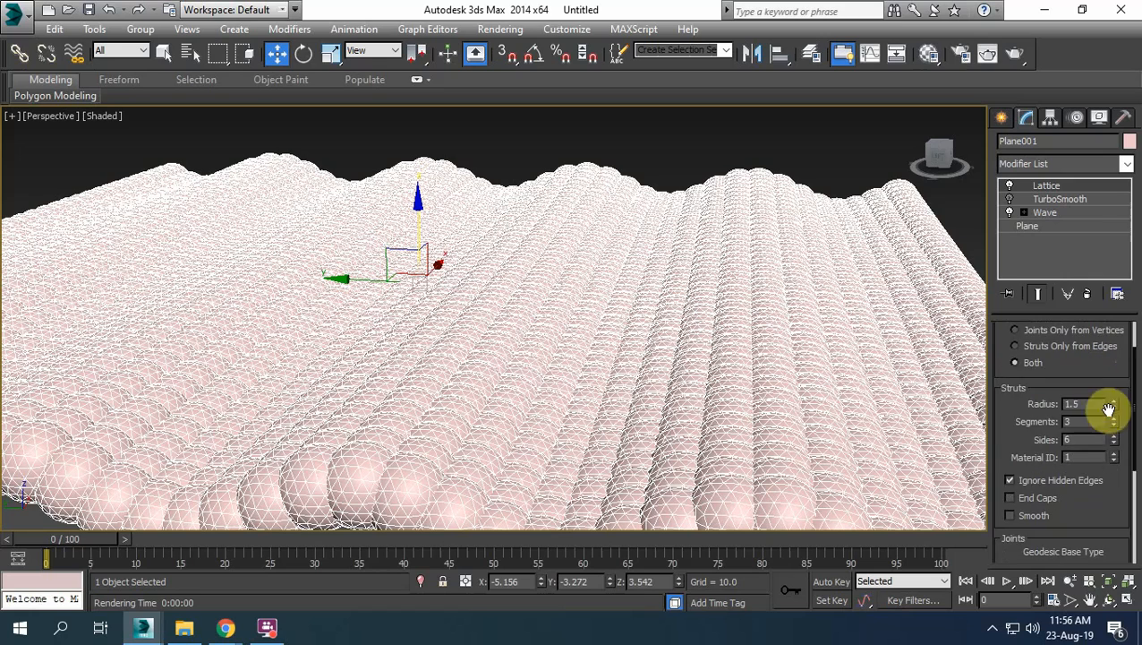
left_click_drag(1112, 502, 1101, 366)
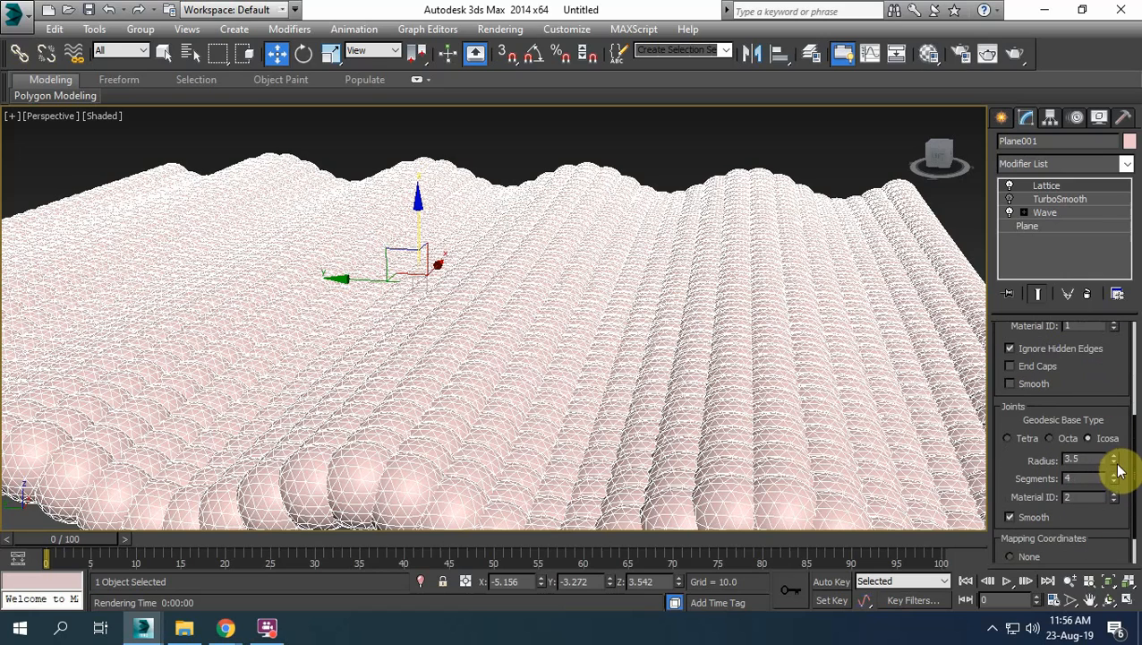
left_click_drag(1116, 466, 1118, 472)
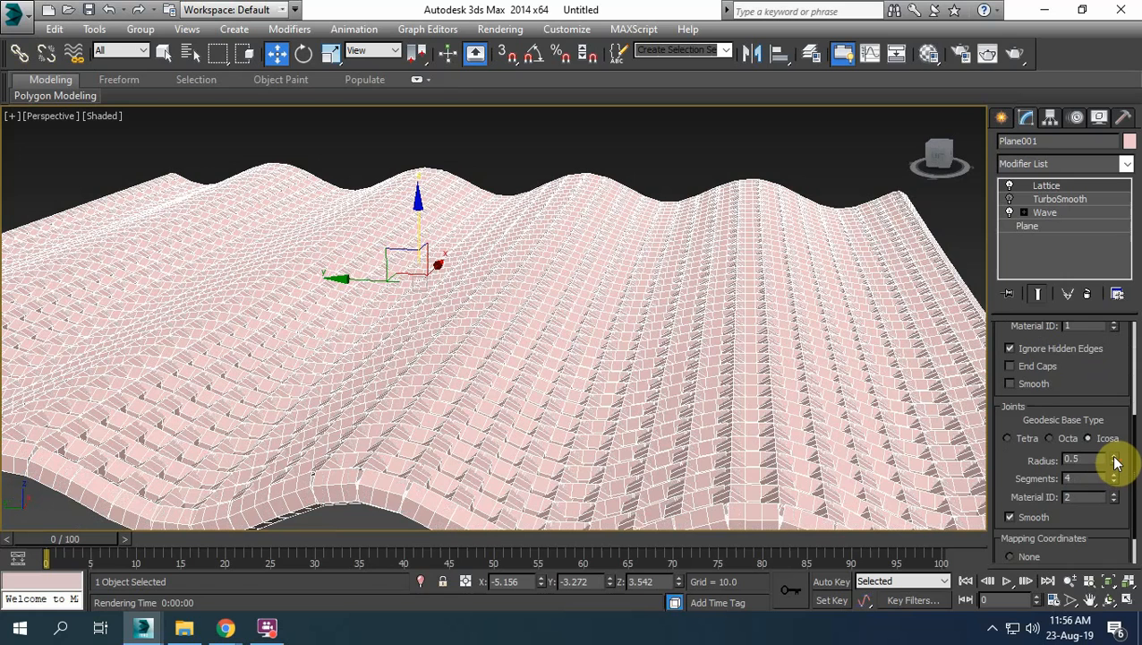
left_click_drag(1105, 379, 1094, 486)
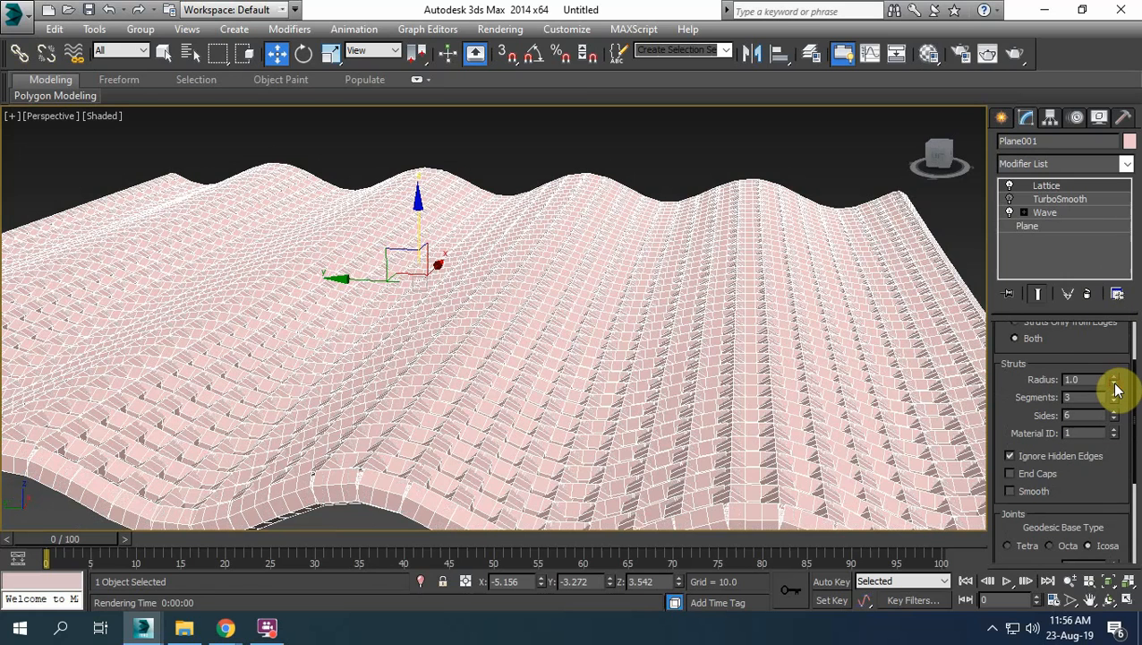
left_click(1114, 384)
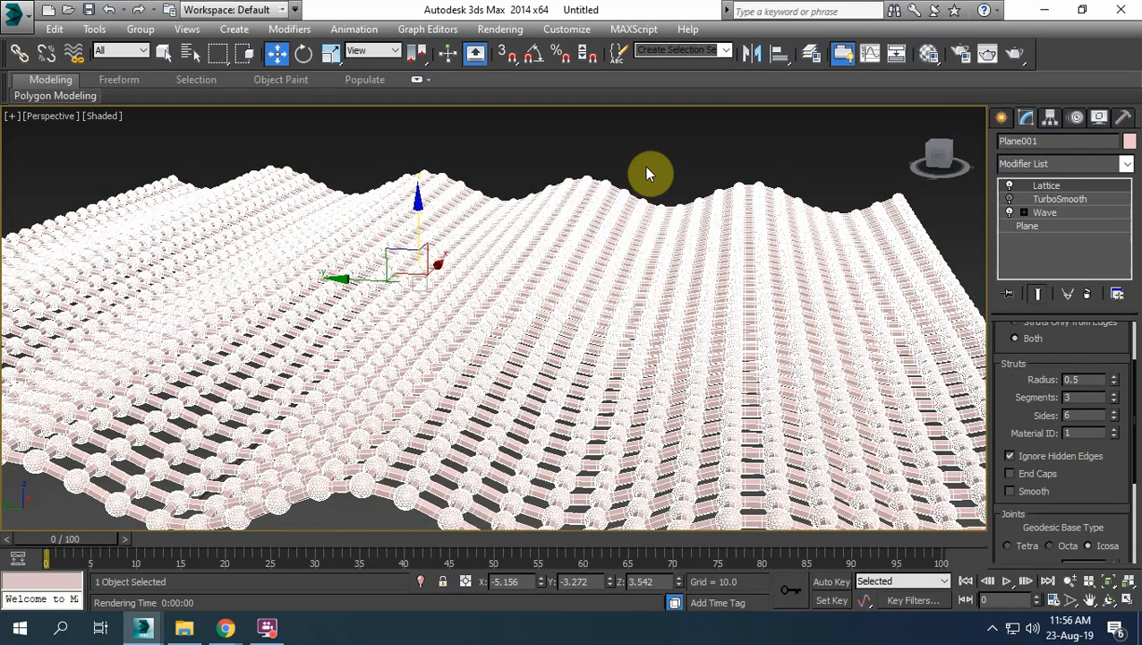
key("Delete")
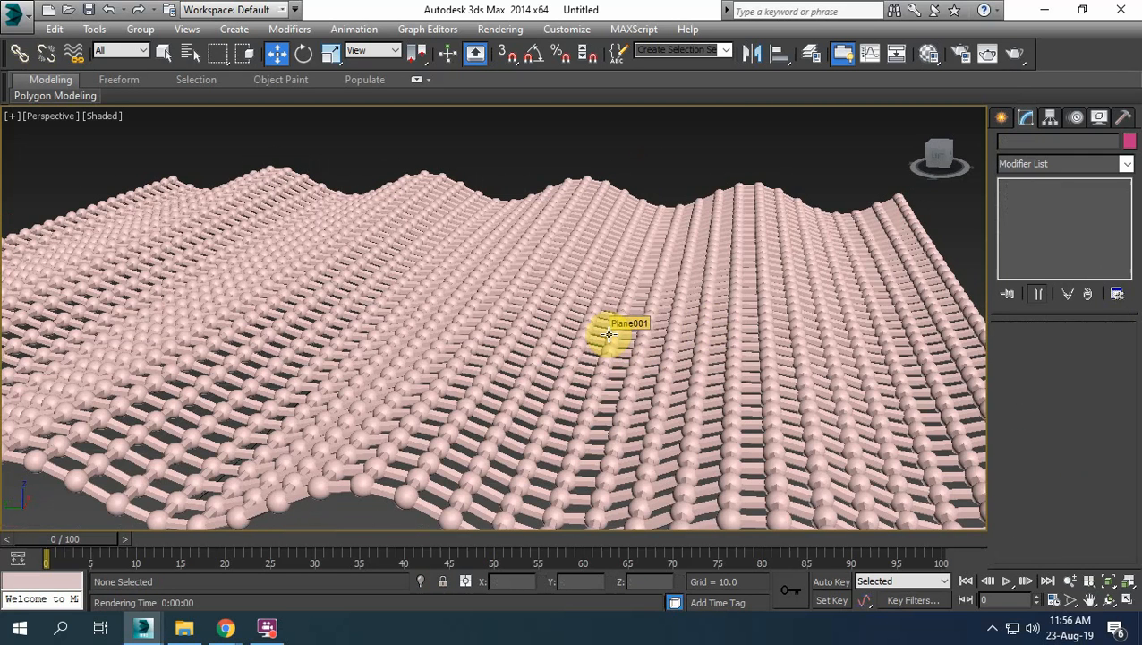
Reselect the plane and examine the lattice's struts and spherical joints up close from several angles
left_click(610, 342)
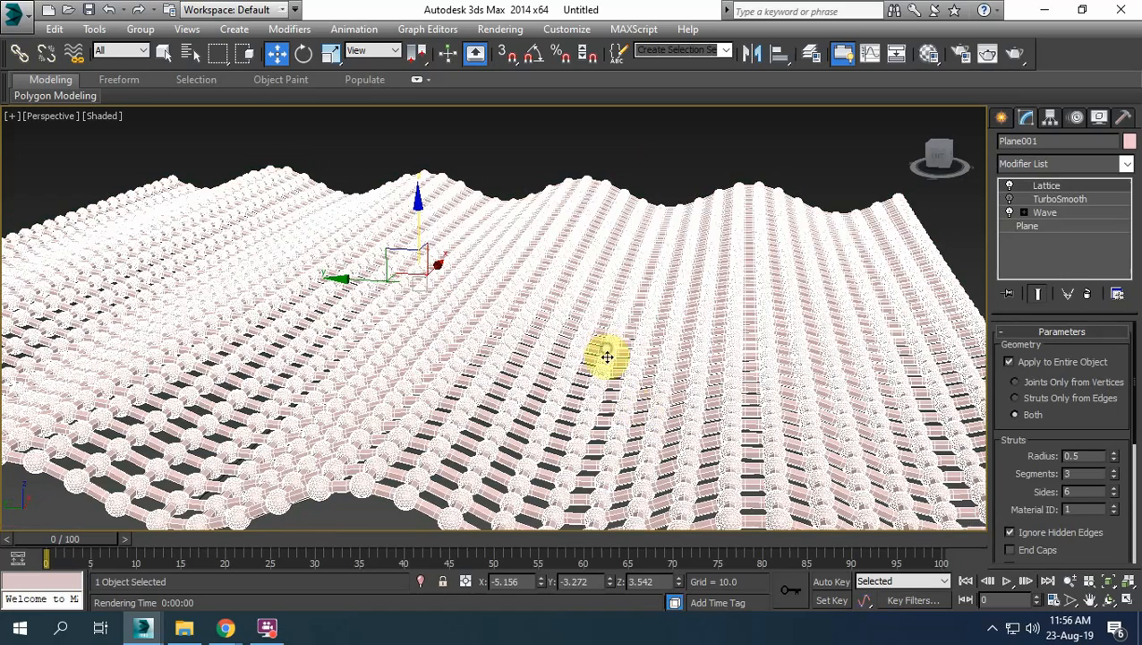
middle_click_drag(609, 369, 535, 359, "alt")
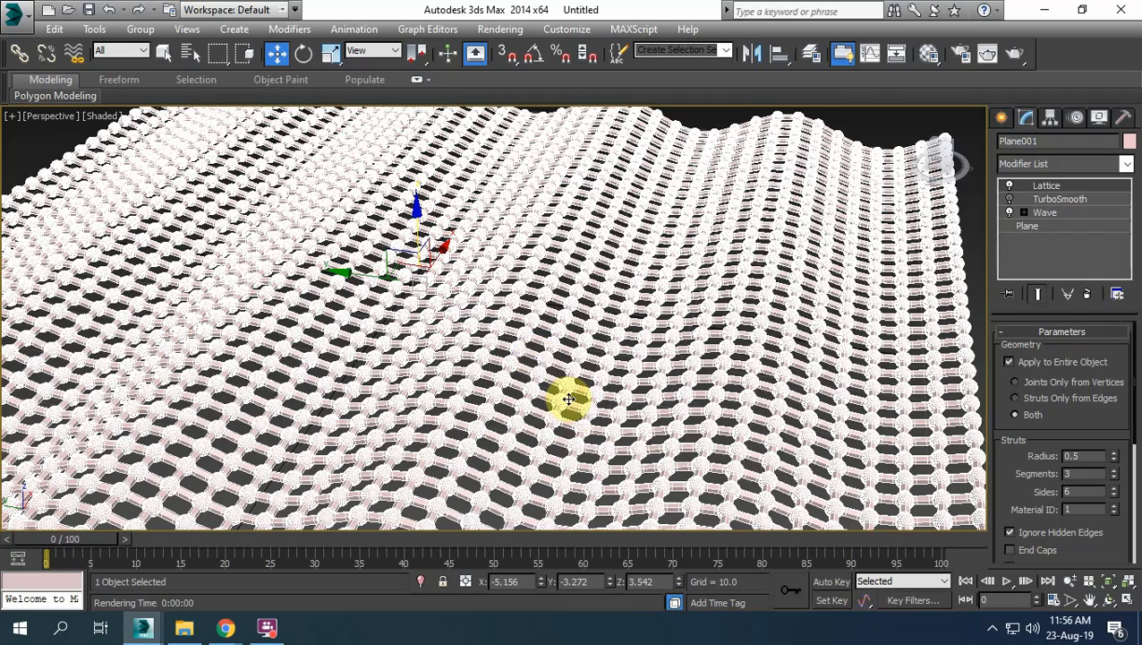
middle_click_drag(569, 399, 424, 416, "alt")
scroll(466, 367, "up", 3)
scroll(468, 317, "up", 3)
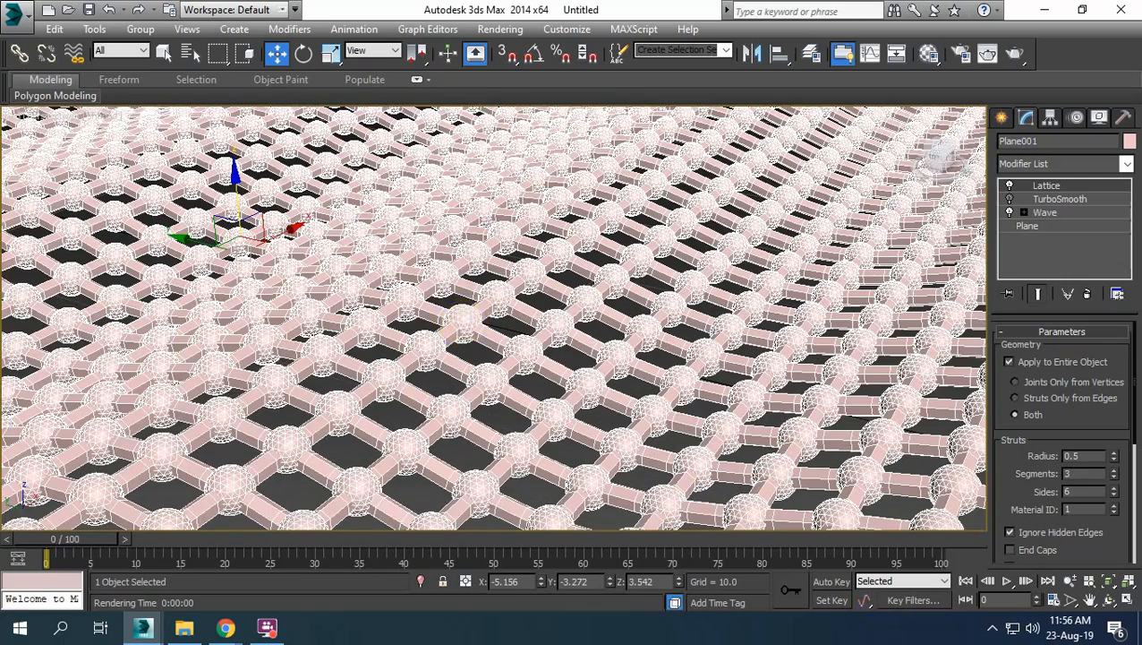
scroll(463, 320, "down", 2)
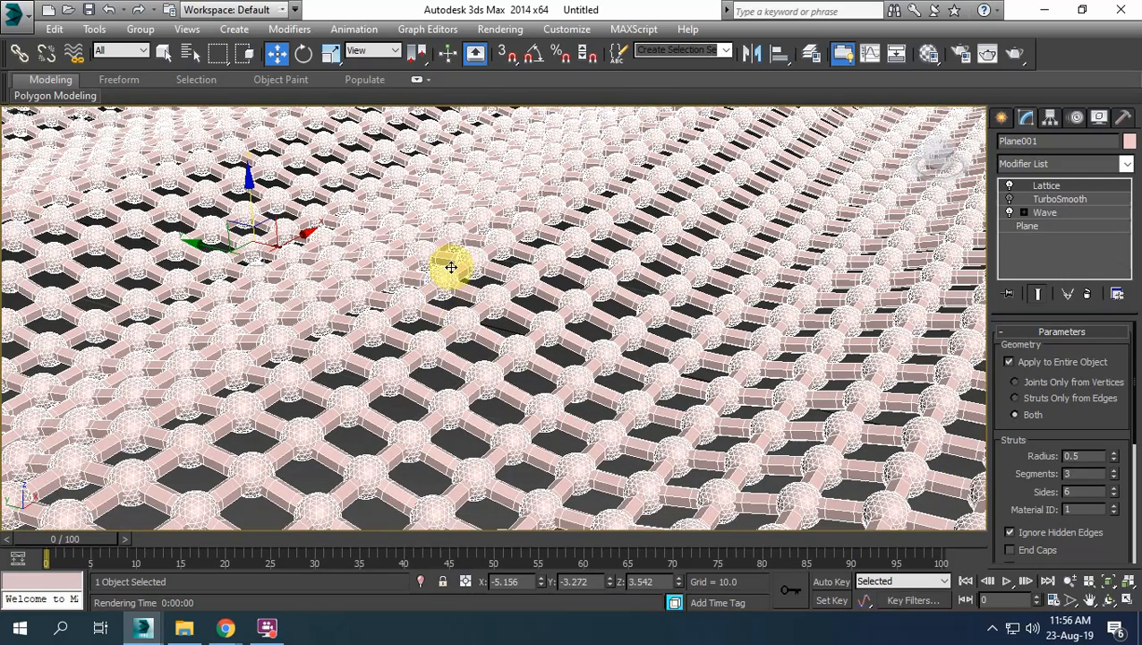
scroll(483, 331, "down", 2)
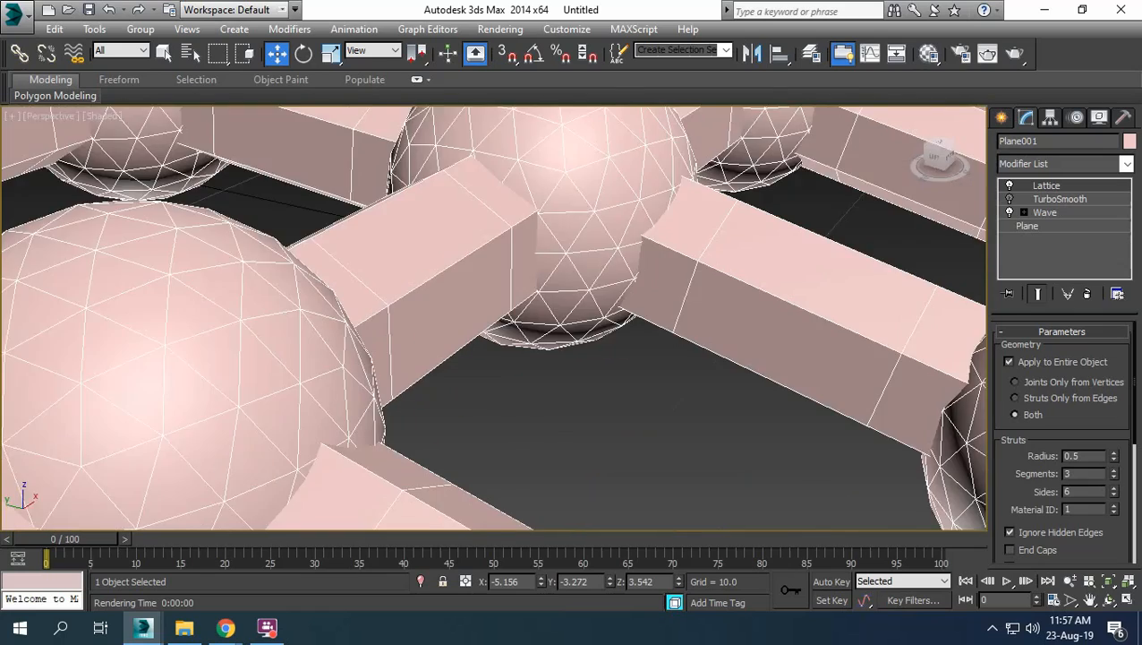
scroll(501, 371, "down", 3)
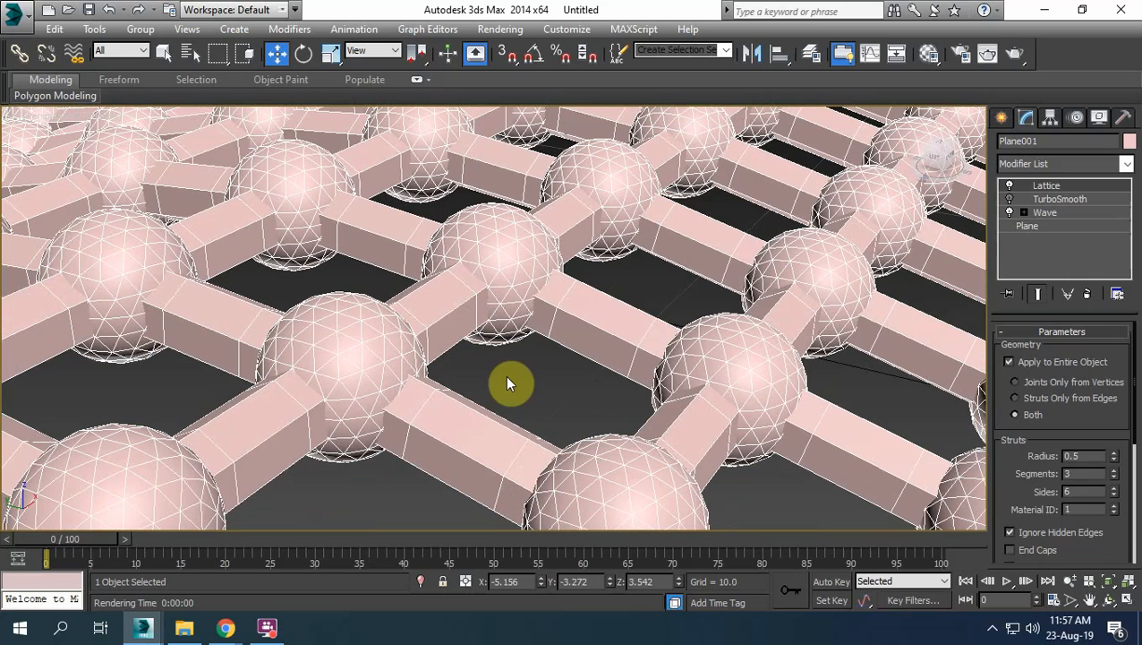
Set the Wave modifier's phase to 9.2 beneath the Lattice and check the shifted waves across the surface
left_click(1045, 211)
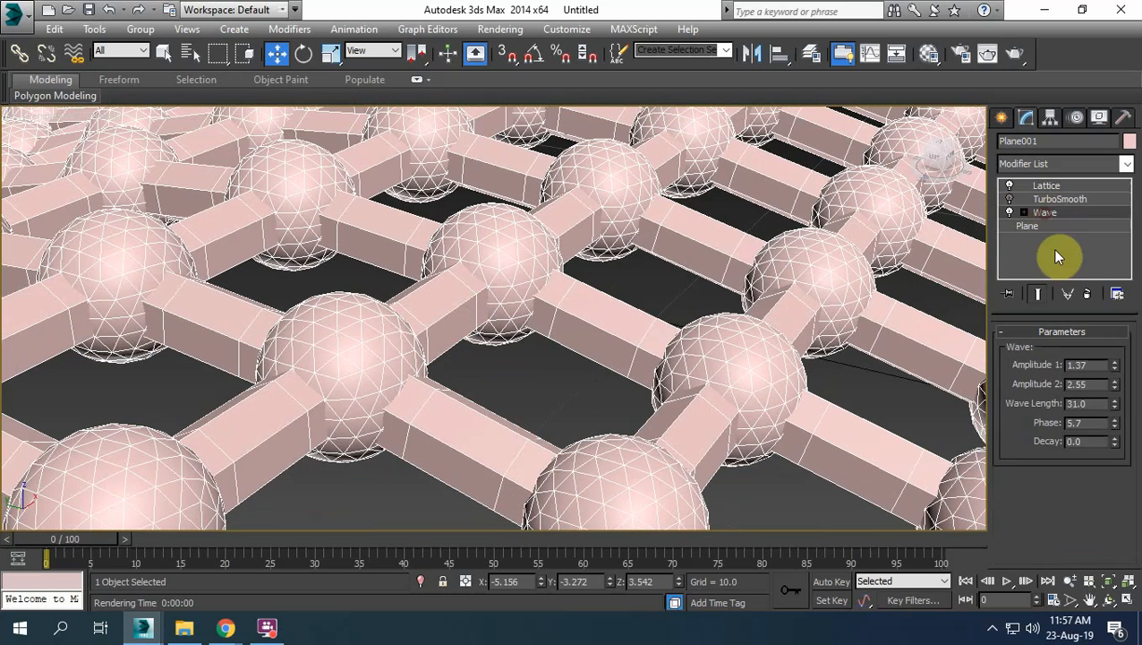
left_click_drag(1117, 425, 1112, 391)
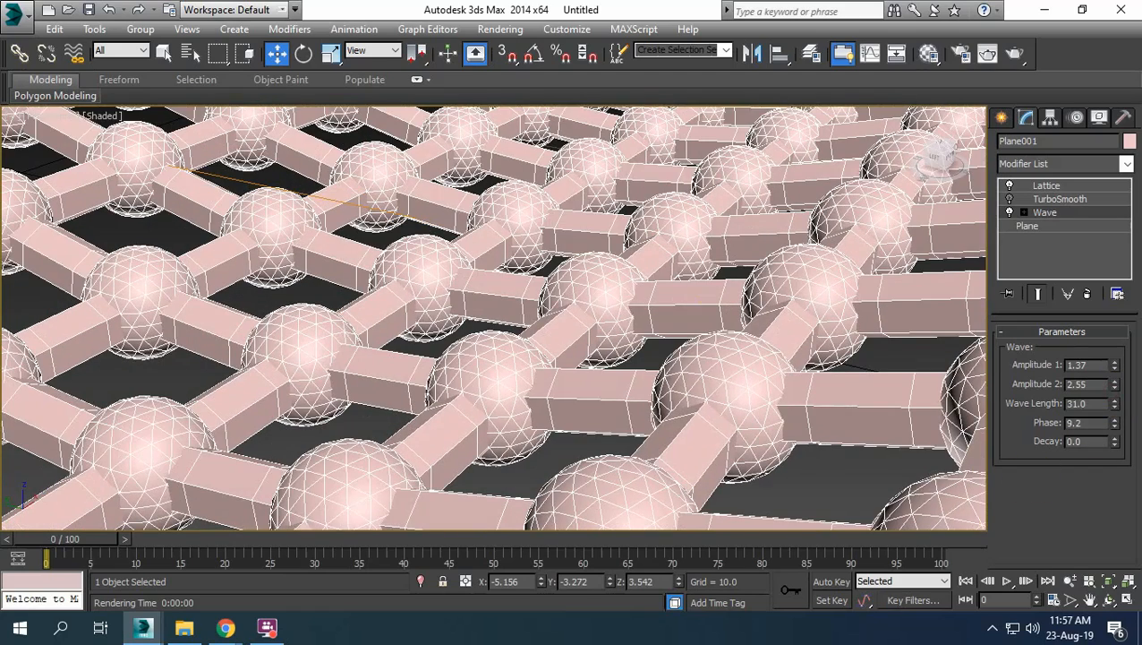
scroll(709, 286, "down", 4)
scroll(734, 269, "down", 3)
scroll(702, 341, "down", 2)
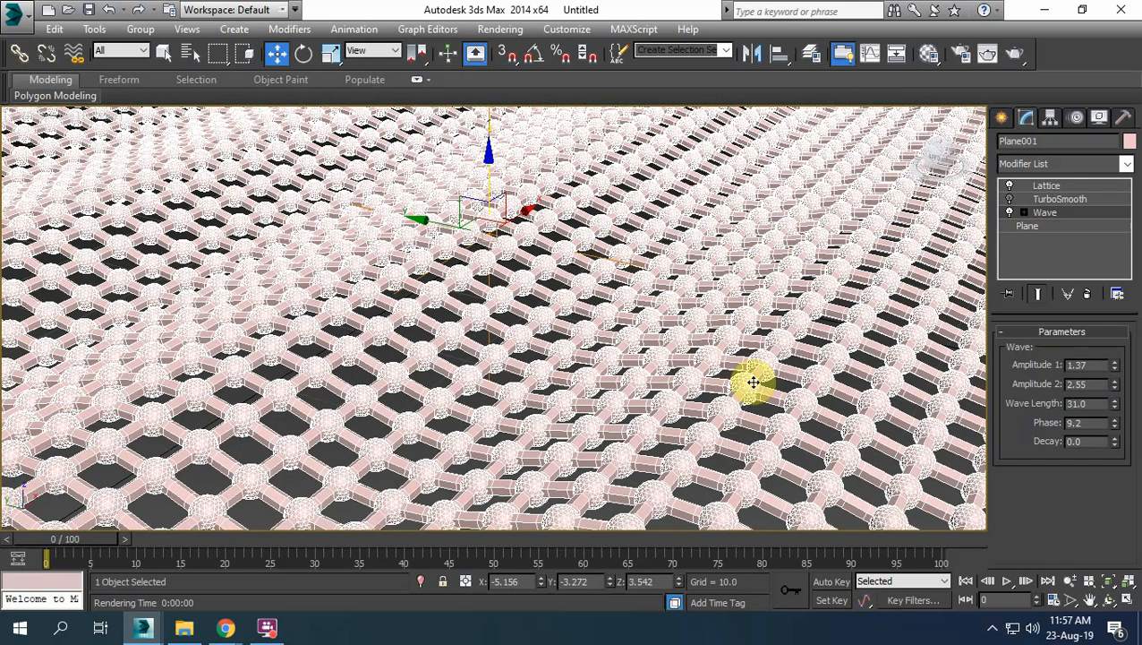
Delete the lattice plane and create a cylinder near the grid centre, radius about 7.6 and height about 47.5, with its parameters open for modification
key("Delete")
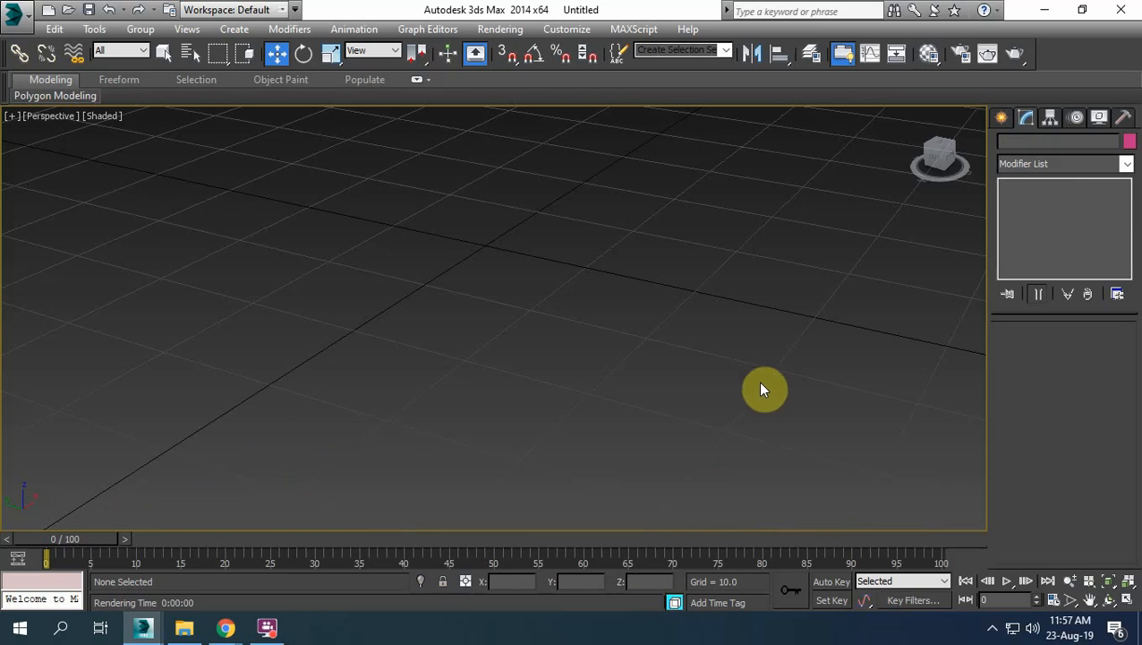
left_click(1001, 117)
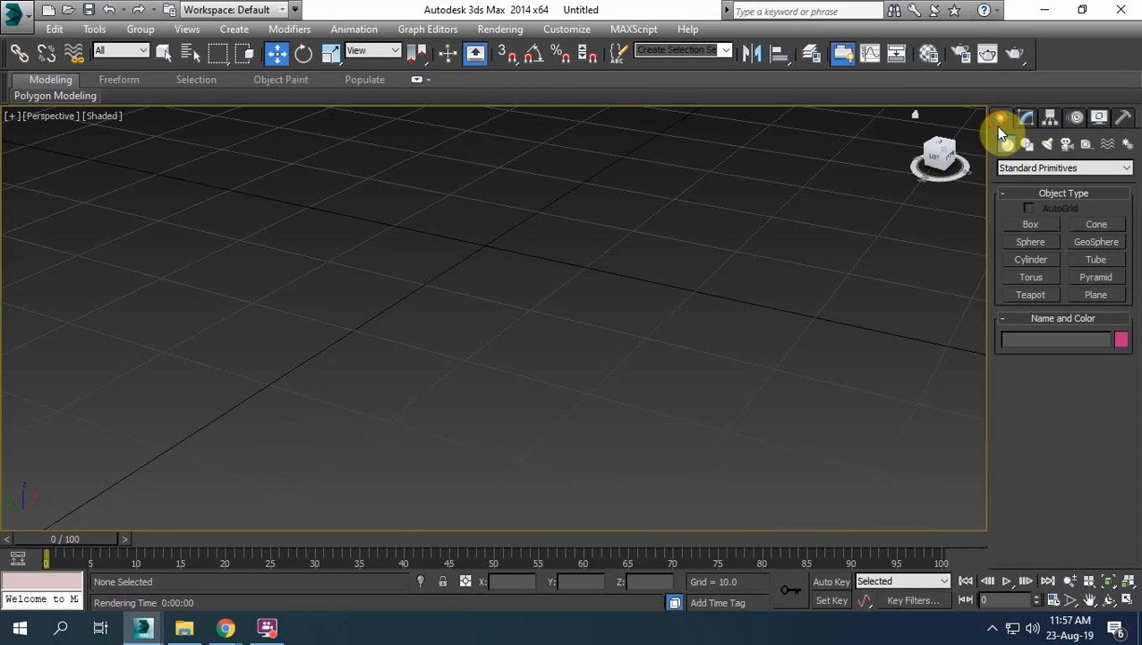
left_click(1031, 259)
scroll(465, 338, "down", 5)
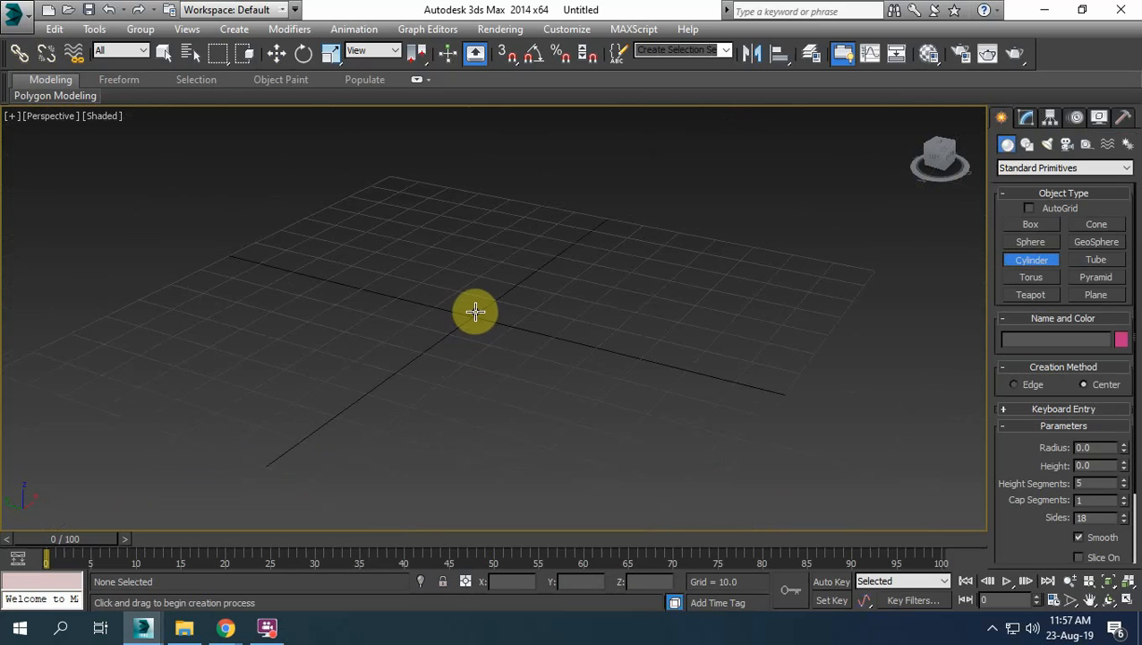
mouse_move(469, 317)
left_mouse_down()
mouse_move(479, 344)
mouse_move(473, 324)
left_mouse_up()
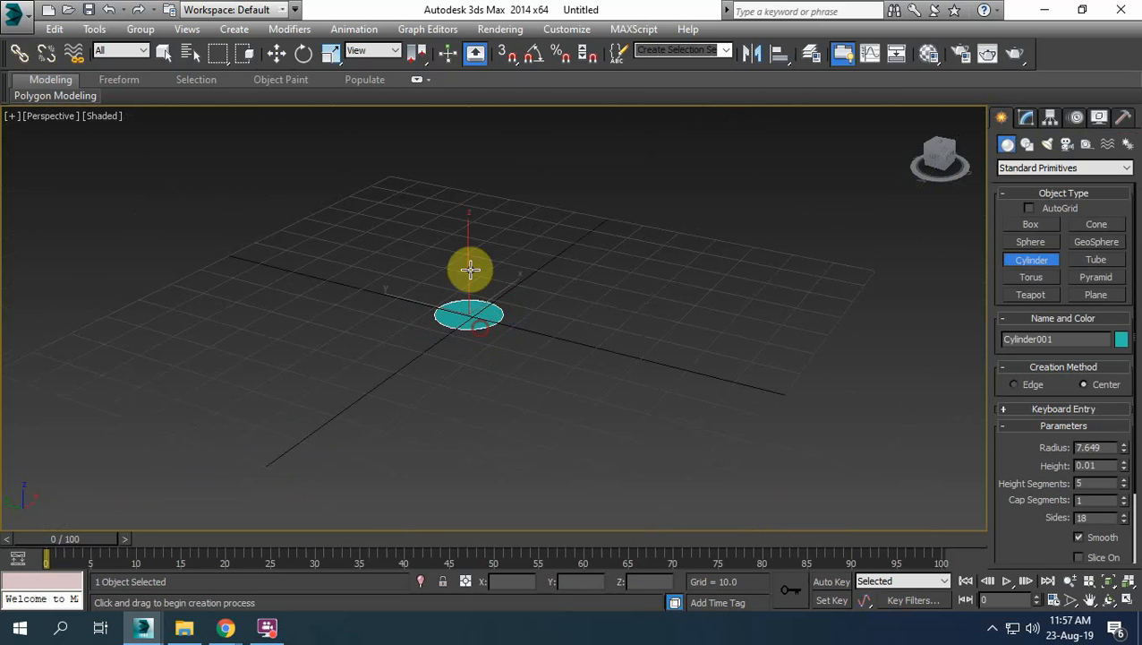
left_click(454, 107)
middle_click_drag(506, 240, 531, 385)
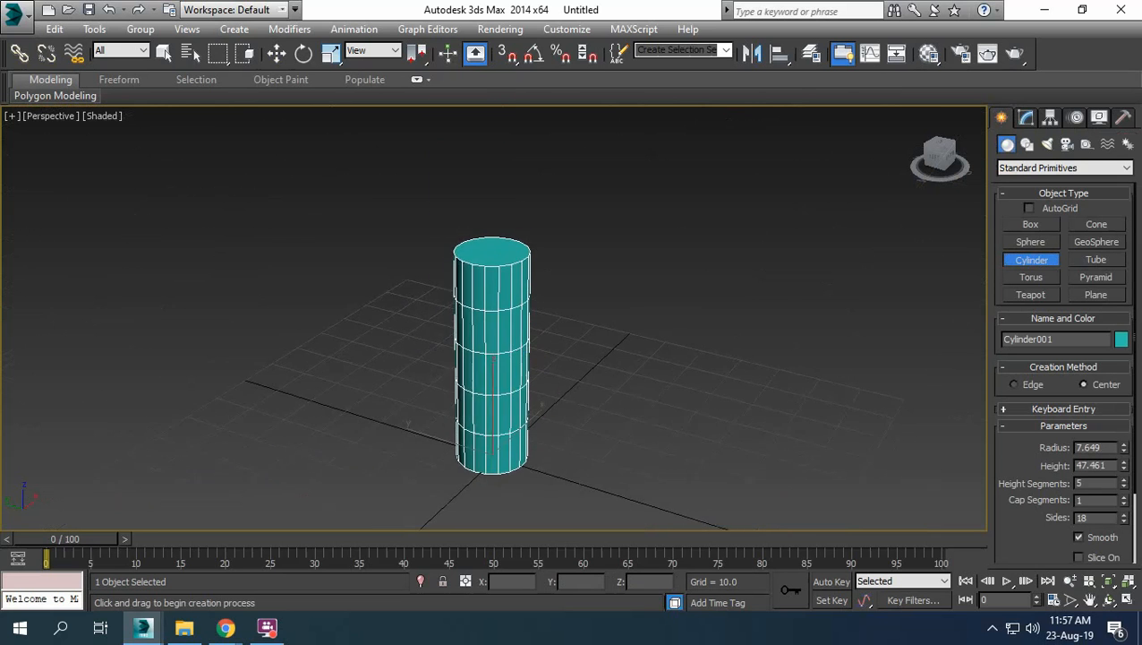
scroll(532, 395, "up", 3)
left_click(1026, 119)
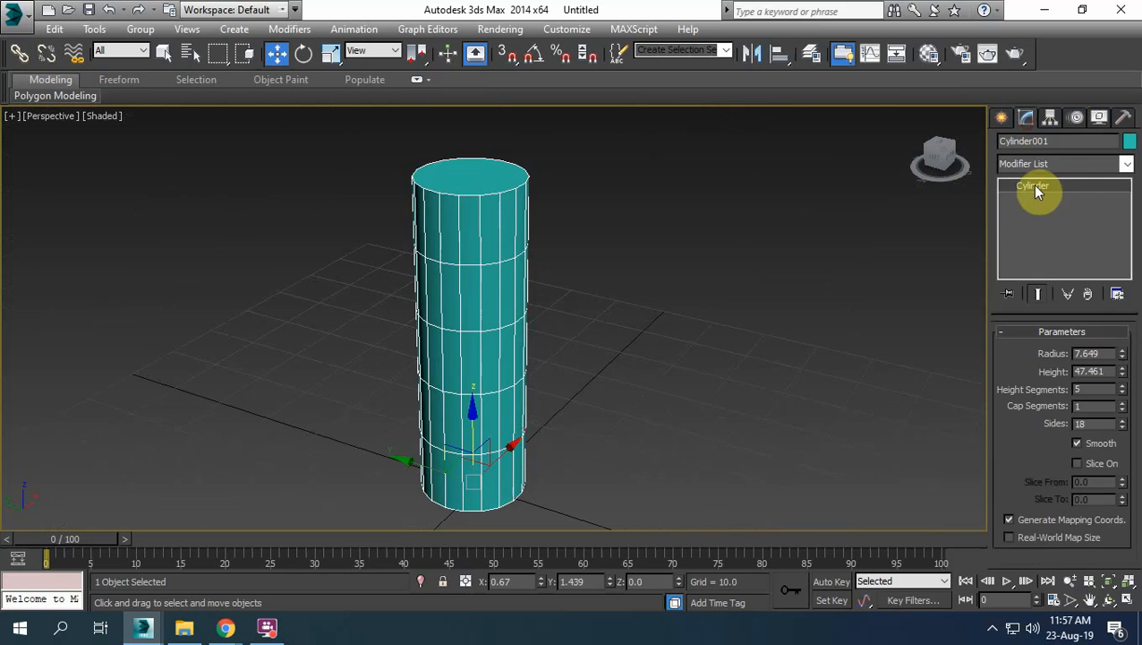
Apply a Lattice modifier to the cylinder
left_click(1059, 165)
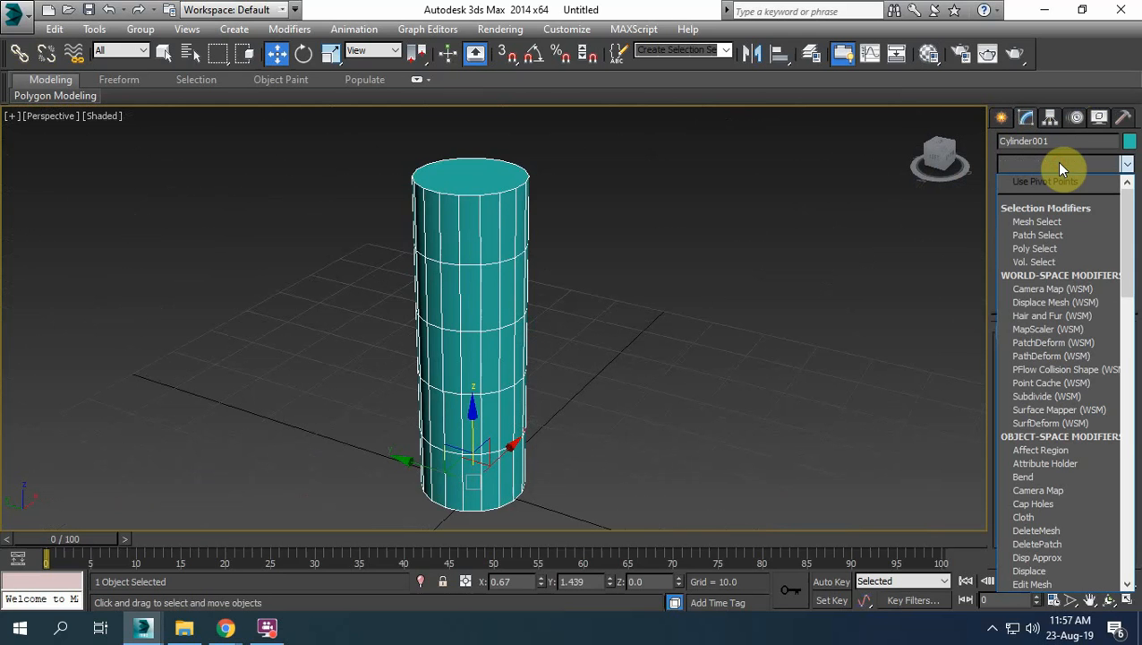
key("l")
left_click(1055, 183)
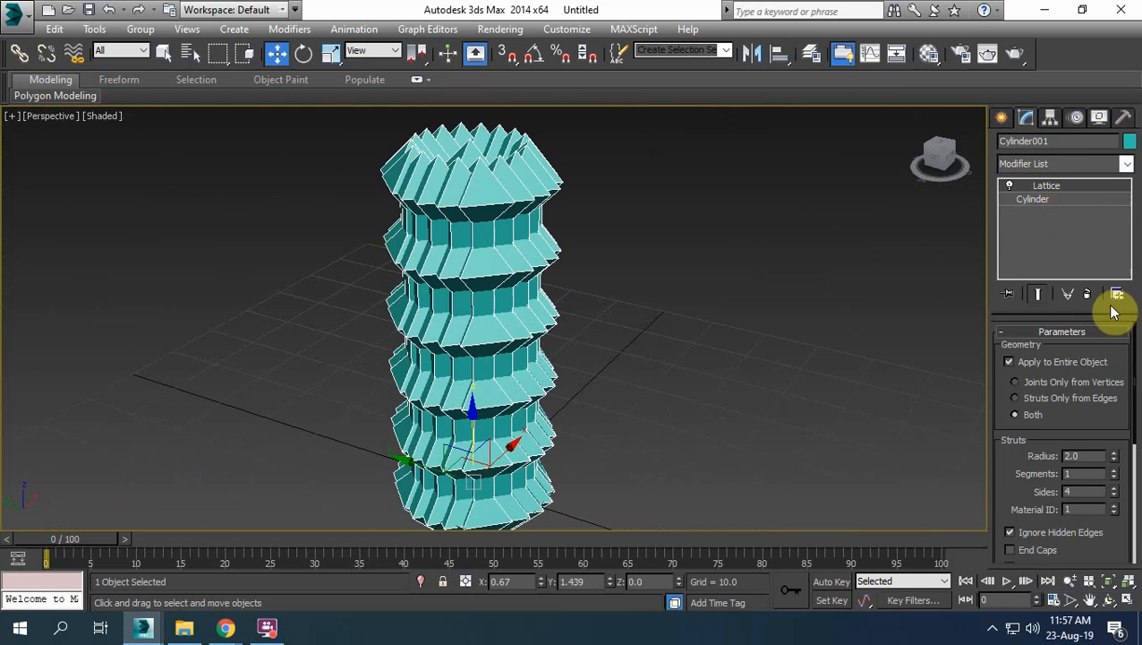
Set the Lattice joints' segments to 4 and reduce their radius to 2.0
left_click_drag(1104, 431, 1115, 395)
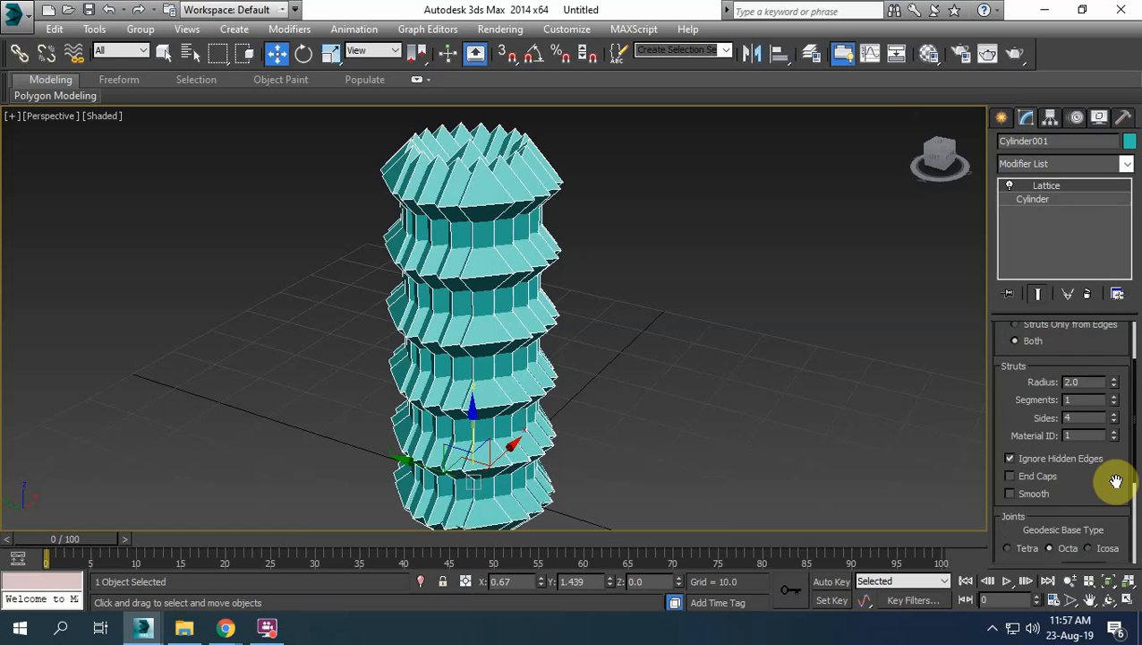
left_click_drag(1115, 479, 1111, 384)
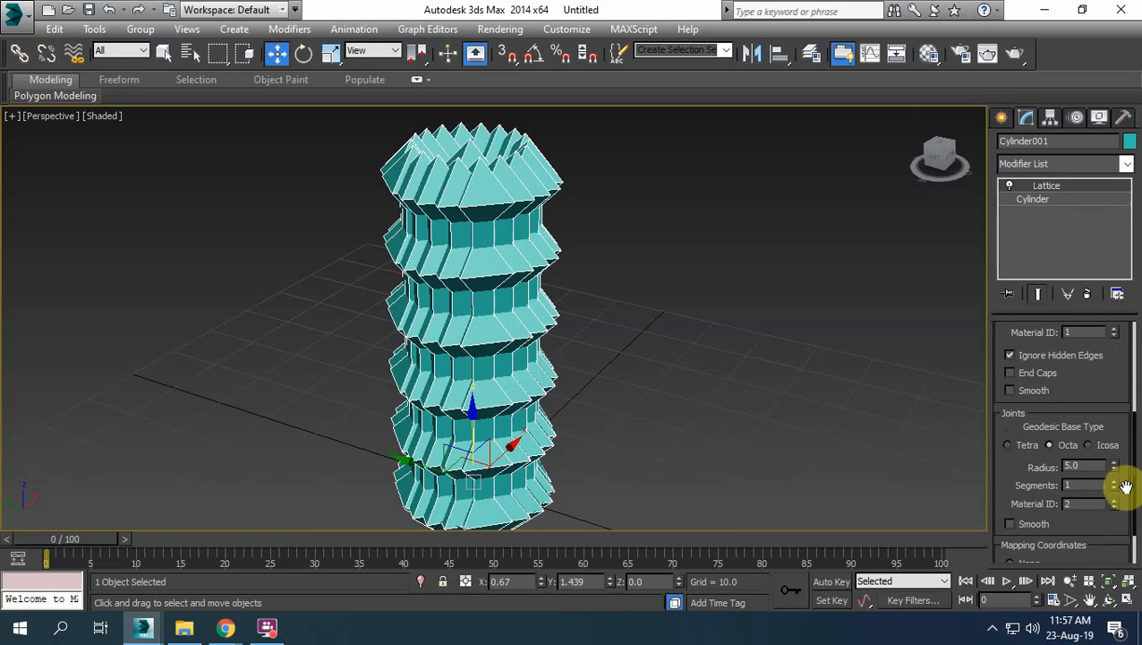
left_click(1114, 472)
left_click(1114, 471)
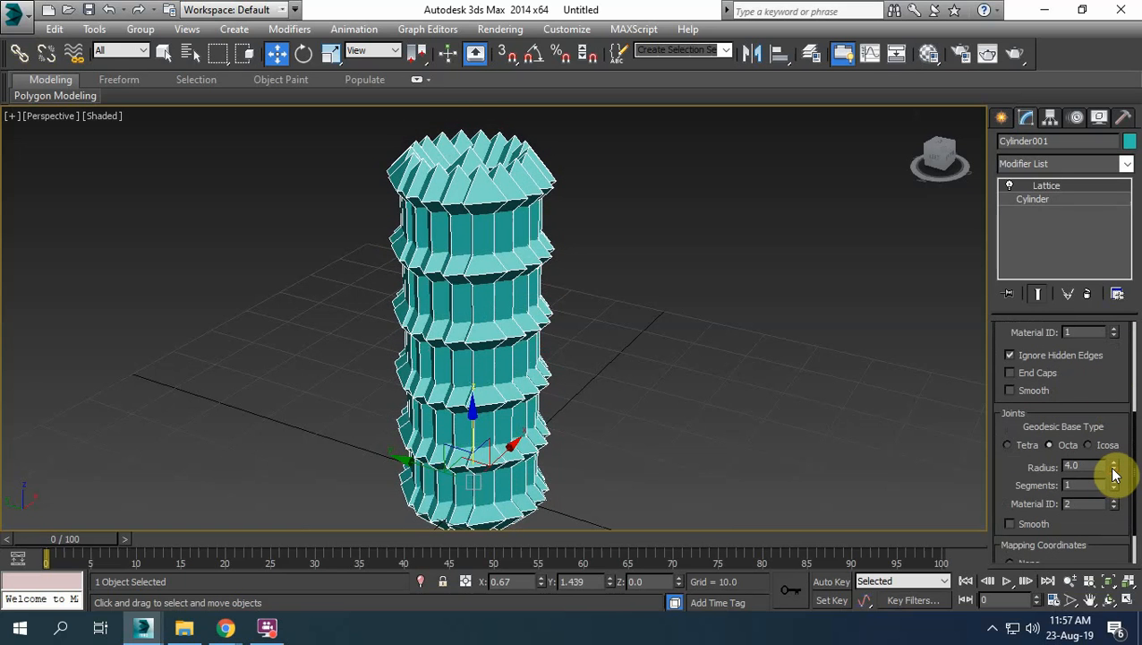
left_click(1114, 472)
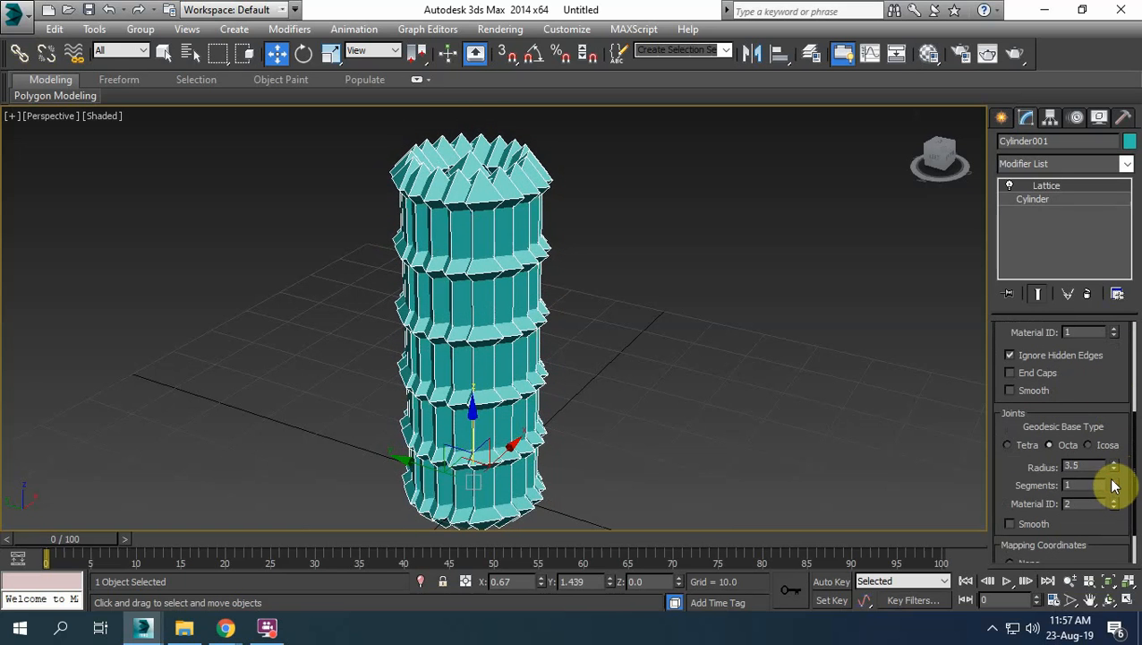
left_click(1114, 482)
left_click(1114, 482)
left_click(1114, 482)
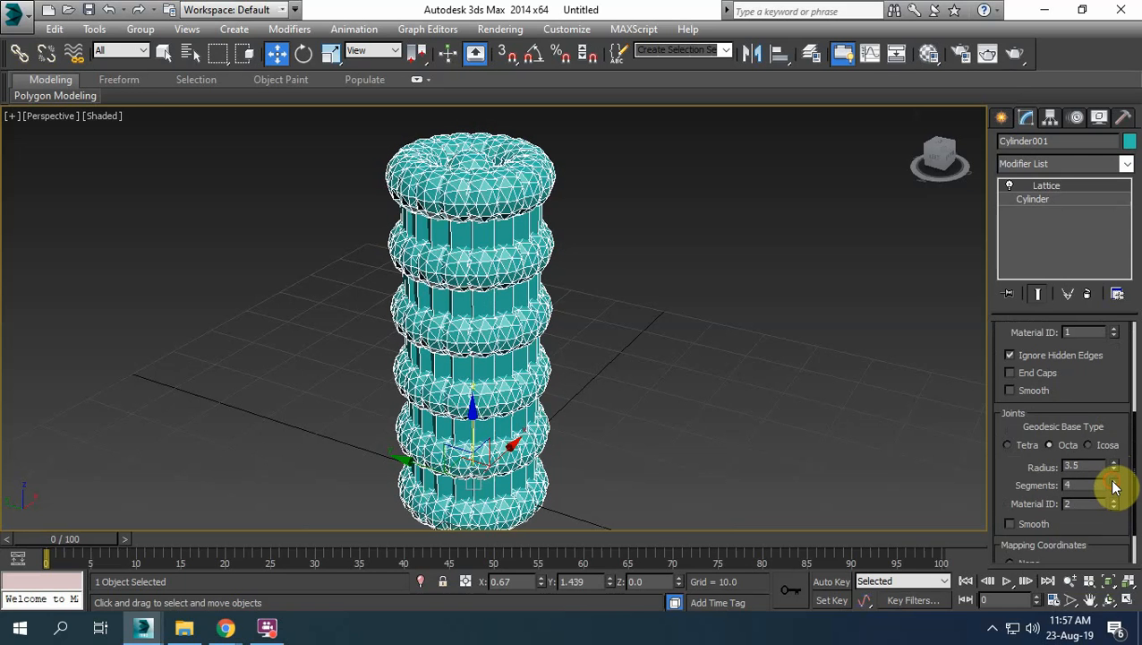
left_click(1114, 470)
left_click(1113, 470)
left_click(1113, 470)
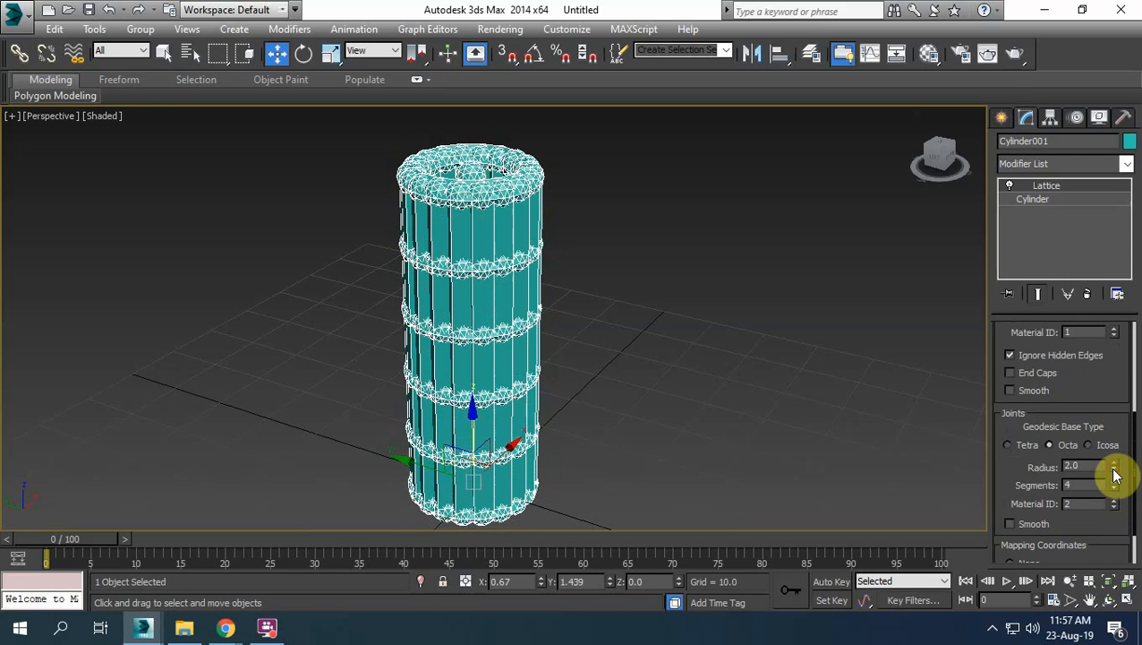
Set the Lattice struts' radius to 1.0 and their segments to 4
left_click_drag(1120, 380, 1103, 464)
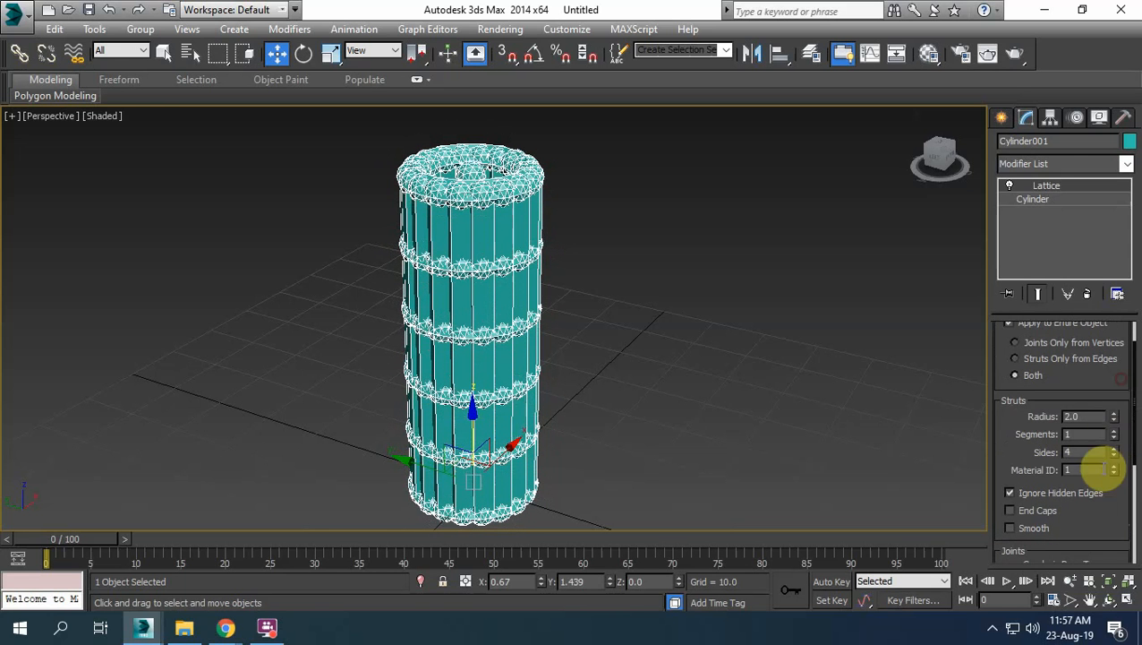
left_click(1114, 420)
left_click(1114, 419)
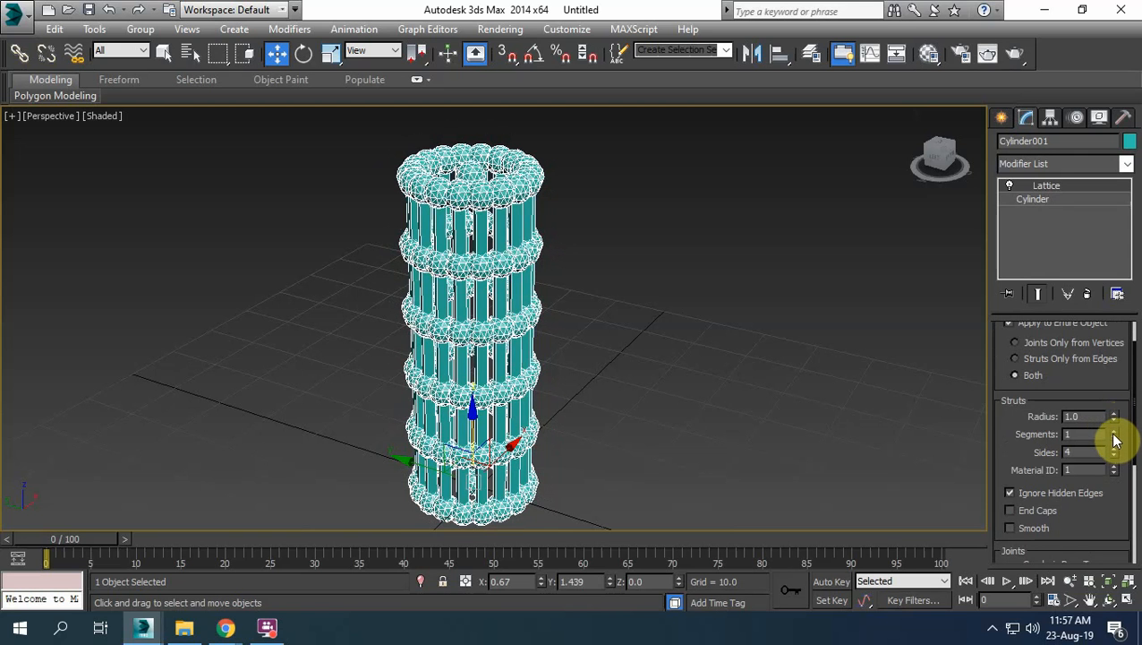
left_click(1114, 431)
left_click(1114, 430)
left_click(1114, 431)
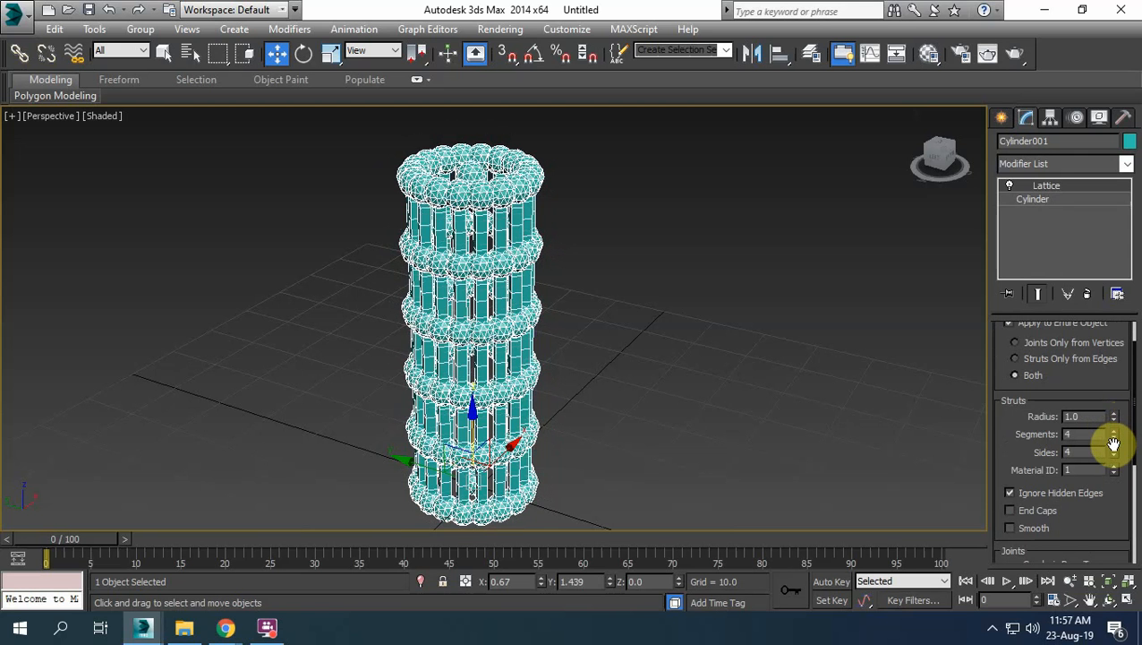
Raise the struts' sides to 7 and reset their segments to 1
left_click(1114, 448)
left_click(1114, 448)
left_click(1114, 448)
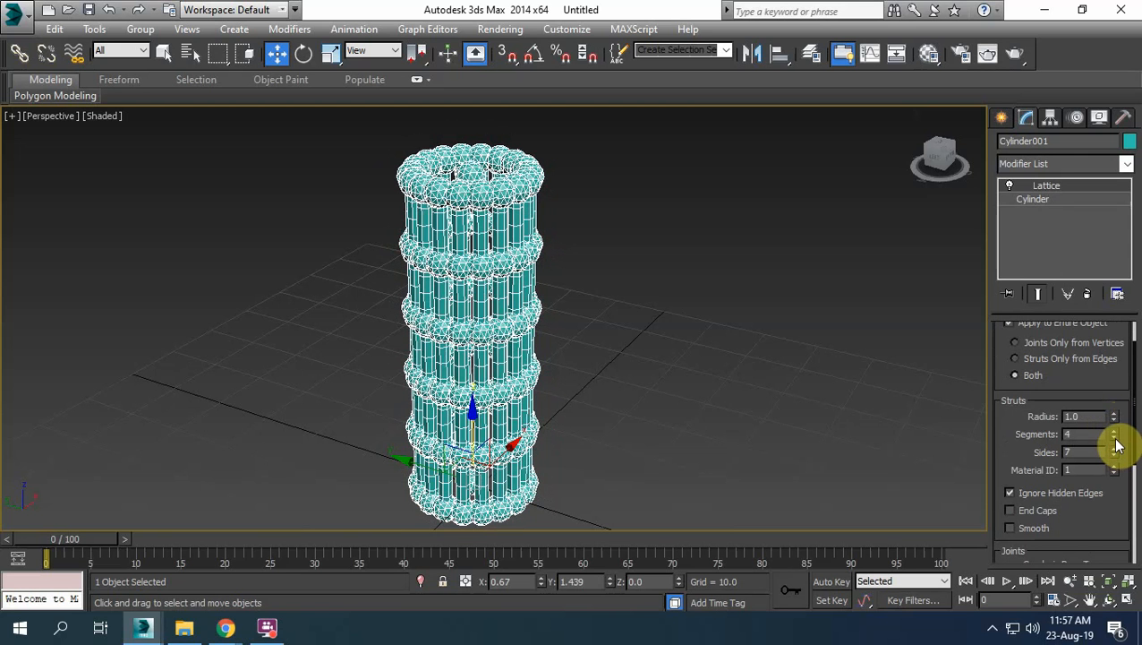
right_click(1115, 437)
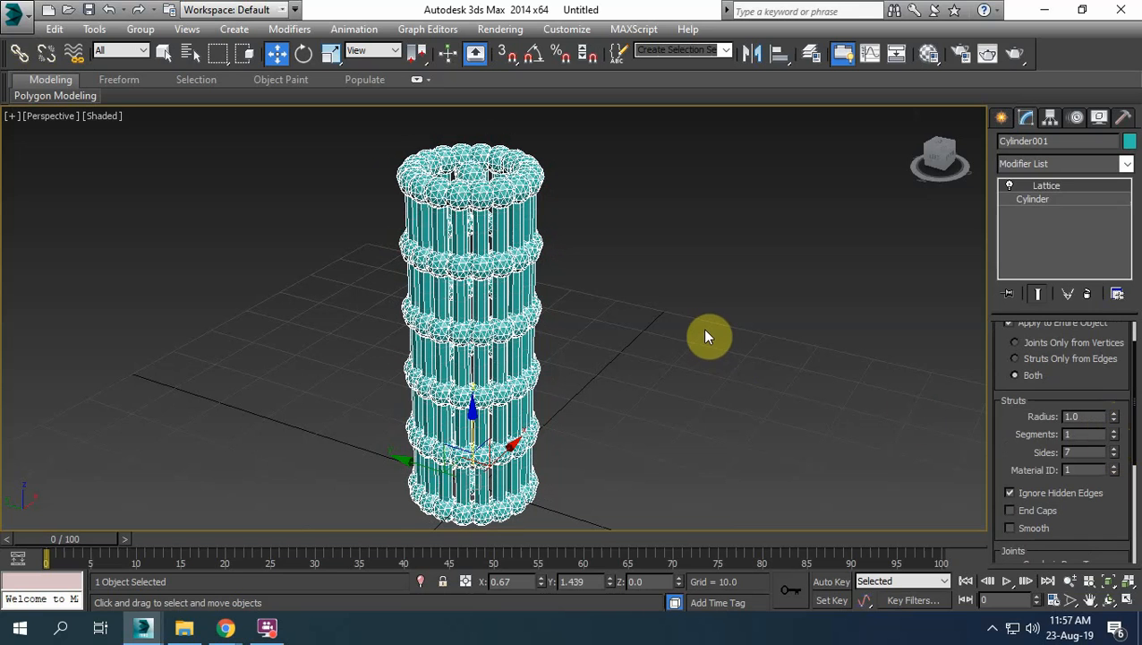
Enlarge the base cylinder beneath the Lattice to a radius of about 25.5 and set its cap segments to 2
left_click(1030, 196)
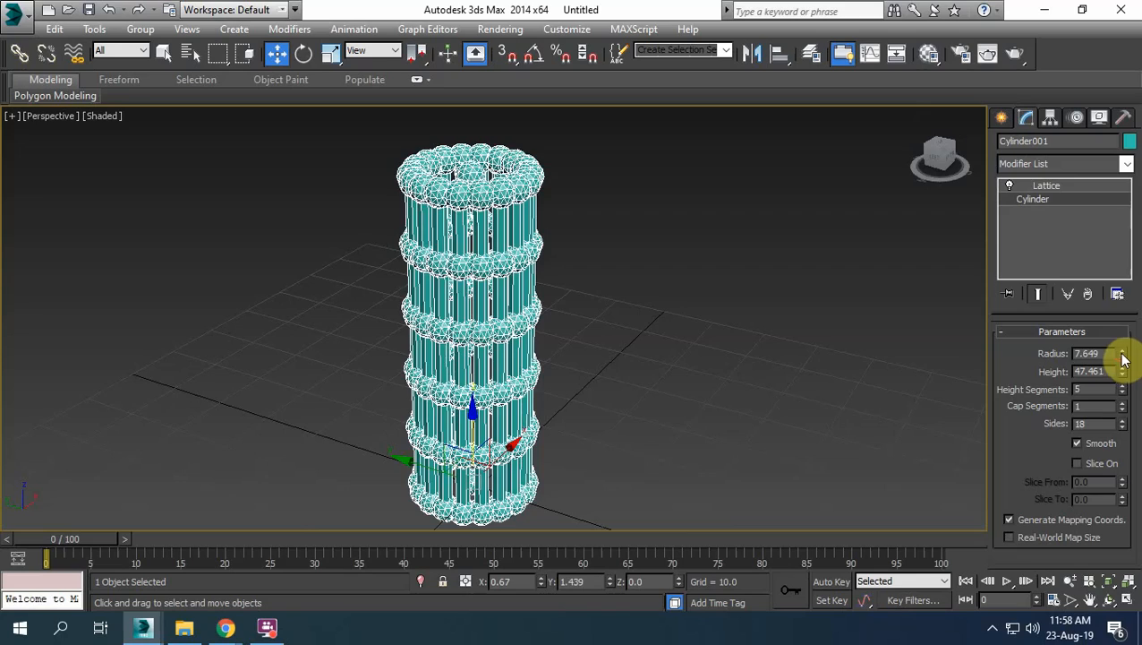
left_click_drag(1125, 358, 1126, 166)
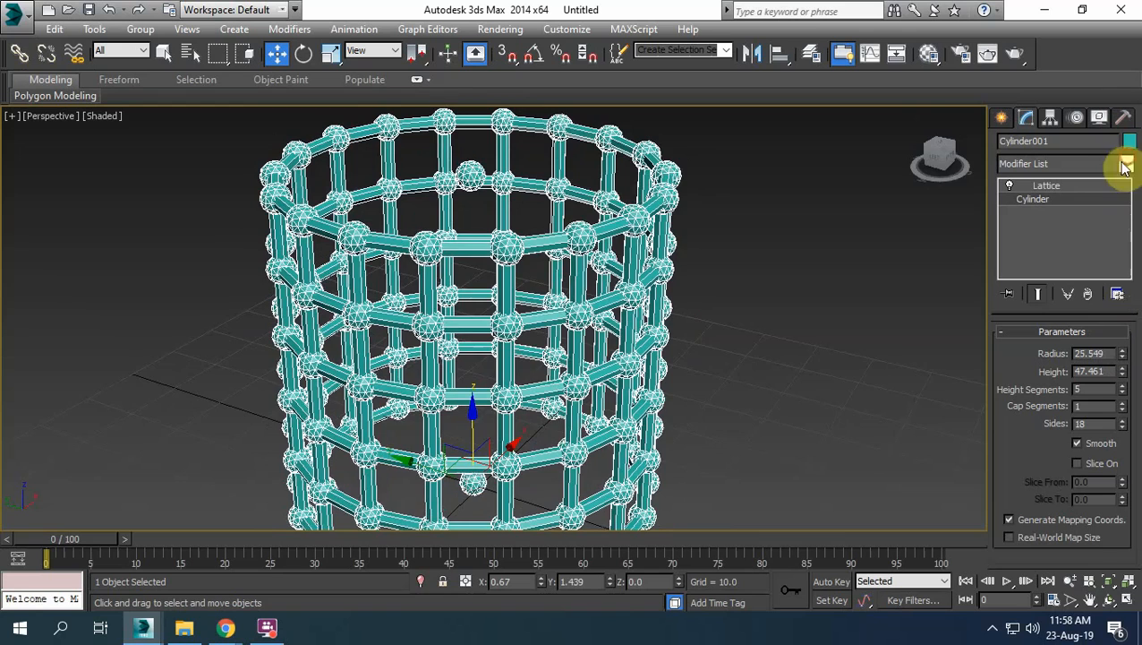
middle_click_drag(612, 199, 636, 262, "alt")
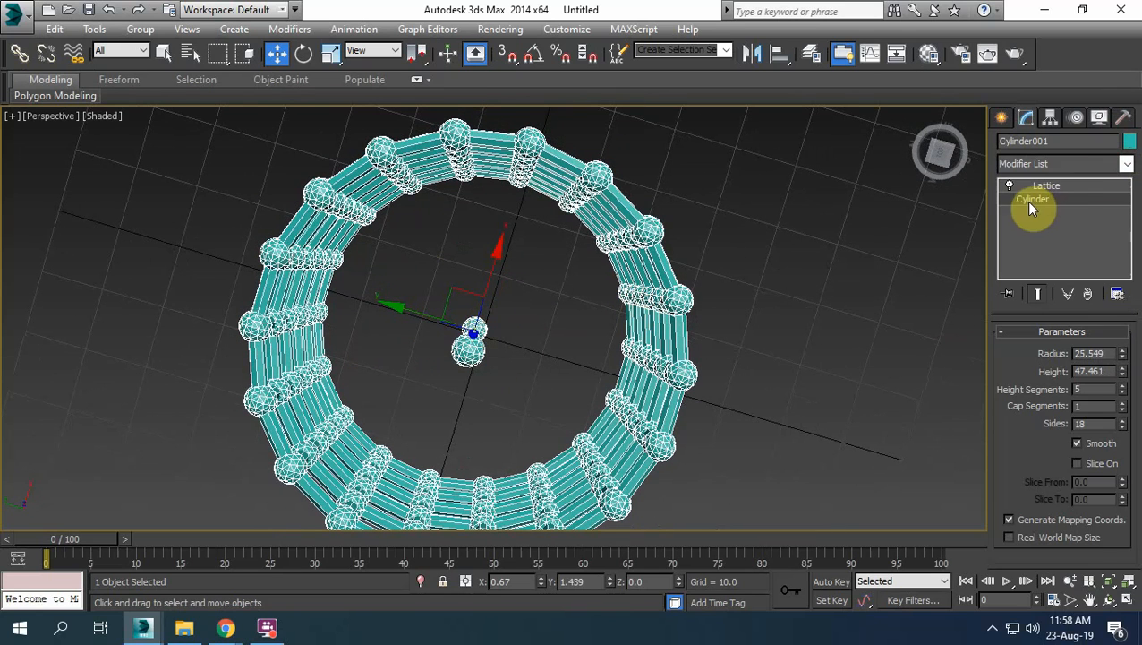
left_click(1123, 403)
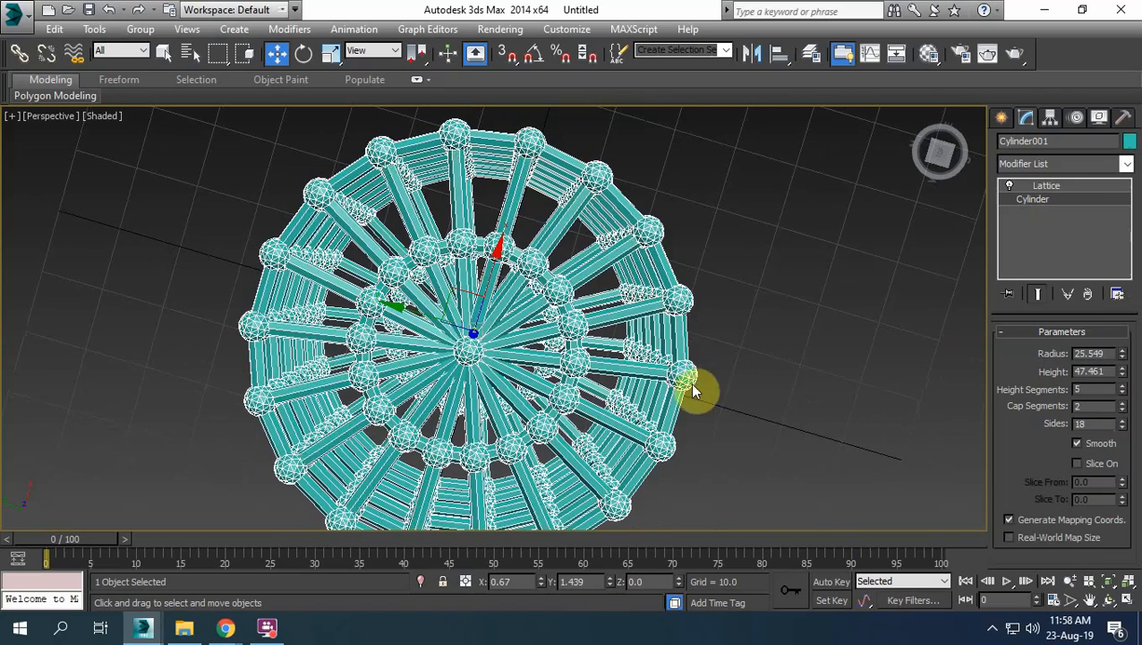
middle_click_drag(694, 391, 686, 213, "alt")
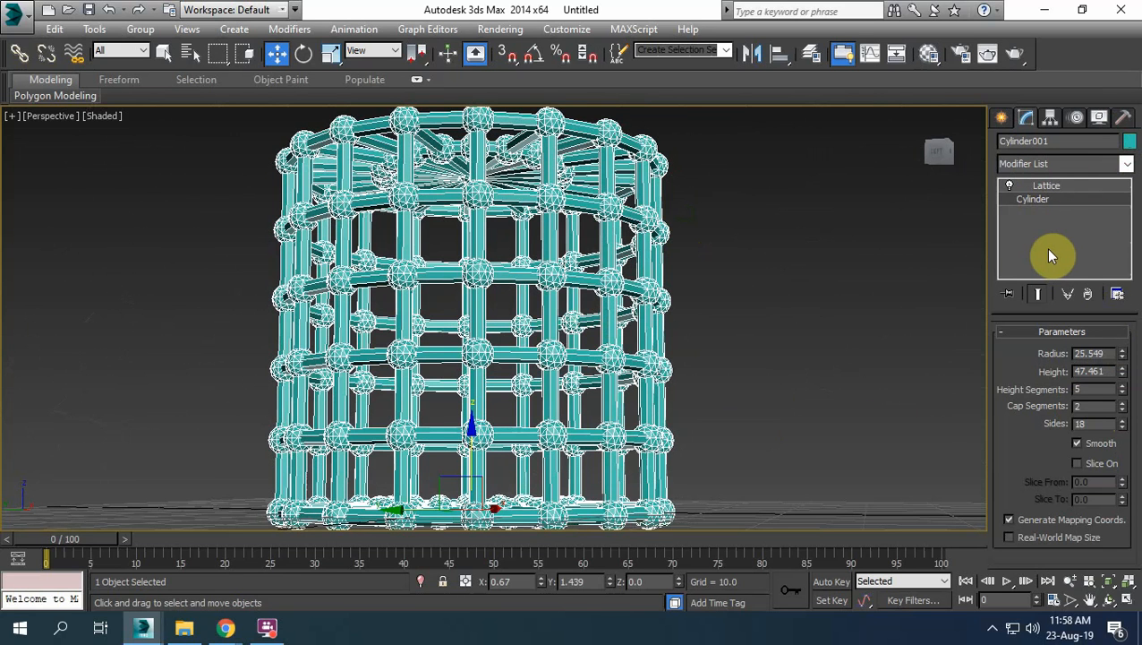
Add a Taper modifier above the Lattice and set its amount to -0.85 so the cylinder narrows upward
left_click(1063, 187)
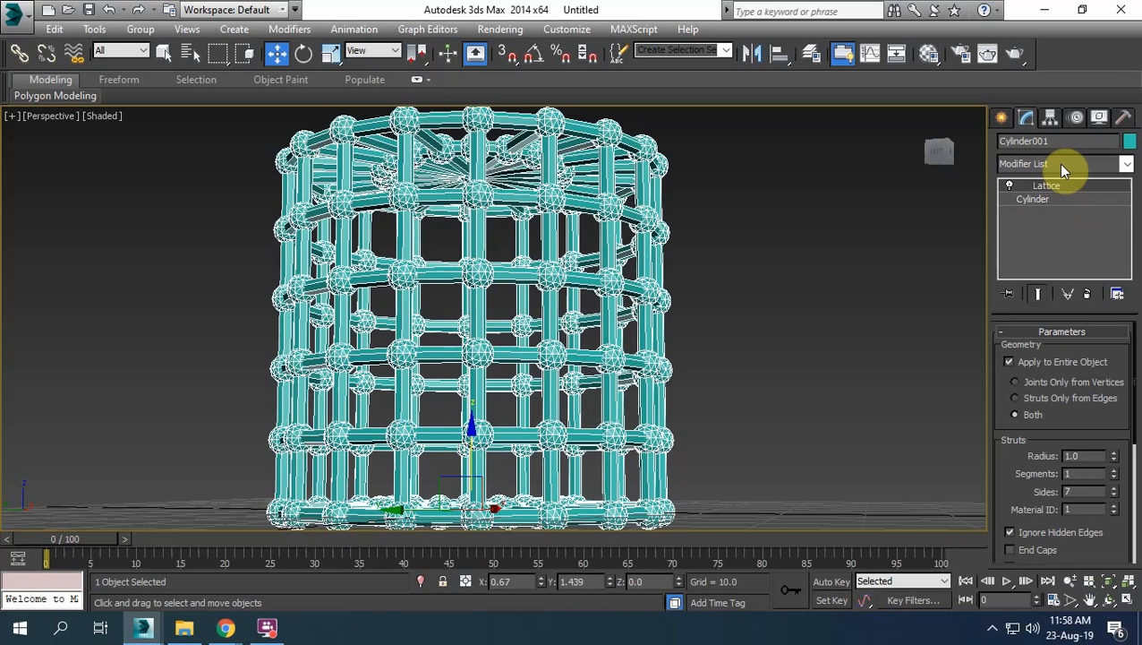
left_click(1062, 166)
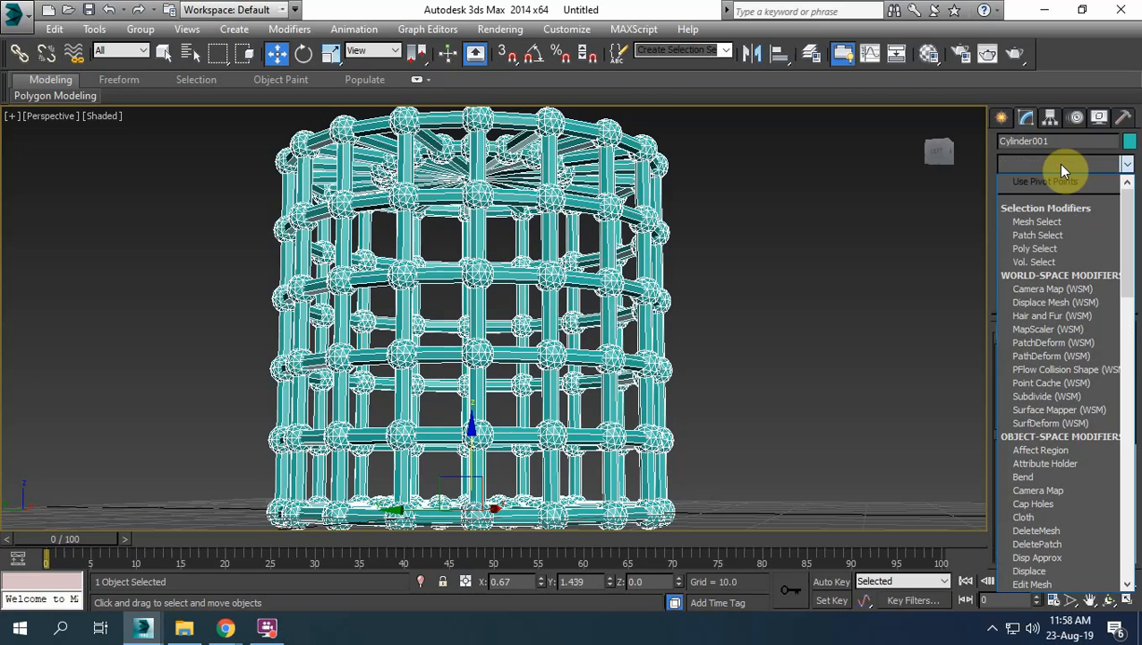
key("t")
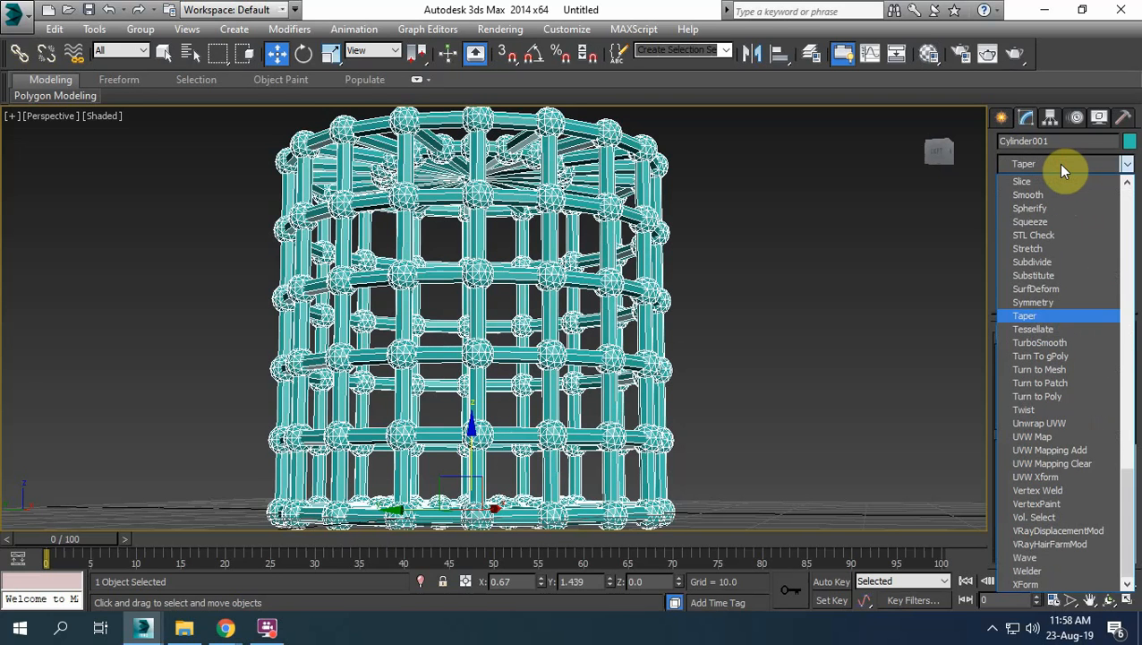
left_click(1052, 317)
middle_click_drag(735, 329, 743, 368, "alt")
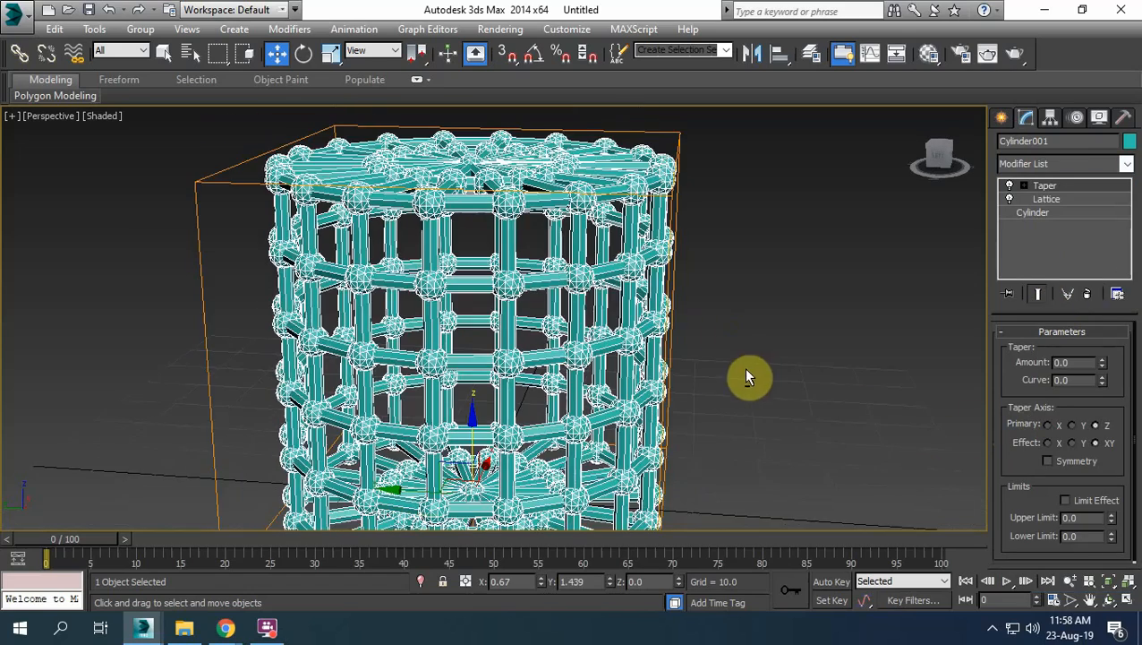
scroll(539, 267, "up", 3)
scroll(539, 267, "down", 3)
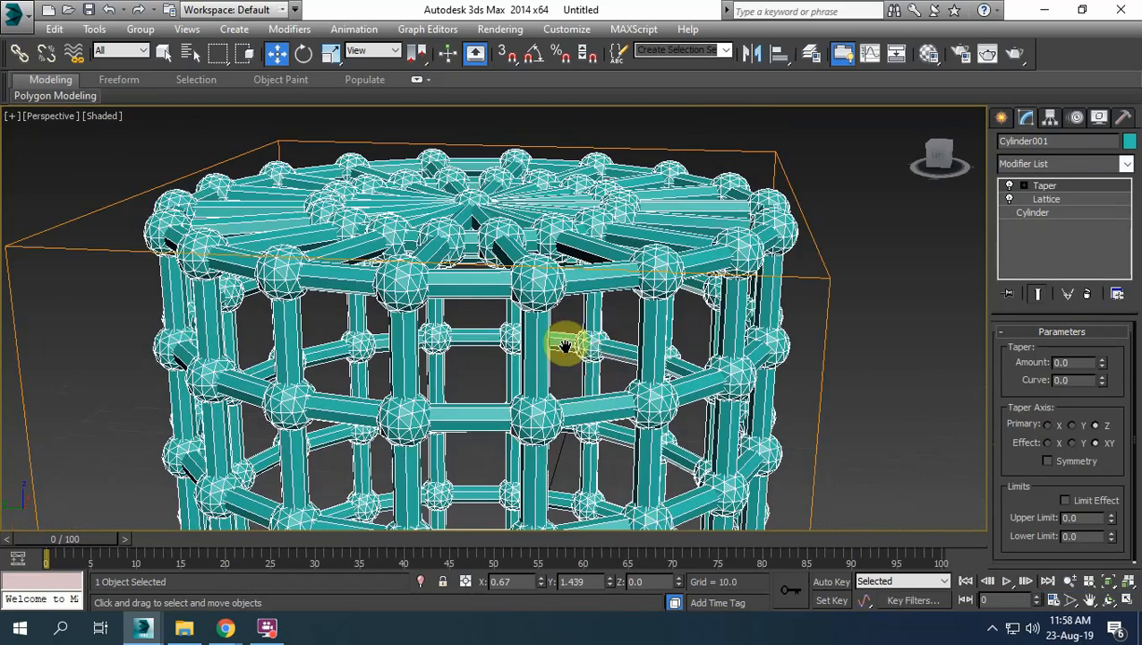
left_click_drag(1100, 367, 1096, 433)
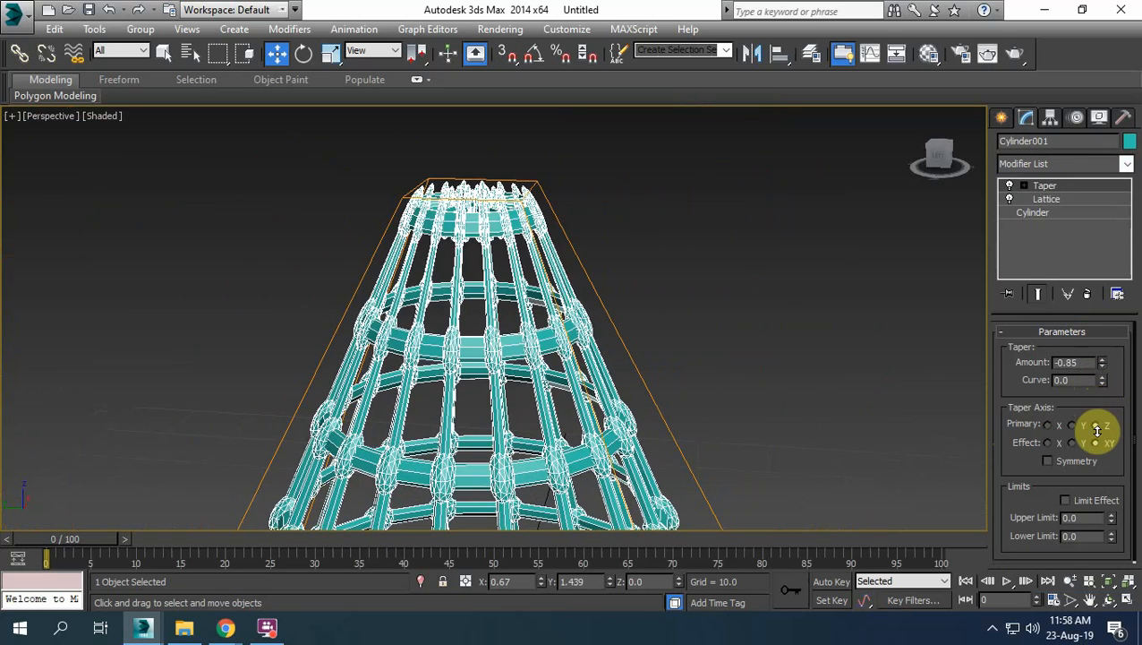
Deselect the object and examine the shape of the tapered lattice's joints from the narrow top to the base
left_click(835, 357)
middle_click_drag(573, 328, 523, 355, "alt")
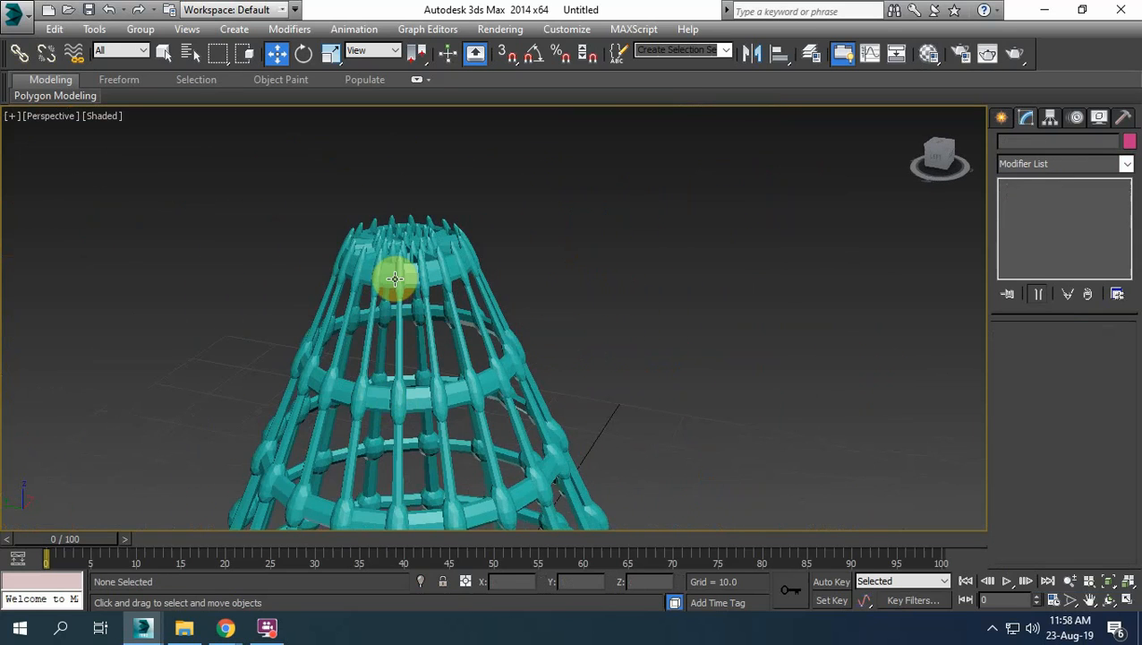
middle_click_drag(426, 308, 539, 147, "alt")
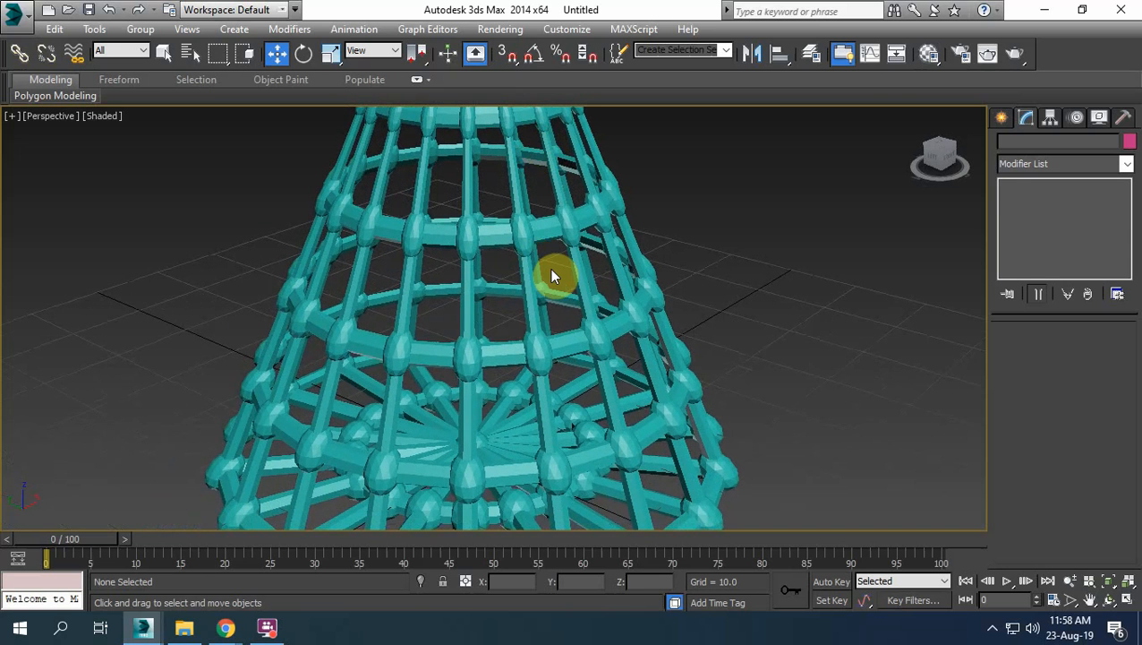
Reselect the cylinder, switch off its Lattice and Taper modifiers, and move Taper beneath Lattice in the modifier stack
left_click(469, 356)
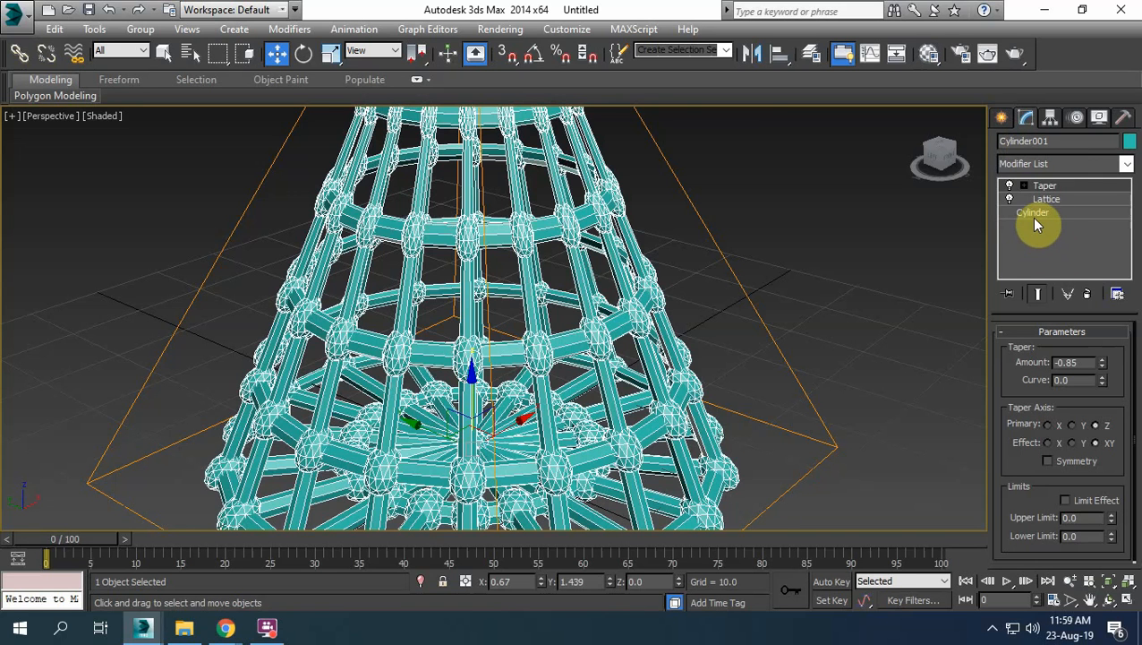
left_click(1009, 199)
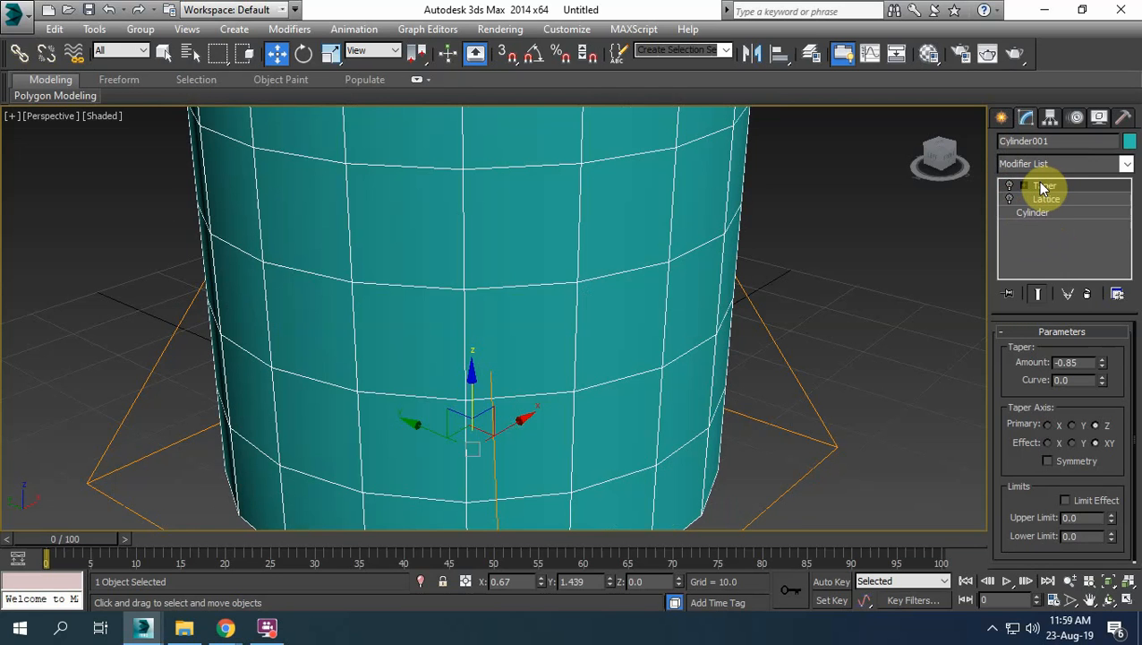
left_click_drag(1041, 187, 1051, 215)
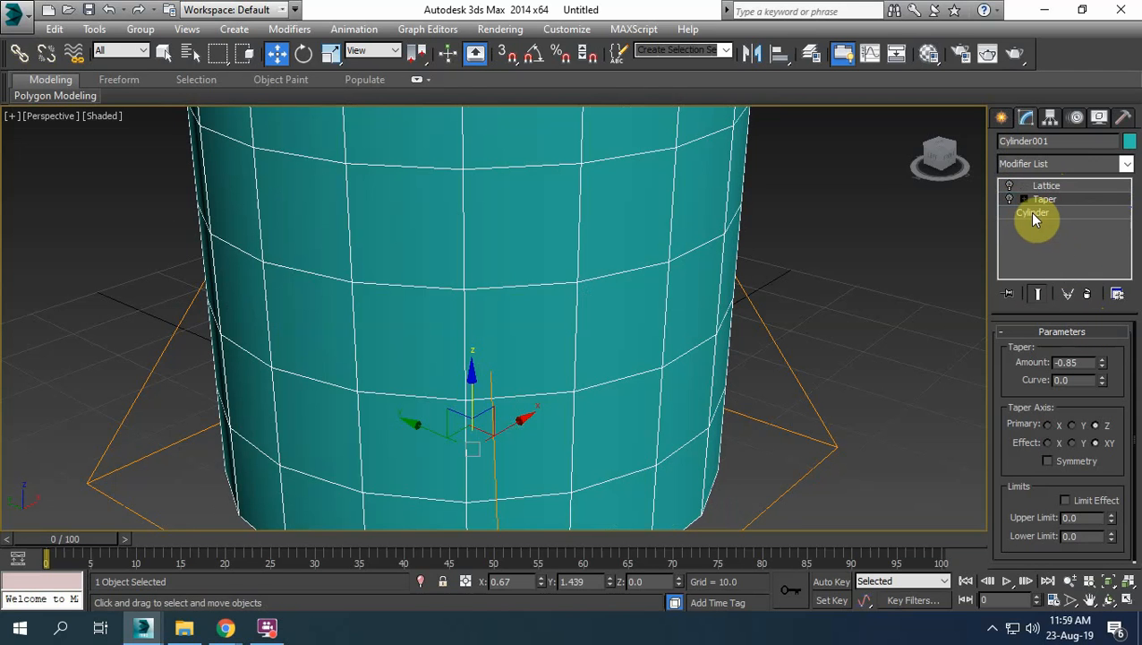
Switch the Taper and Lattice modifiers back on in their new order and deselect the object to check its joints
left_click(1010, 199)
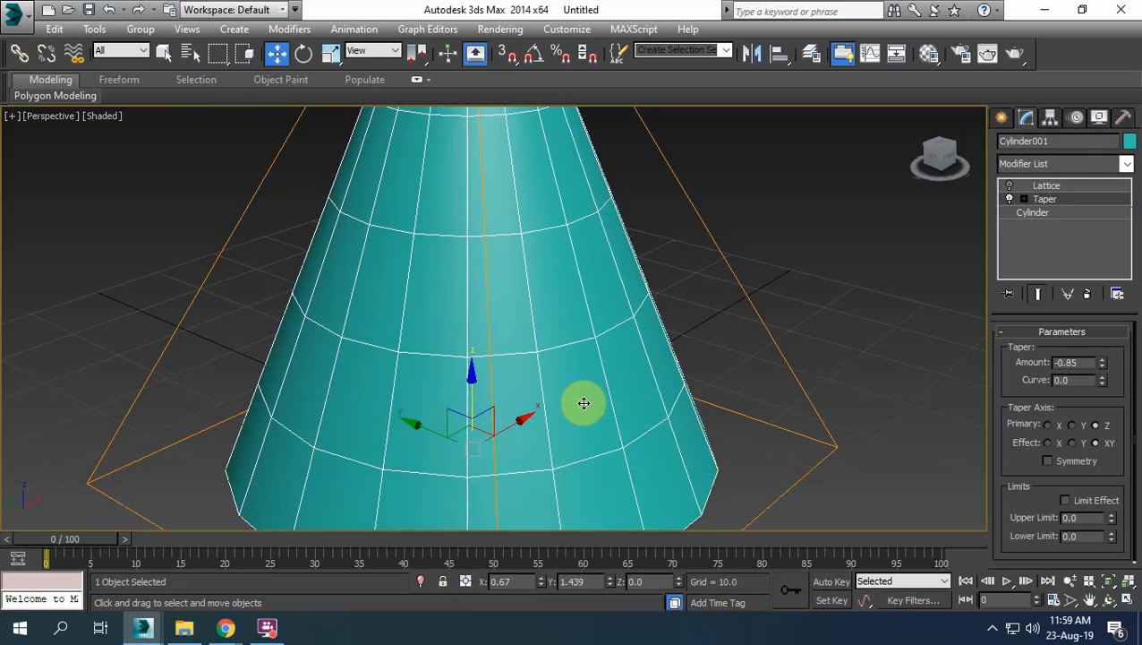
middle_click_drag(607, 283, 609, 426)
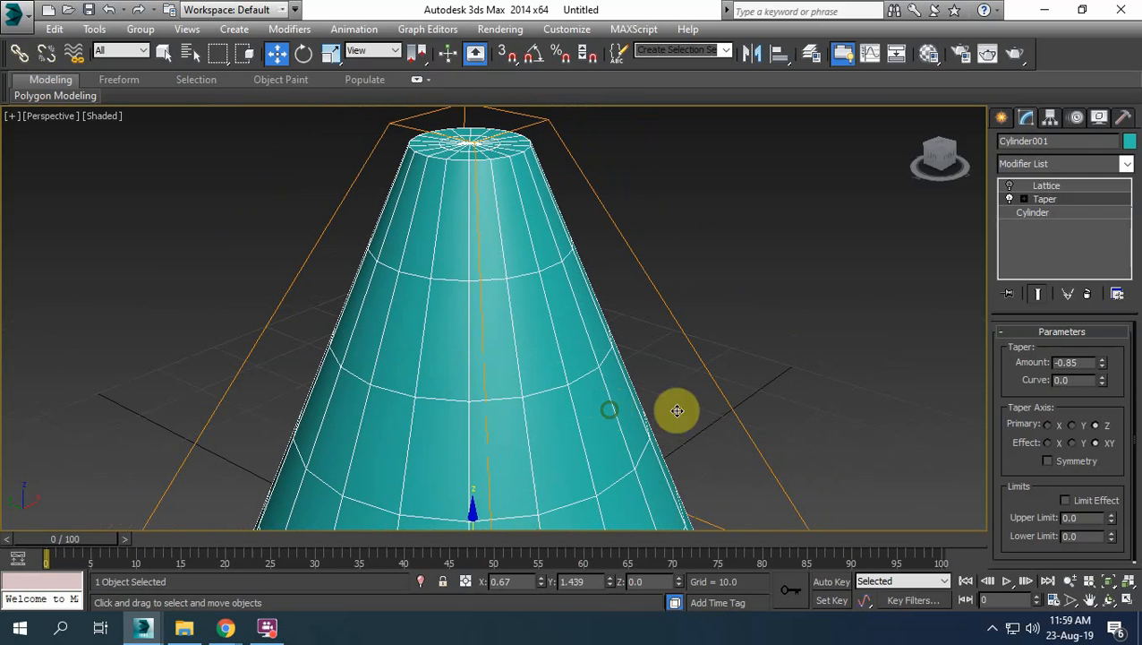
left_click(1062, 184)
left_click(1010, 185)
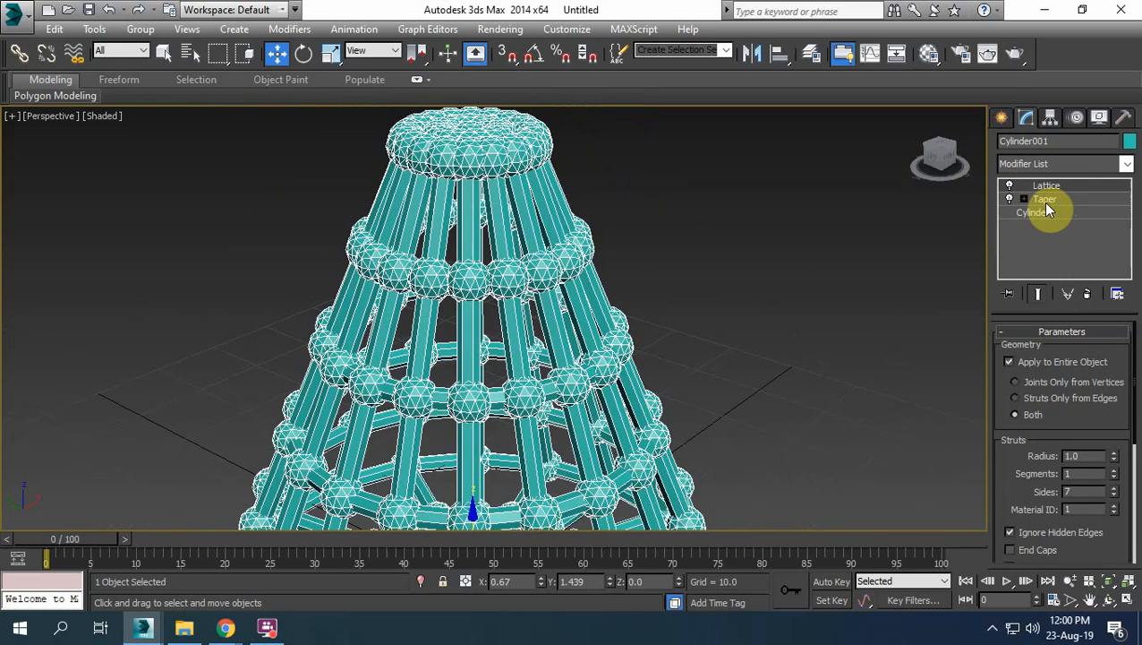
left_click(702, 260)
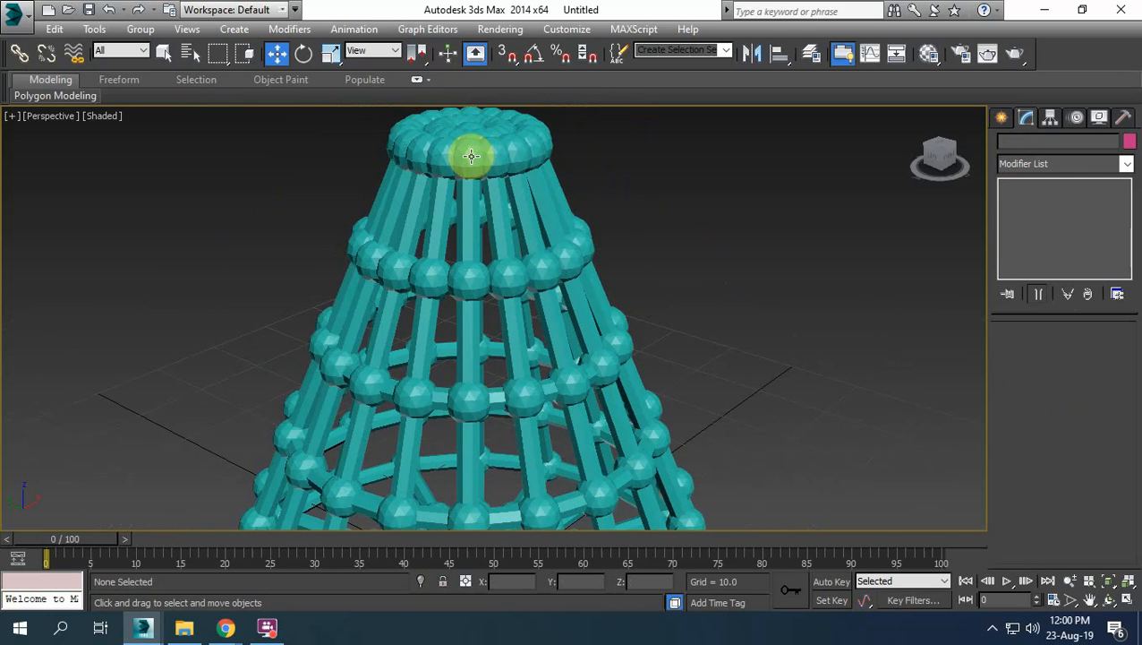
Reselect the cylinder and refine its Lattice by setting the struts' radius to 0.5 and the joints' radius to 1.0
left_click(472, 211)
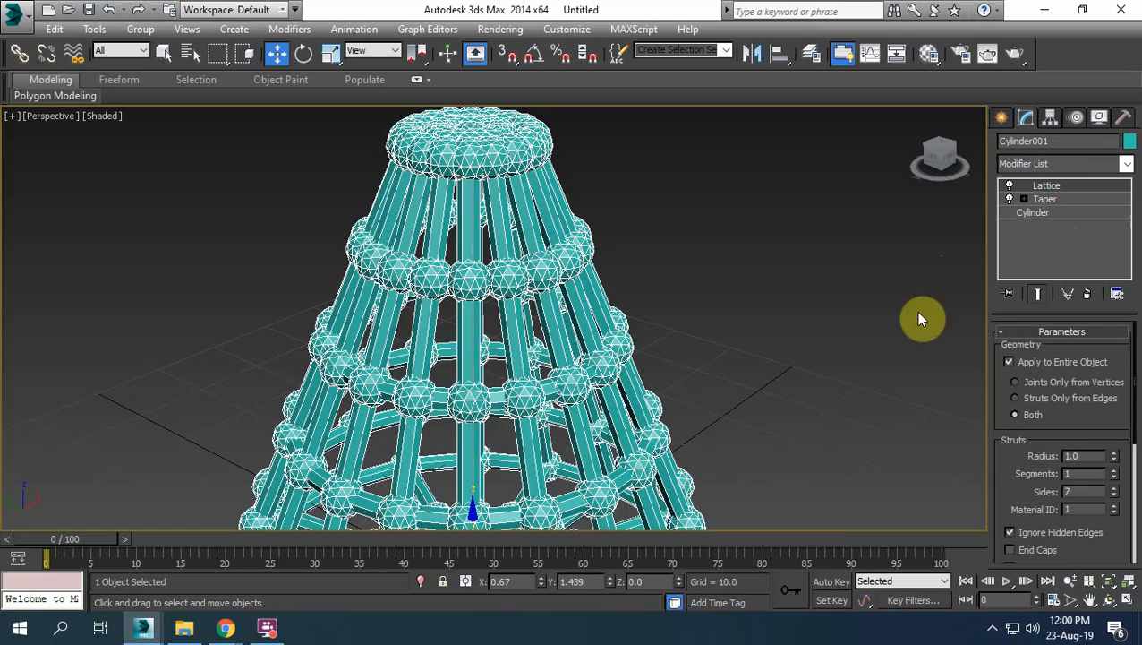
scroll(1082, 352, "down", 3)
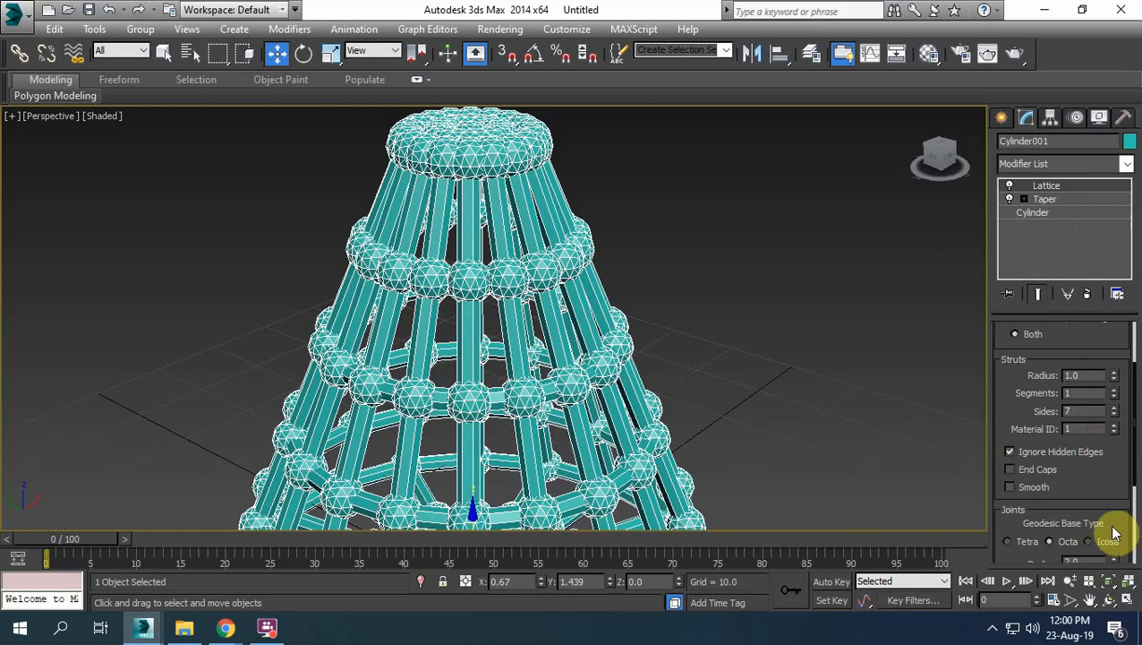
scroll(1103, 482, "down", 2)
left_click(1114, 509)
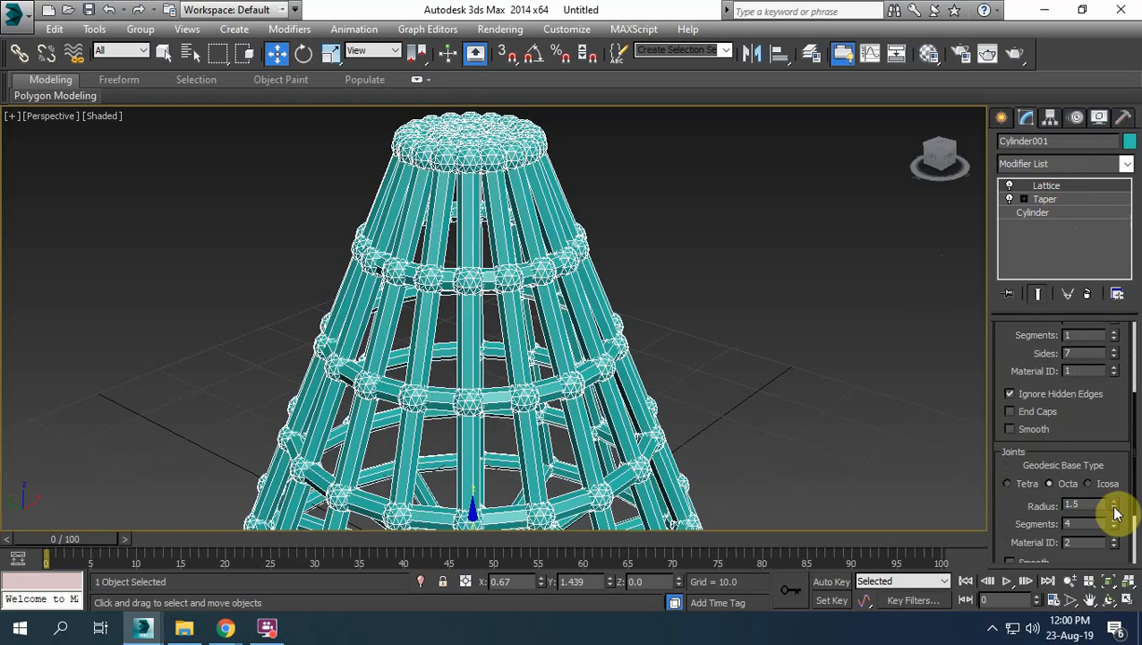
scroll(1092, 421, "up", 2)
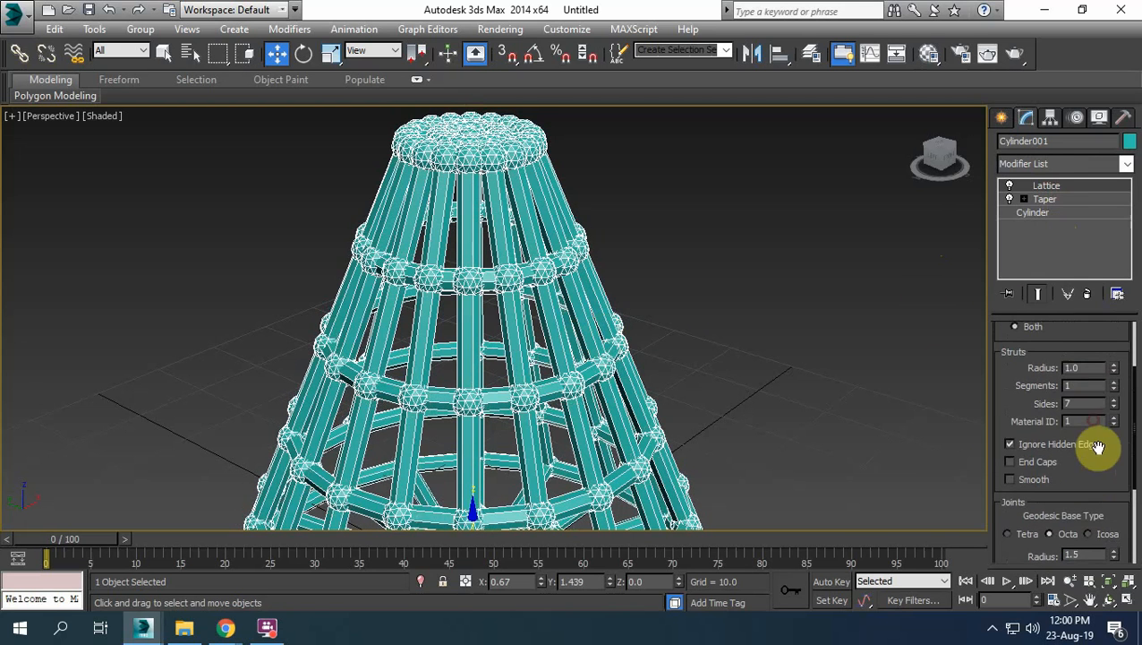
left_click(1115, 371)
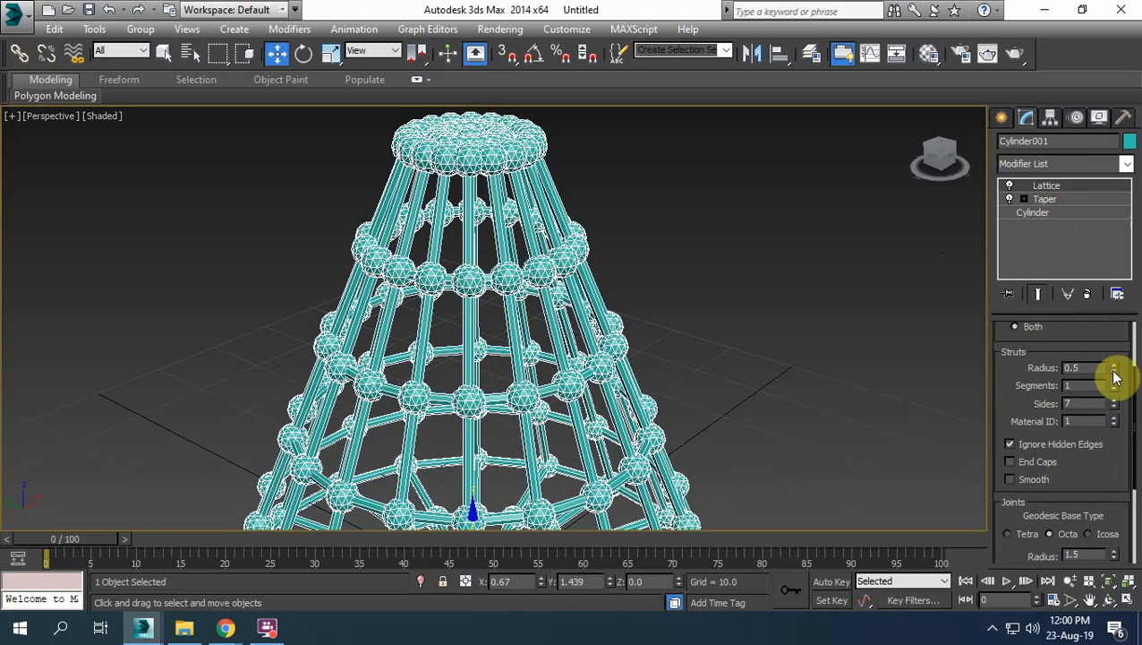
scroll(1114, 492, "down", 2)
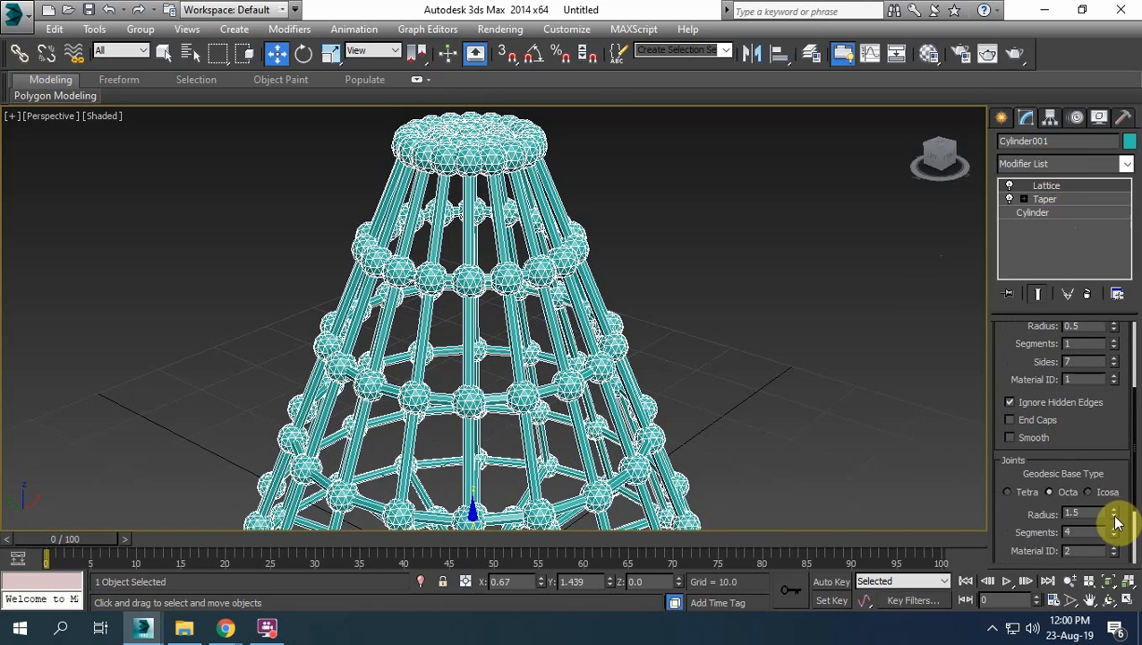
left_click(1116, 519)
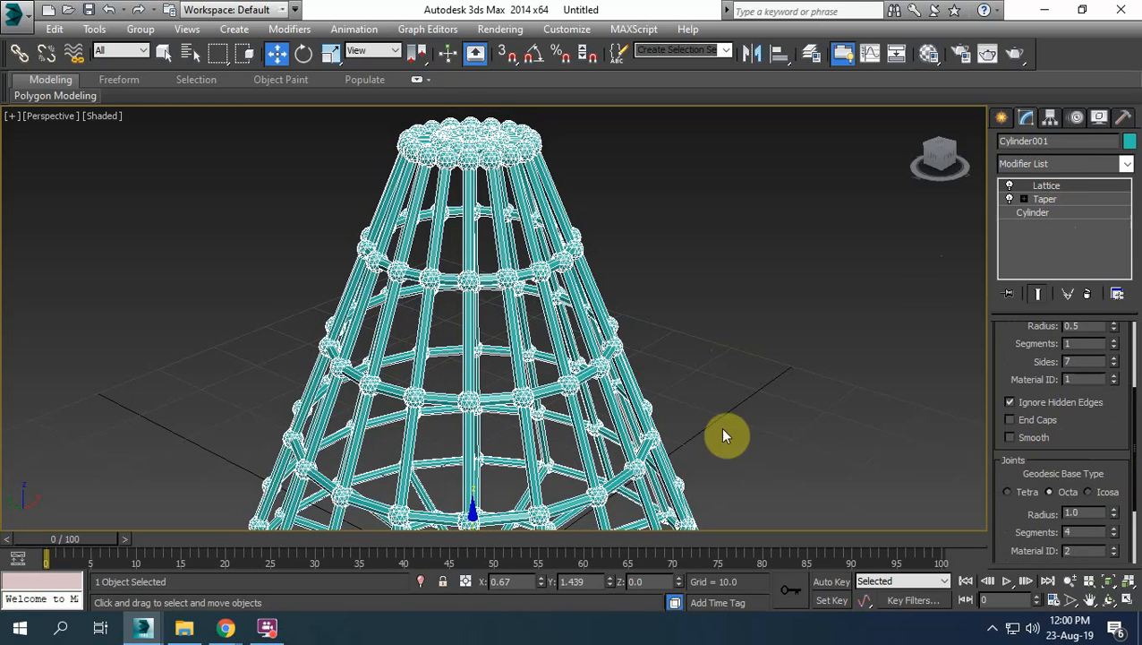
Switch off the Lattice modifier and set the Taper amount to -0.89 and its curve to 2.7
left_click(1010, 186)
left_click(1066, 199)
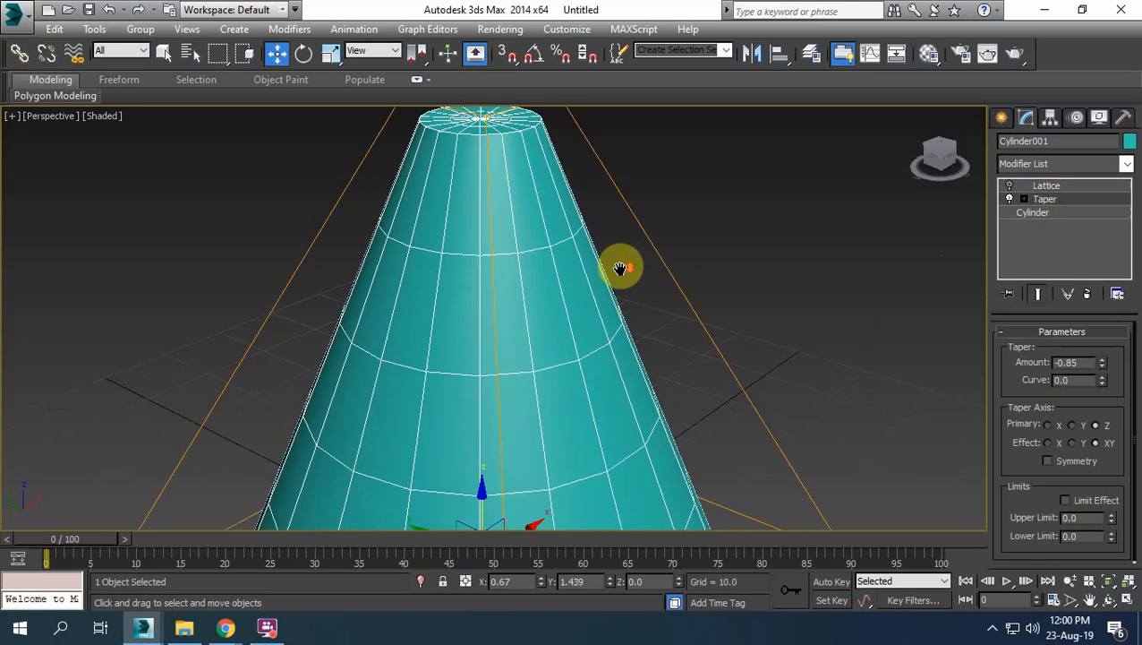
scroll(681, 295, "down", 3)
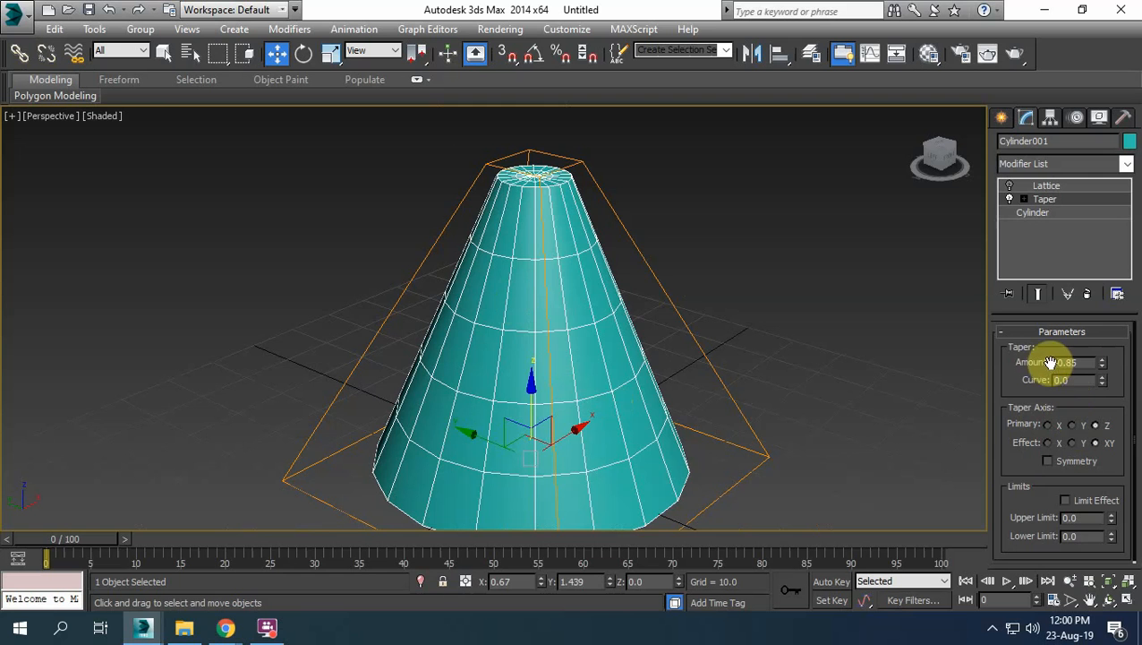
left_click_drag(1103, 361, 1045, 158)
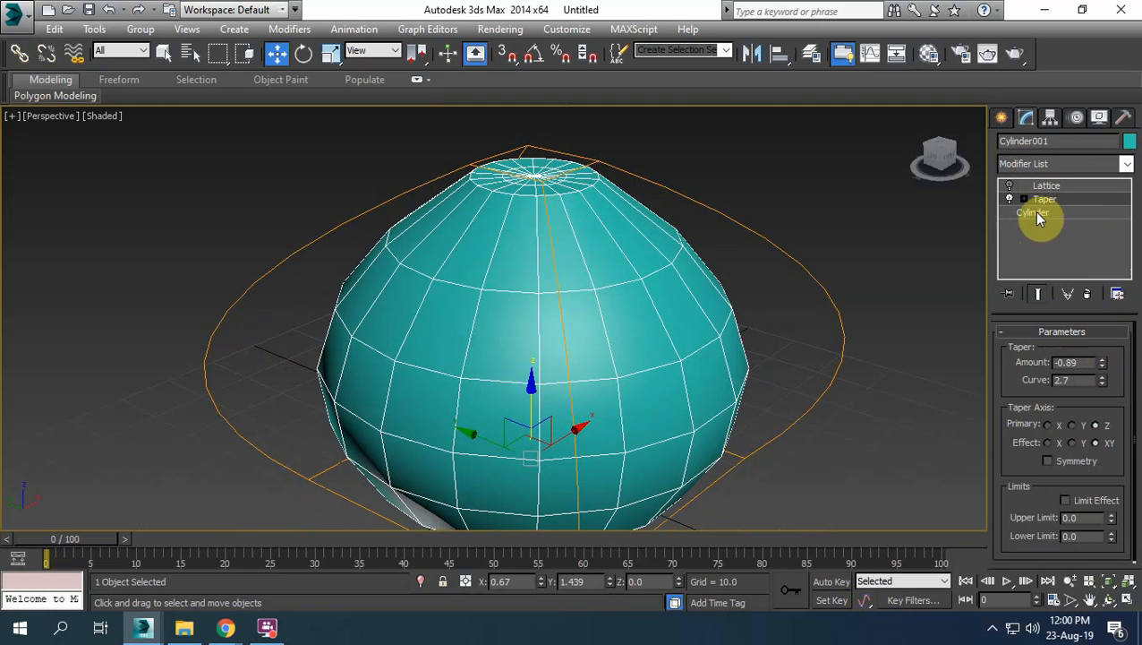
Inspect the bulging shape from a lower angle, render the Perspective view and close the rendered image
mouse_move(783, 324)
middle_mouse_down("alt")
mouse_move(761, 334)
mouse_move(775, 299)
mouse_move(772, 314)
middle_mouse_up("alt")
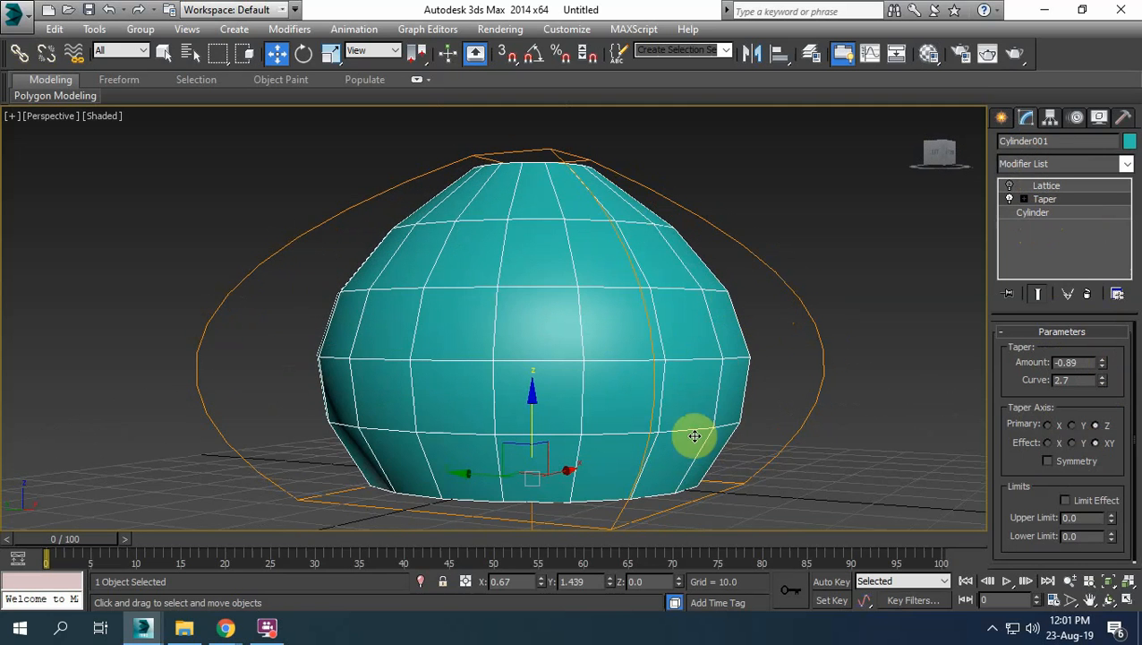
middle_click_drag(691, 439, 697, 407, "alt")
left_click(1014, 52)
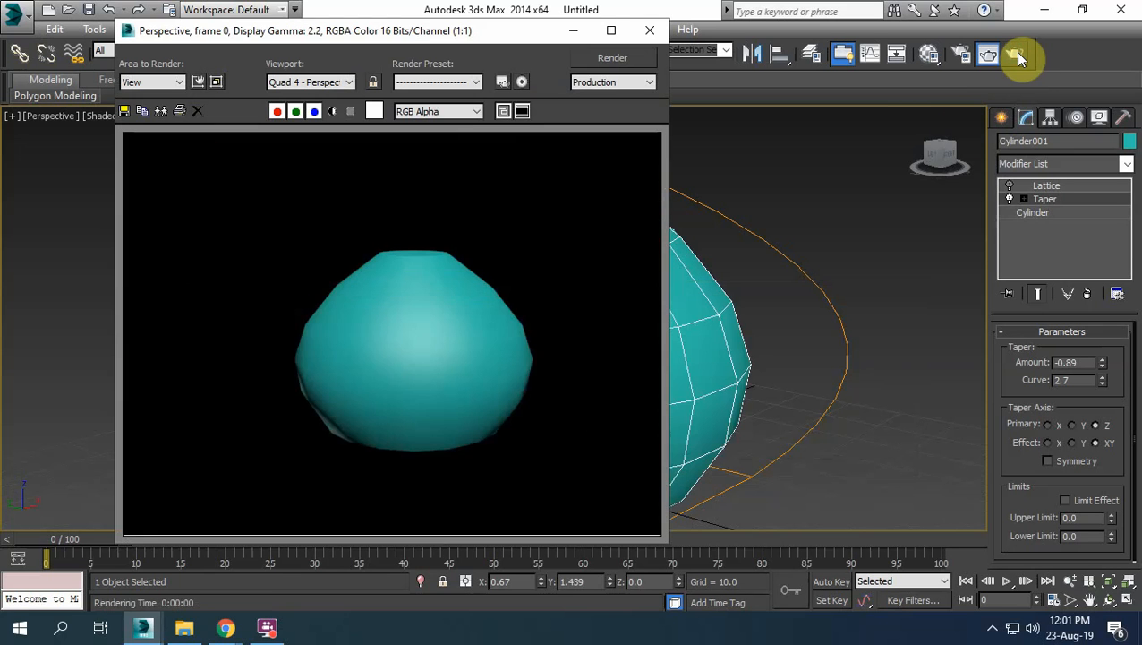
left_click(650, 32)
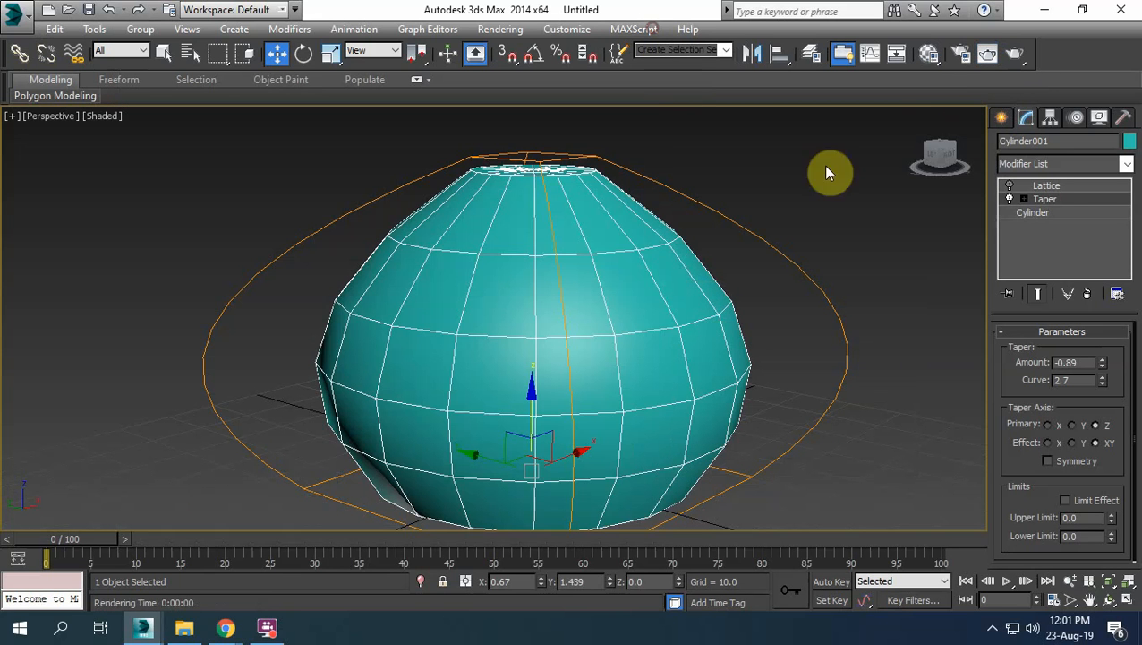
Return to the base Cylinder level in the modifier stack and set its number of sides to 23
left_click(1039, 214)
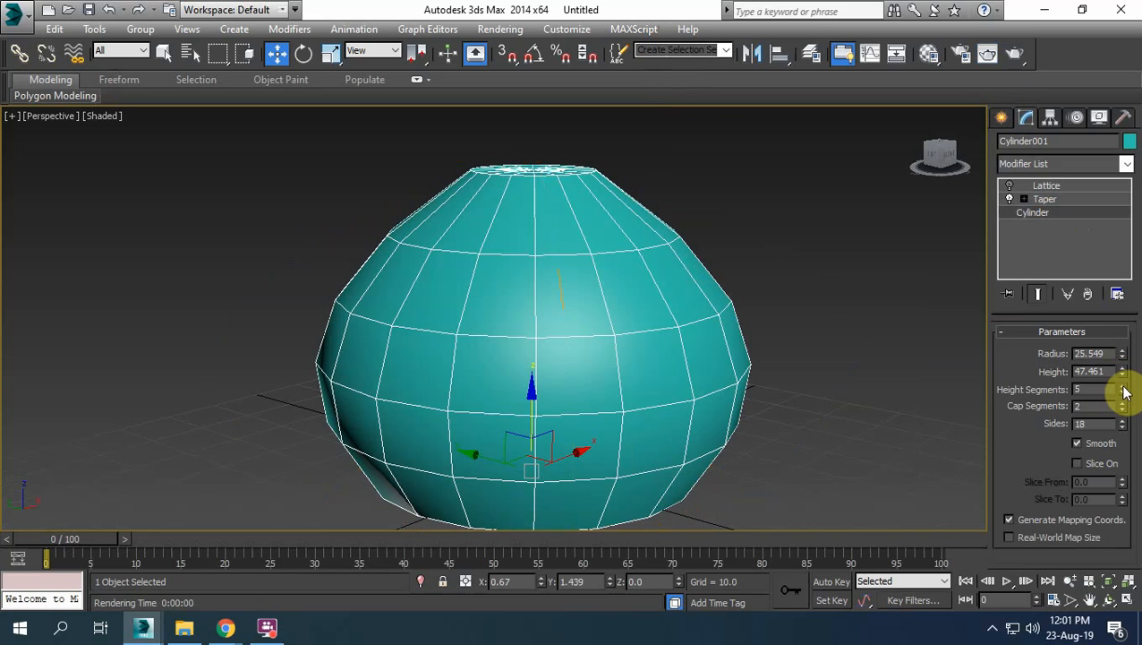
left_click(1124, 421)
left_click(1124, 421)
left_click(1124, 421)
left_click(1123, 420)
left_click(1123, 419)
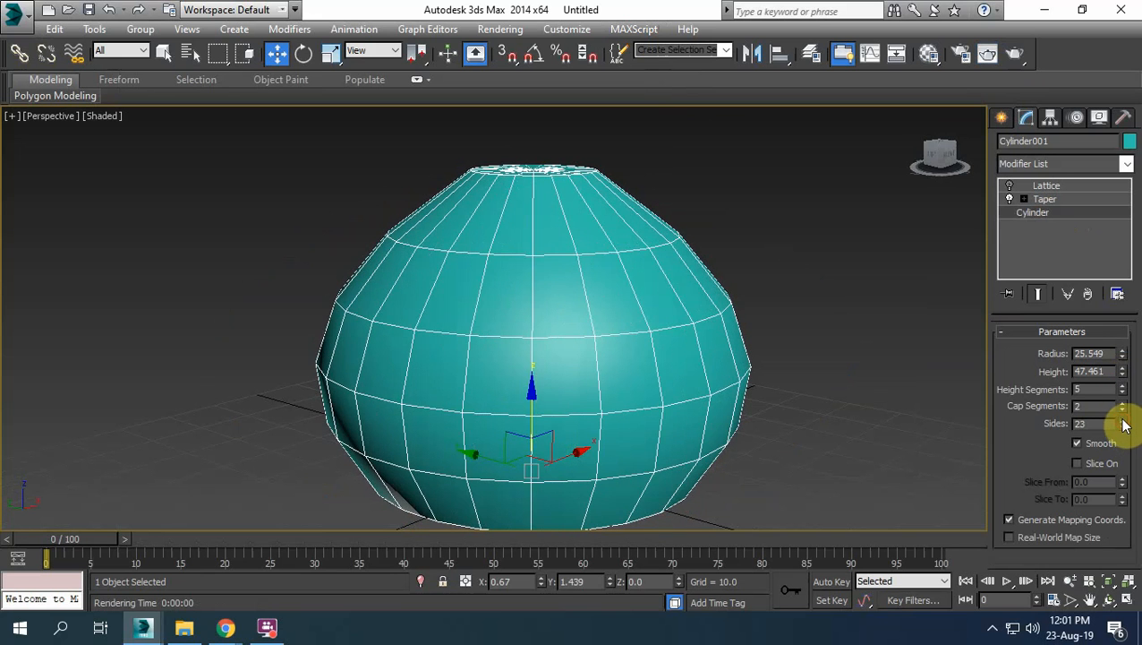
Raise the base cylinder's height segments past 12 and deselect the object to check its smoother silhouette
left_click(1124, 386)
left_click(1124, 386)
left_click(1124, 386)
left_click(1124, 386)
left_click(1123, 385)
left_click(1123, 386)
left_click(1124, 386)
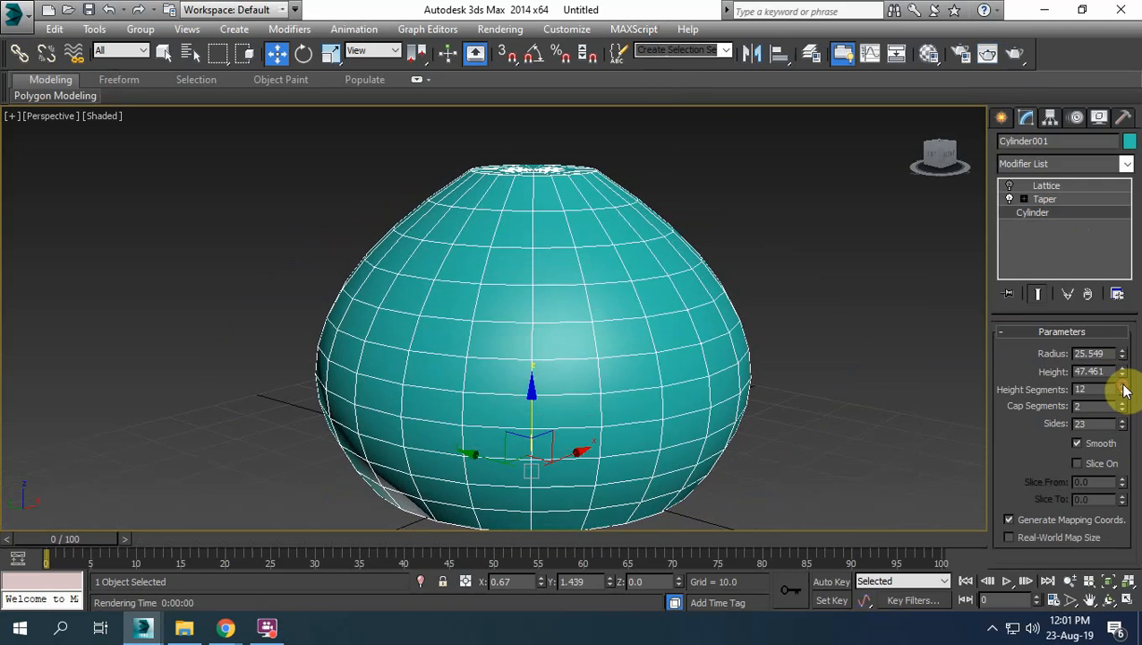
left_click(1124, 386)
left_click(860, 369)
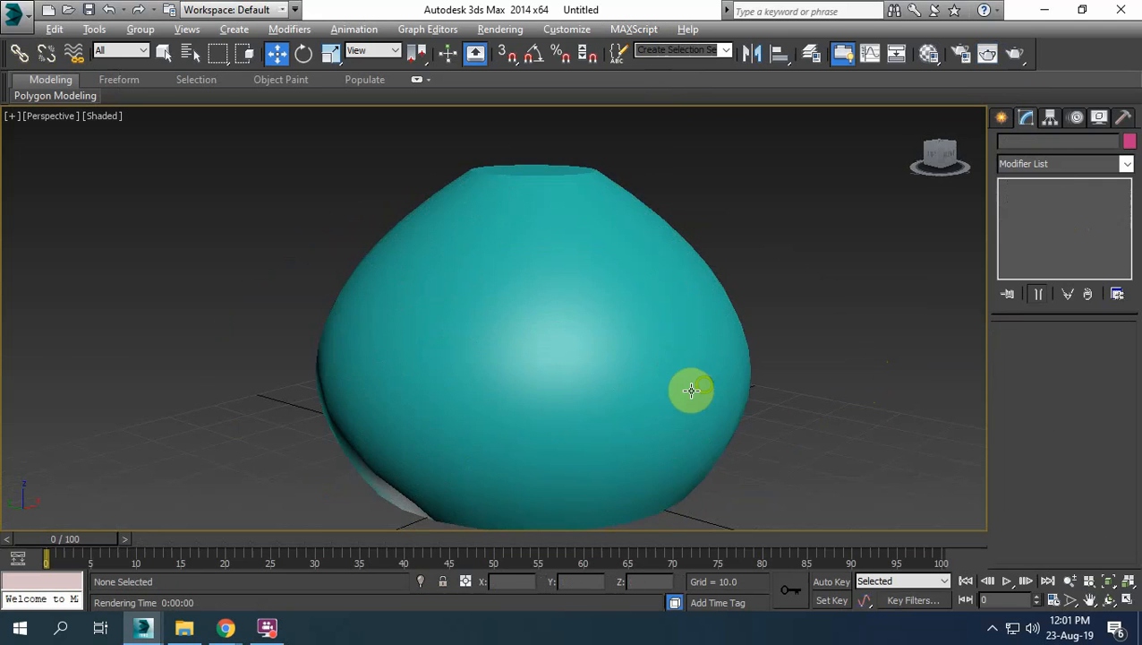
middle_click_drag(691, 390, 689, 425, "alt")
Reselect the tapered cylinder, switch its Lattice modifier back on, and deselect it to examine the rounded lattice
left_click(723, 412)
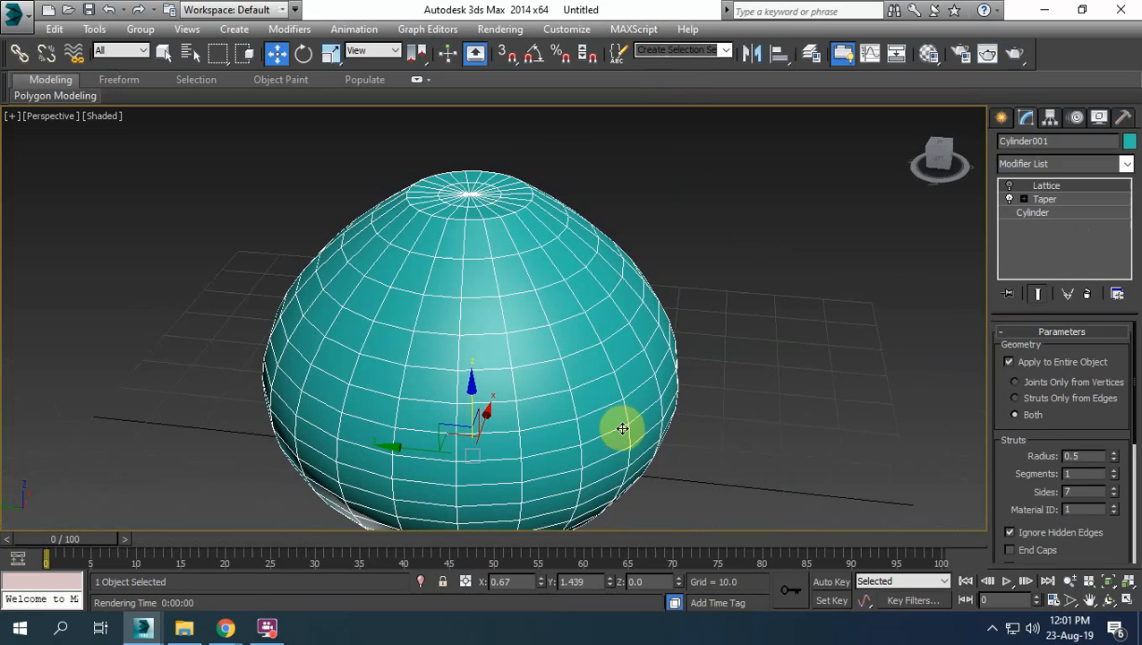
mouse_move(1098, 433)
left_mouse_down()
mouse_move(1100, 252)
mouse_move(1101, 420)
left_mouse_up()
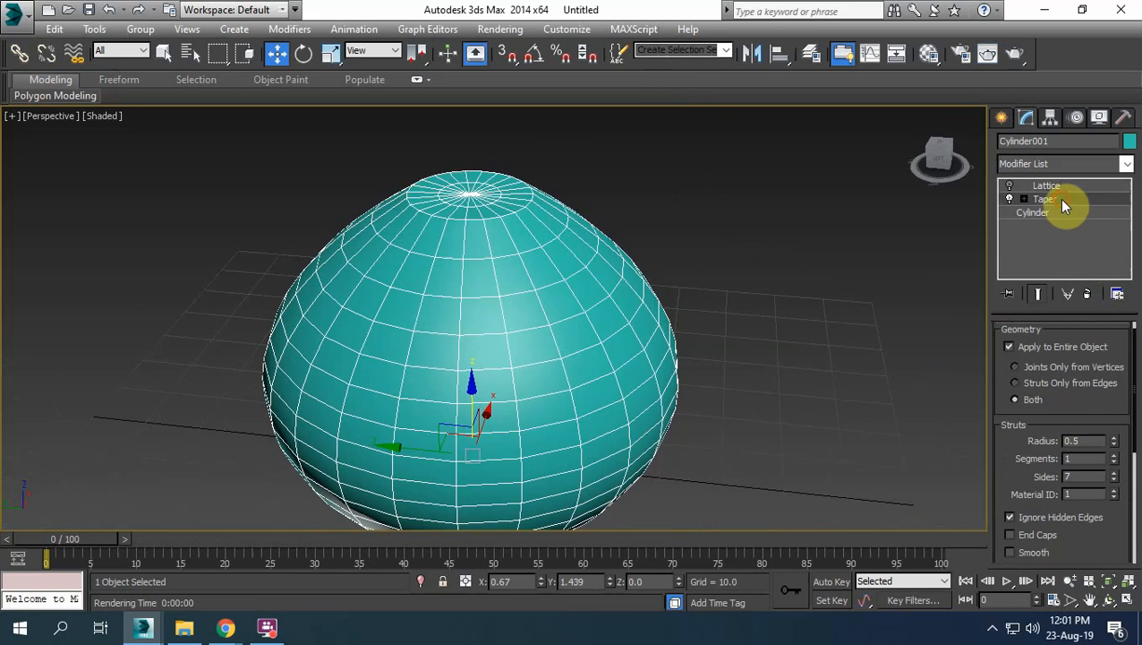
left_click(1059, 197)
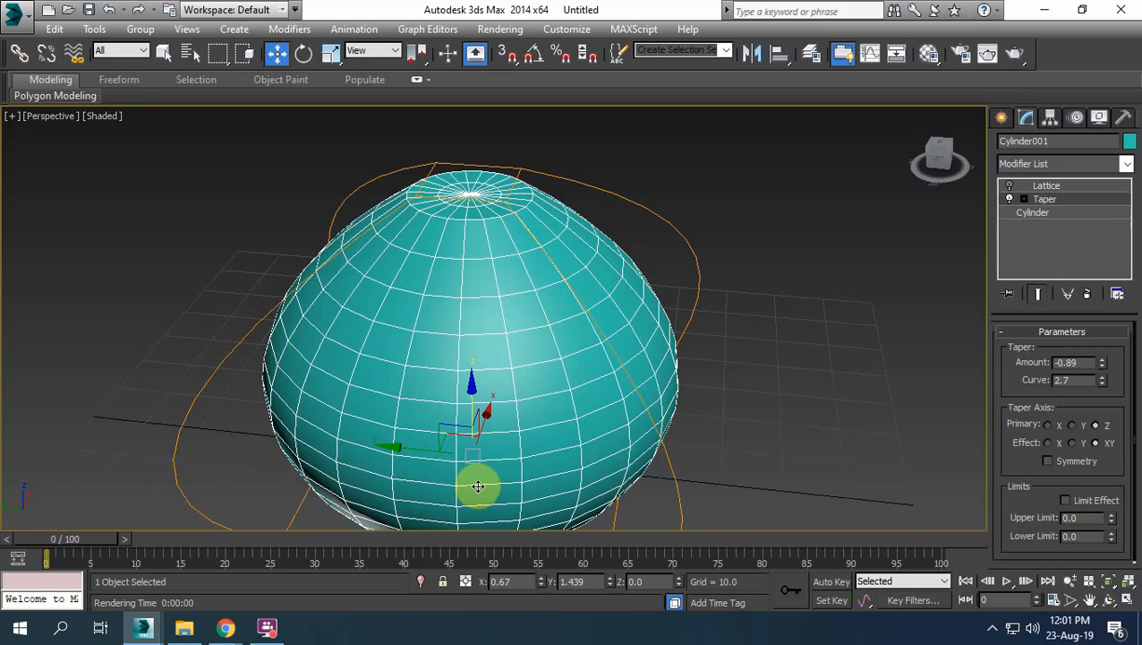
key("ctrl+z")
key("ctrl+z")
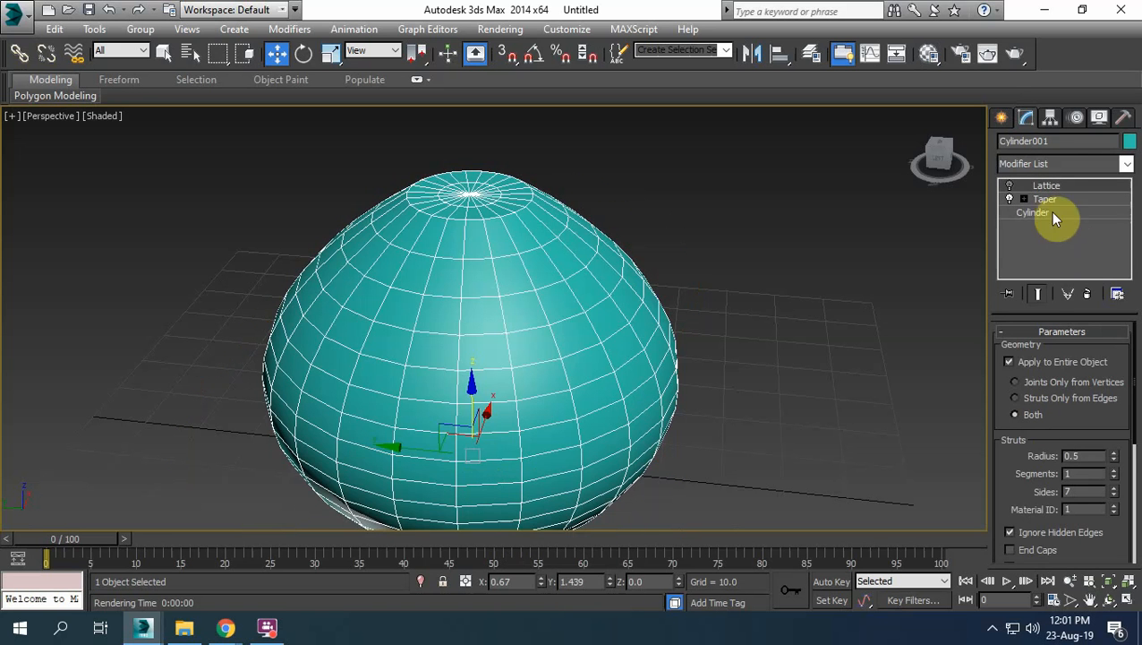
left_click(1009, 185)
left_click(731, 397)
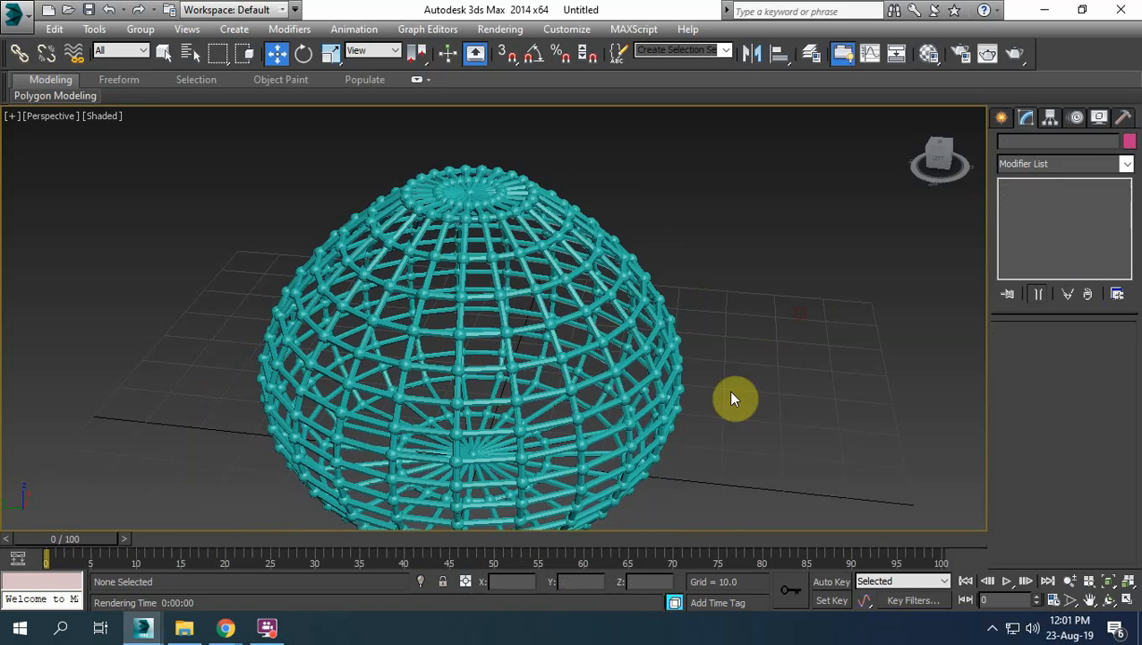
middle_click_drag(732, 397, 667, 394, "alt")
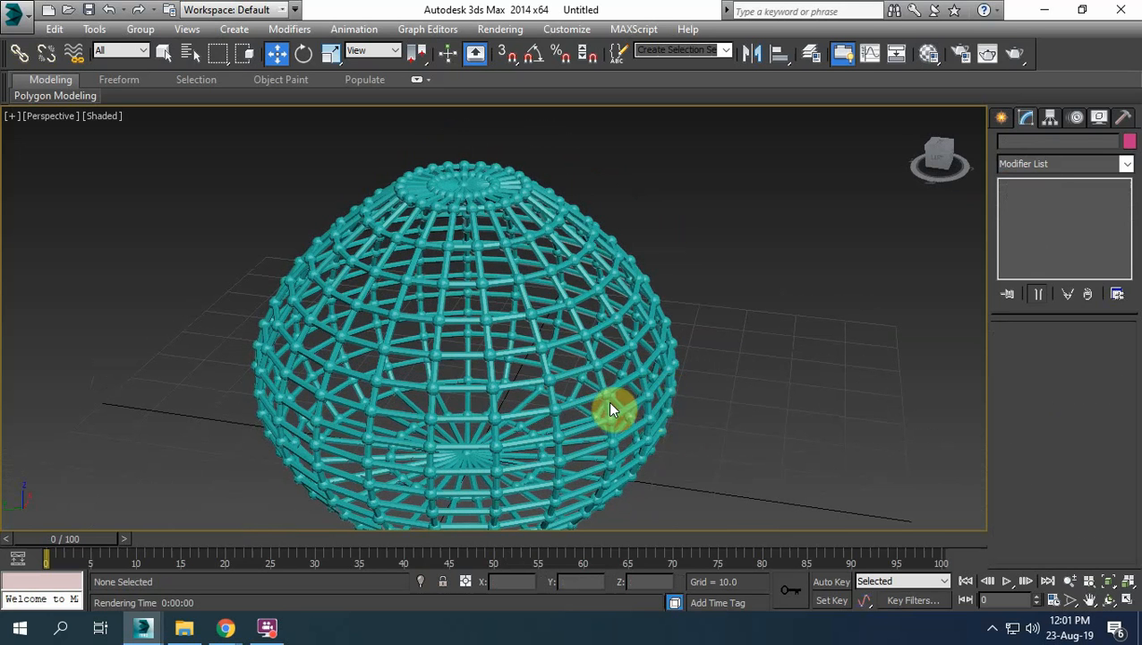
Add a Slice modifier above the Lattice on the cylinder, keeping the object selected to show its slice plane
left_click(587, 364)
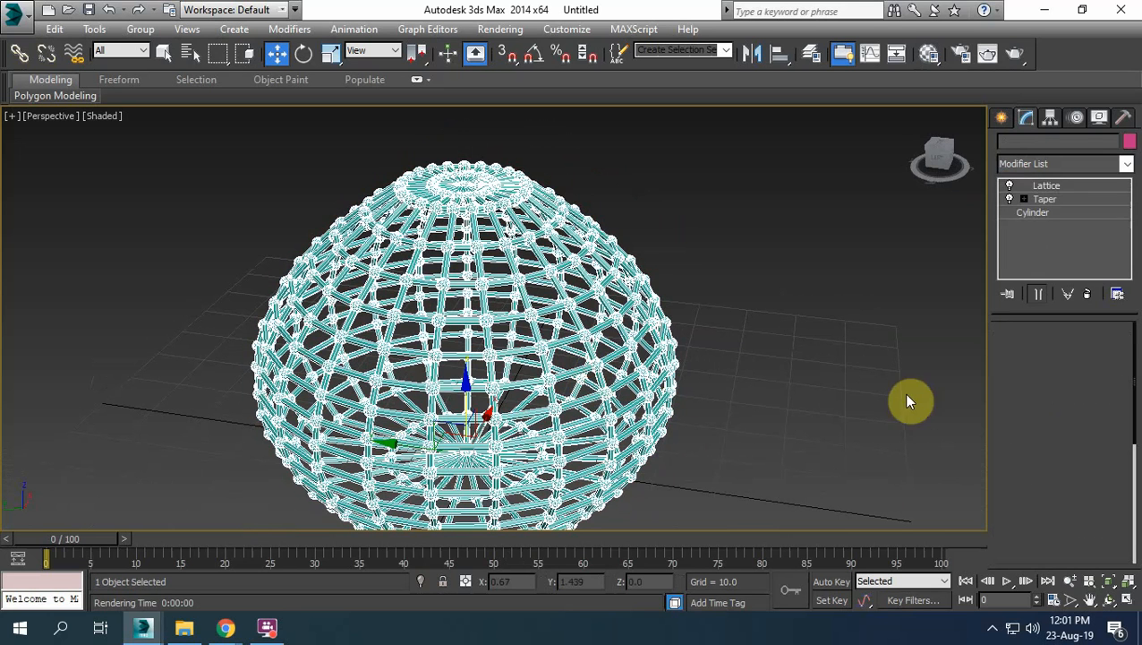
left_click(1056, 170)
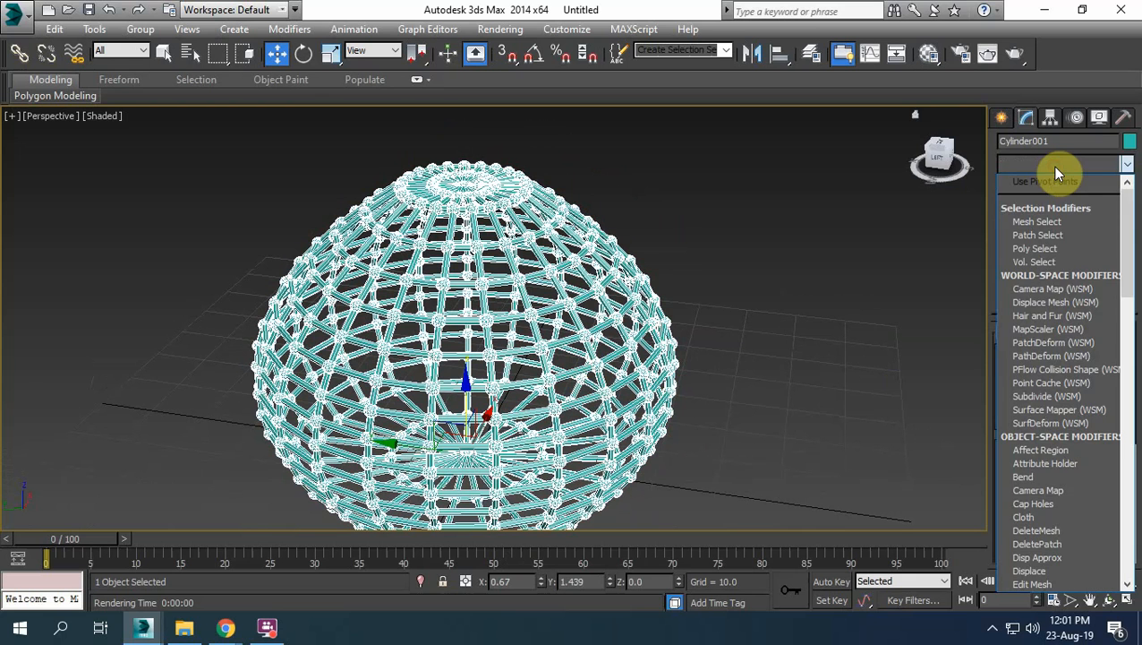
key("s")
key("s")
key("s")
key("s")
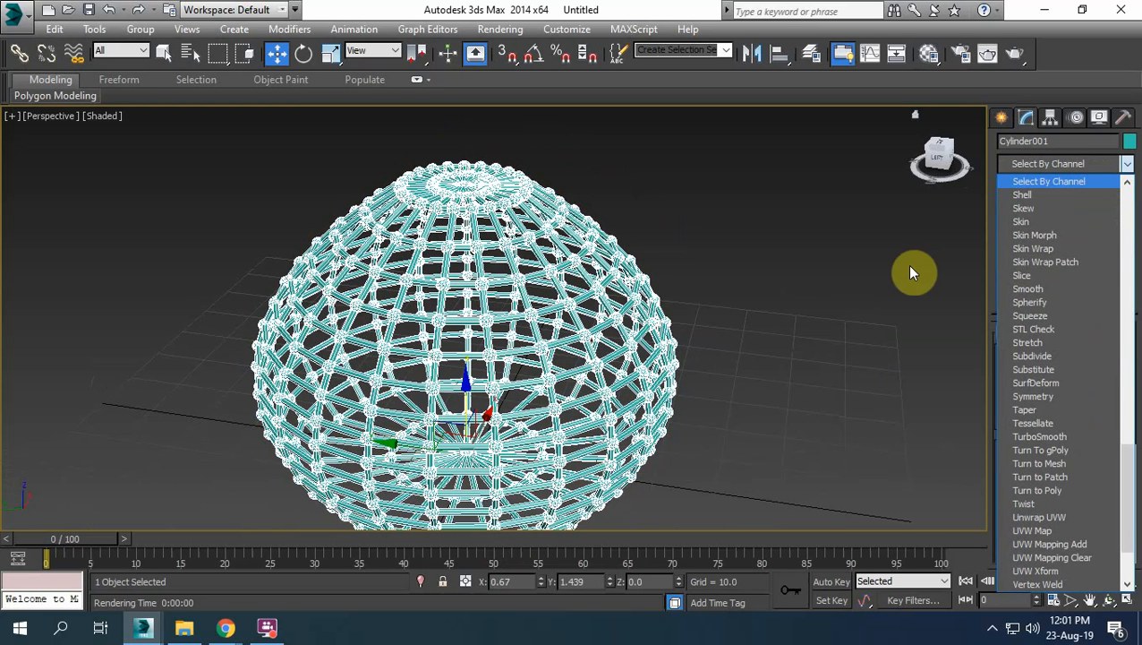
key("s")
key("s")
key("s")
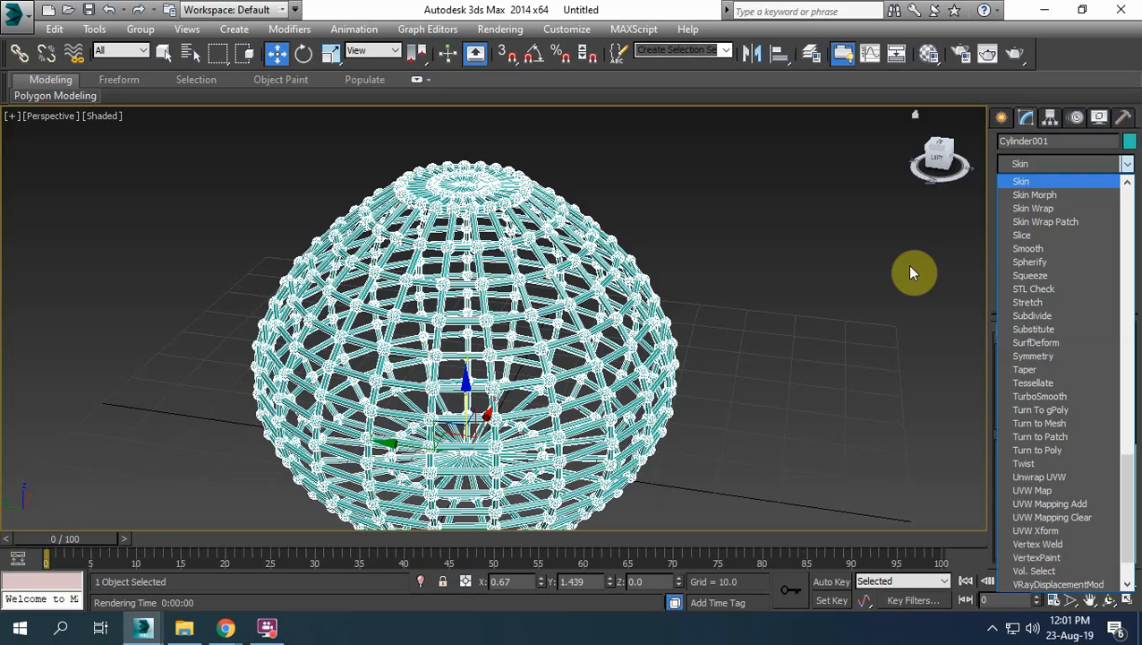
left_click(1056, 237)
left_click(693, 397)
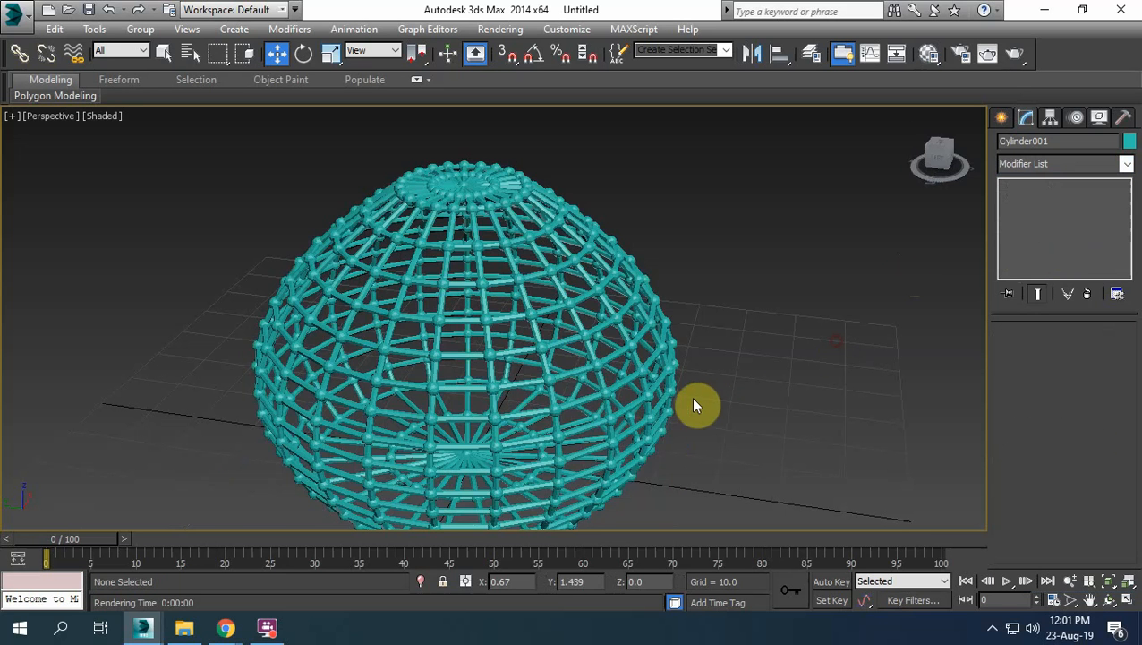
left_click(573, 378)
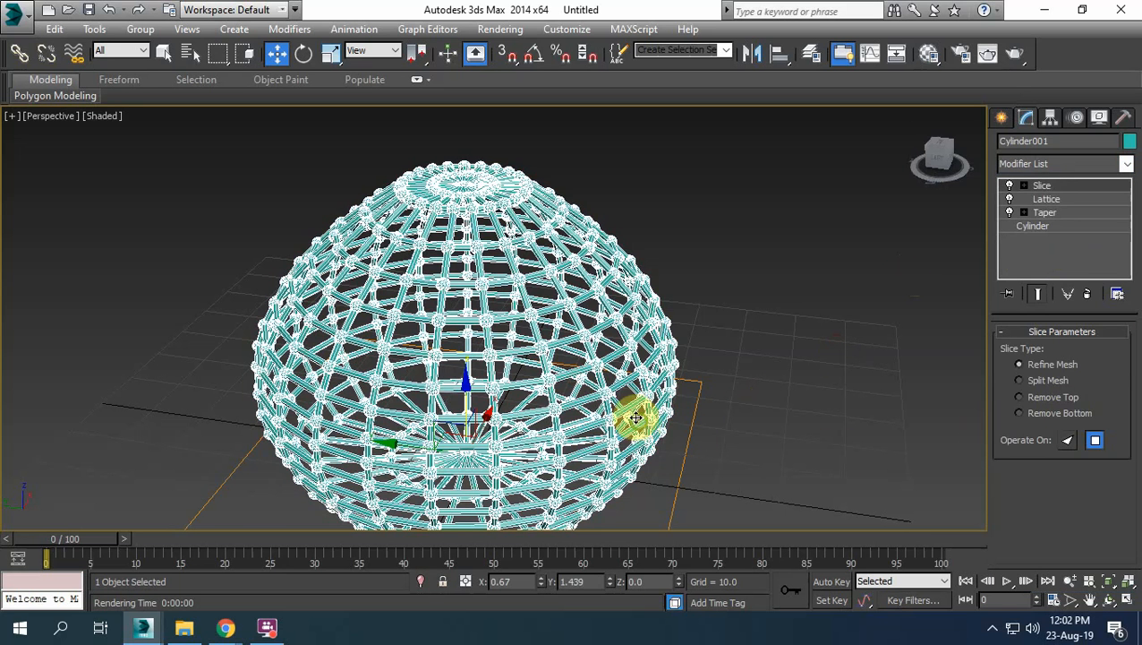
Set the slice type to Remove Top so that everything above the slice plane at the base is cut away
middle_click_drag(636, 417, 746, 398, "alt")
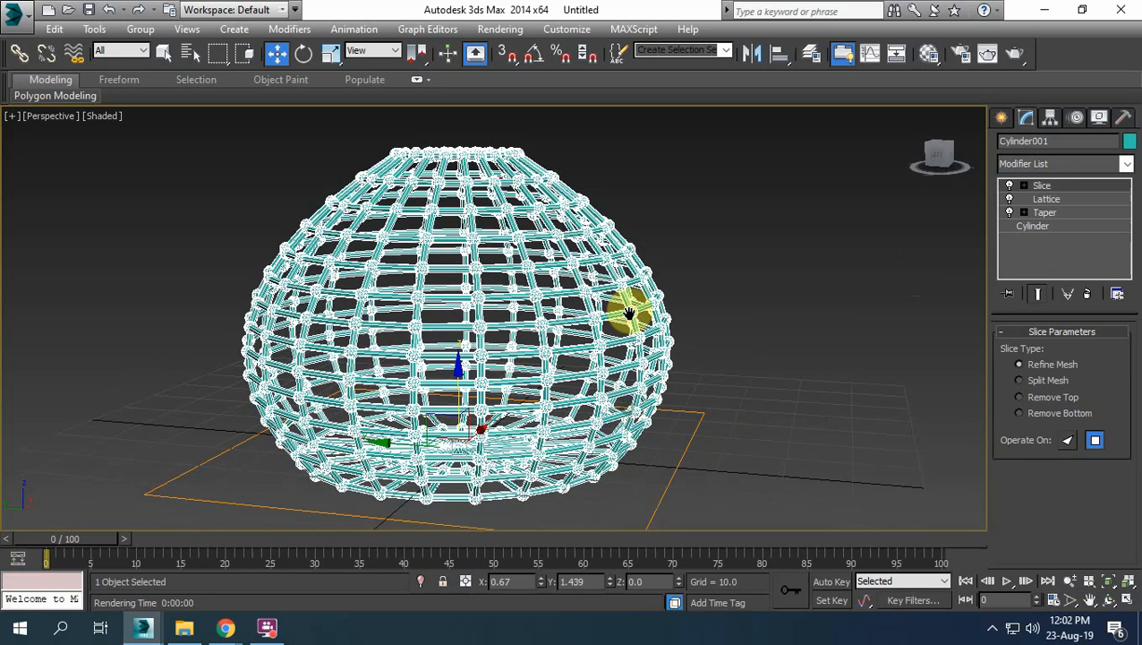
middle_click_drag(626, 405, 628, 313)
middle_click_drag(607, 383, 610, 397, "alt")
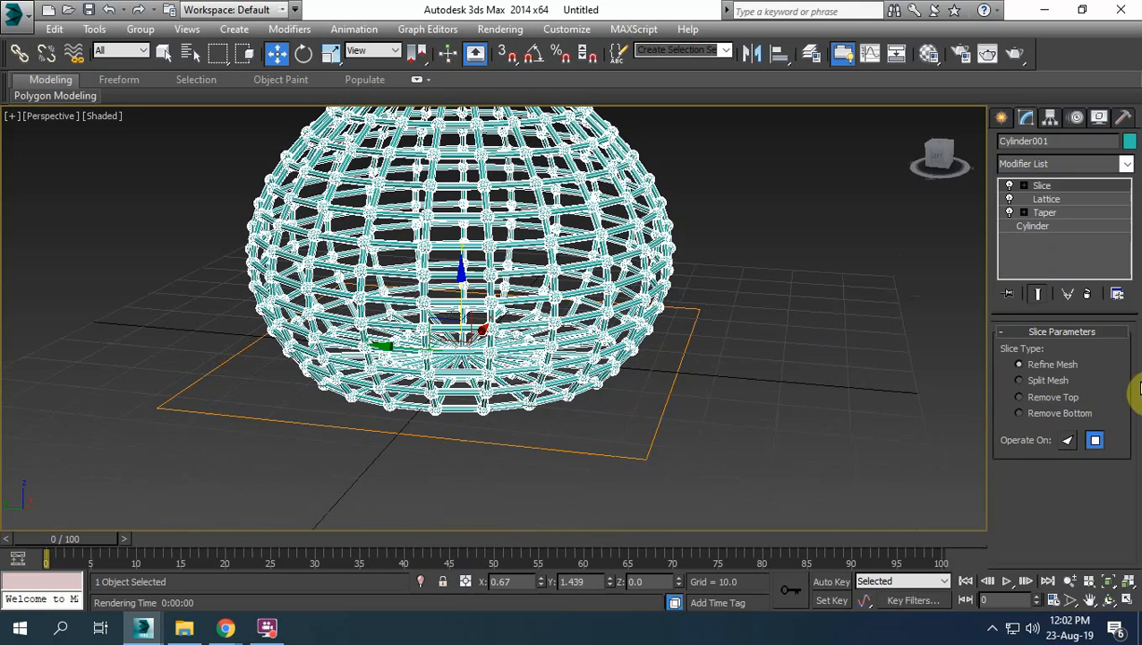
left_click(1035, 402)
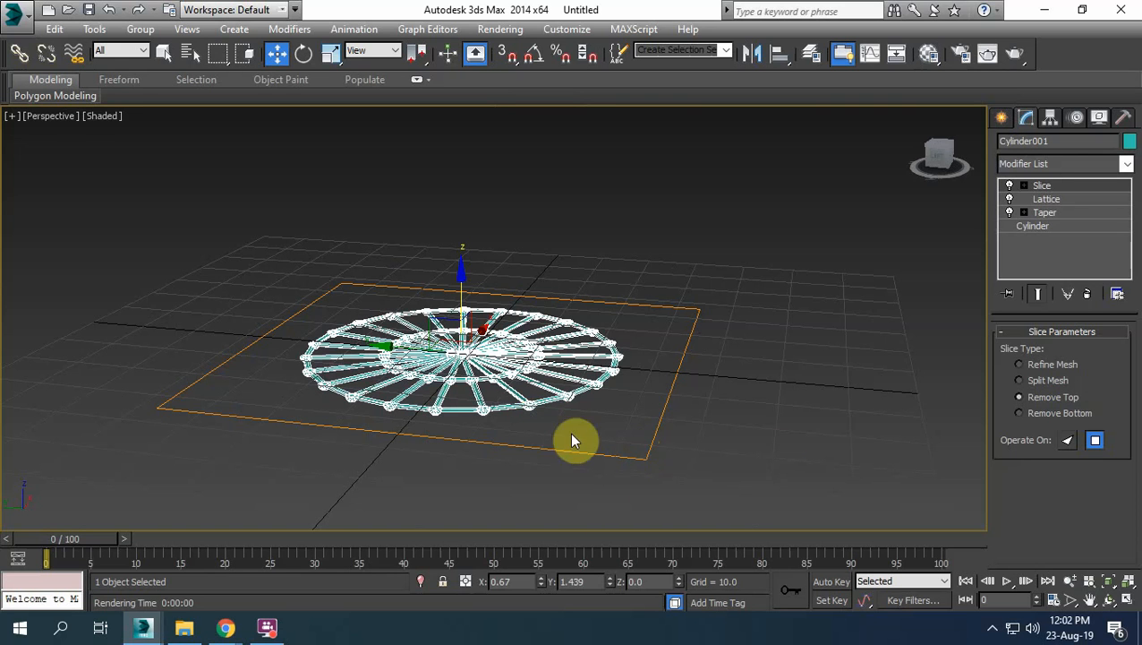
Enter the Slice modifier's Slice Plane sub-object level, try raising the plane to about 26.55 in Z, and undo the move
left_click(1023, 186)
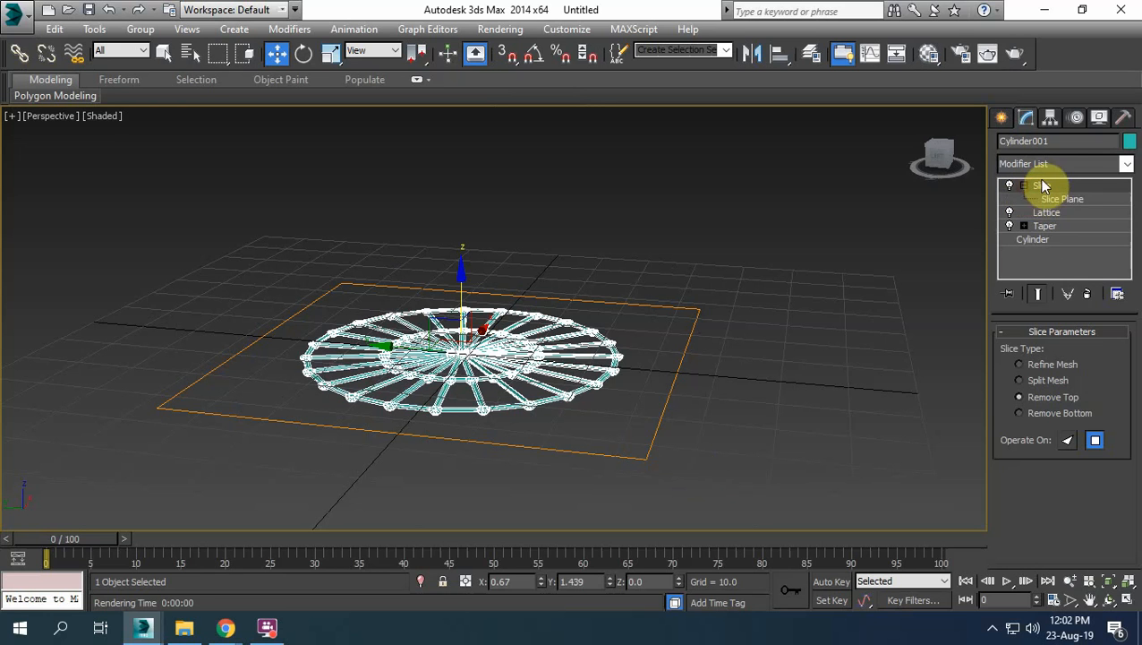
left_click(1059, 201)
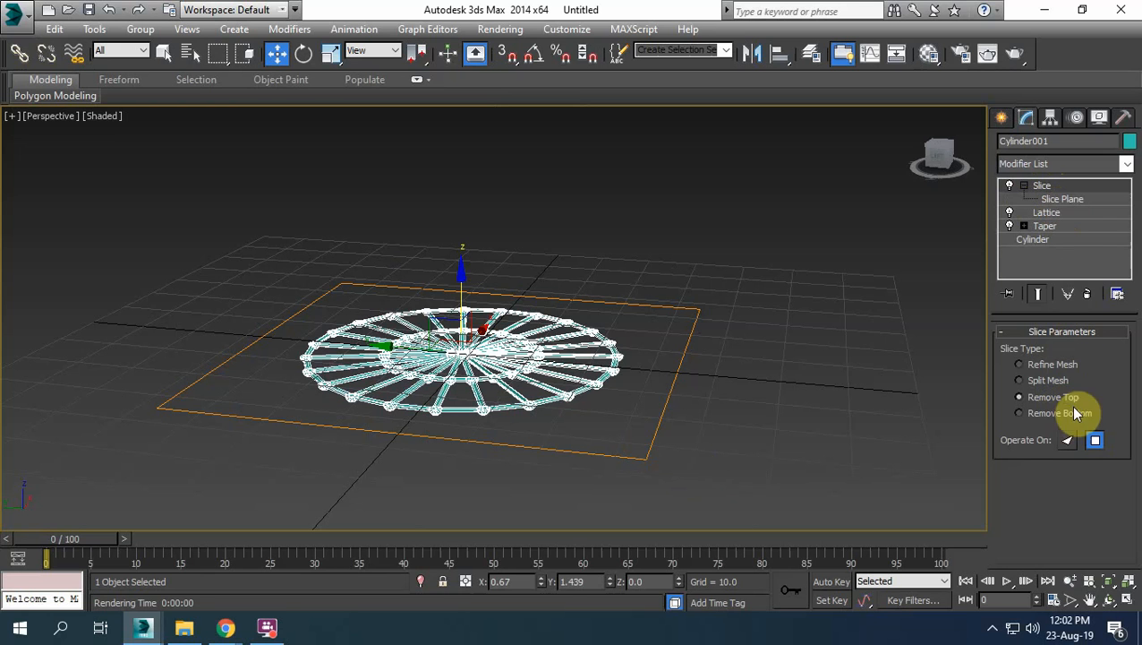
left_click(1068, 200)
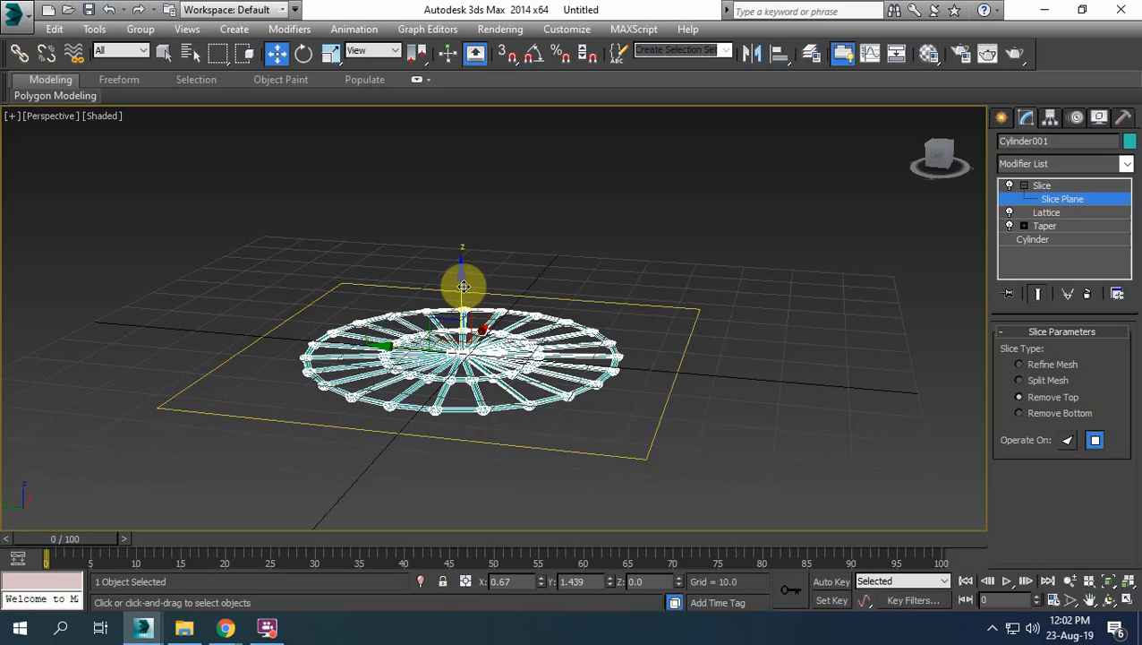
left_click_drag(462, 280, 441, 127)
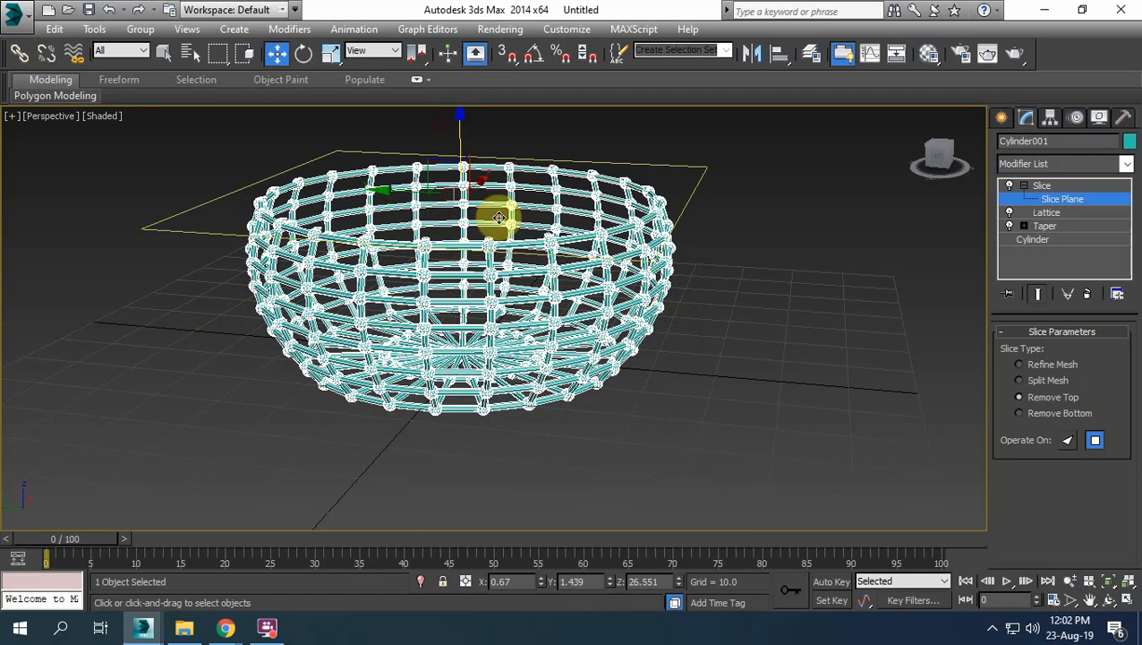
key("ctrl+z")
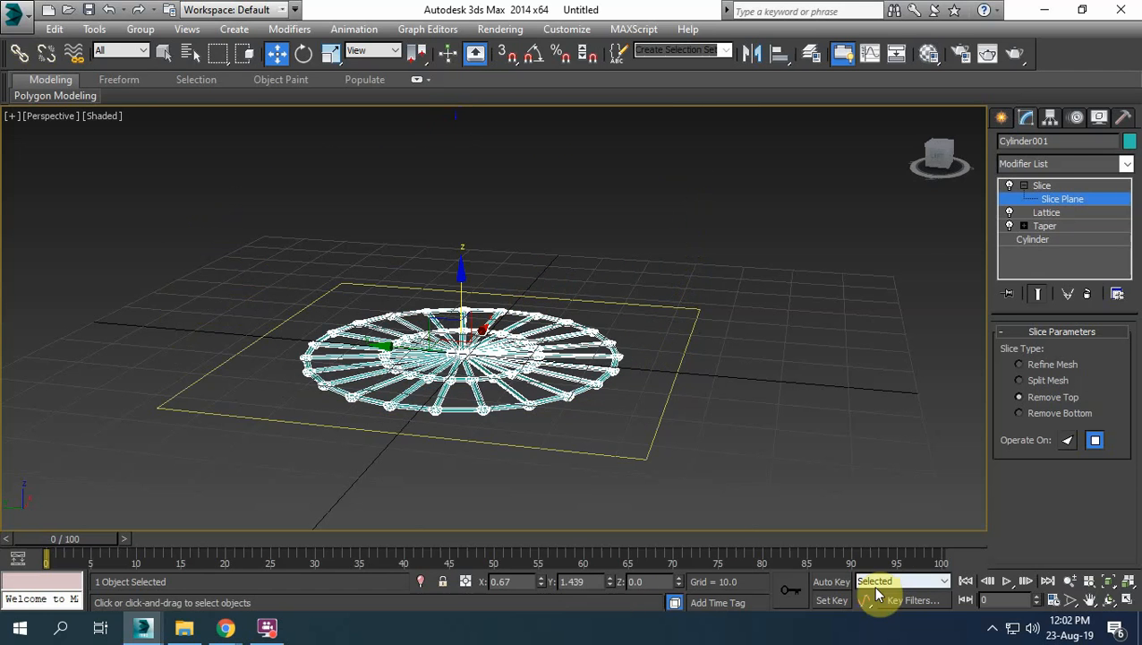
Animate the slice plane with Auto Key, raising it from the base to just above the lattice's top at frame 50
left_click(830, 582)
left_click_drag(93, 538, 516, 544)
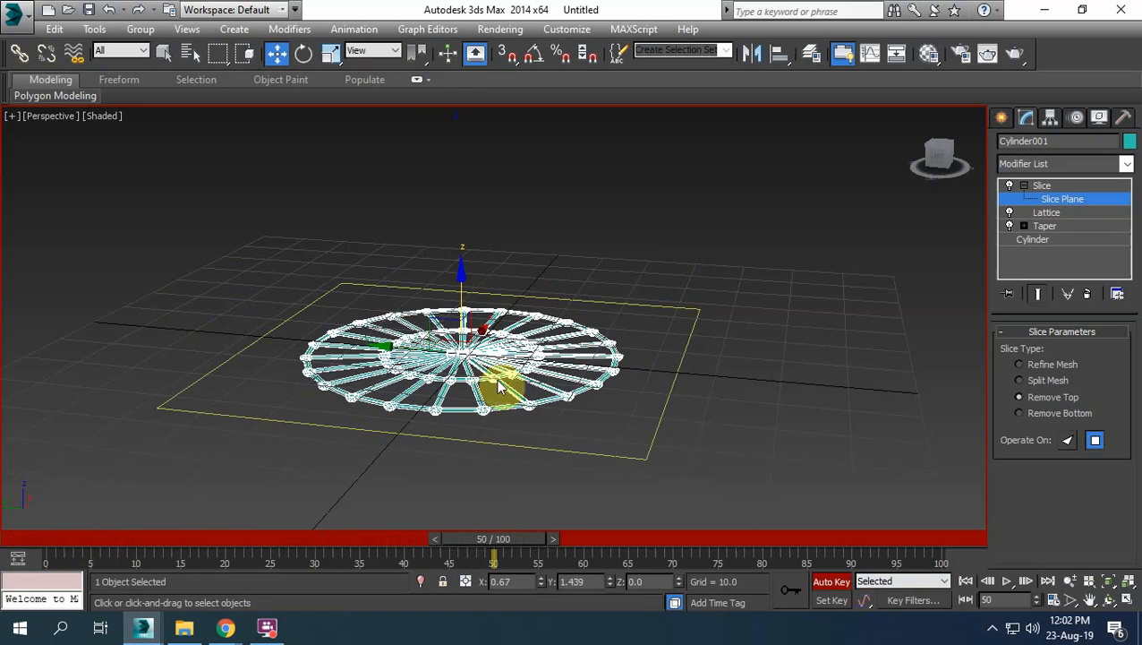
middle_click_drag(528, 354, 533, 410)
left_click_drag(466, 346, 473, 46)
left_click(1064, 202)
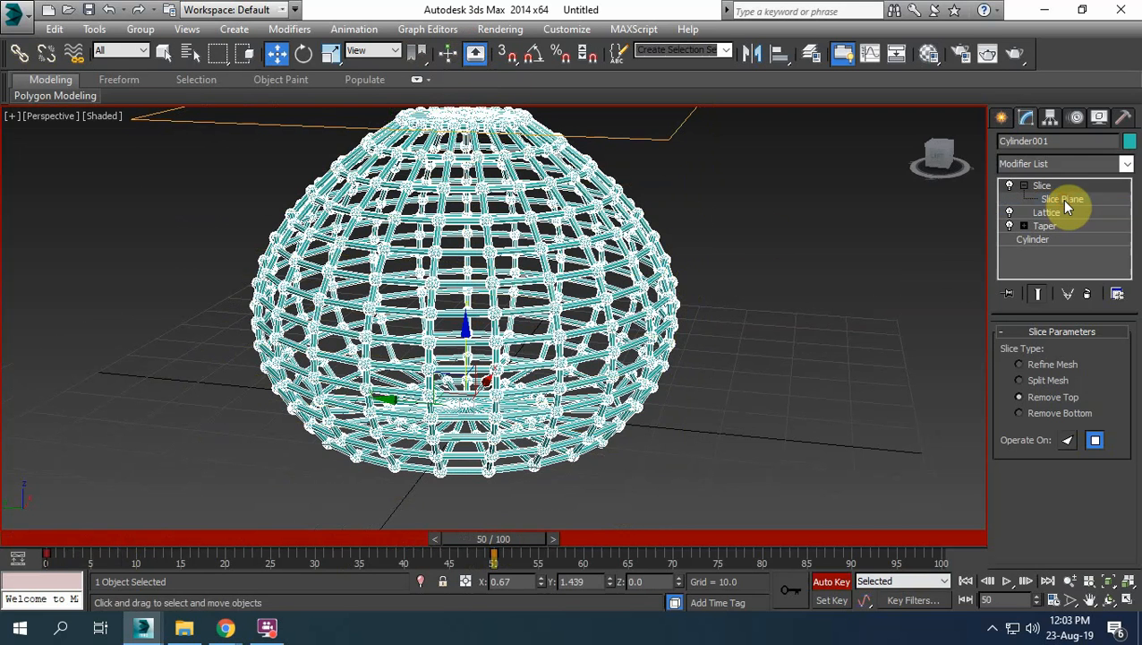
left_click(830, 583)
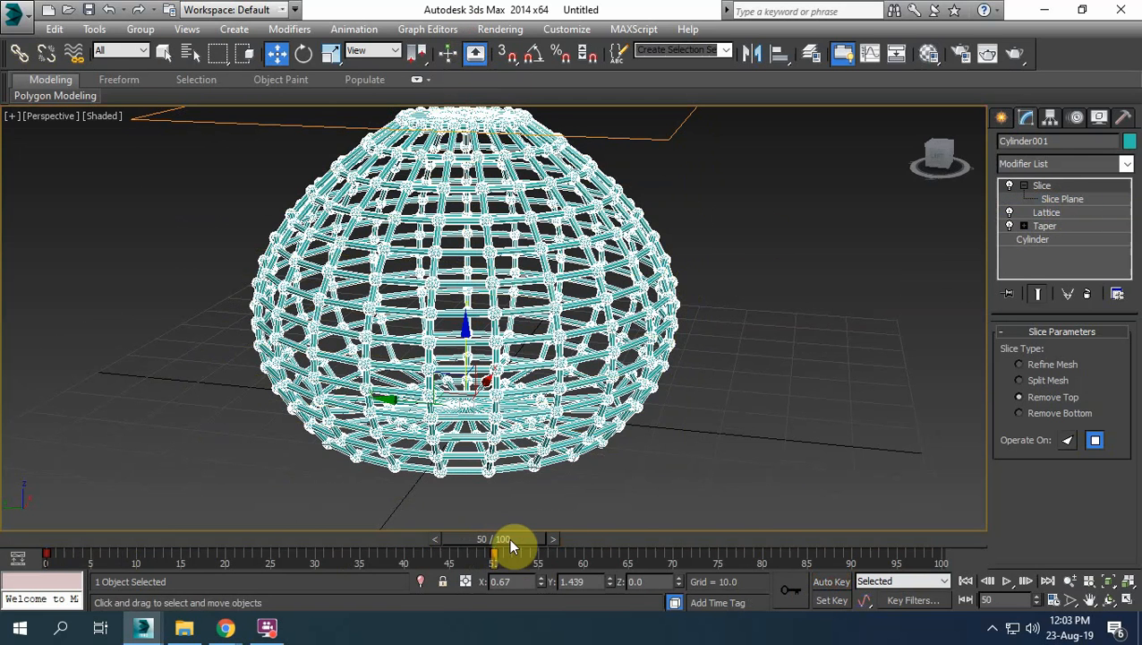
Return to frame 0, deselect the lattice, and play the growth animation, stopping it at frame 70
left_click_drag(508, 538, 40, 513)
left_click(105, 465)
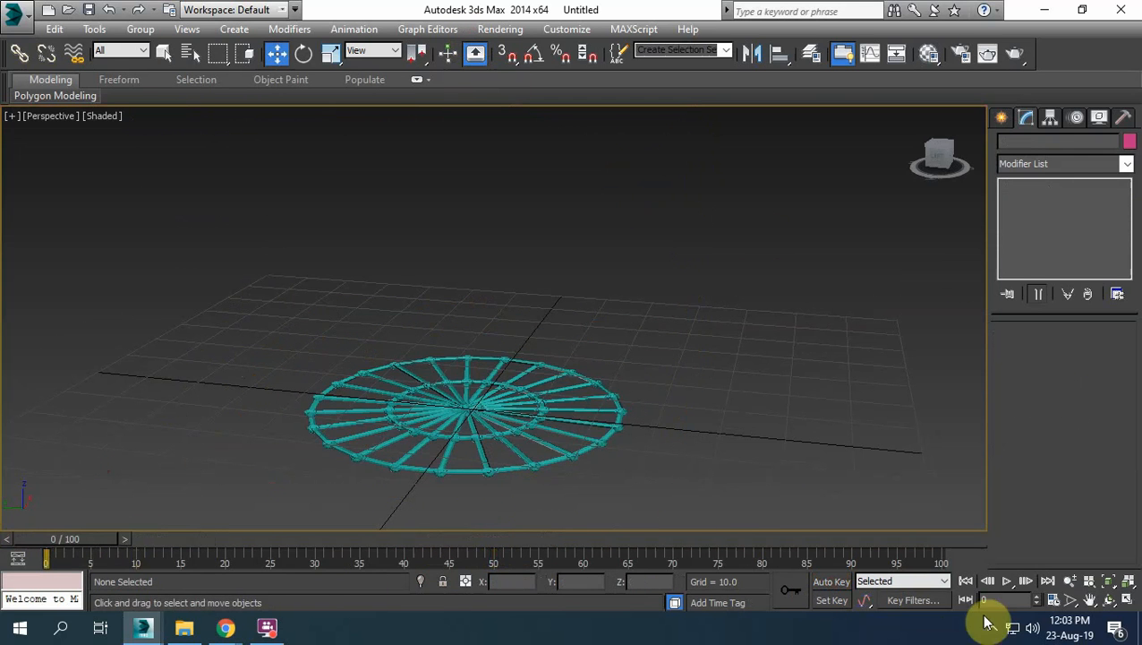
middle_click_drag(411, 392, 449, 491, "alt")
scroll(462, 420, "up", 2)
scroll(444, 452, "down", 2)
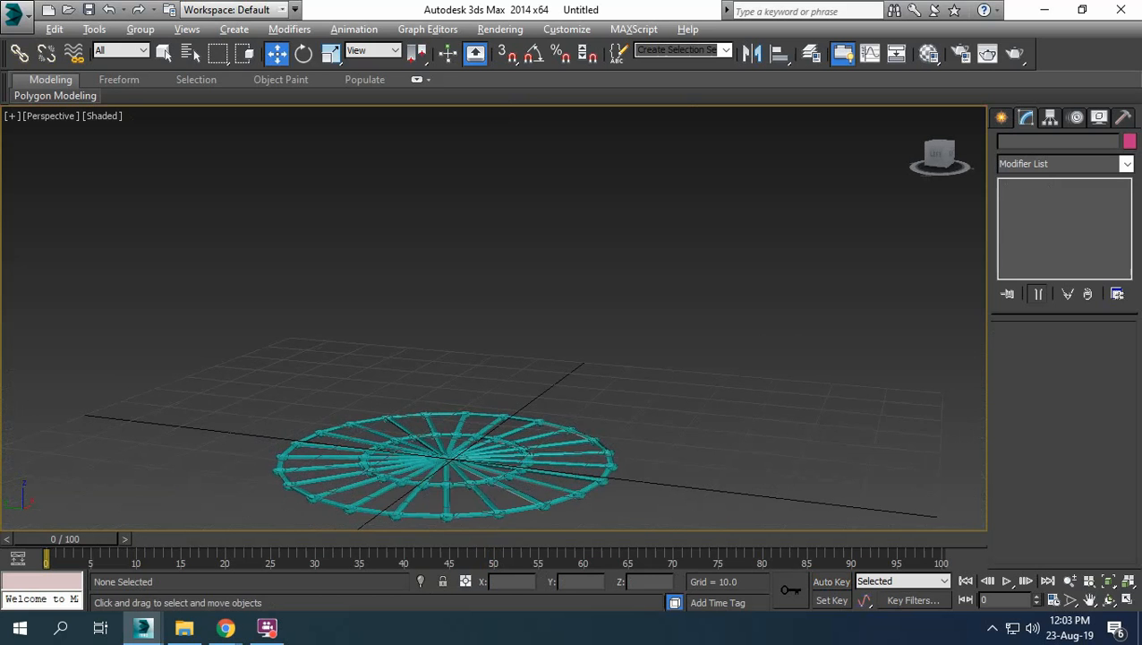
left_click(1005, 581)
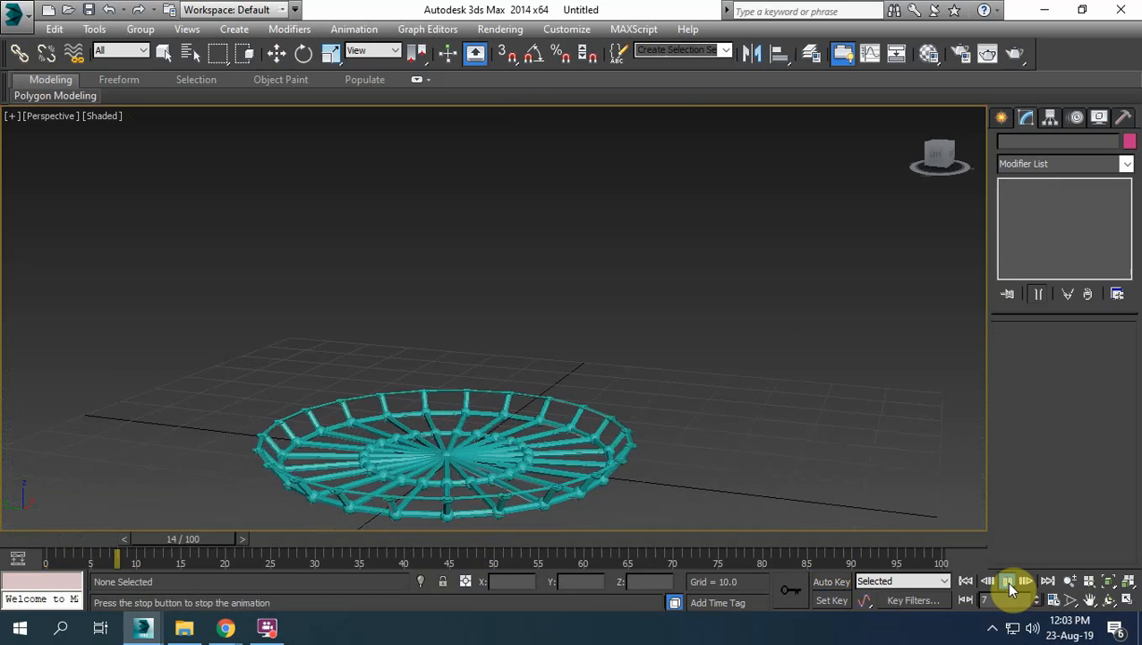
left_click(1006, 581)
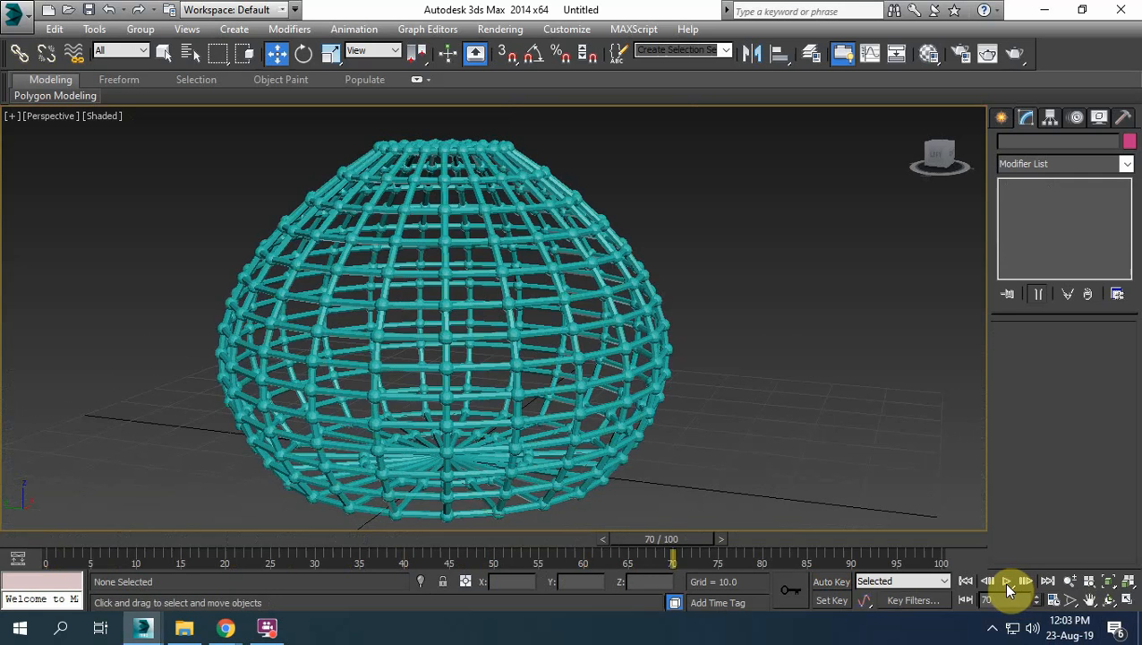
Render the solid lattice at frame 70, close the render, and examine its struts and joints up close
left_click(1013, 56)
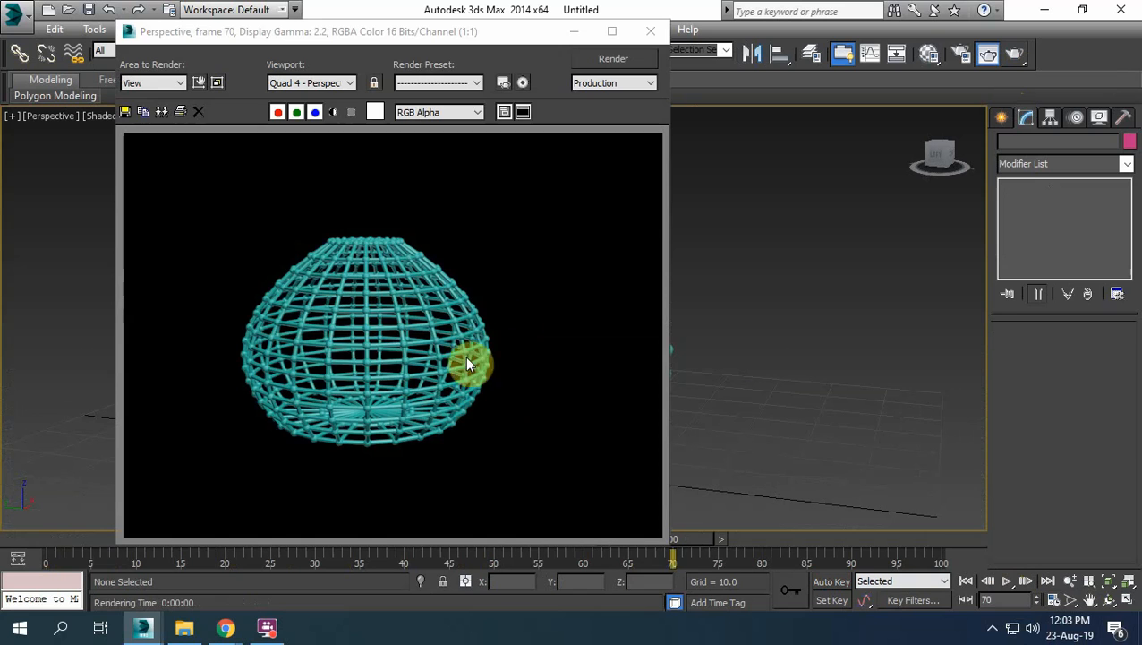
left_click(651, 32)
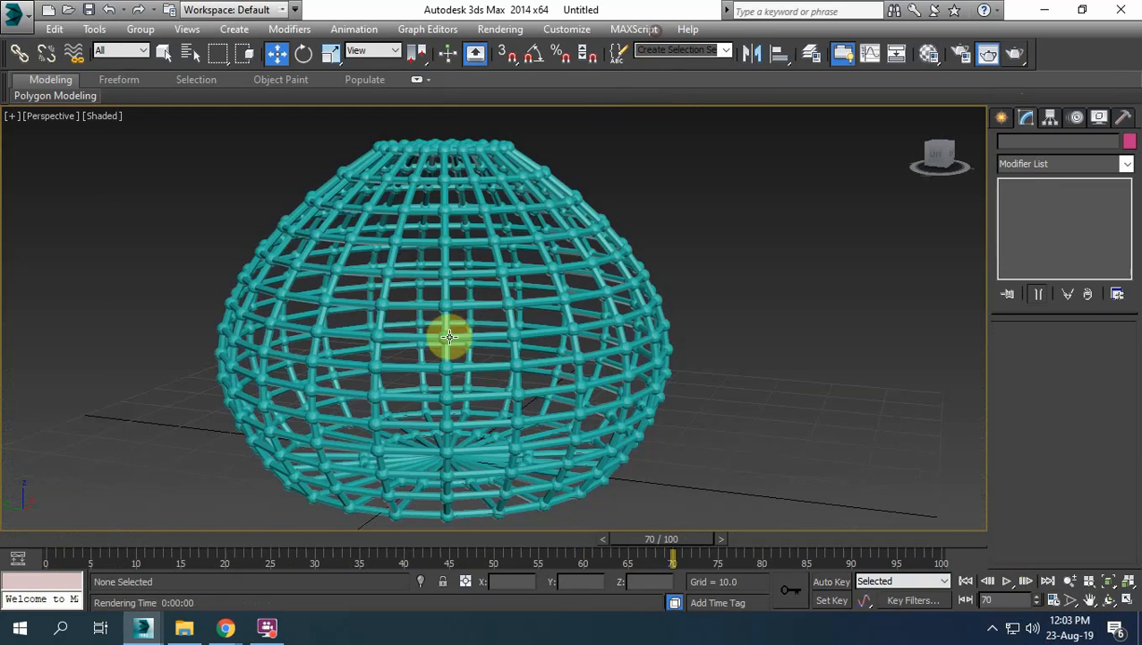
scroll(448, 262, "up", 6)
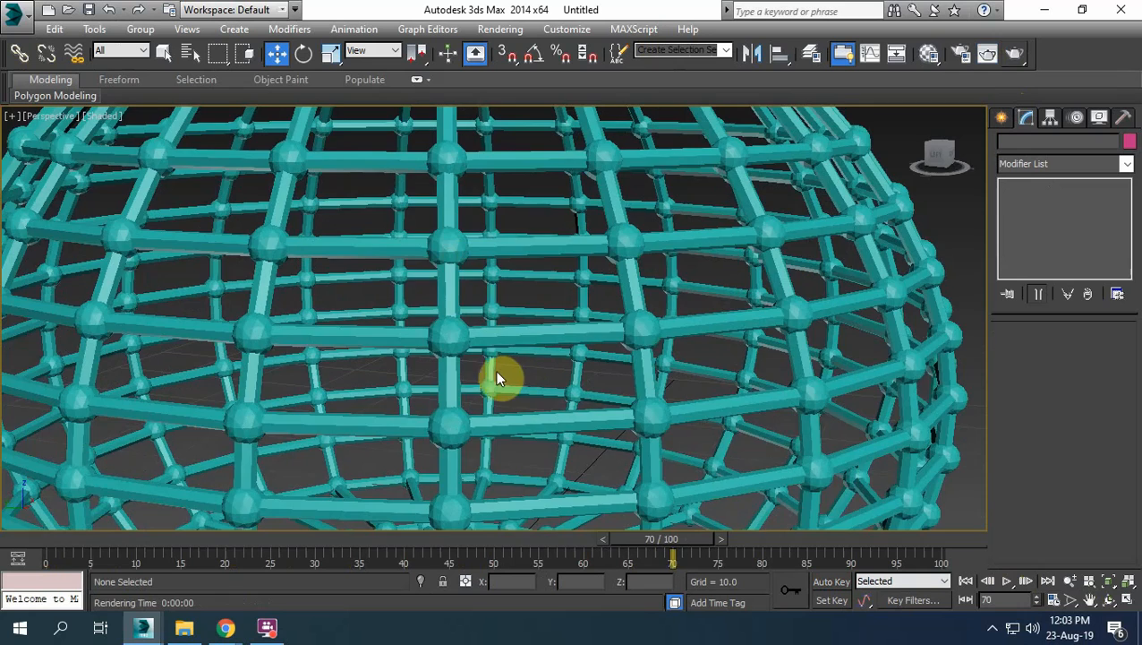
middle_click_drag(497, 377, 586, 383, "alt")
Assign the 01 - Default material to the lattice cylinder and turn on the material's Wire option
left_click(586, 383)
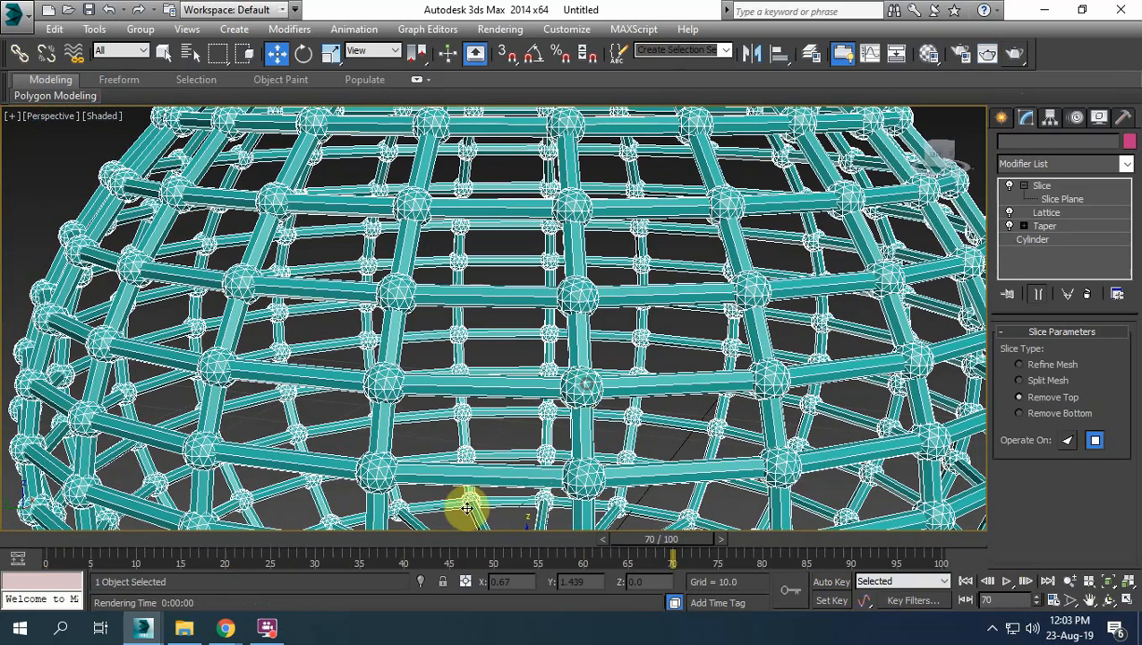
left_click(928, 56)
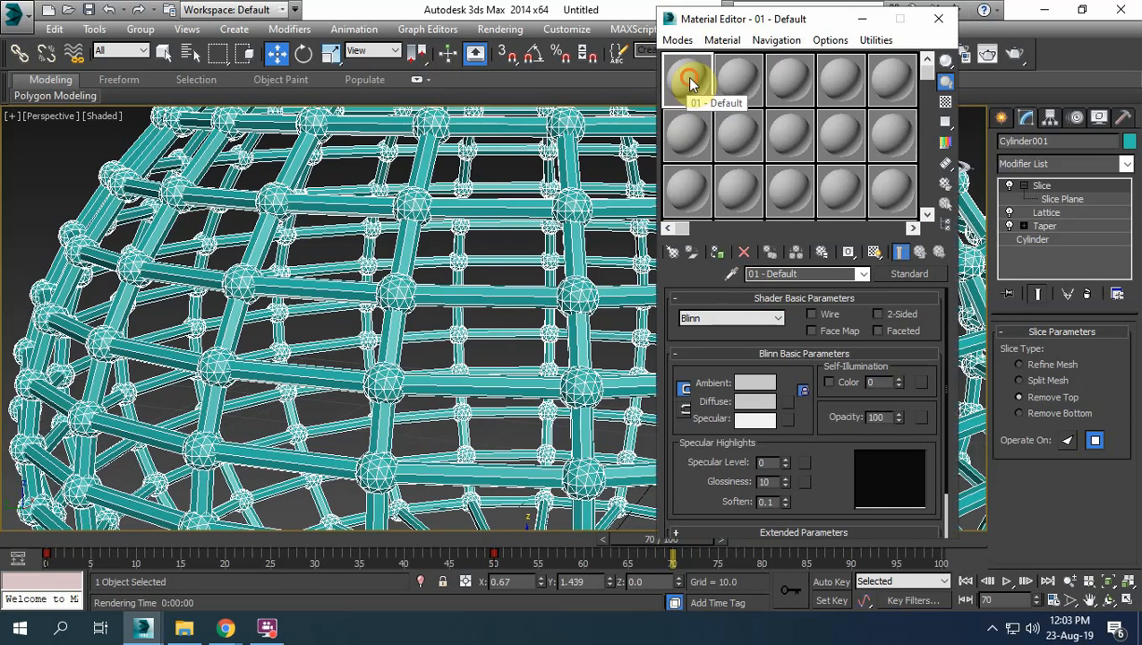
left_click_drag(684, 77, 571, 147)
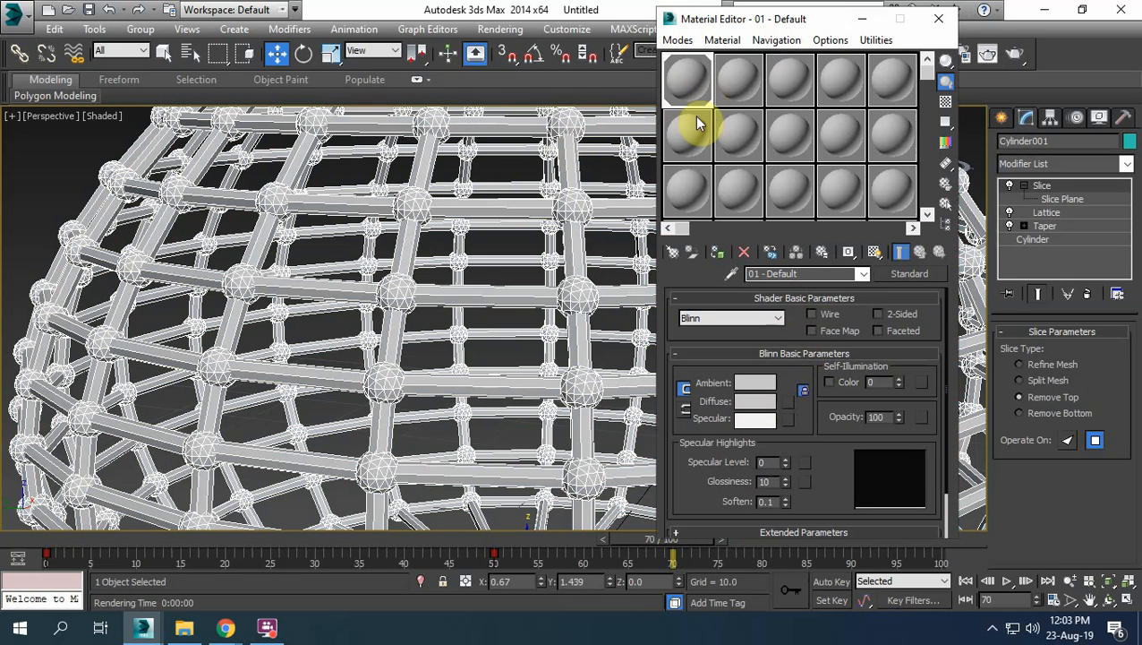
left_click(811, 314)
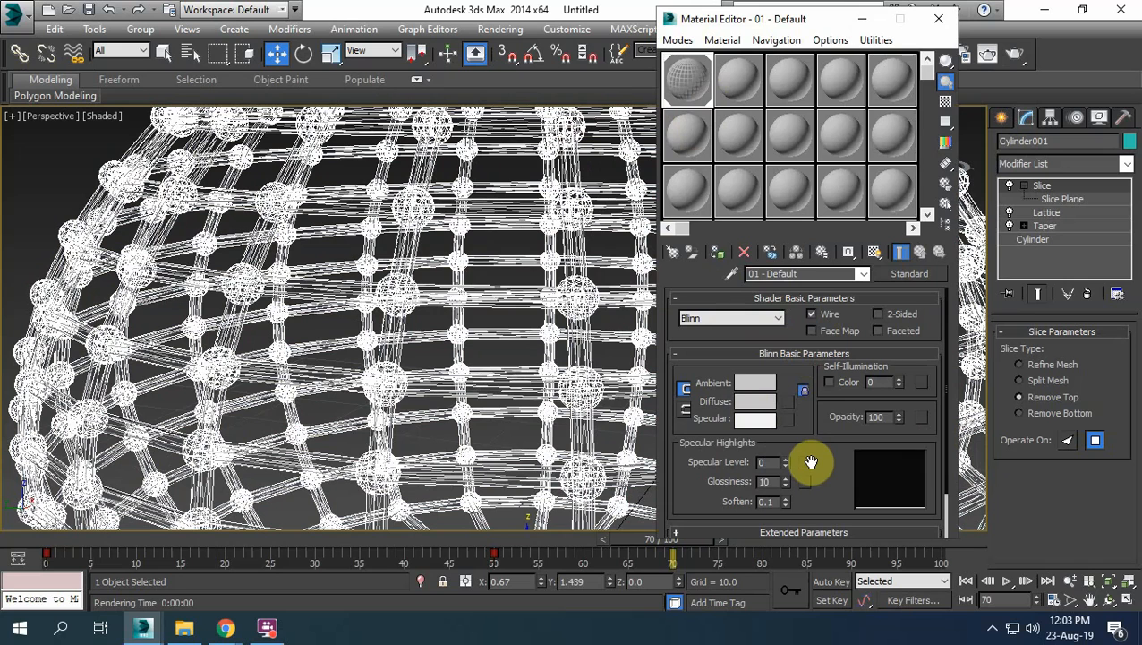
left_click(938, 18)
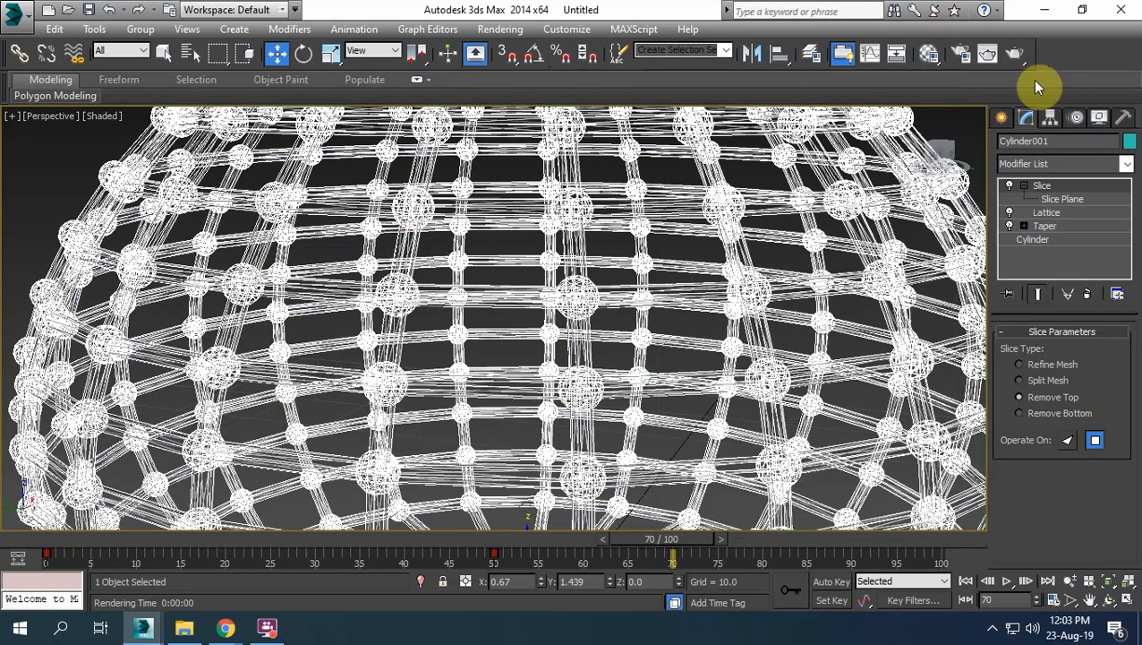
Render the lattice with its Wire material, close the render, and view the whole object
left_click(1015, 55)
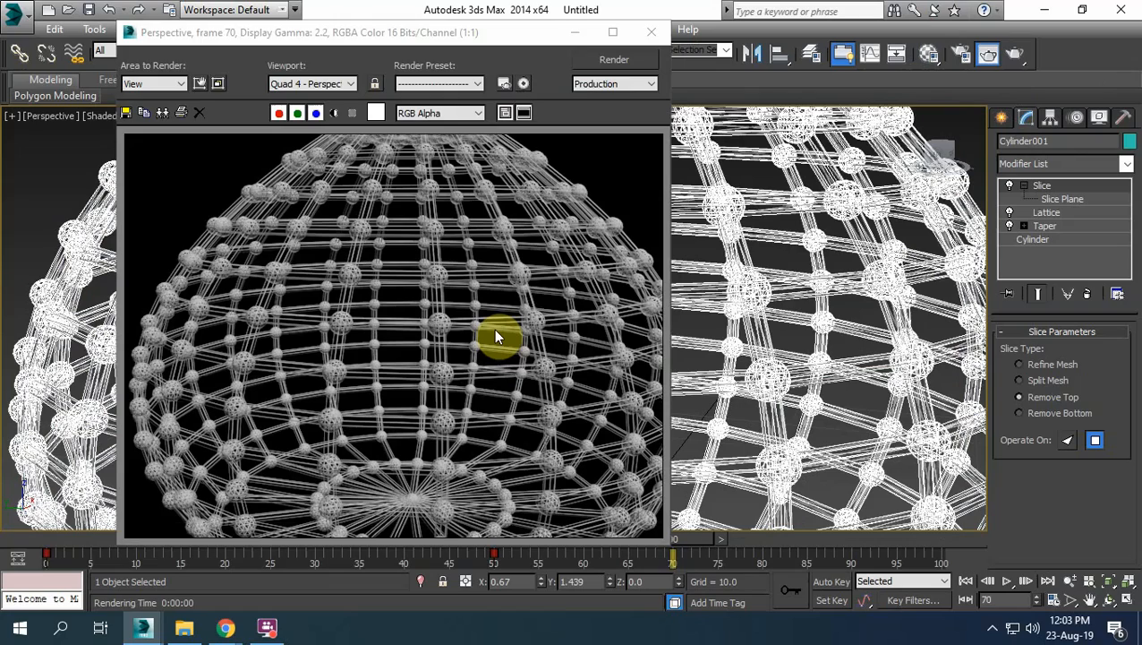
left_click(652, 32)
middle_click_drag(654, 298, 491, 329)
scroll(398, 342, "down", 6)
middle_click_drag(397, 341, 622, 287)
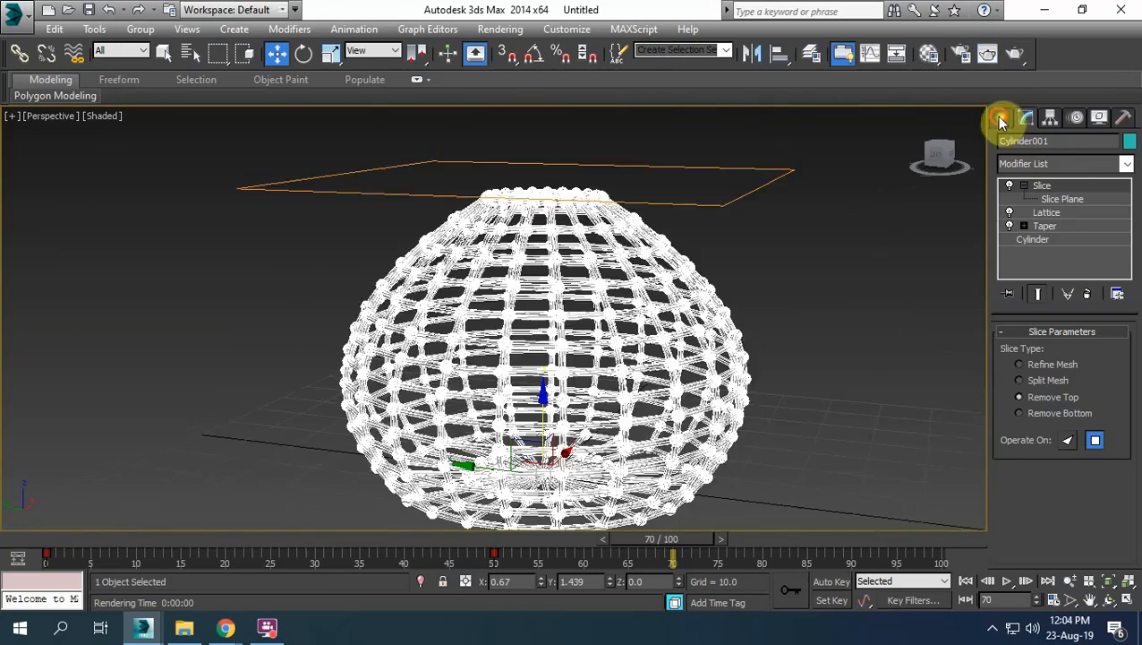
Create a teapot with a radius of about 52 in the empty area away from the lattice
left_click(1001, 117)
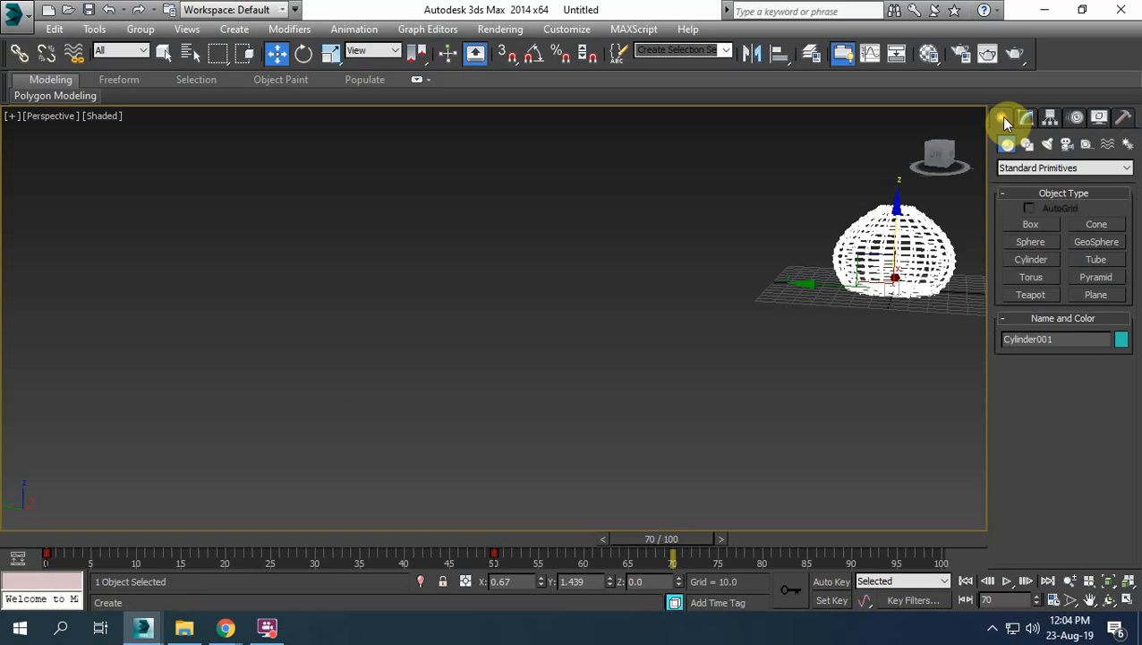
left_click(1032, 295)
left_click_drag(515, 355, 537, 337)
middle_click_drag(538, 337, 535, 312, "alt")
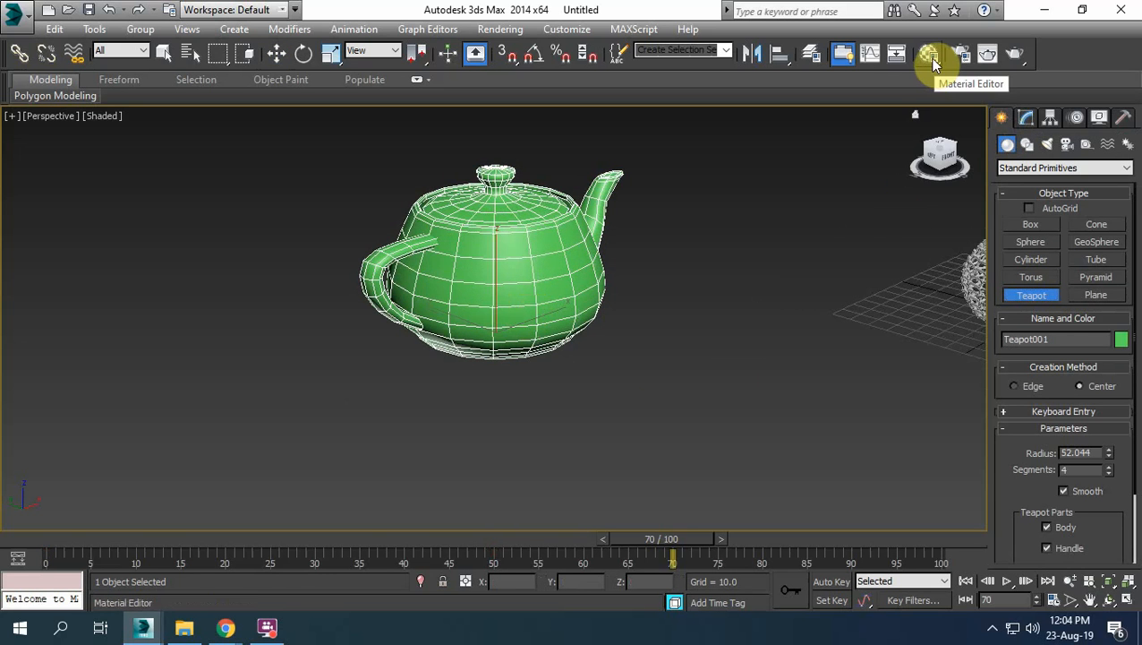
Assign the wire-enabled 01 - Default material to the teapot and render a test image
key("m")
left_click_drag(694, 90, 549, 243)
left_click(1013, 53)
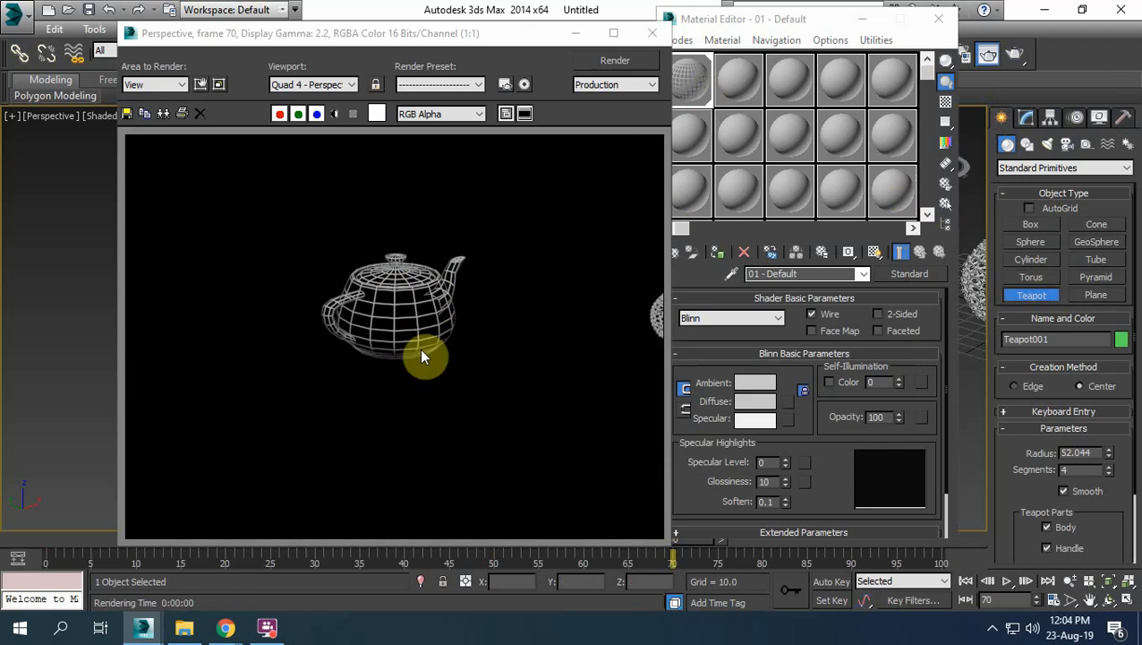
left_click(652, 34)
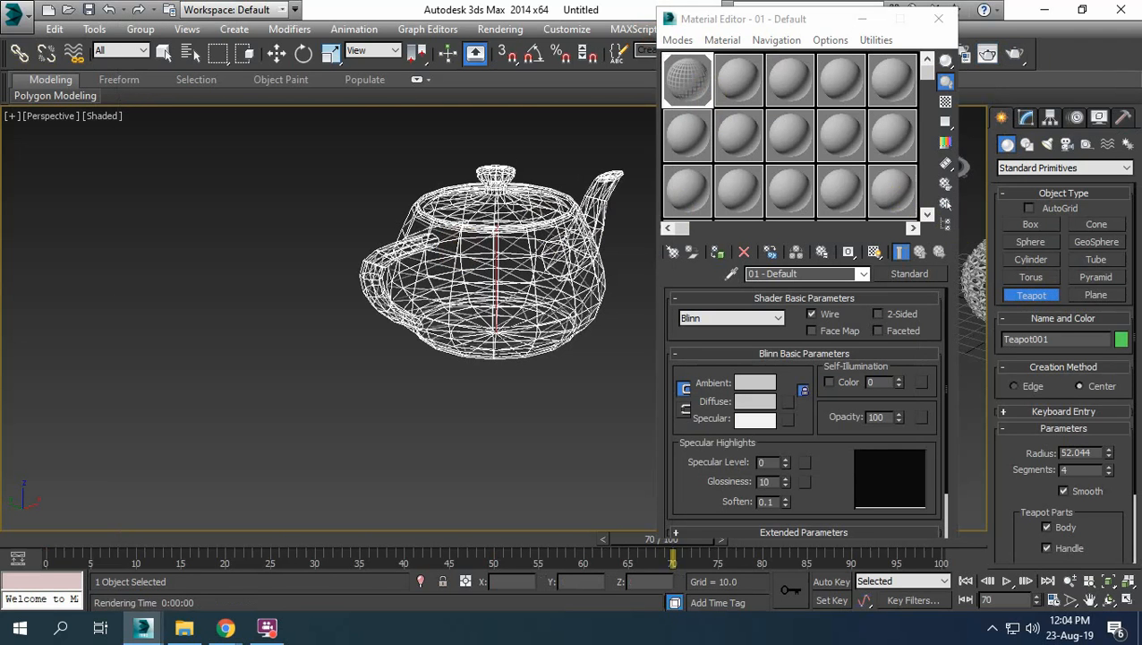
Examine the teapot's wire mesh up close, close the Material Editor, and render the closer view
scroll(460, 214, "up", 1)
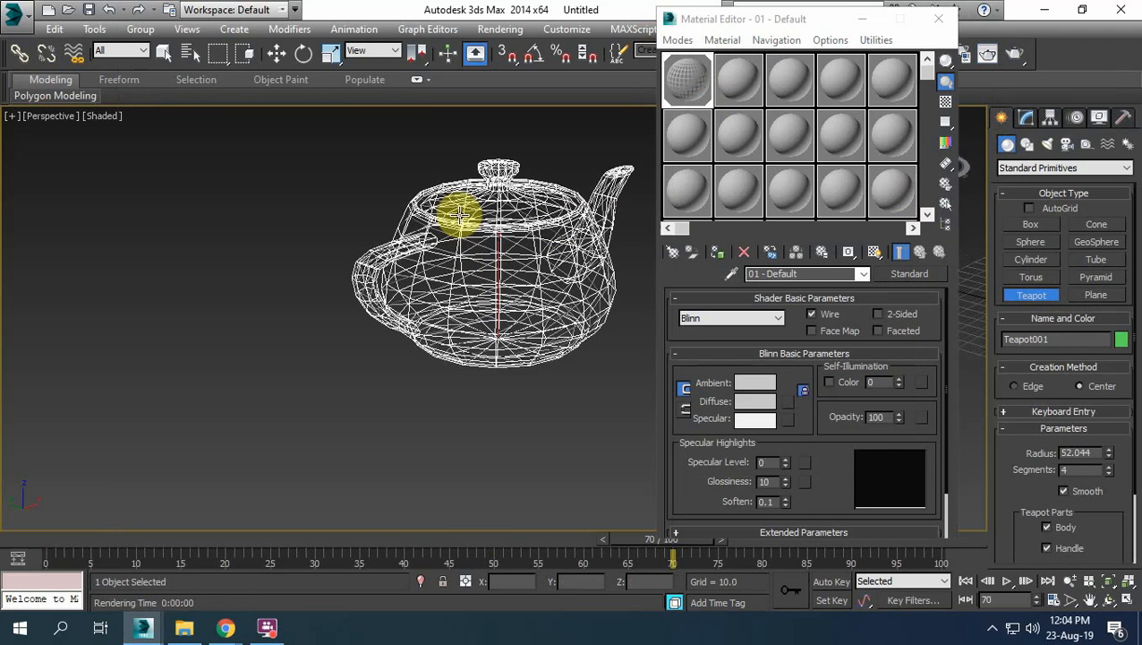
scroll(460, 215, "up", 4)
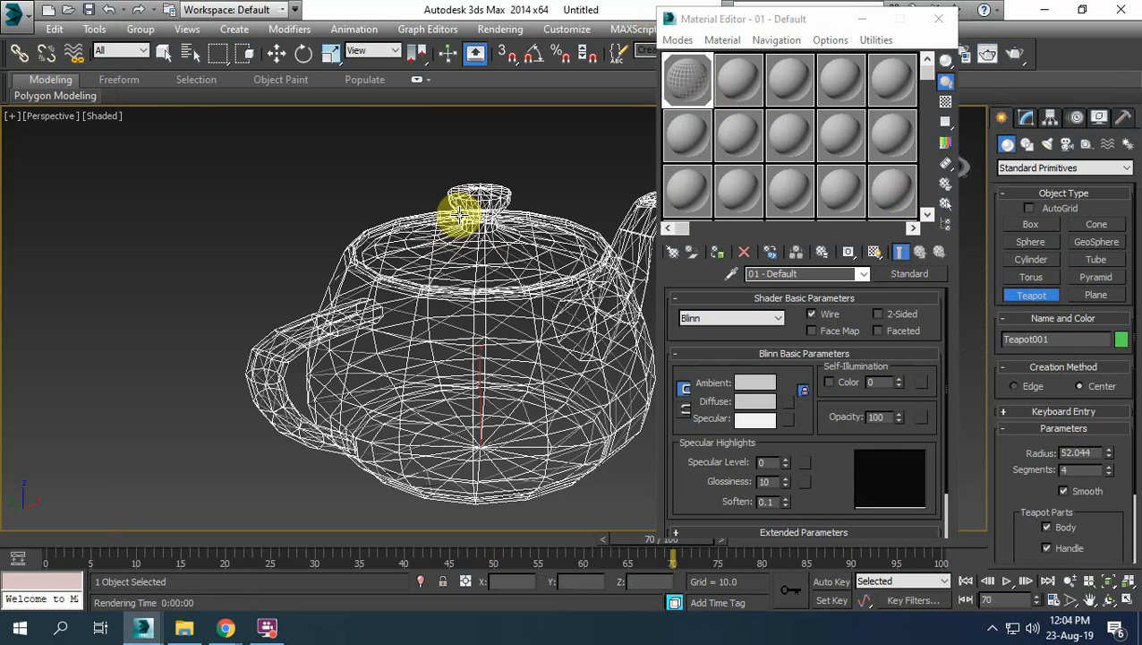
left_click(938, 18)
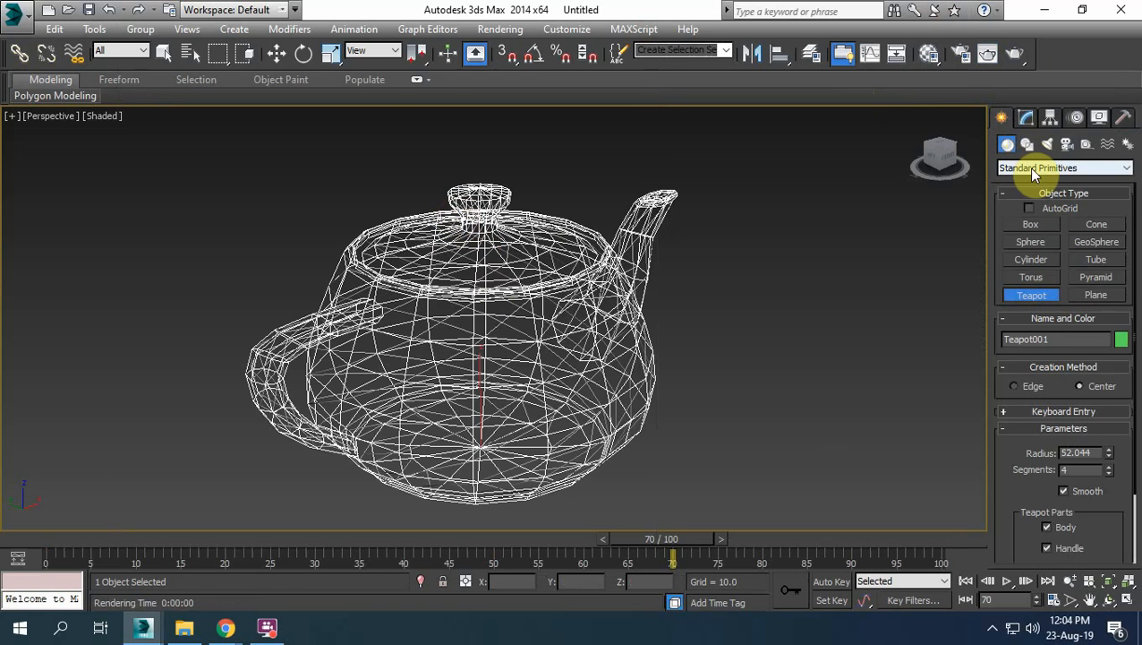
left_click(1010, 56)
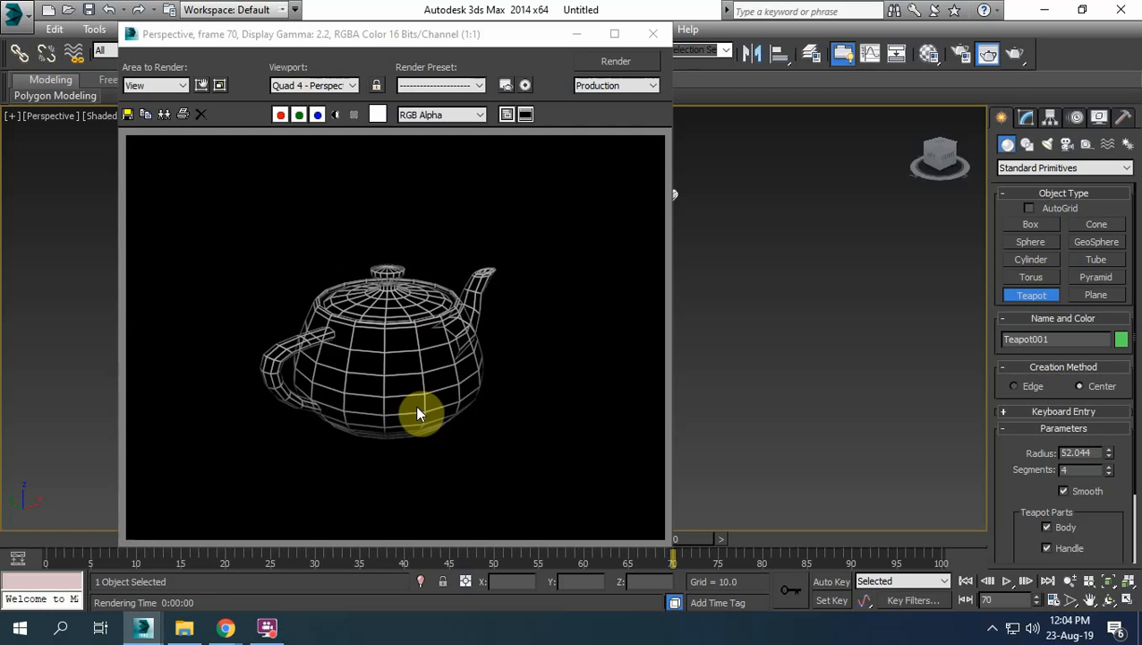
Enable Force 2-Sided in the render settings, render the teapot again, and end teapot creation by switching to the Move tool
left_click(961, 53)
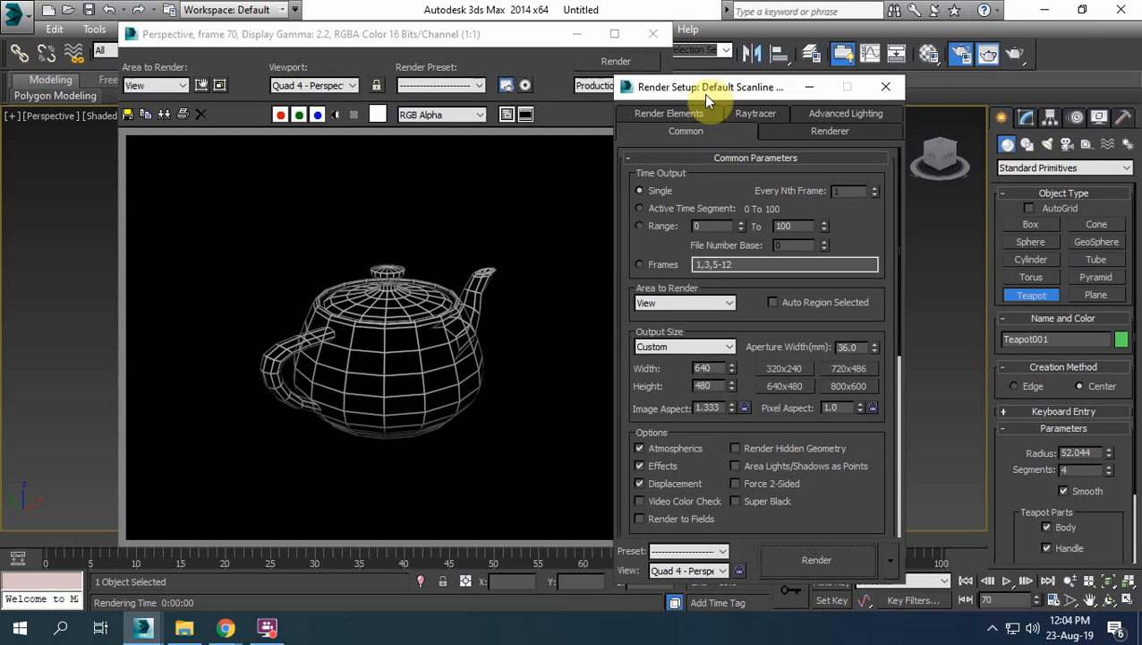
left_click_drag(863, 493, 867, 395)
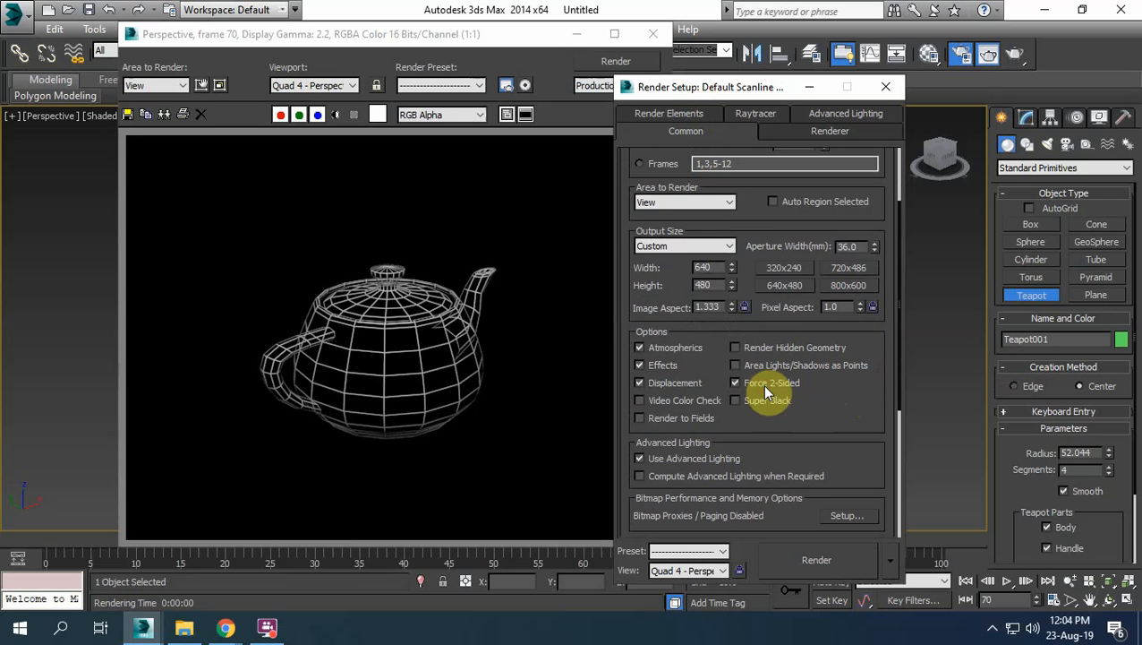
left_click(815, 561)
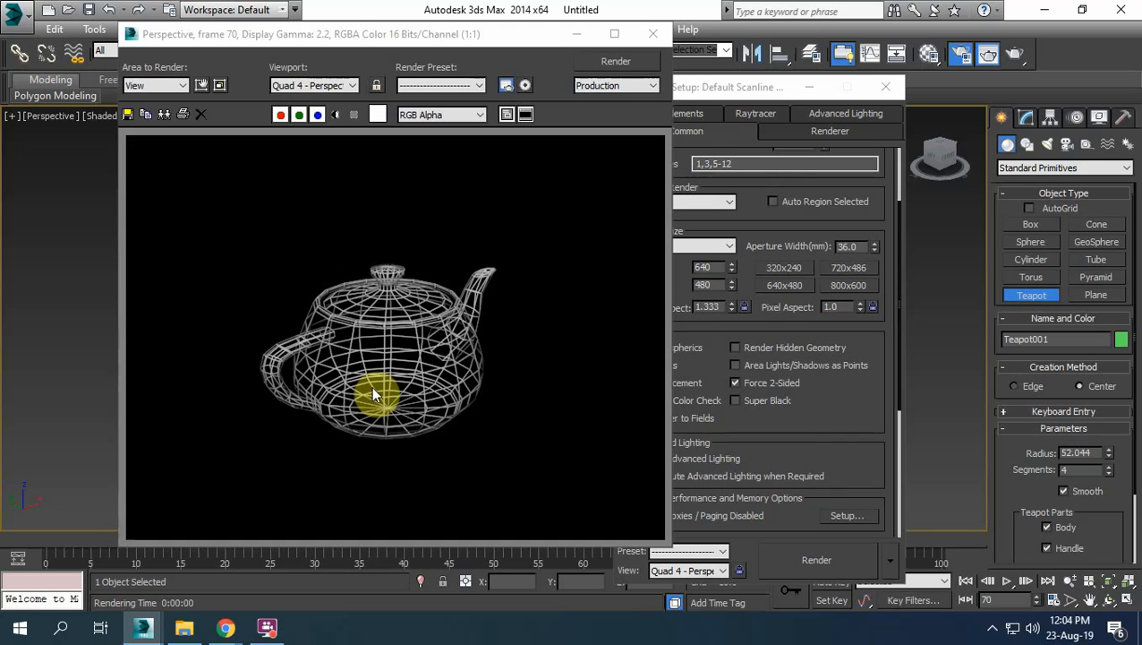
left_click(655, 35)
left_click(884, 87)
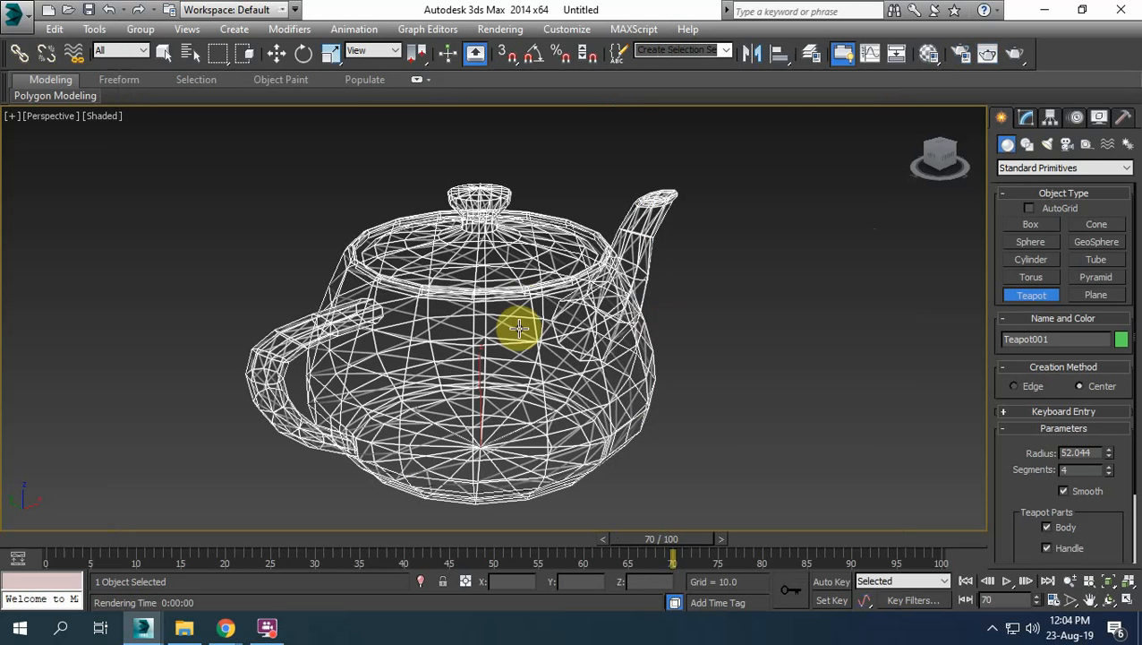
left_click(276, 53)
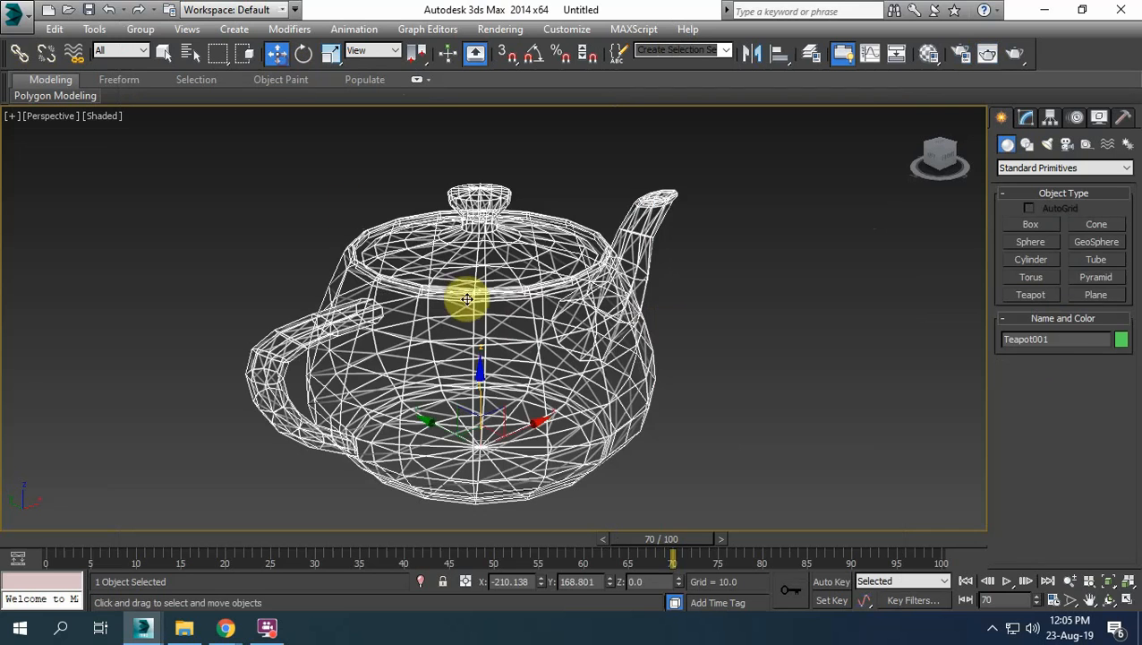
Delete the teapot and render the lattice object from a low side view
key("Delete")
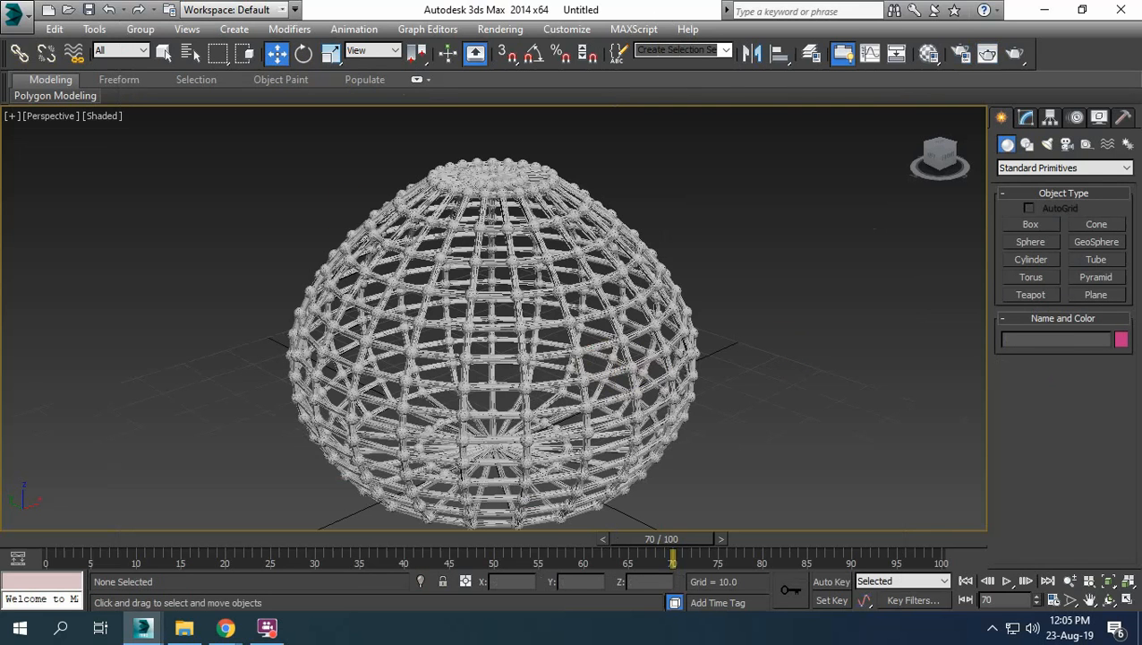
scroll(444, 317, "up", 5)
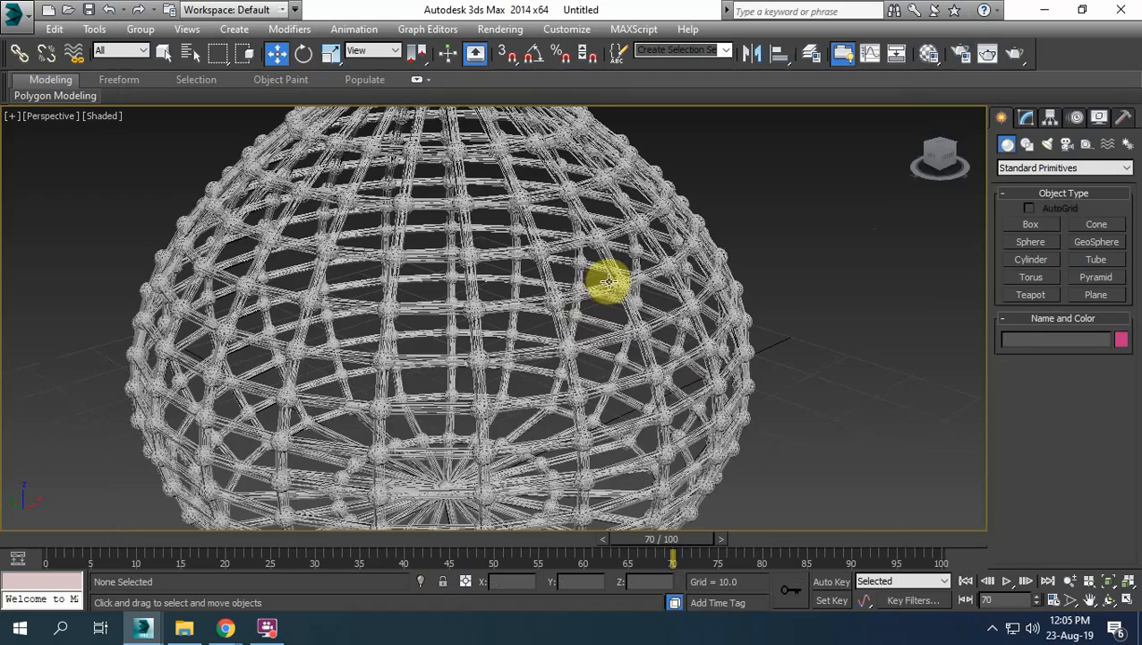
middle_click_drag(607, 280, 518, 330, "alt")
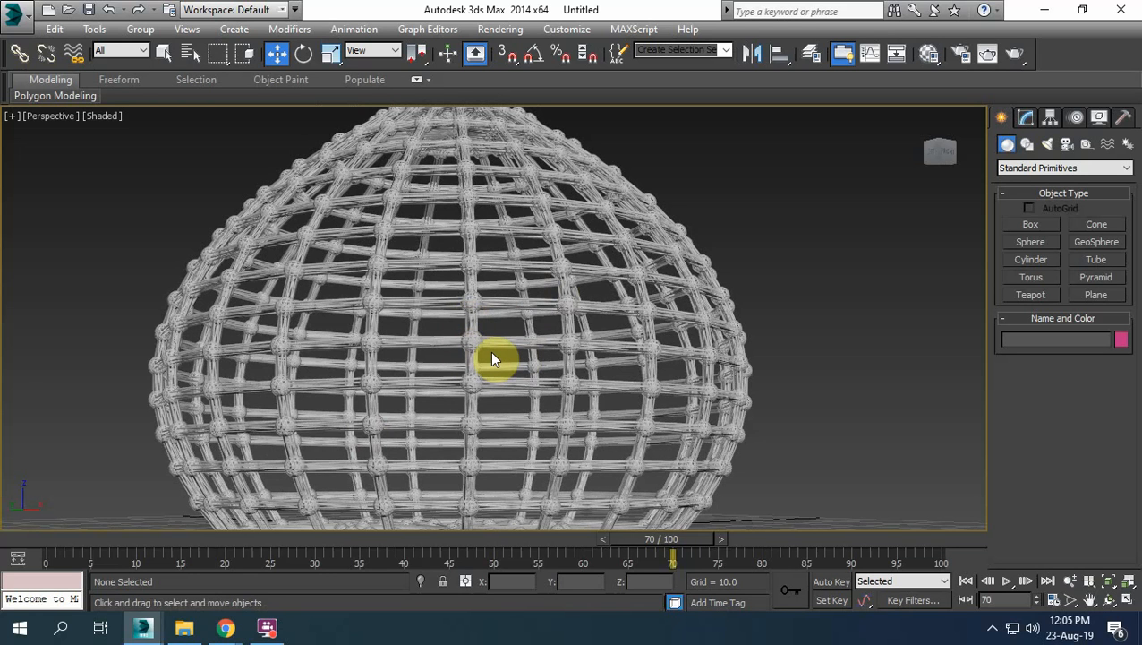
left_click(1014, 55)
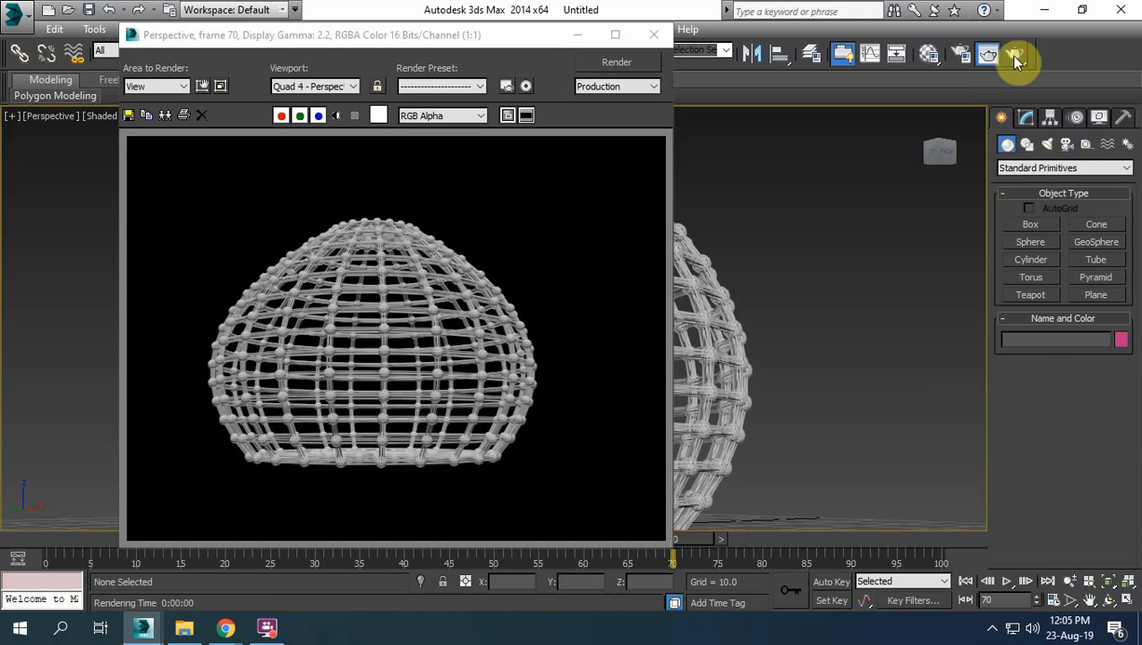
left_click(653, 35)
Show the safe frame in the Perspective viewport and render a close-up of the lattice
scroll(778, 255, "down", 2)
key("shift+f")
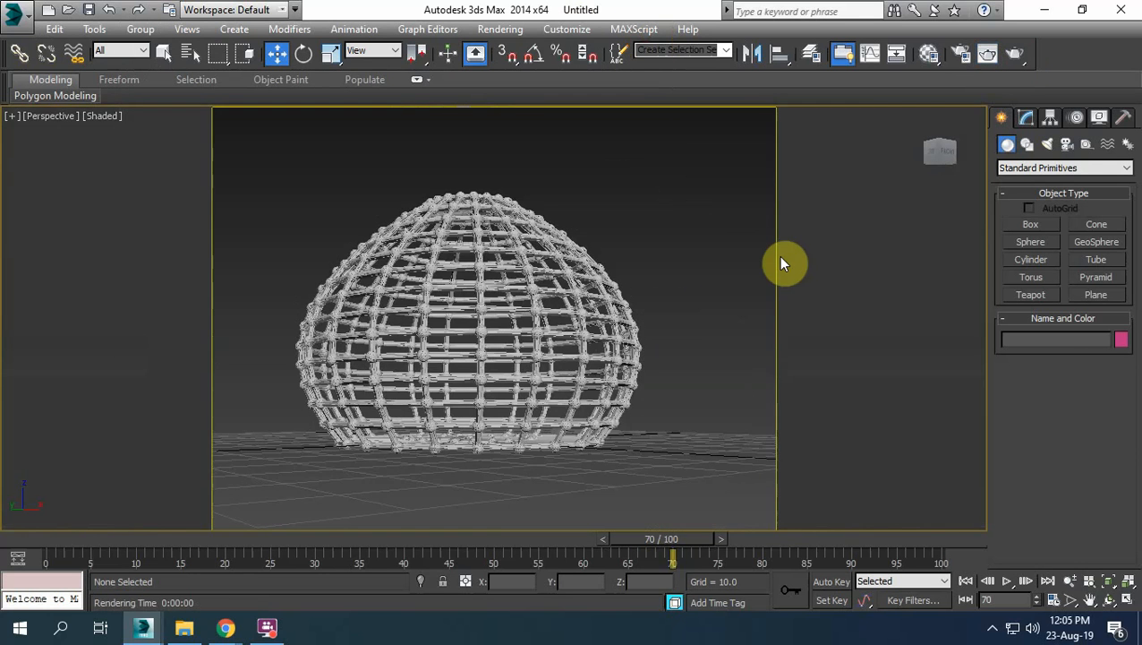
scroll(494, 318, "up", 5)
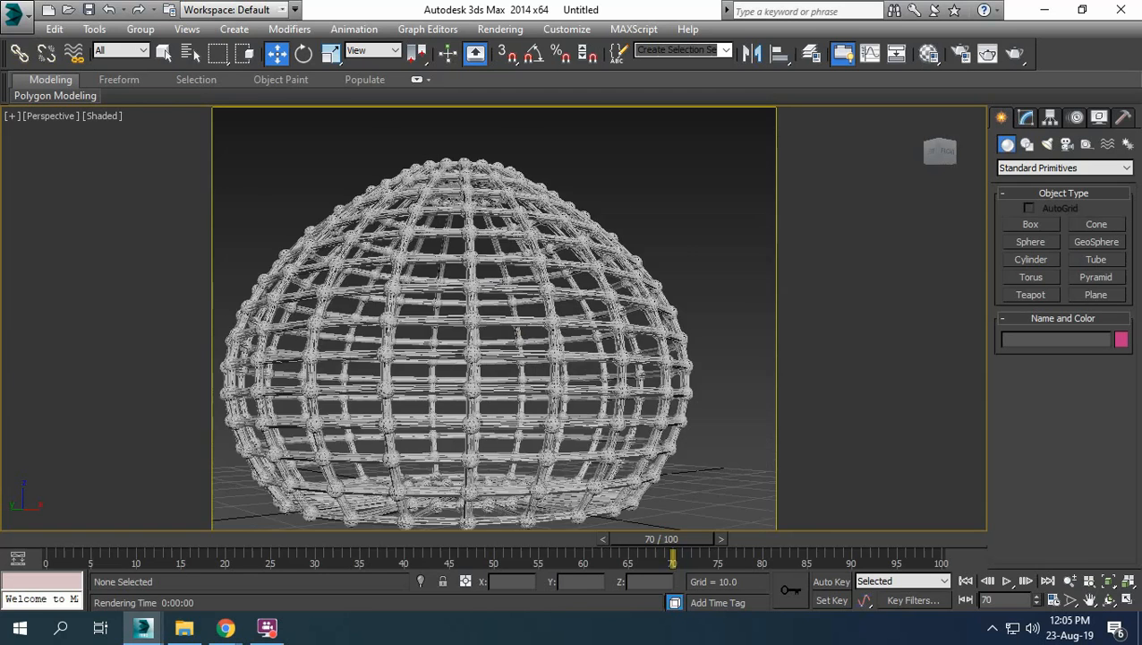
scroll(511, 282, "down", 1)
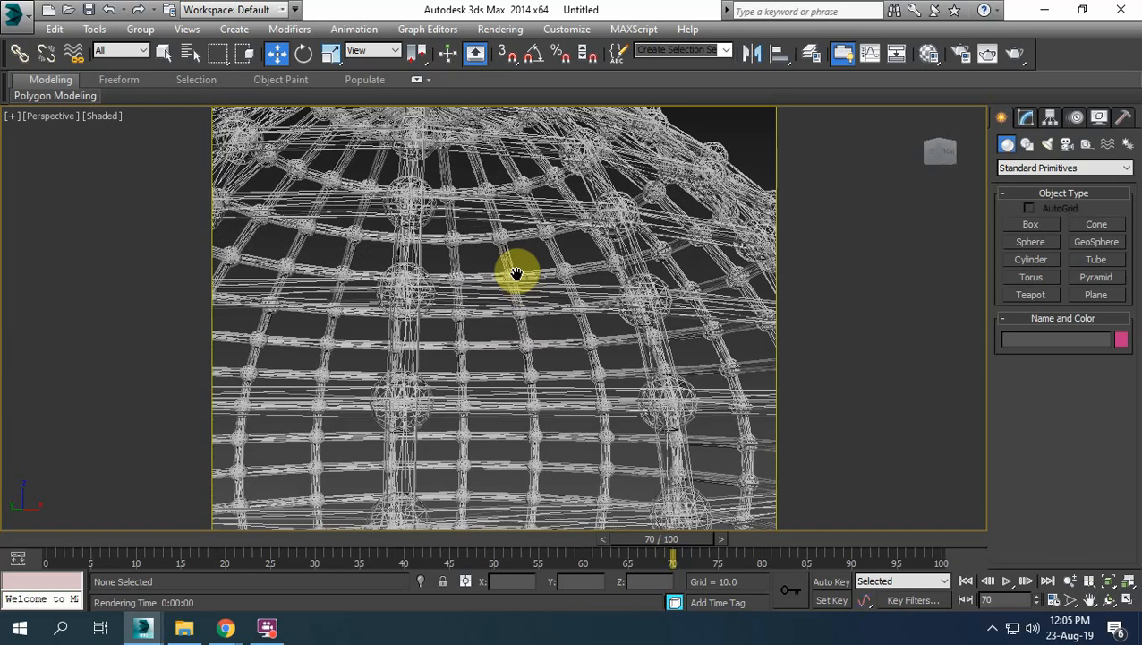
left_click(1014, 56)
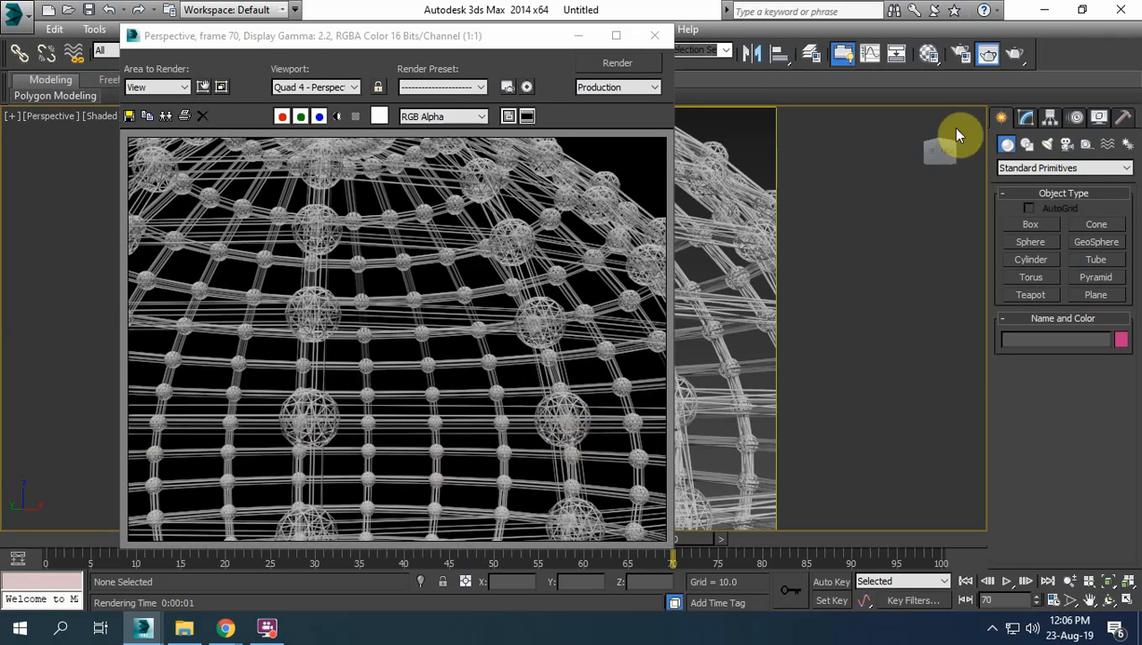
Set the 01 - Default material's diffuse colour to blue (RGB 0, 104, 233) and render the lattice
left_click(931, 56)
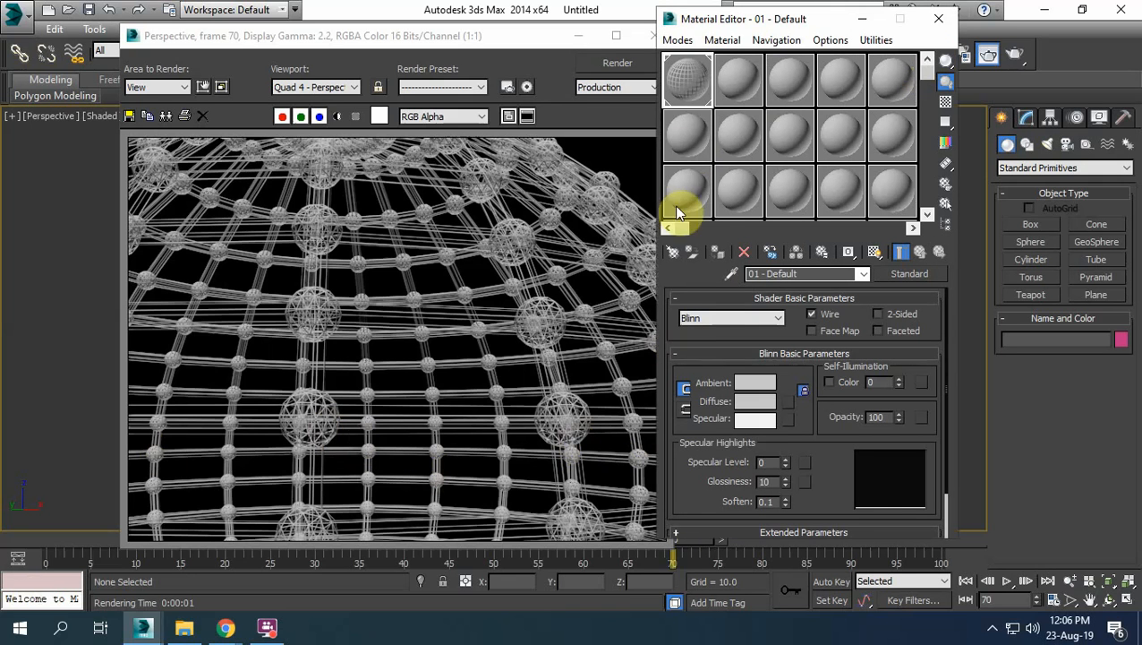
left_click(754, 401)
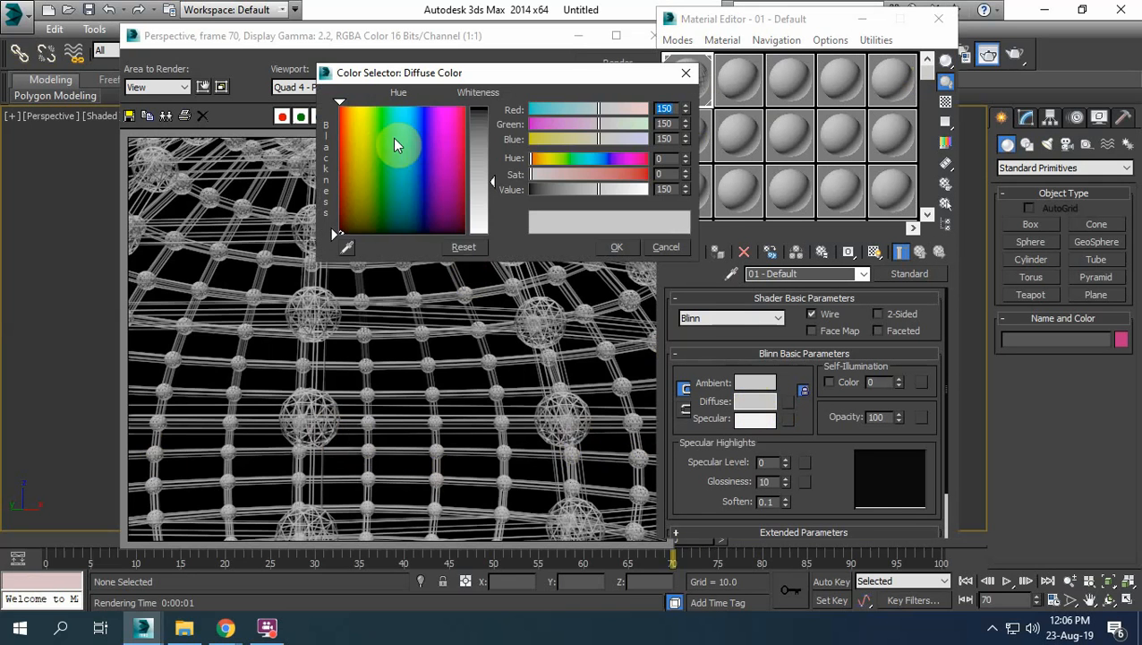
left_click_drag(401, 136, 414, 118)
type("0")
key("Return")
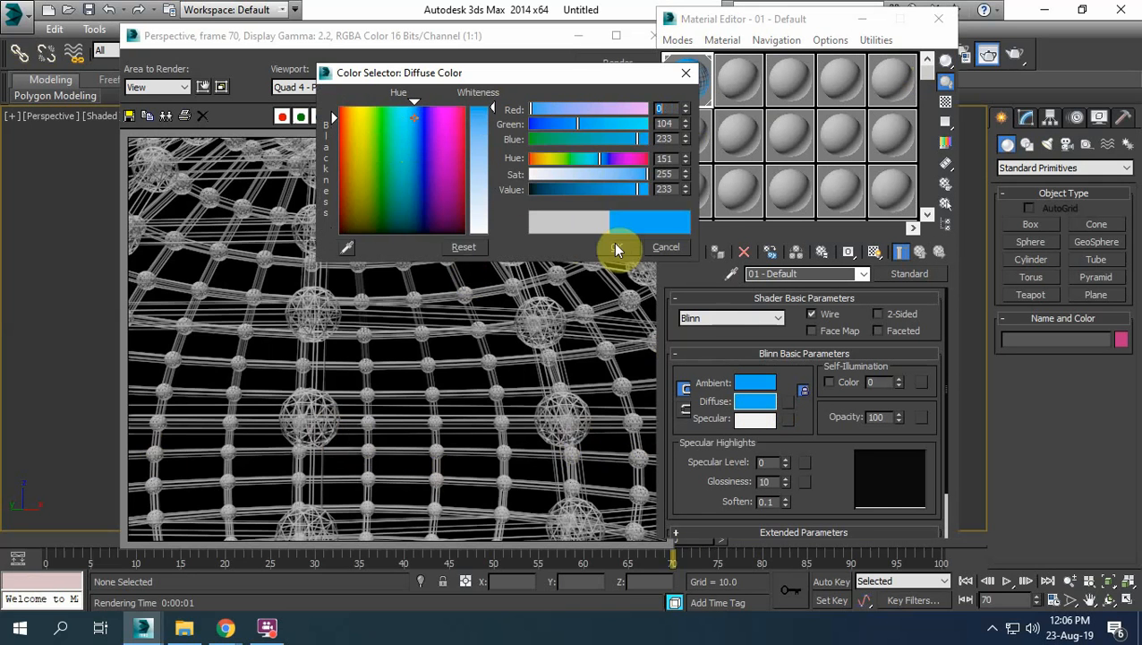
left_click(619, 249)
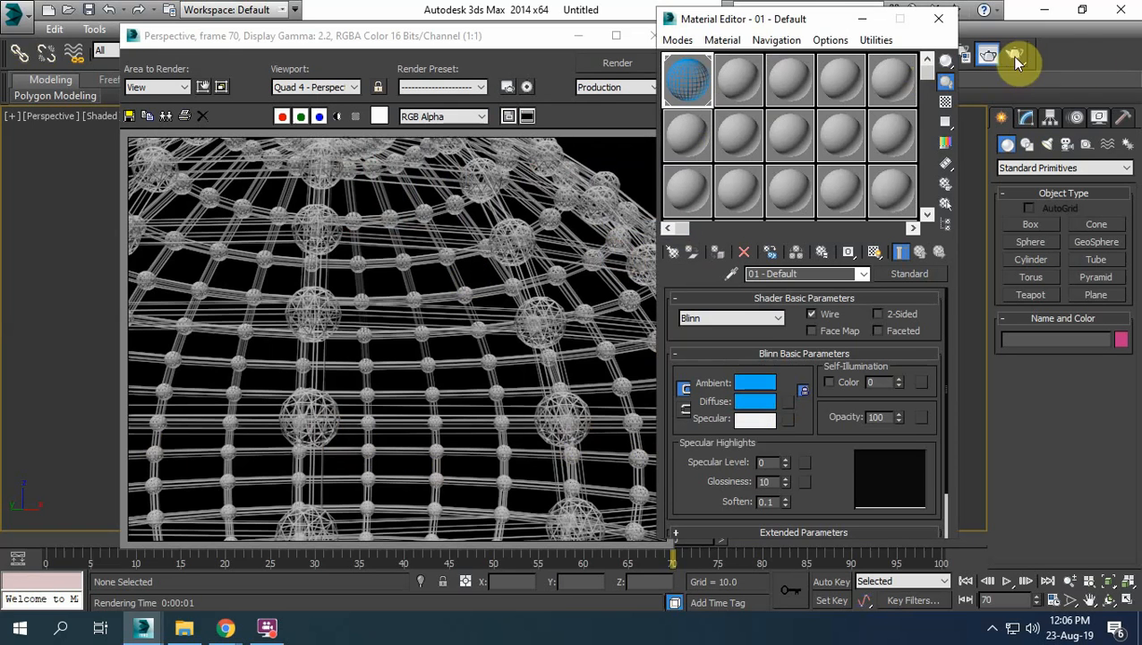
left_click(1015, 56)
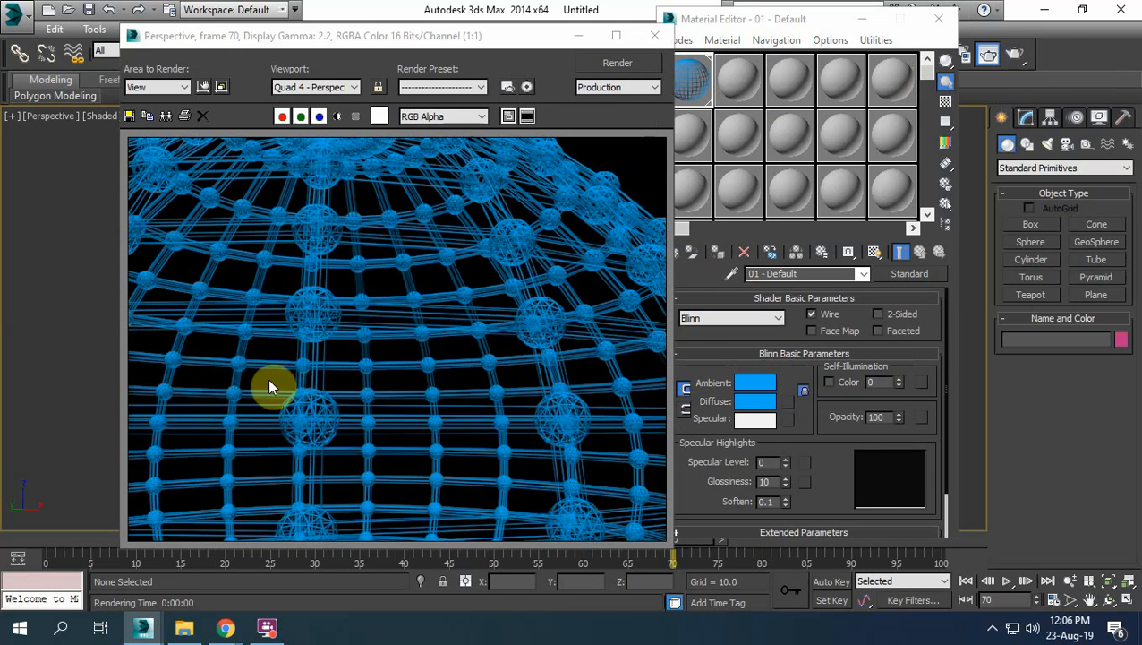
Change the 01 - Default material's diffuse colour to bright green, render the lattice, and close the Material Editor
left_click(755, 401)
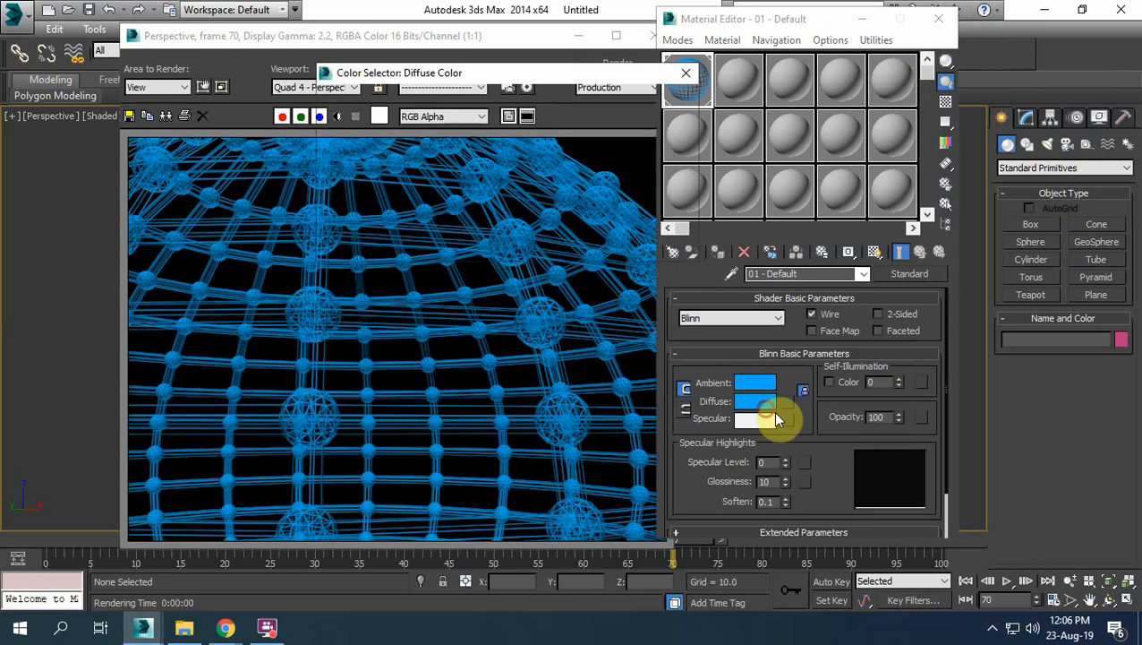
left_click(383, 128)
left_click(617, 247)
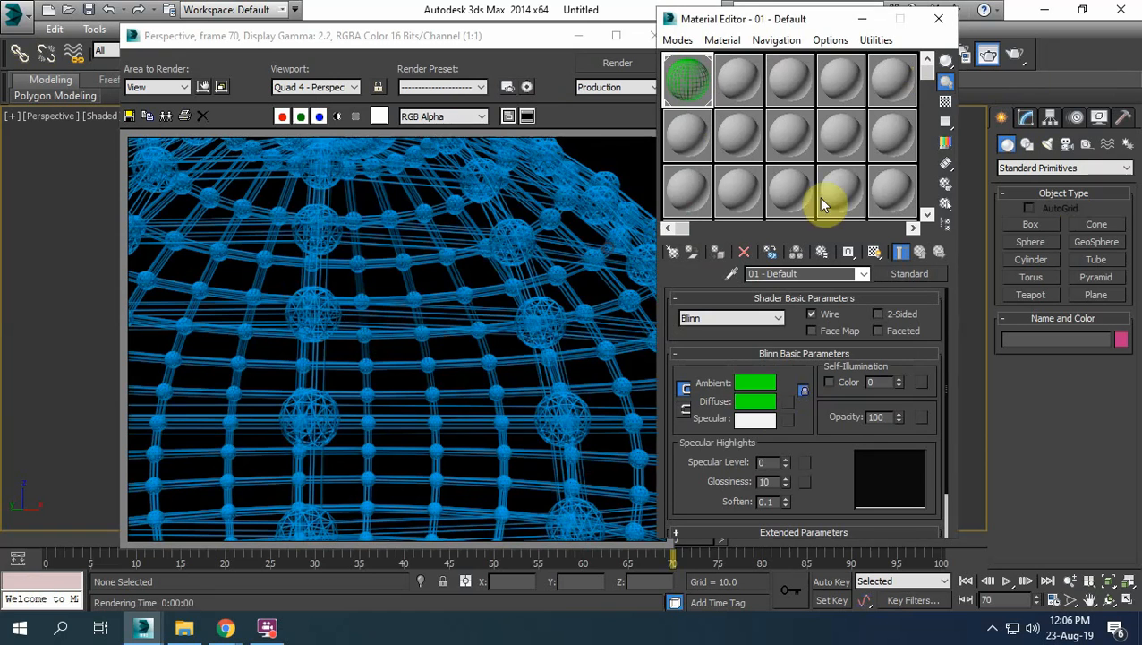
left_click(1012, 56)
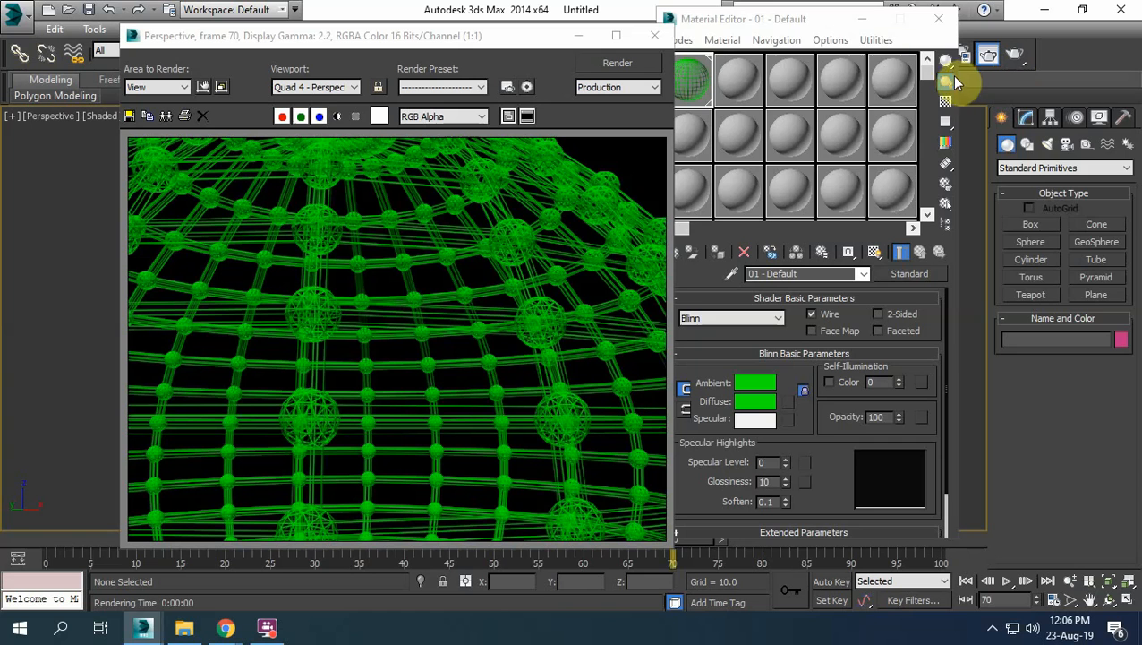
left_click(858, 28)
left_click(939, 18)
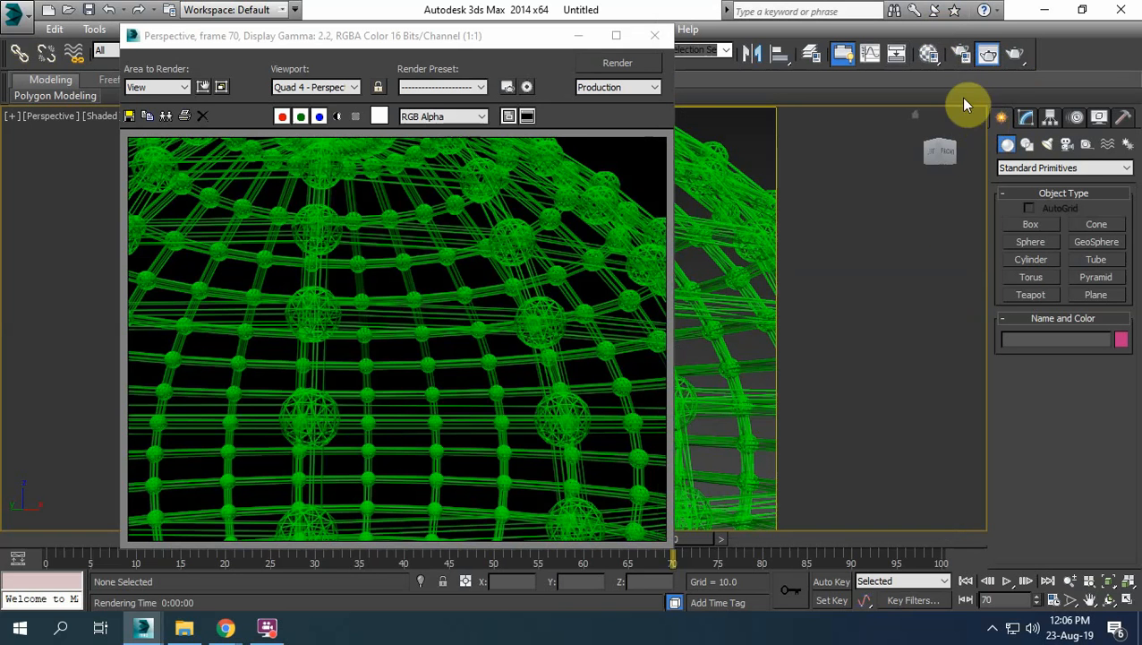
Select the 02 - Default material, close the rendered image, and assign the material to the lattice object
left_click(929, 54)
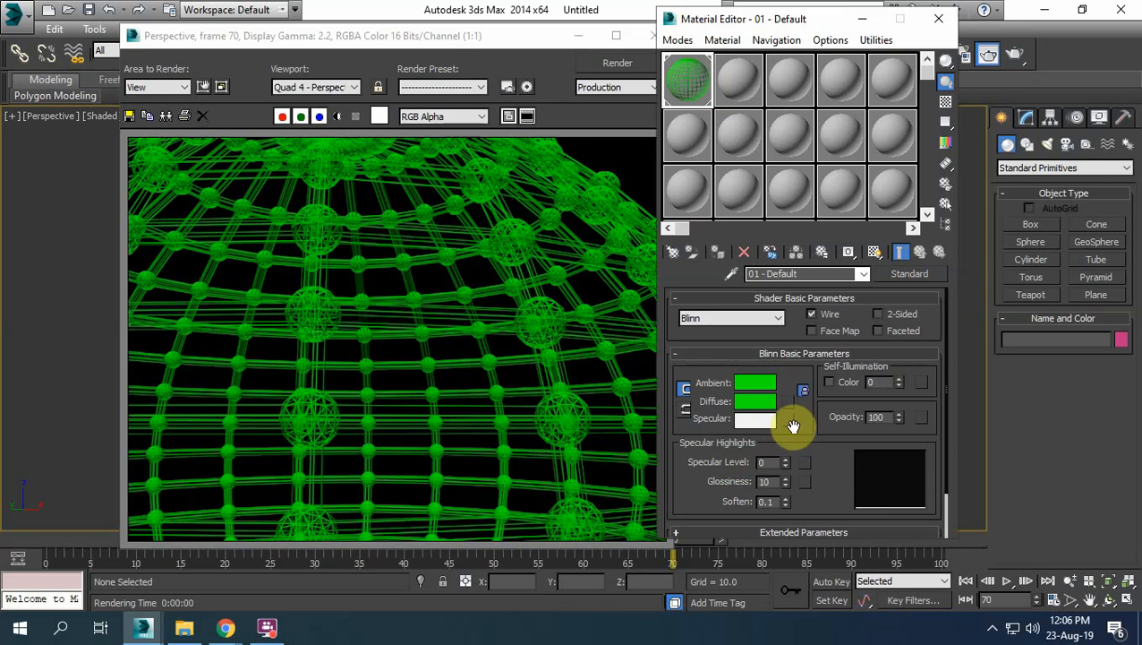
left_click(747, 100)
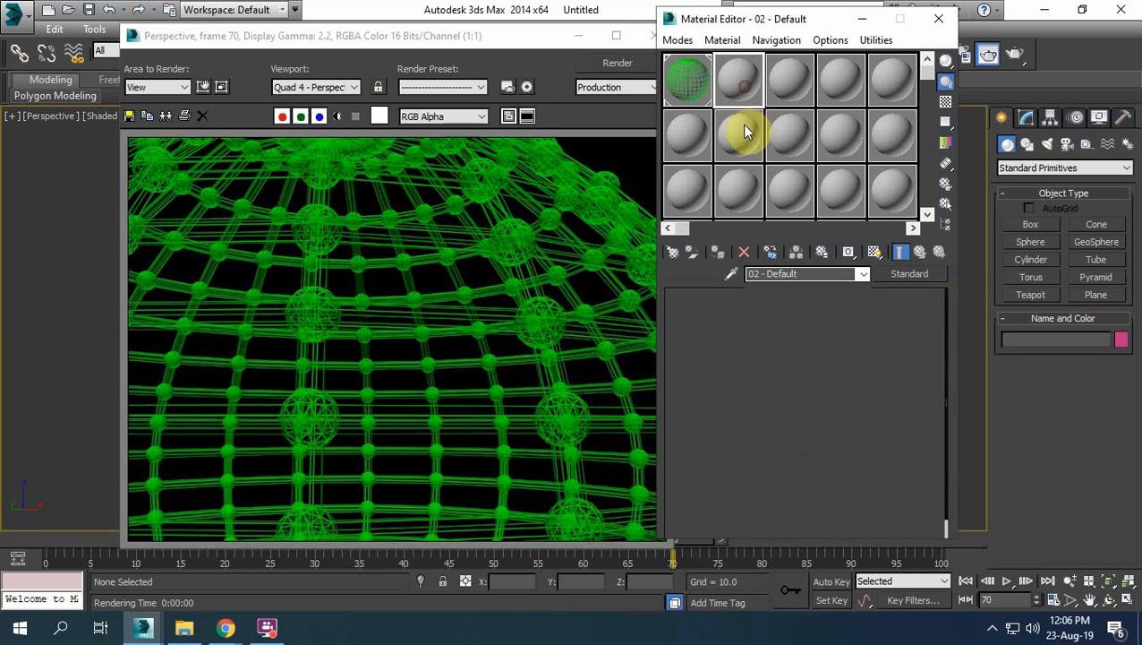
left_click(523, 36)
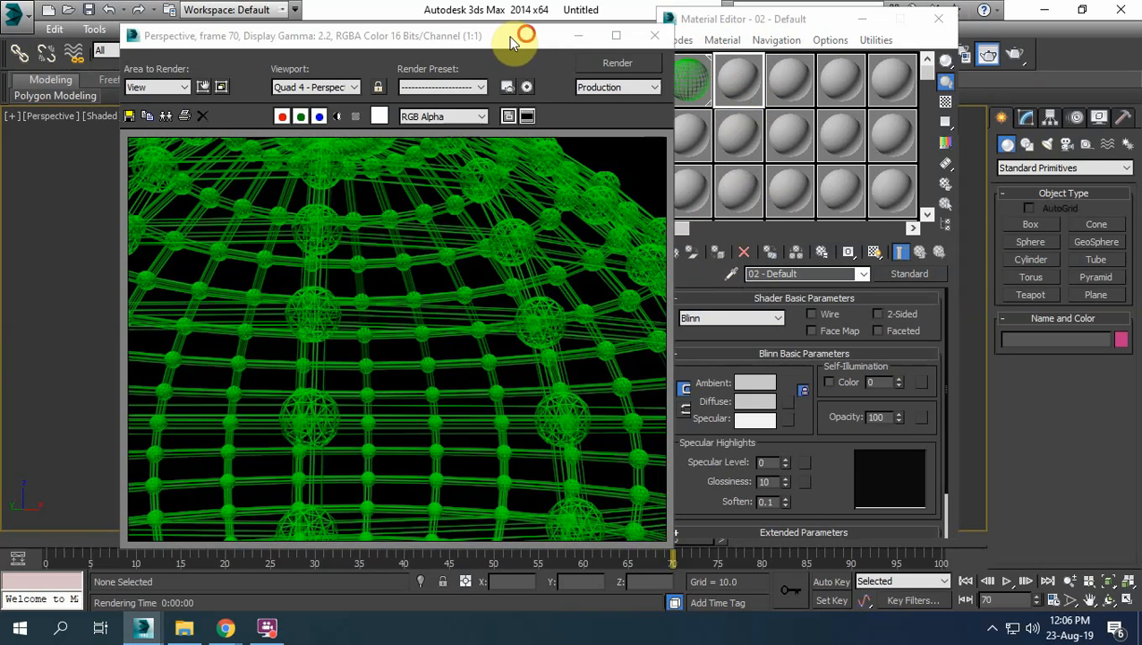
left_click_drag(511, 39, 391, 42)
left_click(534, 40)
mouse_move(739, 83)
left_mouse_down()
mouse_move(549, 198)
mouse_move(589, 224)
mouse_move(622, 222)
left_mouse_up()
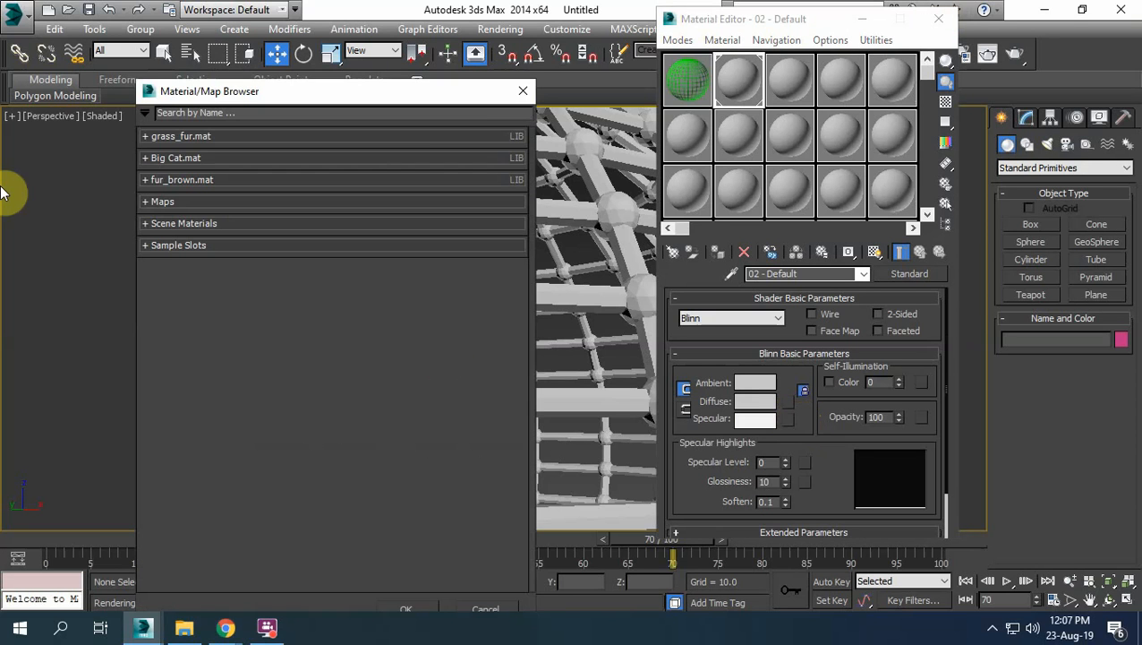
Apply a Gradient Ramp map to the 02 - Default material's diffuse colour and look through its gradient types
left_click(196, 202)
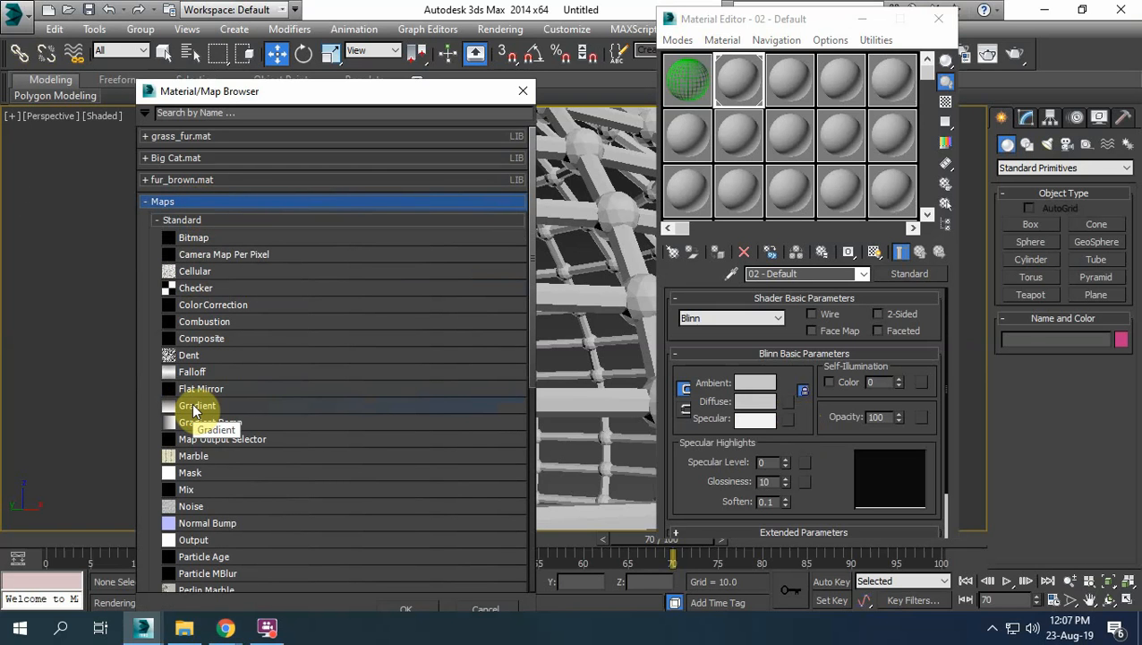
left_click(218, 423)
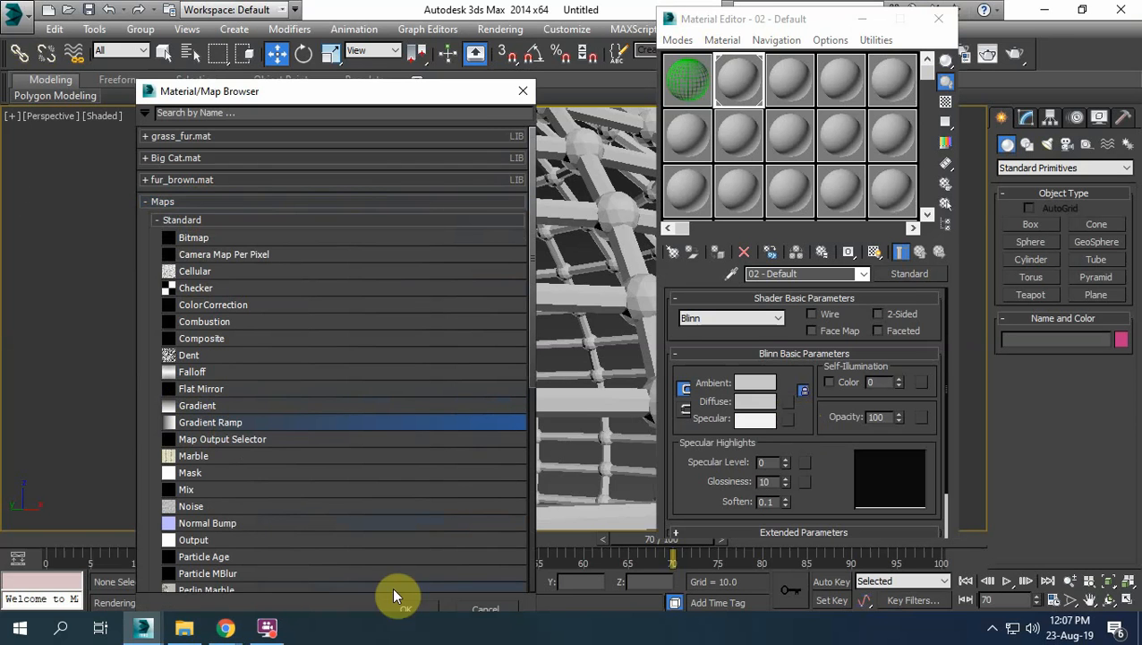
left_click(405, 608)
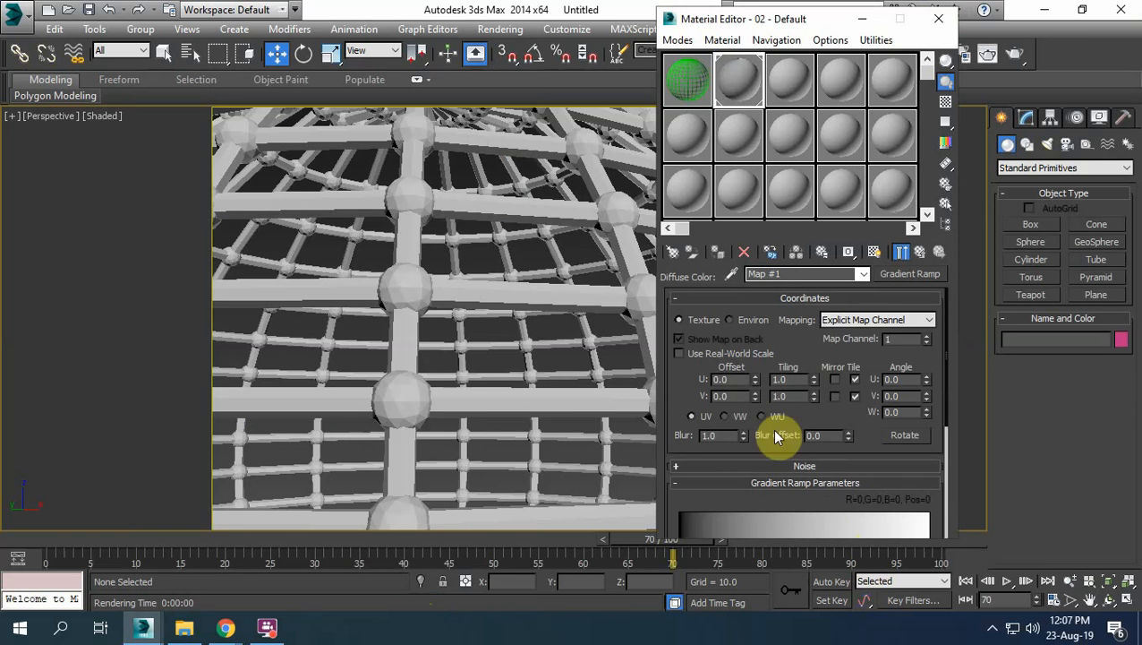
left_click_drag(811, 403, 810, 238)
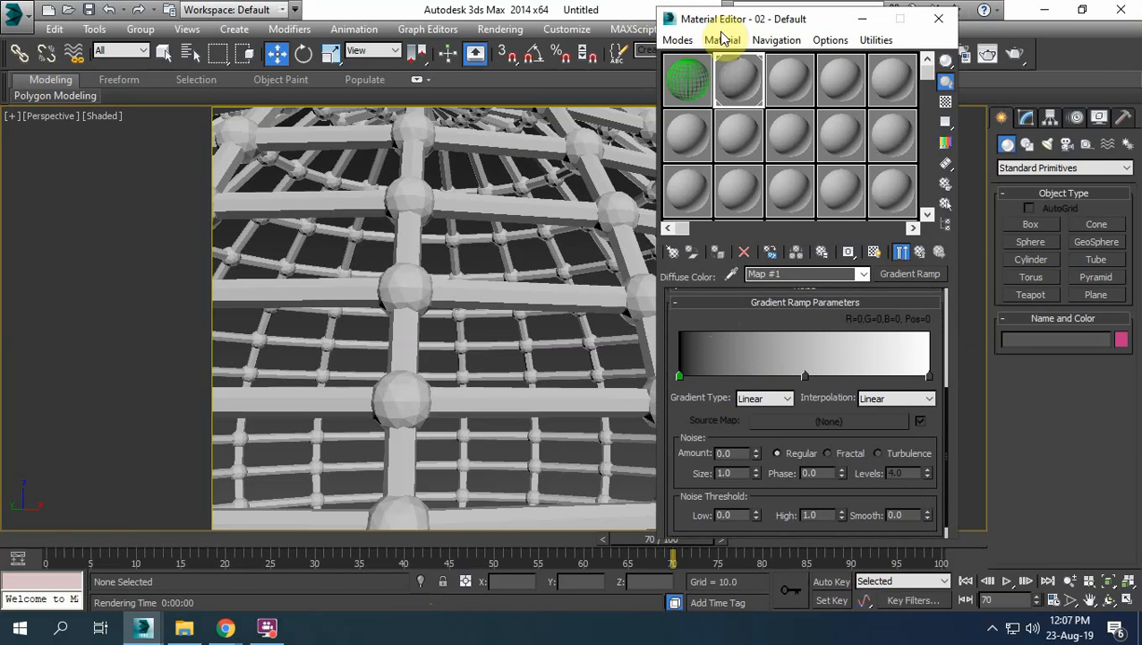
left_click_drag(788, 19, 937, 27)
left_click(920, 408)
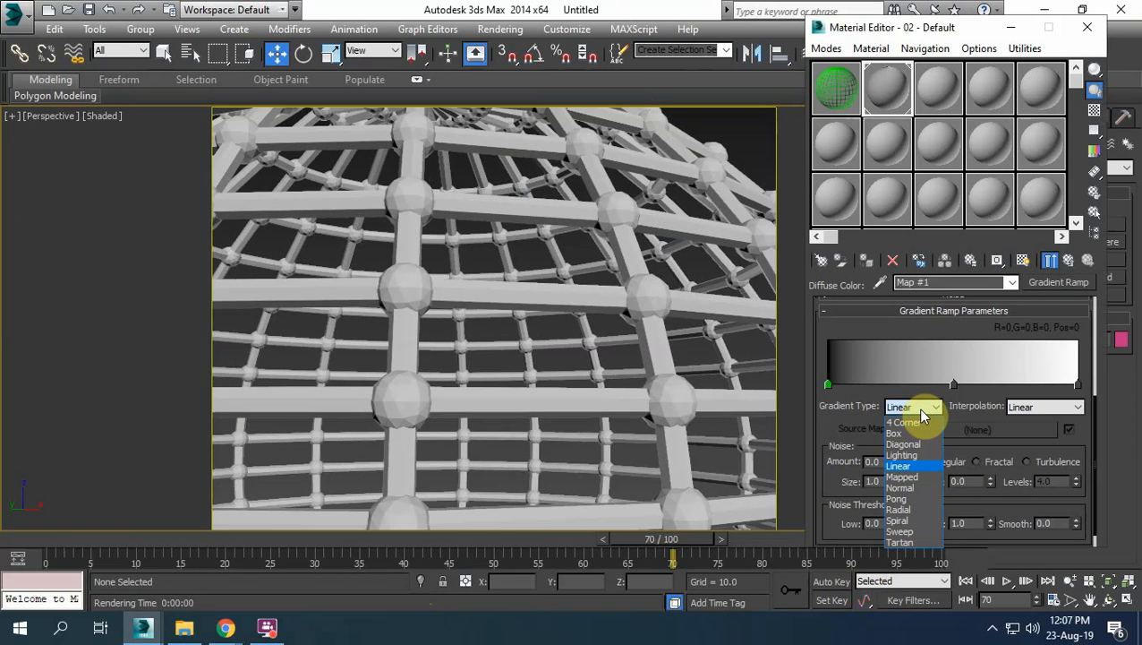
left_click(828, 418)
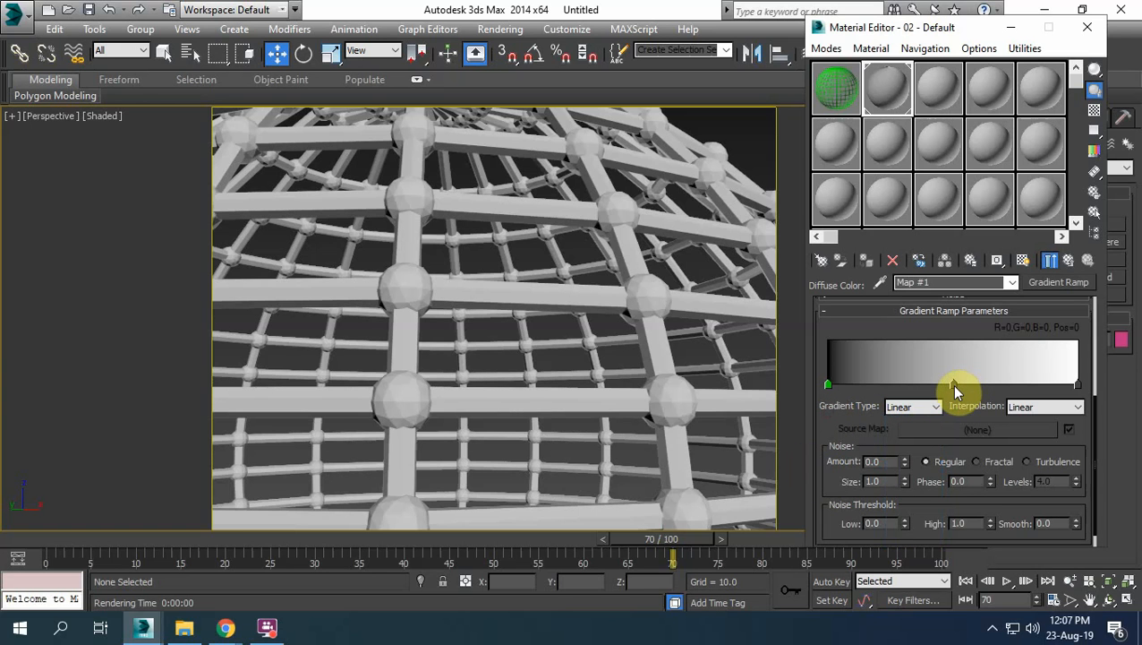
Set the gradient ramp's flag at position 100 to grey, RGB 153, 153, 153
double_click(1076, 385)
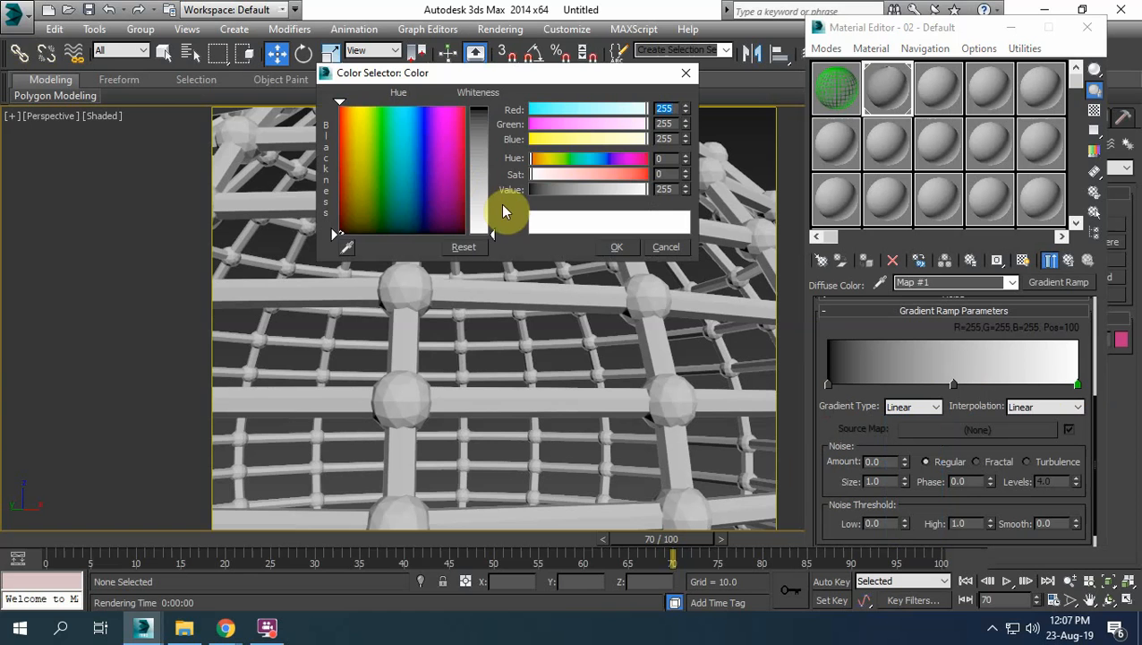
left_click_drag(488, 204, 483, 187)
left_click(617, 247)
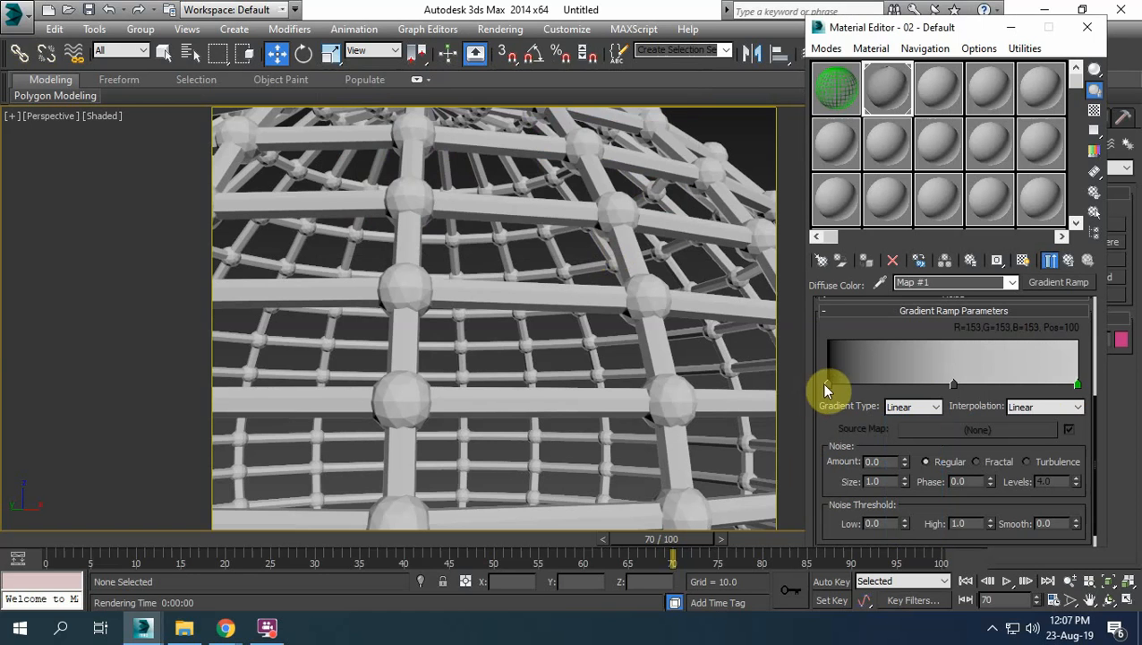
Set the gradient ramp's flag at position 0 to dark green, RGB 4, 81, 0
double_click(825, 385)
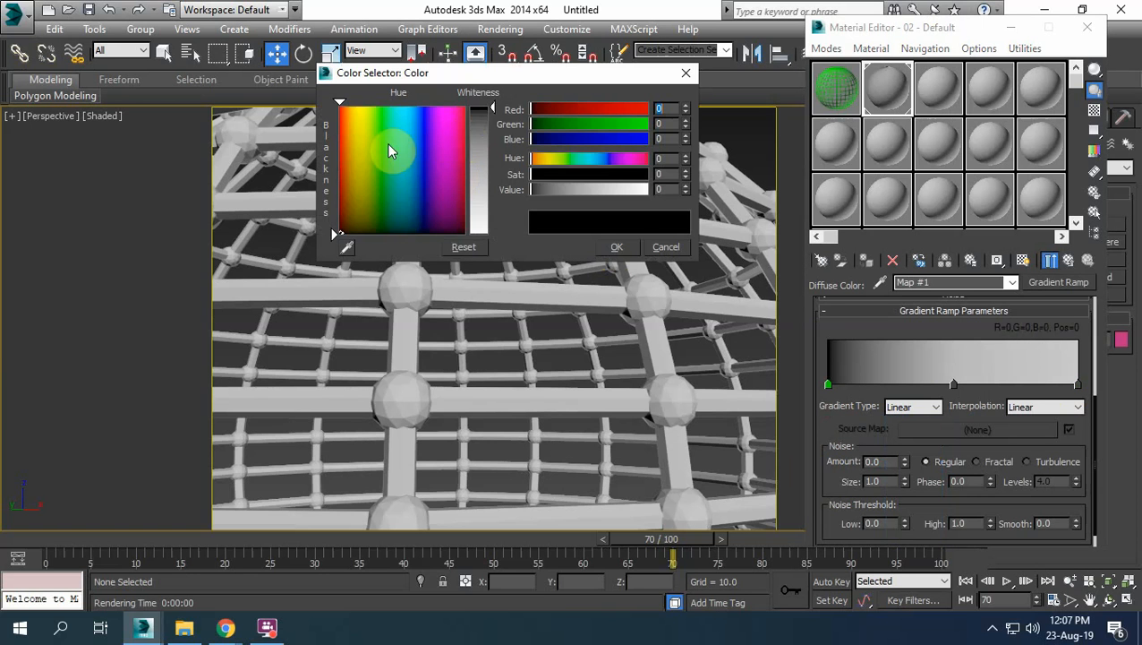
left_click_drag(385, 183, 381, 194)
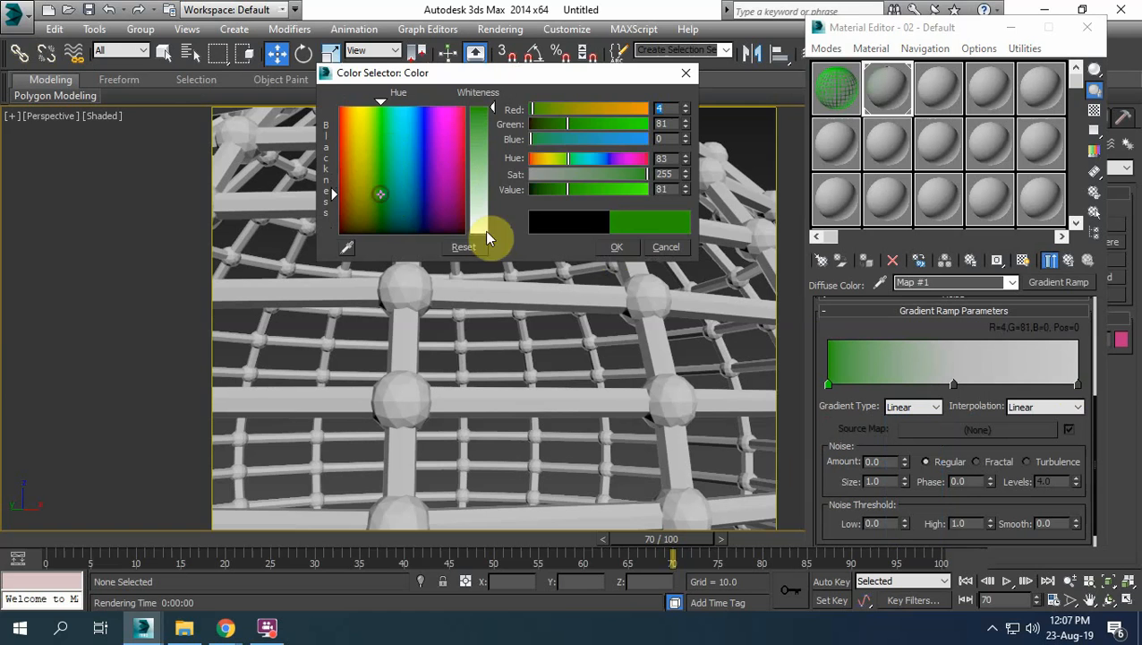
left_click(614, 247)
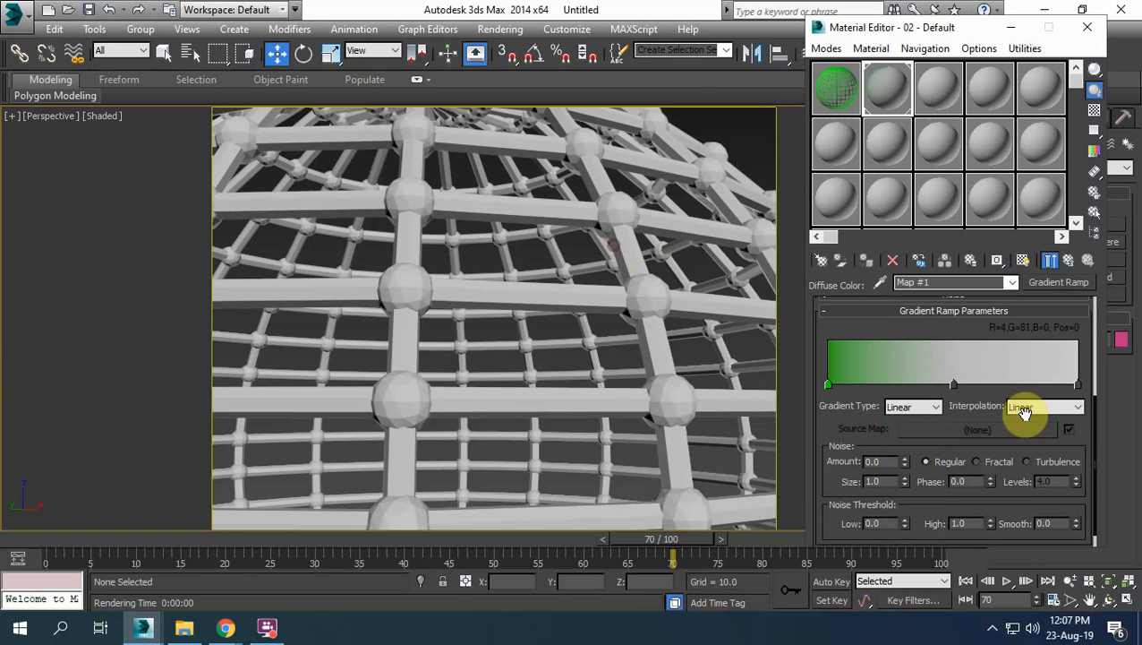
Recolour the gradient ramp's flag at position 100 to light green, RGB 157, 248, 153
double_click(1078, 385)
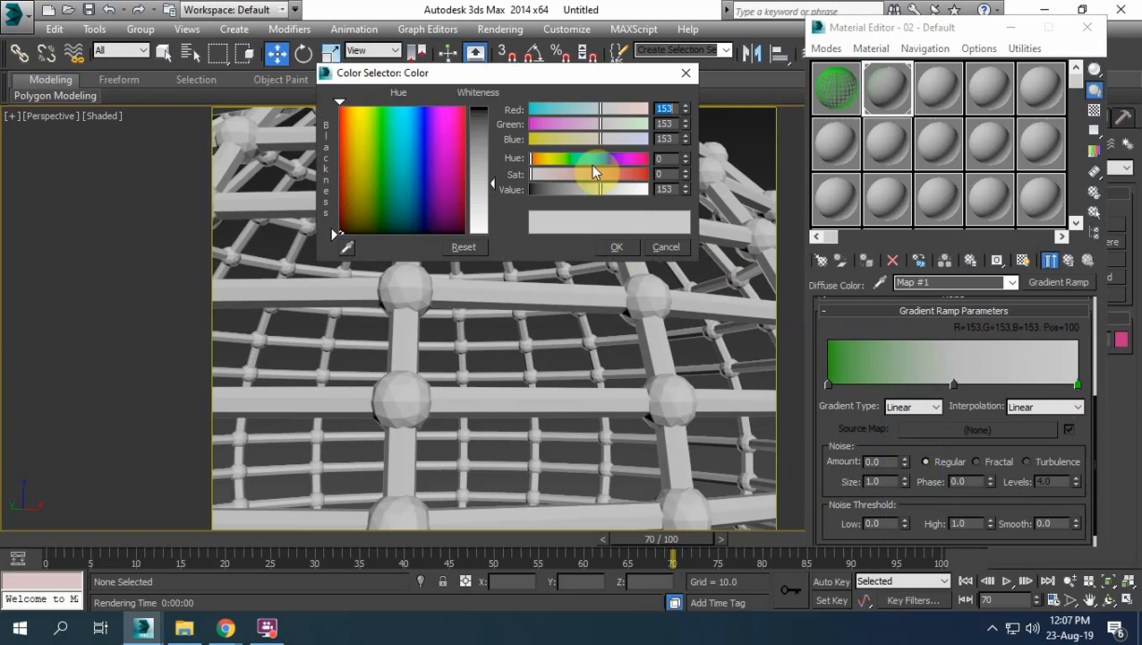
left_click(385, 149)
left_click_drag(385, 150, 380, 116)
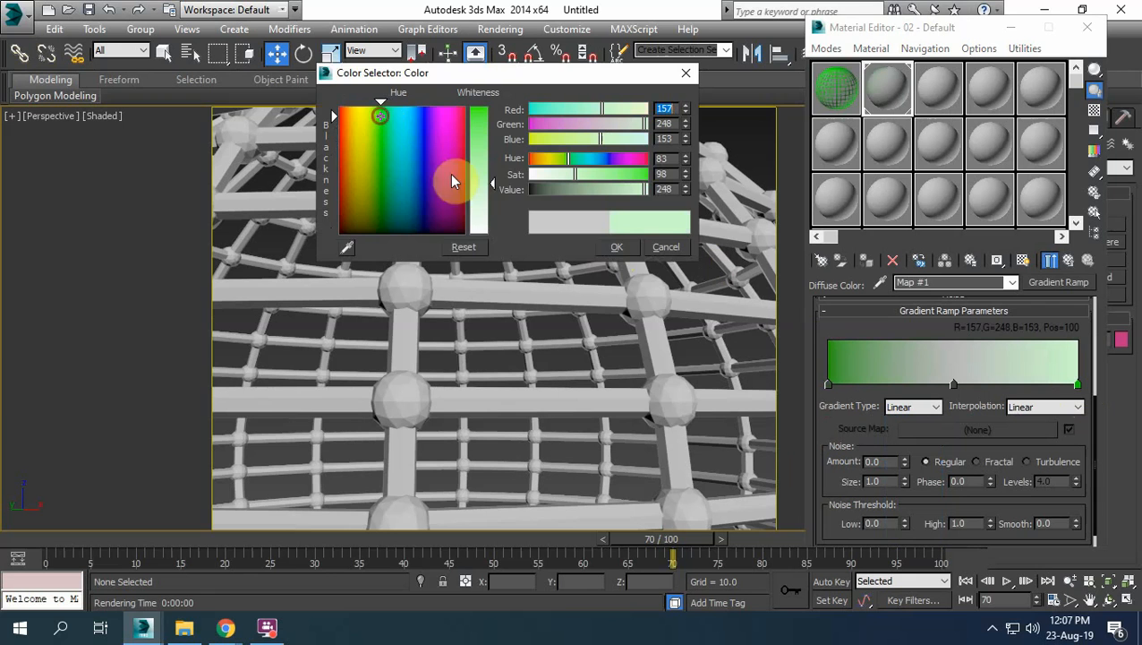
left_click(616, 249)
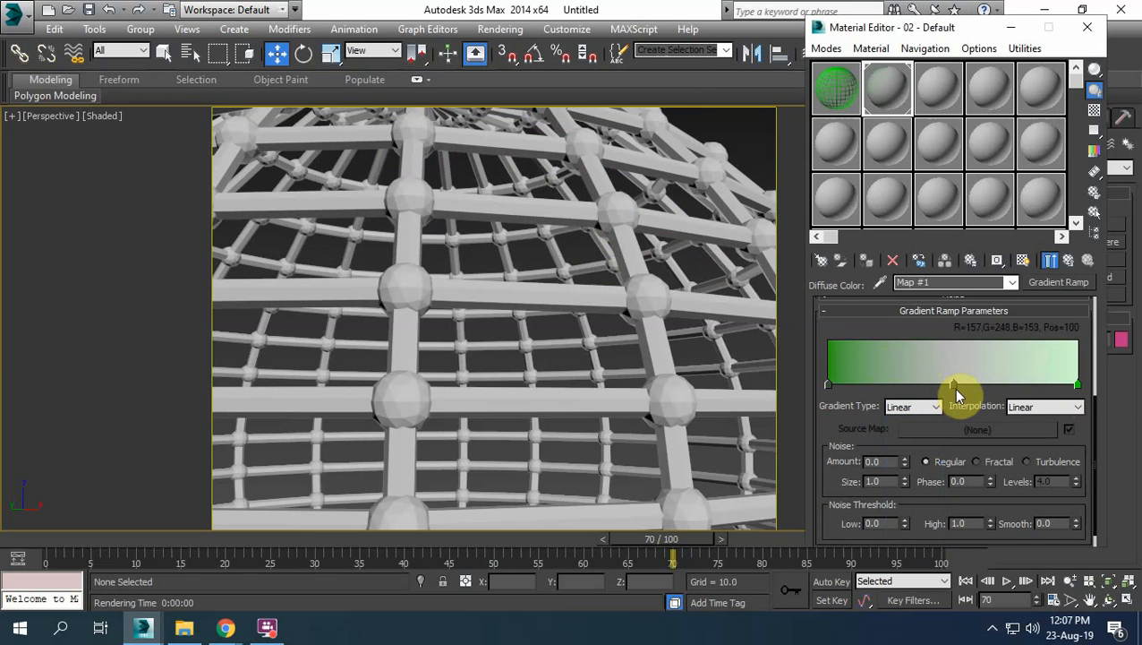
Set the gradient ramp's middle flag at position 50 to very dark green, RGB 0, 20, 0
double_click(954, 385)
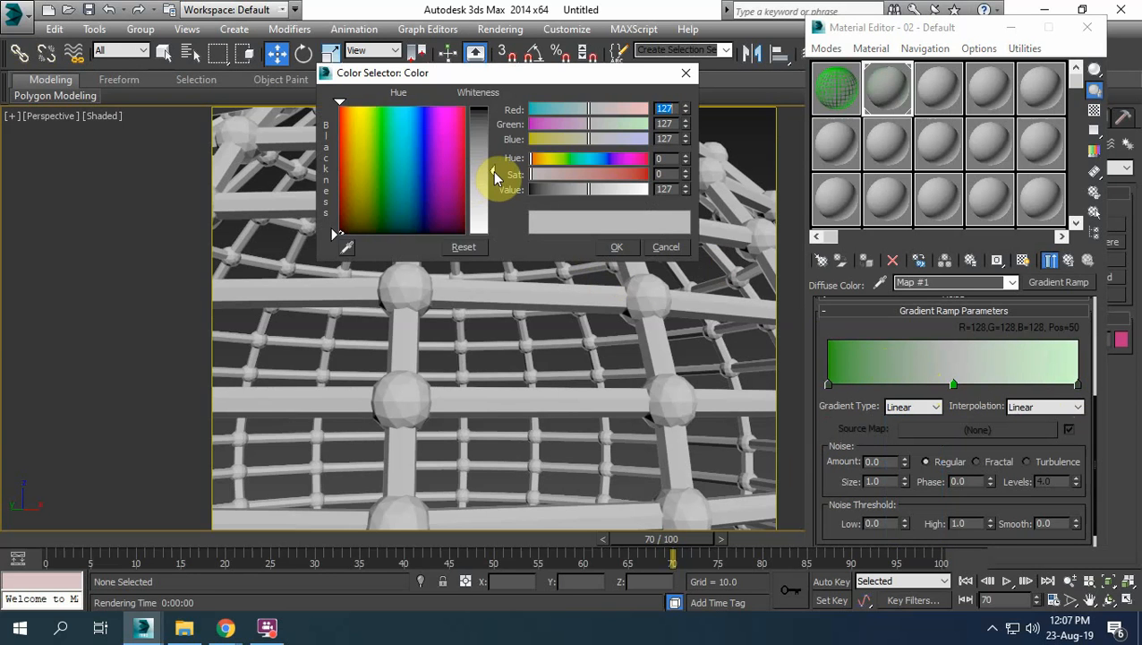
left_click(380, 206)
mouse_move(380, 208)
left_mouse_down()
mouse_move(377, 233)
mouse_move(381, 223)
left_mouse_up()
left_click_drag(481, 182, 479, 128)
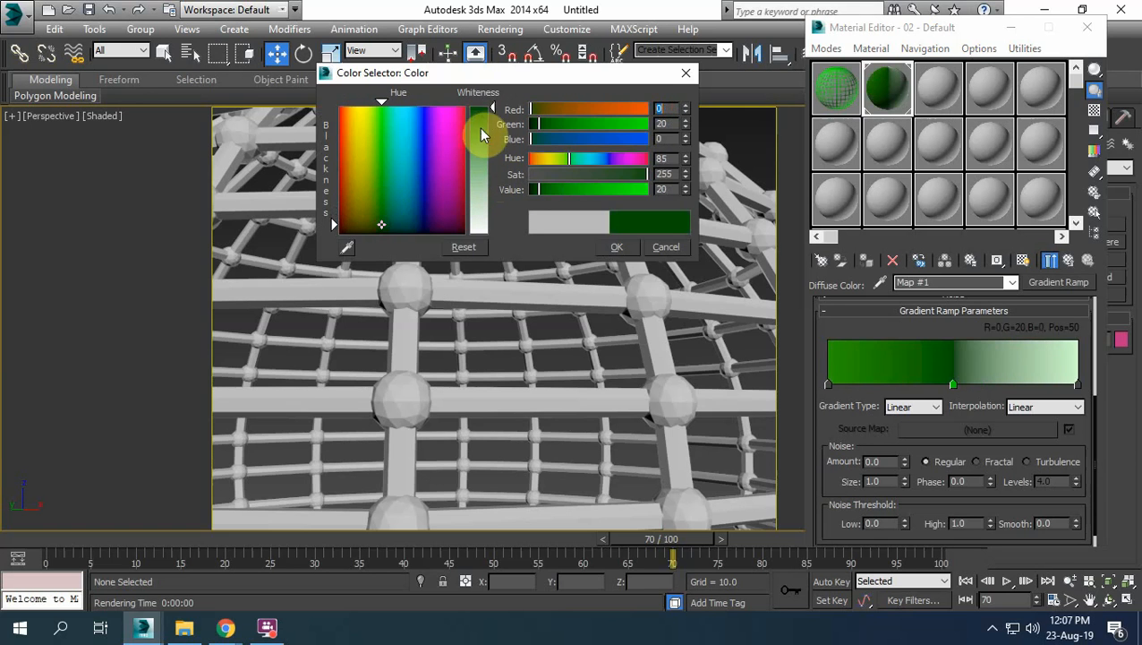
left_click(614, 246)
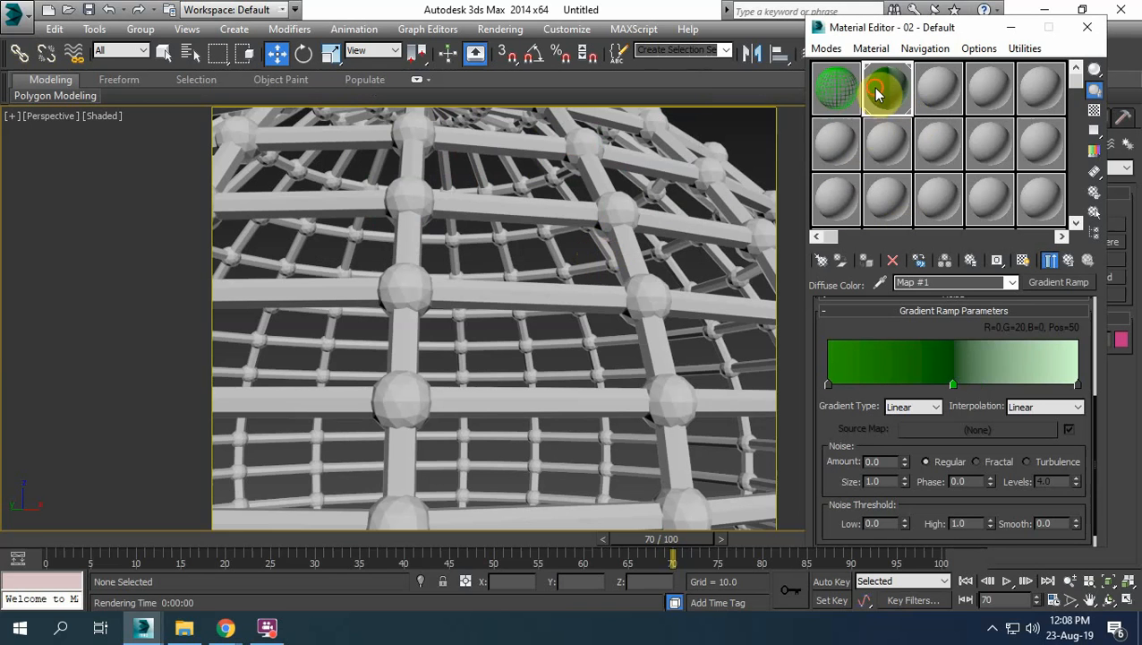
Assign the 02 - Default gradient material to the lattice object and render the Perspective view
left_click_drag(882, 94, 617, 215)
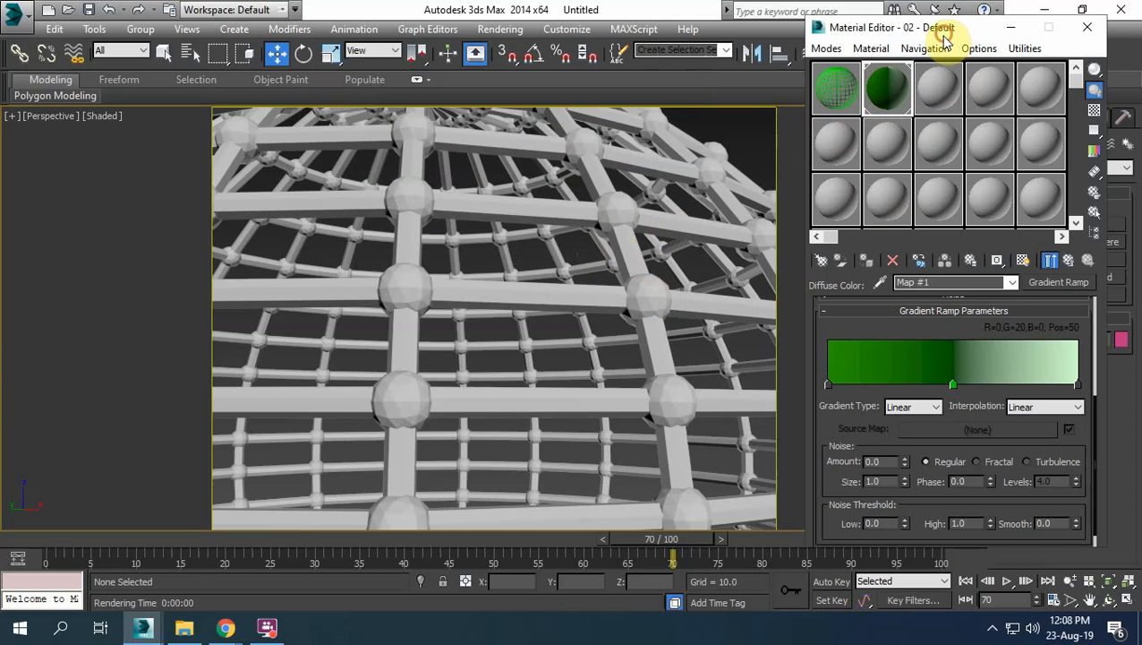
left_click_drag(939, 31, 932, 144)
left_click(1017, 56)
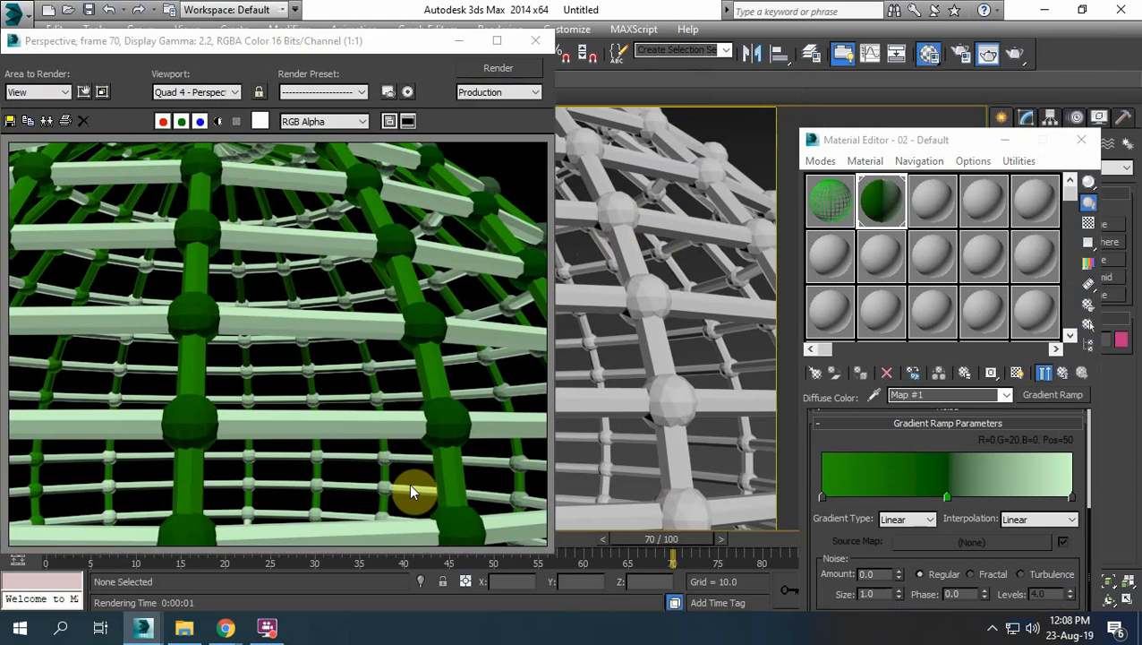
left_click(535, 41)
Draw a rectangular test plane on the grid beside the lattice object
scroll(490, 278, "down", 8)
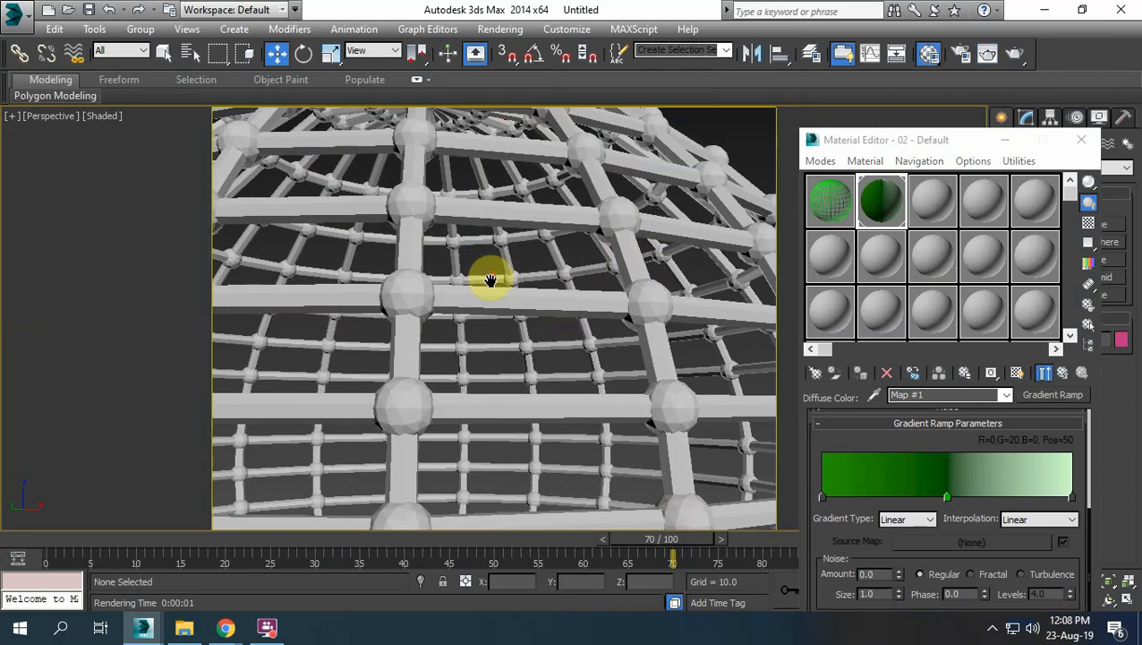
middle_click_drag(489, 291, 488, 391, "alt")
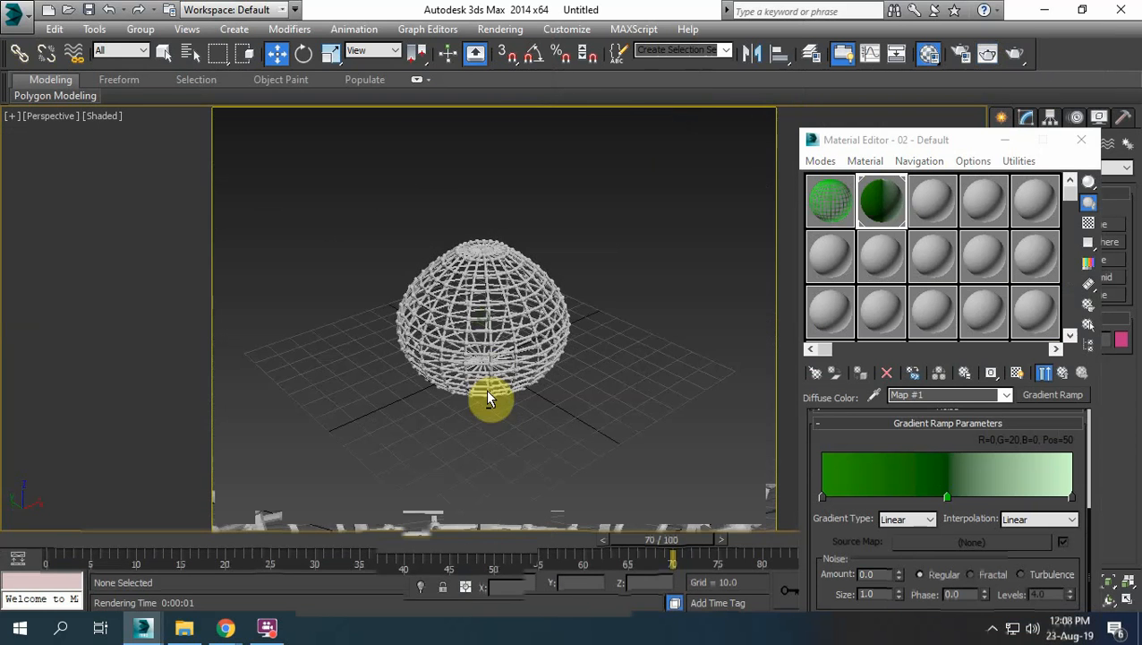
left_click(1082, 140)
left_click(1096, 295)
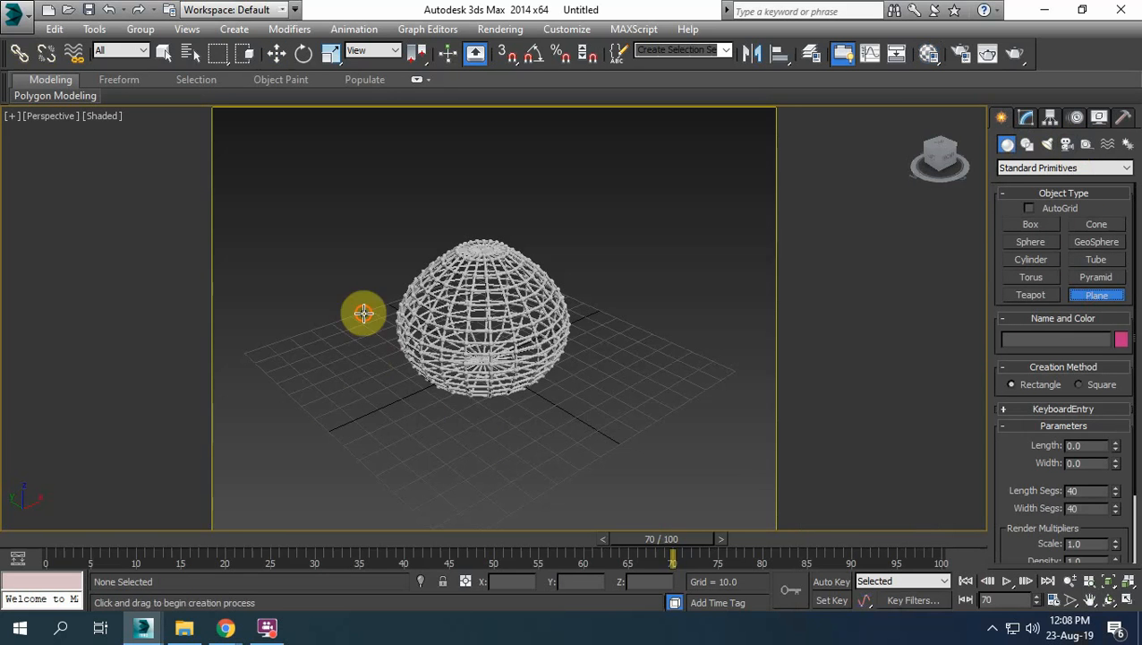
left_click_drag(362, 313, 273, 518)
Assign the 02 - Default gradient material to the plane and show its Gradient Ramp map shaded in the viewport
left_click(928, 52)
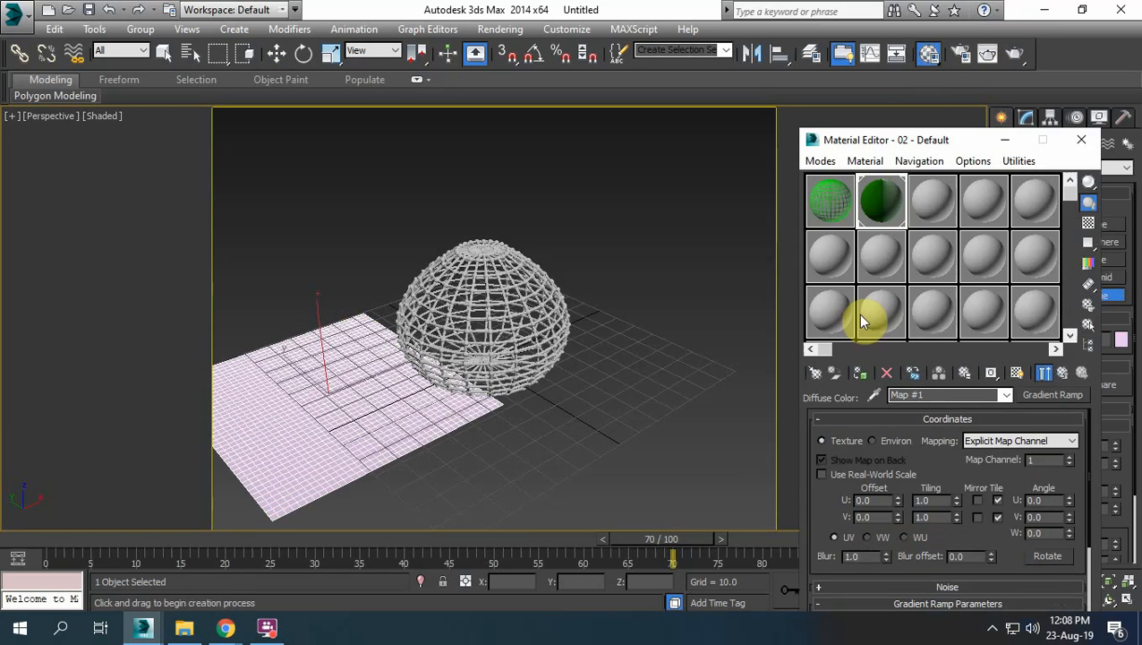
left_click_drag(882, 200, 292, 467)
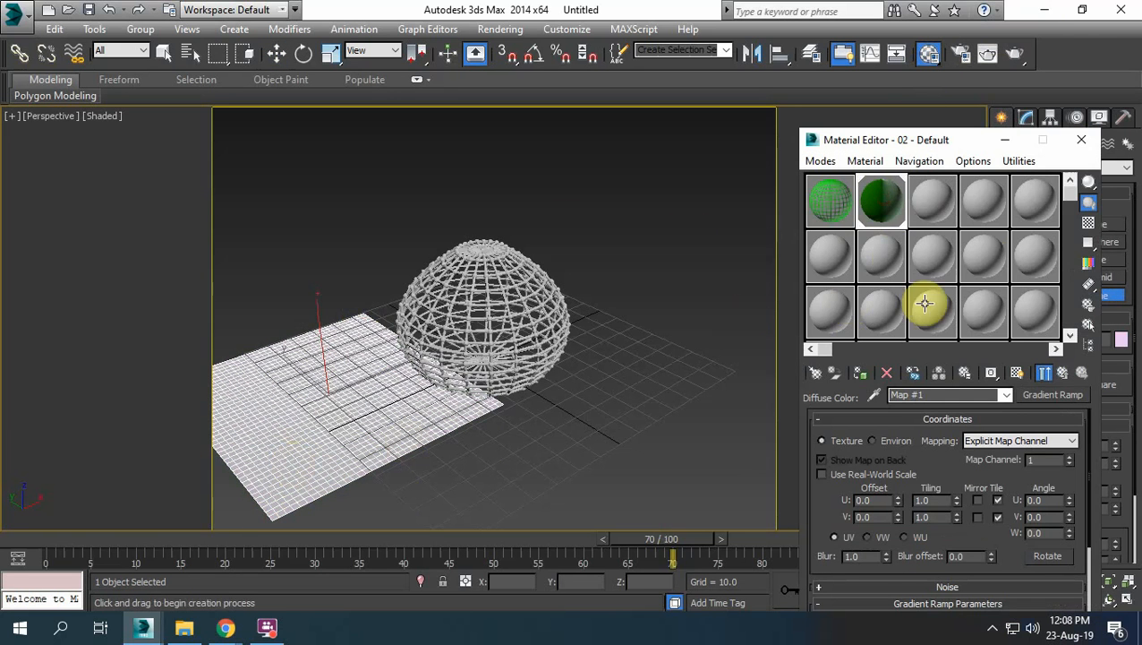
left_click(1017, 372)
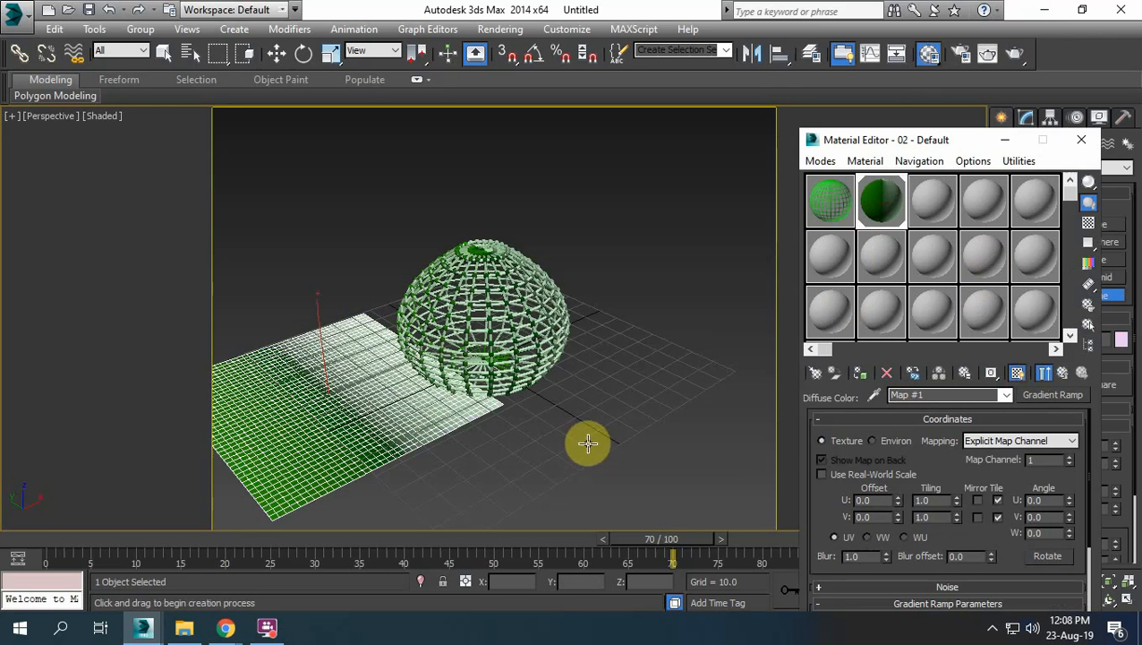
Check the gradient's direction across the test plane and delete the plane
middle_click_drag(382, 399, 350, 415, "alt")
key("z")
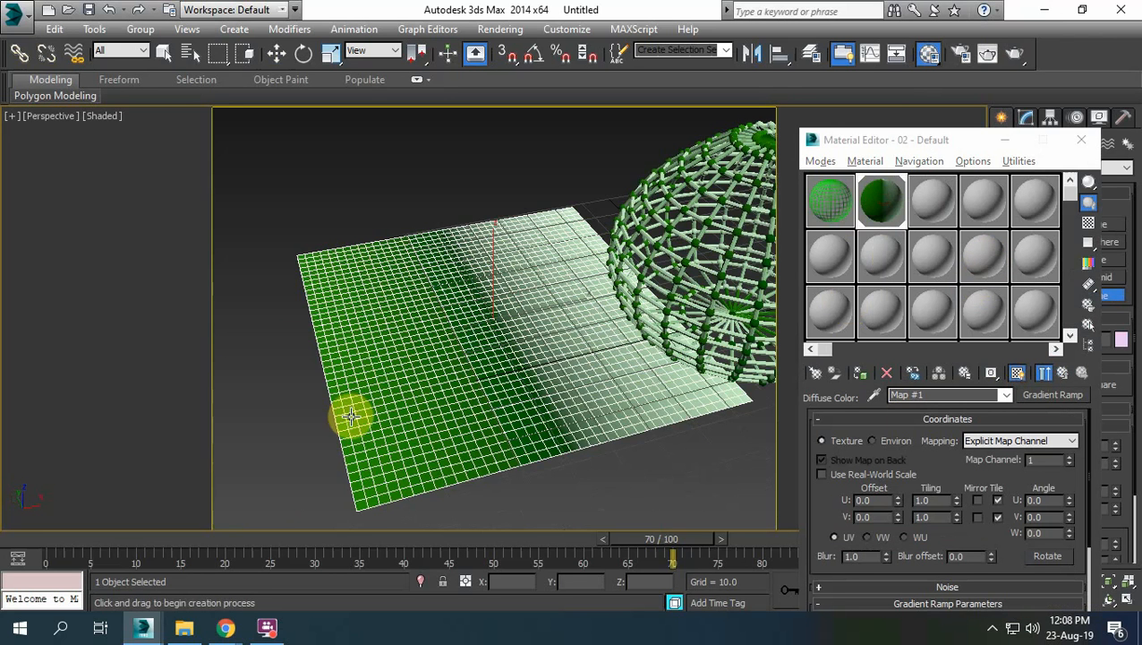
left_click(278, 55)
left_click(318, 245)
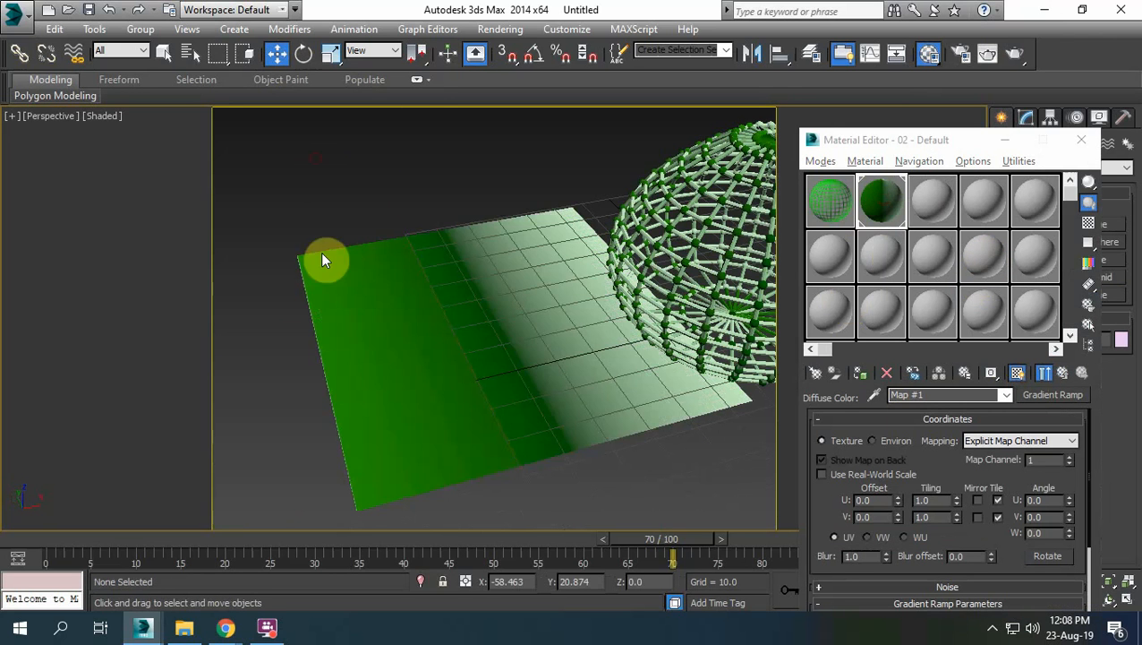
left_click(455, 414)
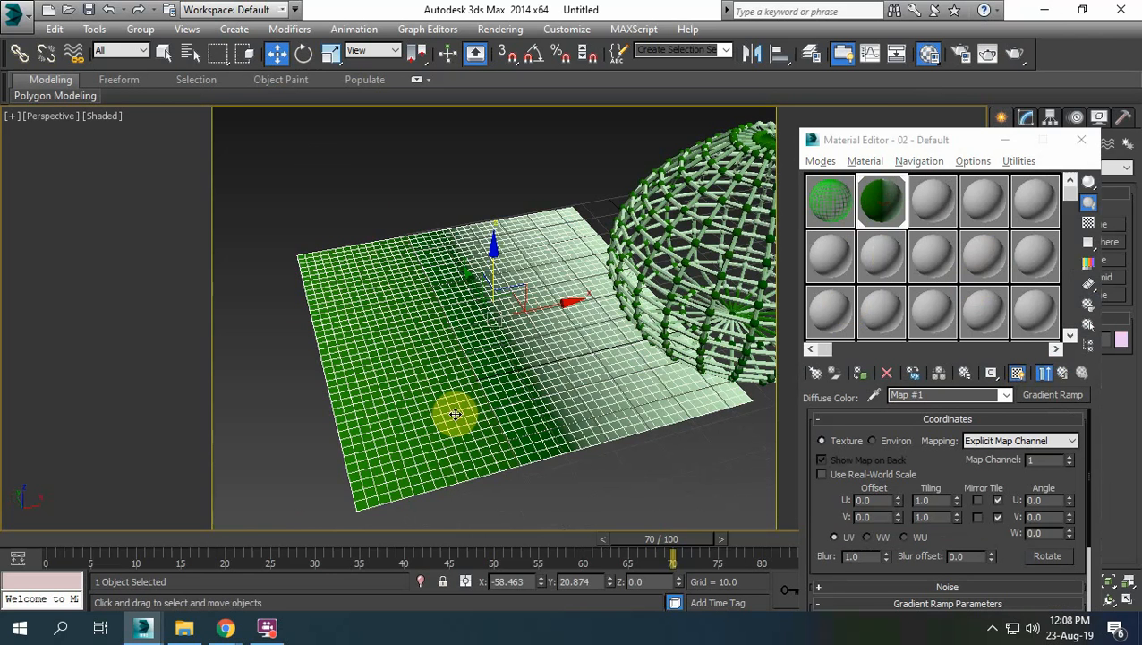
key("Delete")
key("z")
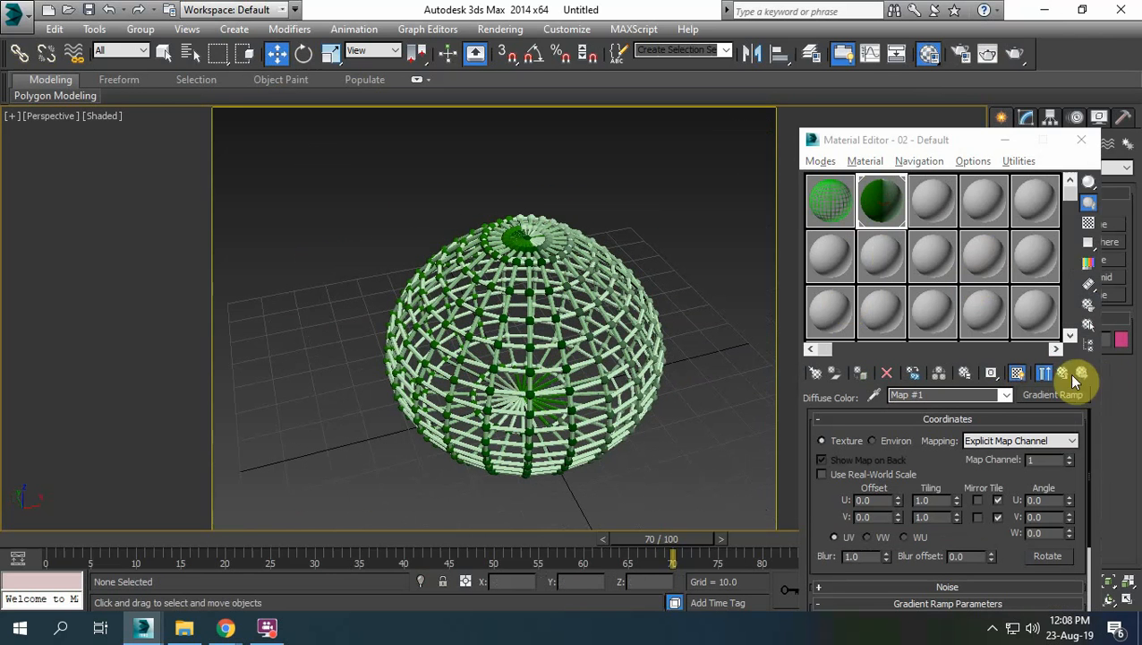
Turn on the Wire option in the 02 - Default material's shader parameters and examine the lattice up close
left_click(1066, 374)
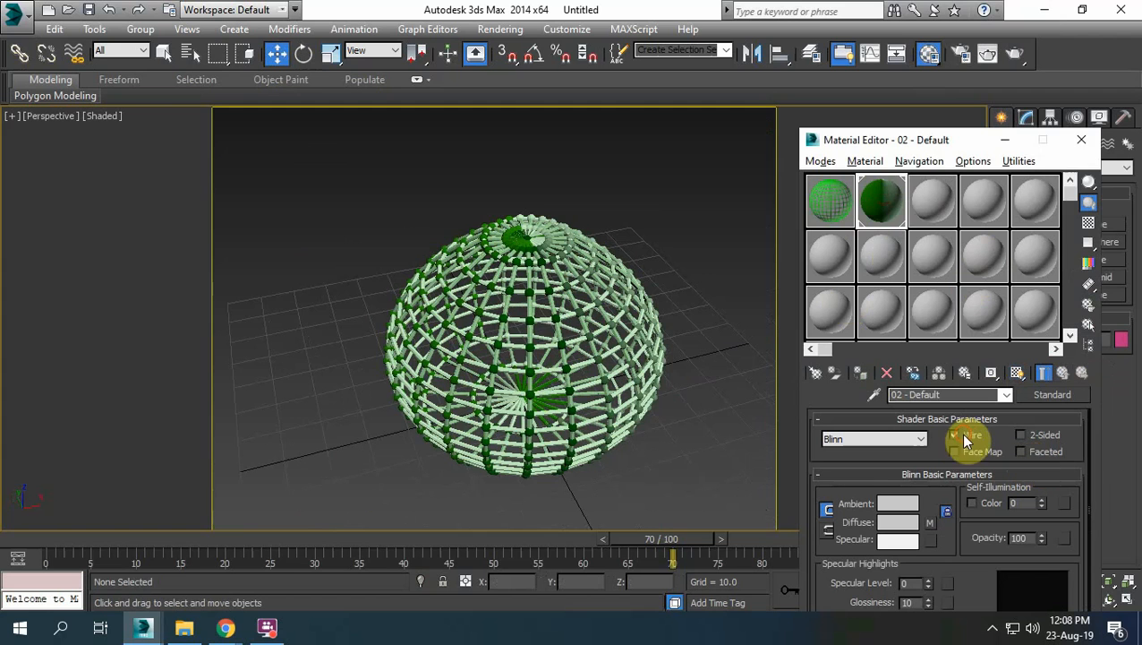
middle_click_drag(643, 370, 591, 363, "alt")
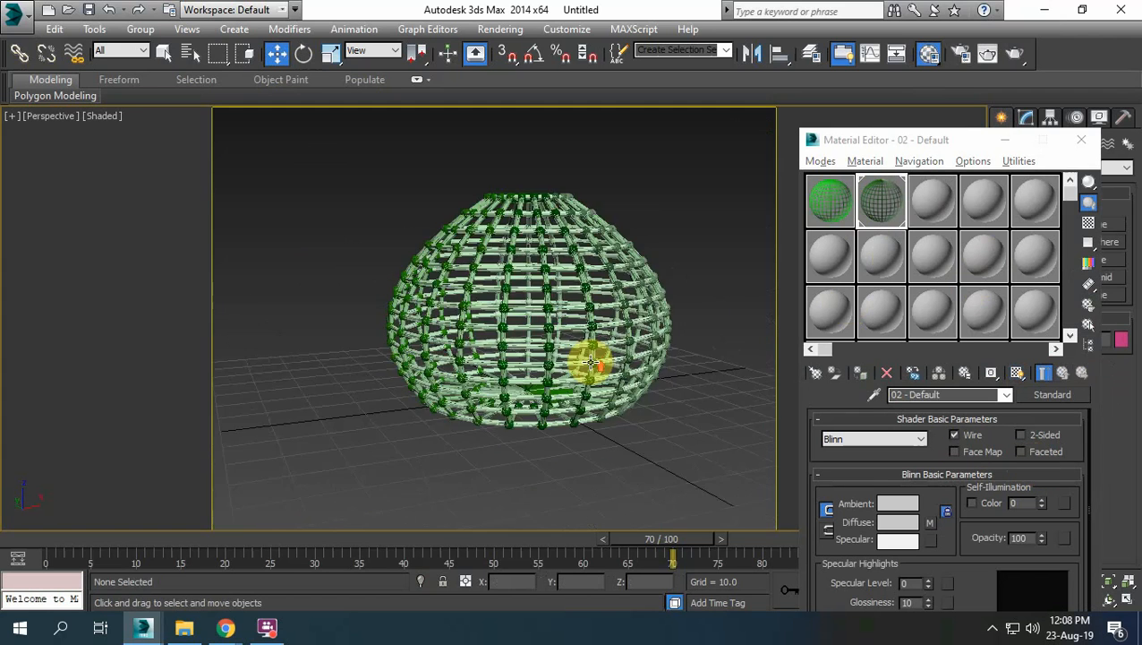
scroll(589, 361, "up", 2)
scroll(566, 316, "up", 5)
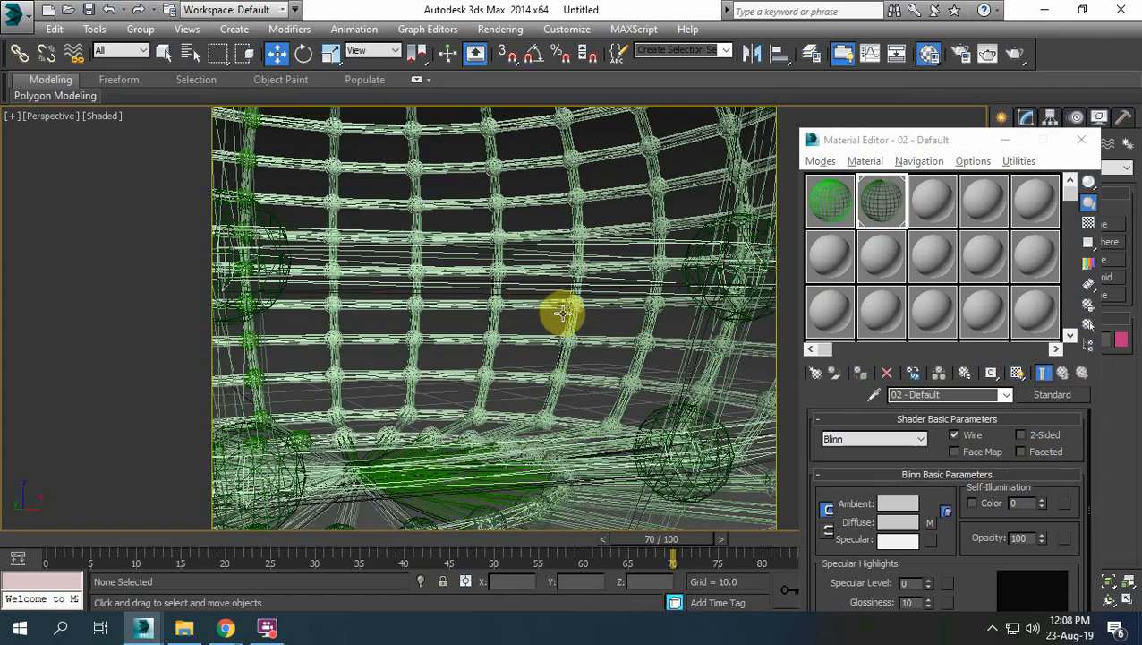
middle_click_drag(586, 341, 548, 305)
scroll(543, 327, "down", 4)
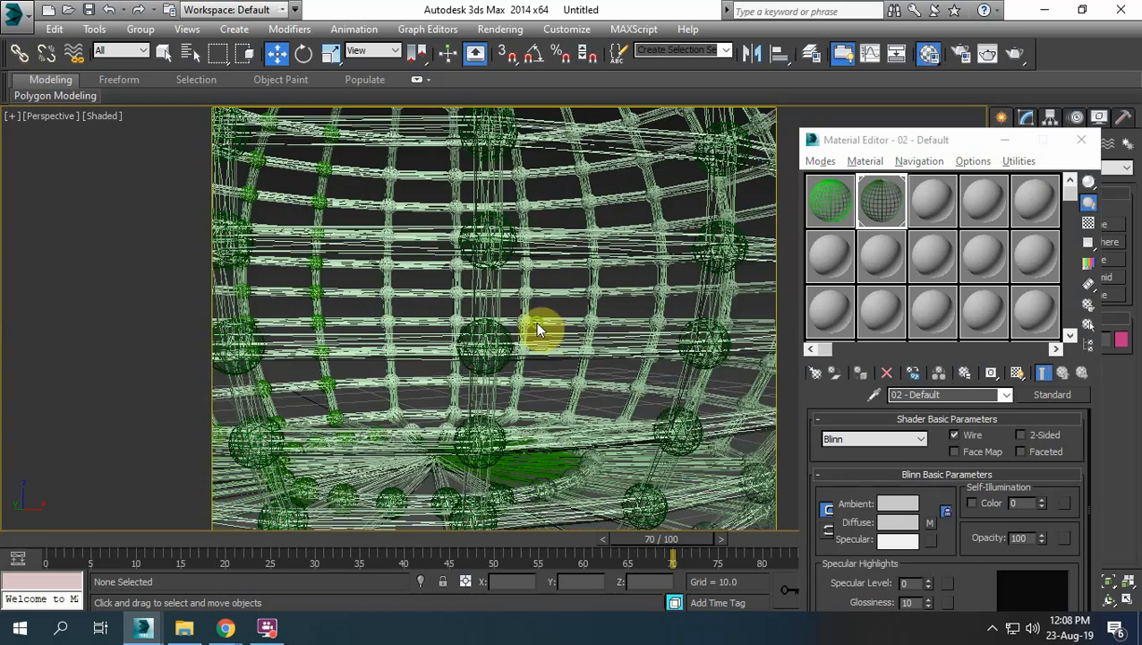
Render the Perspective view of the wire lattice and close the material editor and render window
left_click(1014, 54)
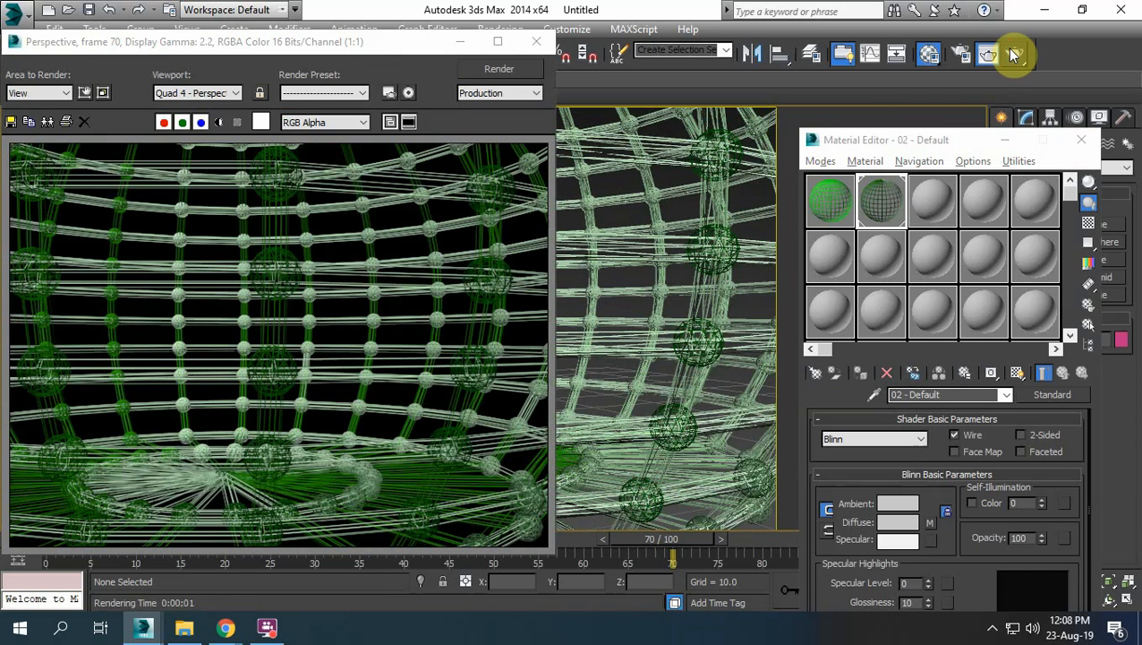
left_click(1080, 141)
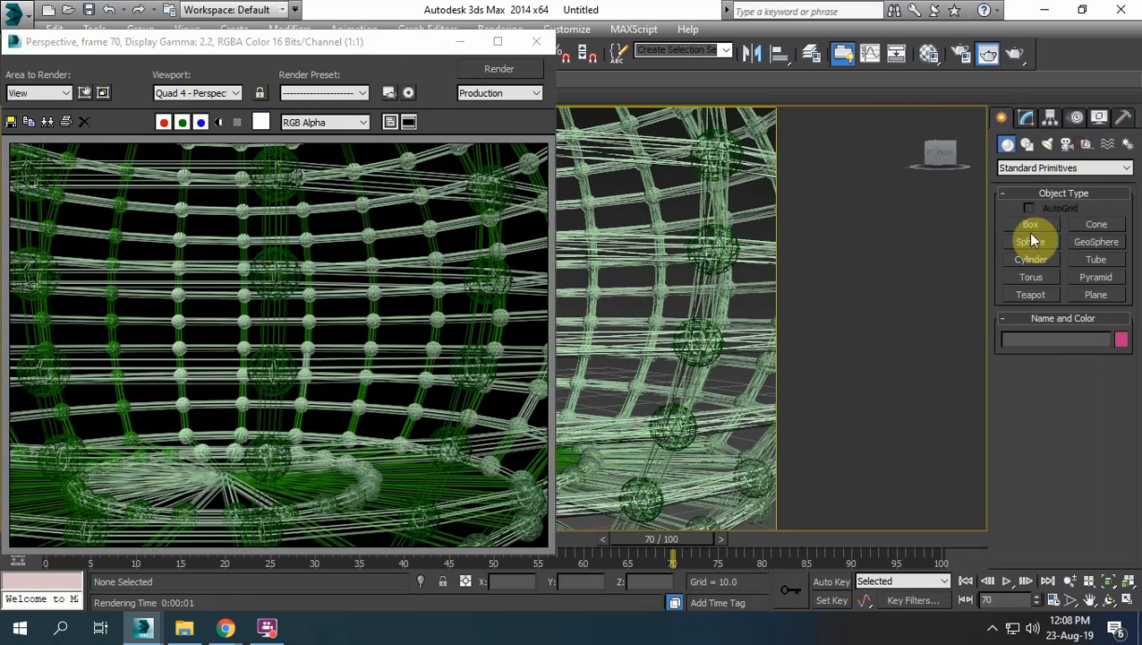
left_click(534, 51)
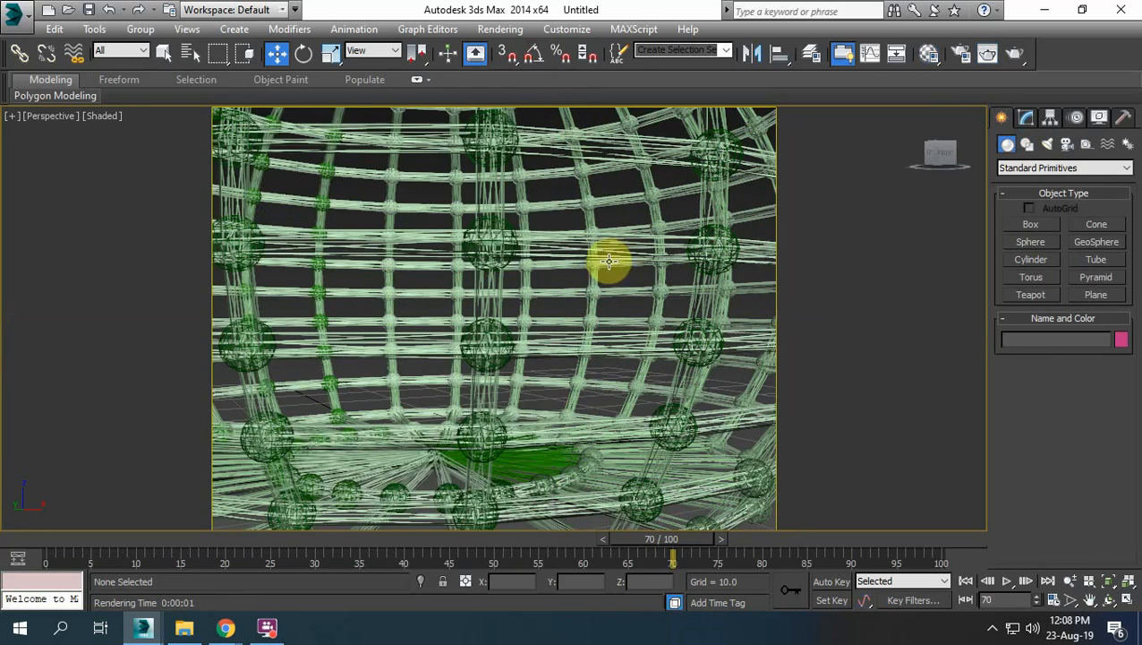
Delete the lattice cylinder from the scene
left_click(491, 253)
scroll(559, 298, "down", 6)
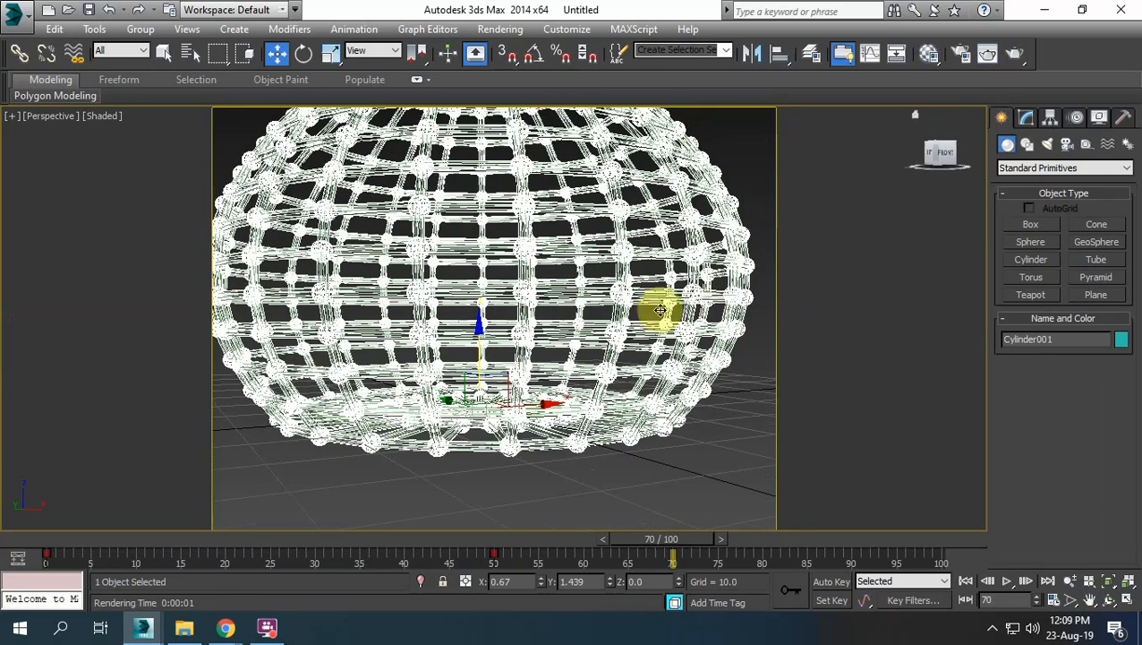
key("Delete")
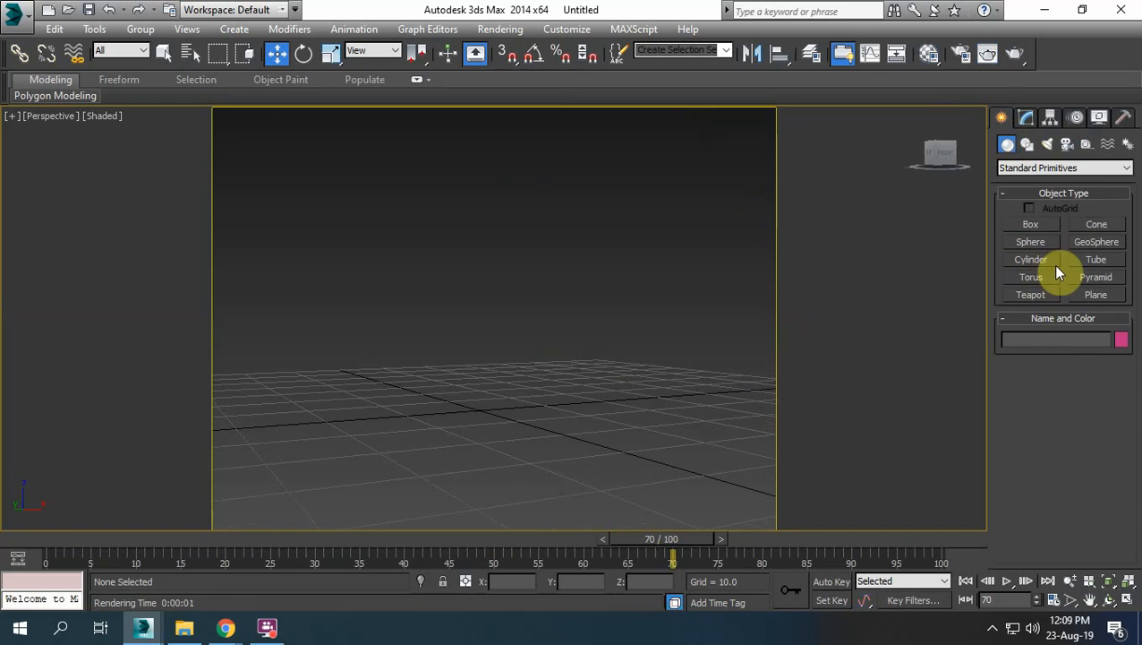
Turn off the safe frame and draw a box about 46.9 long, 44.1 wide and 69.4 high near the grid centre
left_click(1030, 224)
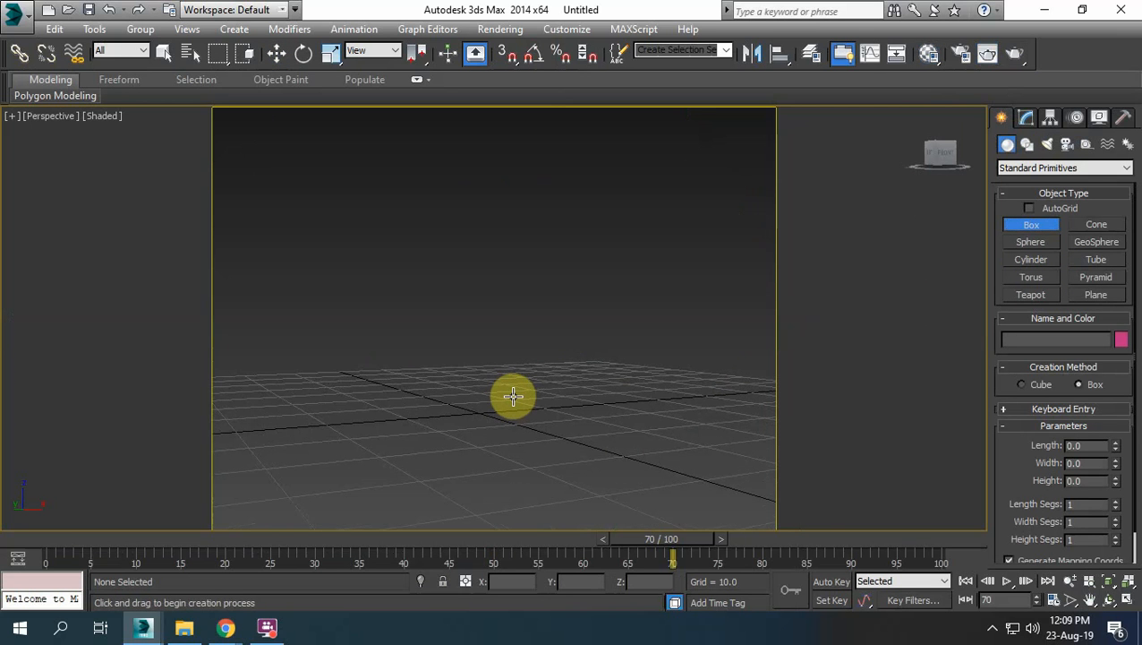
key("shift+f")
middle_click_drag(510, 394, 508, 436, "alt")
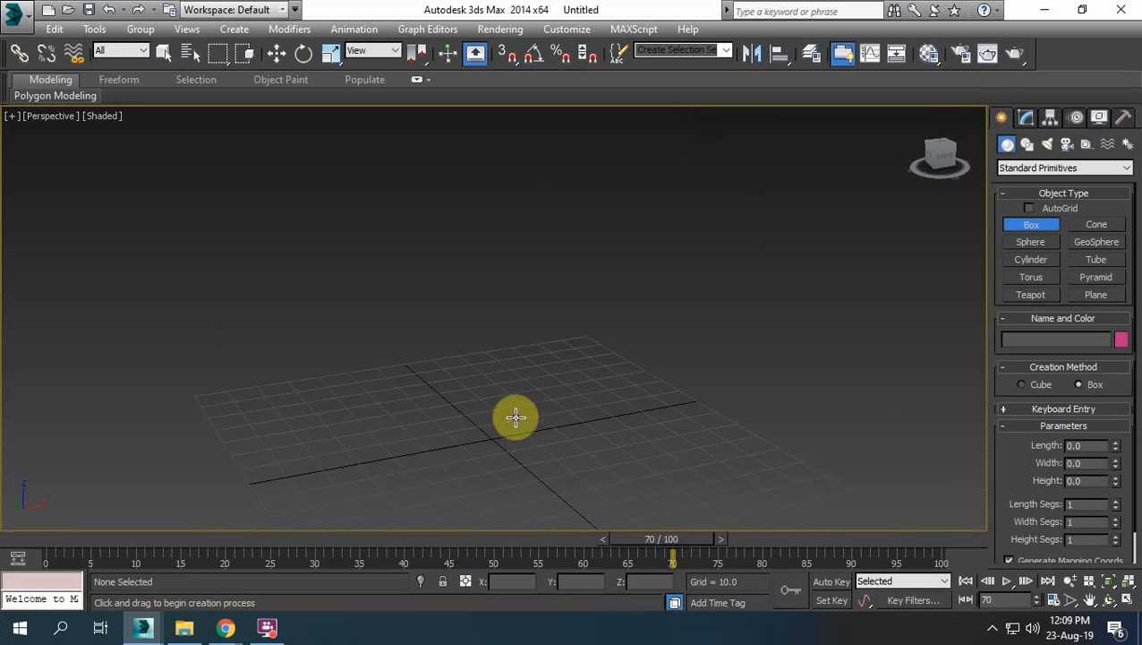
left_click_drag(514, 416, 423, 472)
left_click(445, 279)
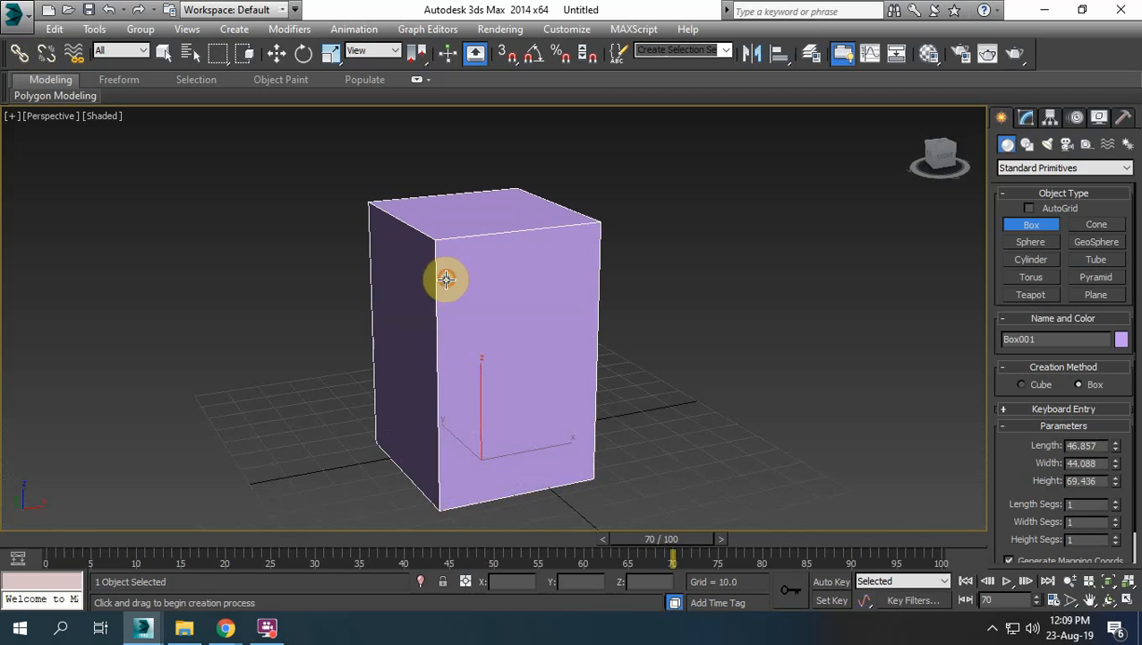
Apply a Taper modifier to the box with amount -0.51 and curve 2.82
left_click(1027, 118)
left_click(1040, 162)
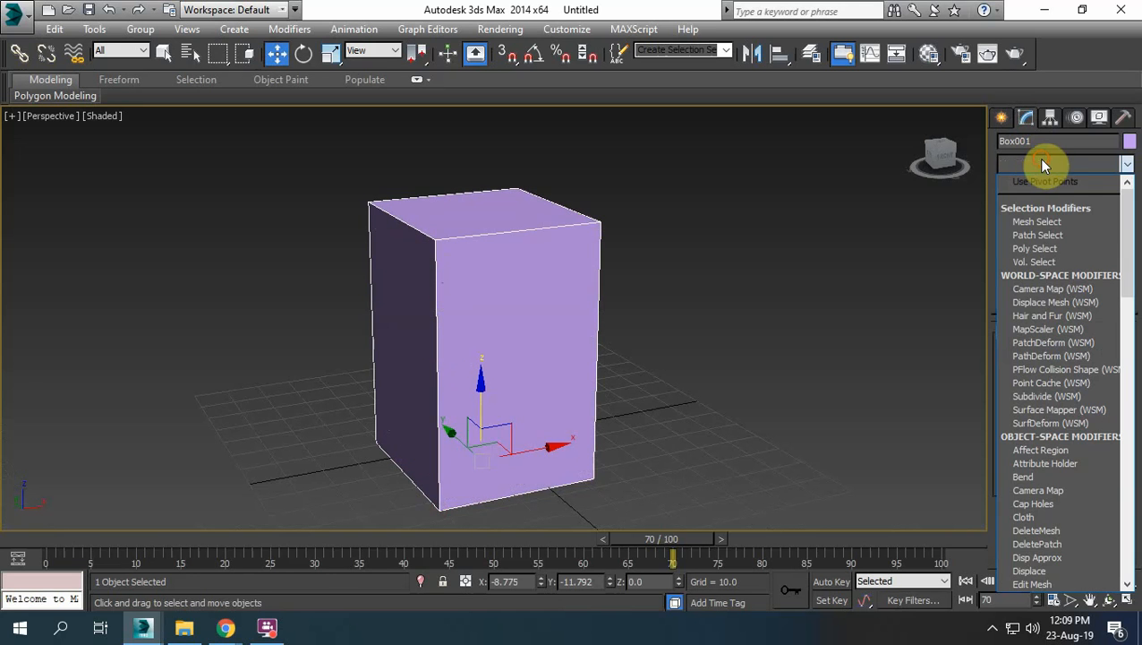
key("t")
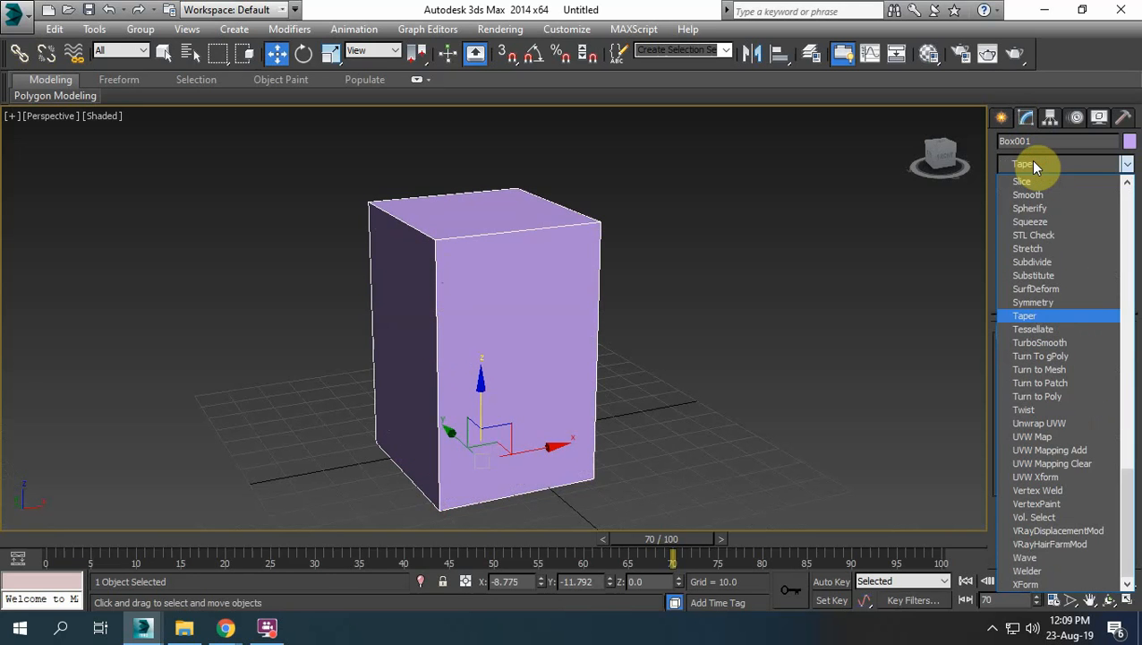
left_click(1059, 324)
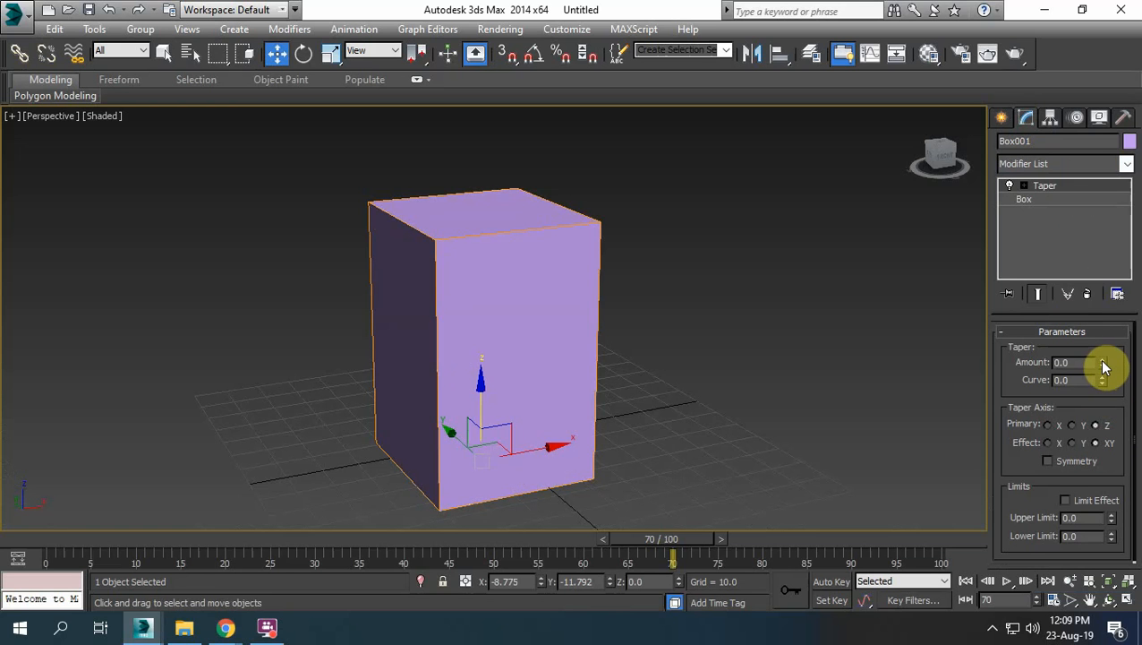
left_click_drag(1104, 367, 1082, 141)
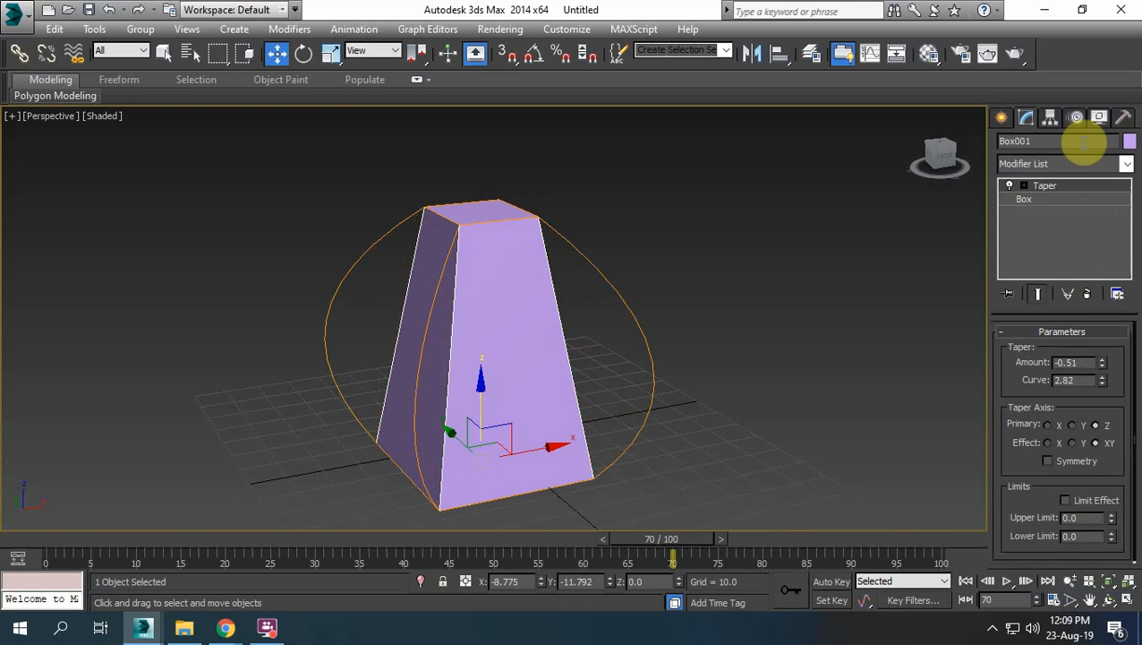
Set the box's height segments to 10 and its width and length segments to 3, and return to the Taper modifier
left_click(1025, 204)
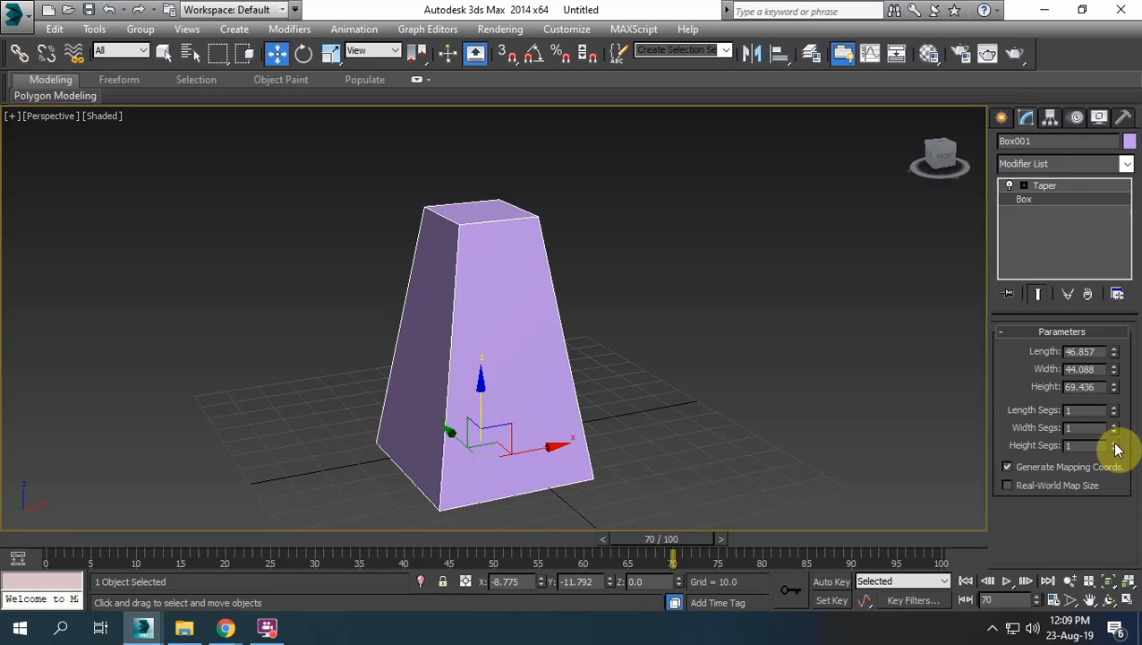
left_click_drag(1115, 445, 1114, 444)
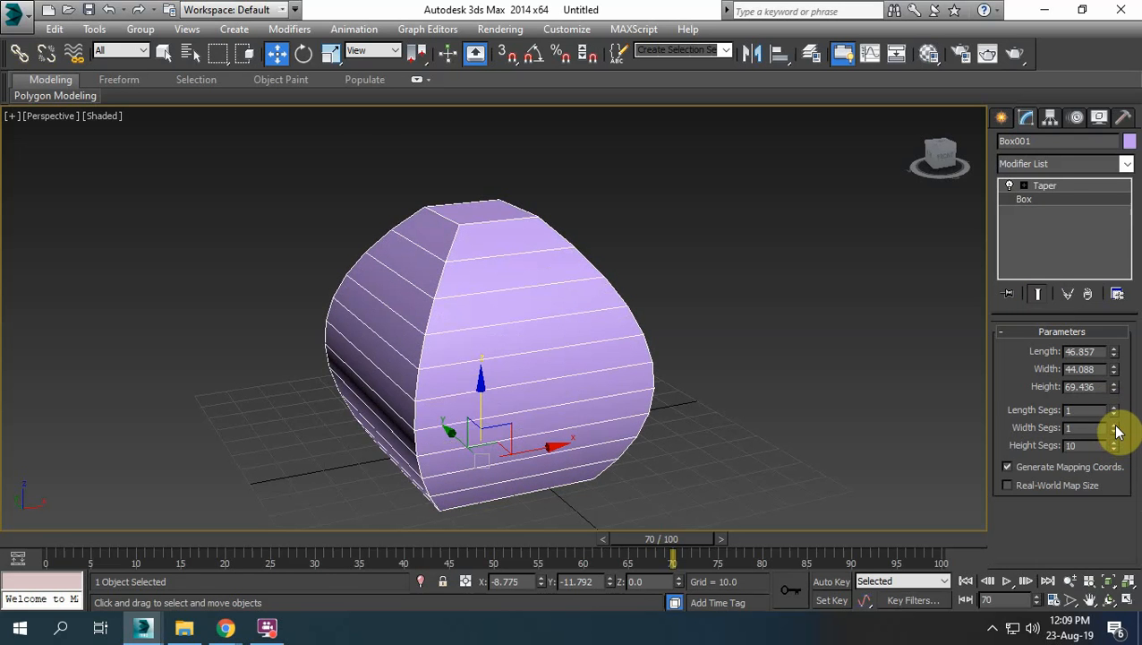
left_click(1114, 425)
left_click(1114, 407)
left_click(1115, 408)
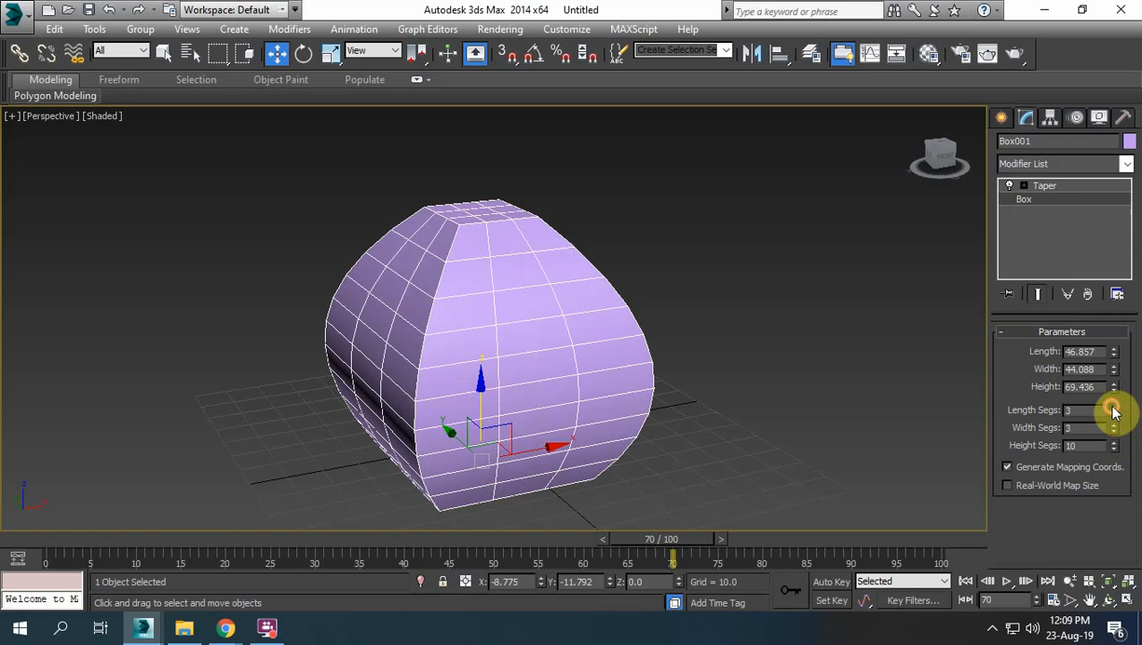
mouse_move(547, 403)
middle_mouse_down("alt")
mouse_move(570, 418)
mouse_move(566, 443)
mouse_move(559, 419)
middle_mouse_up("alt")
left_click(1057, 188)
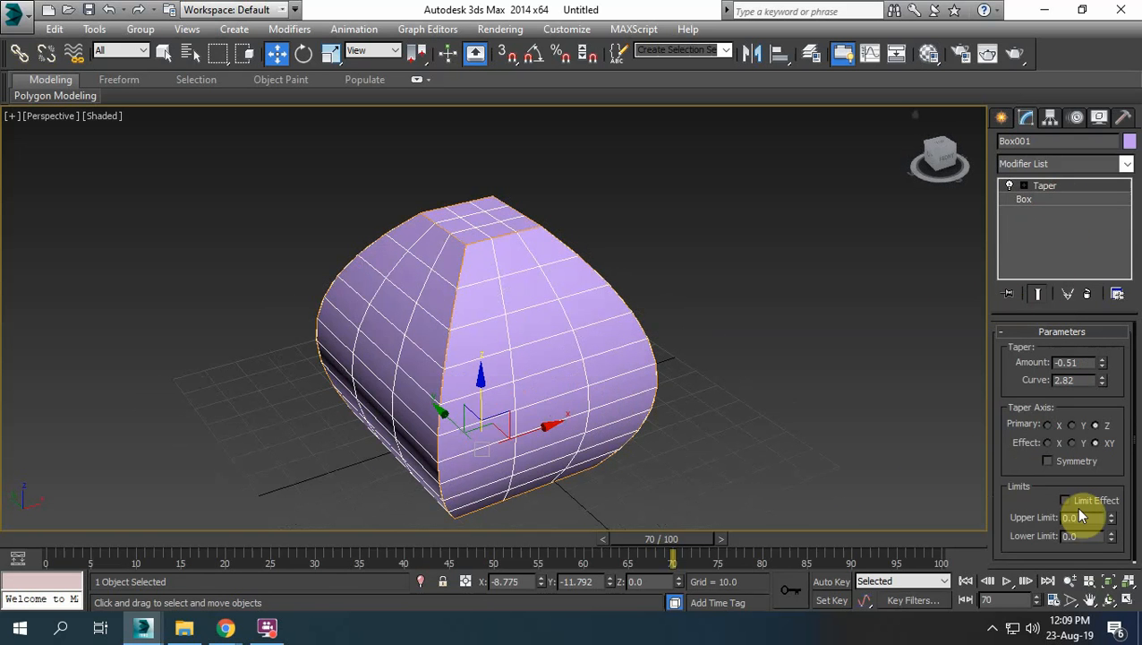
Set the Taper curve to 4.0 and try taper amounts of -0.97, 0 and 1.0 on the box
left_click_drag(1103, 381, 1108, 278)
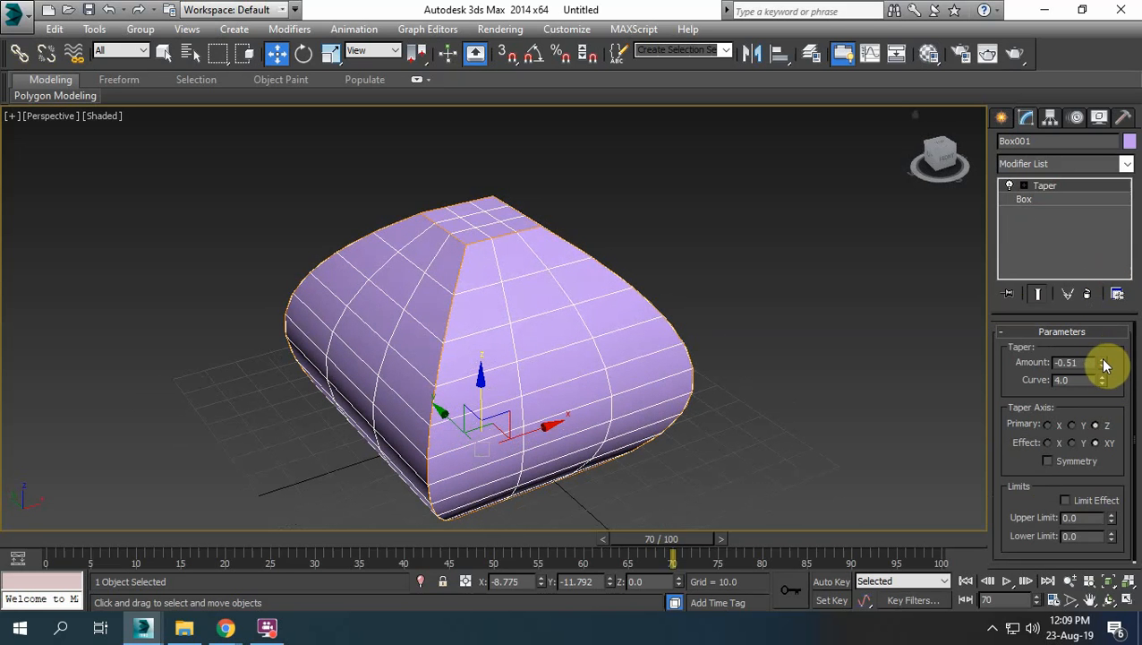
left_click_drag(1103, 360, 1092, 400)
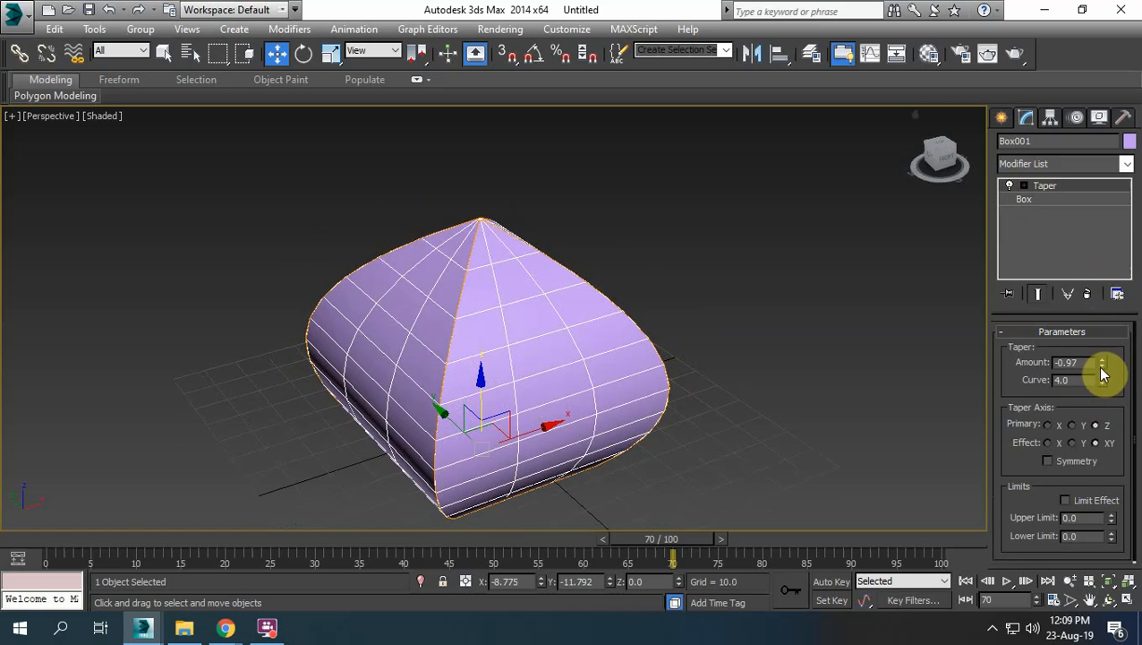
right_click(1102, 362)
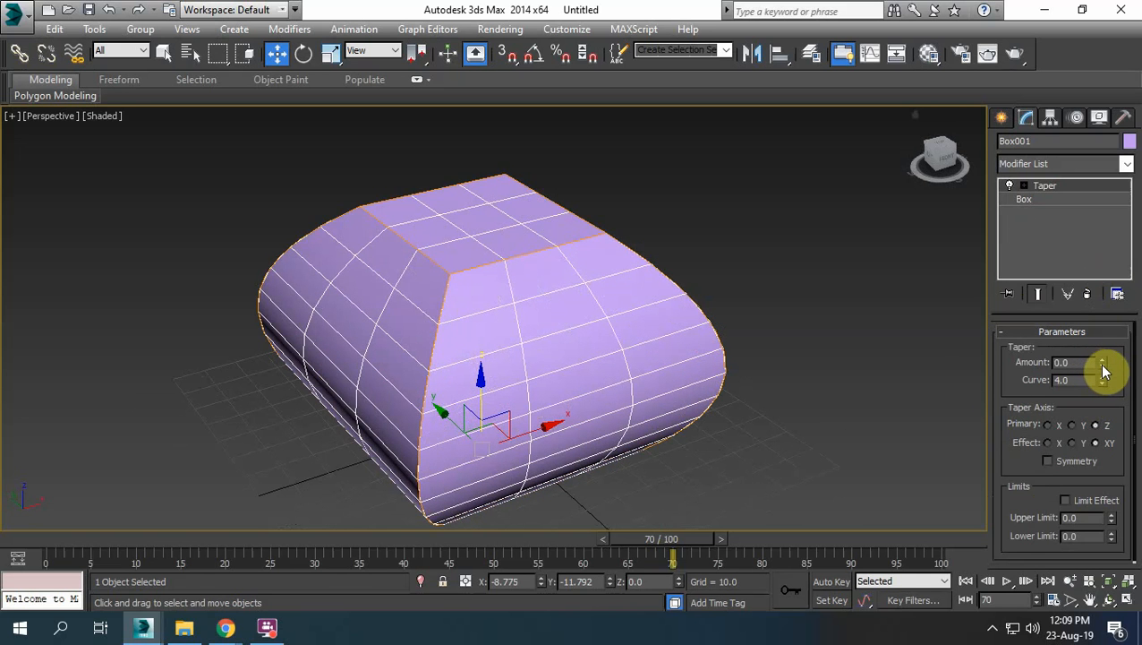
left_click_drag(1086, 364, 899, 361)
type("1")
key("Return")
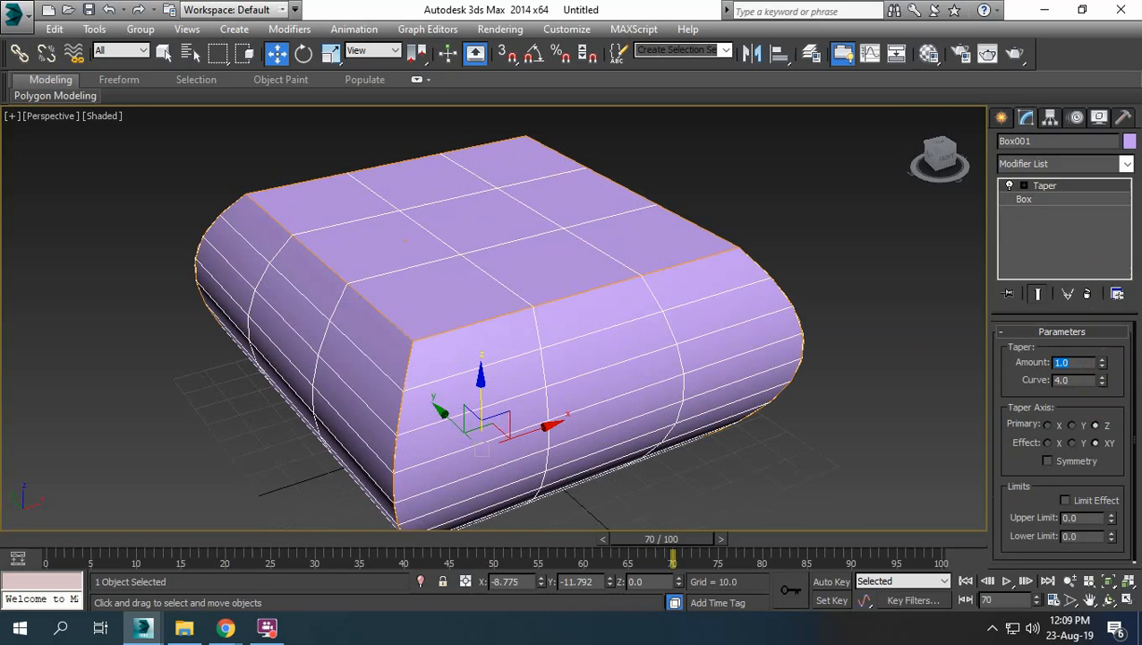
Set the Taper amount to -1.0 so the box narrows to a point, and inspect its shape
left_click_drag(1100, 362, 1089, 535)
double_click(1078, 362)
type("-12")
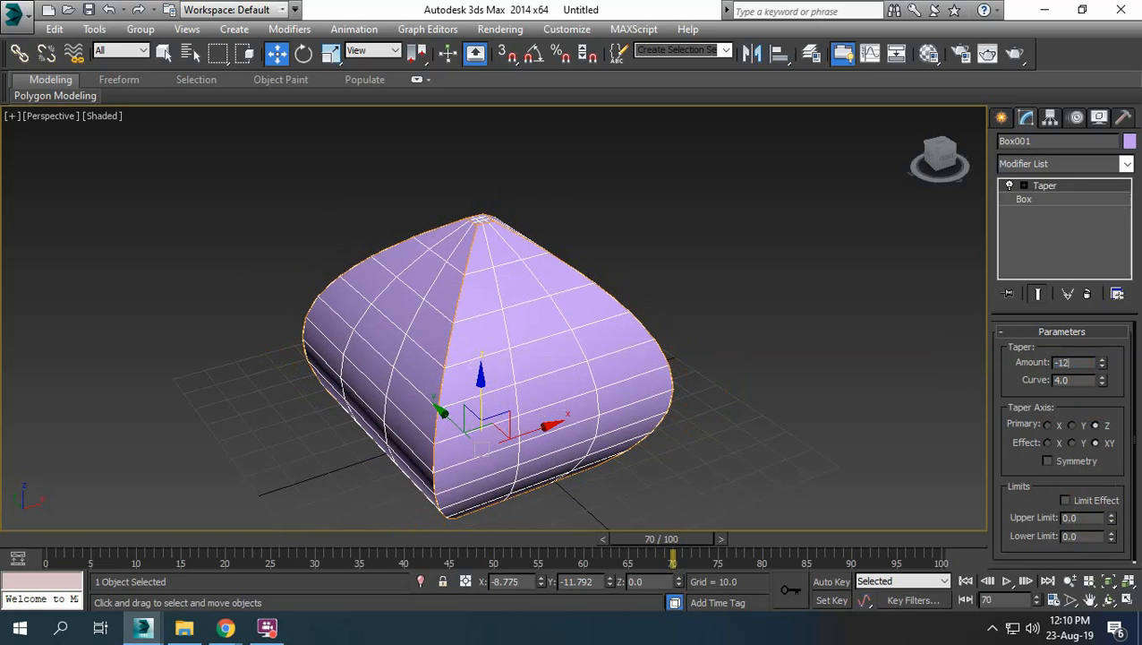
key("BackSpace")
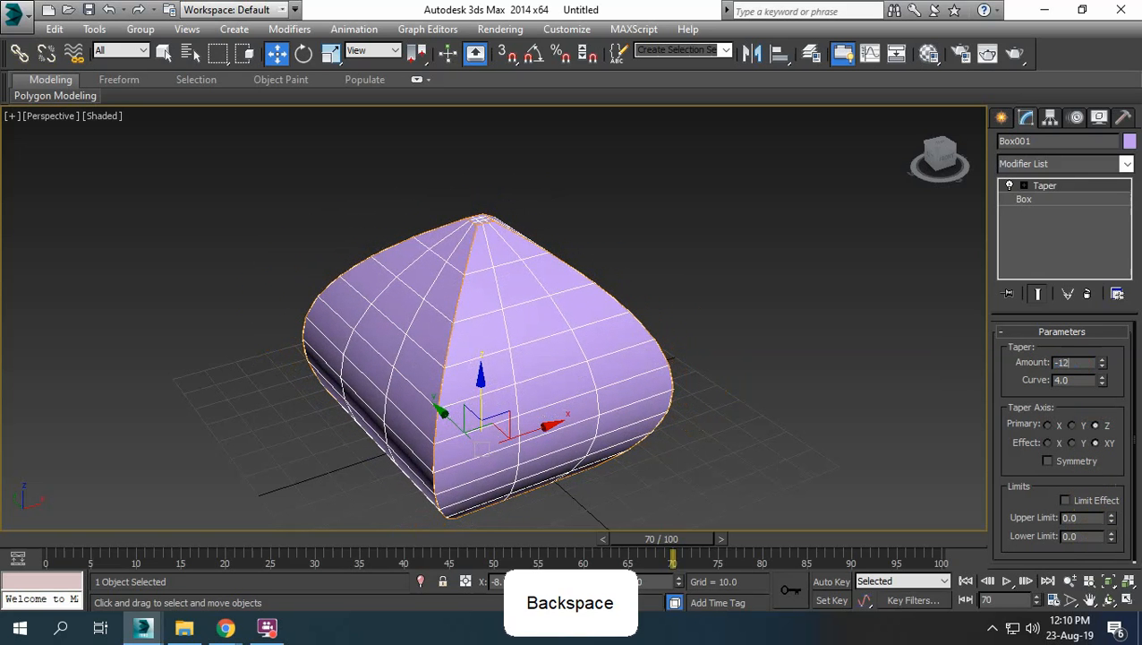
key("Return")
middle_click_drag(638, 326, 650, 265, "alt")
left_click(641, 426)
middle_click_drag(610, 382, 607, 451, "alt")
left_click(553, 353)
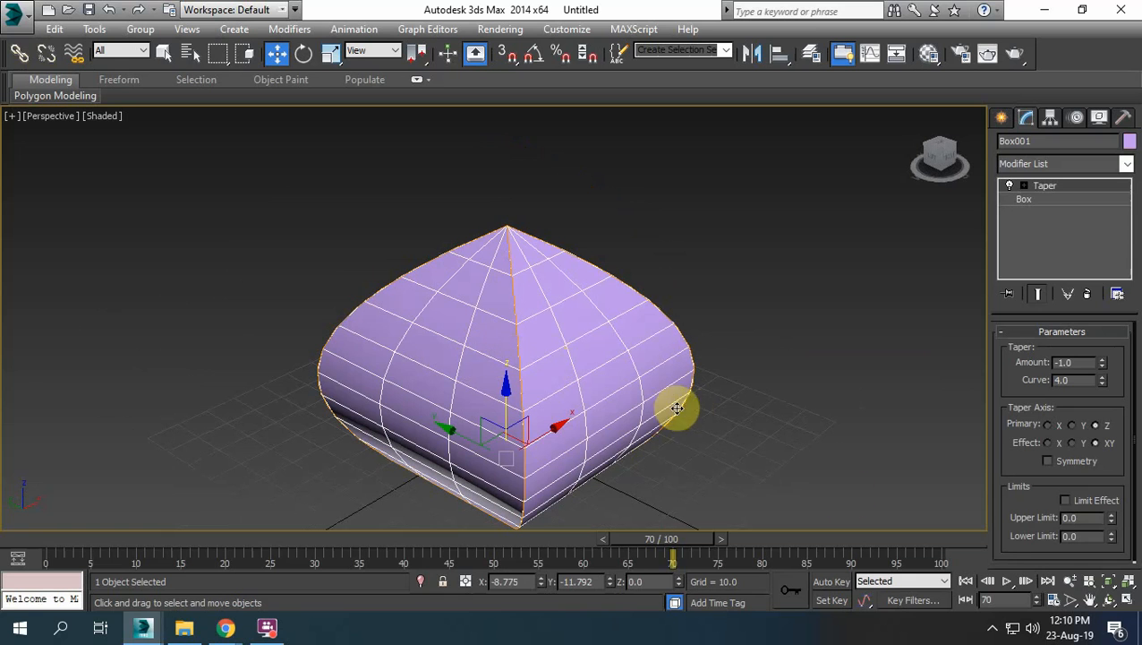
Delete the tapered box from the scene
left_click_drag(1100, 408, 1104, 379)
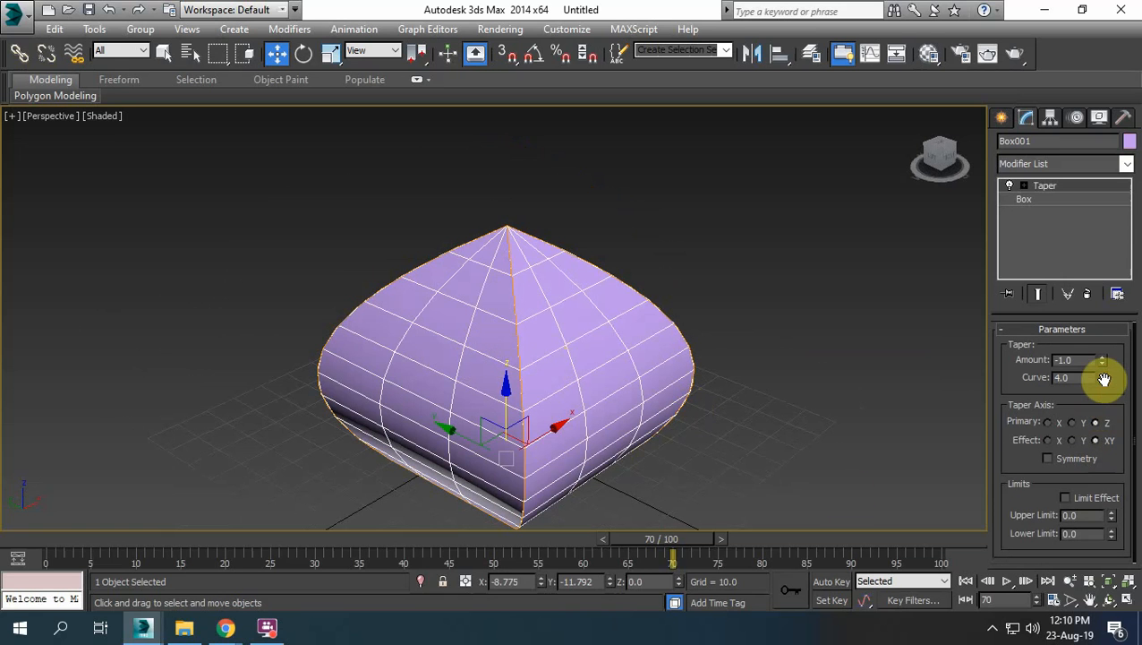
left_click(518, 346)
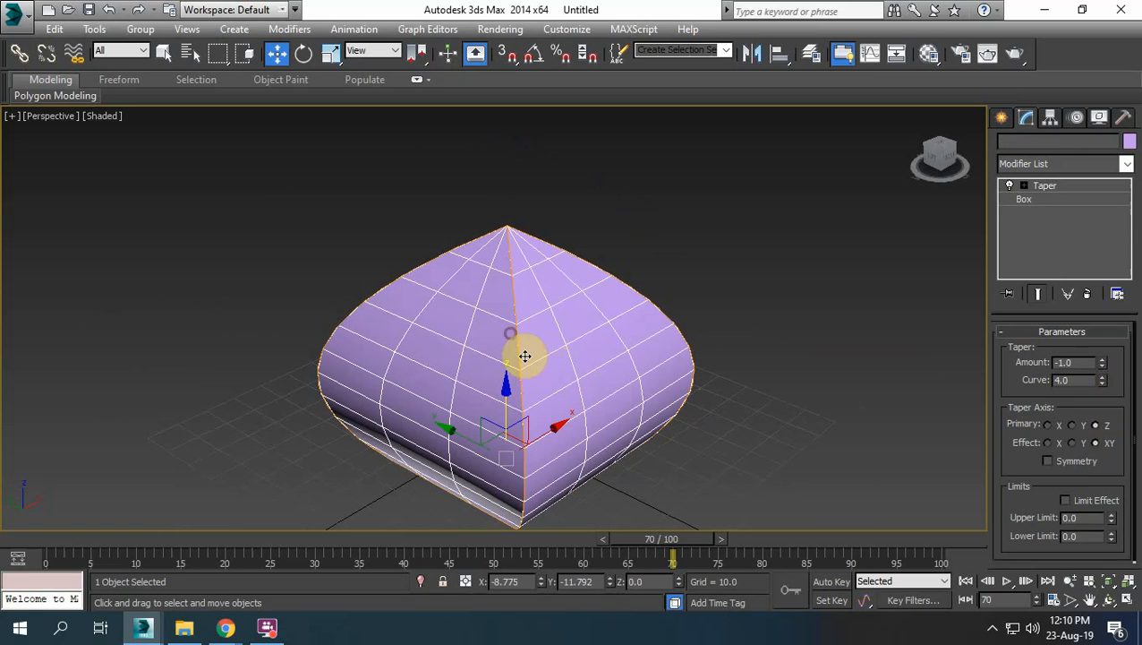
left_click(1051, 186)
key("Delete")
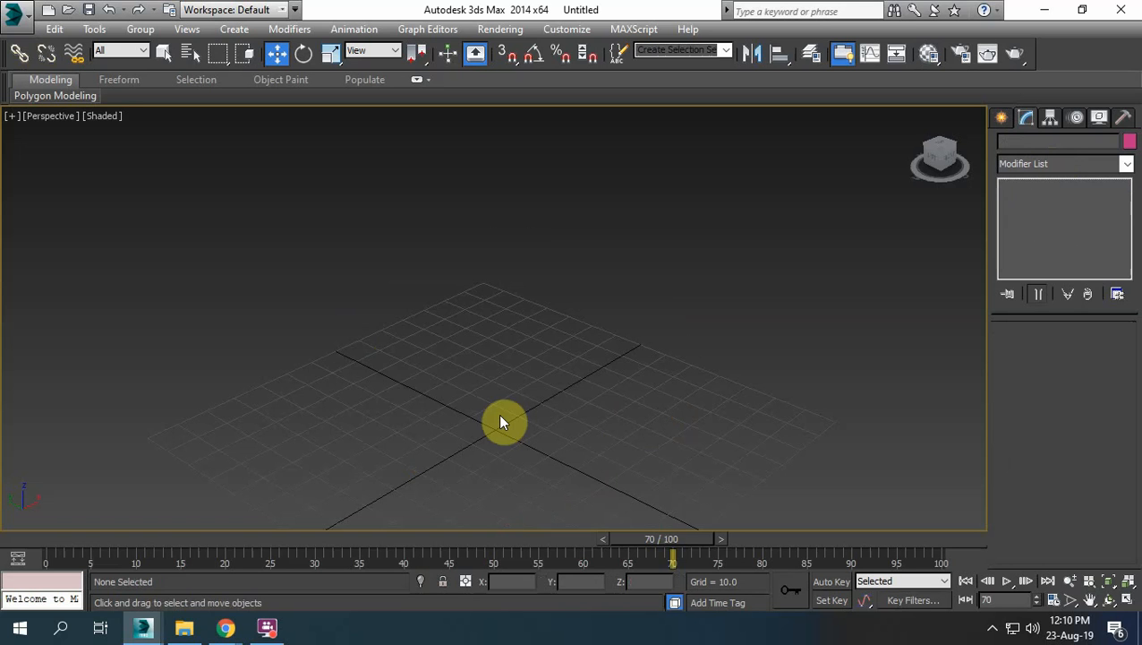
scroll(578, 425, "down", 3)
middle_click_drag(576, 458, 570, 512, "alt")
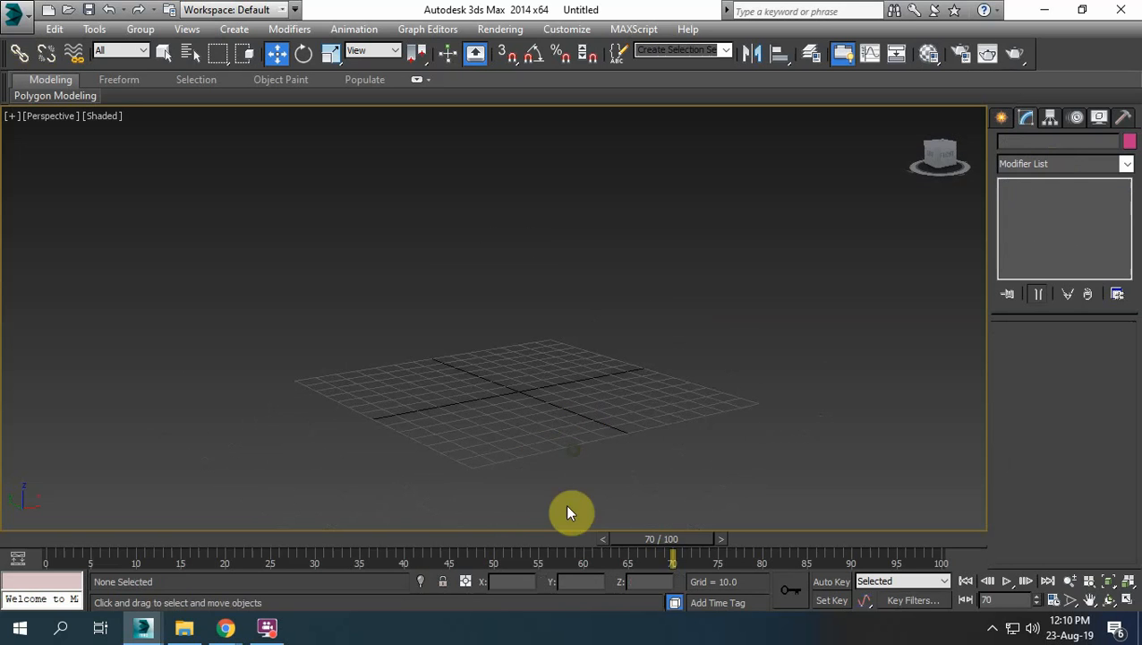
left_click(273, 628)
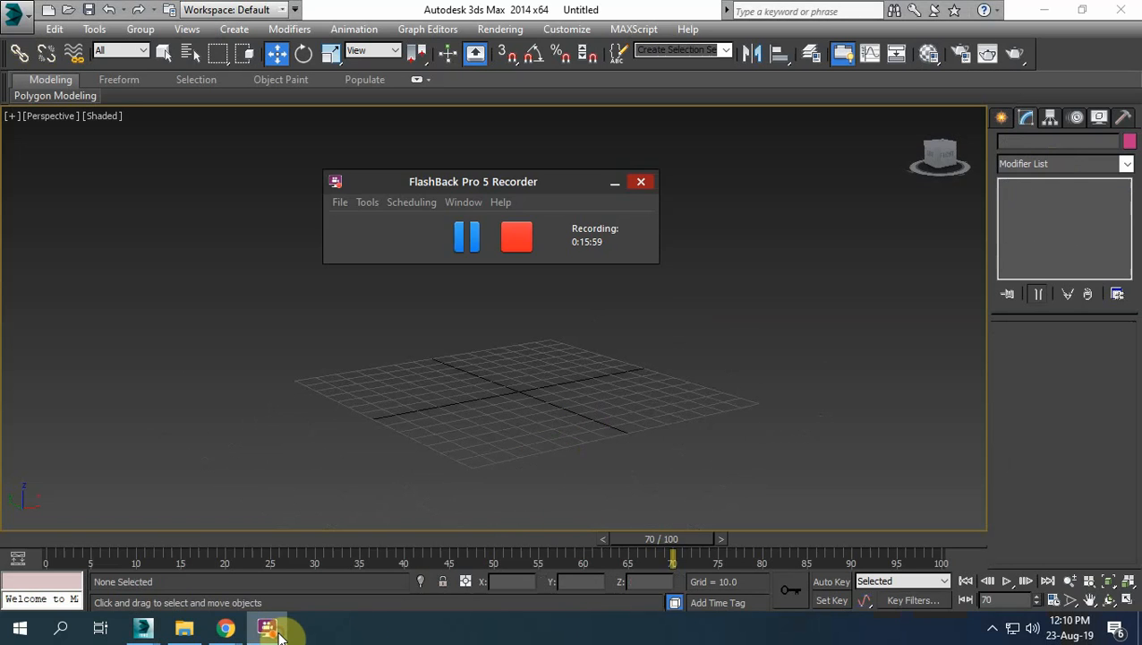
left_click(469, 243)
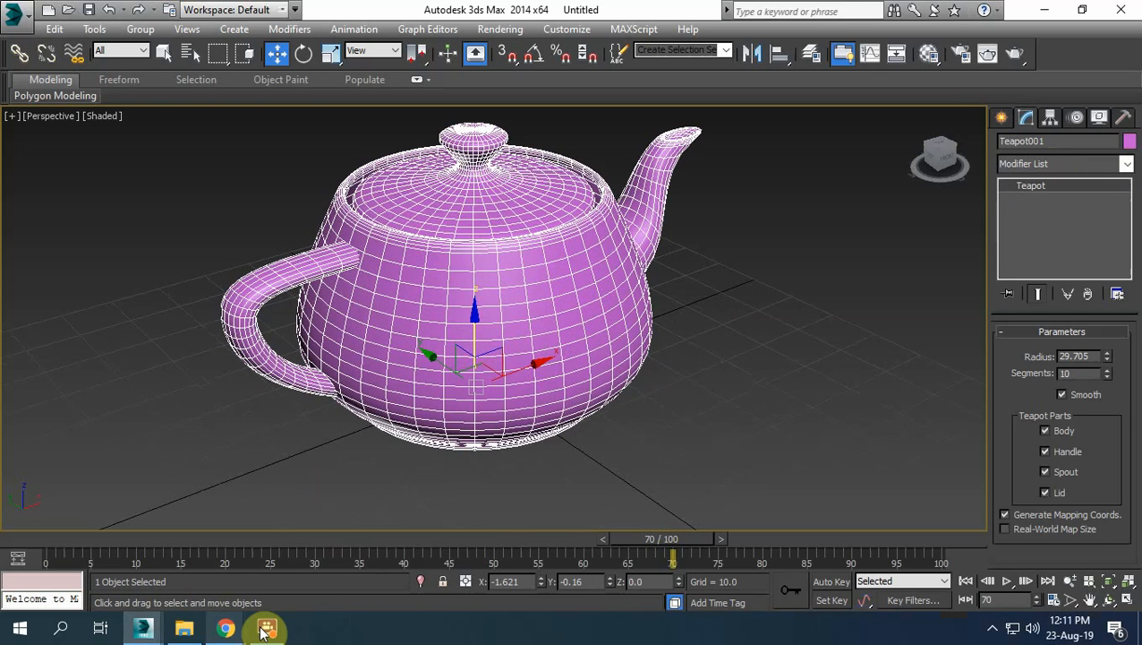
left_click(268, 628)
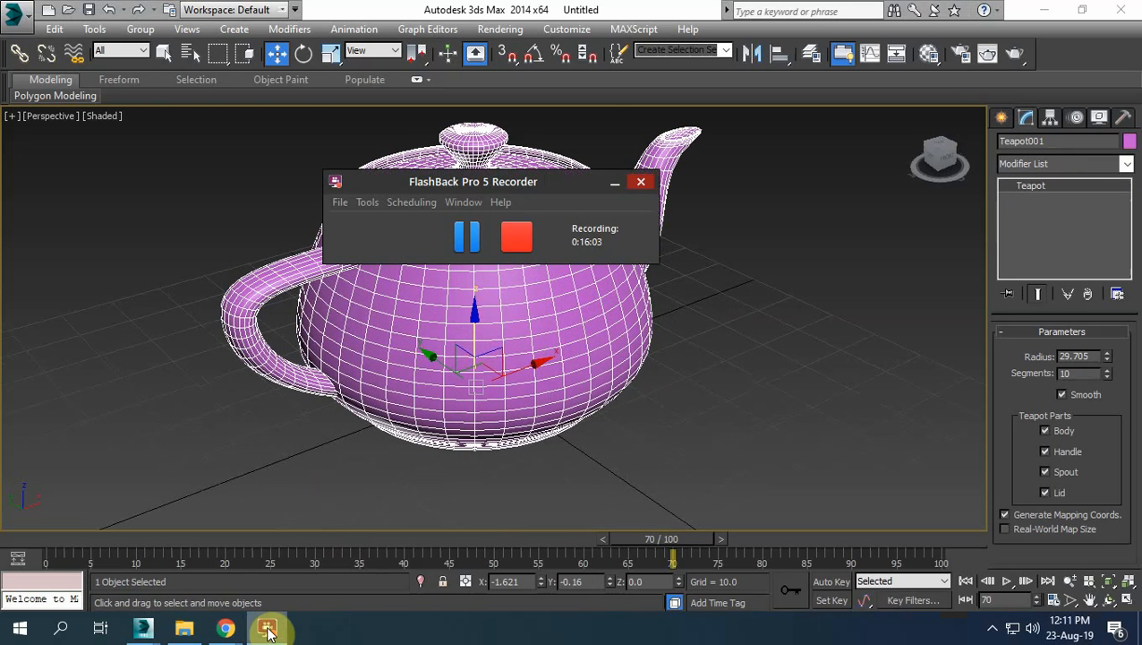
left_click(587, 7)
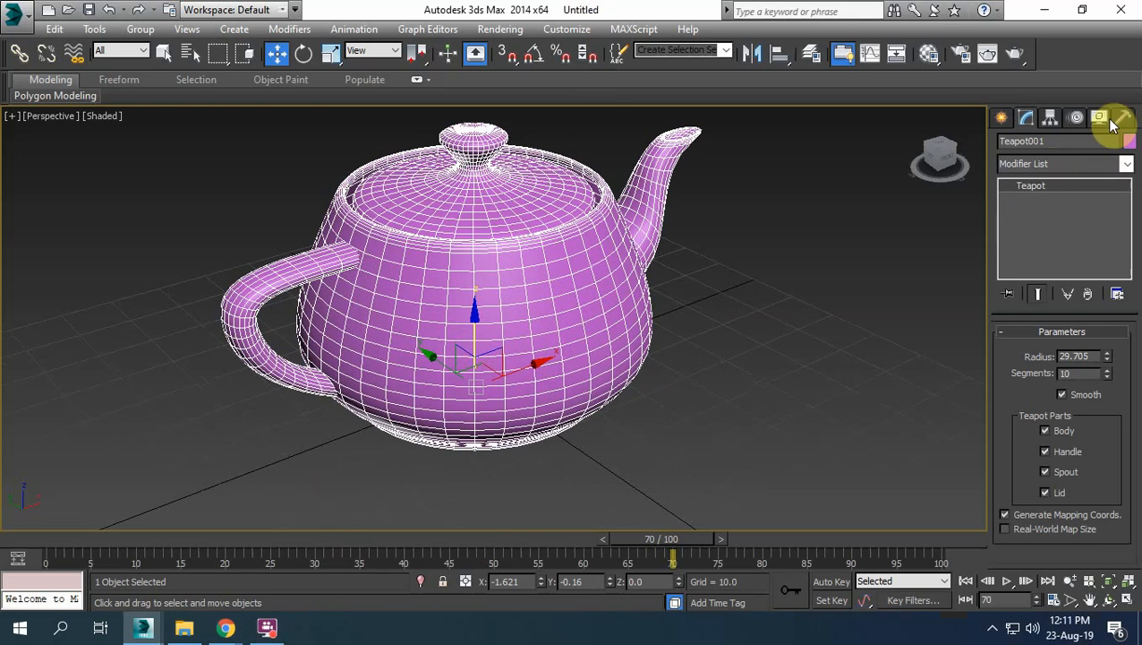
Apply a Melt modifier to the teapot and try out its melt amount
left_click(1041, 163)
key("m")
key("m")
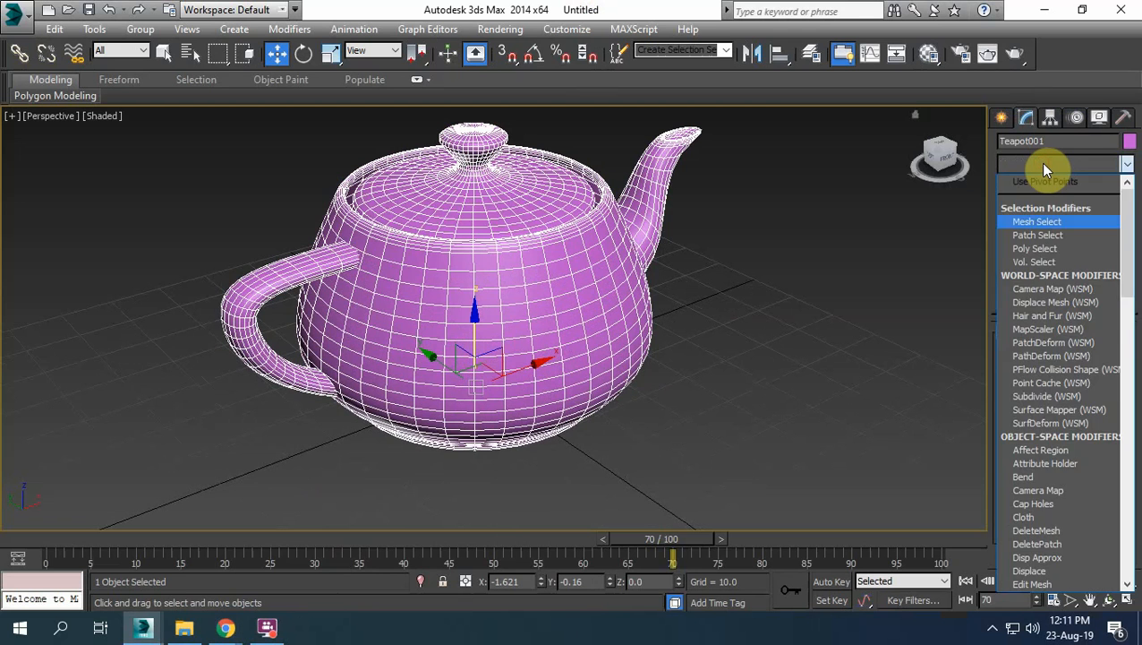
key("m")
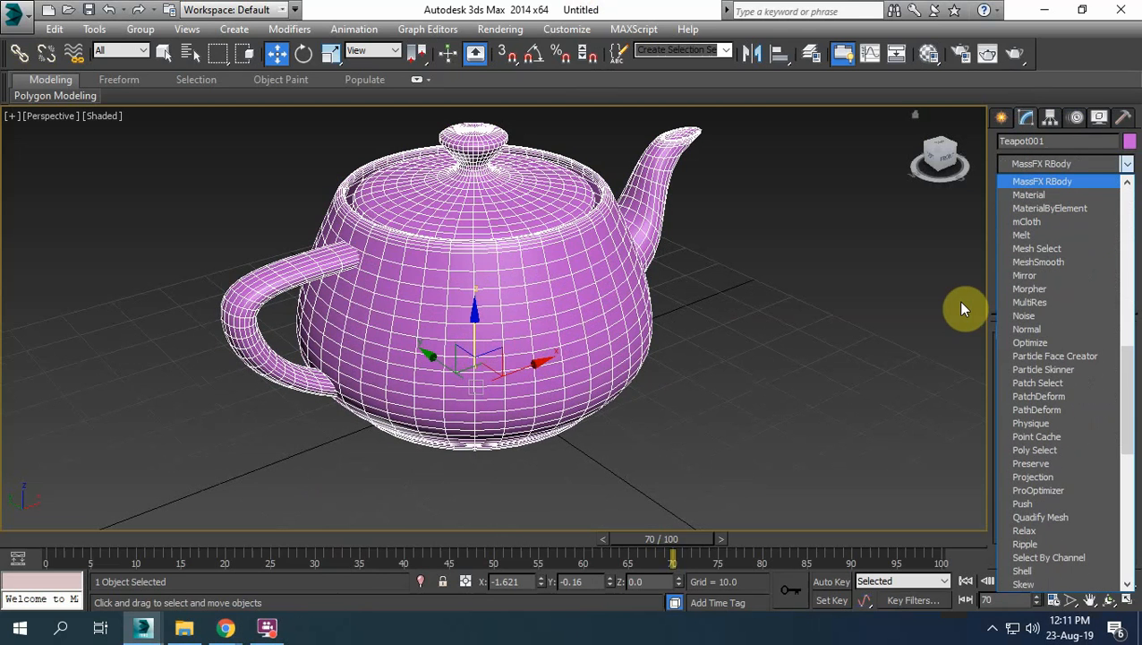
left_click(1028, 238)
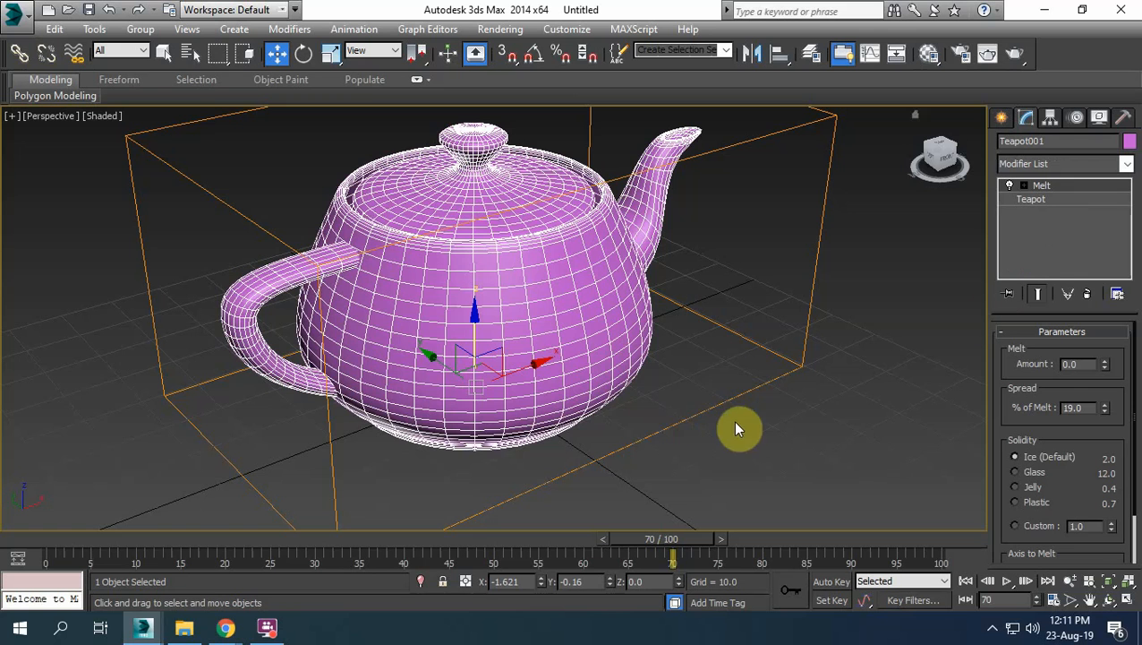
middle_click_drag(726, 422, 556, 388, "alt")
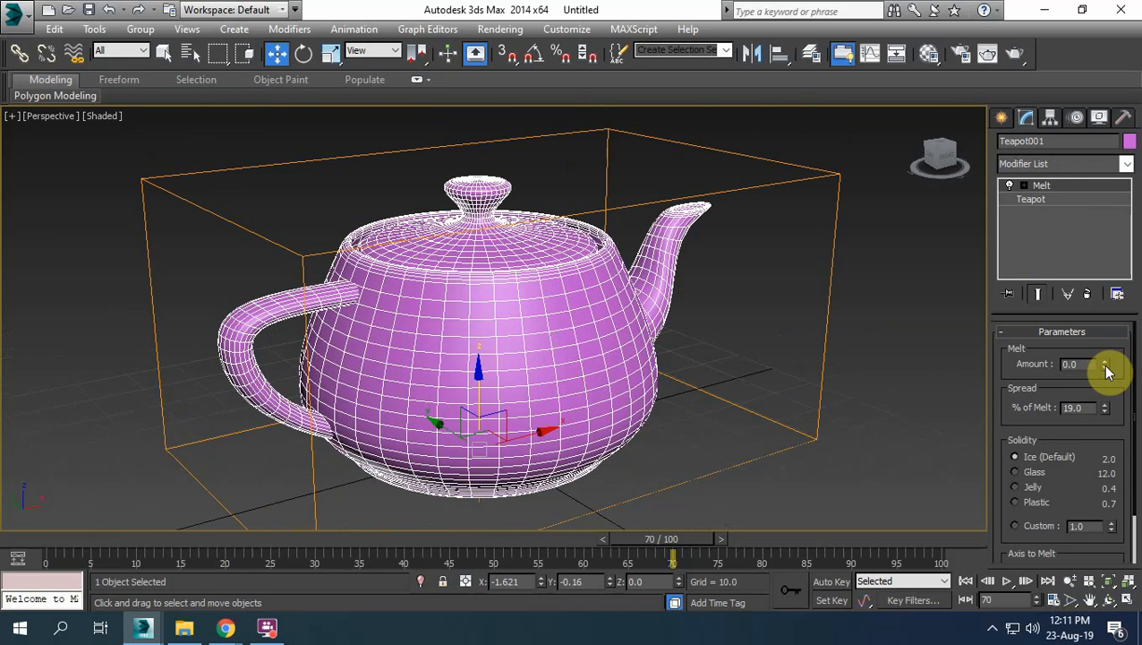
left_click_drag(1108, 370, 1018, 347)
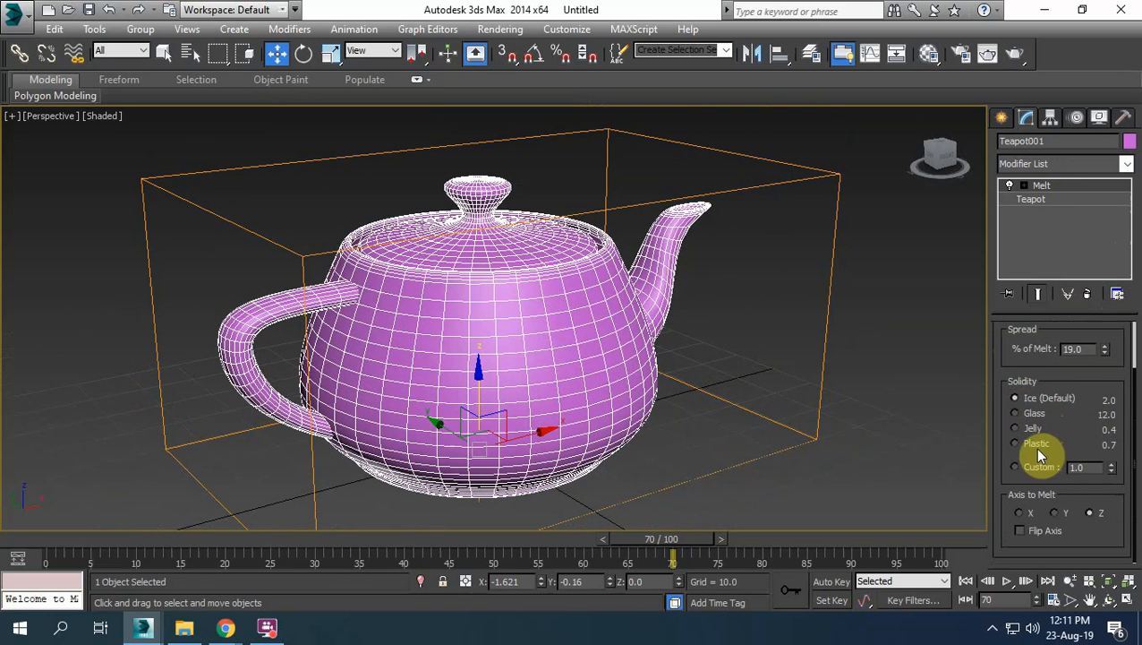
Try the Melt modifier's Glass solidity, set the solidity to Plastic, and test the melt amount again
left_click(1031, 411)
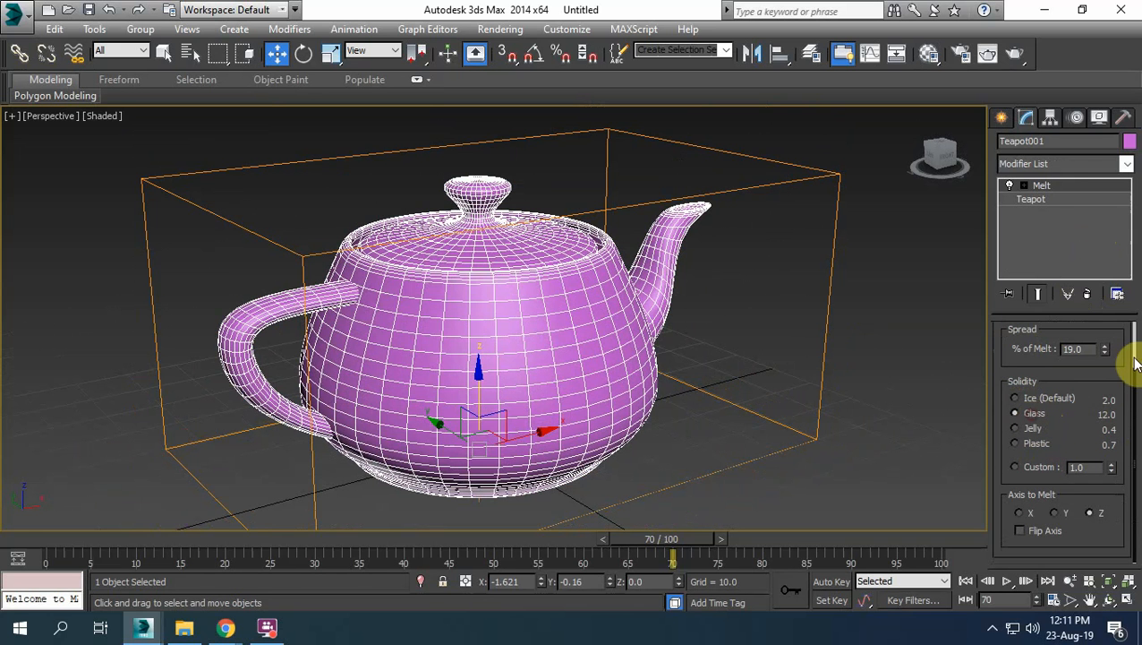
left_click_drag(1116, 326, 1075, 476)
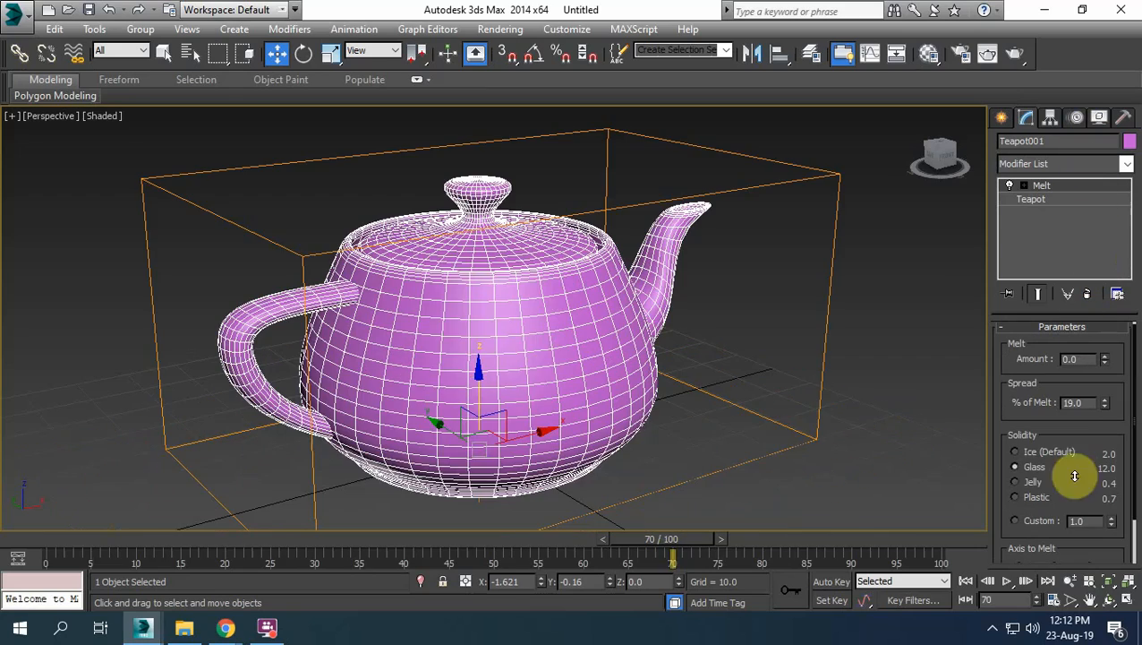
left_click(1027, 498)
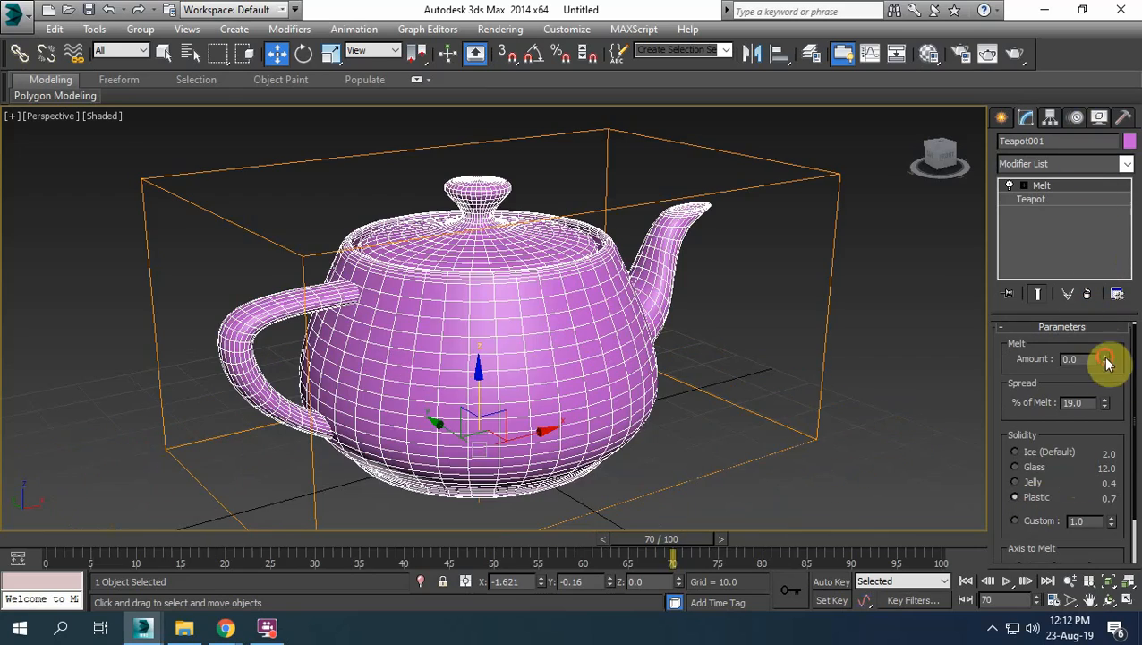
left_click_drag(1106, 359, 1100, 416)
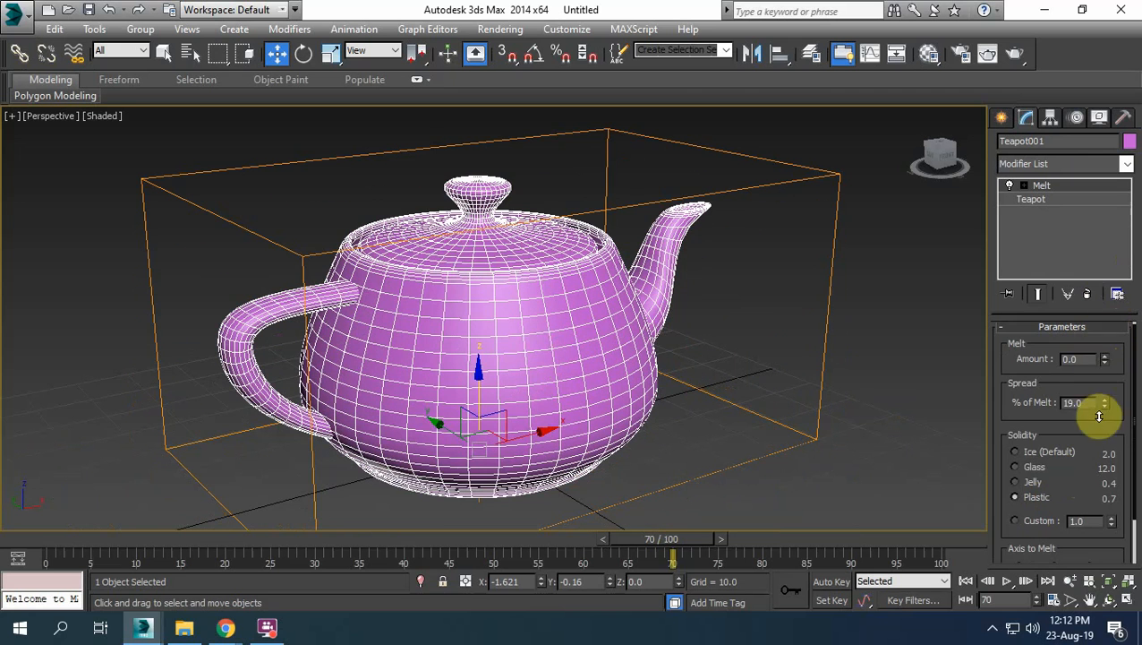
scroll(1088, 420, "down", 2)
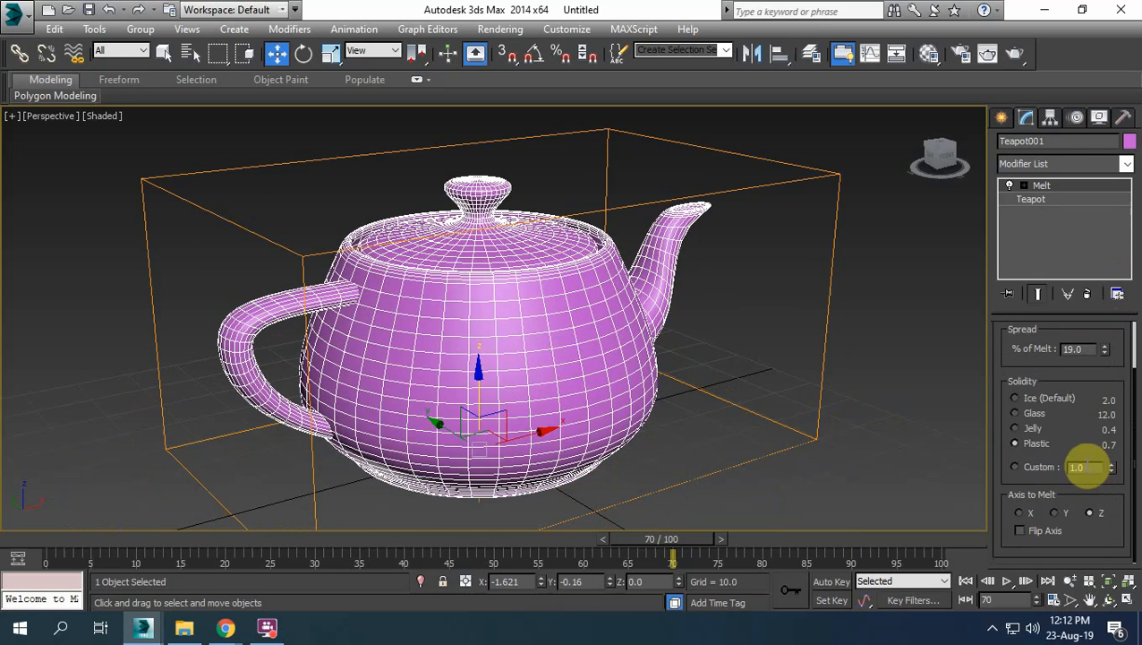
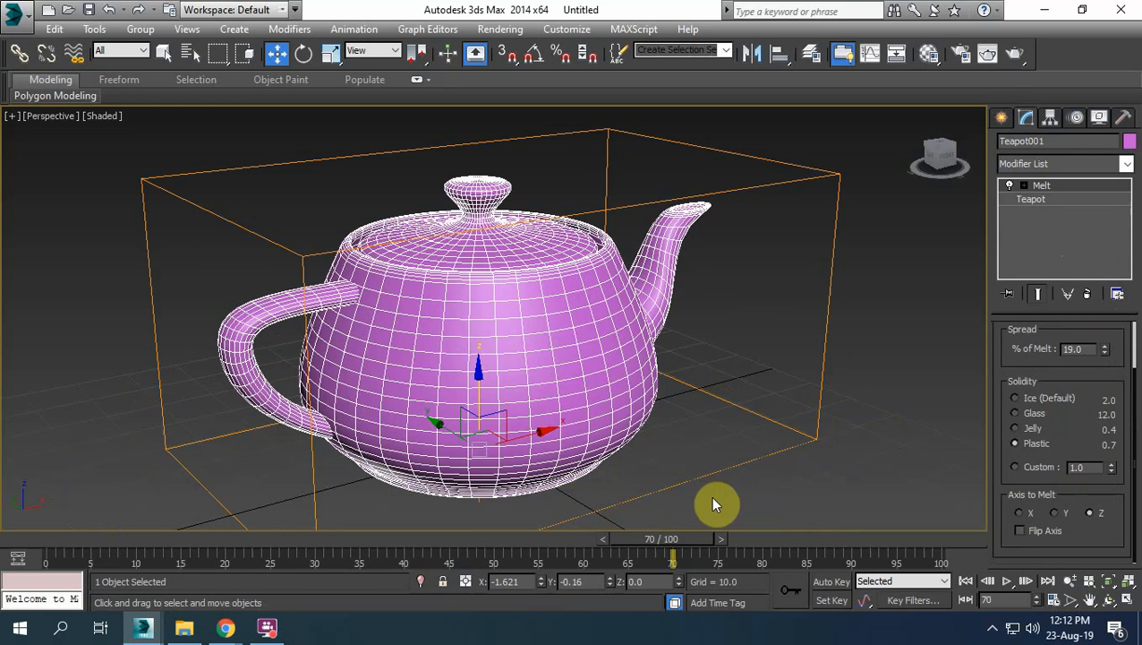
key("F2")
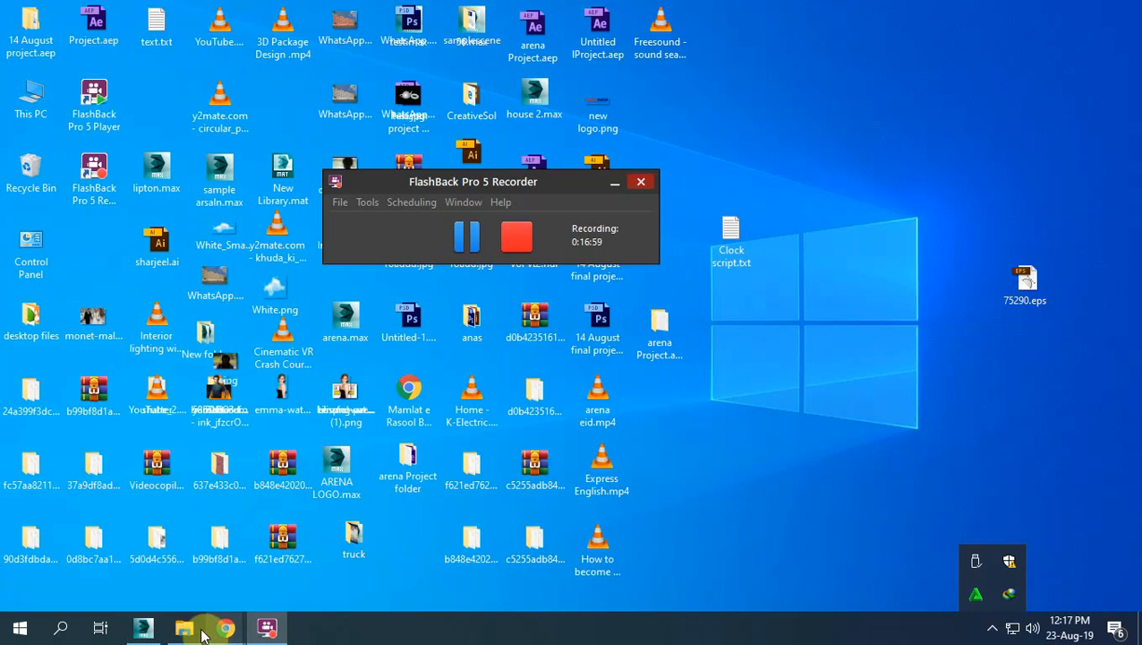
Switch to File Explorer, look through the final images folder inside head > textured, and return to the head folder
left_click(184, 628)
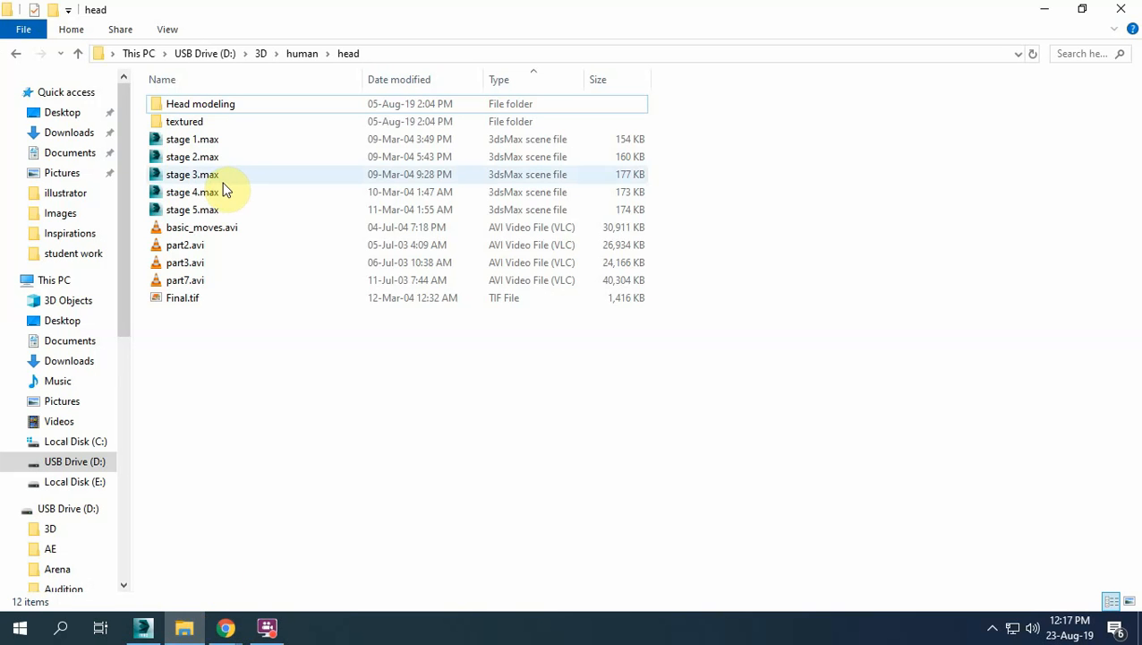
double_click(191, 125)
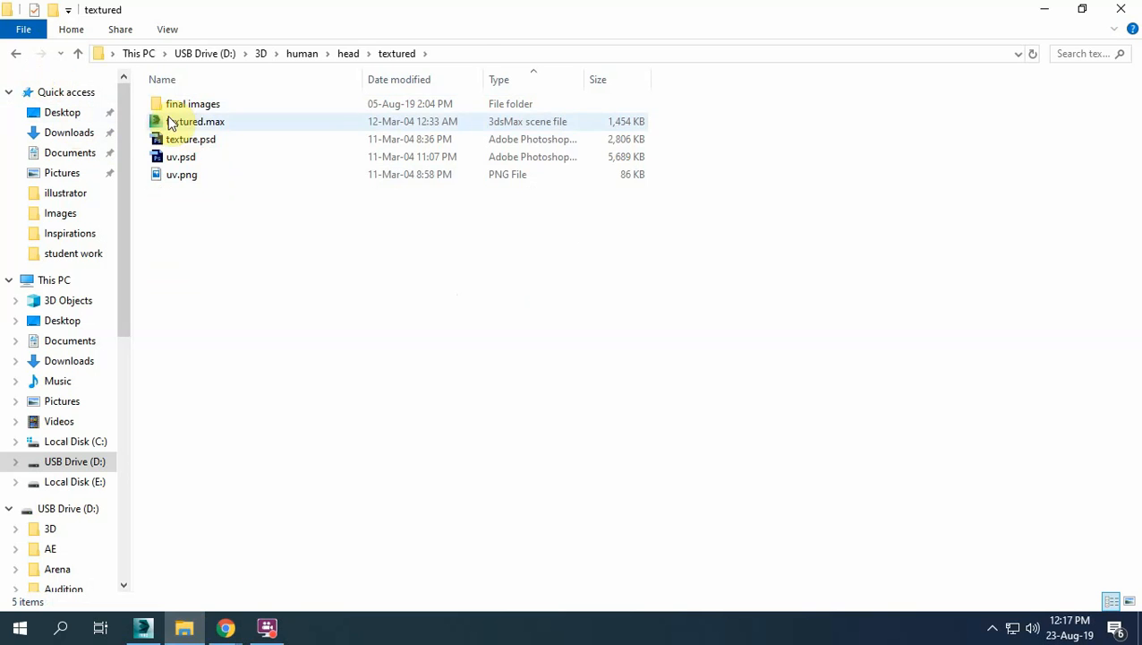
double_click(176, 105)
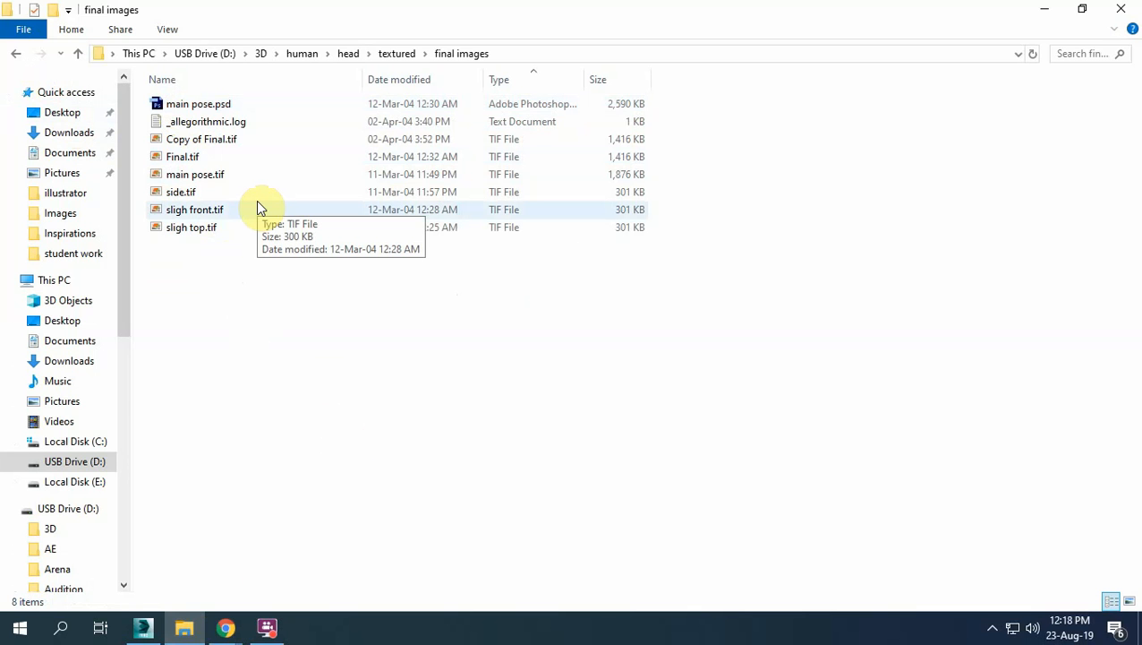
key("BackSpace")
key("BackSpace")
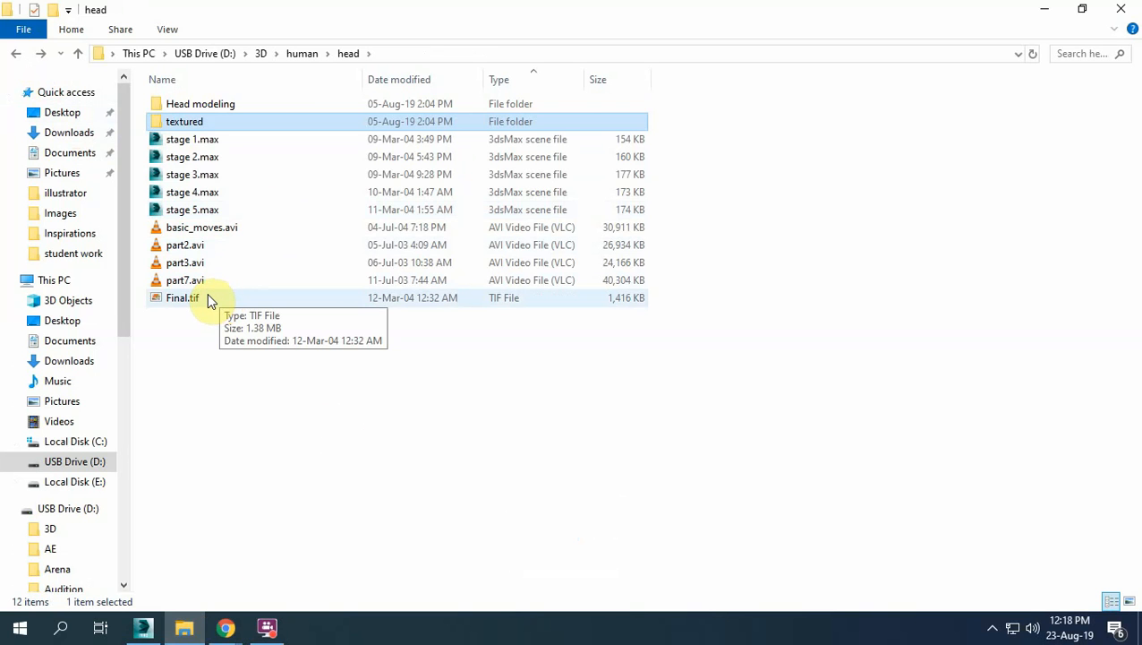
Open main pose.psd from the textured > final images folder in Photoshop
double_click(184, 123)
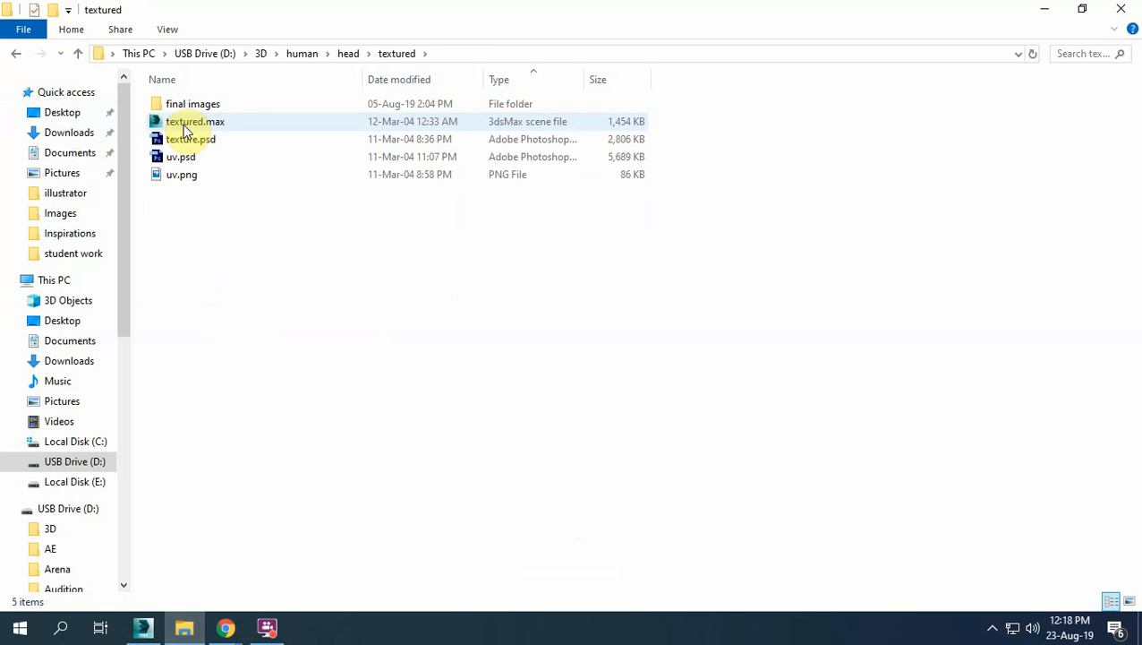
double_click(196, 104)
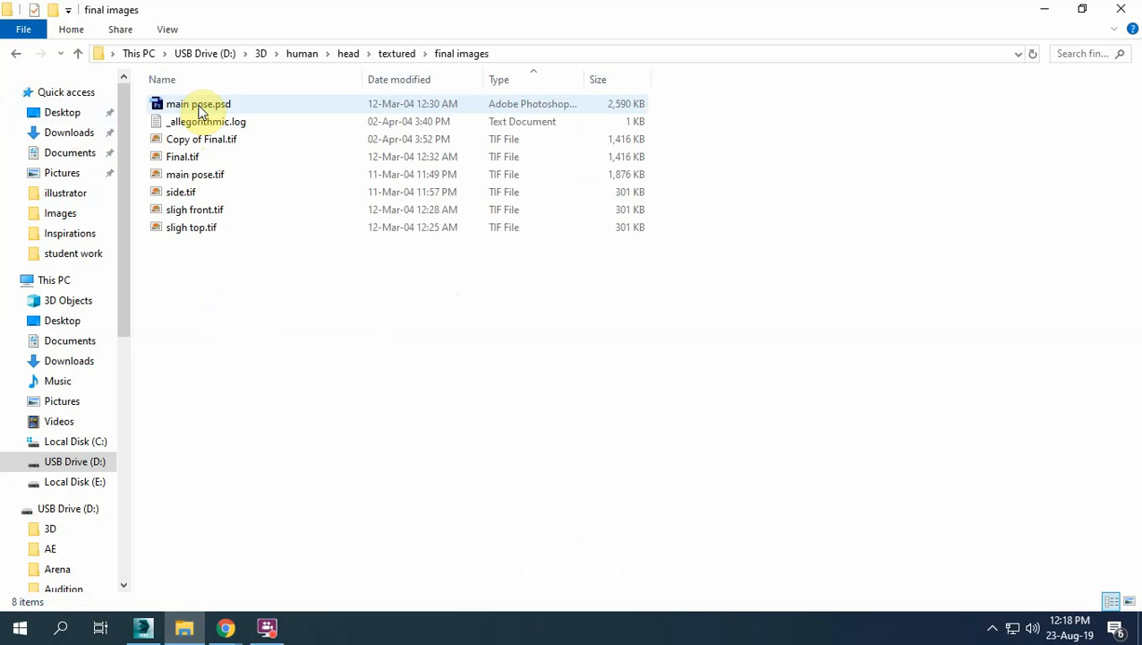
double_click(201, 106)
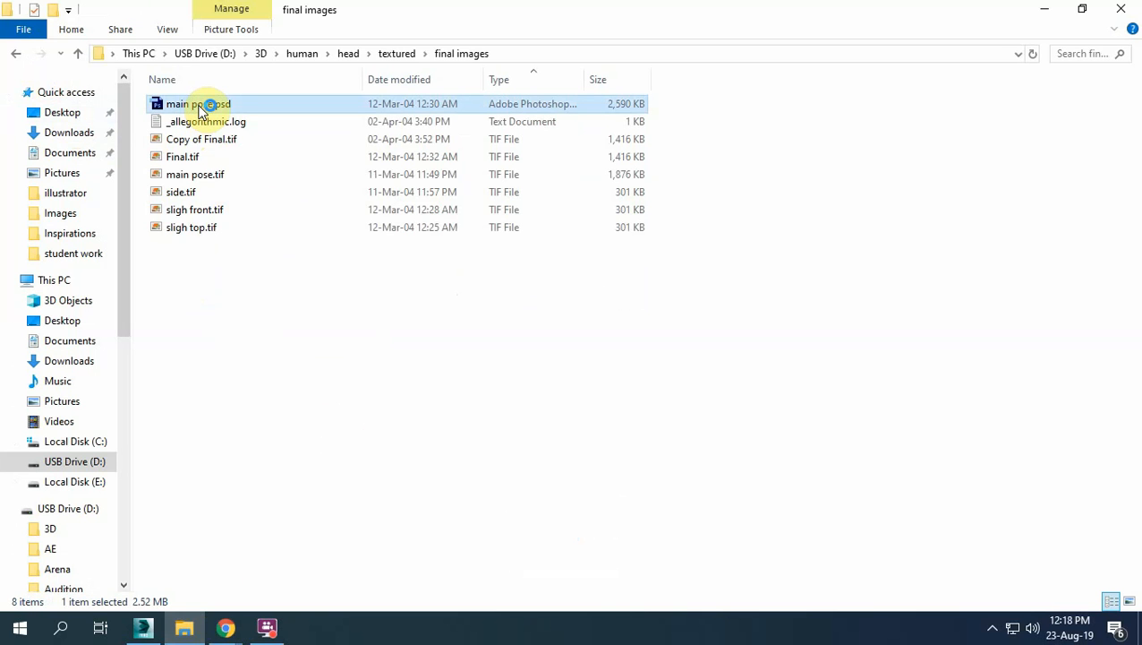
left_click(267, 627)
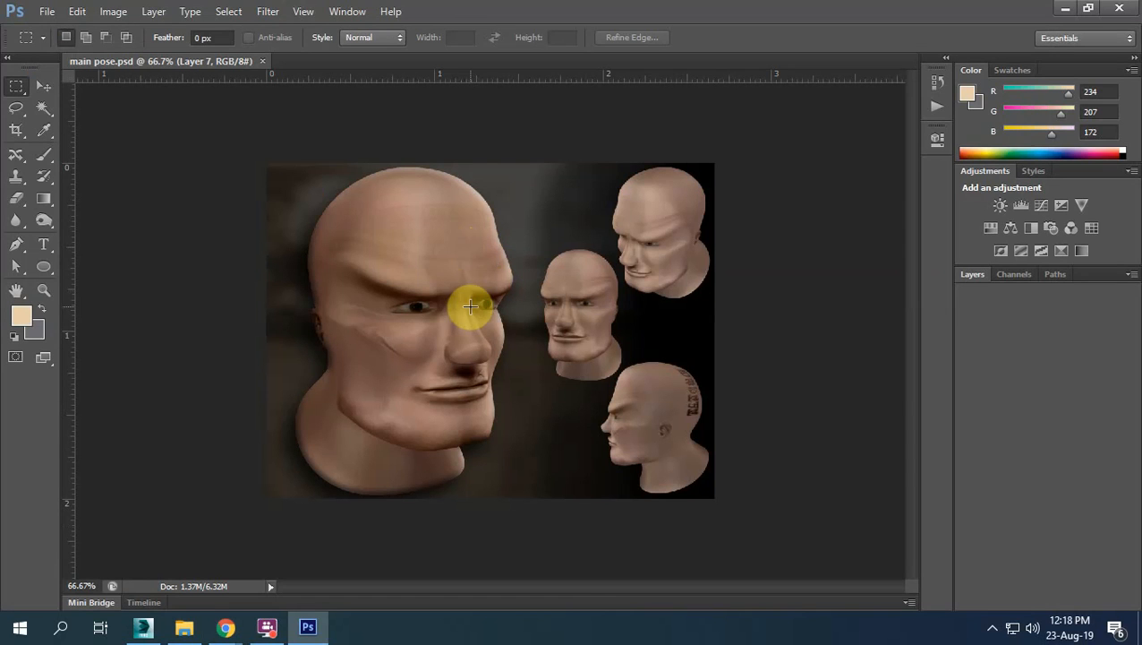
Activate the Move tool and display the layers of main pose.psd
left_click(43, 85)
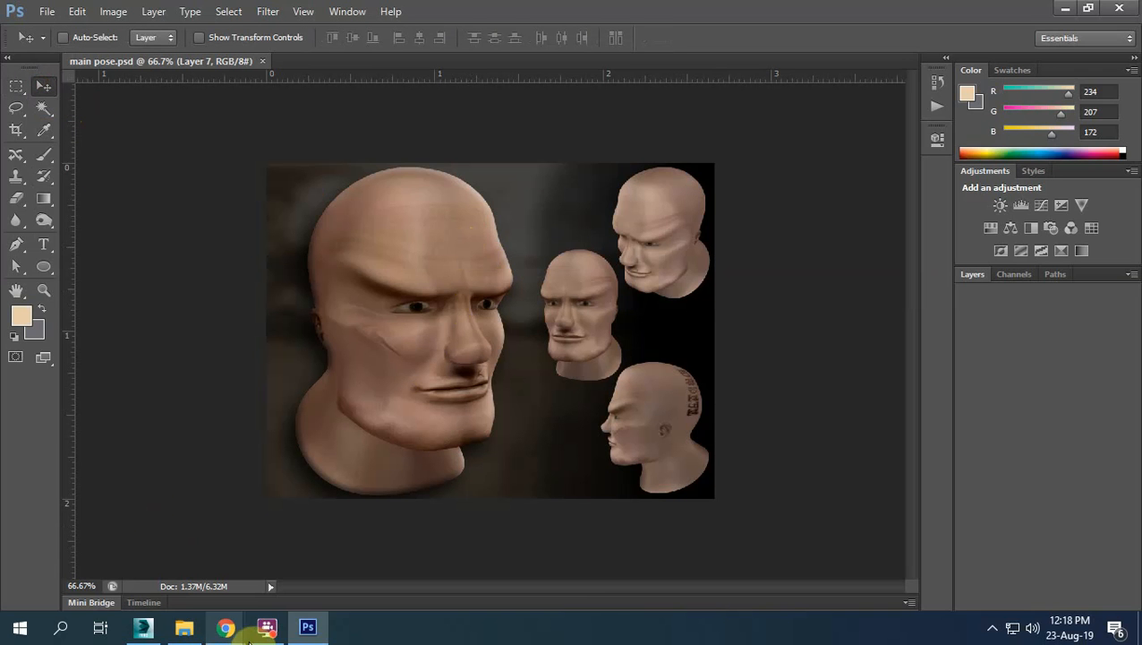
left_click(267, 627)
left_click(464, 8)
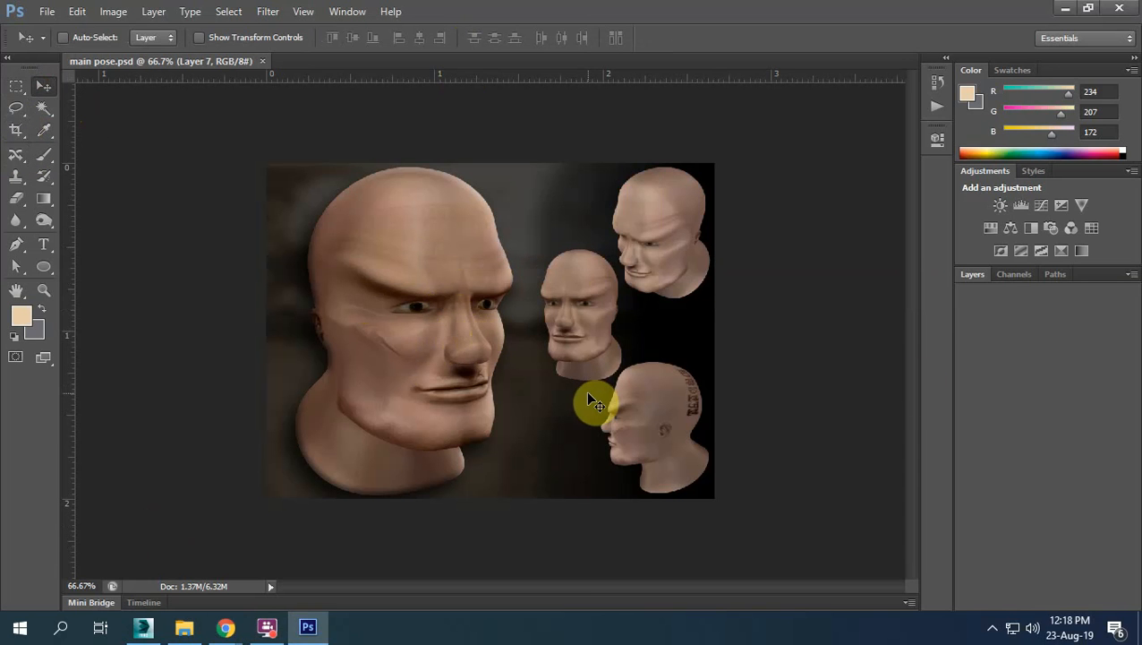
left_click(974, 275)
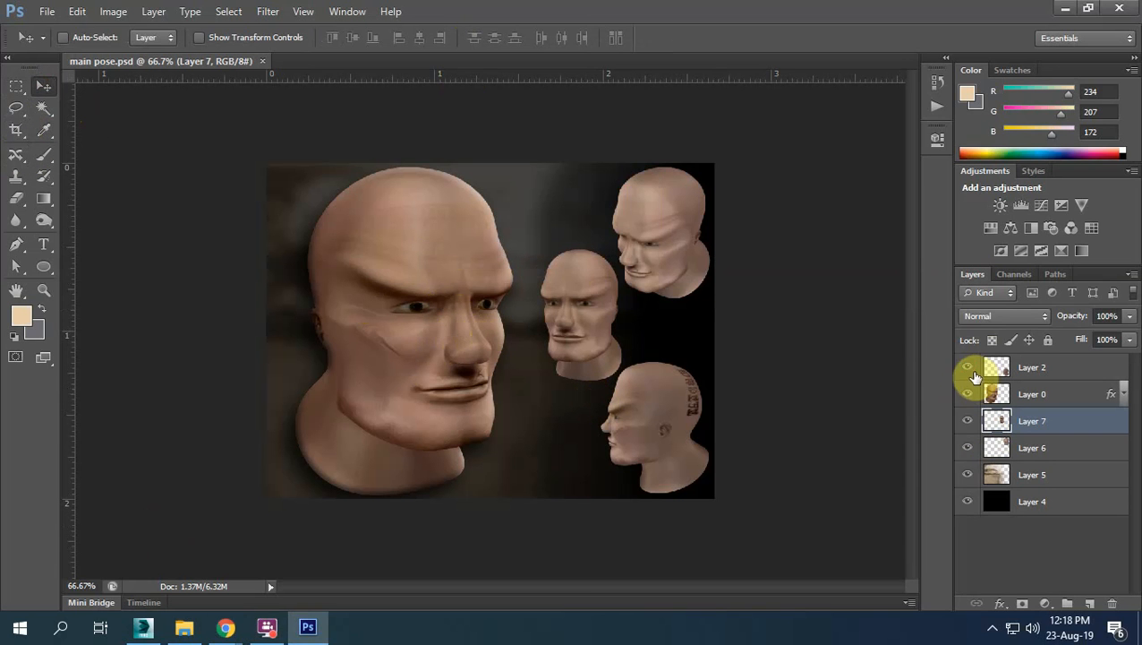
Hide all six layers, and turn them back on one by one from Layer 4 up to Layer 2 to show the composition
left_click_drag(975, 376, 968, 591)
left_click(968, 504)
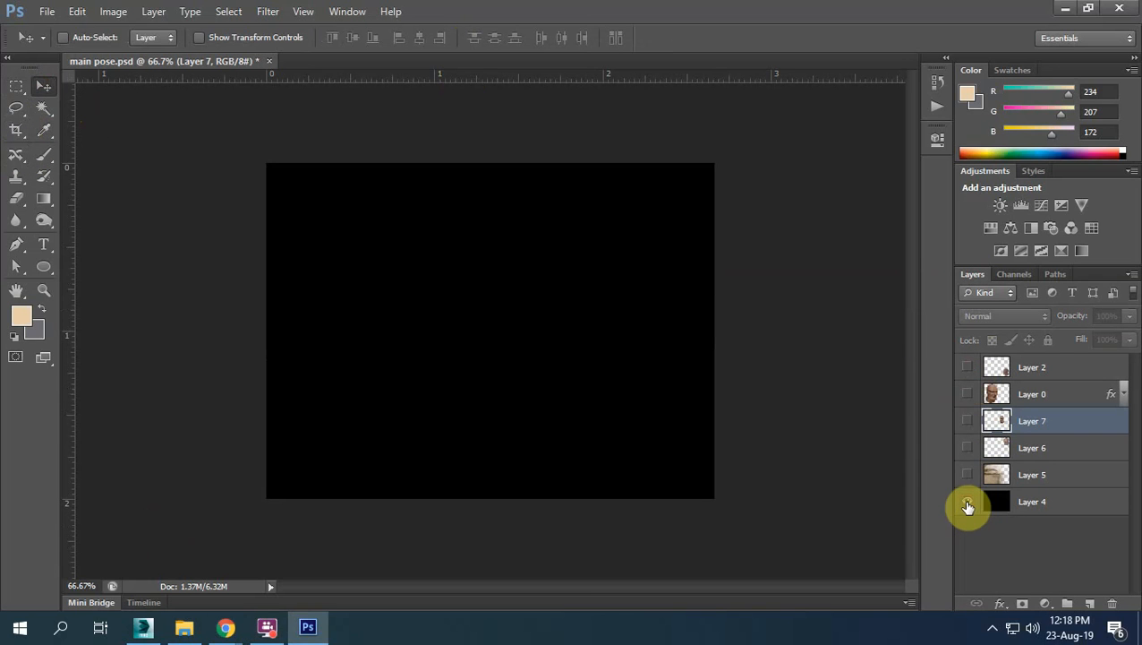
left_click(966, 475)
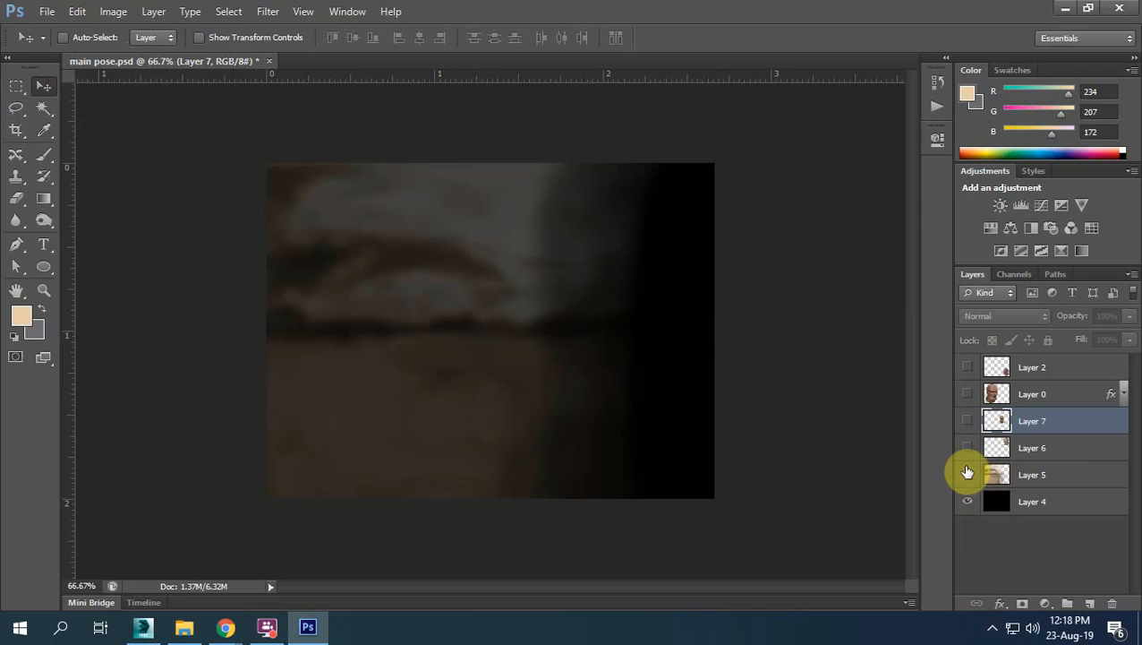
left_click(967, 447)
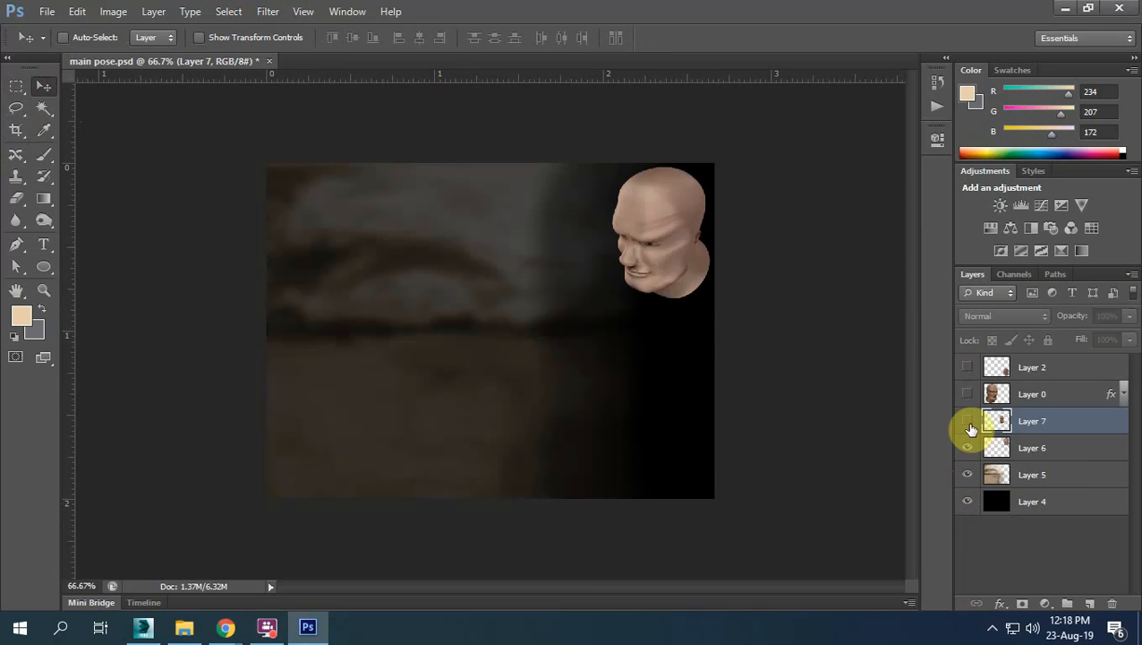
left_click(967, 423)
left_click(967, 394)
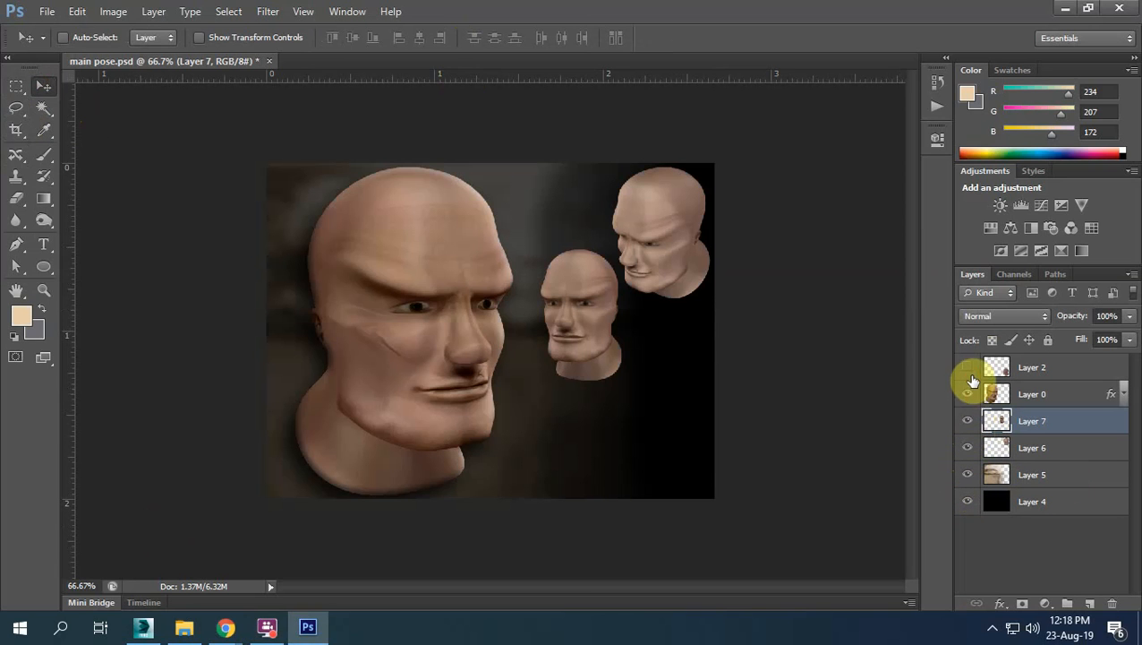
left_click(967, 367)
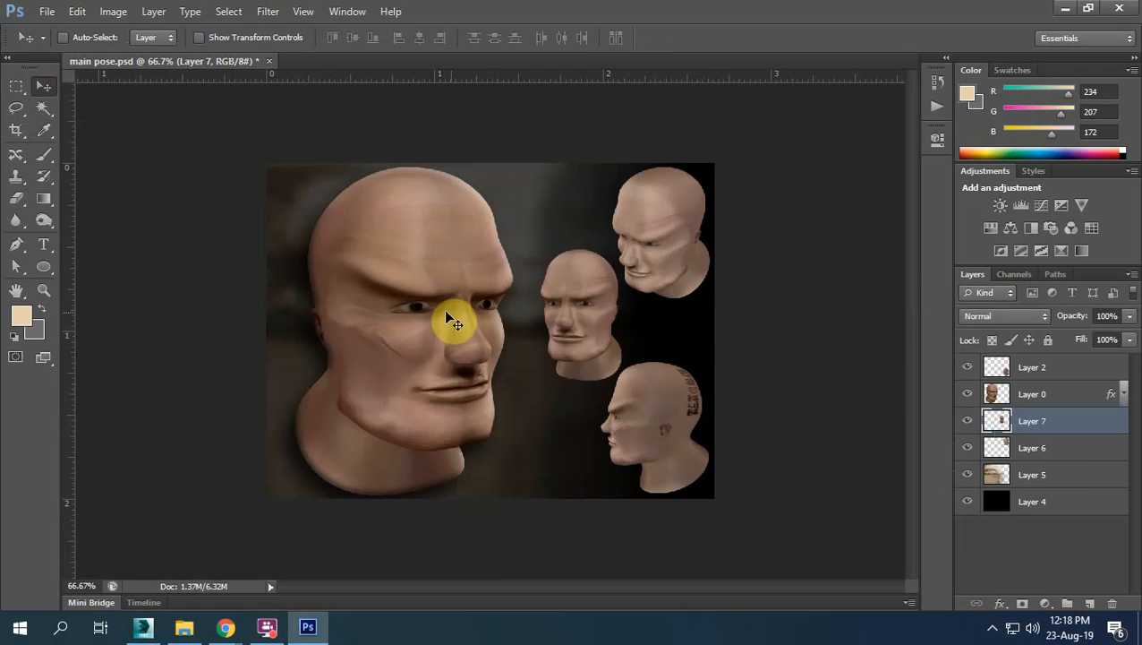
Zoom in to 200% on the large head and examine the details around its eyes, nose and cheek scar
key("ctrl+space")
left_click(421, 309, "ctrl")
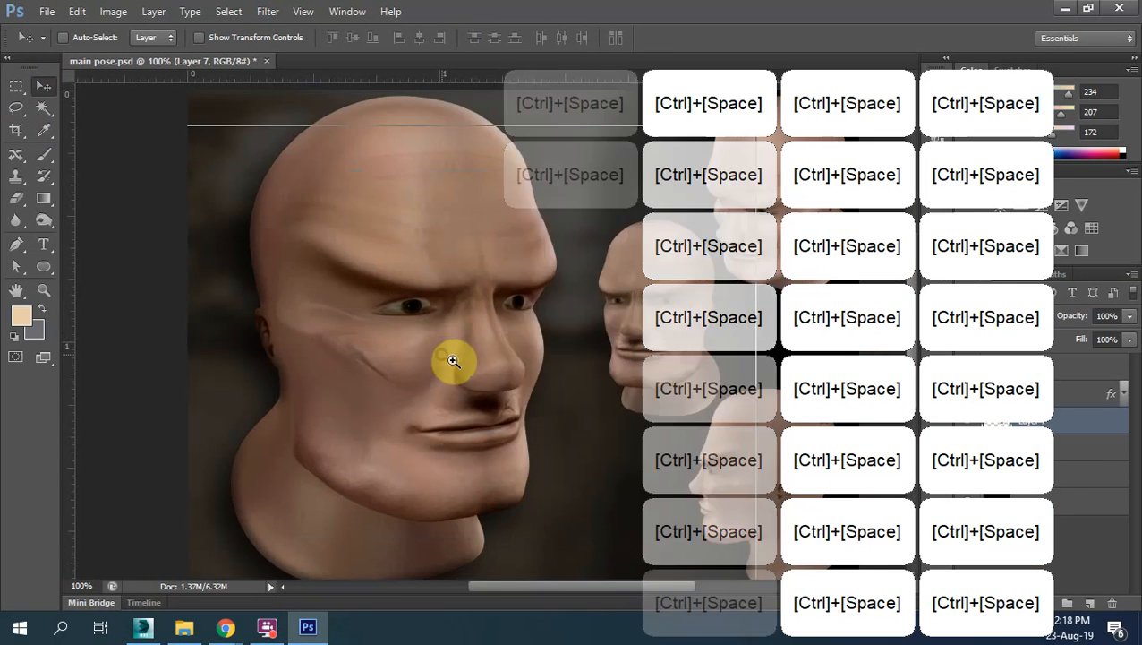
left_click(451, 362, "ctrl")
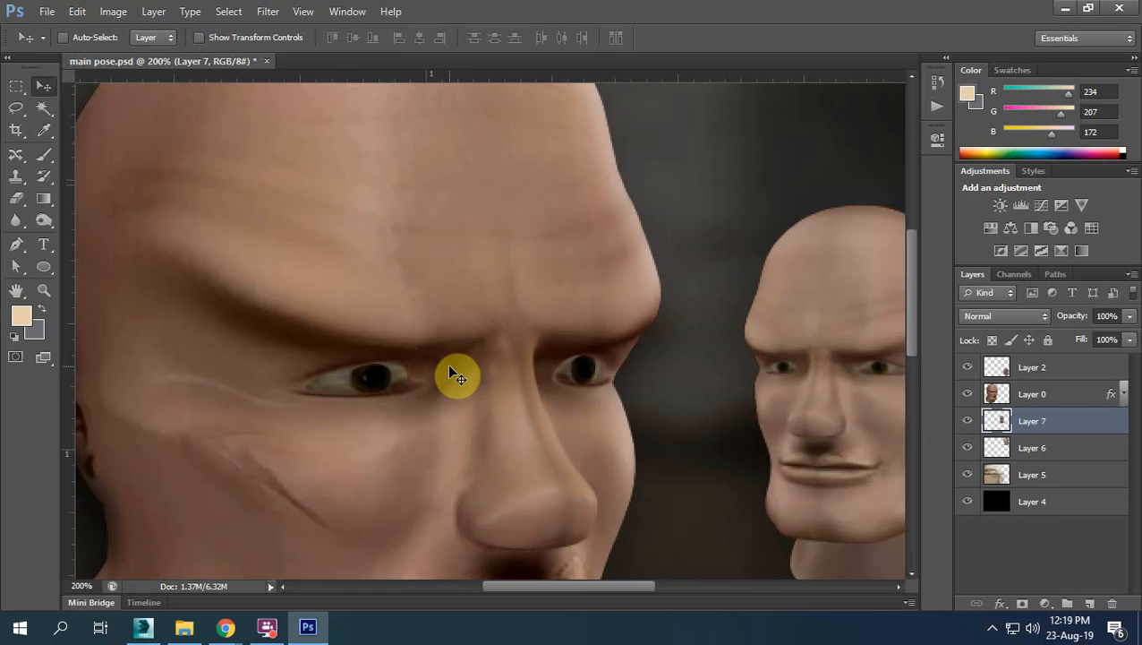
left_click_drag(479, 453, 510, 456)
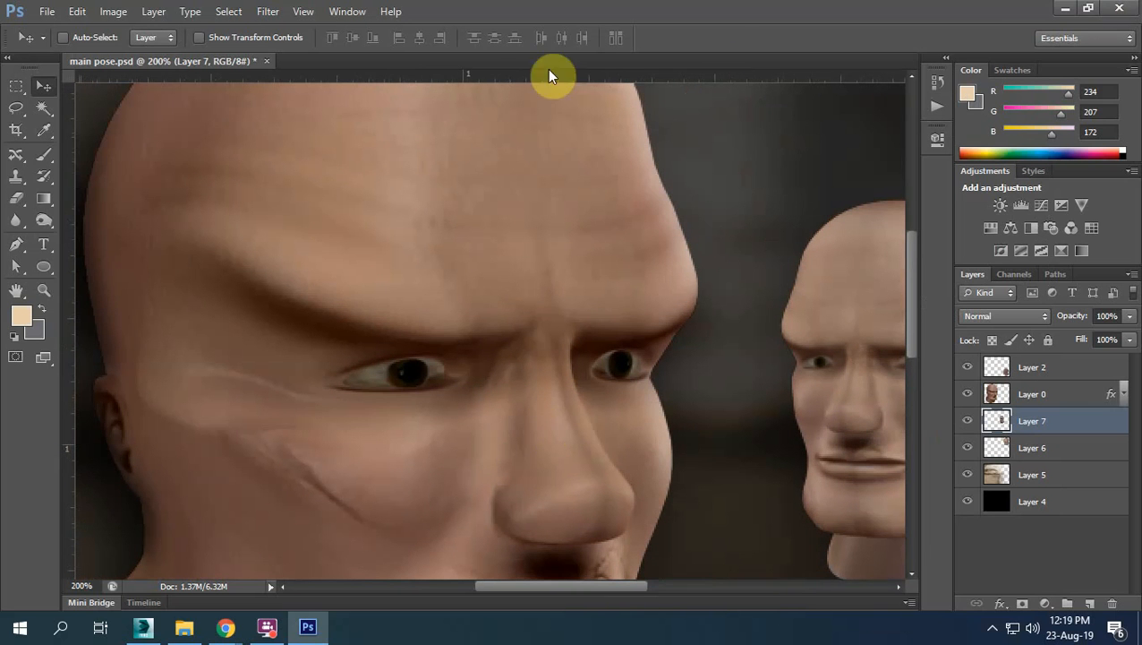
Close main pose.psd without saving its changes and switch to the final images folder in File Explorer
left_click(266, 62)
left_click(569, 247)
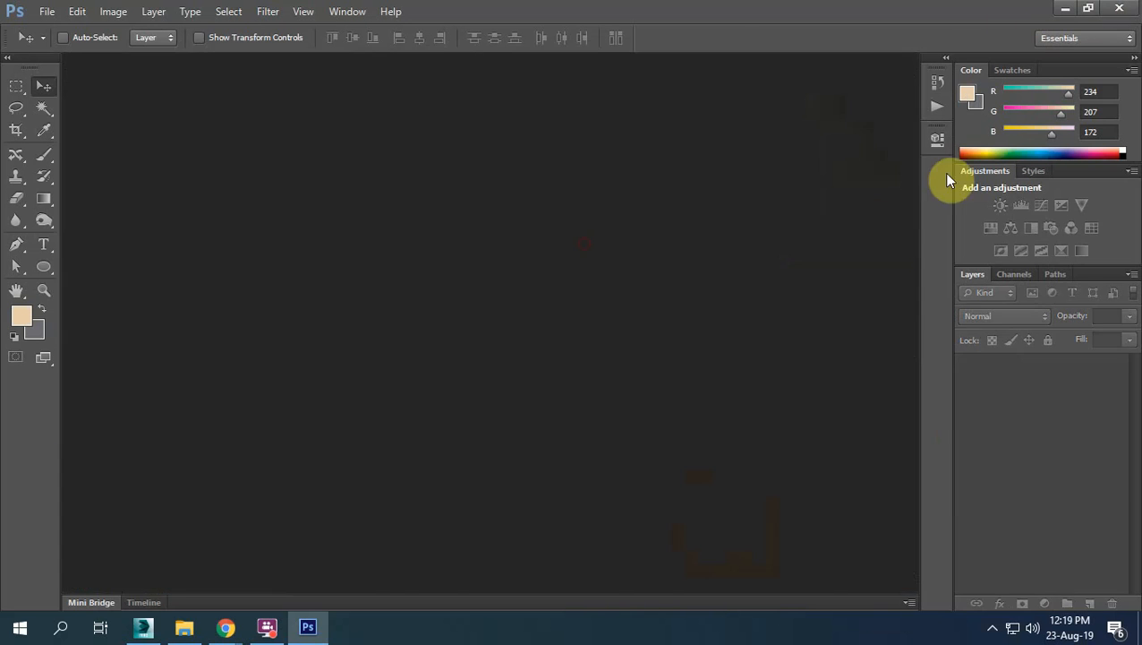
left_click(1061, 9)
left_click(453, 9)
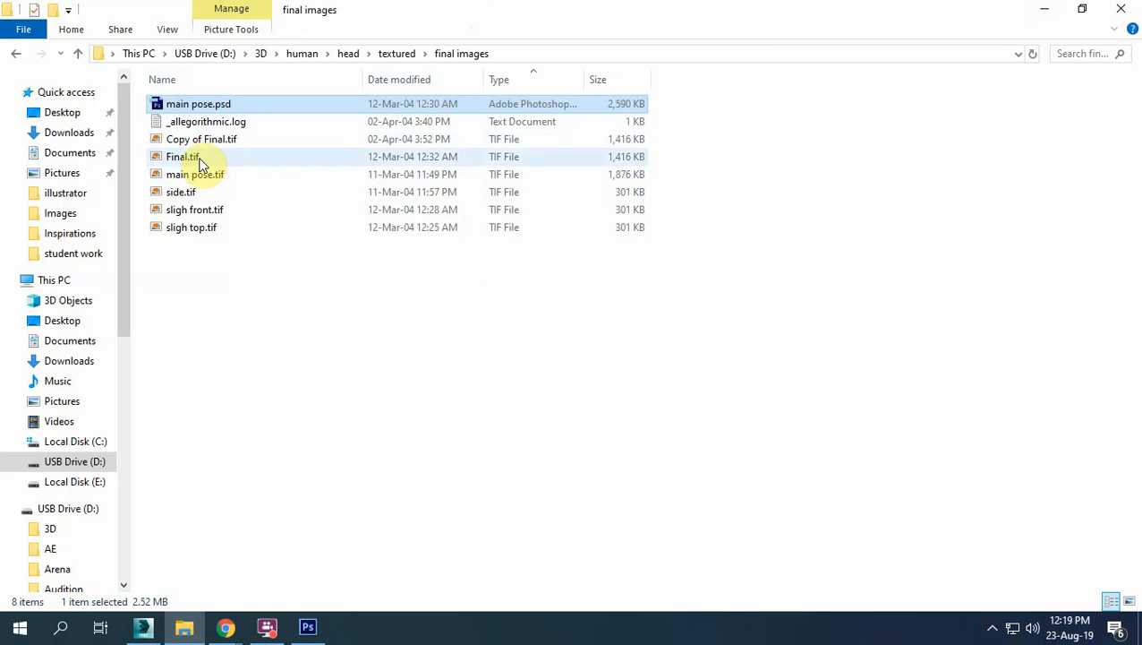
Open main pose.tif from the final images folder in Adobe Photoshop CS6
left_click(198, 177)
double_click(199, 177)
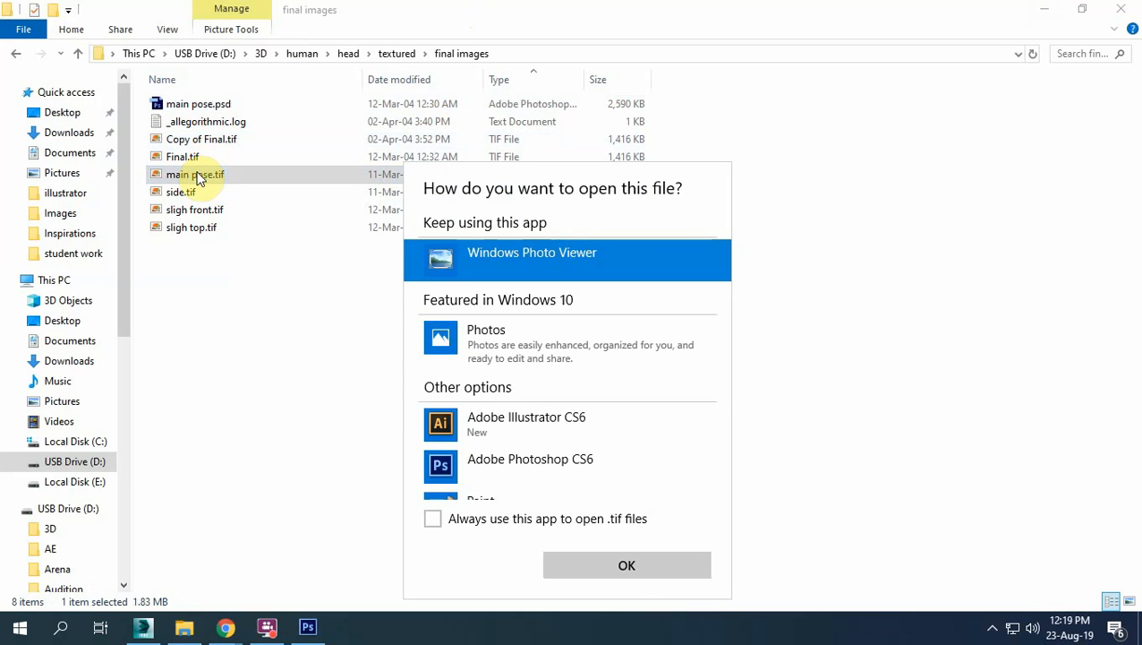
left_click(505, 464)
left_click(625, 566)
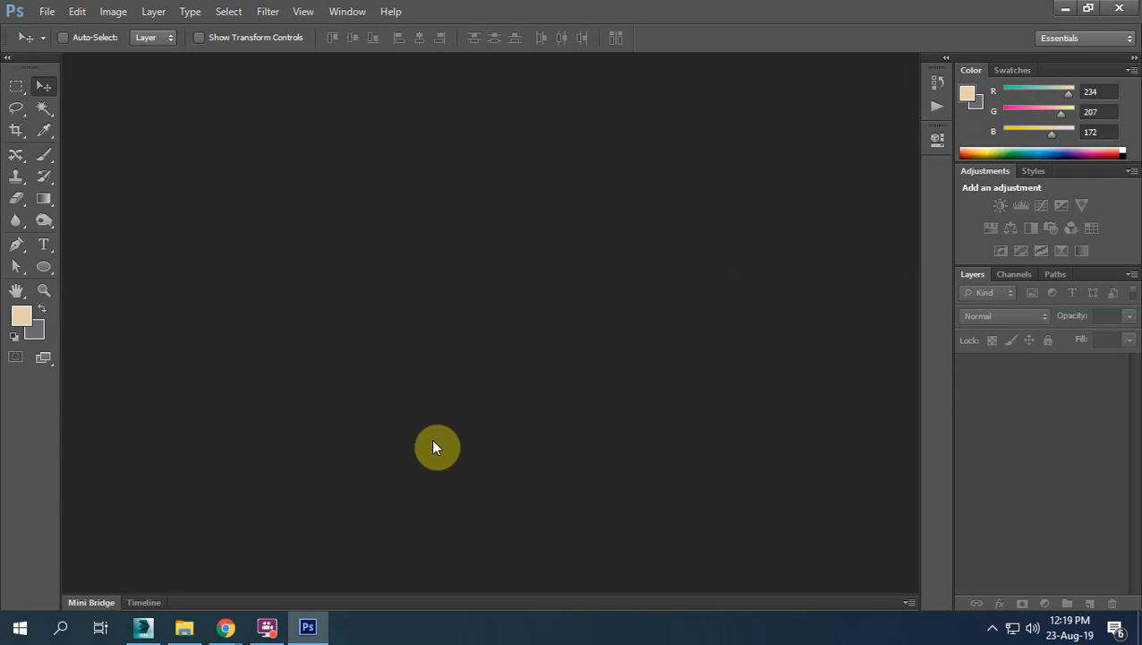
Return to the final images folder and preview side.tif, sligh top.tif and sligh front.tif, closing each one after viewing
left_click(188, 629)
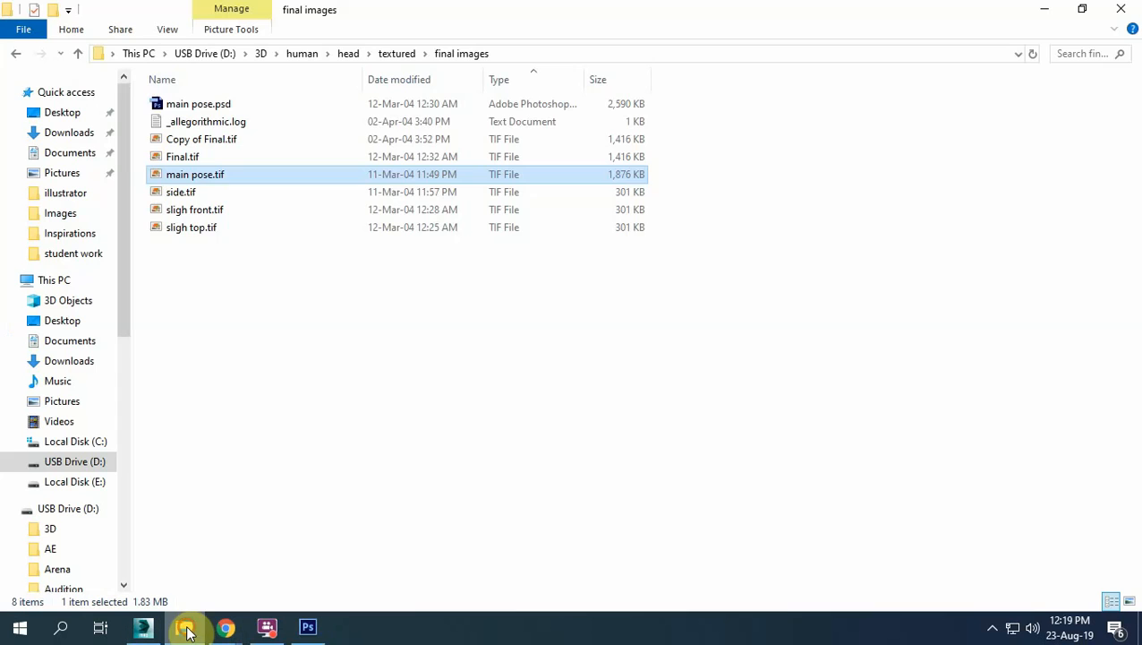
double_click(184, 191)
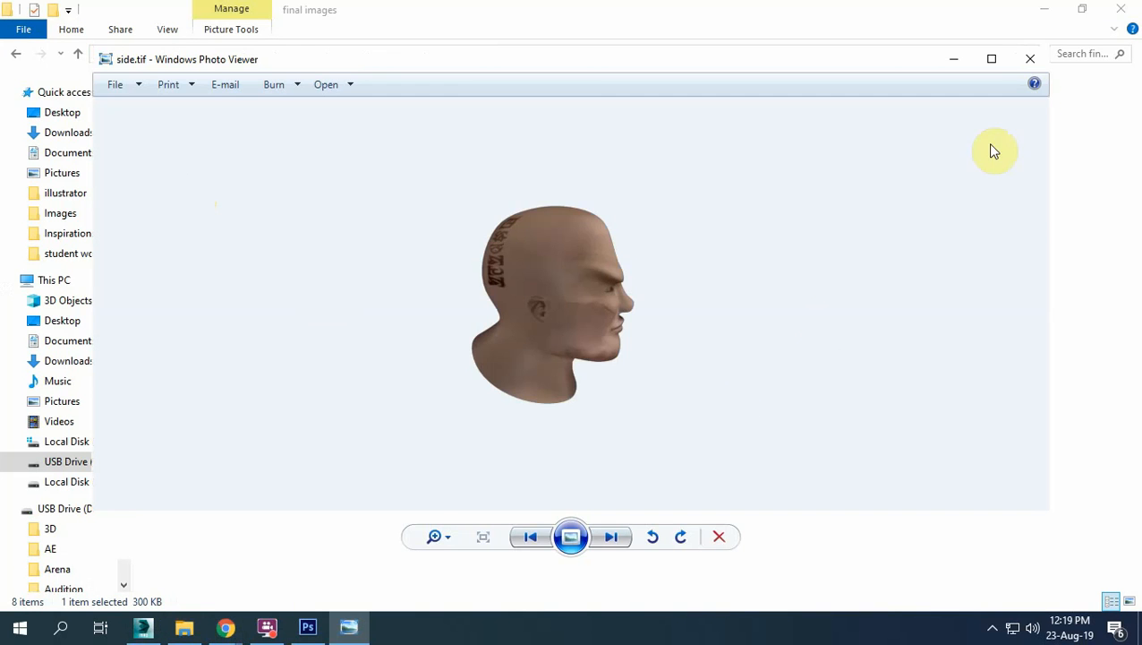
left_click(1032, 61)
double_click(189, 224)
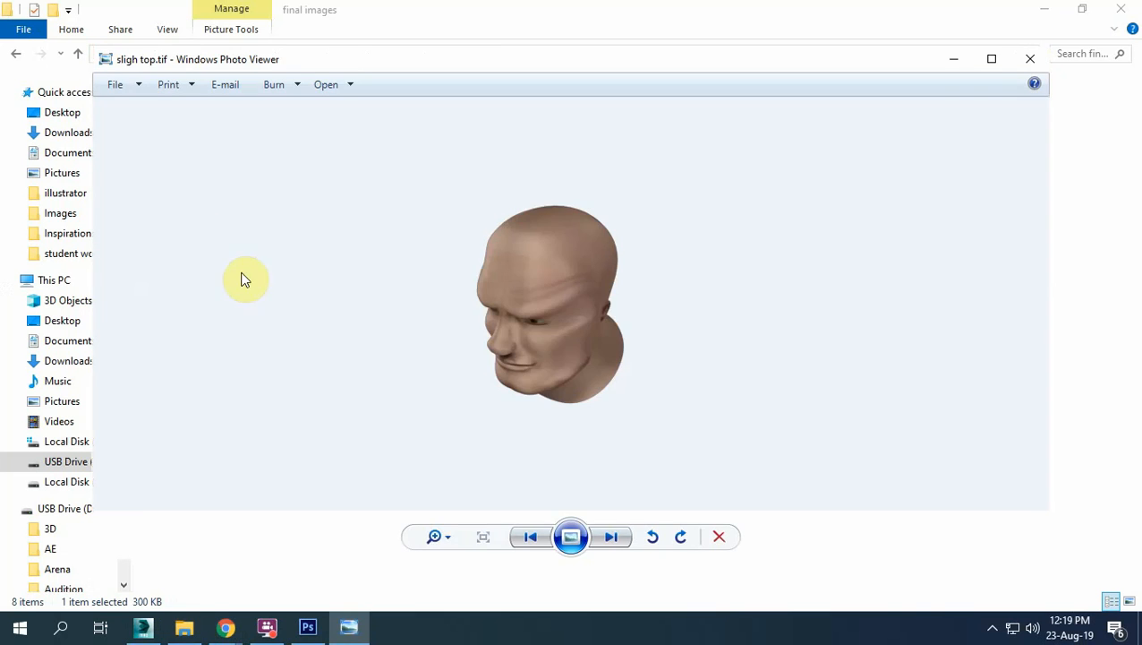
left_click(1030, 59)
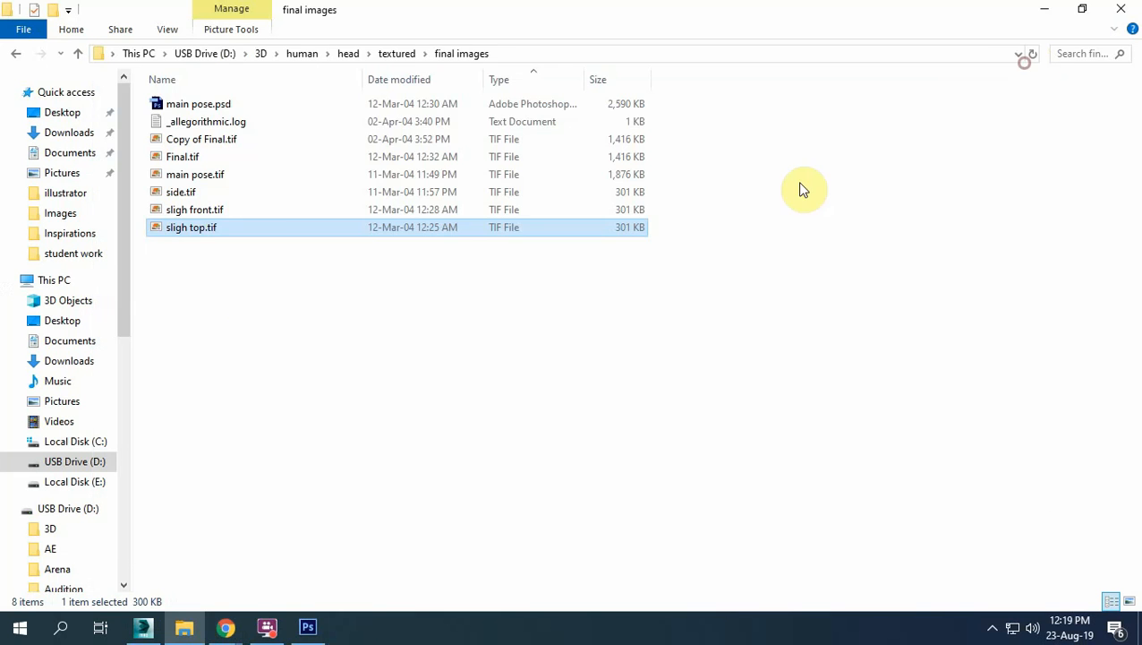
double_click(190, 210)
left_click(1039, 59)
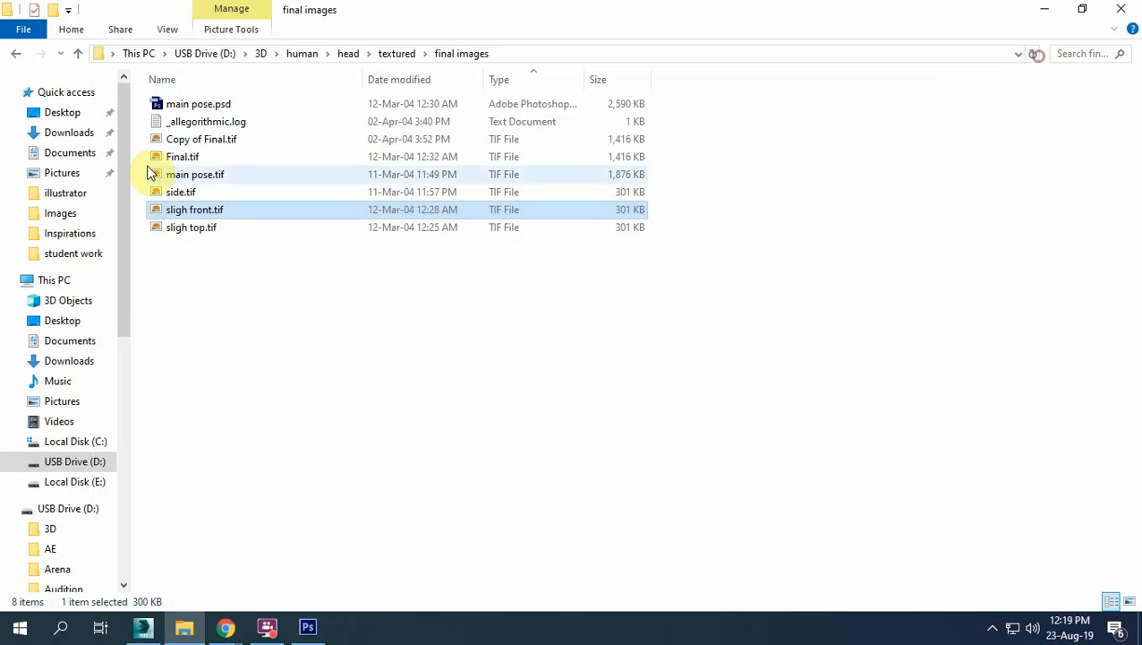
Go up from the final images folder through textured to the head folder
left_click(77, 53)
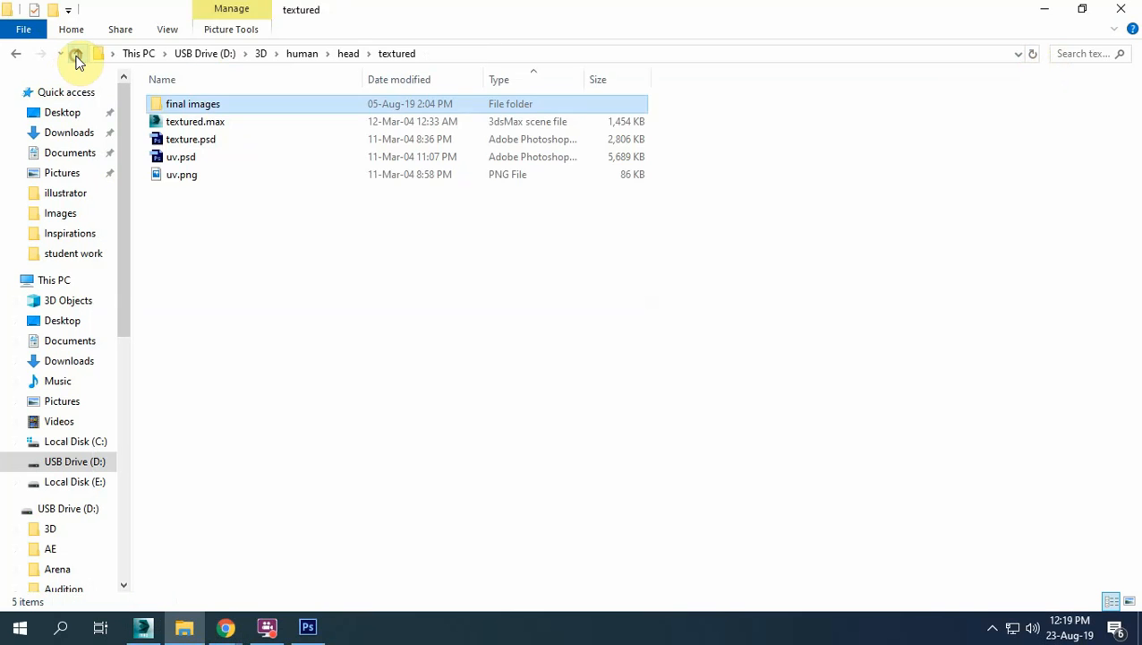
left_click(298, 319)
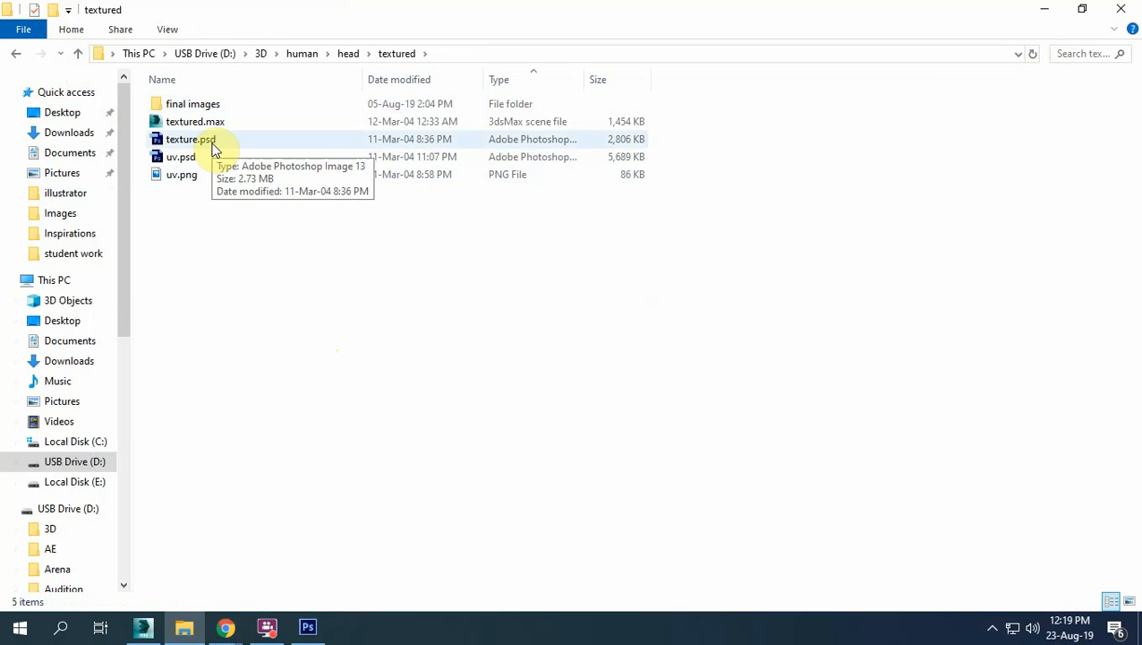
left_click(77, 53)
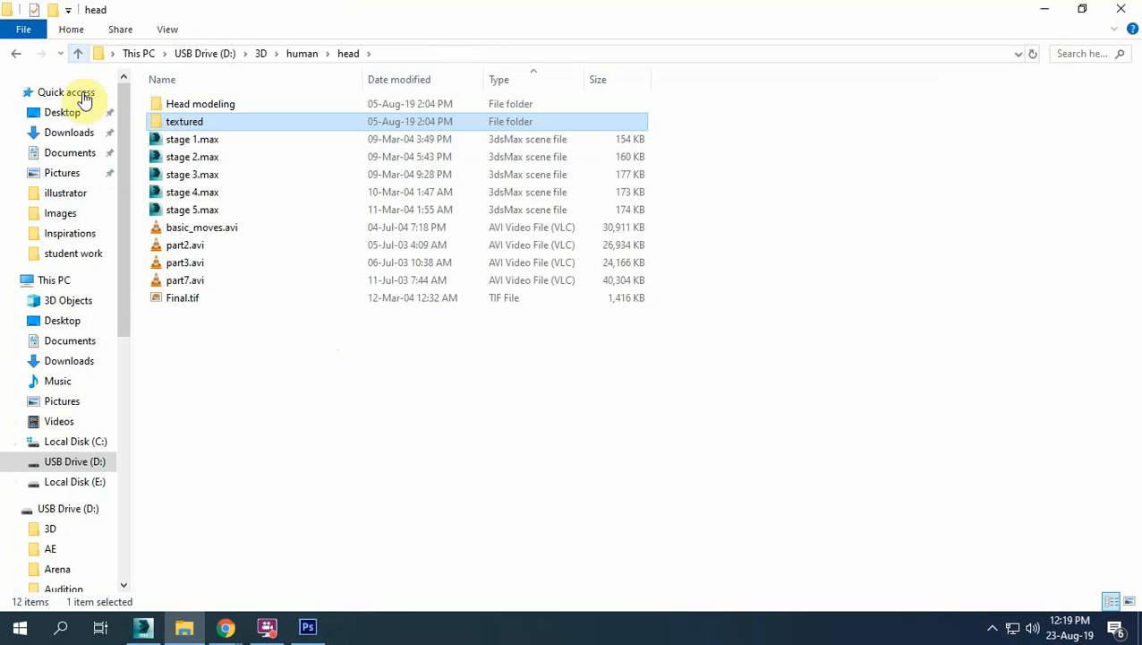
left_click(203, 361)
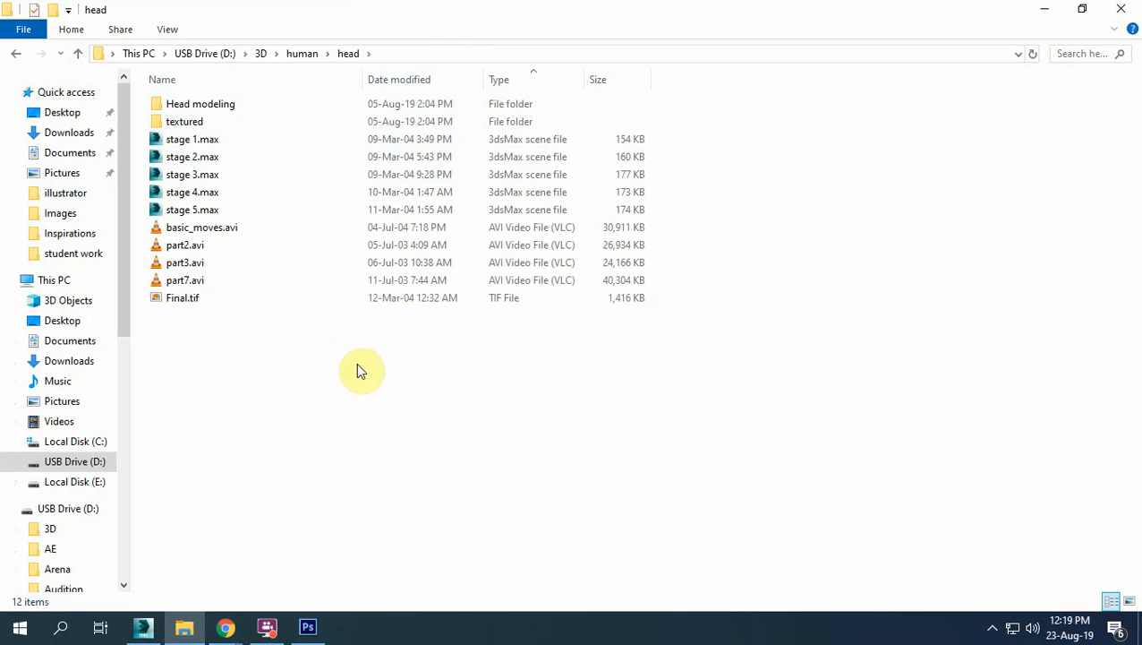
Open stage 1.max in 3ds Max, discarding changes to the current scene and accepting the file's disabled gamma/LUT correction
left_click(212, 139)
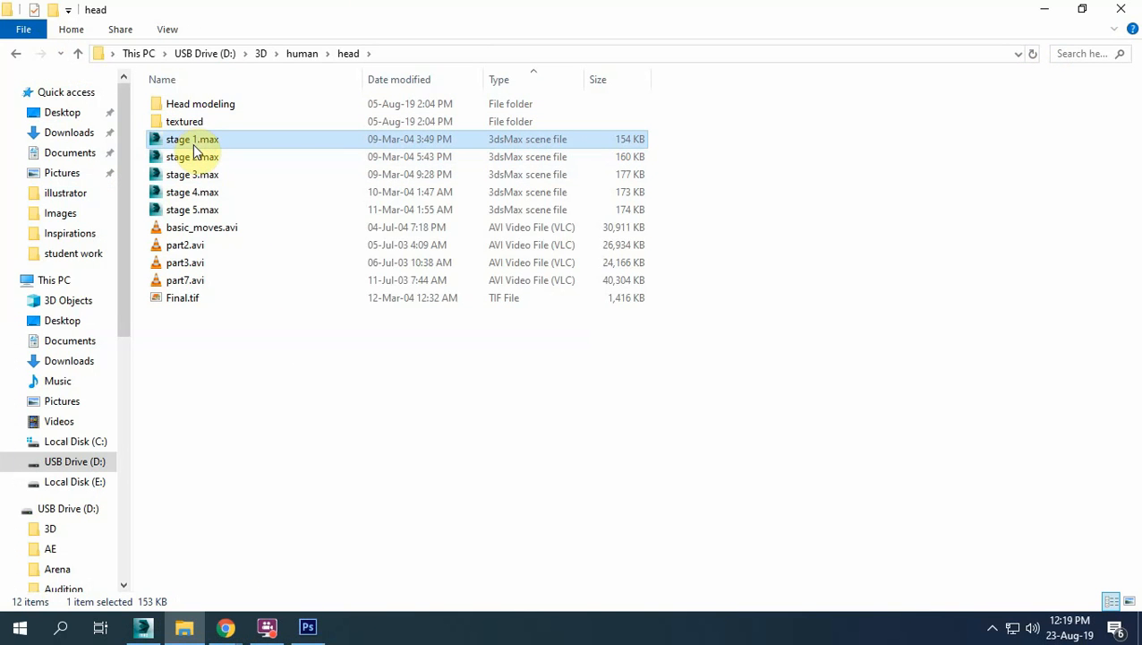
left_click_drag(193, 143, 639, 479)
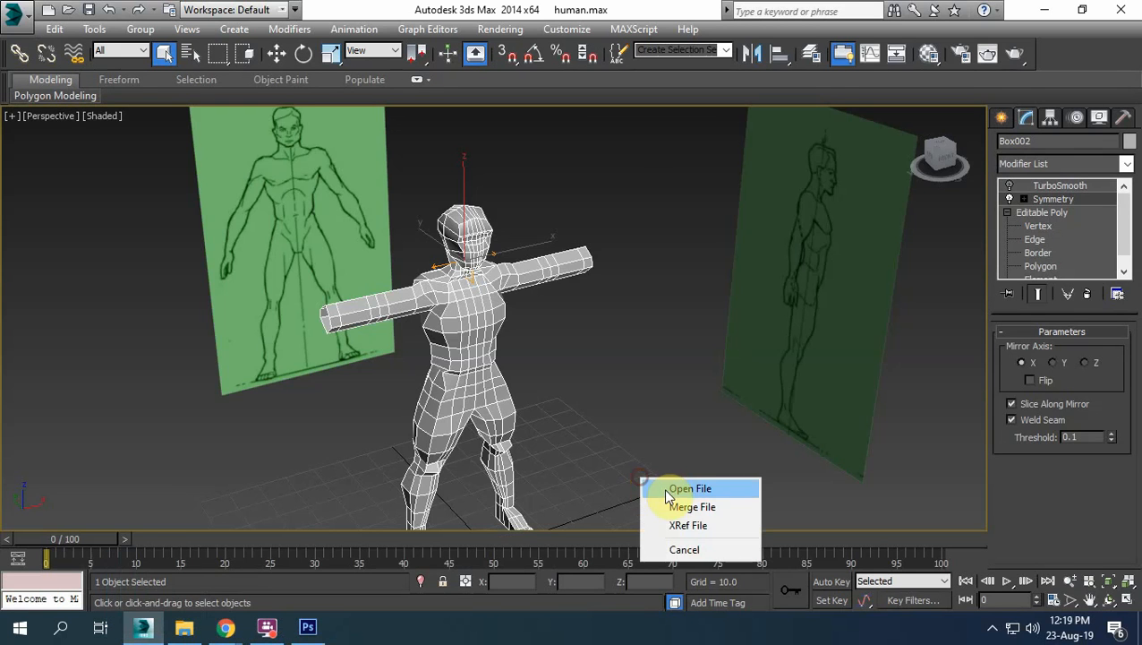
left_click(671, 489)
left_click(571, 337)
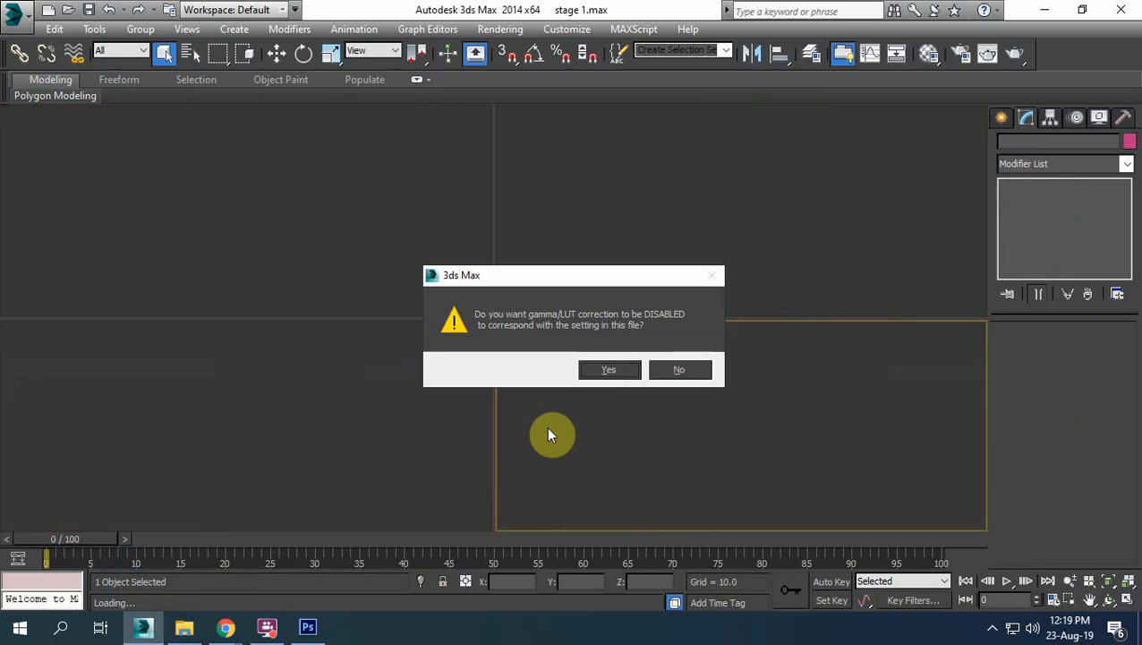
left_click(622, 371)
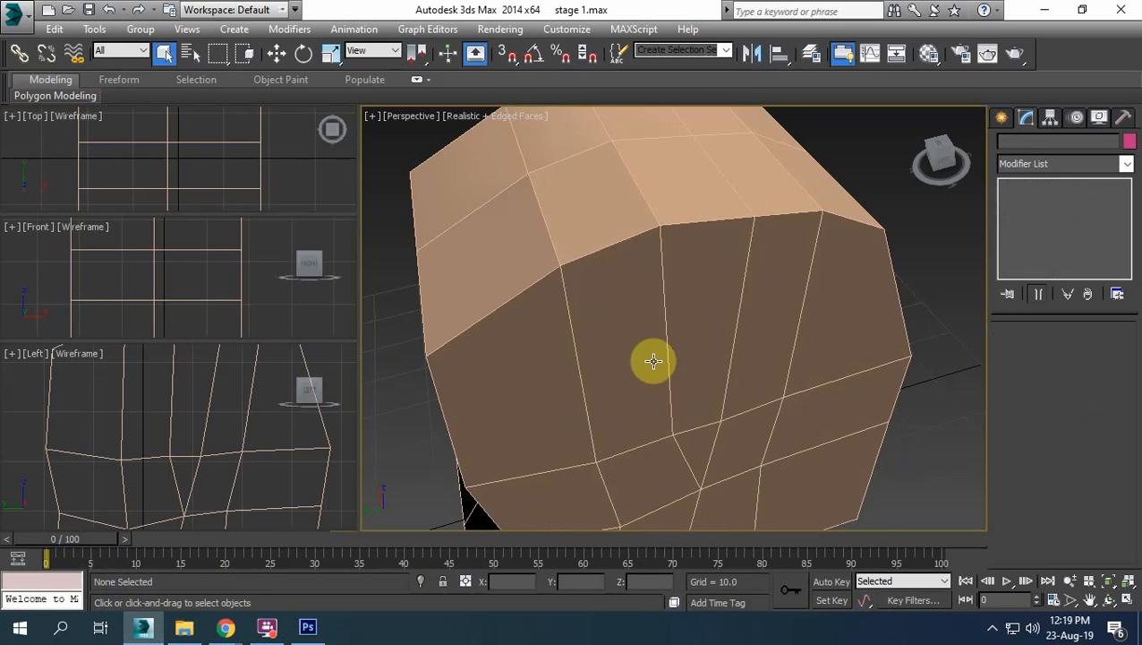
Select the blocky head mesh in the Perspective view and examine its shape from the front
left_click(654, 361)
middle_click_drag(765, 395, 595, 364, "alt")
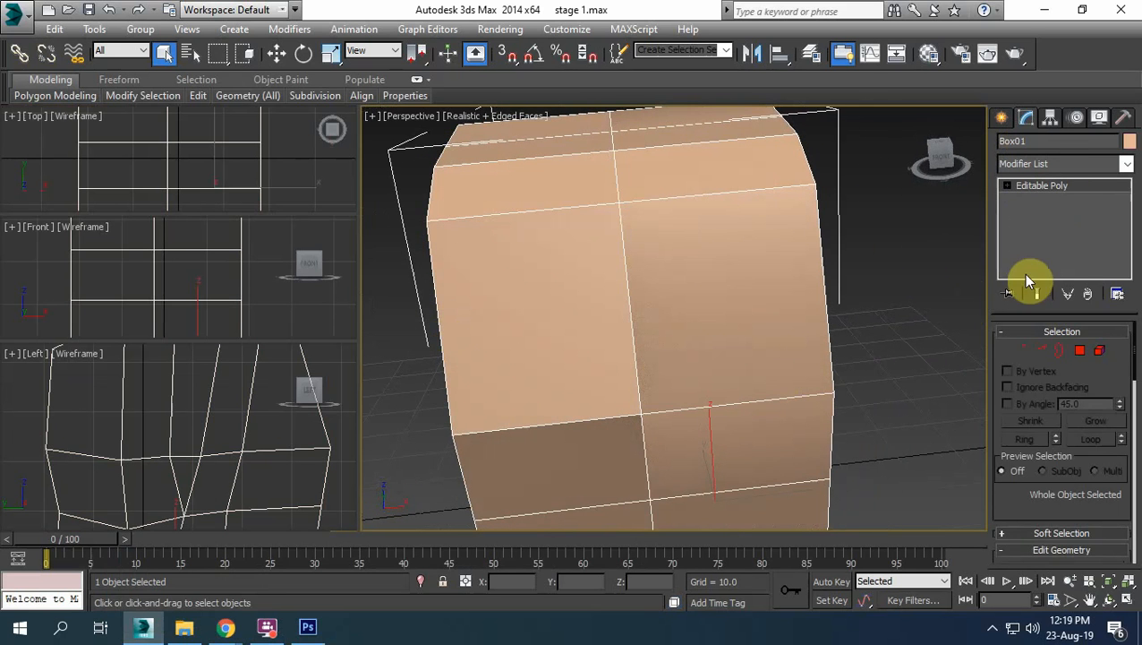
scroll(555, 327, "down", 3)
middle_click_drag(556, 327, 625, 394, "alt")
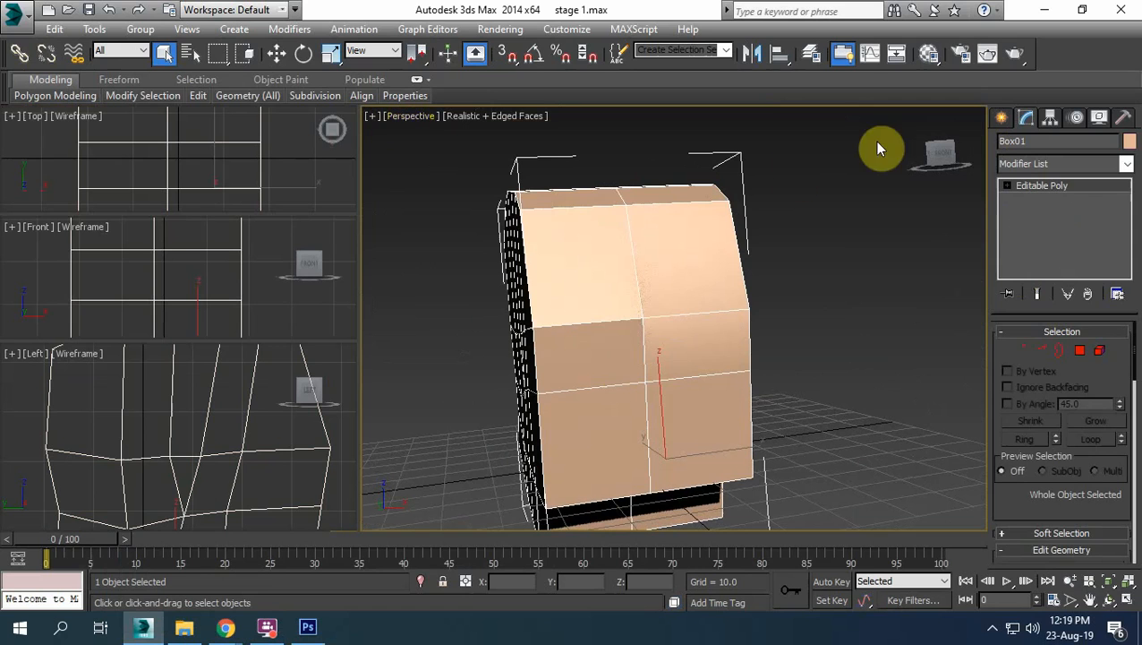
Switch to Photoshop to view the main pose.tif head render, and return to the stage 1 scene in 3ds Max
left_click(1040, 9)
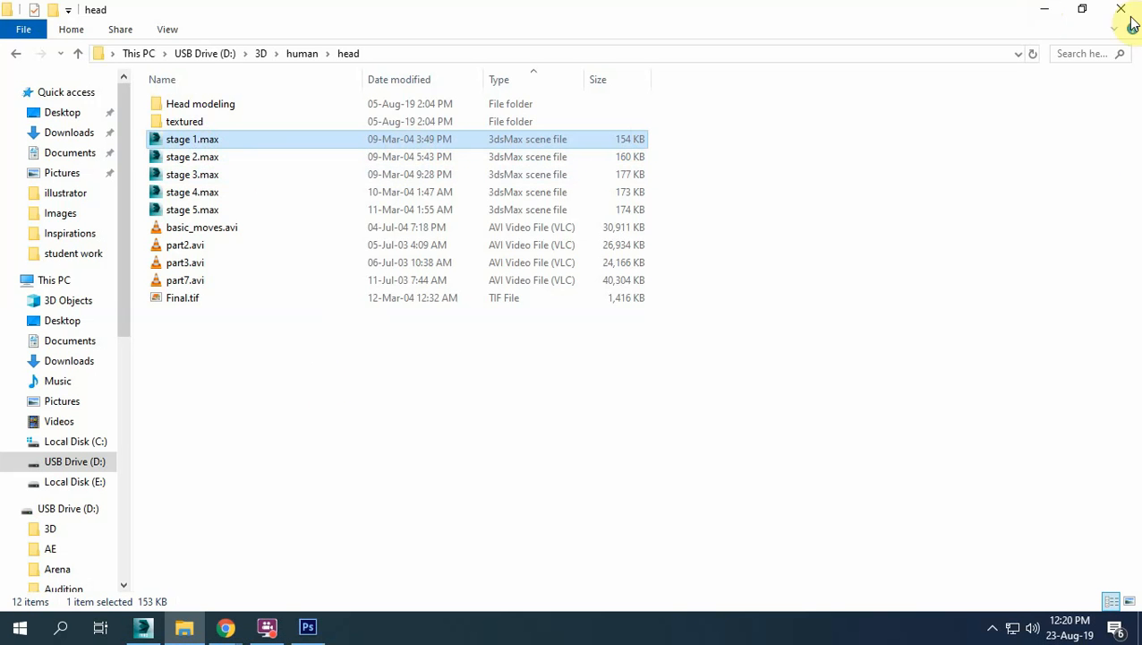
left_click(1041, 9)
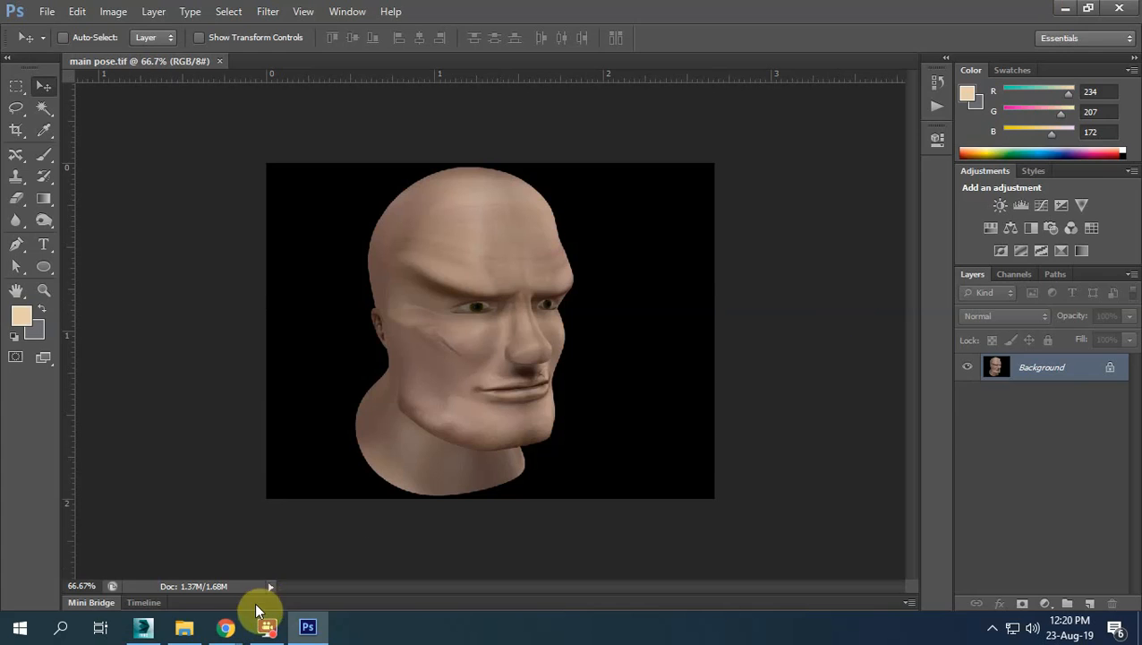
left_click(147, 631)
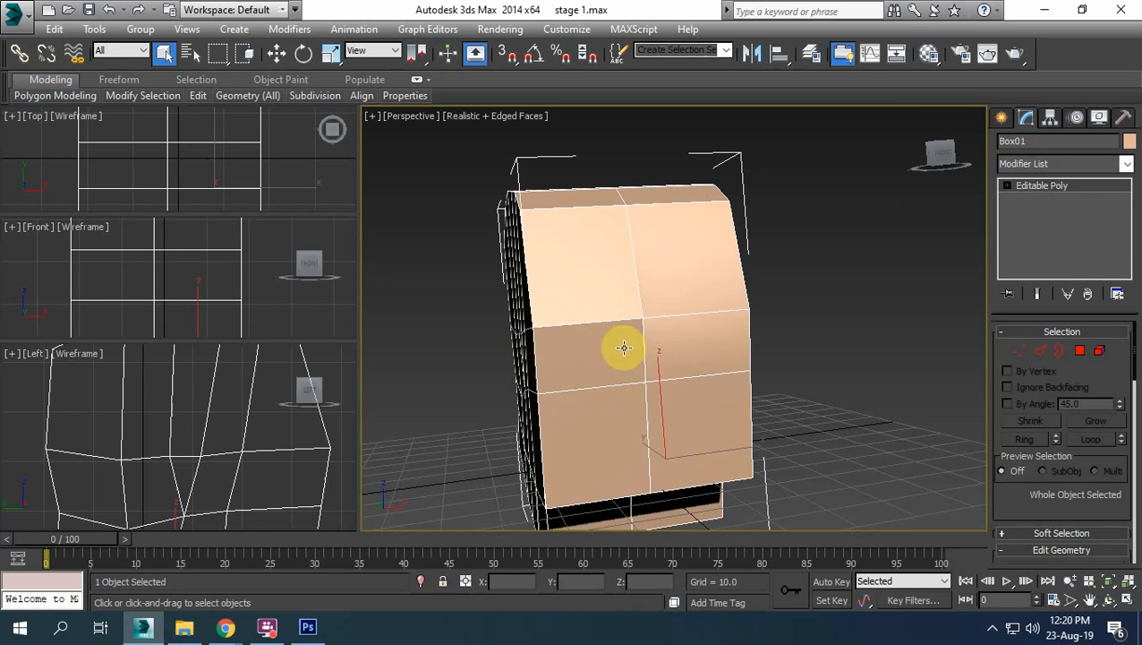
Change the Perspective view's display style to Shaded with edged faces and inspect the head from the side
middle_click_drag(712, 385, 625, 322, "alt")
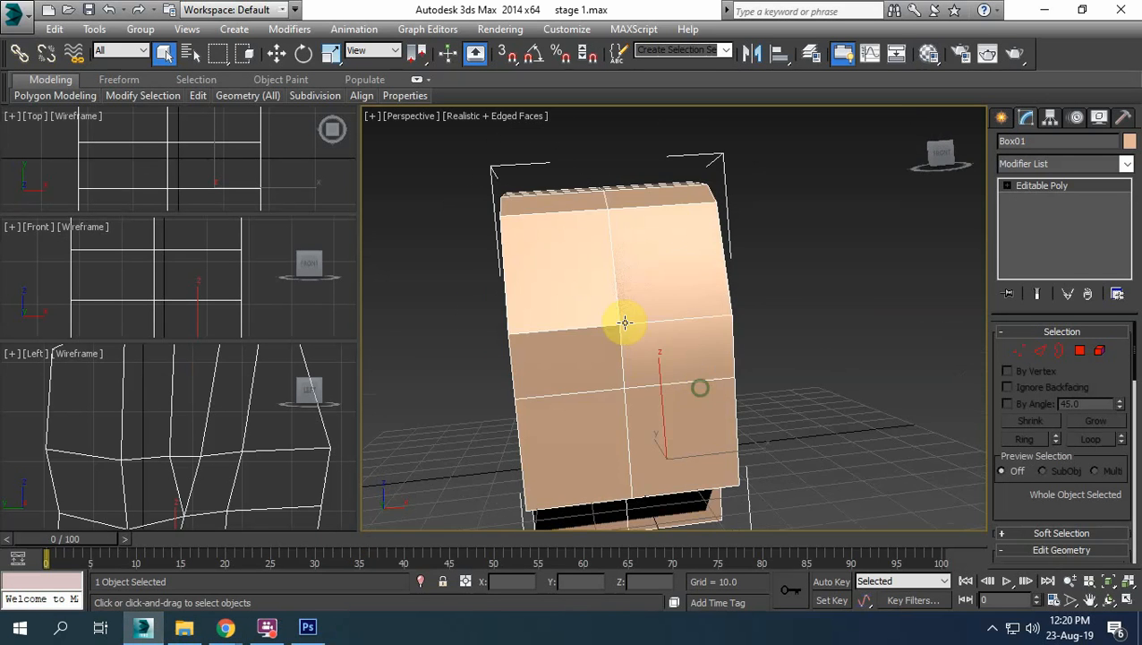
left_click(467, 116)
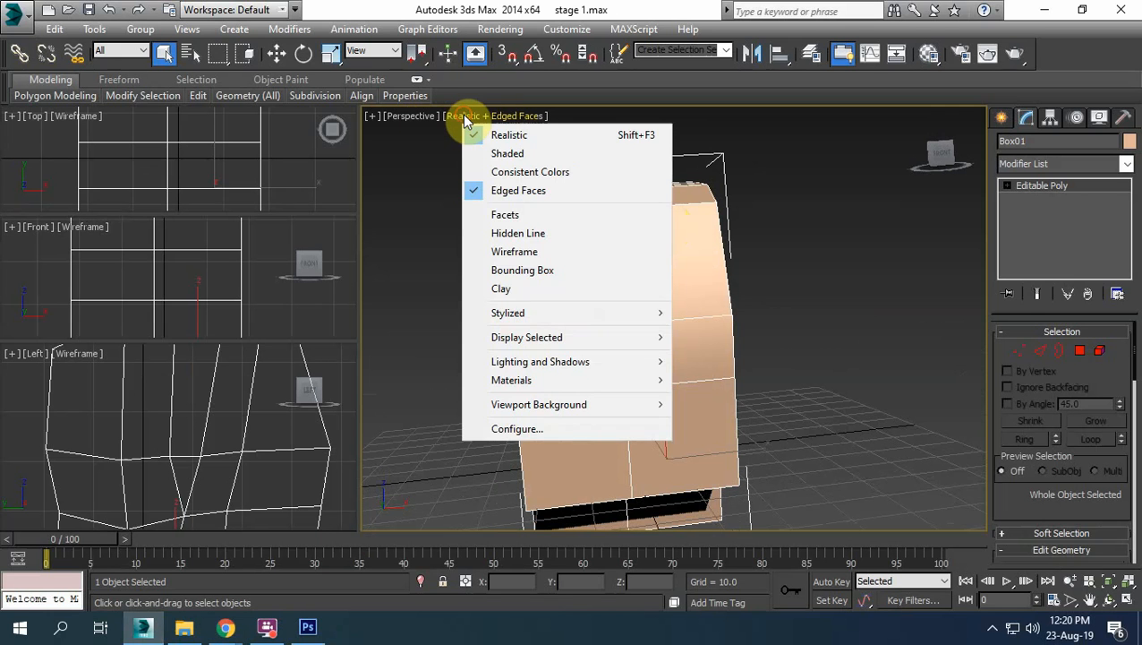
left_click(484, 154)
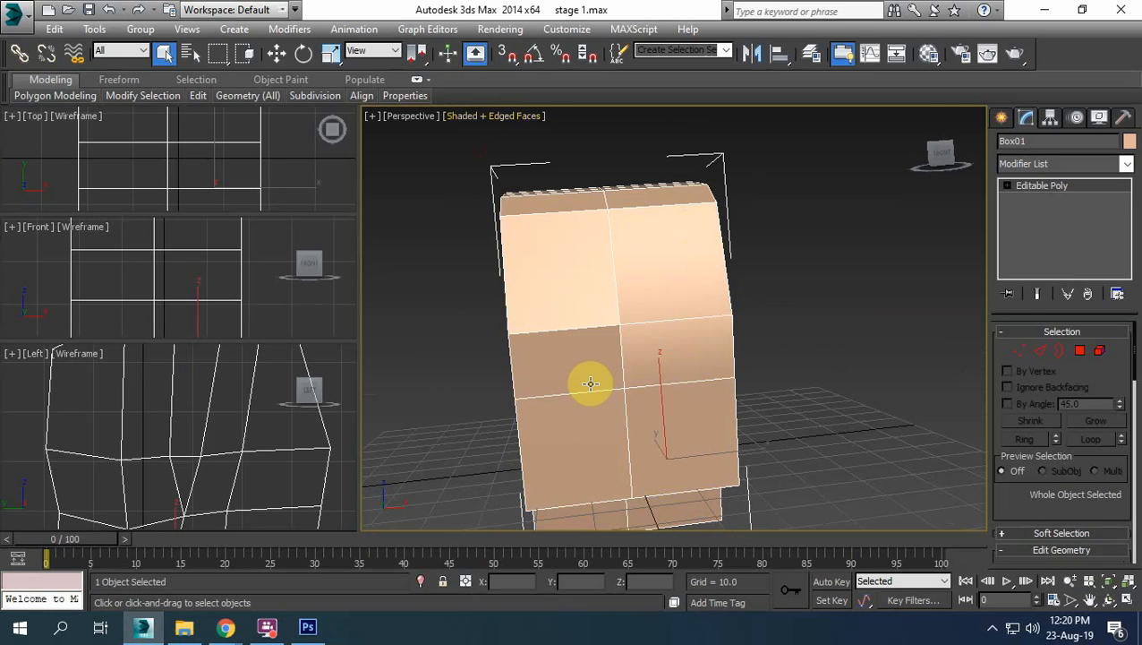
middle_click_drag(566, 385, 661, 421, "alt")
middle_click_drag(716, 394, 746, 395, "alt")
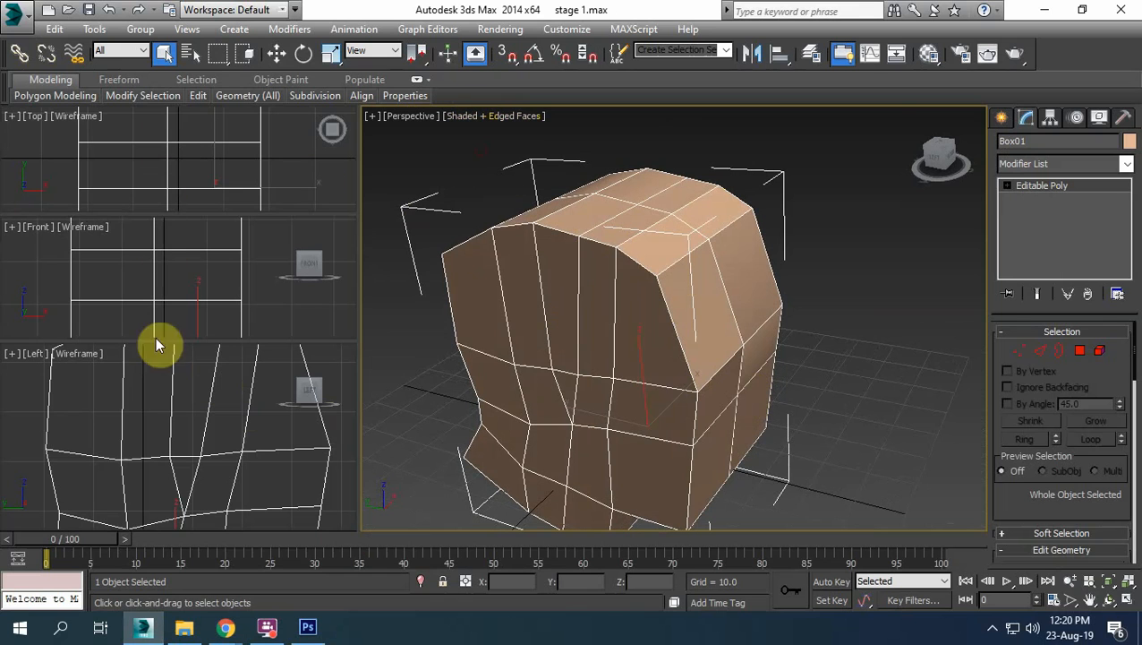
Set the viewport layout to four equal views: Top, Front, Left and Perspective, and fit the head within the Perspective view
left_click(372, 117)
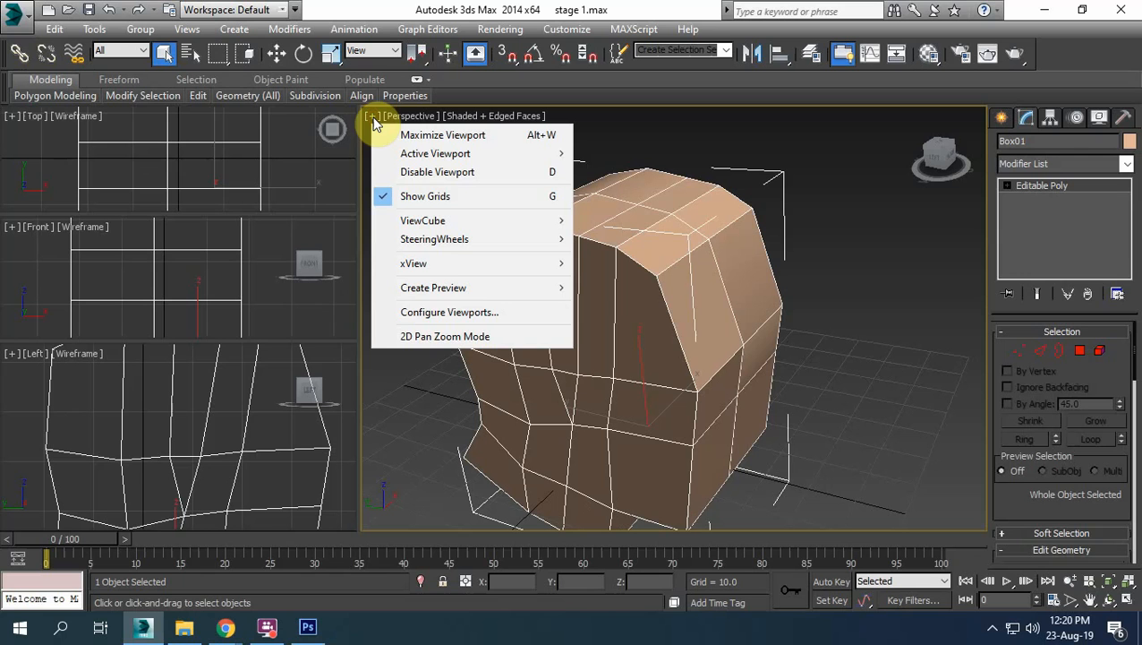
left_click(459, 314)
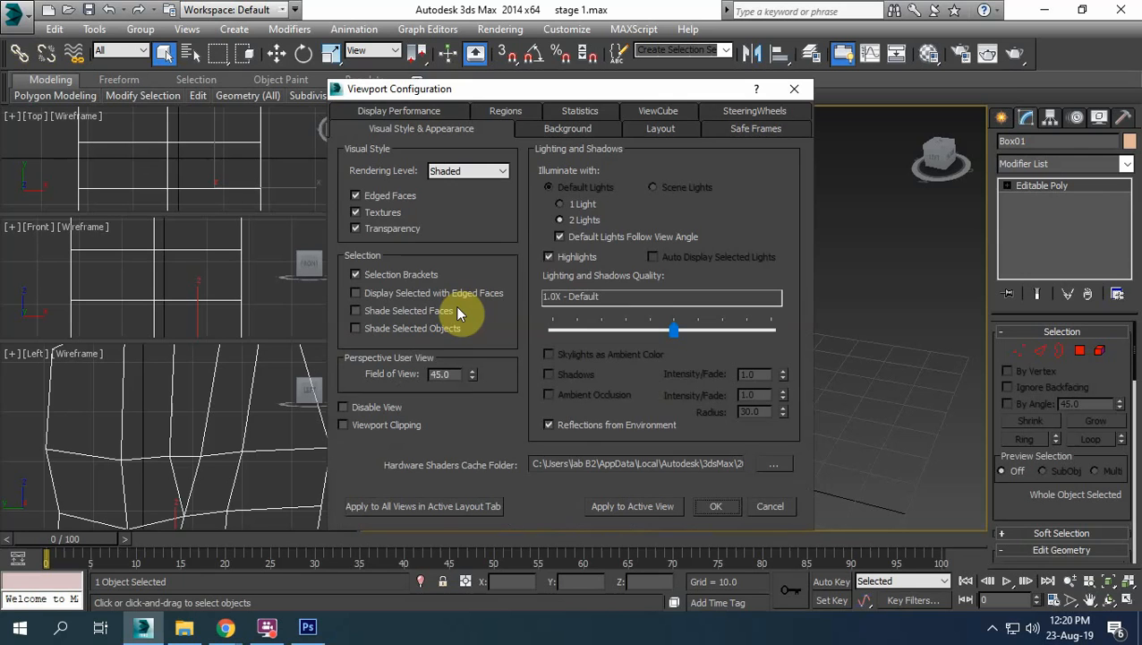
left_click(653, 132)
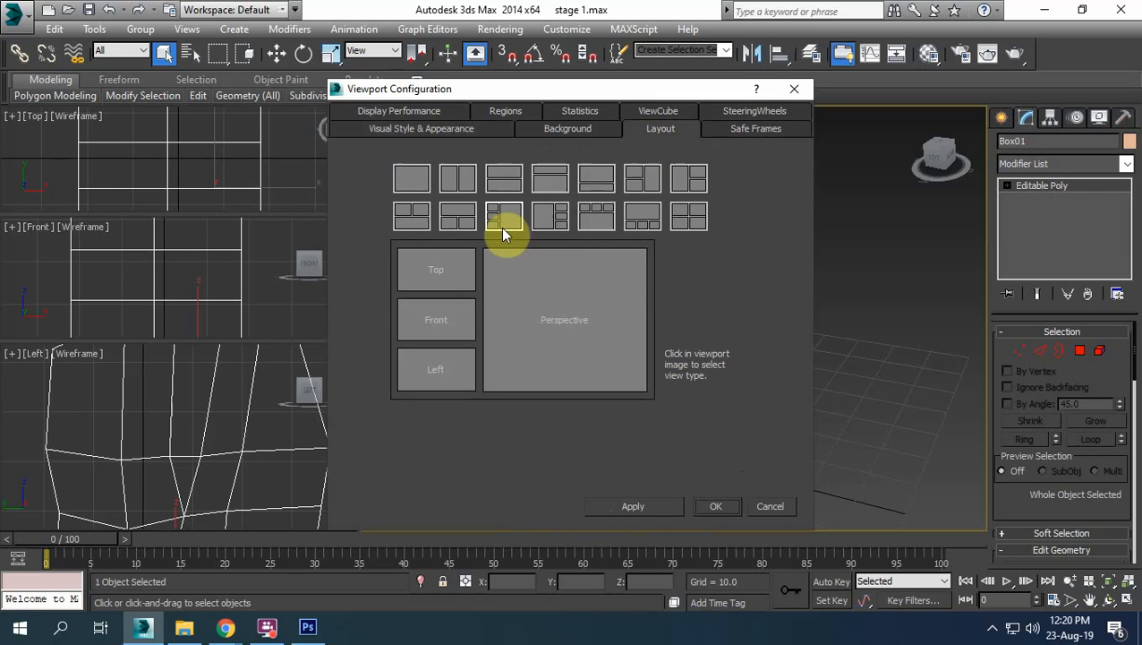
left_click(691, 219)
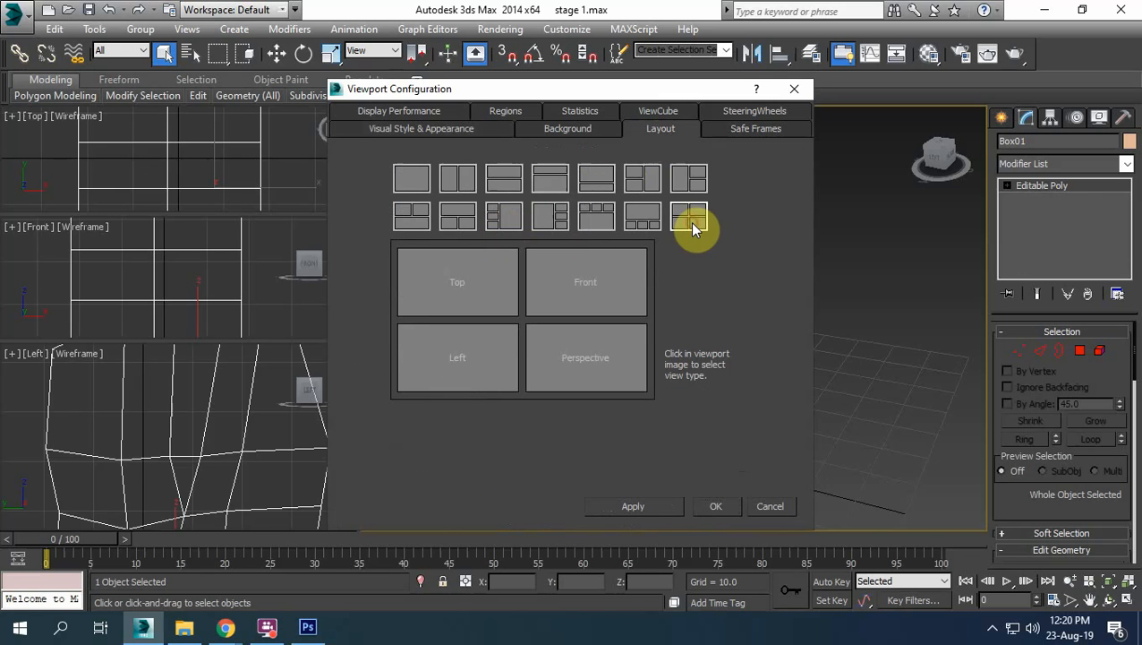
left_click(715, 506)
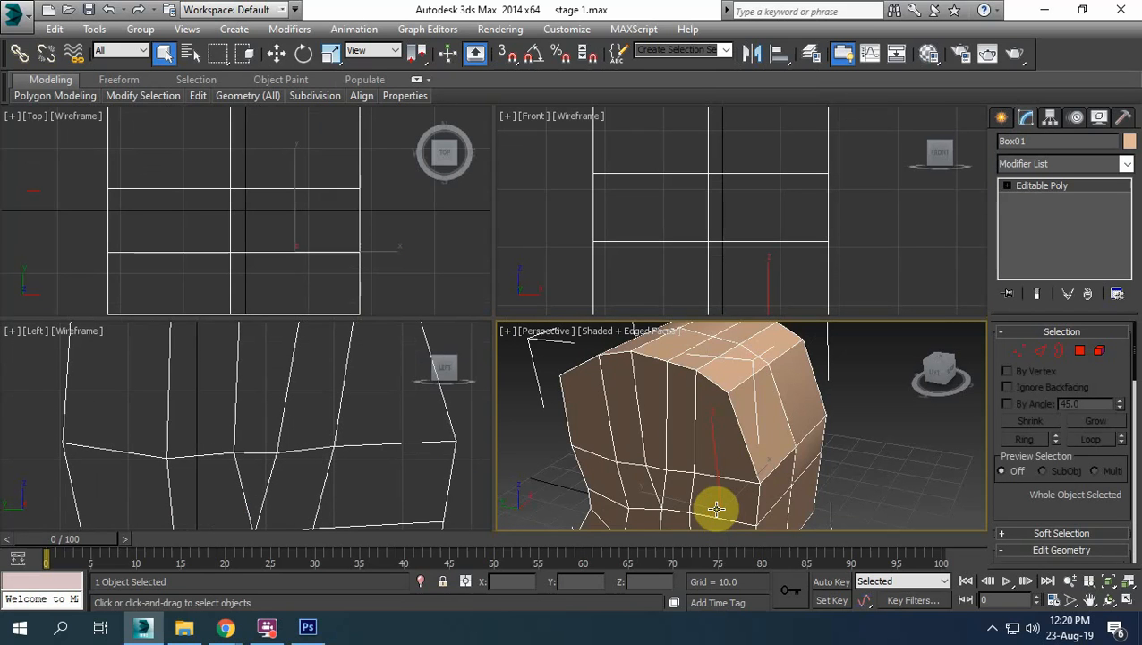
scroll(688, 439, "down", 6)
scroll(688, 433, "up", 4)
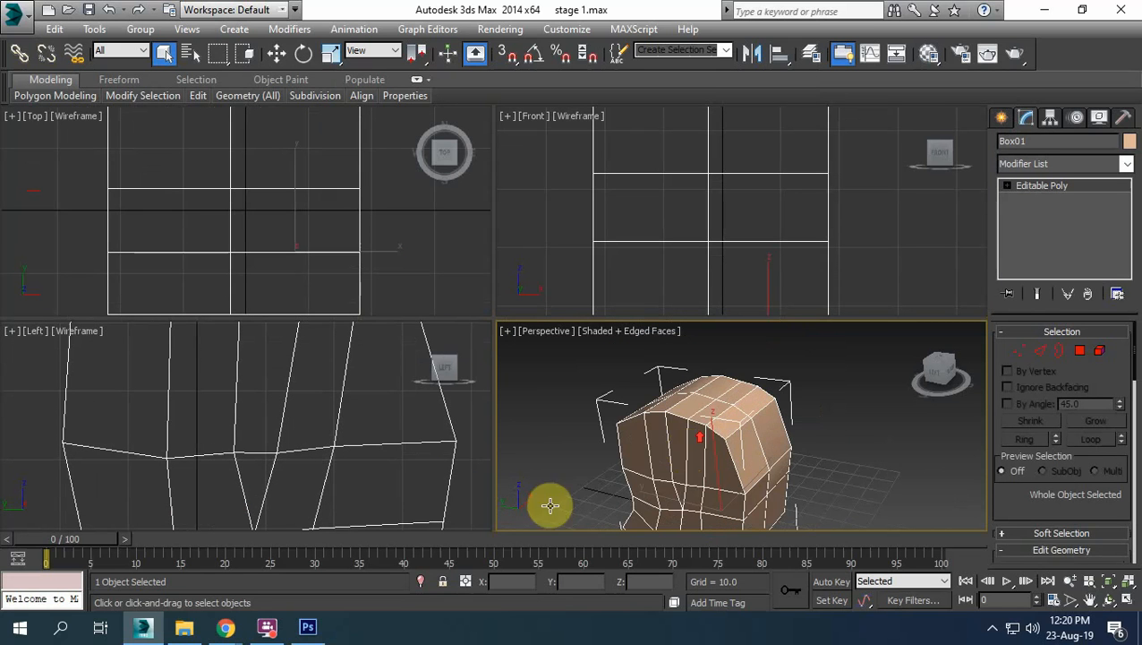
middle_click_drag(646, 524, 656, 445)
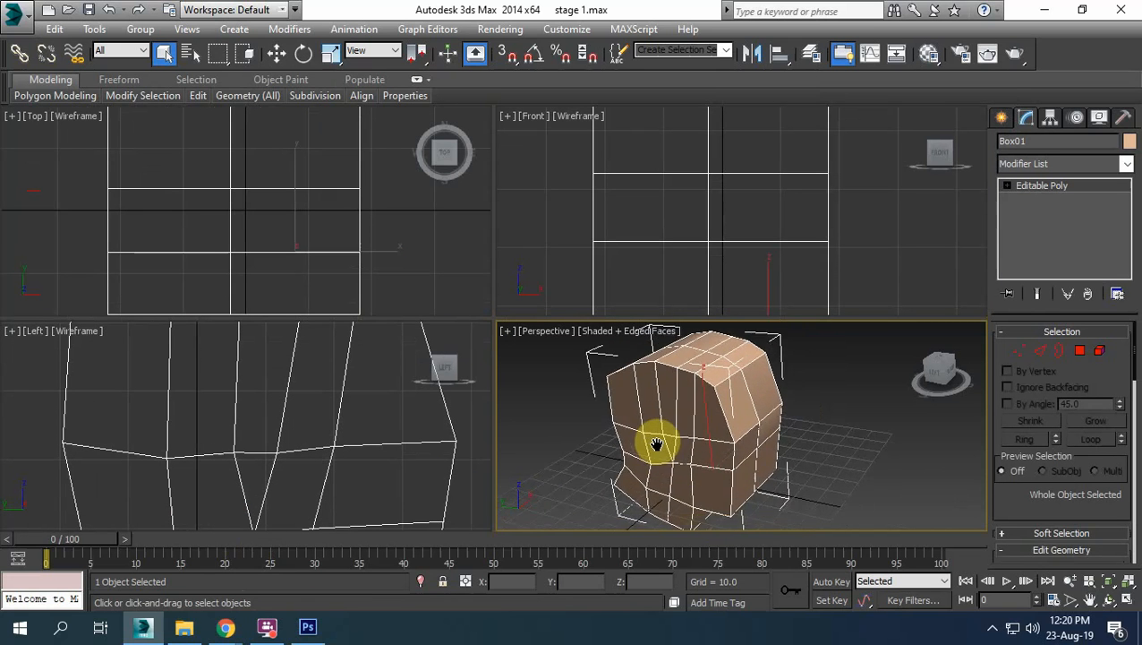
Open stage 2.max from File Explorer in 3ds Max, discarding the changes to stage 1 and continuing past the missing external file
left_click(185, 627)
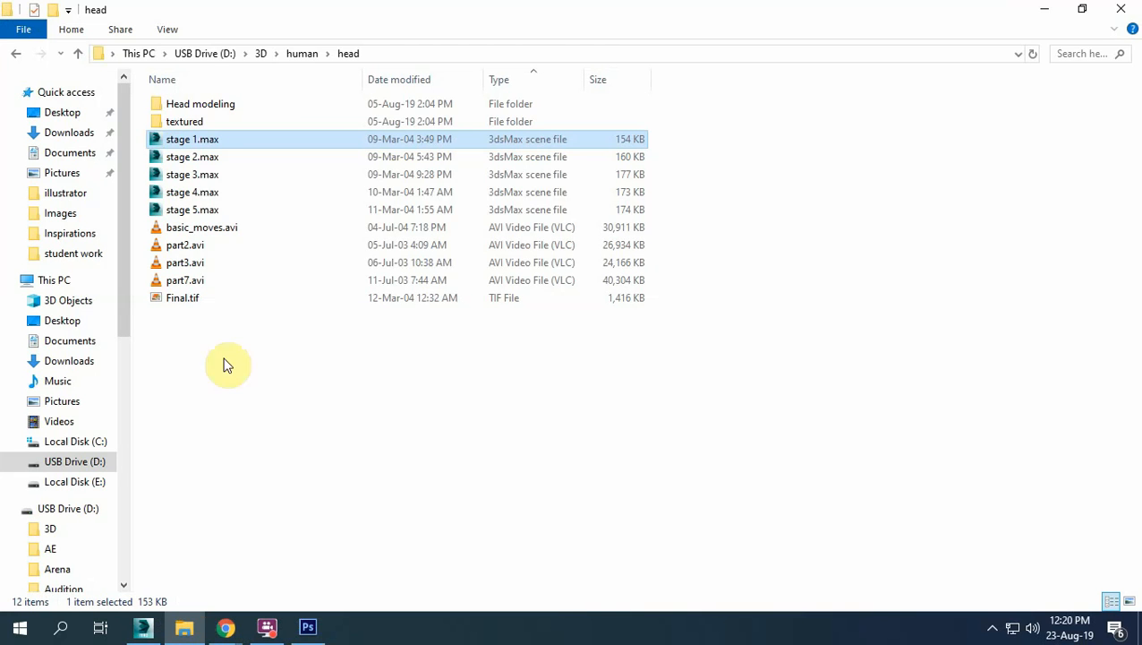
left_click_drag(203, 158, 591, 462)
left_click(586, 462)
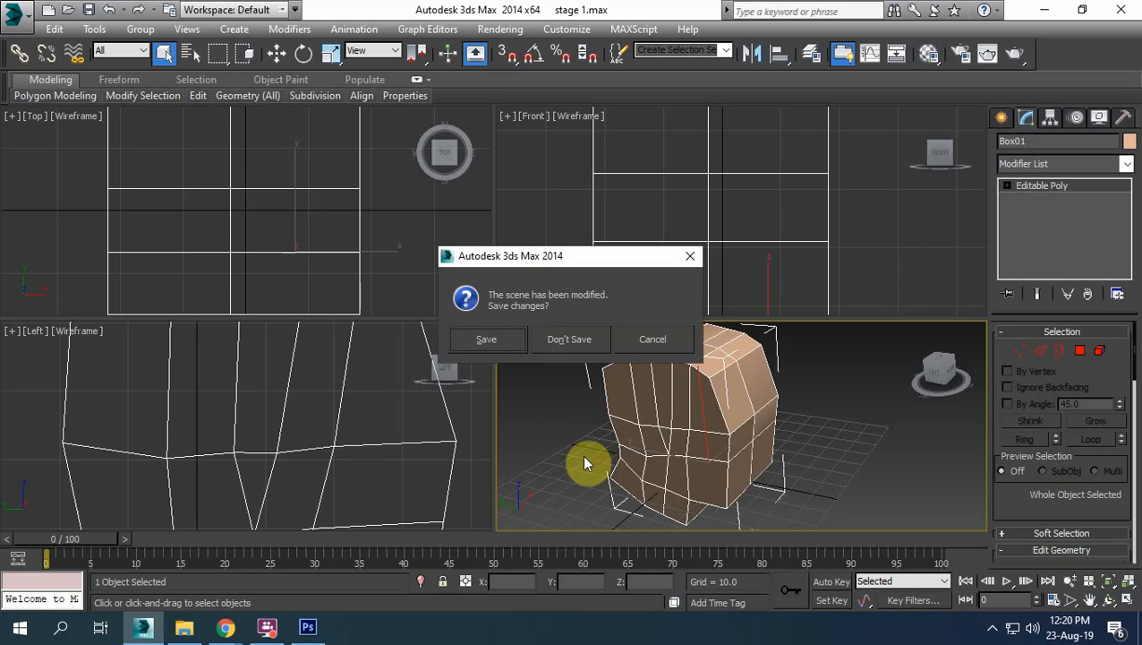
left_click(548, 342)
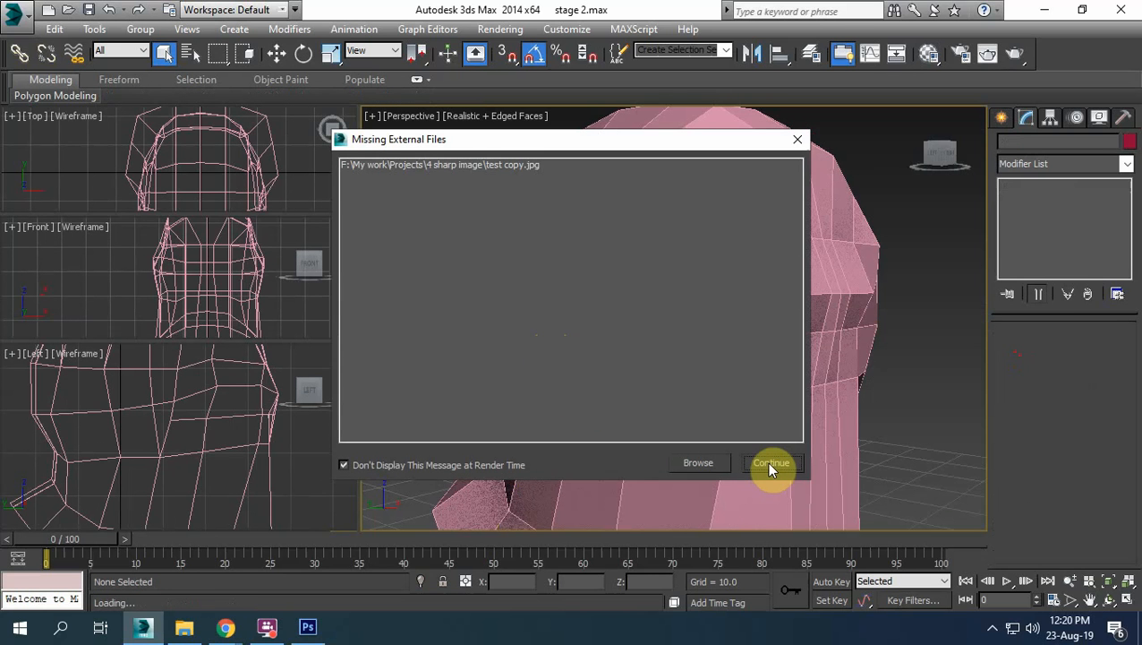
left_click(772, 465)
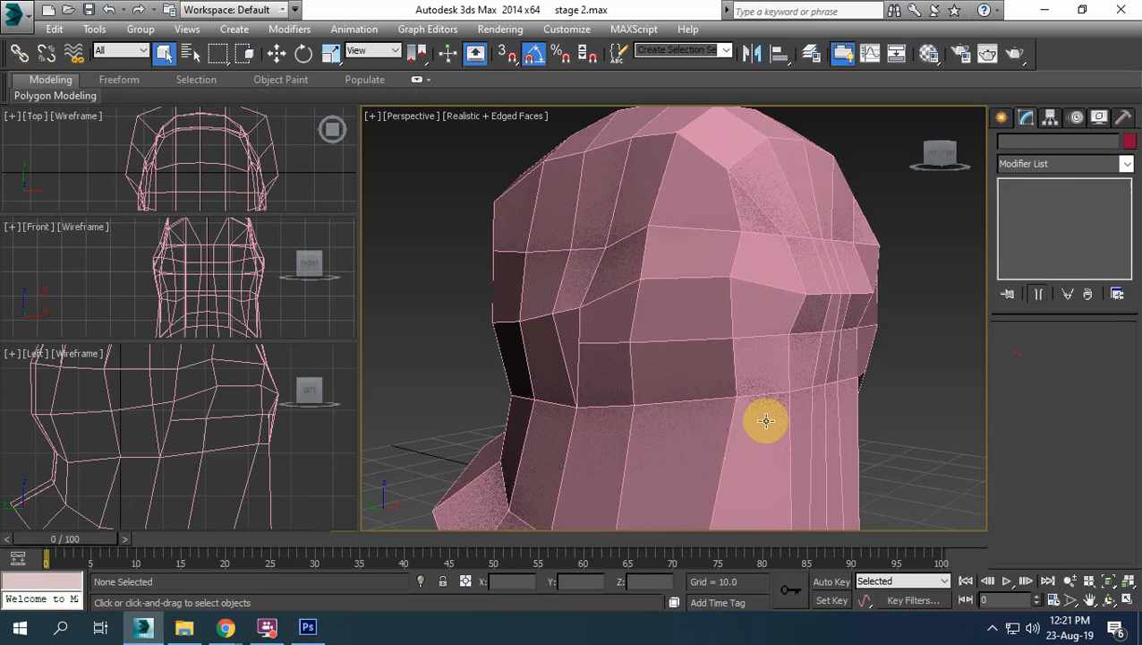
Set the stage 2 Perspective view to Shaded with edged faces, and select the head mesh to inspect it from above
middle_click_drag(765, 421, 744, 421, "alt")
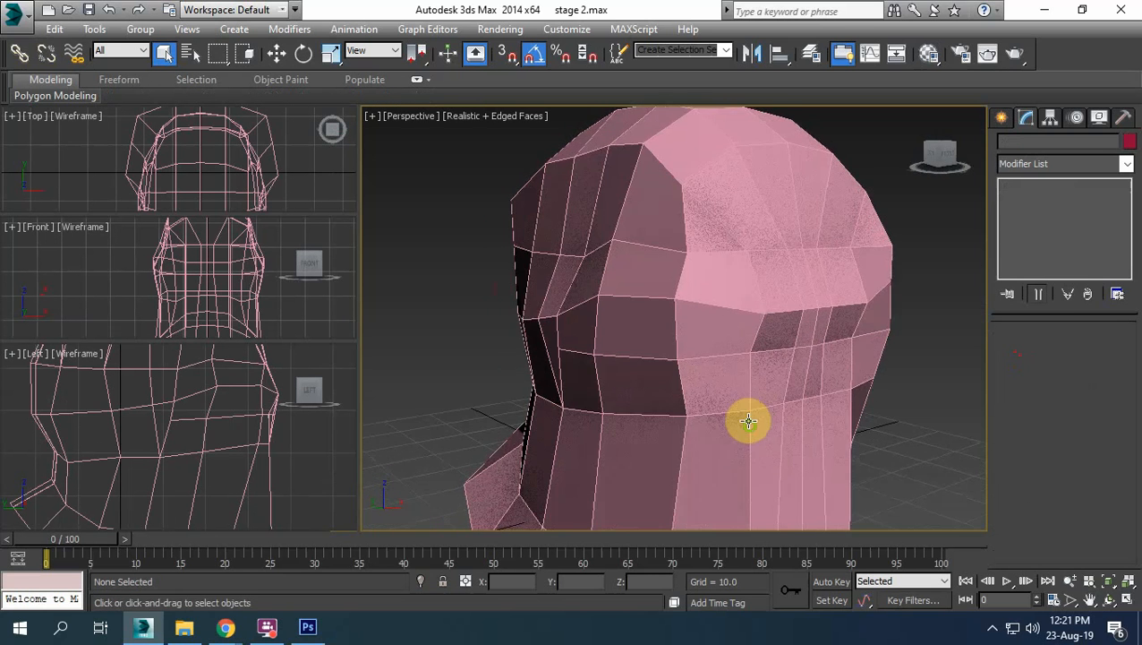
left_click(479, 126)
left_click(488, 153)
mouse_move(706, 390)
middle_mouse_down("alt")
mouse_move(615, 406)
mouse_move(532, 391)
mouse_move(739, 417)
mouse_move(698, 334)
mouse_move(707, 296)
mouse_move(775, 272)
mouse_move(747, 340)
mouse_move(683, 341)
middle_mouse_up("alt")
left_click(658, 326)
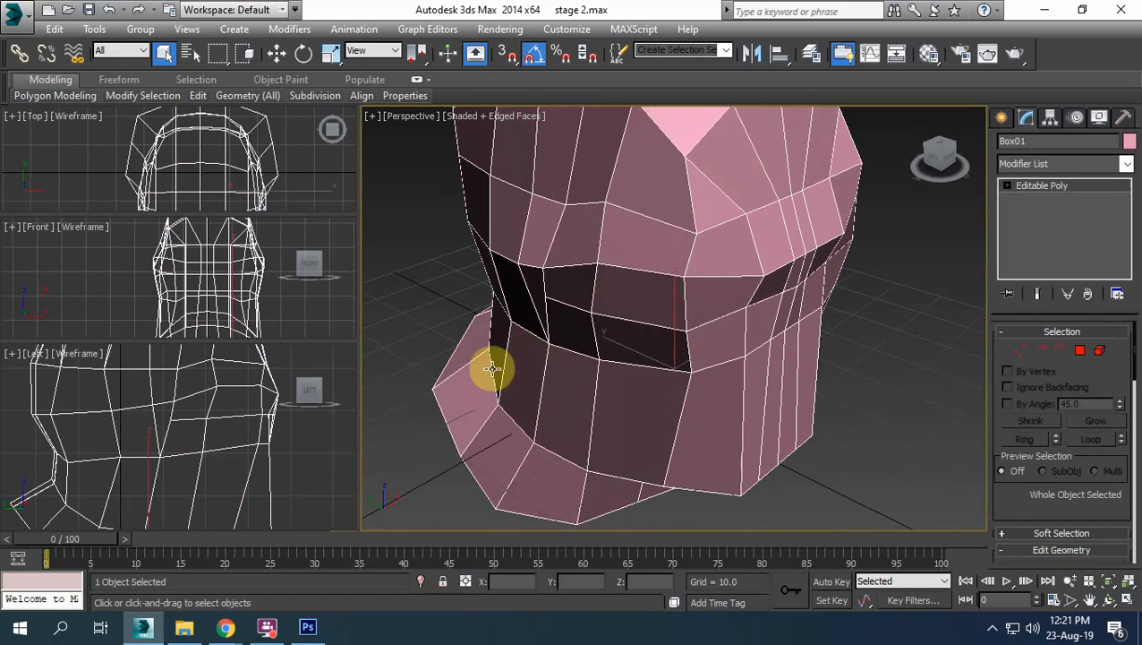
Open stage 3.max from File Explorer in 3ds Max, discarding the changes to stage 2 and continuing past the missing external file
left_click(185, 630)
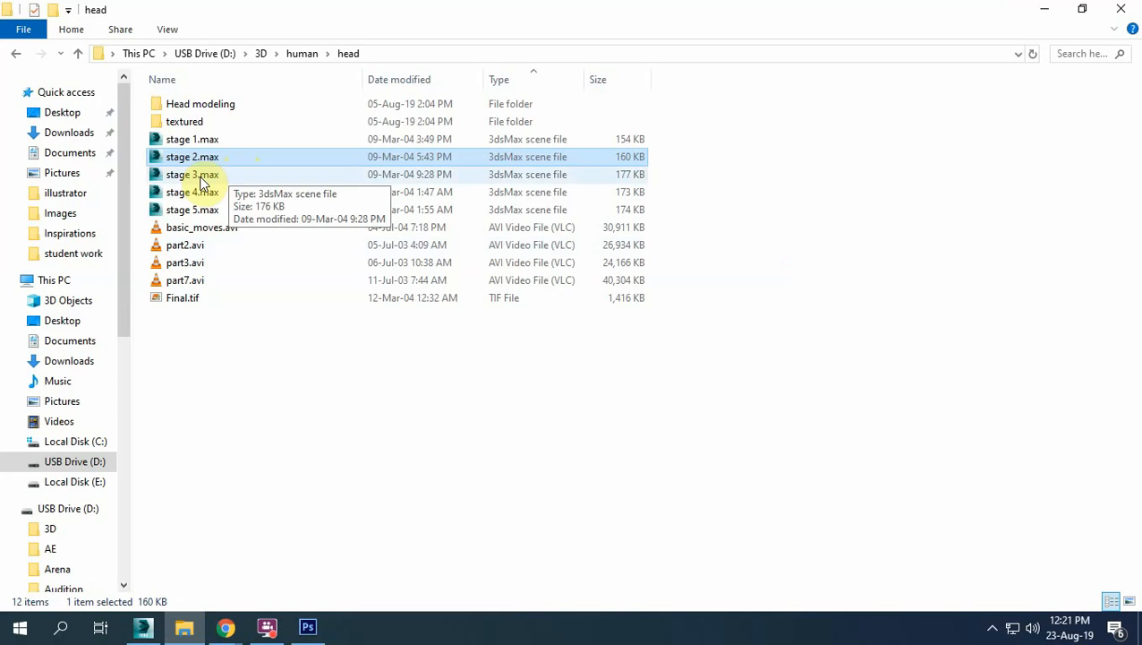
left_click_drag(197, 177, 593, 402)
left_click(616, 408)
left_click(571, 345)
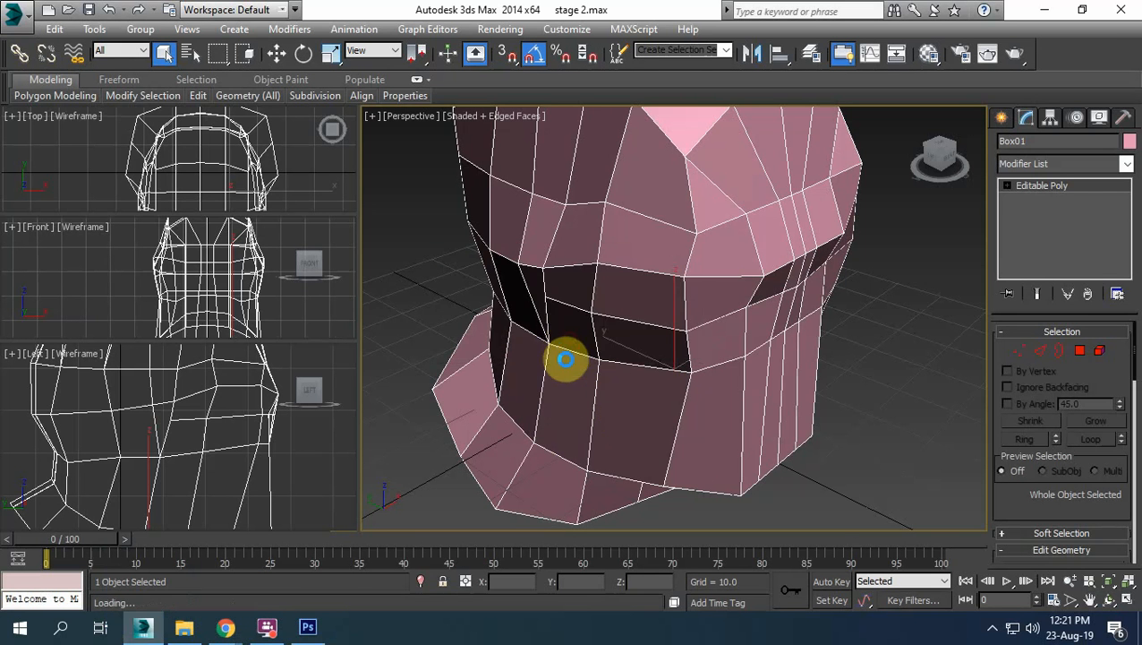
left_click(772, 463)
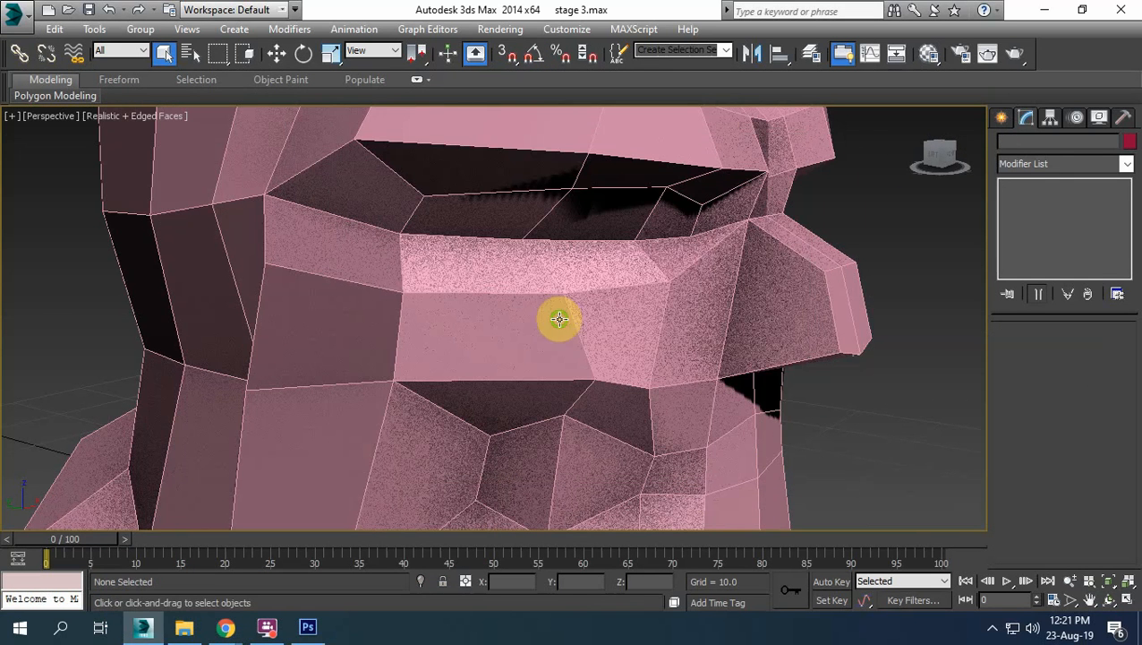
Set the stage 3 Perspective view to Shaded with edged faces and inspect the whole head with its roughed-out eye, nose and mouth areas
scroll(503, 365, "down", 3)
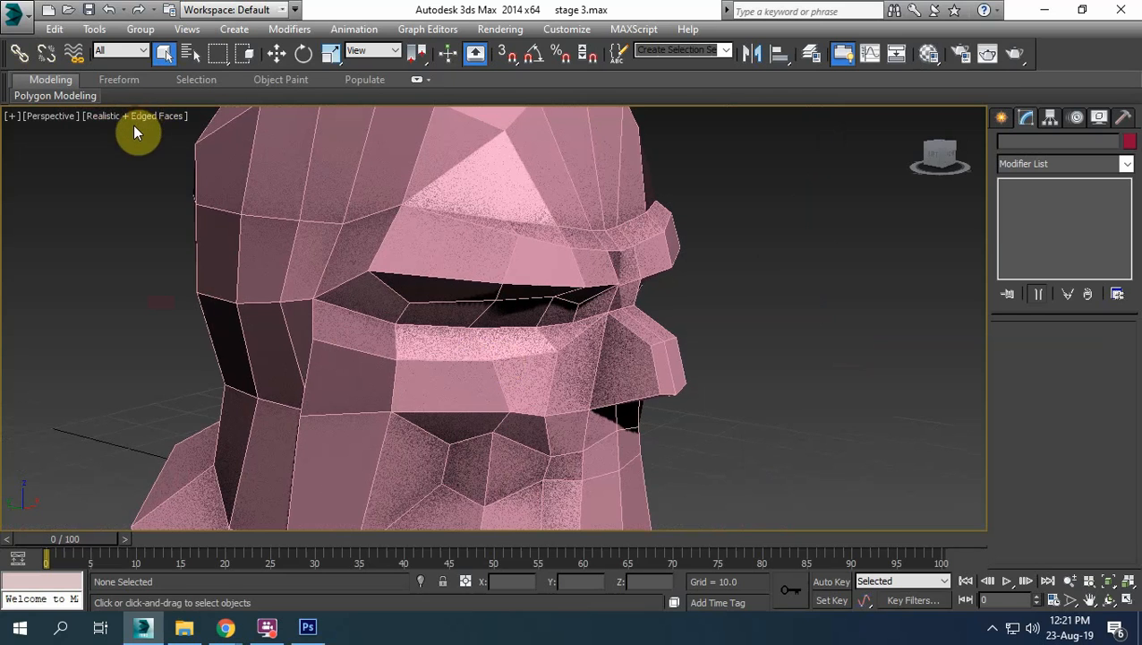
left_click(134, 133)
left_click(141, 153)
mouse_move(638, 390)
middle_mouse_down("alt")
mouse_move(524, 401)
mouse_move(400, 361)
mouse_move(433, 303)
mouse_move(474, 304)
mouse_move(615, 368)
mouse_move(635, 400)
middle_mouse_up("alt")
scroll(627, 400, "down", 4)
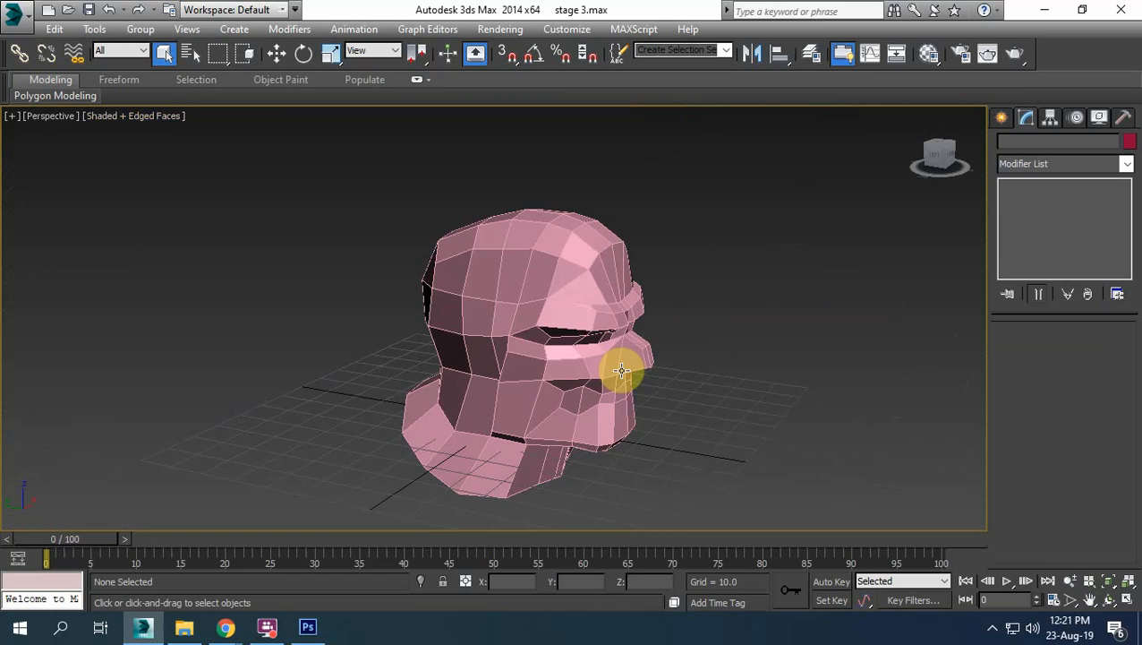
scroll(621, 370, "up", 3)
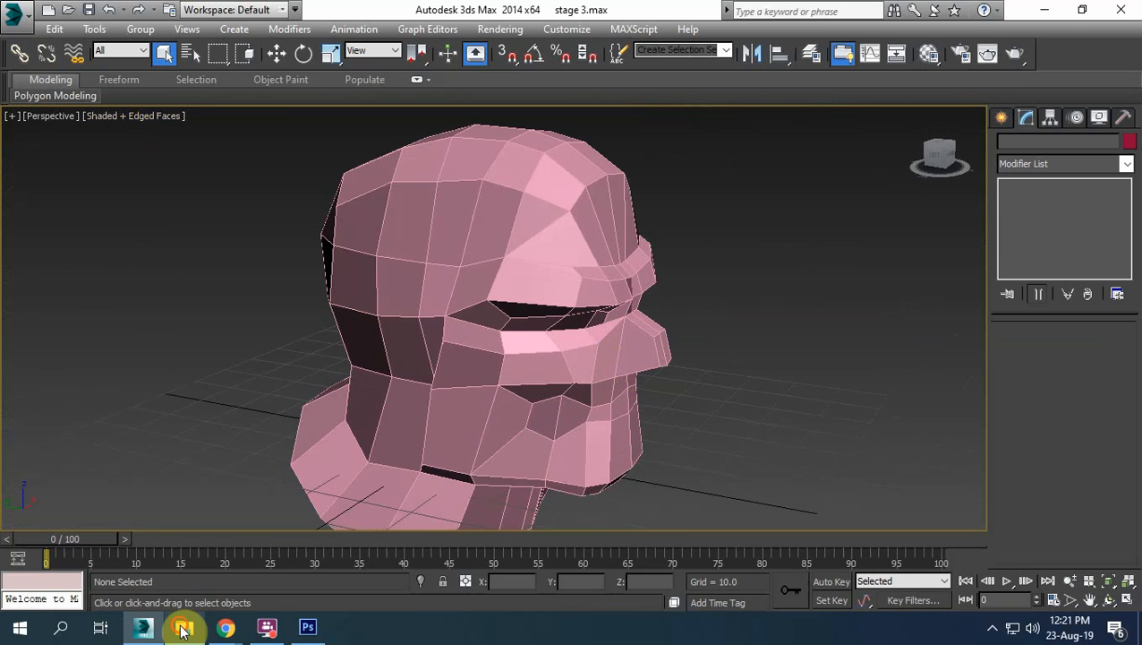
Open stage 4.max from File Explorer in 3ds Max, continuing past the missing external file
left_click(183, 629)
left_click_drag(204, 191, 357, 448)
left_click(383, 459)
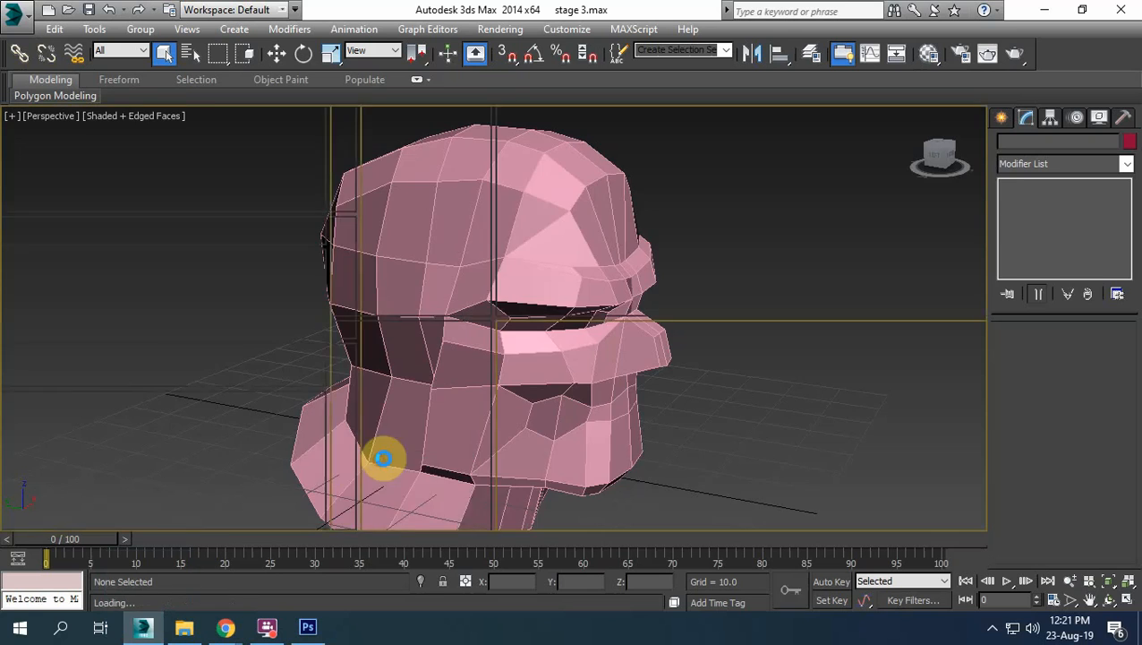
left_click(768, 462)
Set the stage 4 Perspective view to Shaded with edged faces and inspect the more detailed head from the side
middle_click_drag(326, 306, 209, 193, "alt")
left_click(119, 119)
left_click(121, 152)
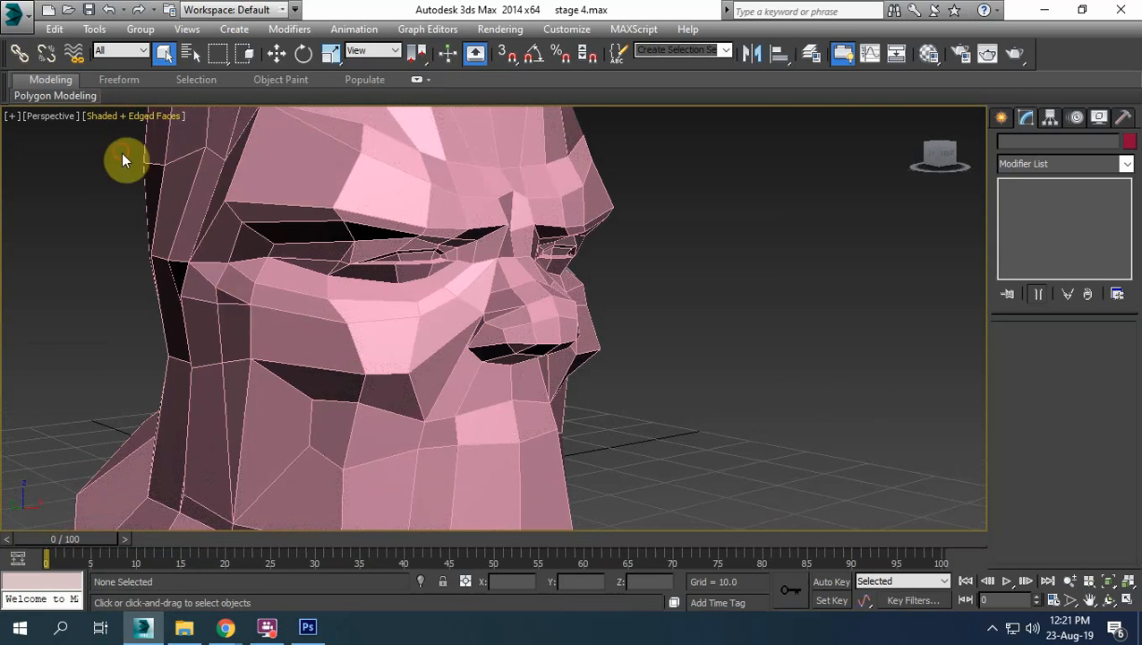
middle_click_drag(401, 326, 415, 423, "alt")
scroll(426, 352, "down", 3)
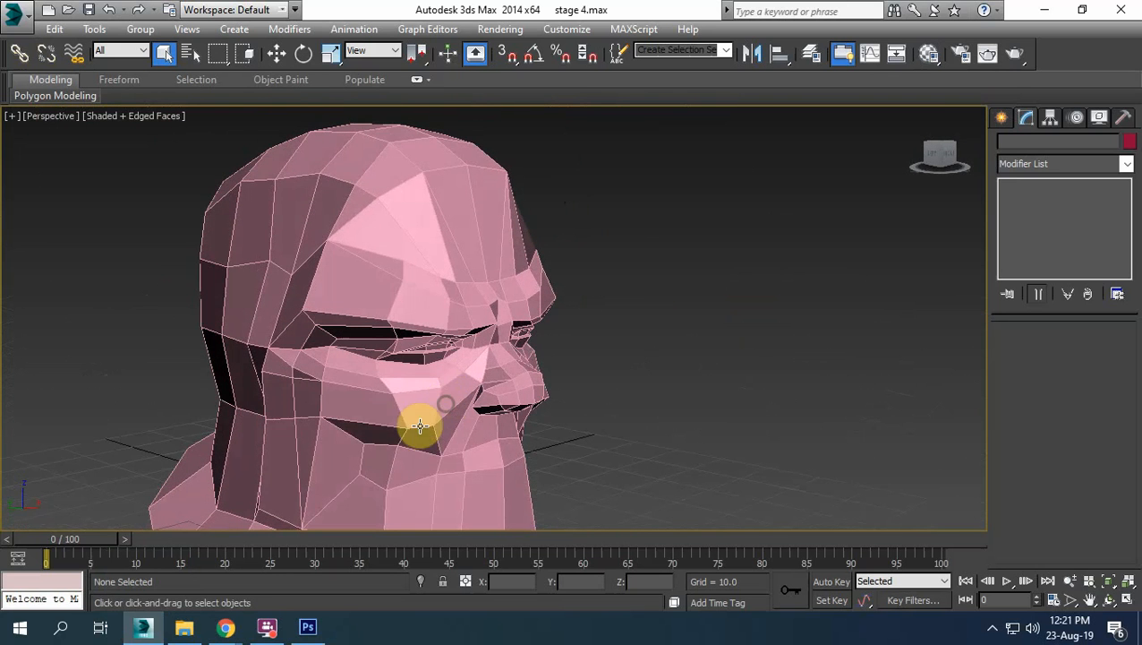
Select the stage 4 head and toggle its Symmetry modifier off and on to compare the modeled half with the mirrored head
left_click(360, 401)
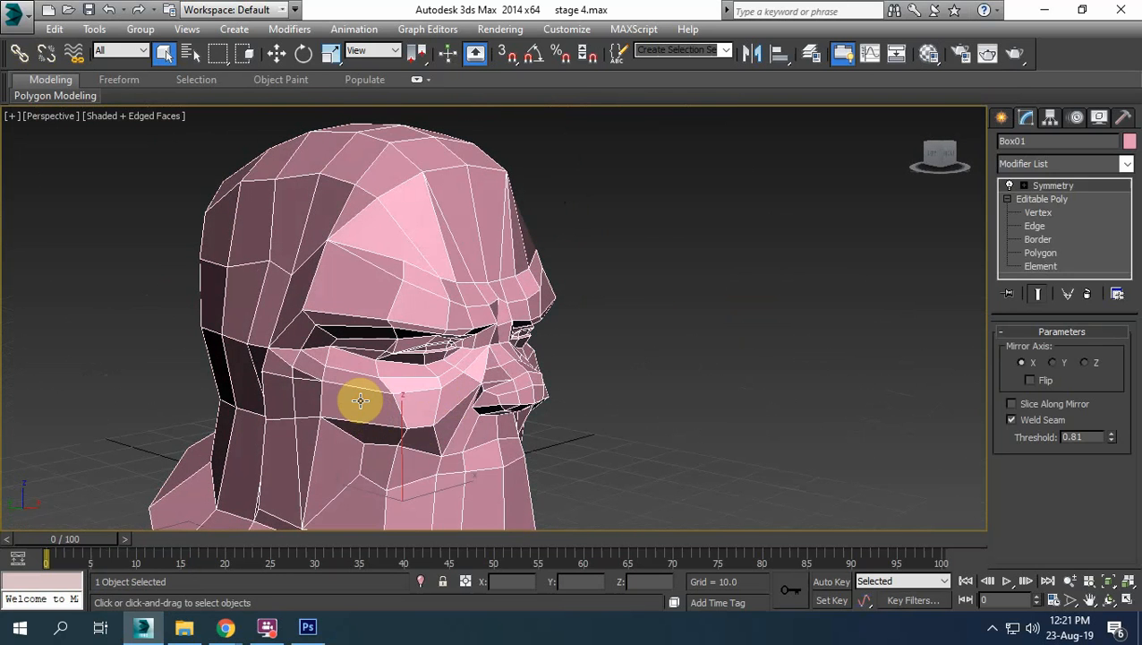
left_click(1010, 186)
left_click(1010, 187)
left_click(1009, 186)
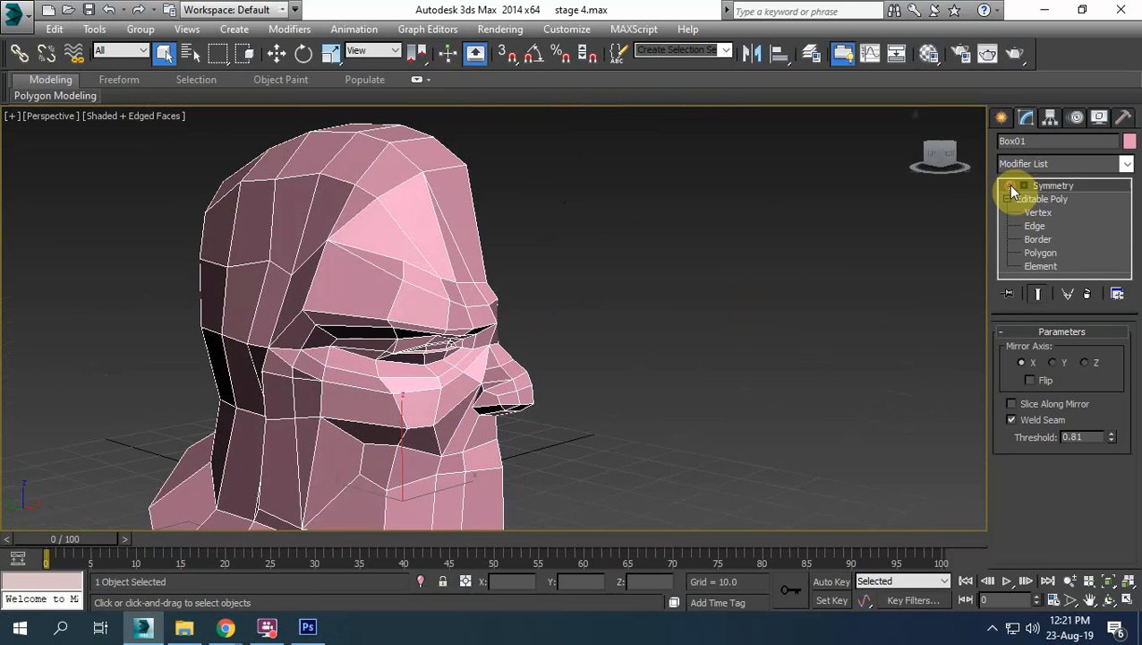
left_click(1010, 186)
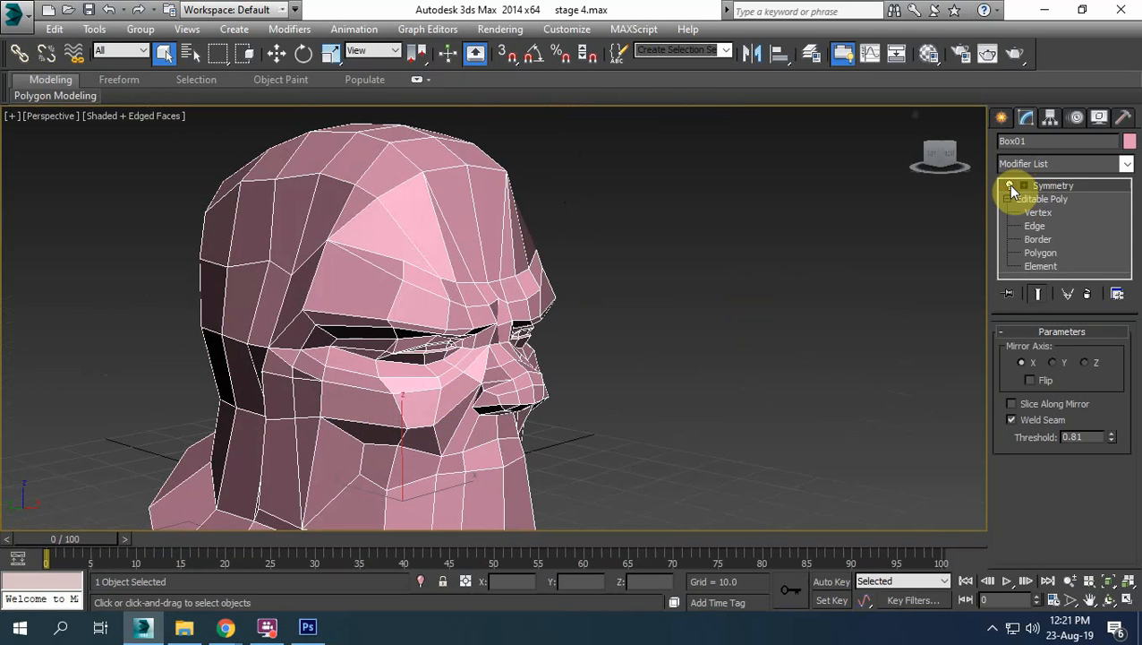
left_click(1011, 188)
middle_click_drag(713, 338, 791, 321, "alt")
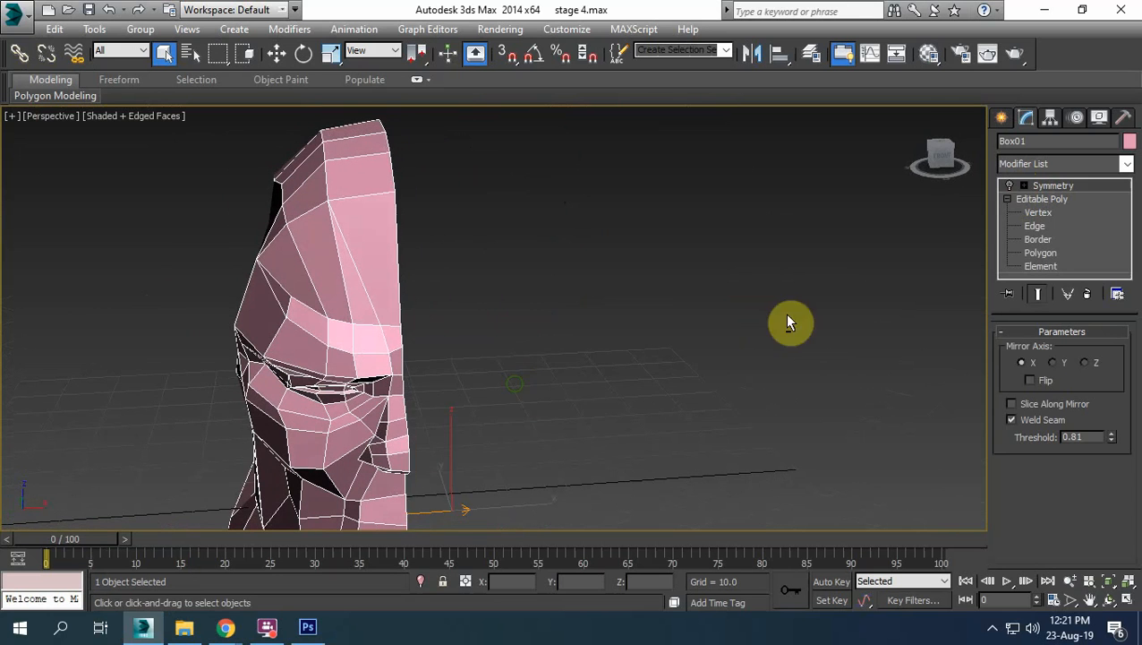
left_click(1011, 186)
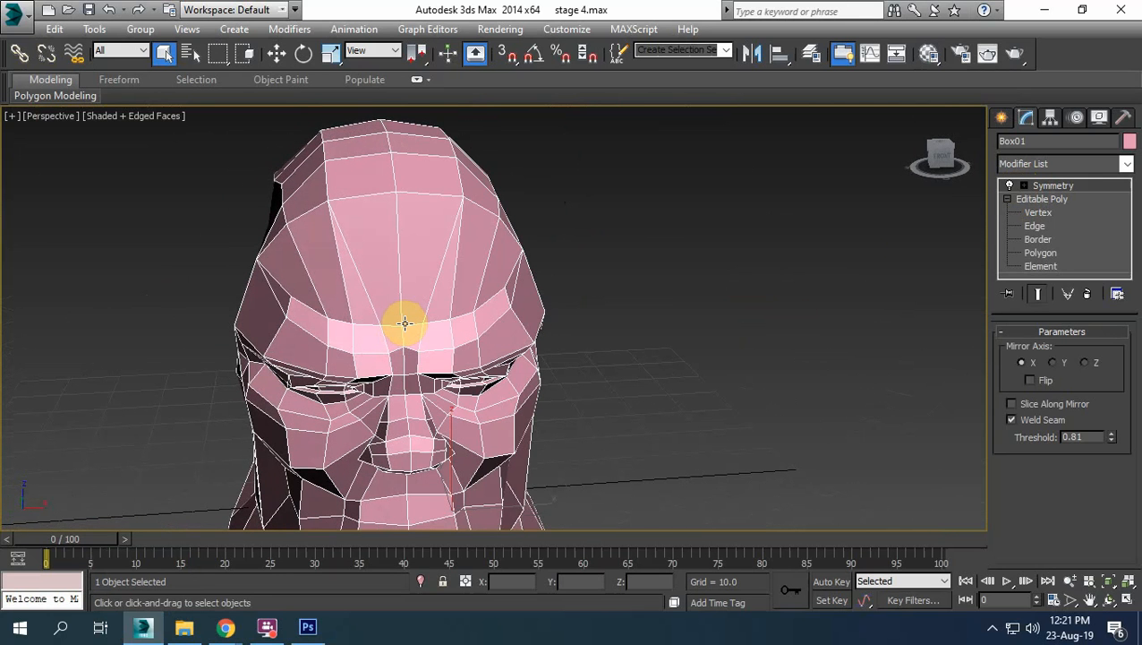
Add a TurboSmooth modifier above Symmetry on the stage 4 head
left_click(1058, 164)
key("t")
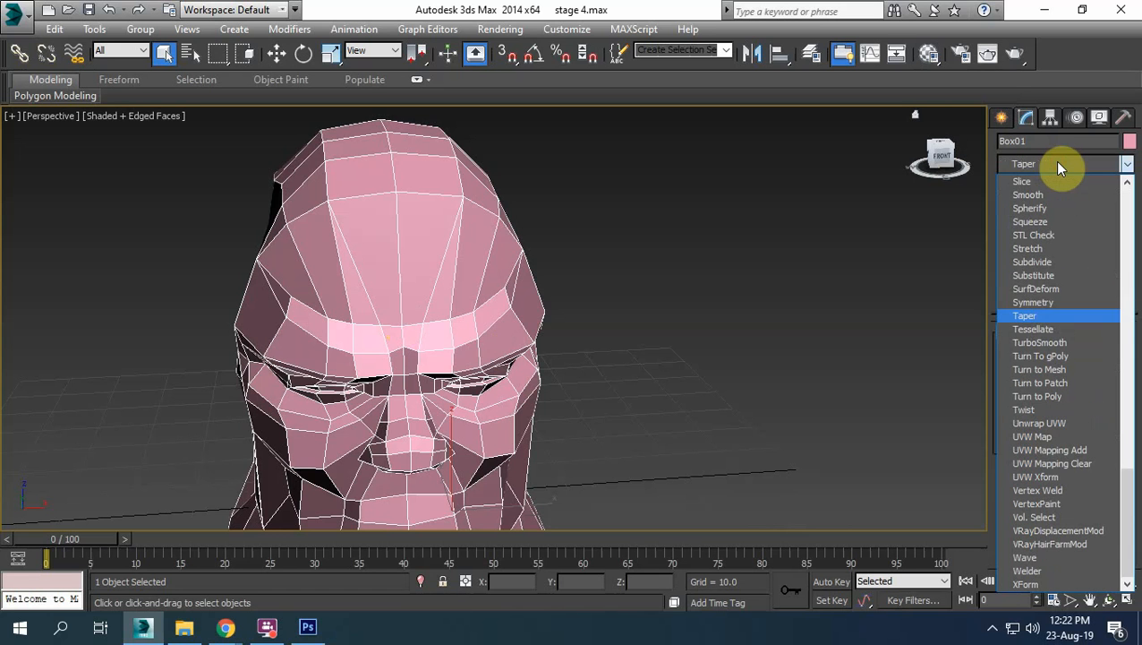
left_click(1039, 343)
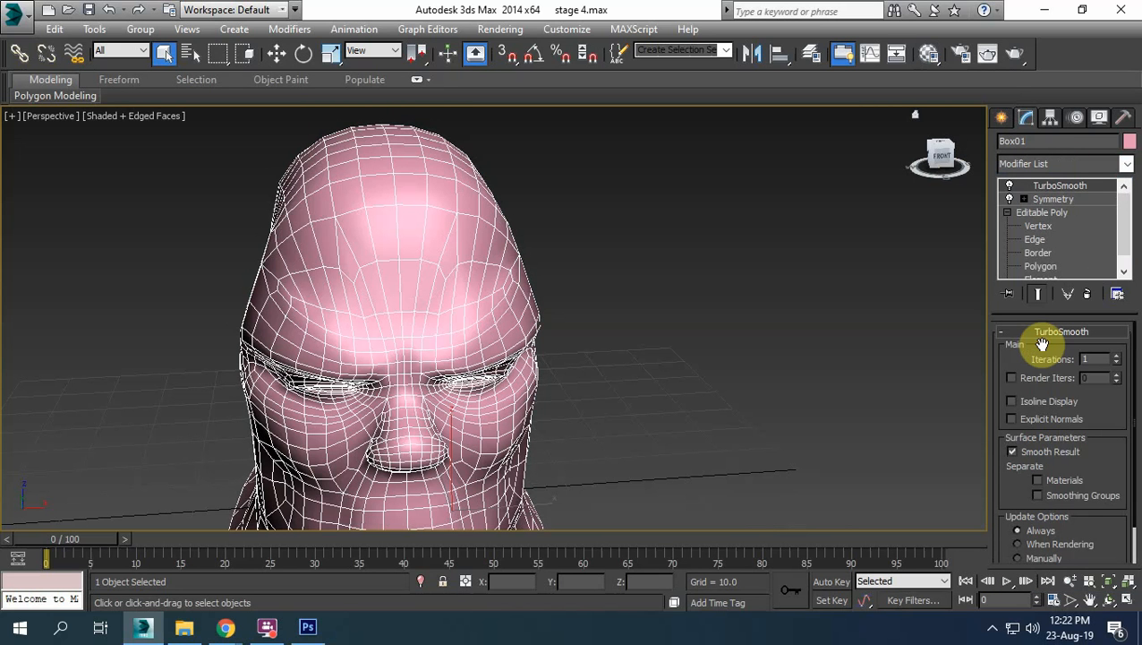
Deselect the smoothed head and hide its edged faces to examine the surface from the side and front
left_click(615, 424)
middle_click_drag(495, 426, 520, 342)
middle_click_drag(436, 374, 732, 463, "alt")
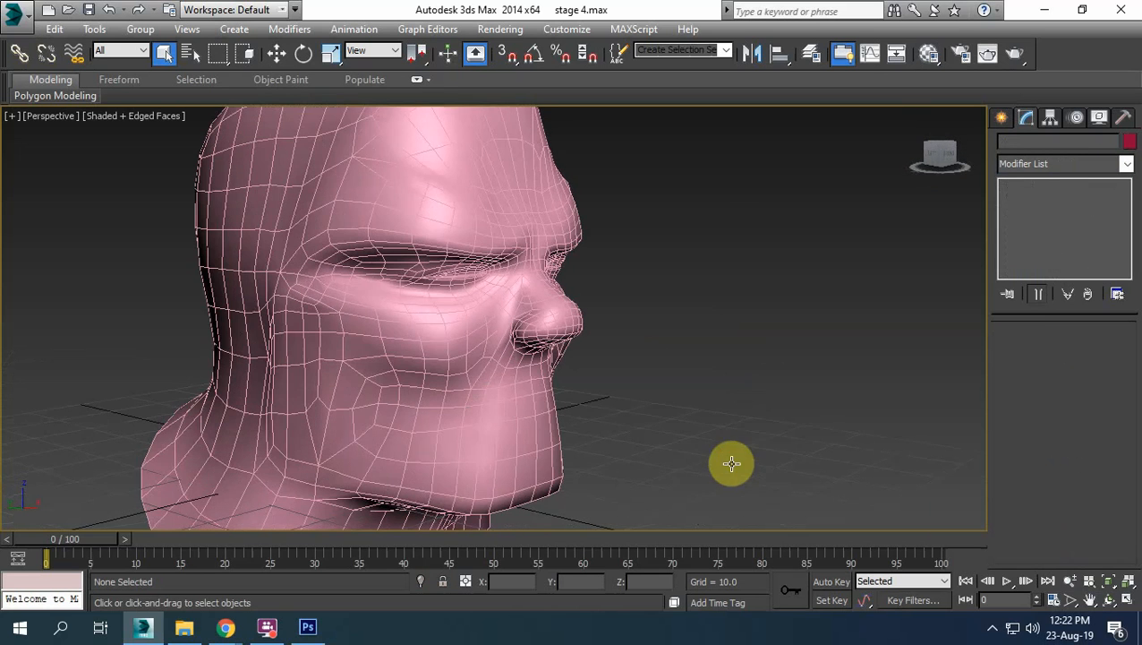
key("F4")
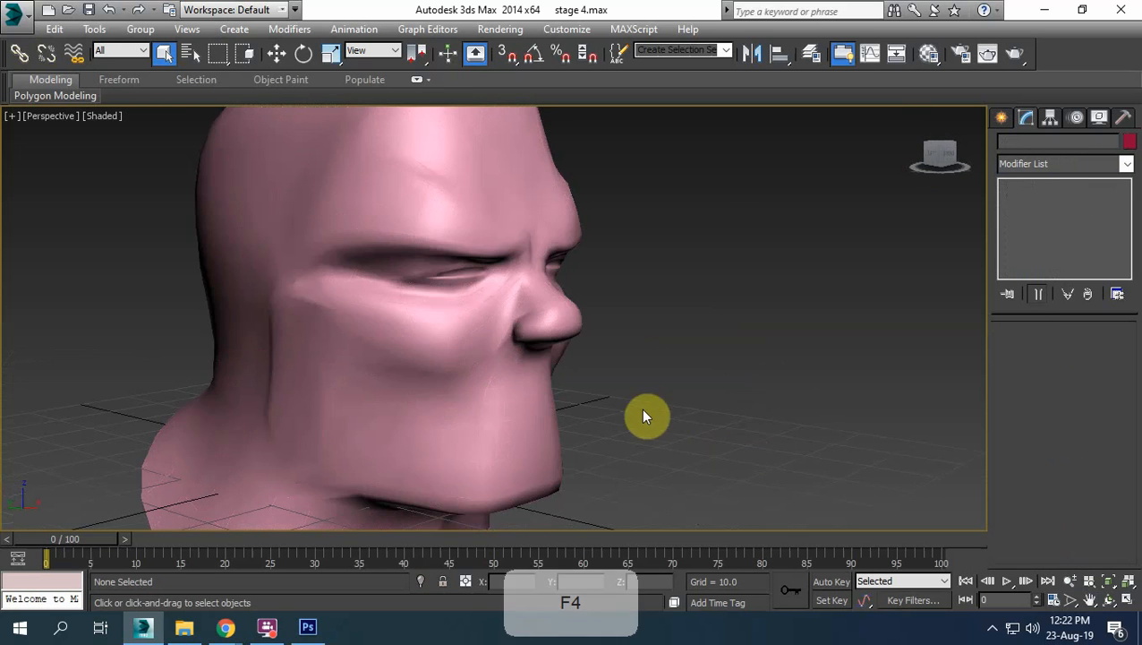
mouse_move(645, 416)
middle_mouse_down("alt")
mouse_move(523, 424)
mouse_move(532, 352)
mouse_move(589, 403)
middle_mouse_up("alt")
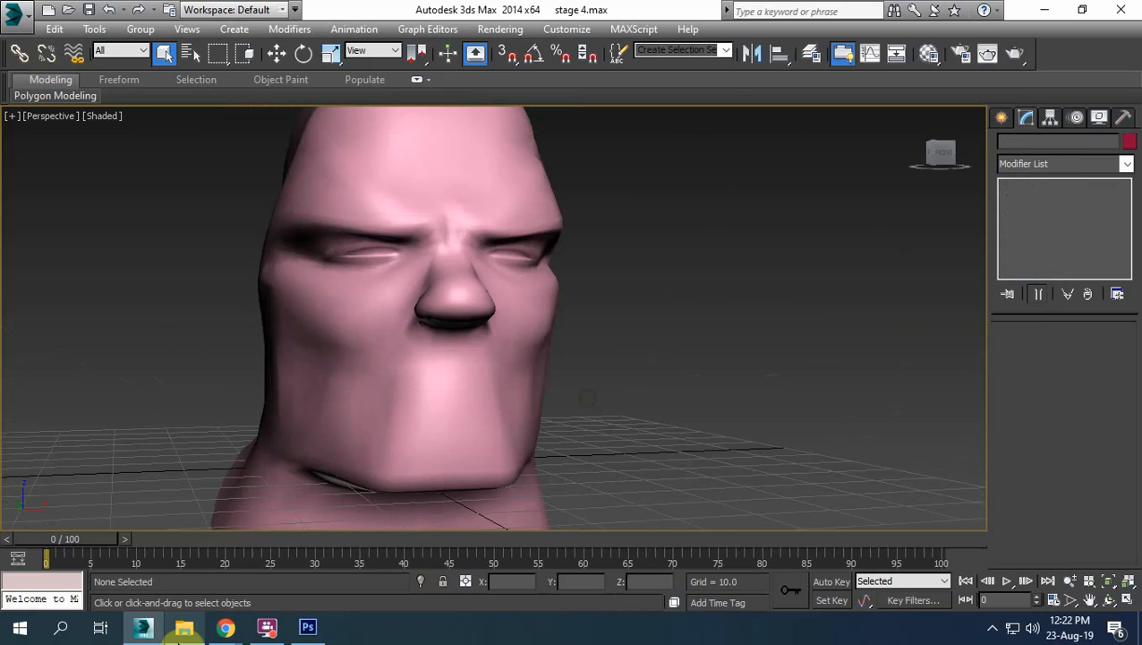
Open stage 5.max from File Explorer in 3ds Max, discarding the changes to stage 4 and continuing past the missing external file
left_click(185, 629)
left_click_drag(193, 209, 648, 427)
left_click(678, 439)
left_click(563, 342)
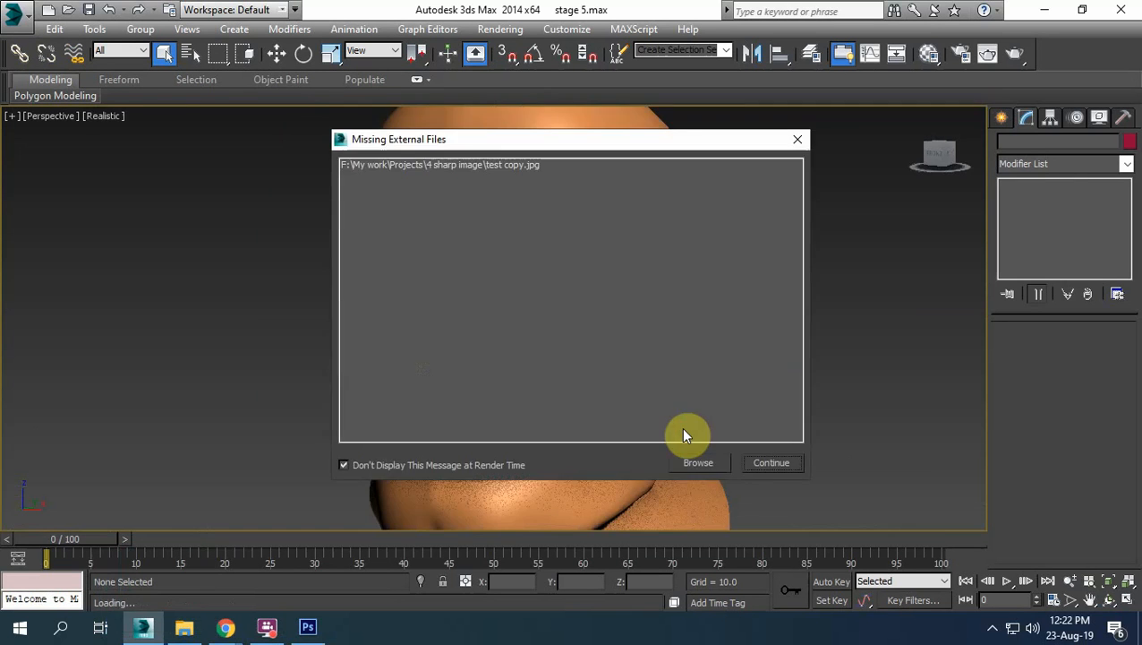
left_click(772, 463)
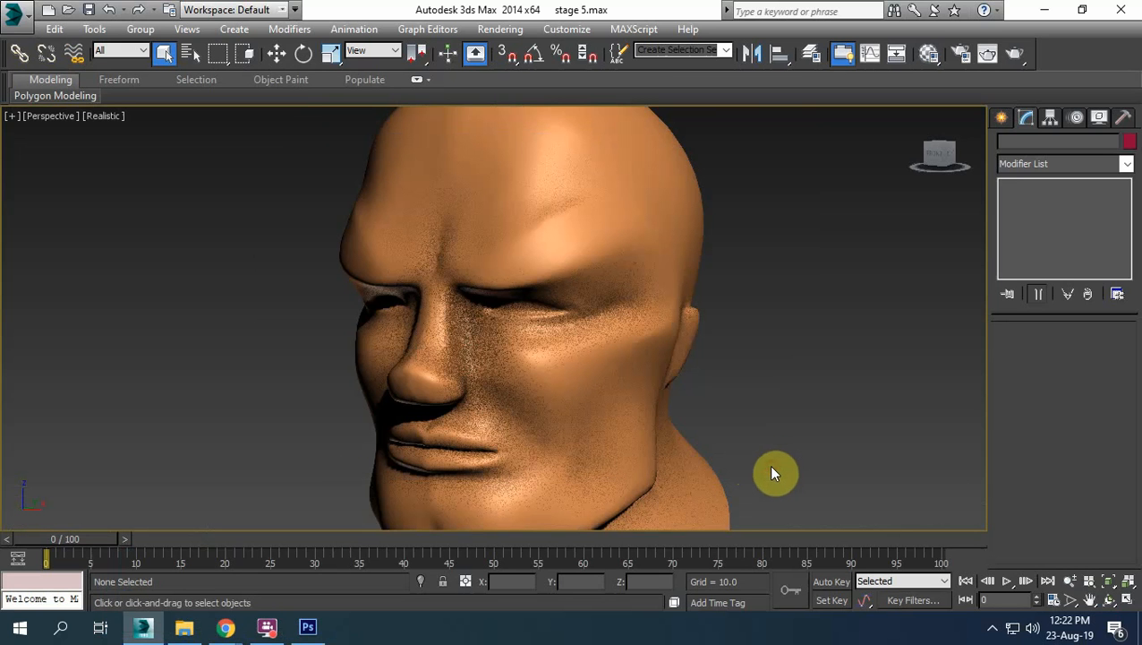
Set the stage 5 Perspective view's display style to Shaded and select the head
left_click(100, 128)
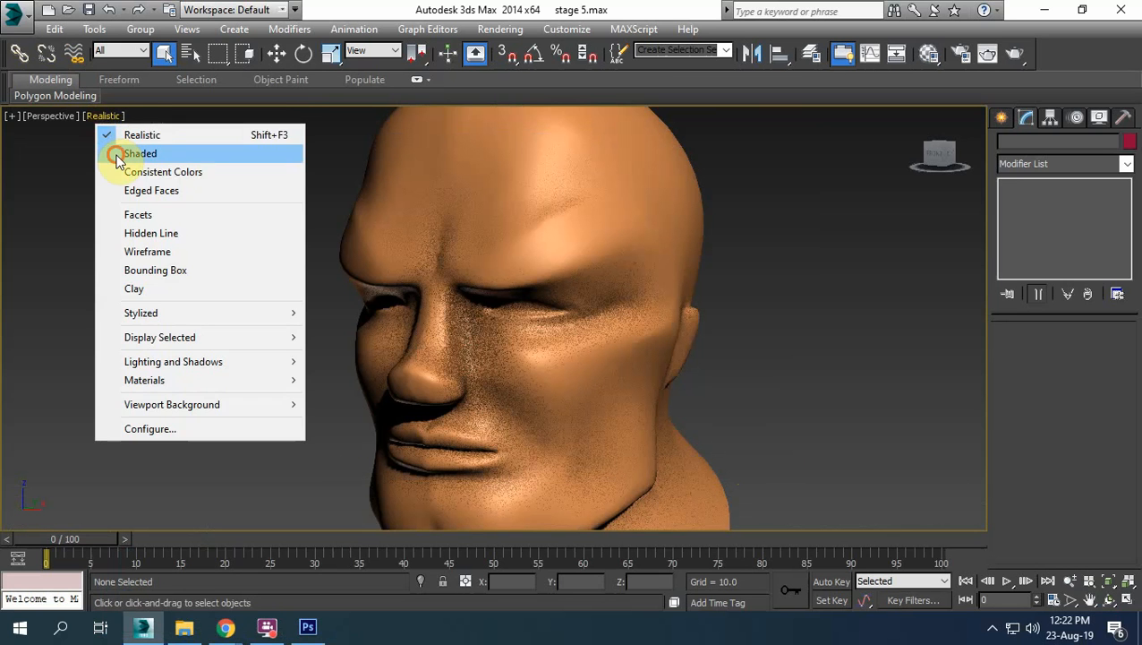
left_click(115, 153)
left_click(532, 386)
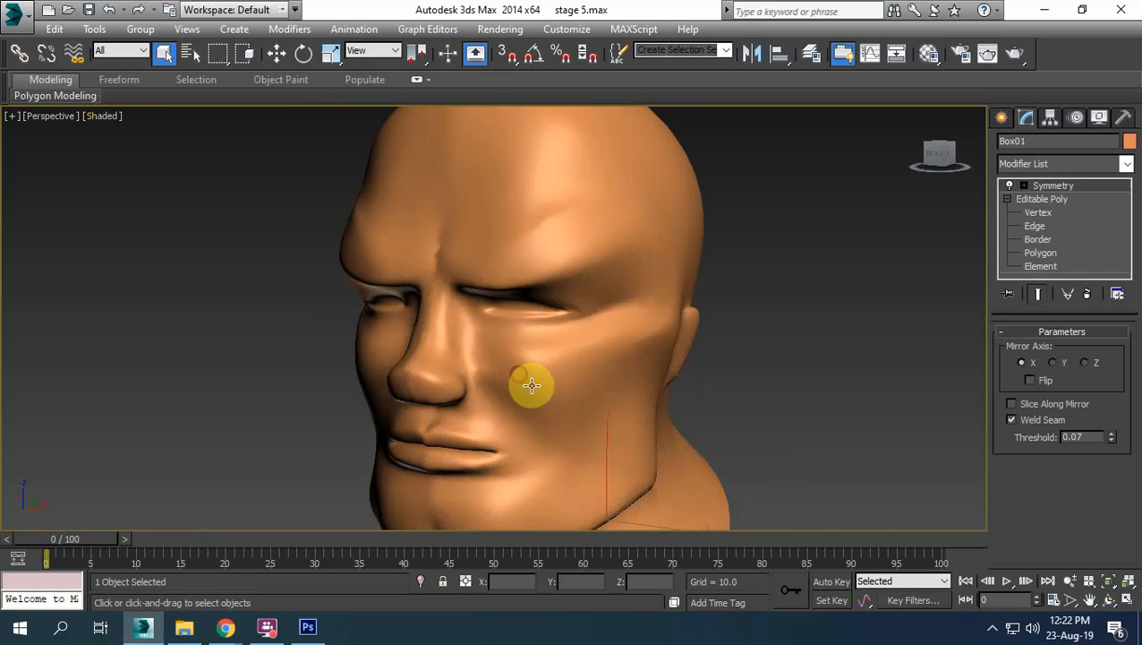
Toggle the Symmetry modifier off and on, and disable NURMS subdivision on the Editable Poly to inspect the stage 5 head's low-poly form
left_click(1010, 186)
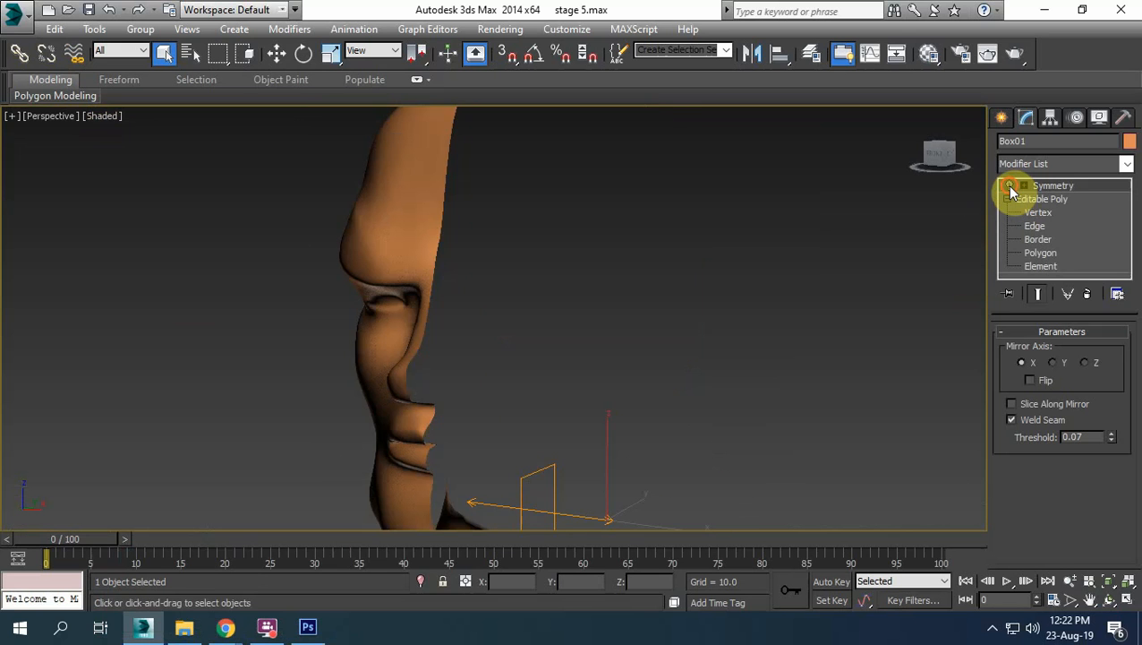
left_click(1010, 187)
left_click(1044, 200)
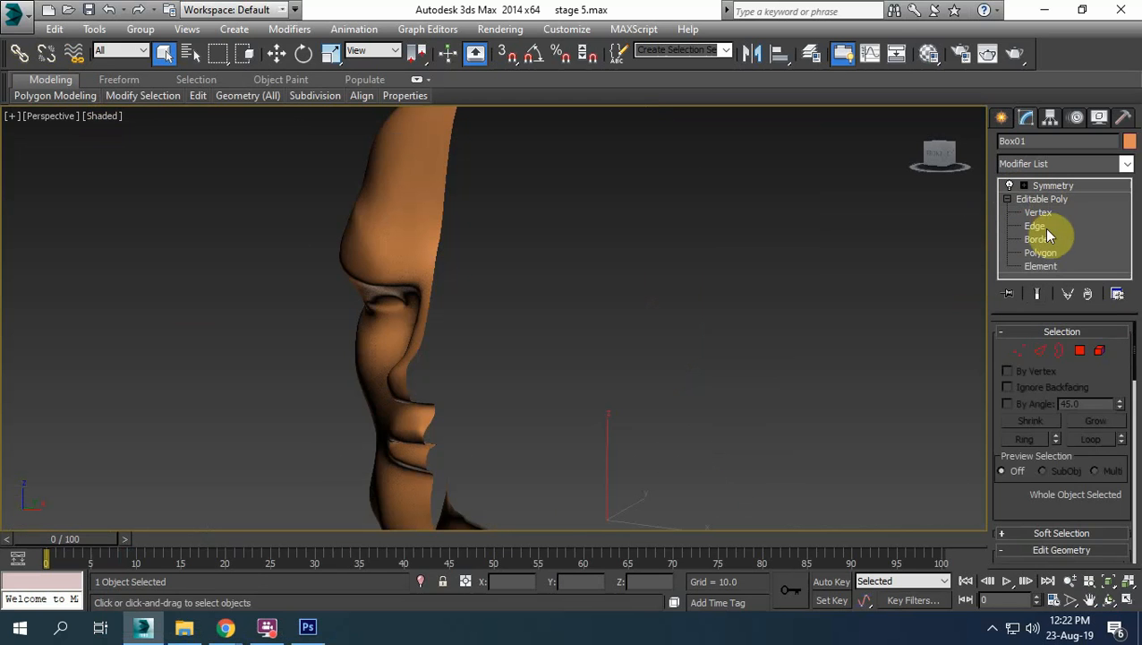
scroll(1088, 403, "down", 10)
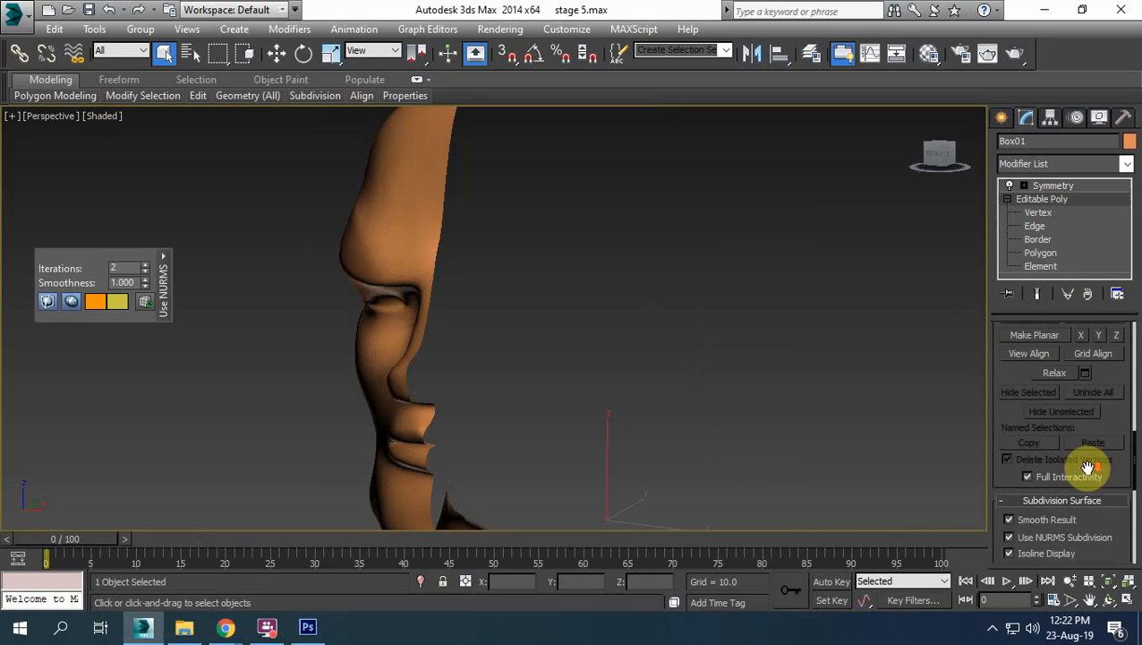
scroll(1087, 466, "down", 5)
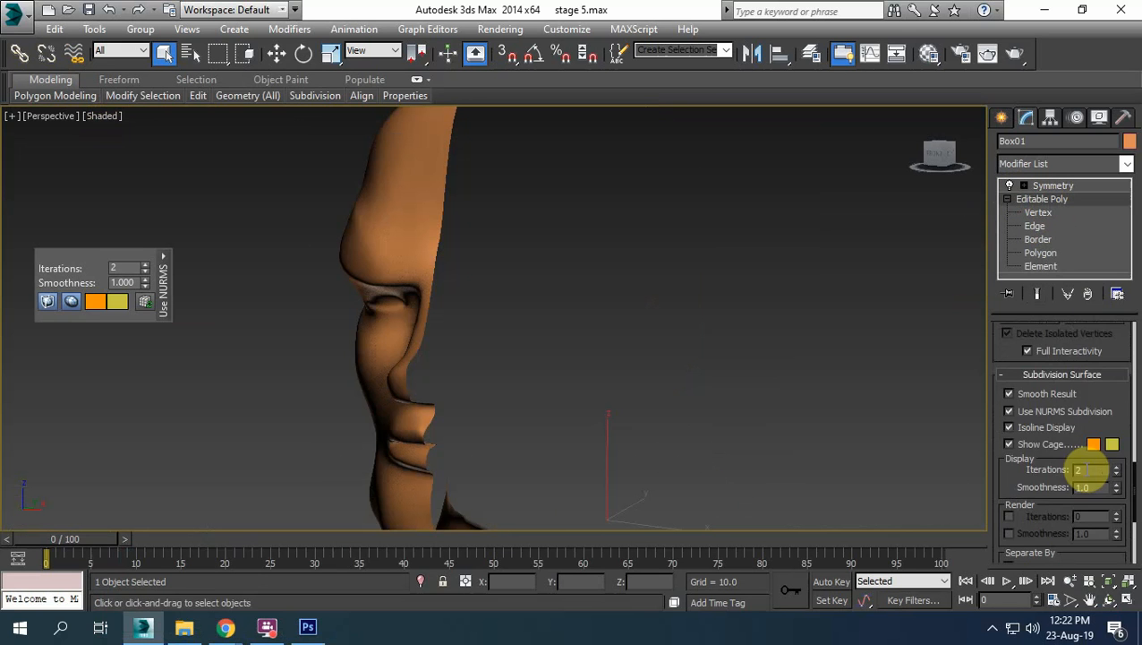
left_click(1038, 413)
left_click(797, 423)
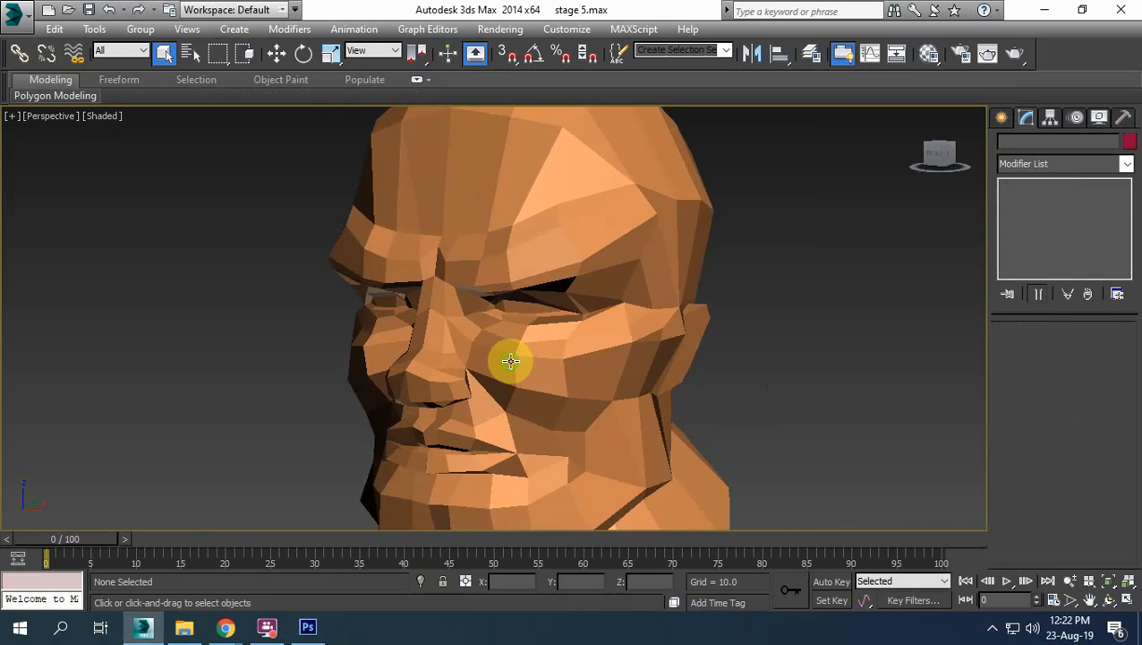
middle_click_drag(510, 362, 607, 367, "alt")
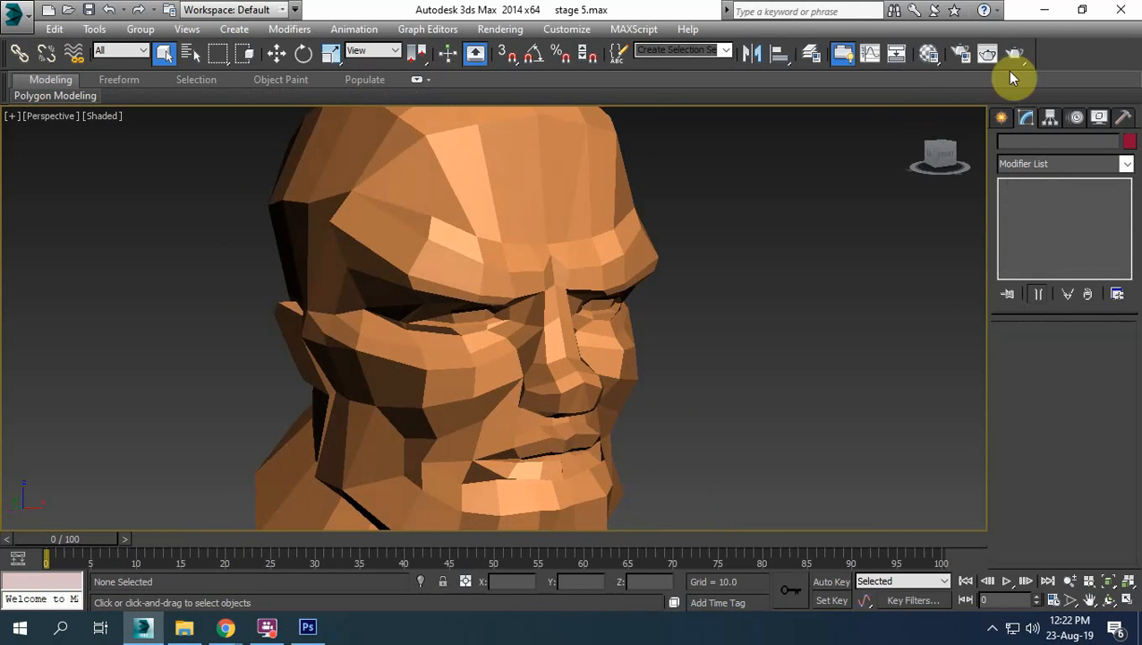
Open textured.max from the textured folder in 3ds Max, discarding the changes to stage 5 and continuing past the missing external file
left_click(1044, 8)
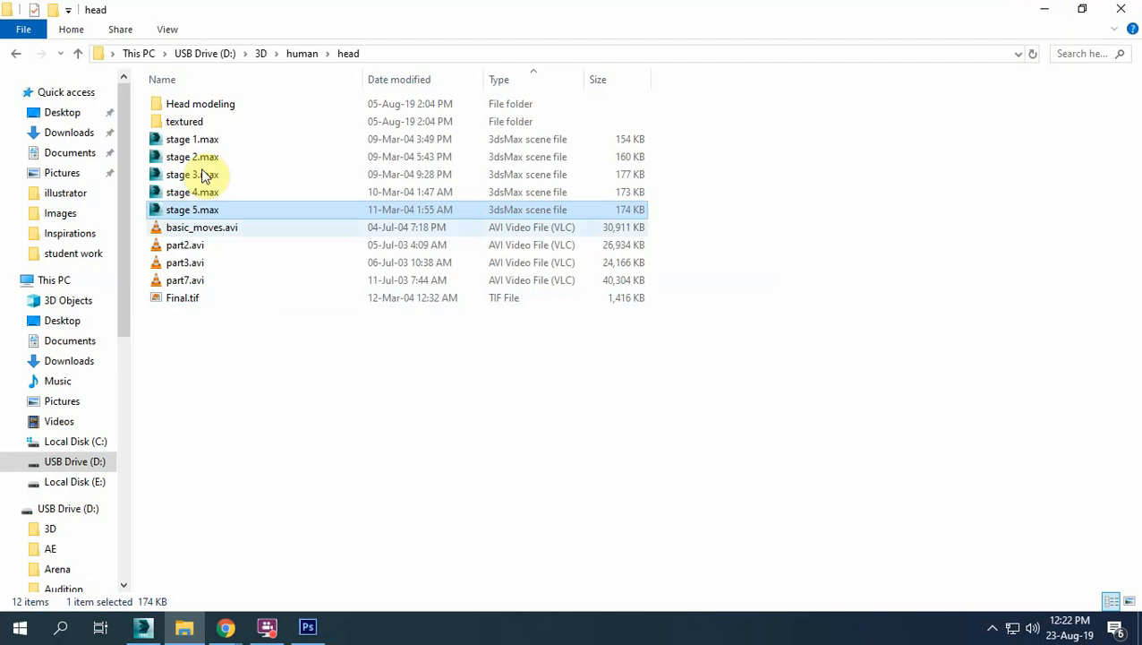
double_click(197, 124)
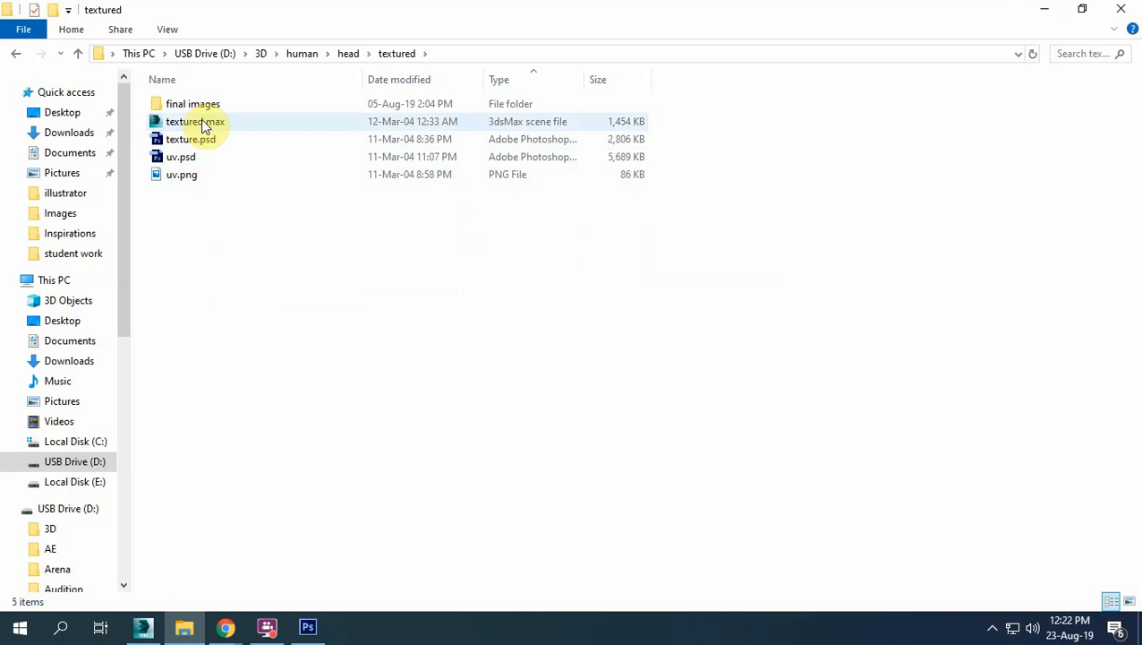
left_click_drag(202, 123, 548, 446)
left_click_drag(701, 412, 713, 415)
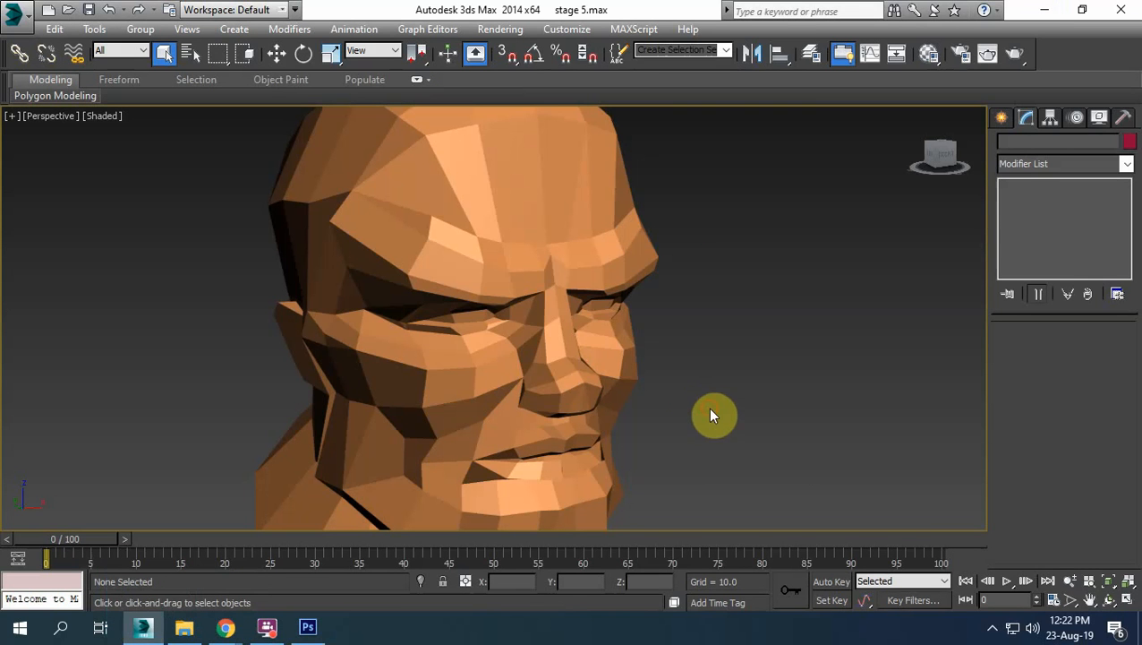
left_click(574, 341)
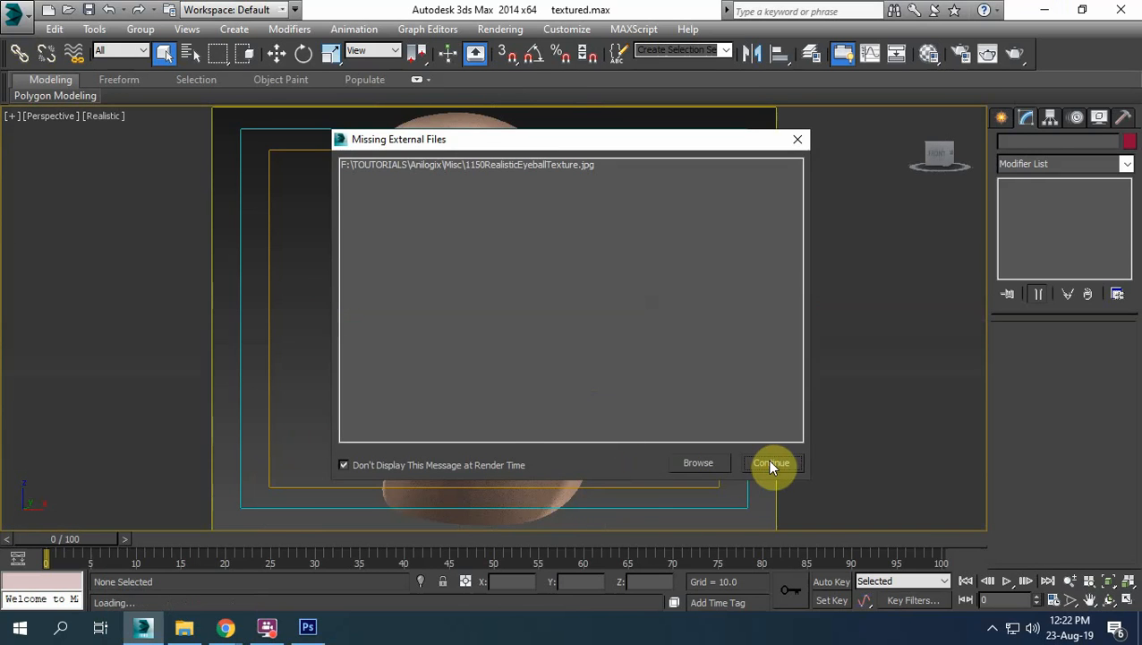
left_click(770, 462)
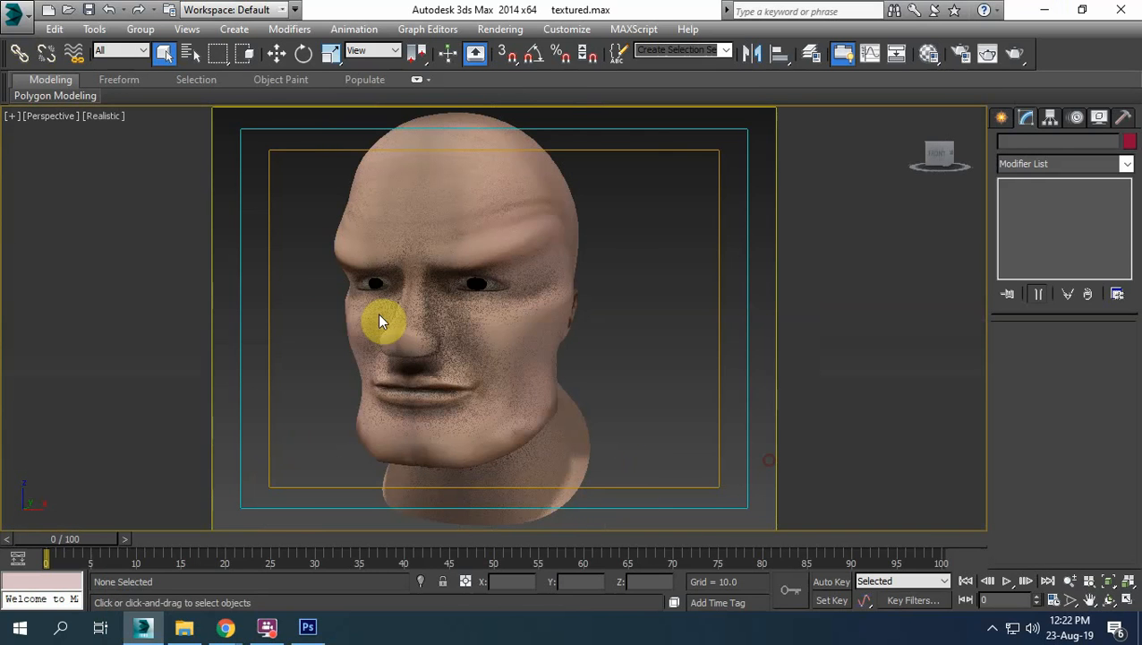
Set the textured scene's Perspective display style to Shaded and select one omni light to examine the lighting around the head
left_click(92, 116)
left_click(113, 152)
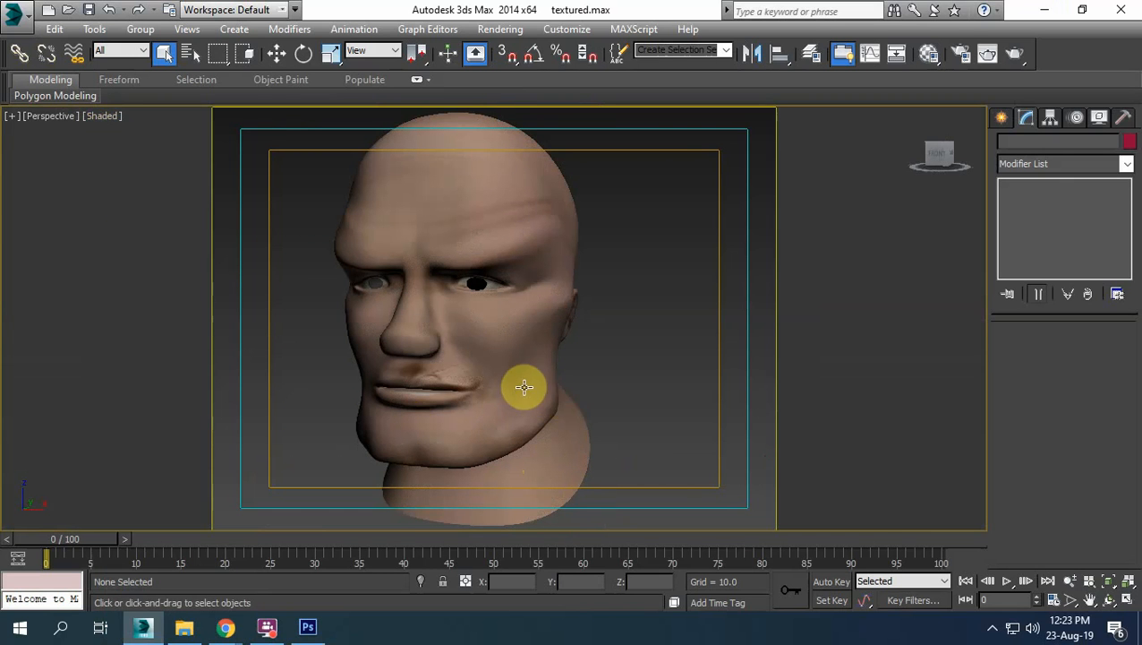
middle_click_drag(524, 387, 676, 380, "alt")
scroll(433, 344, "down", 8)
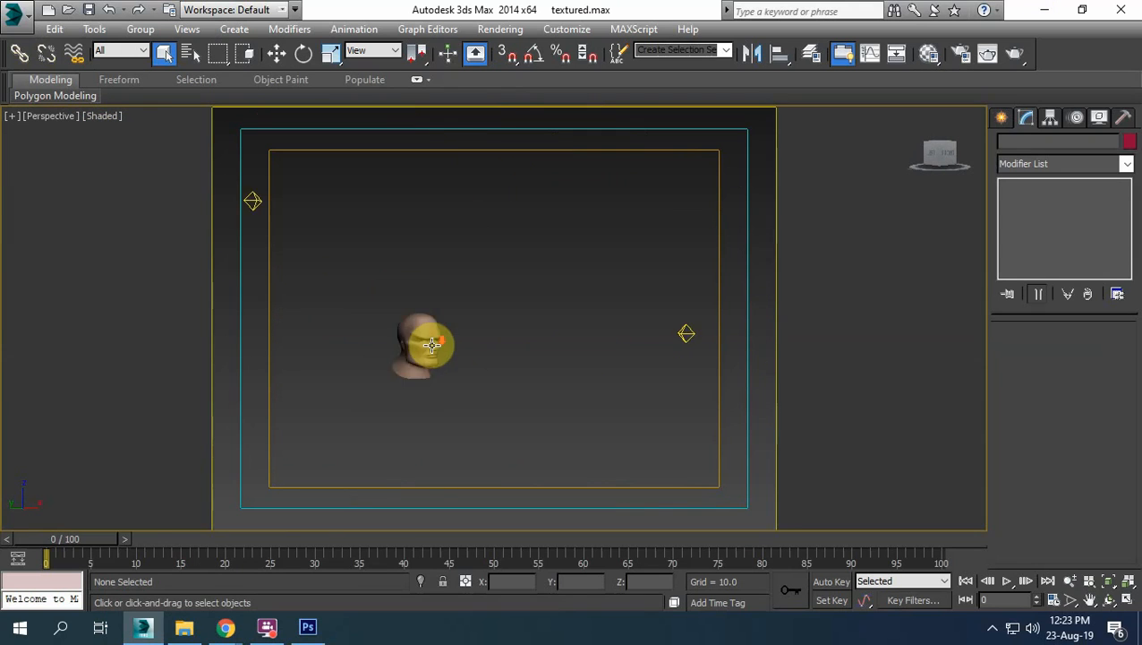
scroll(431, 345, "down", 5)
middle_click_drag(426, 349, 433, 339, "alt")
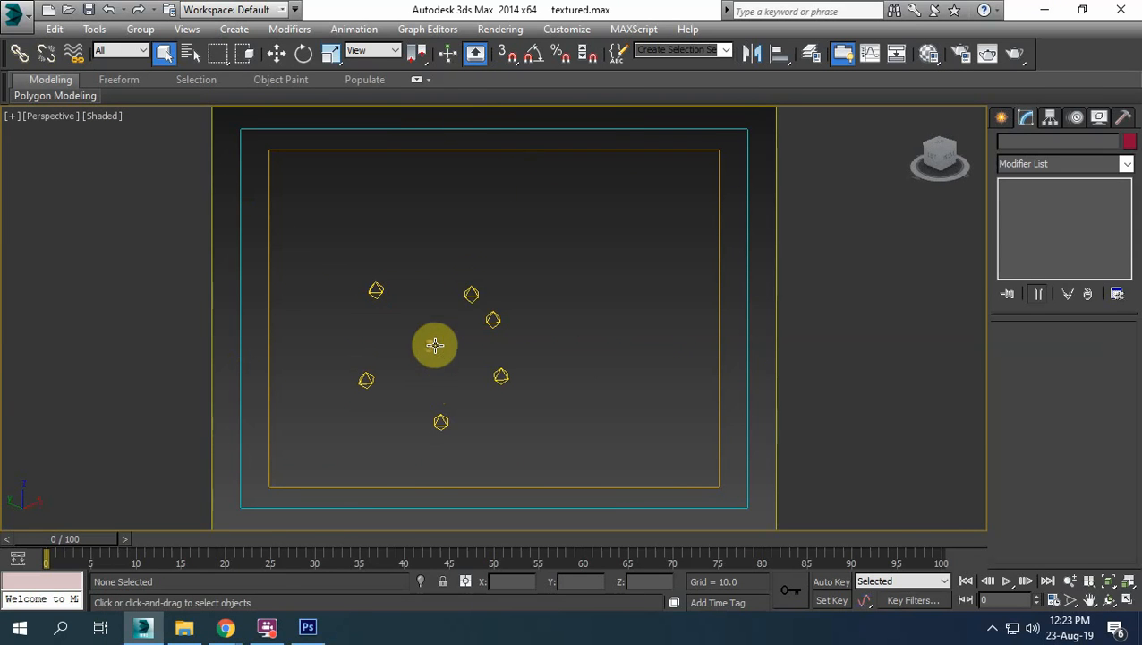
left_click(473, 293)
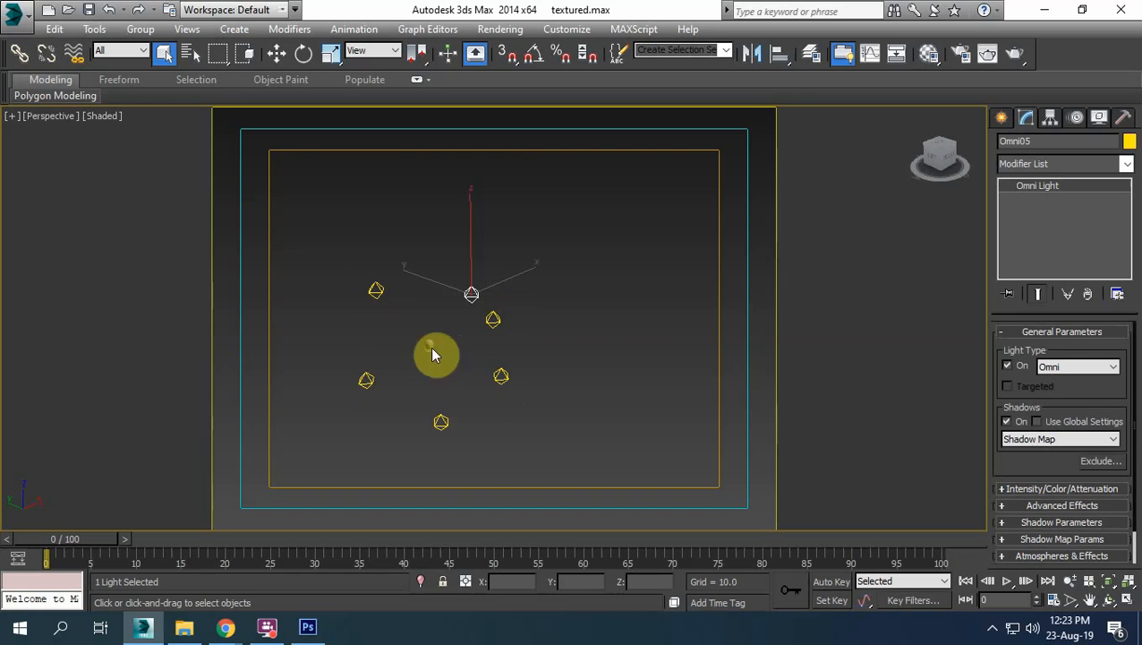
middle_click_drag(455, 361, 517, 354)
scroll(517, 354, "up", 5)
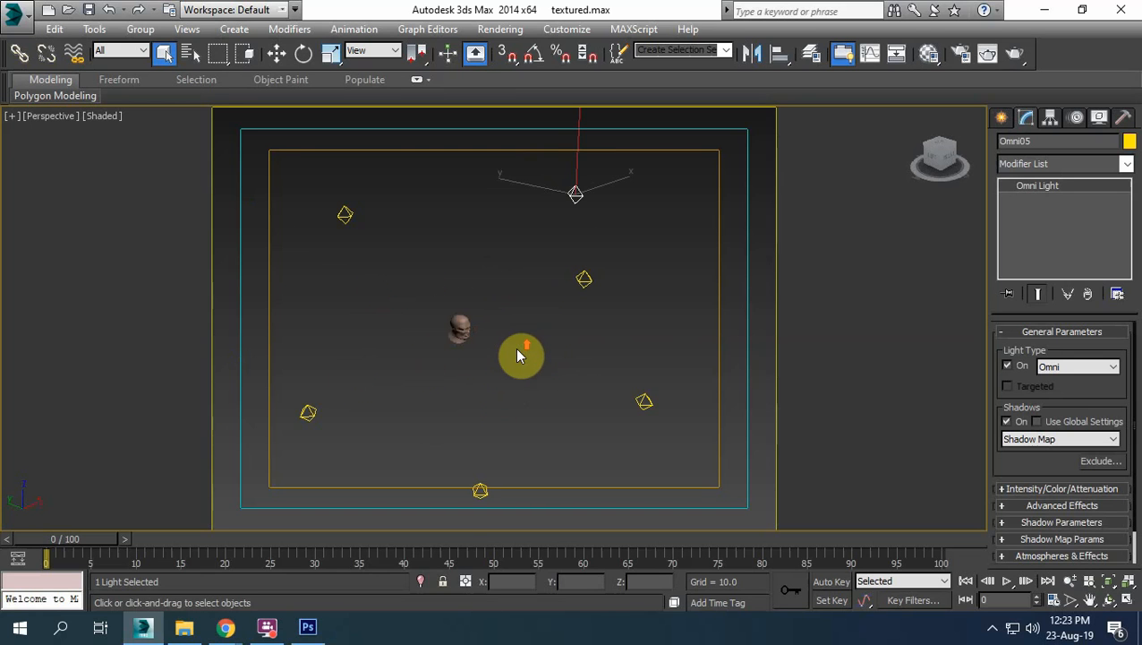
mouse_move(617, 355)
middle_mouse_down("alt")
mouse_move(559, 331)
mouse_move(591, 298)
mouse_move(607, 357)
middle_mouse_up("alt")
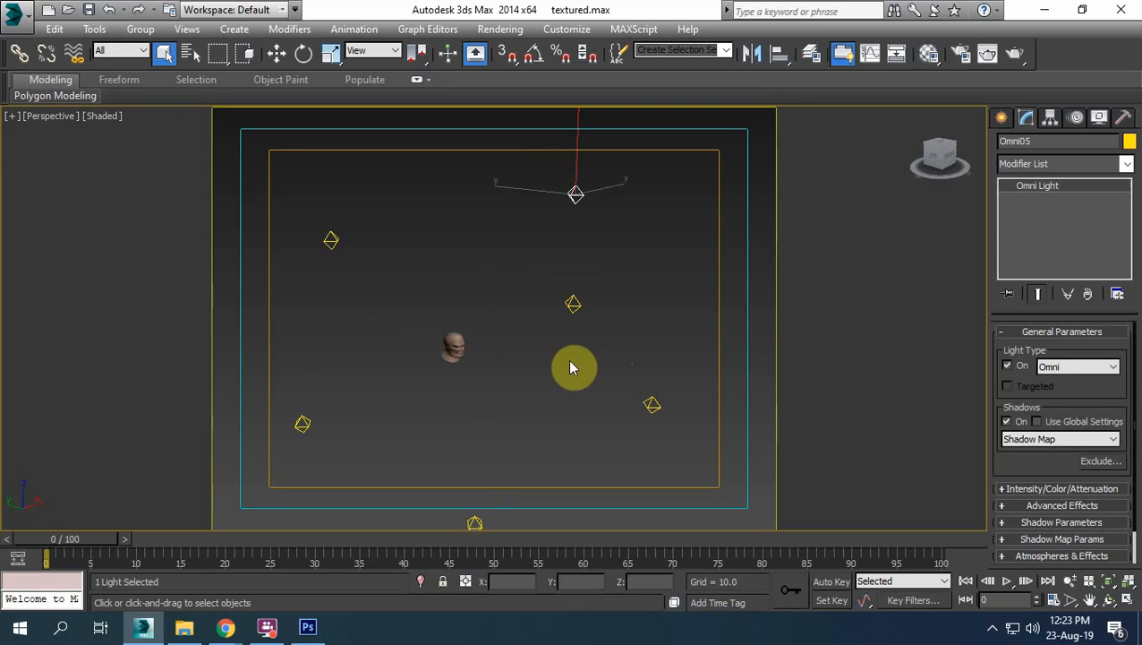
Open the Material Editor and select the textured head
left_click(929, 53)
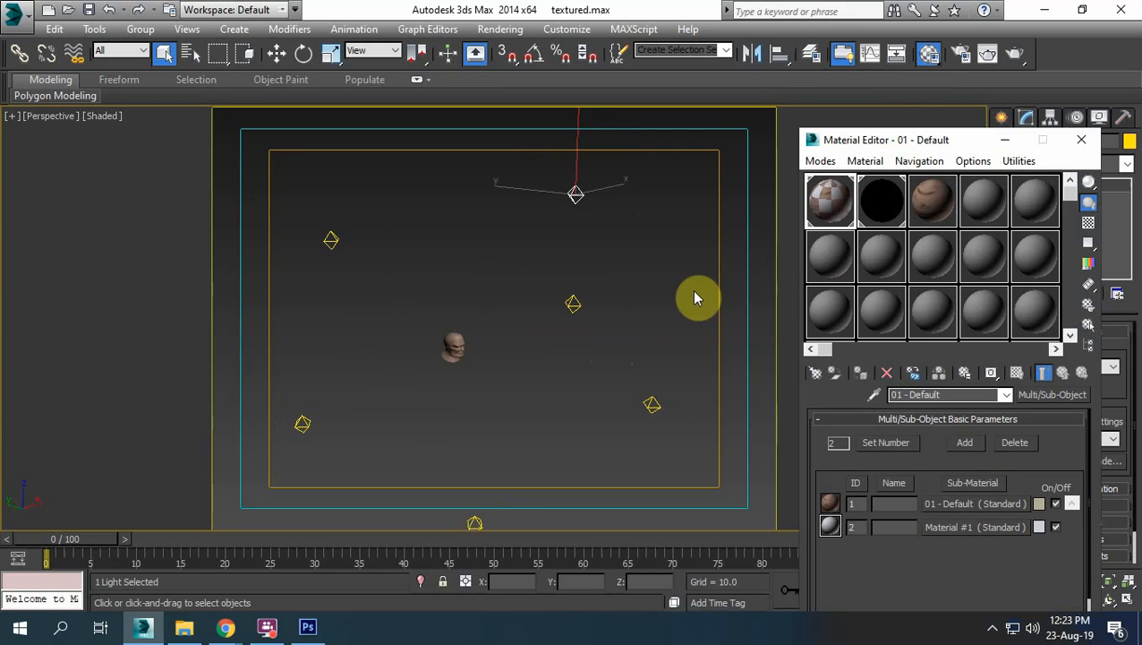
scroll(370, 331, "up", 5)
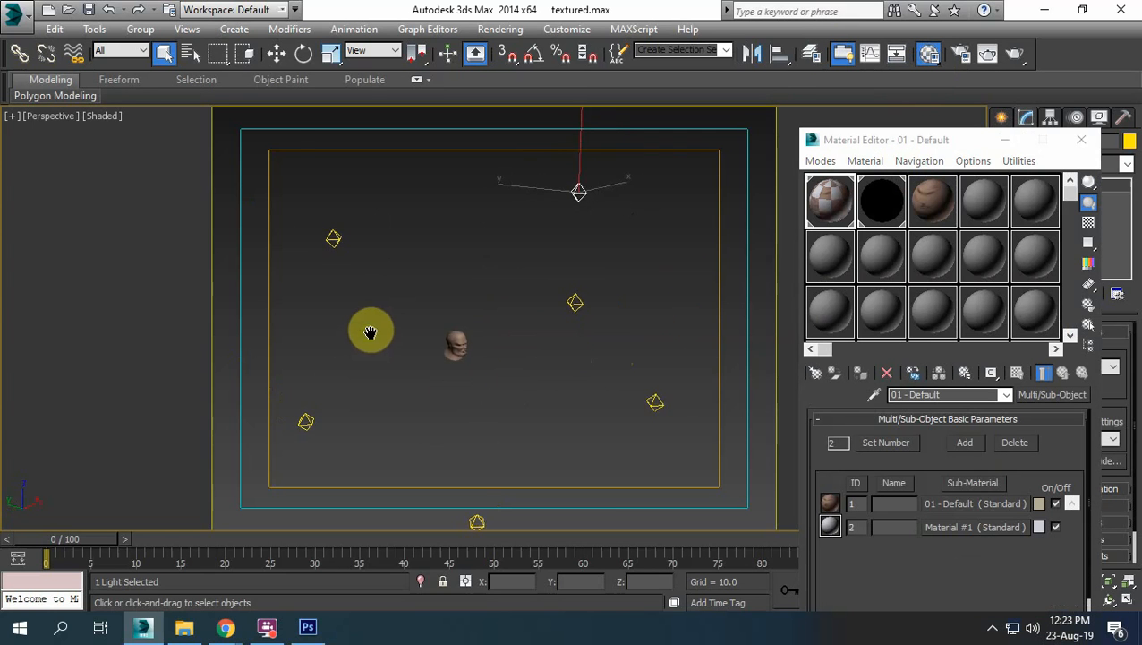
middle_click_drag(530, 391, 547, 359)
scroll(547, 358, "up", 5)
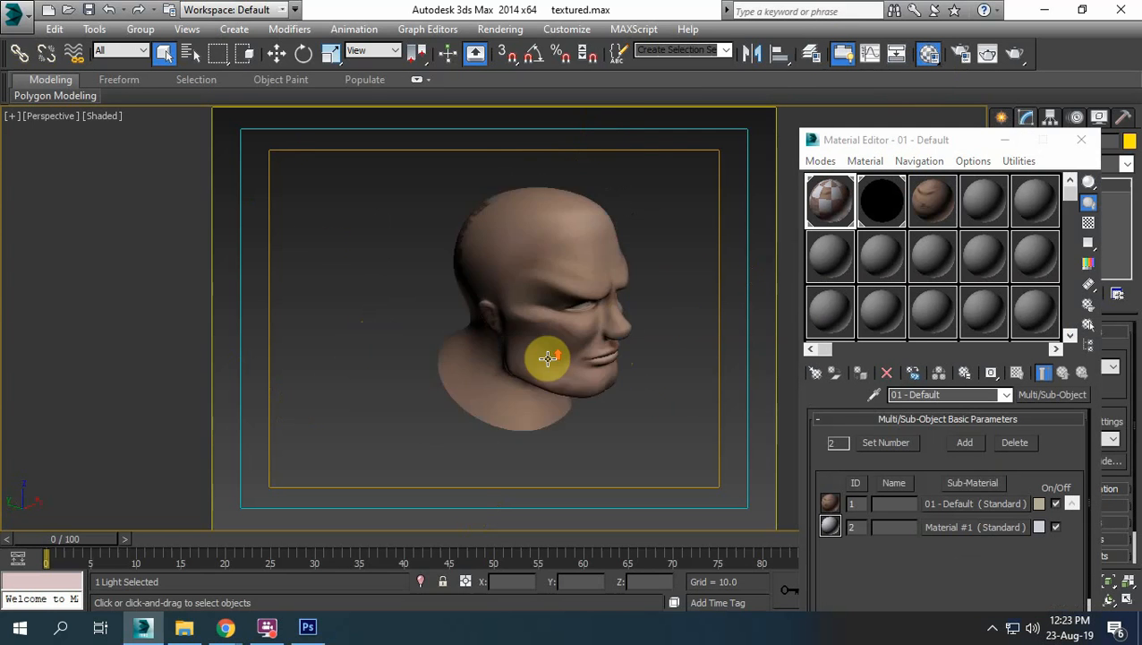
middle_click_drag(595, 310, 488, 403)
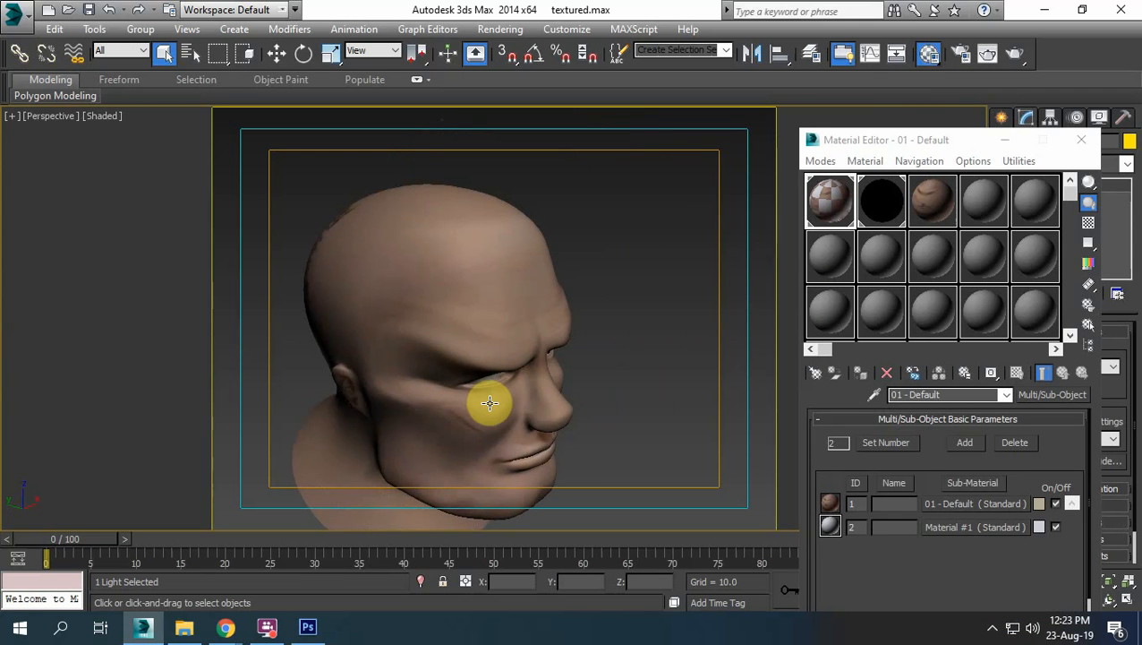
left_click(515, 321)
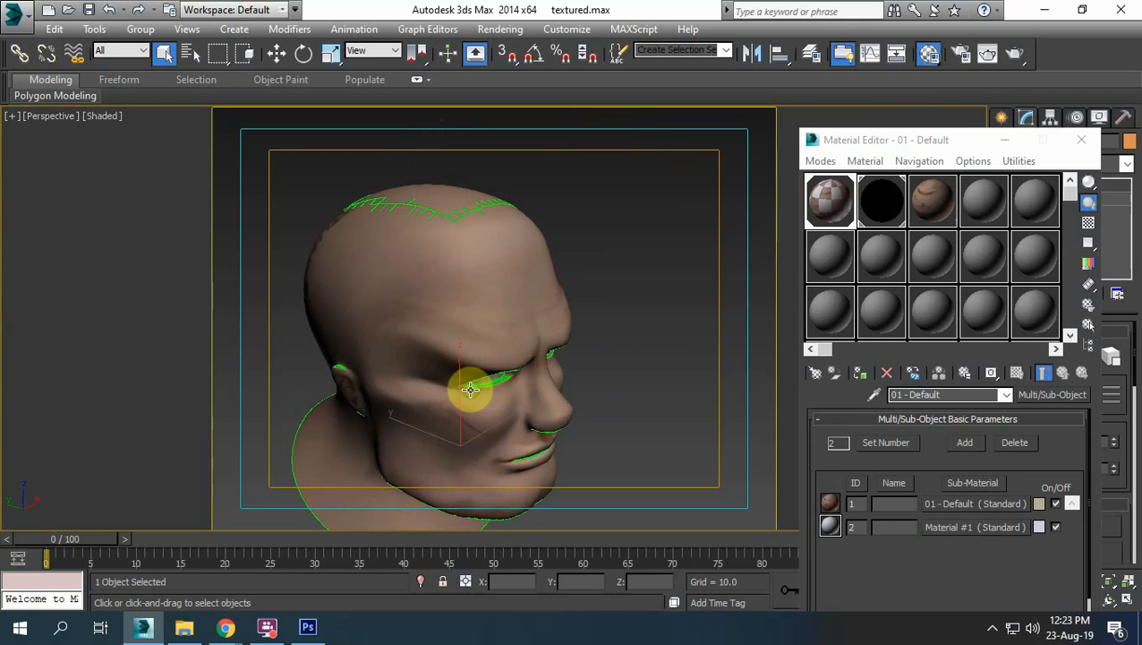
mouse_move(471, 389)
middle_mouse_down("alt")
mouse_move(522, 345)
mouse_move(490, 352)
mouse_move(464, 383)
middle_mouse_up("alt")
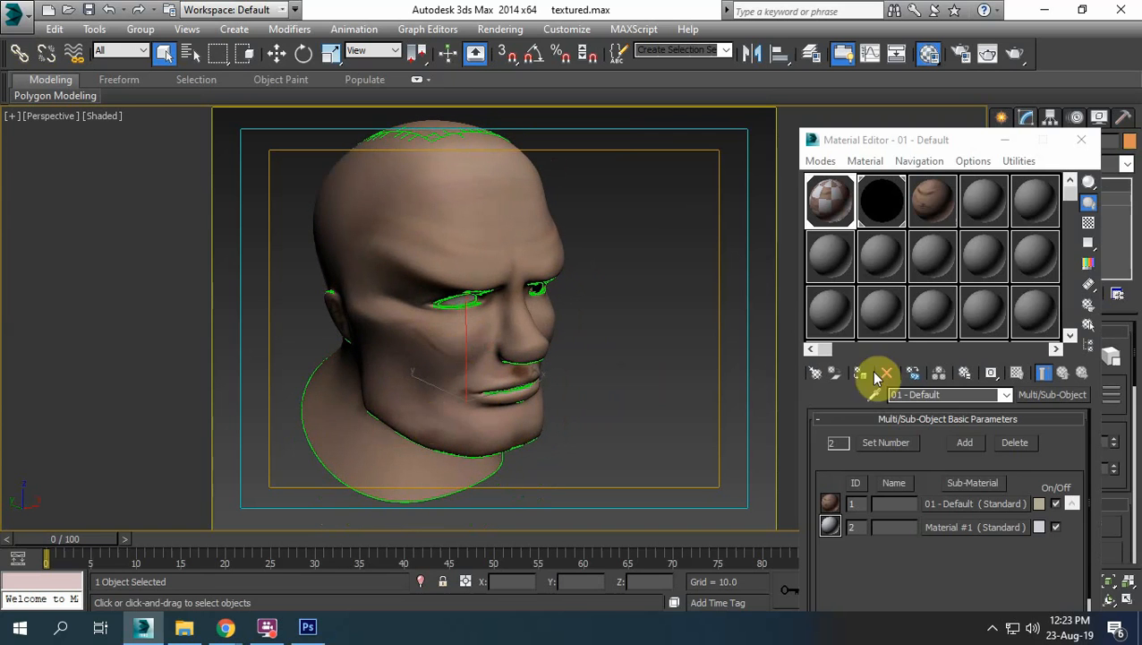
Inspect the sample materials, the first sub-material of 01 - Default with its map list, and its uv.psd diffuse bitmap parameters
left_click(931, 201)
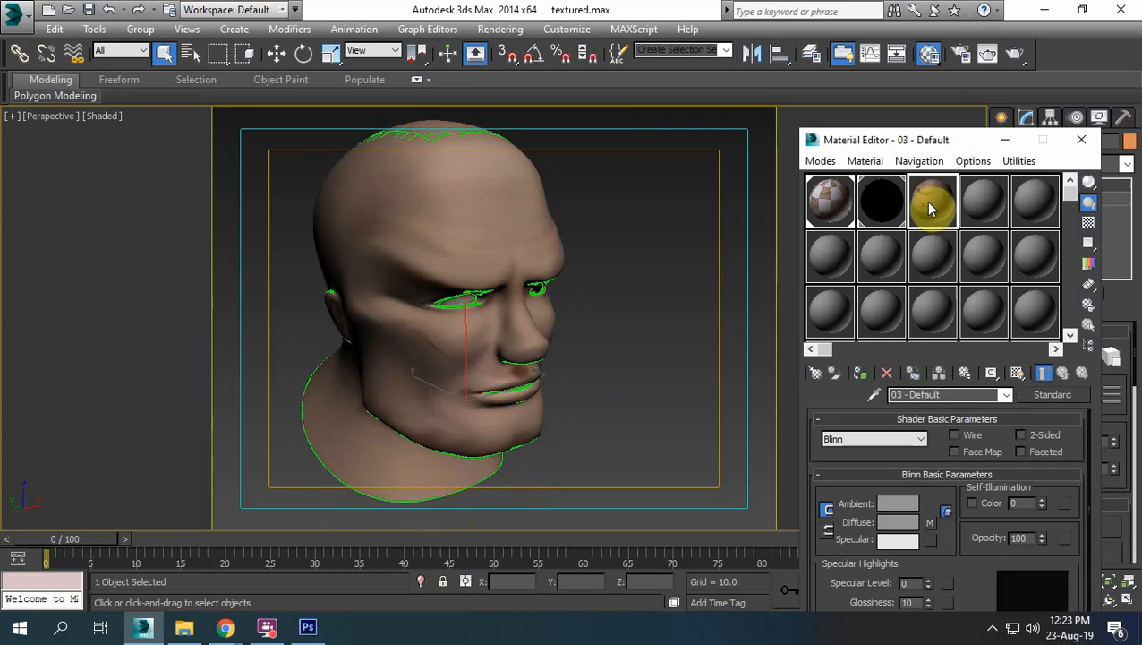
left_click(824, 208)
left_click(882, 206)
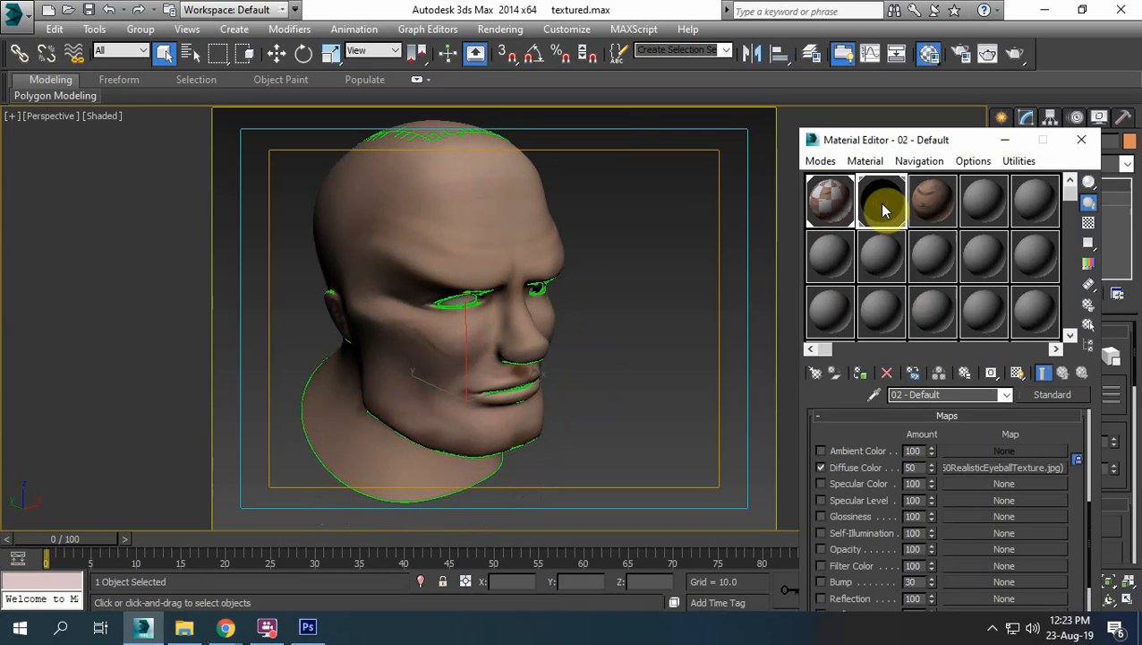
left_click(833, 204)
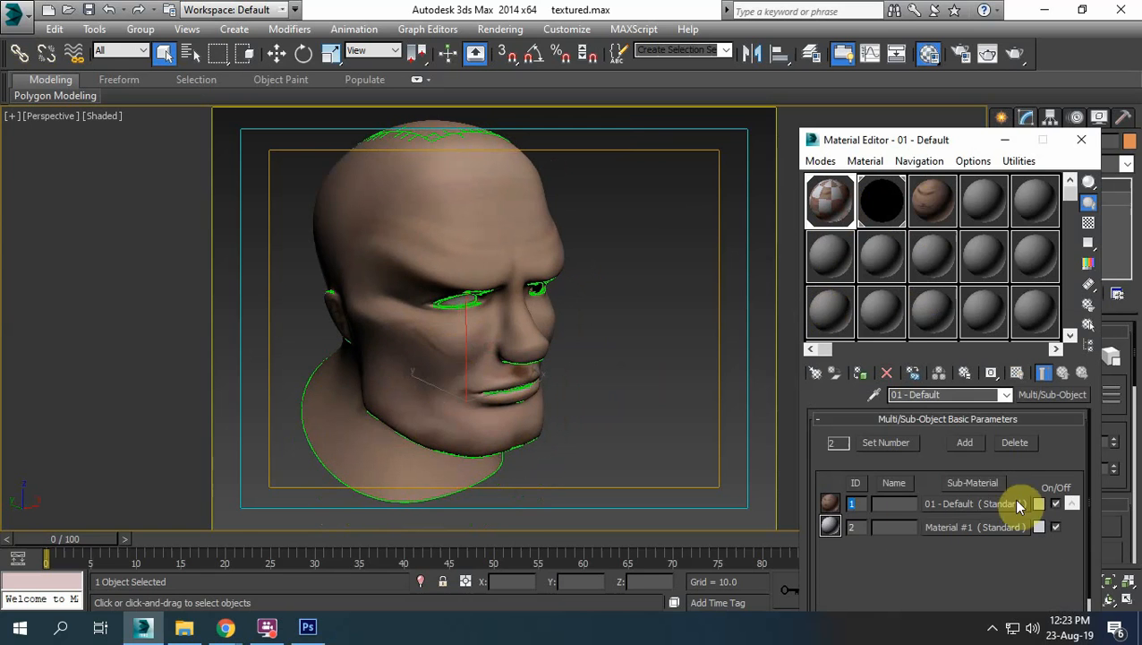
left_click(977, 503)
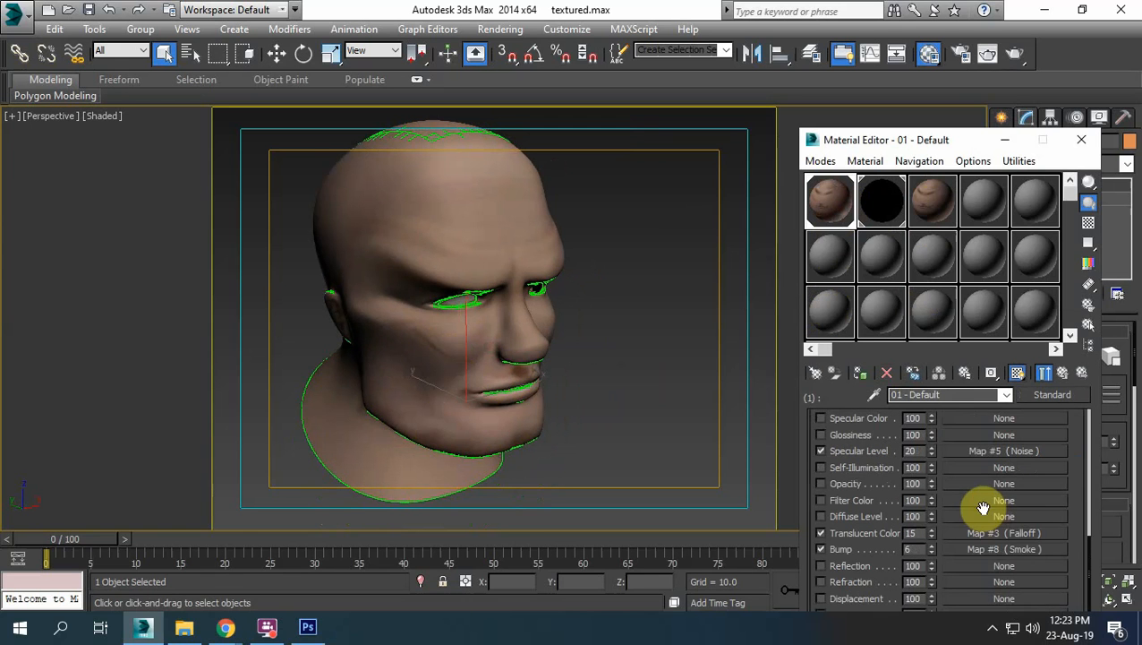
left_click_drag(1068, 483, 1071, 625)
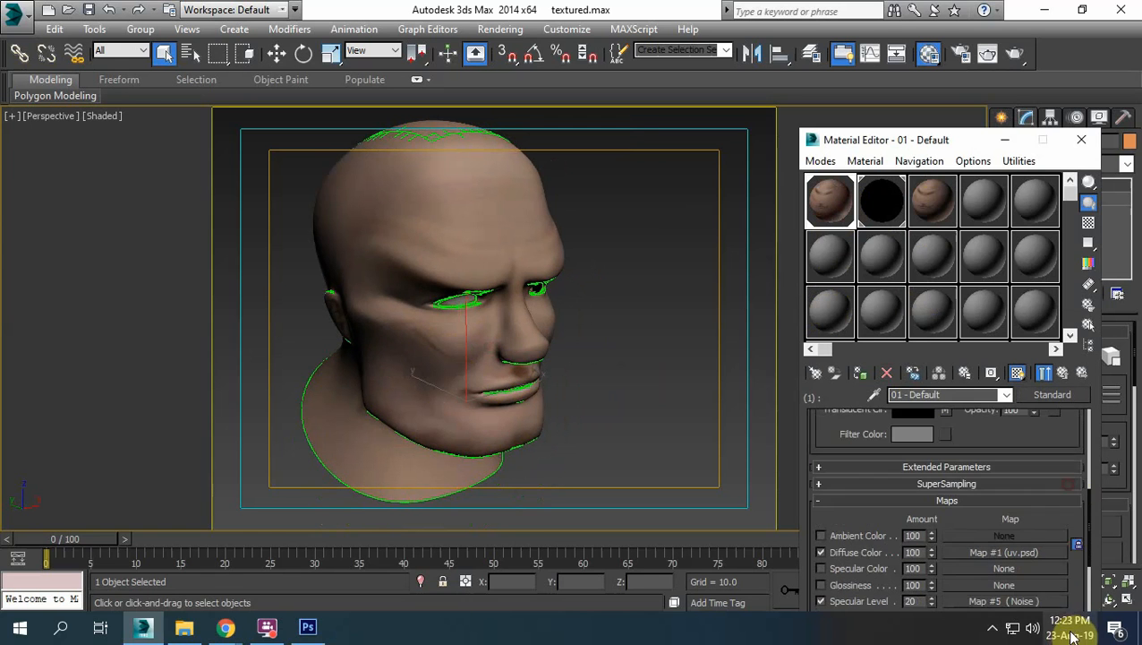
left_click_drag(1074, 529, 1061, 453)
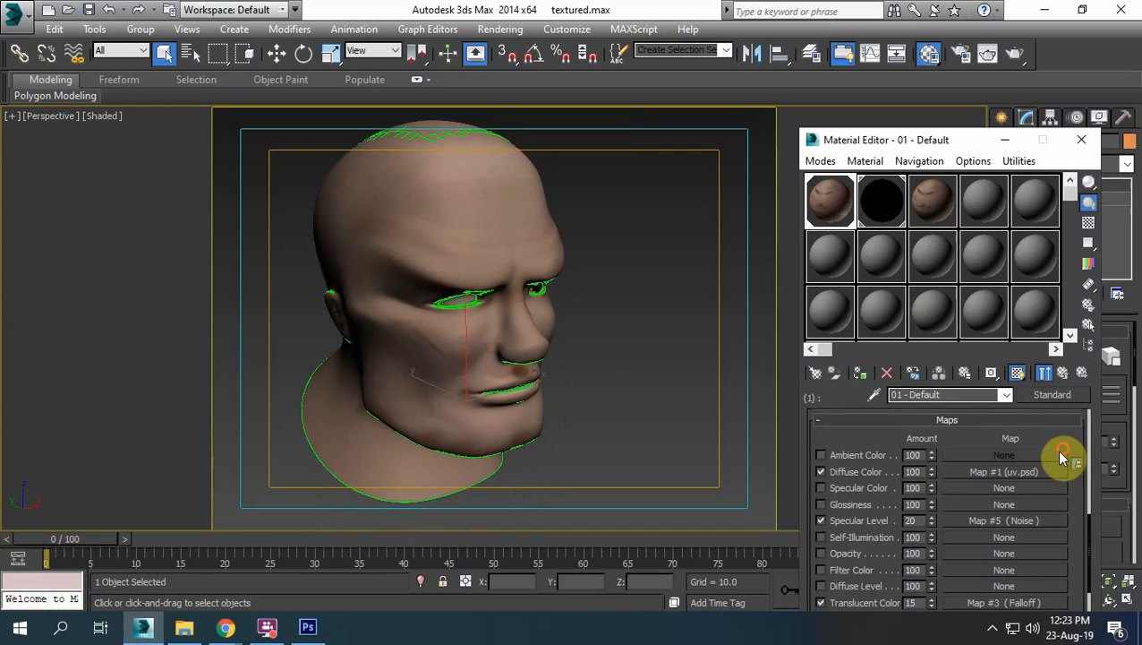
left_click(1016, 434)
left_click_drag(1025, 542, 994, 437)
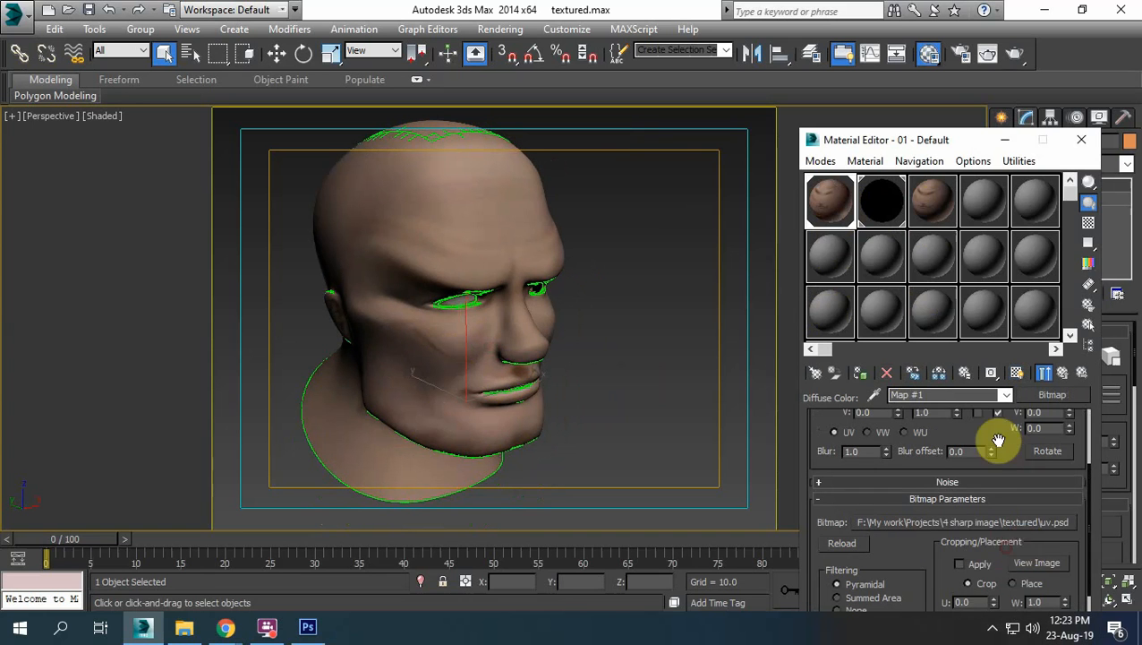
Try the plain grey 04 - Default material on the head and undo the assignment
middle_click_drag(525, 429, 517, 398, "alt")
mouse_move(420, 338)
middle_mouse_down()
mouse_move(454, 372)
mouse_move(400, 342)
middle_mouse_up()
scroll(455, 371, "up", 5)
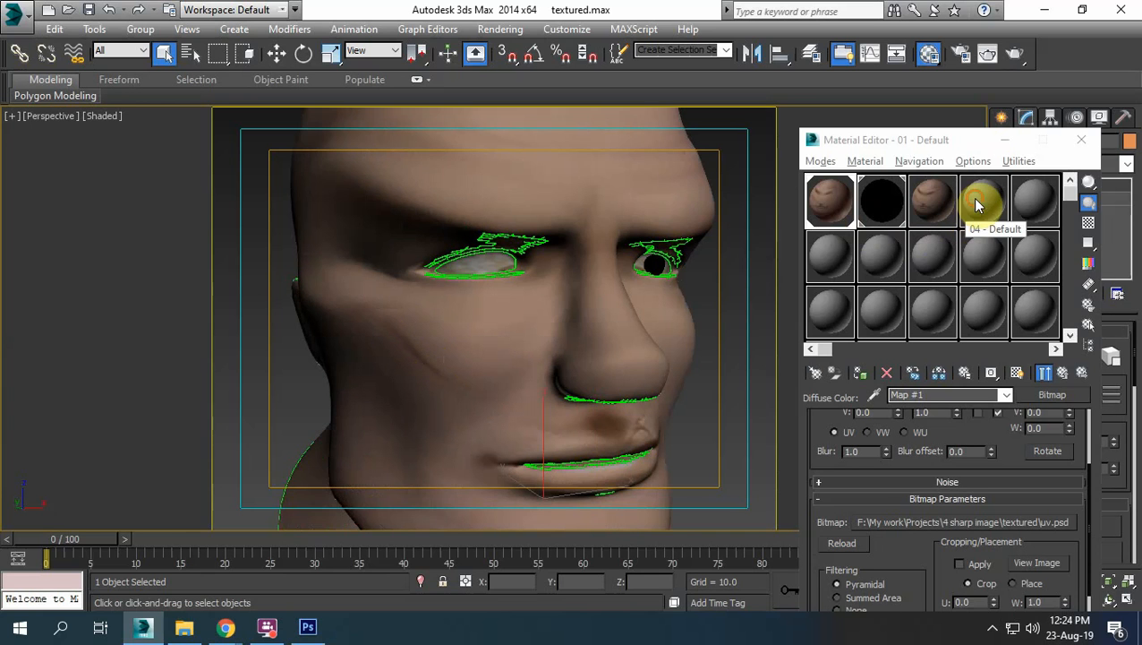
left_click_drag(975, 204, 667, 170)
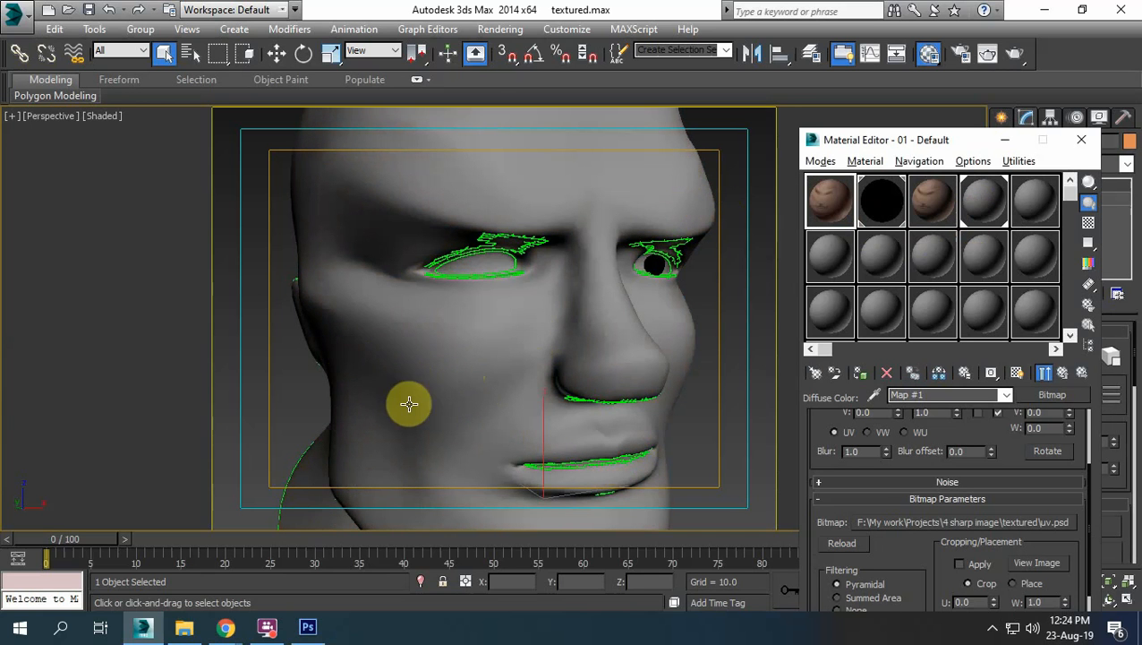
key("ctrl+z")
View the uv.psd texture image of the diffuse map, closing the image and the Material Editor when done
left_click(1038, 563)
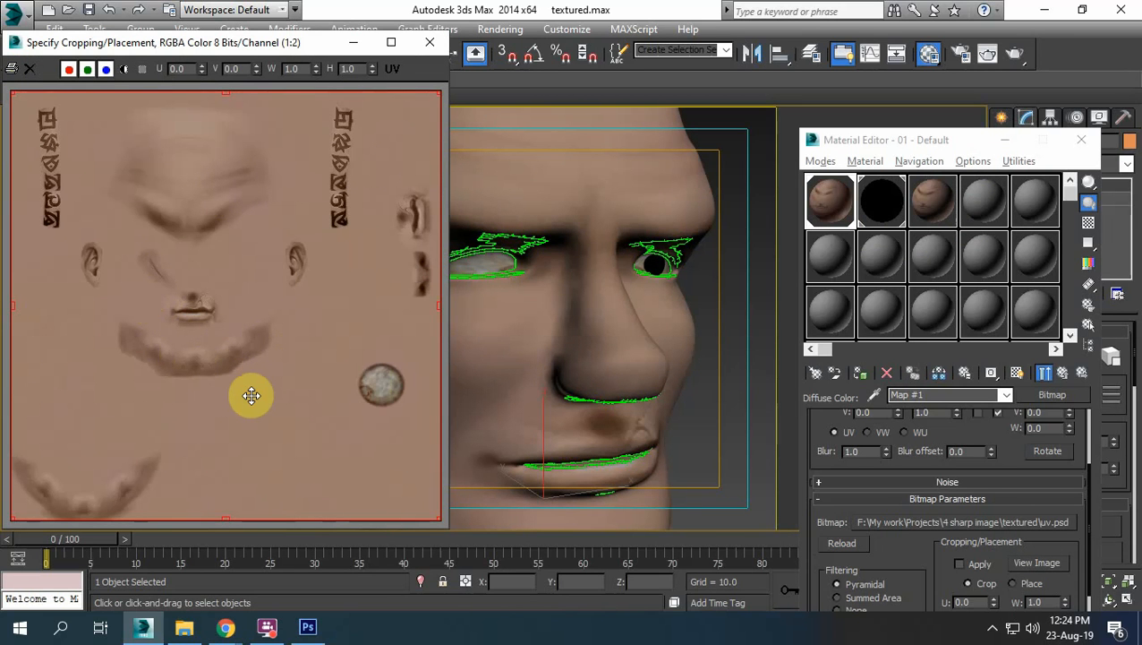
left_click(429, 42)
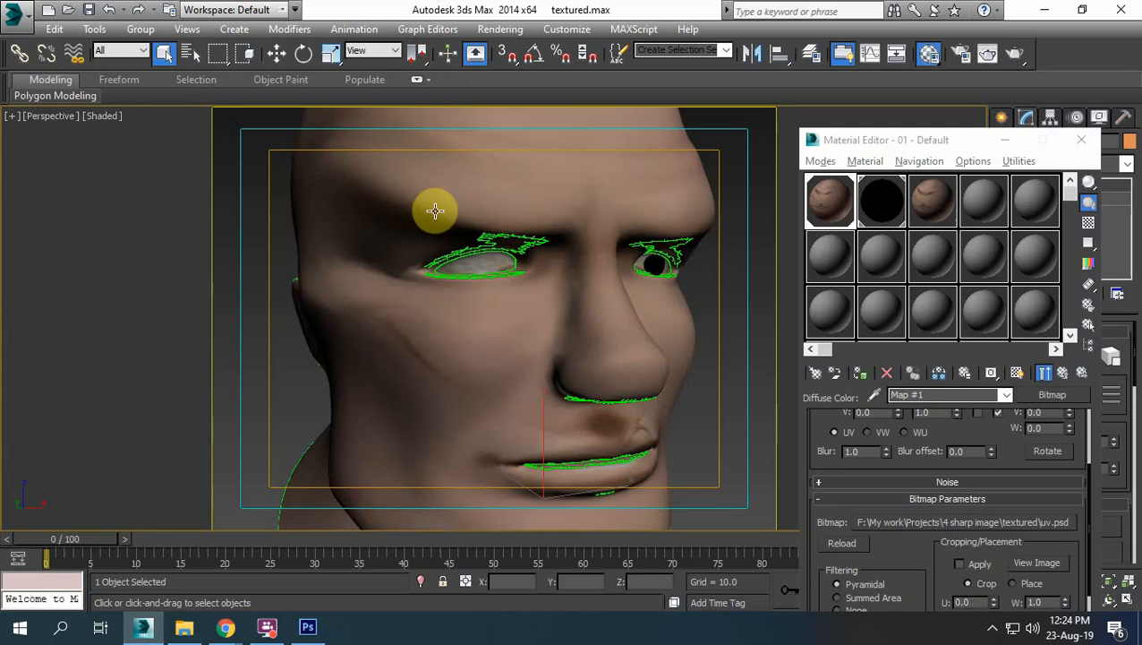
left_click(1080, 143)
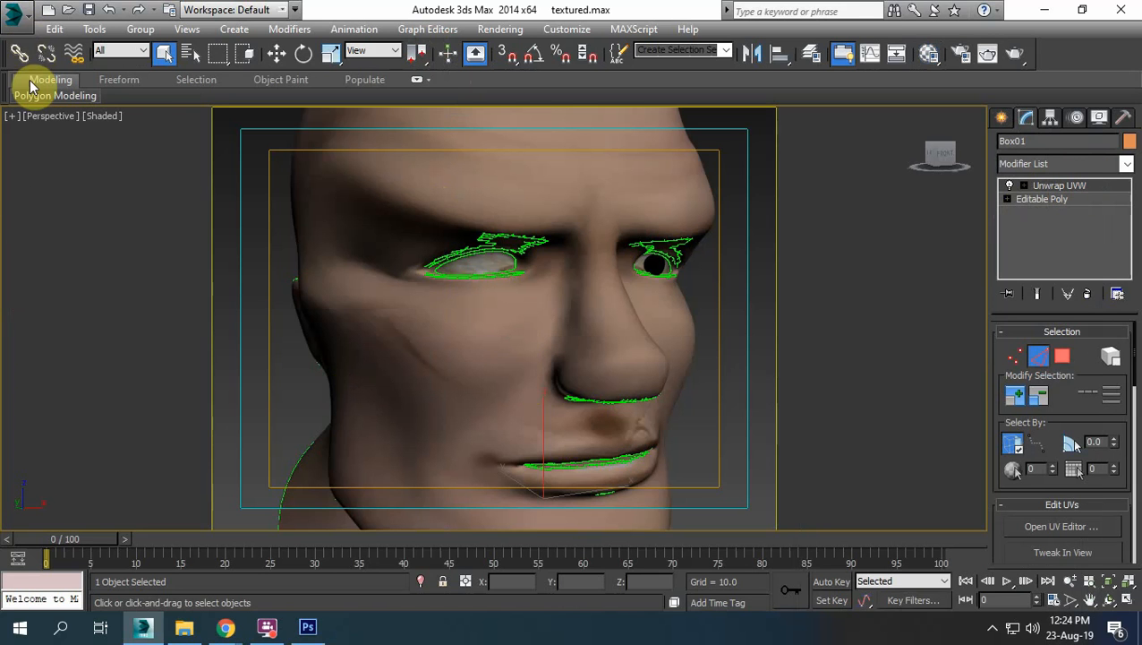
Reset 3ds Max to an empty default scene, discarding the changes to the textured head
left_click(16, 18)
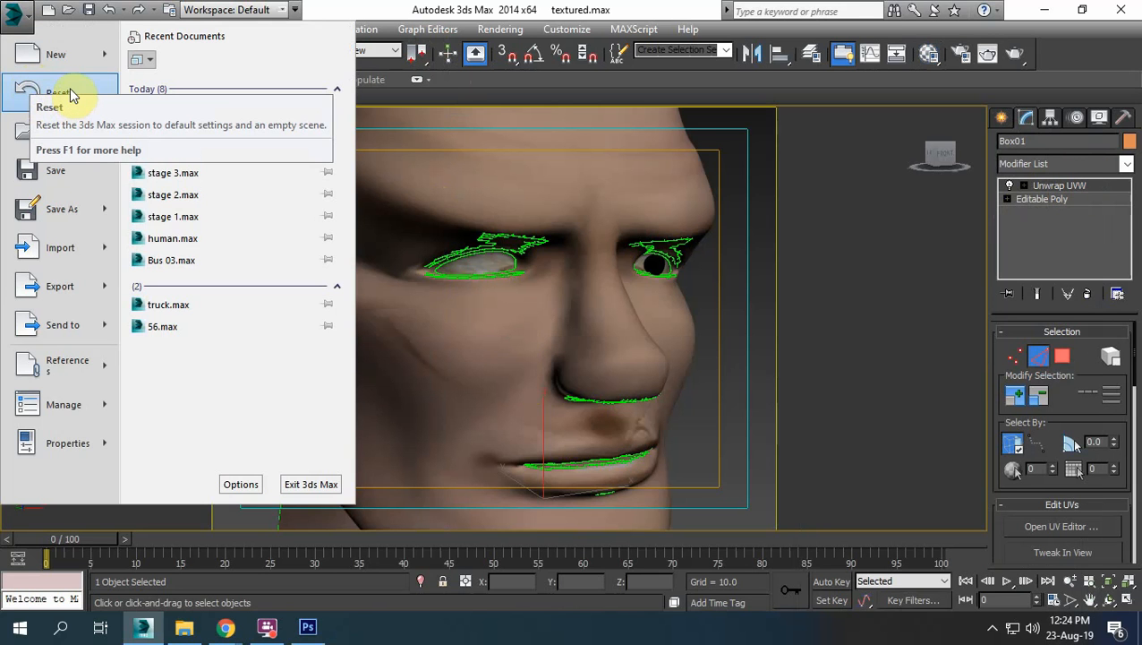
left_click(70, 87)
left_click(566, 337)
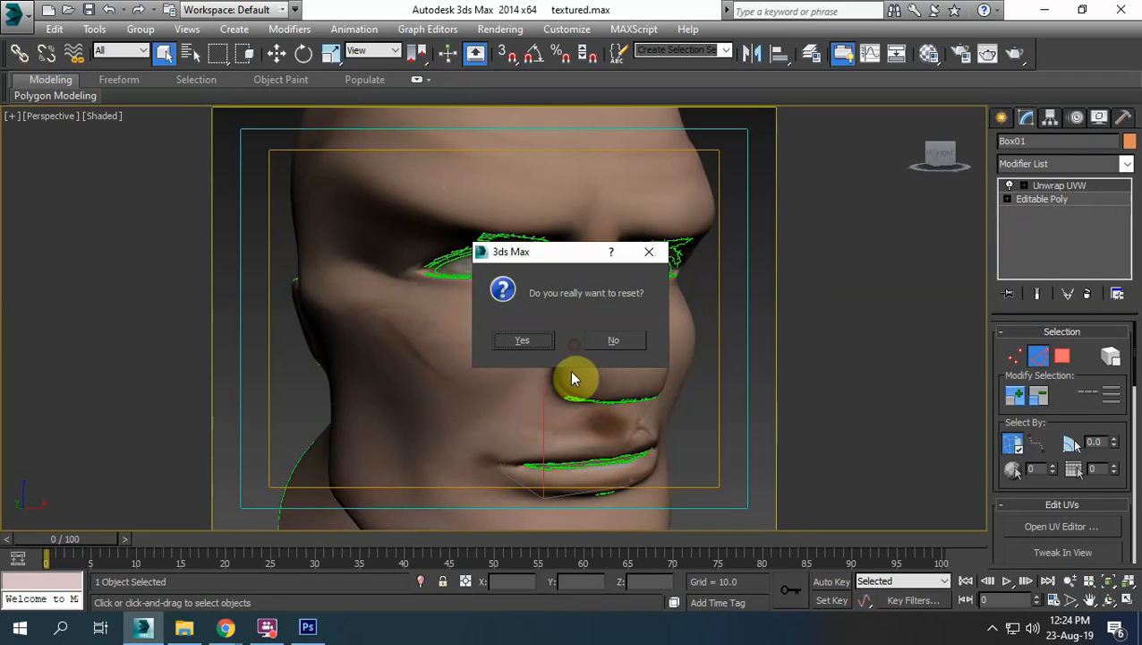
left_click(523, 341)
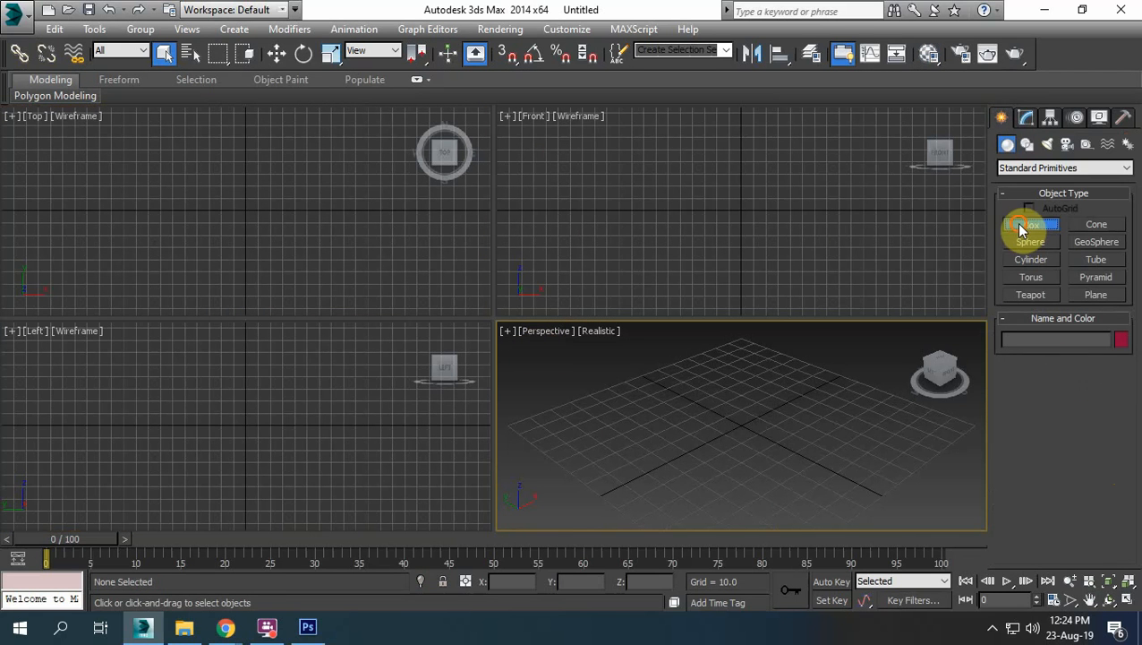
Create a box about 57 by 57 by 41 units near the centre of the Perspective grid
left_click(1031, 224)
left_click_drag(734, 394, 734, 490)
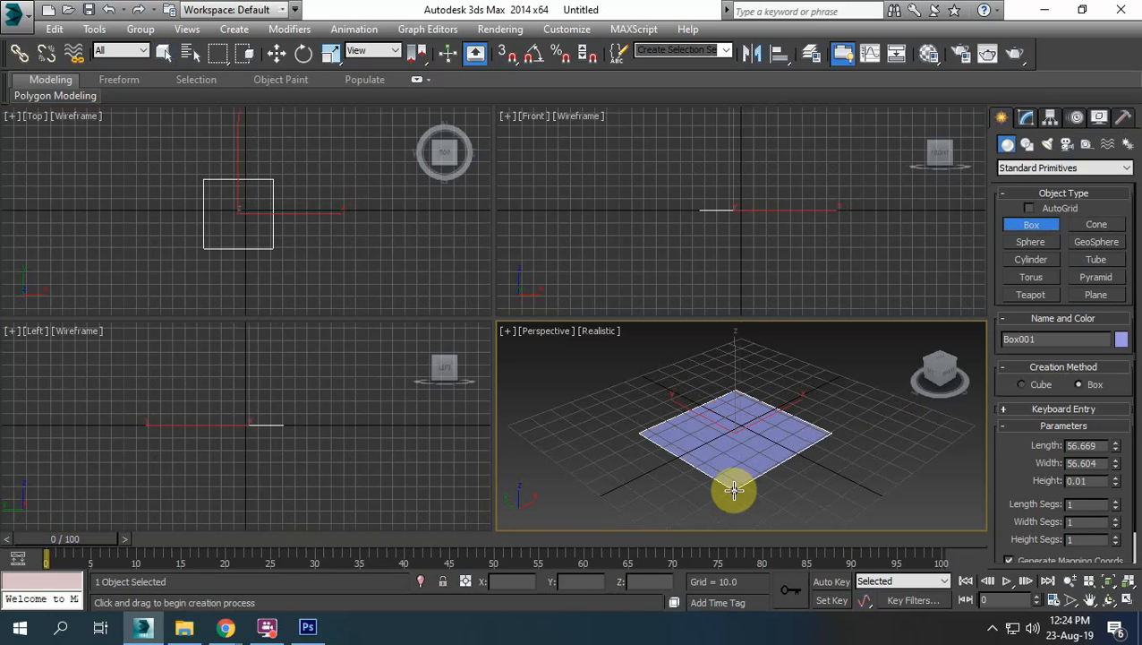
left_click(727, 403)
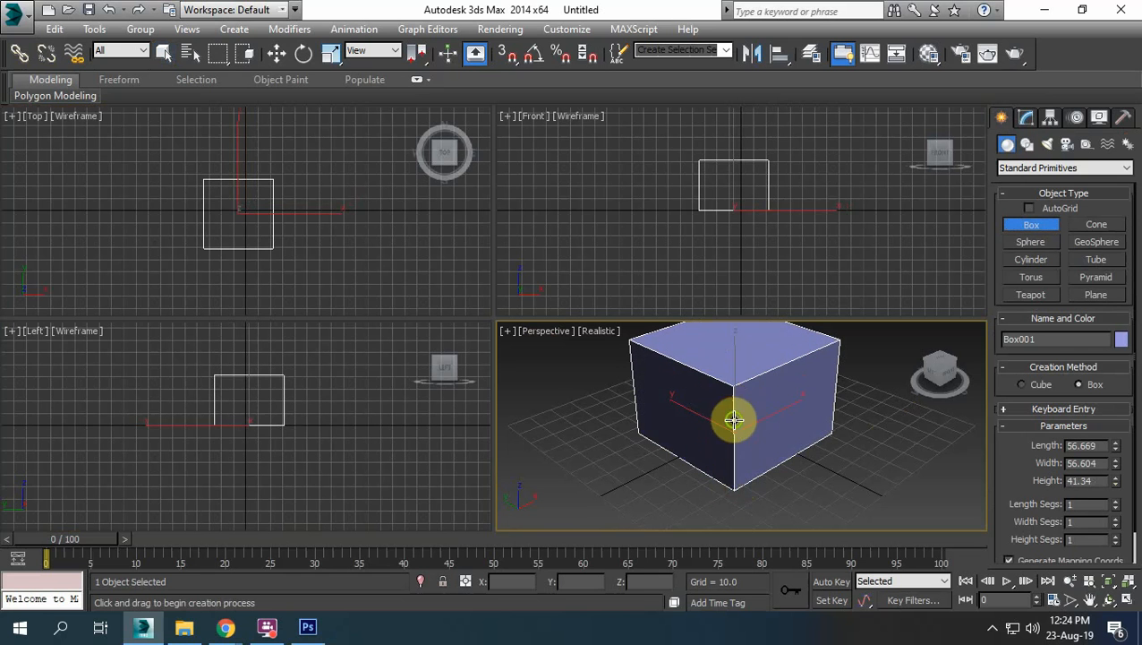
Maximize the Perspective view around the new box and activate the Move tool
middle_click_drag(734, 419, 661, 477)
key("alt+w")
middle_click_drag(542, 395, 512, 362, "alt")
left_click(274, 55)
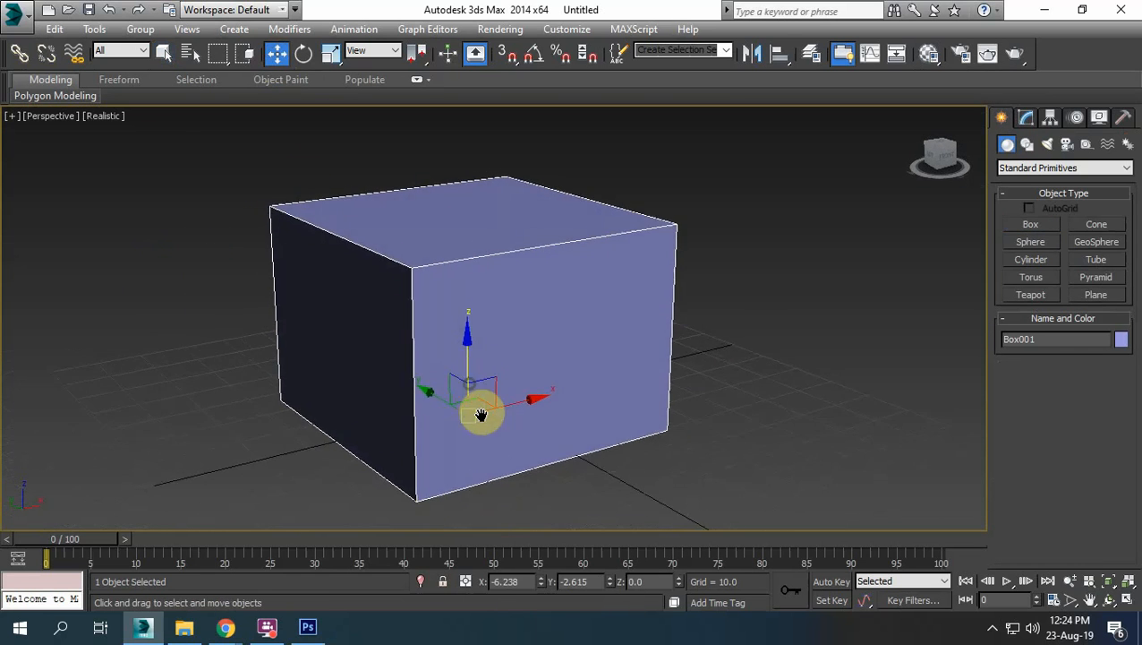
Assign a plain grey material from the Material Editor to the box, closing the editor when done
left_click(926, 59)
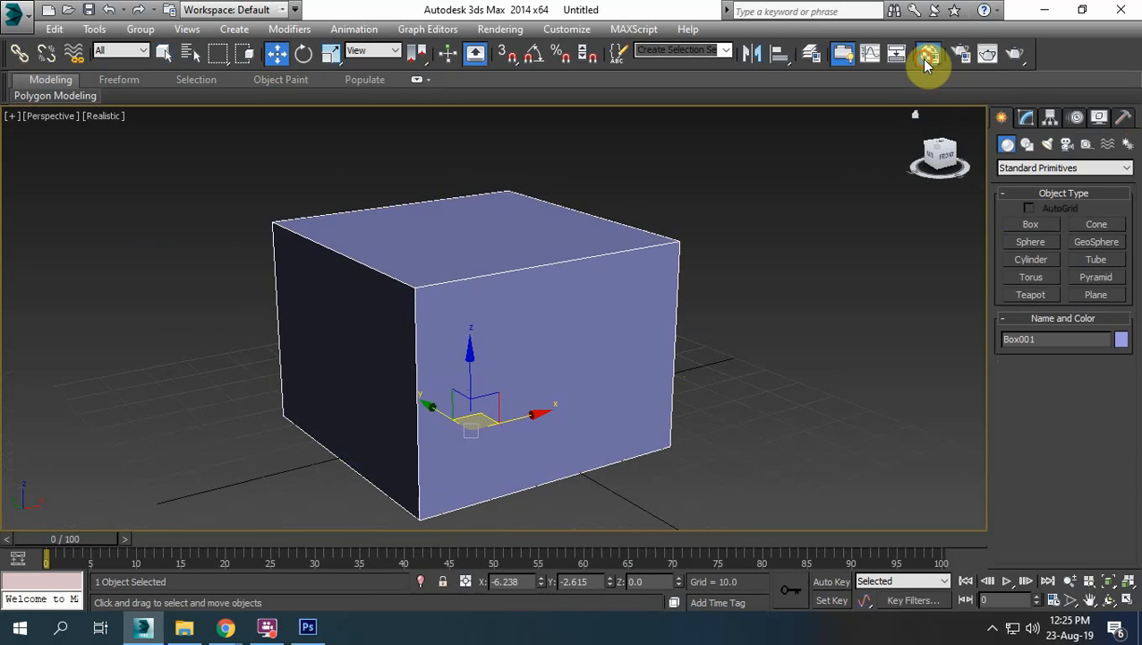
left_click_drag(836, 206, 495, 329)
left_click(1081, 140)
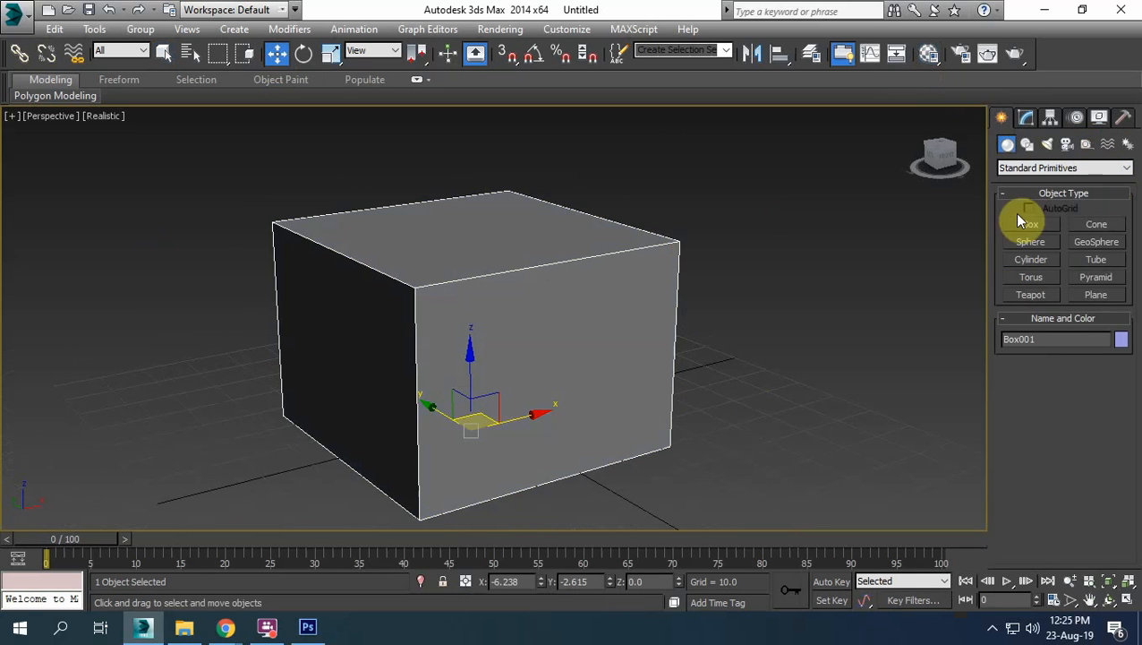
Add an Unwrap UVW modifier to the box
left_click(1027, 120)
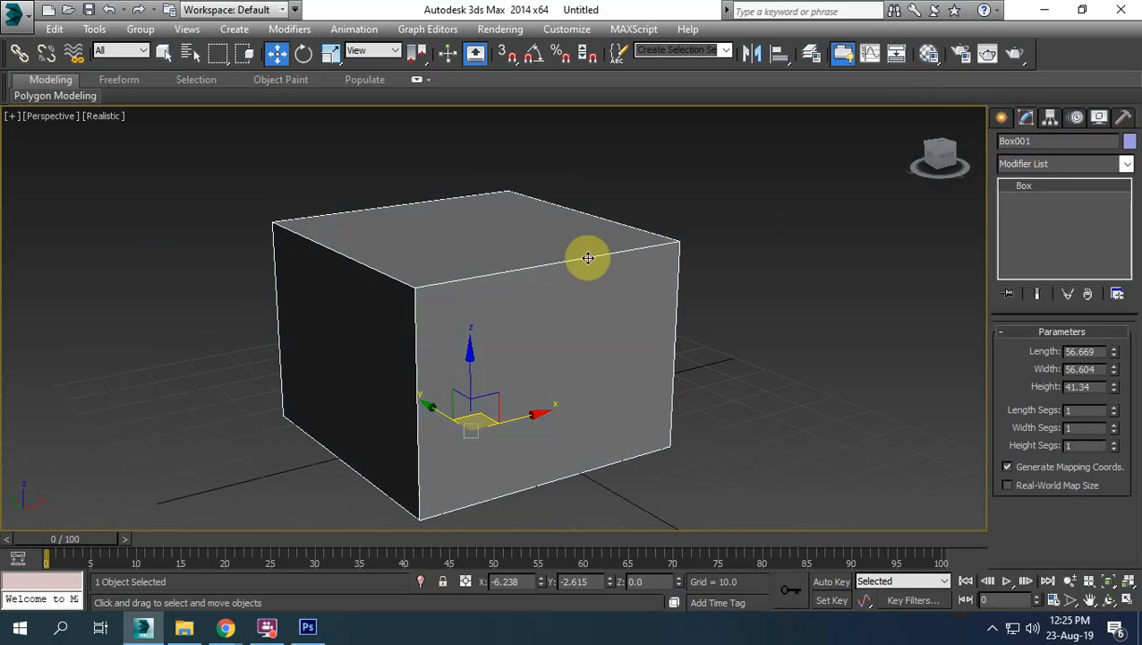
left_click(1041, 166)
key("u")
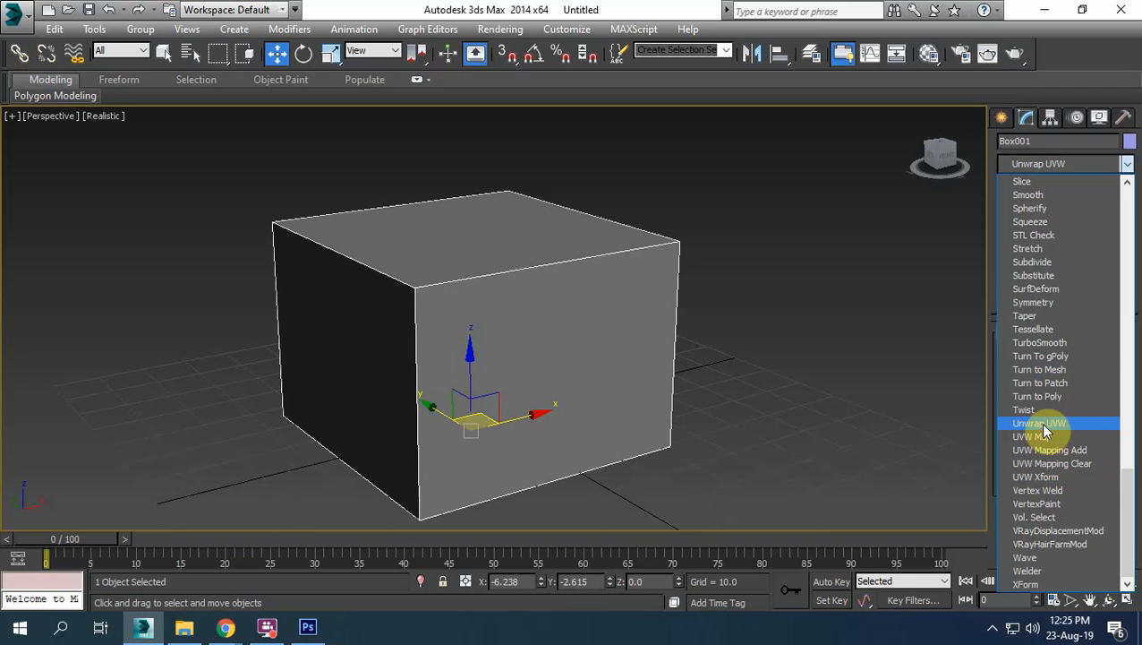
left_click(1030, 423)
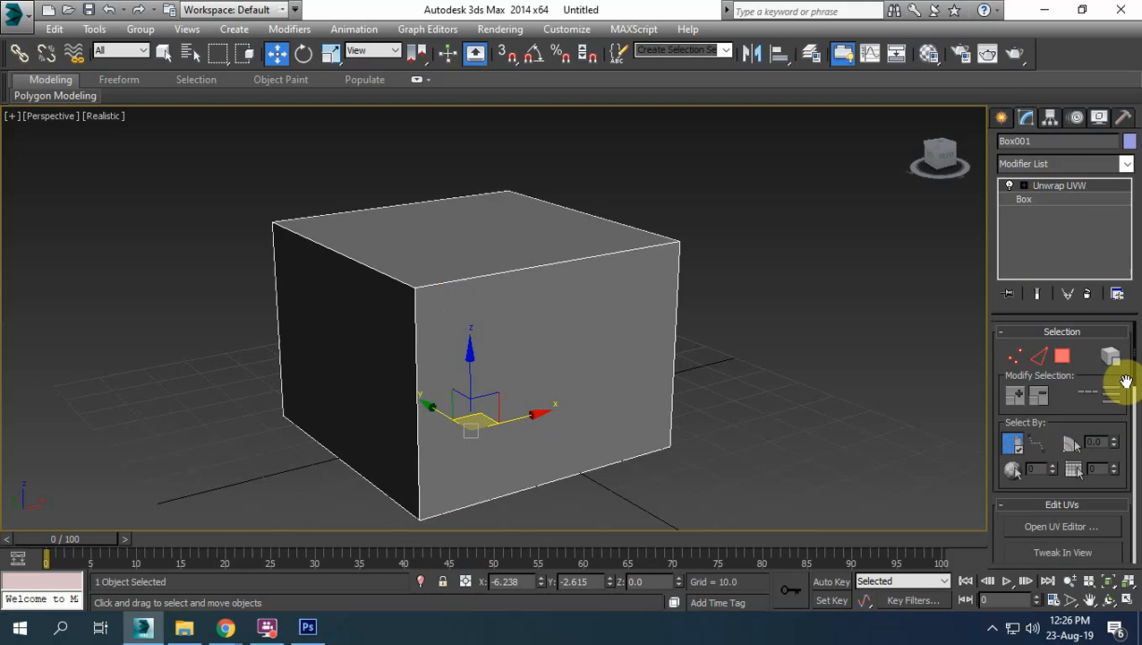
Open the UV Editor for the Unwrap UVW modifier and place its window between the box and the modifier stack
left_click_drag(1125, 381, 1116, 286)
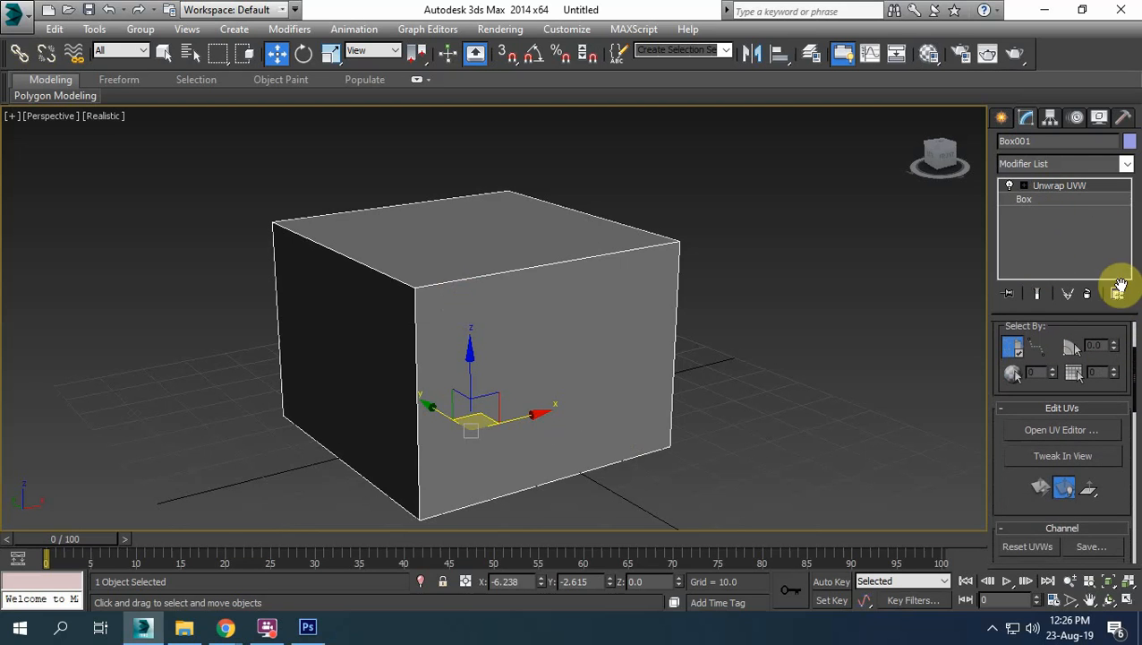
left_click(1081, 432)
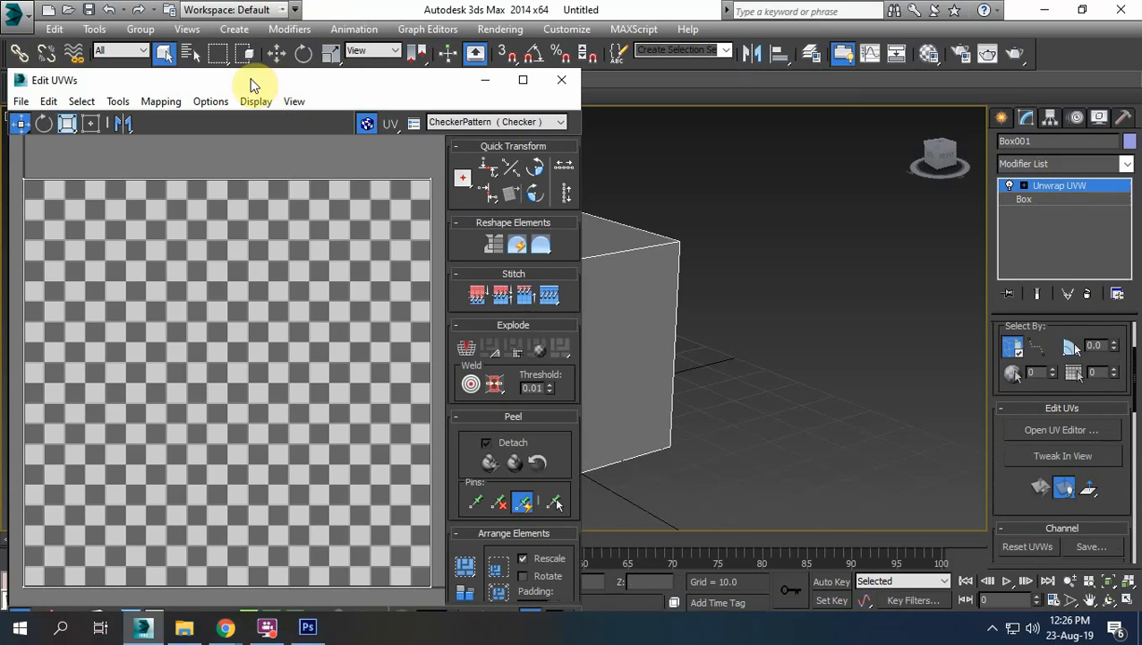
left_click_drag(318, 83, 475, 74)
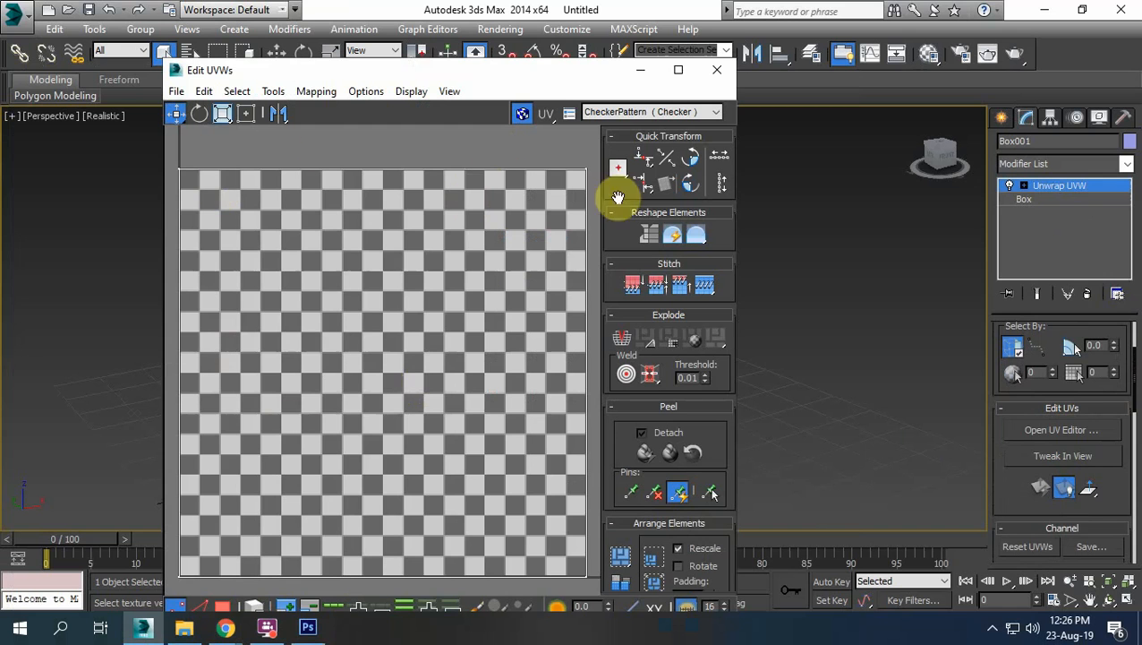
left_click(678, 70)
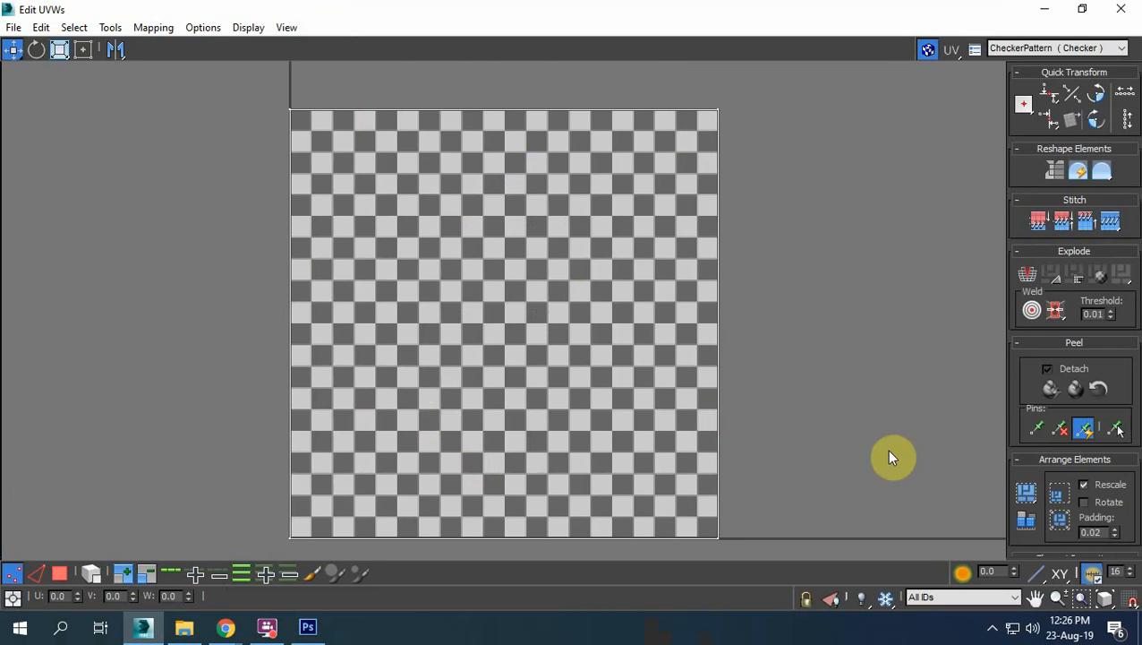
left_click_drag(1014, 360, 1033, 498)
left_click(1082, 8)
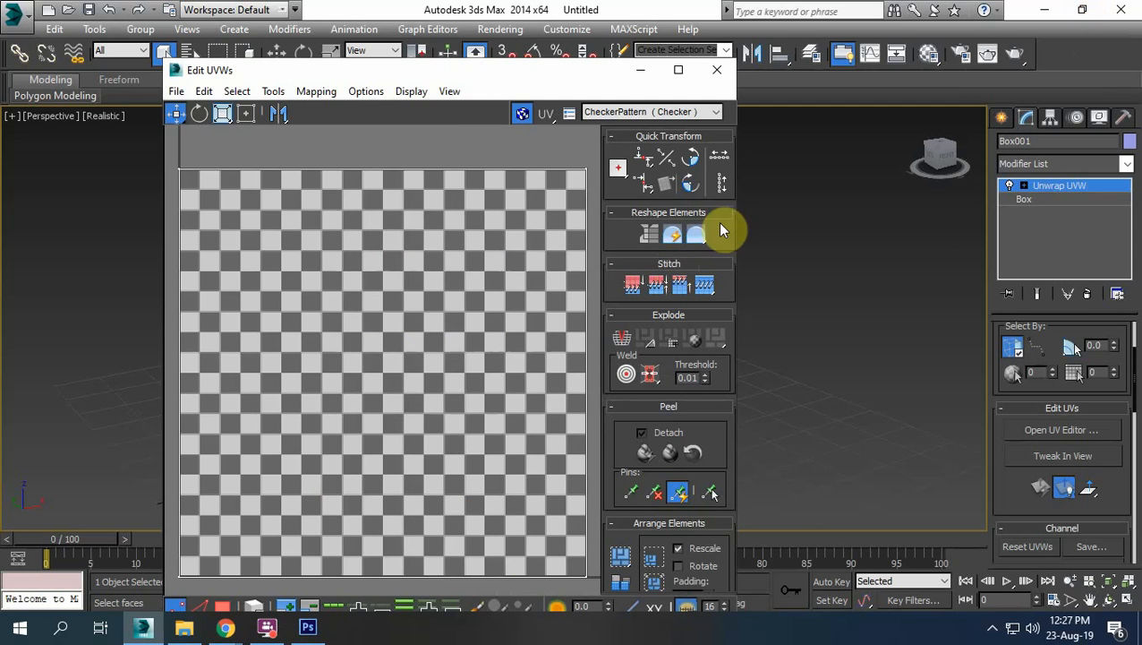
left_click_drag(460, 71, 715, 97)
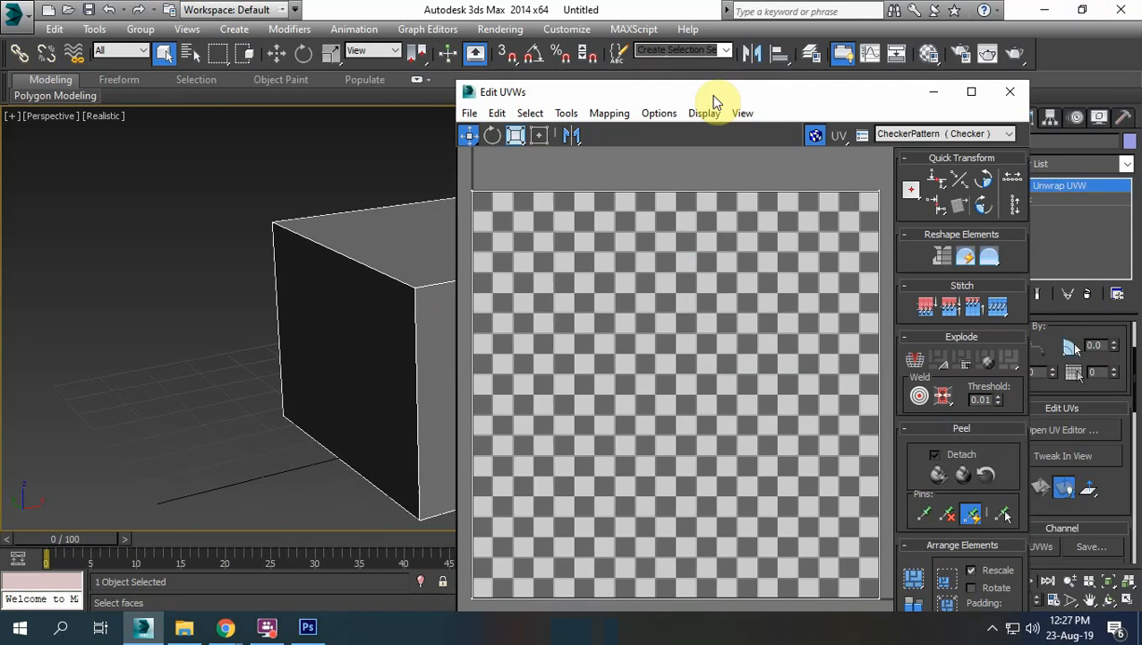
left_click_drag(860, 97, 741, 88)
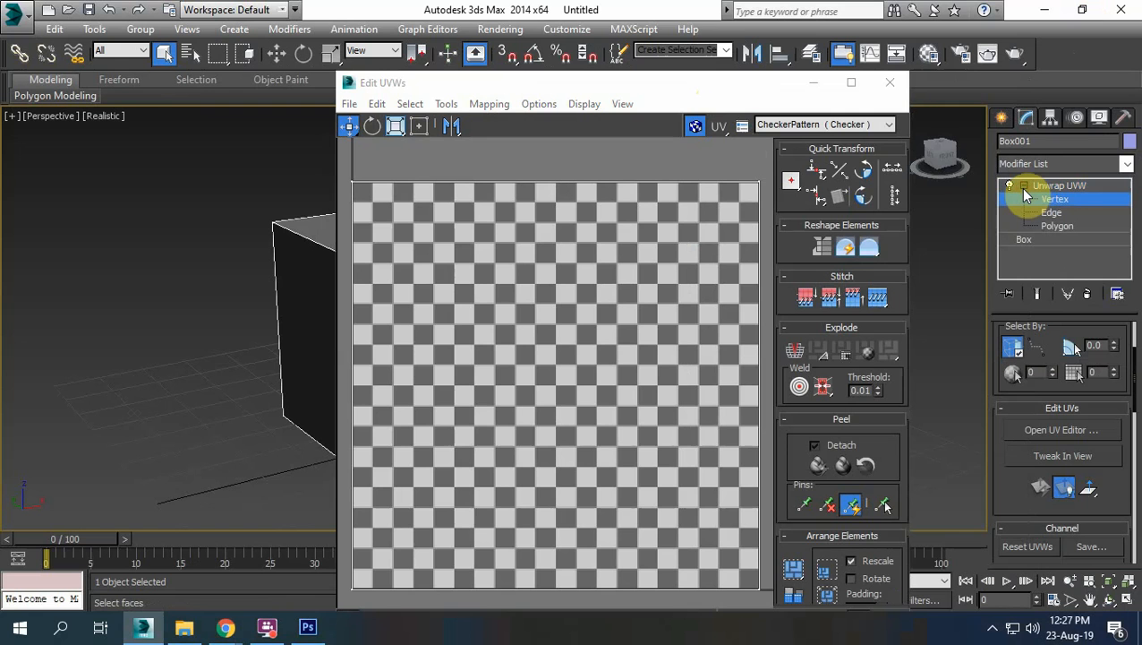
Switch the Unwrap UVW modifier to Polygon level and select the box's dark side face, followed by its top face
left_click(1056, 227)
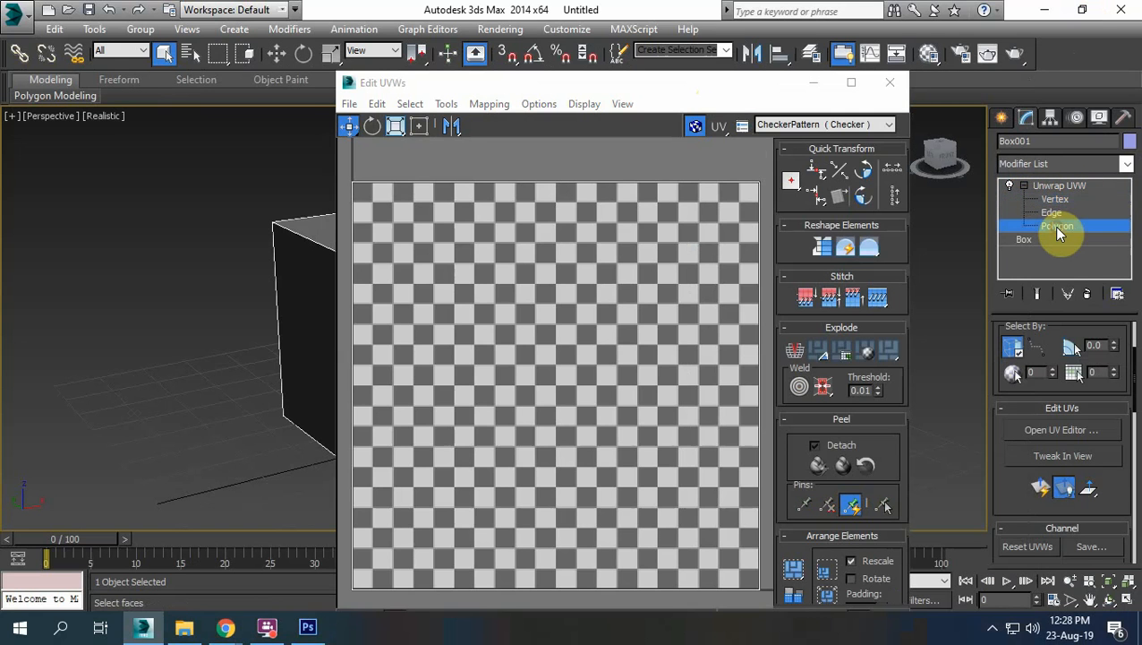
left_click(301, 302)
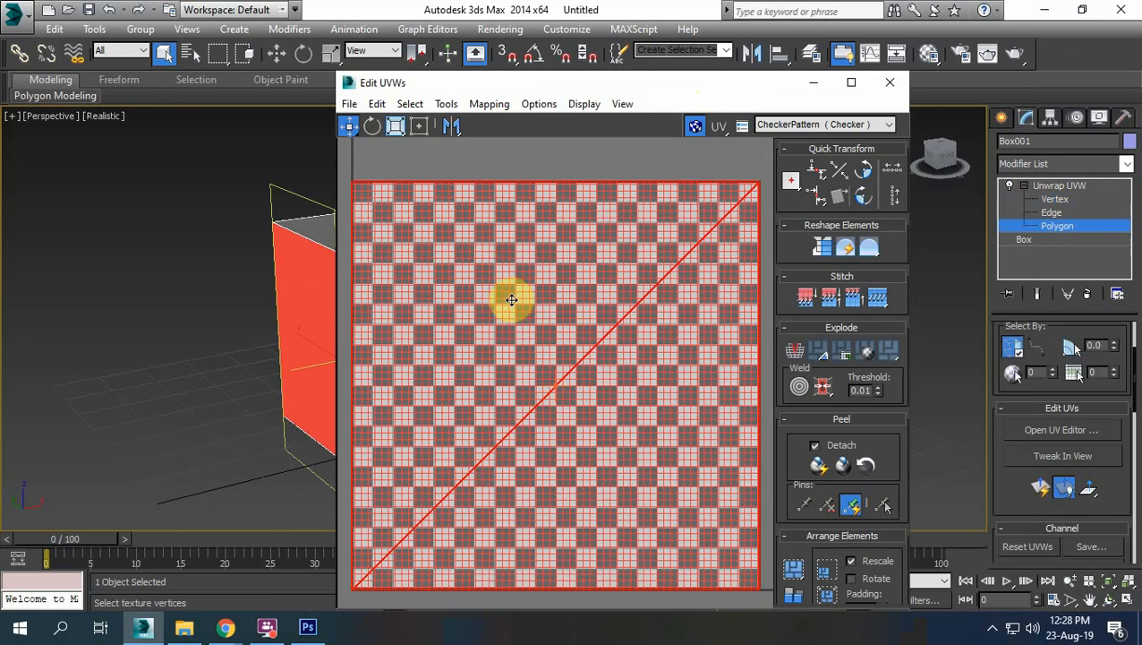
left_click(320, 230)
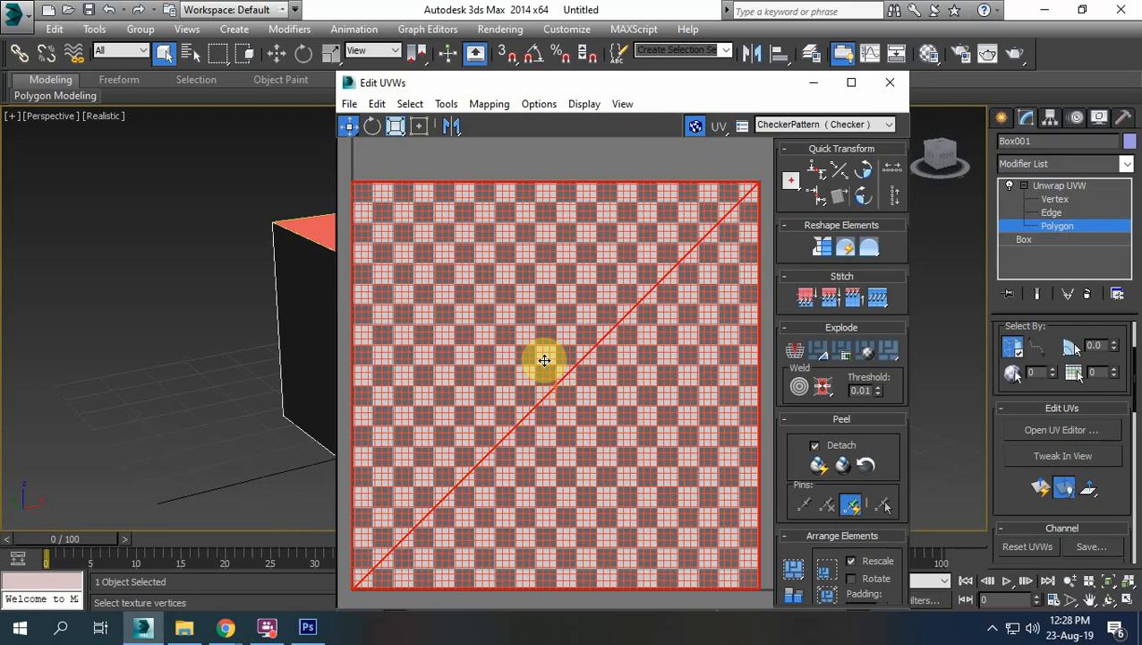
Select all of the box's polygons and apply Flatten Mapping with a polygon angle of 45 and spacing of 0.02
left_click_drag(445, 86, 698, 101)
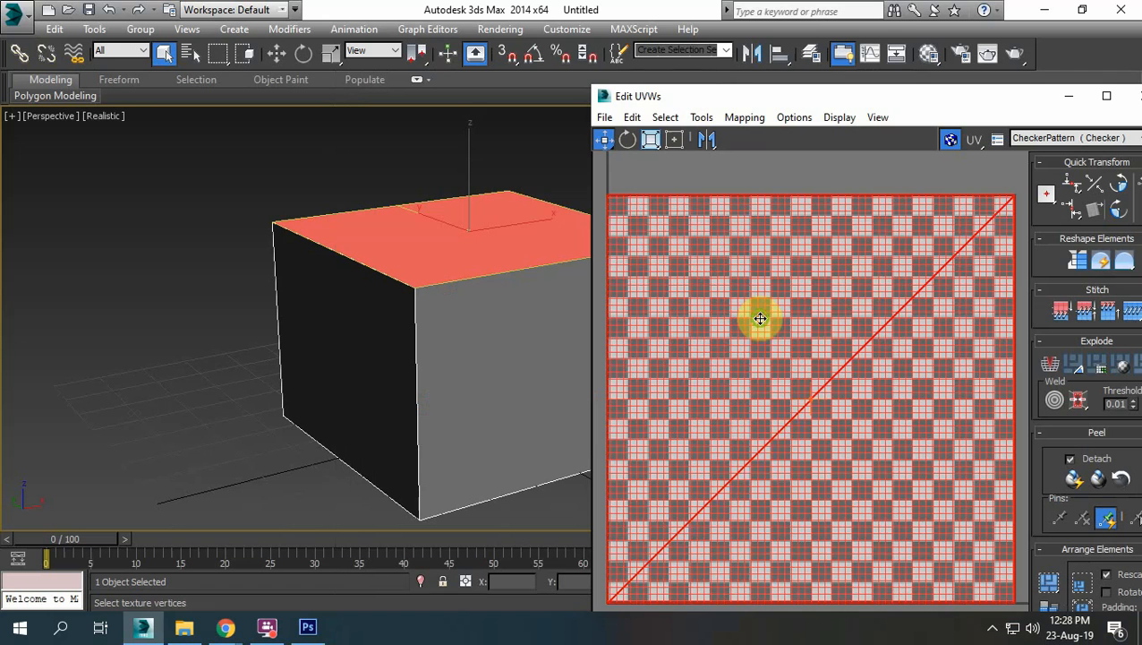
scroll(757, 316, "down", 2)
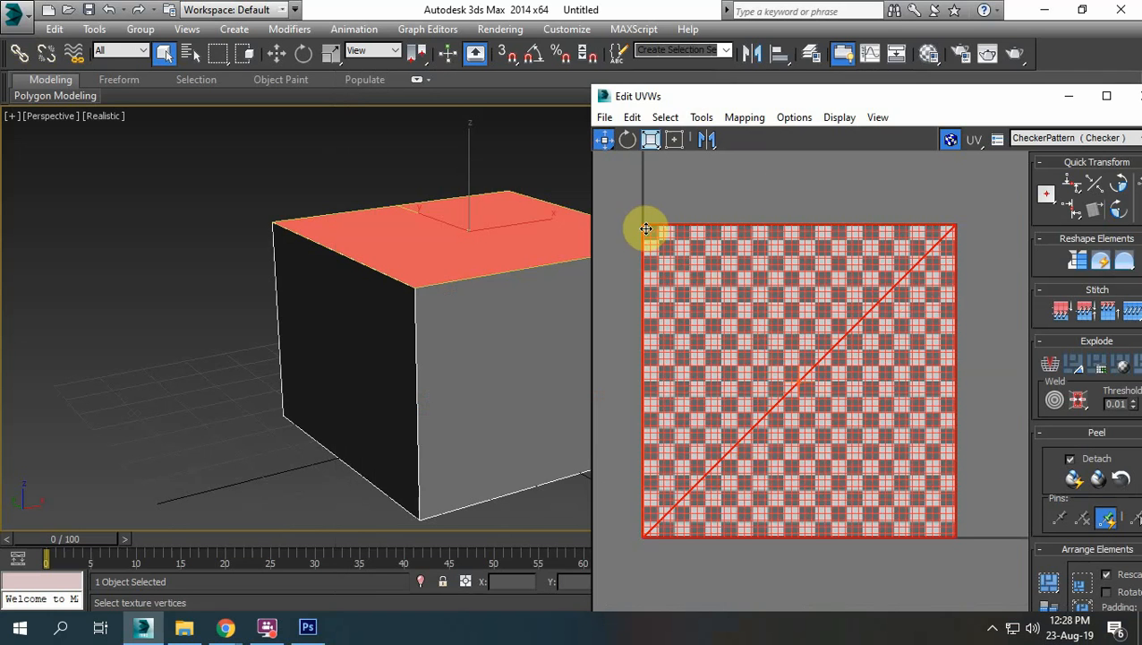
left_click_drag(673, 253, 1002, 582)
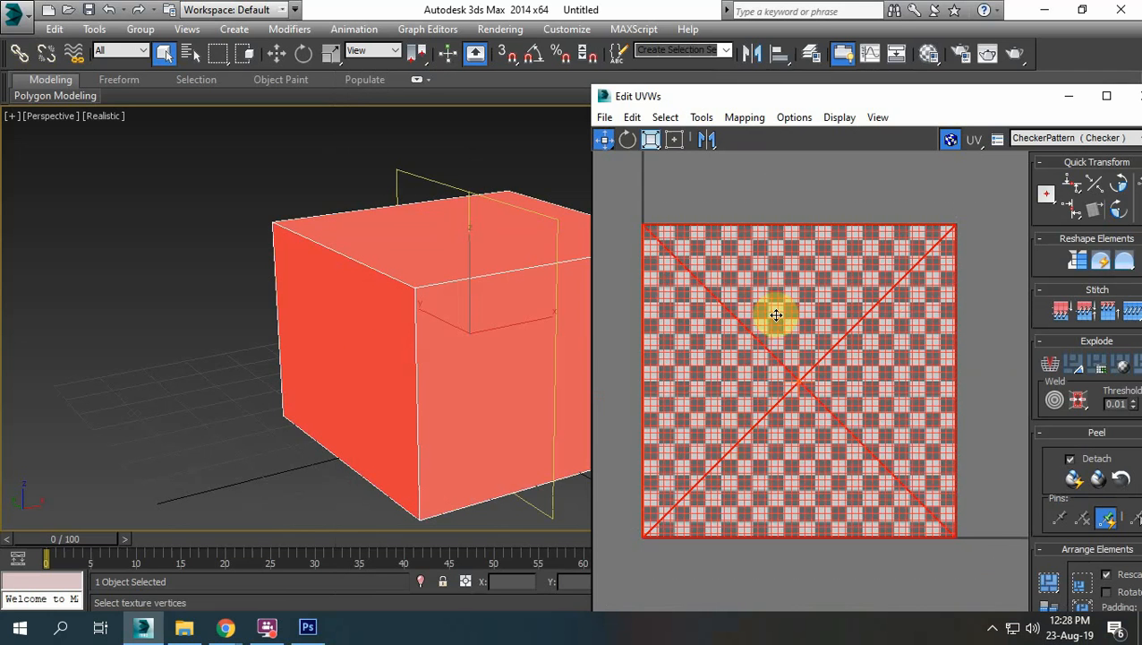
left_click_drag(782, 100, 757, 61)
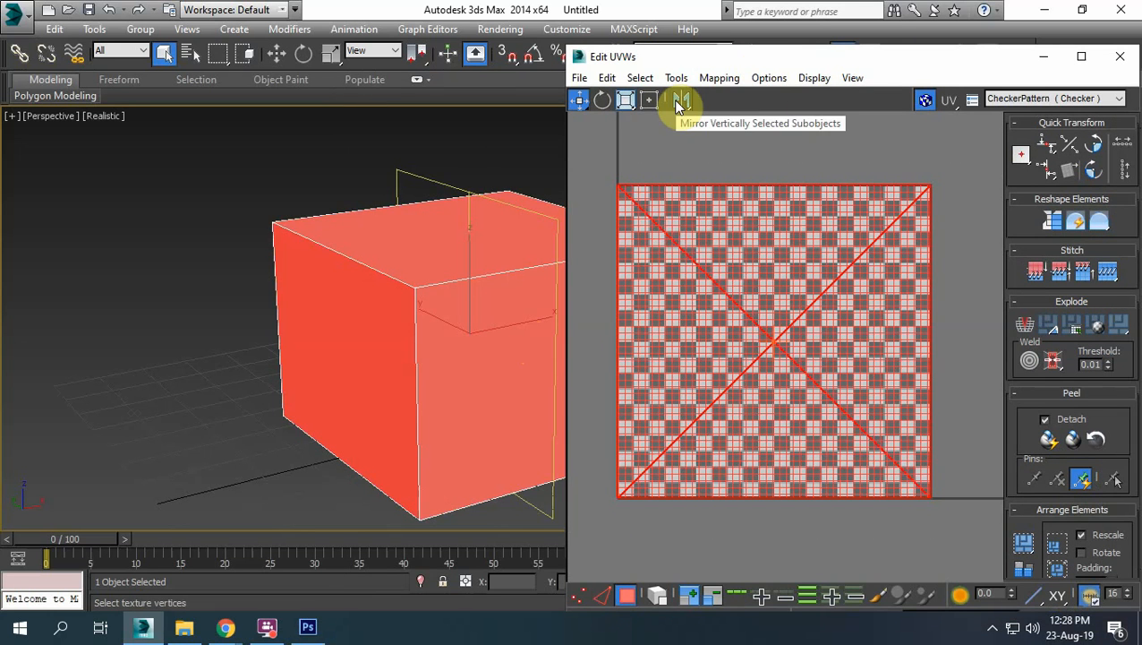
left_click(717, 80)
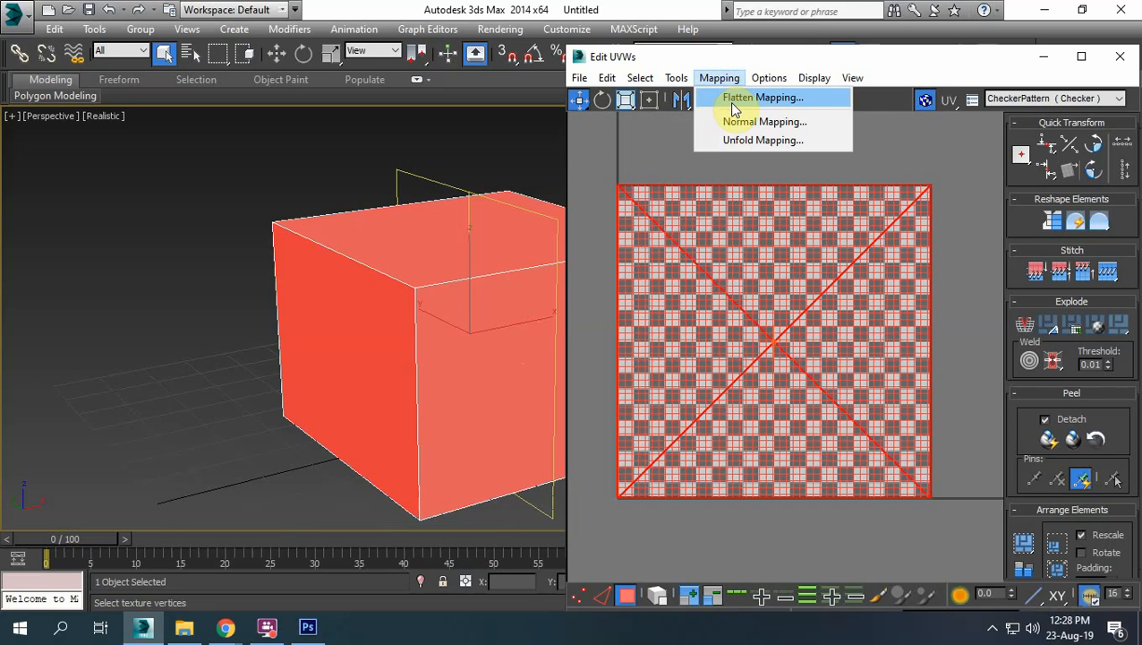
left_click(734, 100)
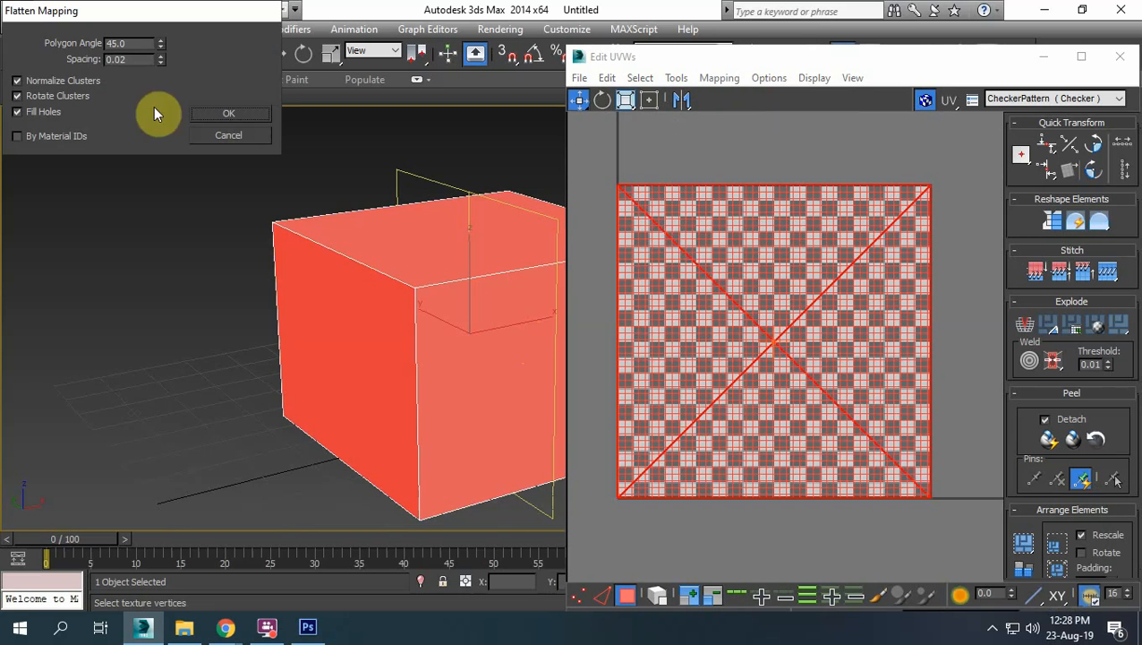
left_click(227, 114)
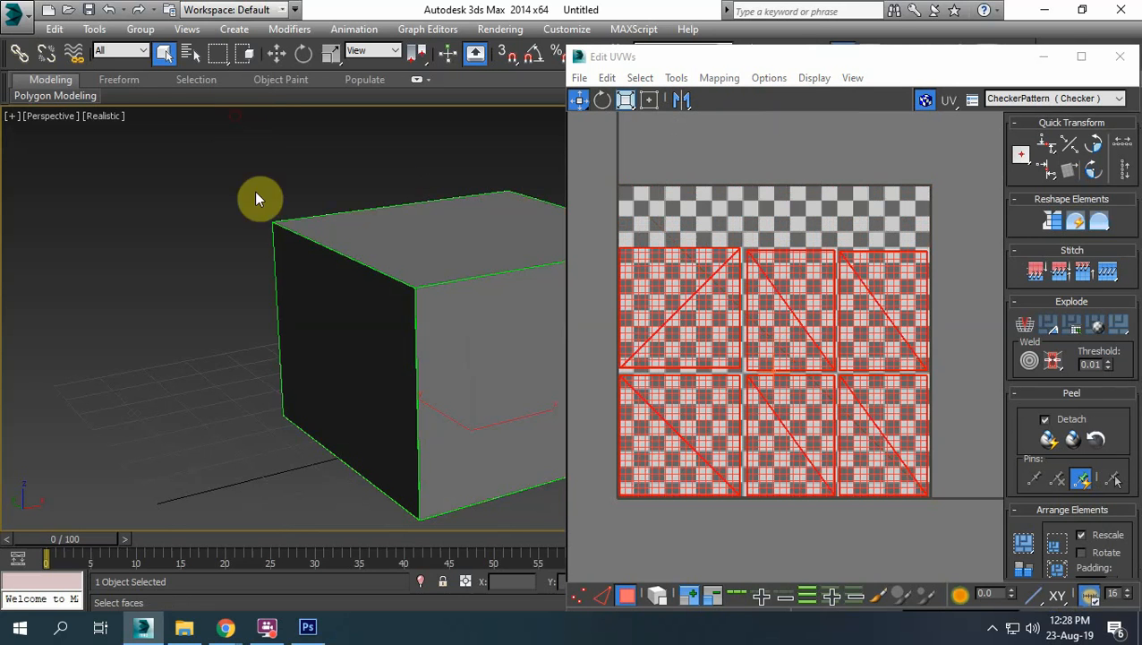
left_click(266, 627)
left_click(266, 626)
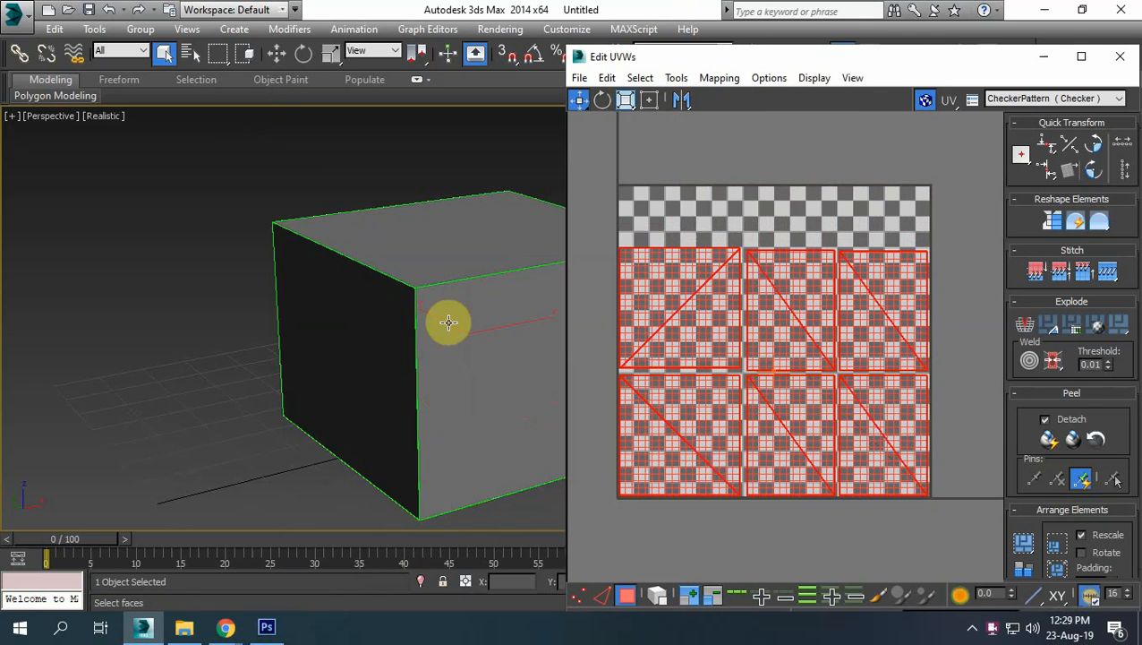
Select individual UV clusters, followed by the top and a side face of the box, to examine which cluster belongs to which face
left_click(696, 193)
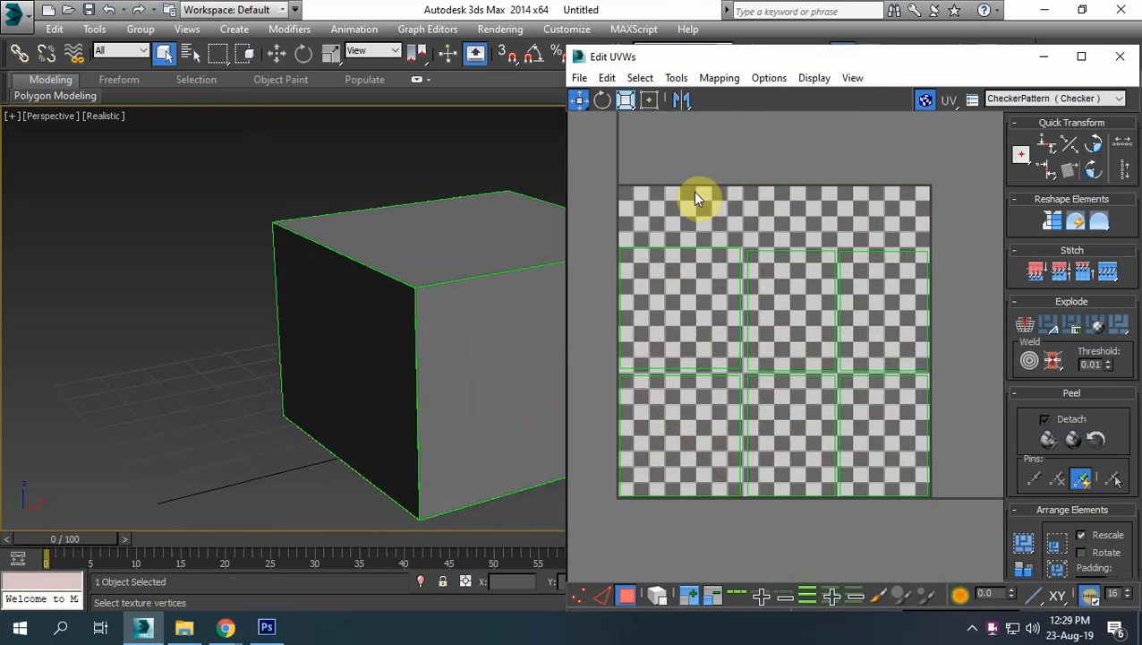
left_click(676, 307)
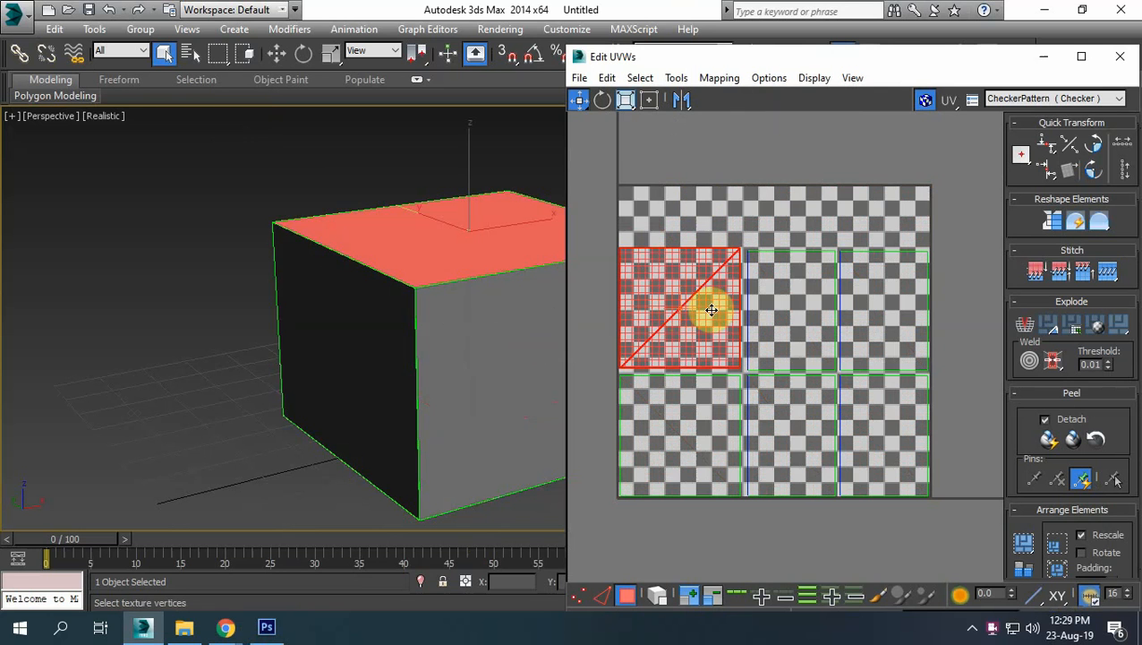
left_click(759, 302)
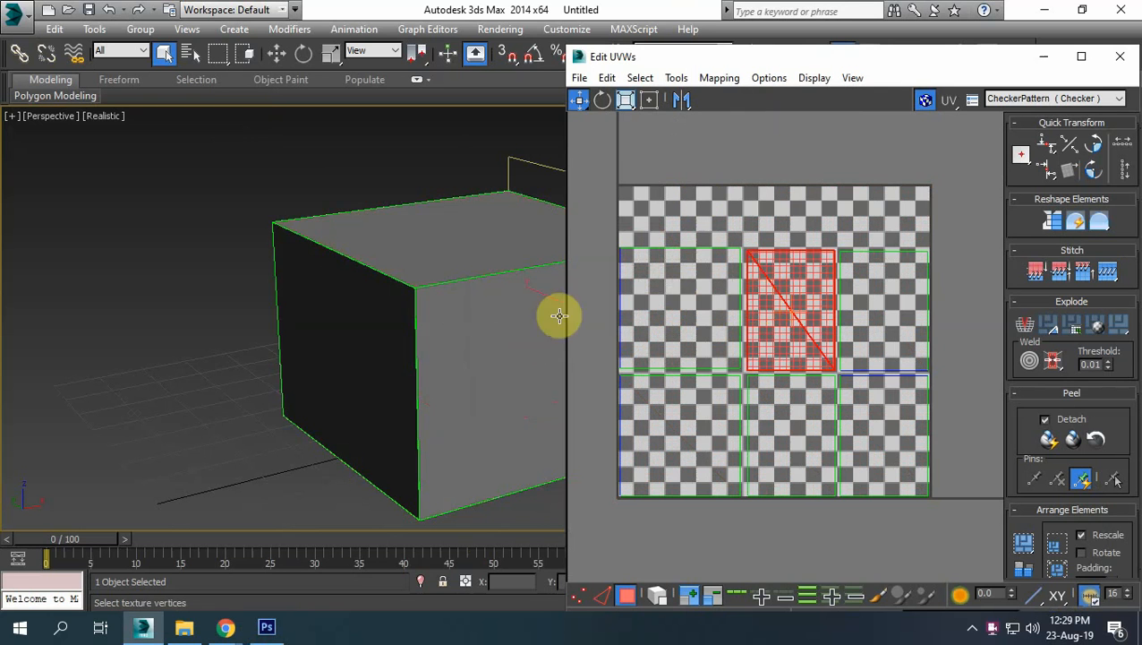
middle_click_drag(504, 292, 327, 324, "alt")
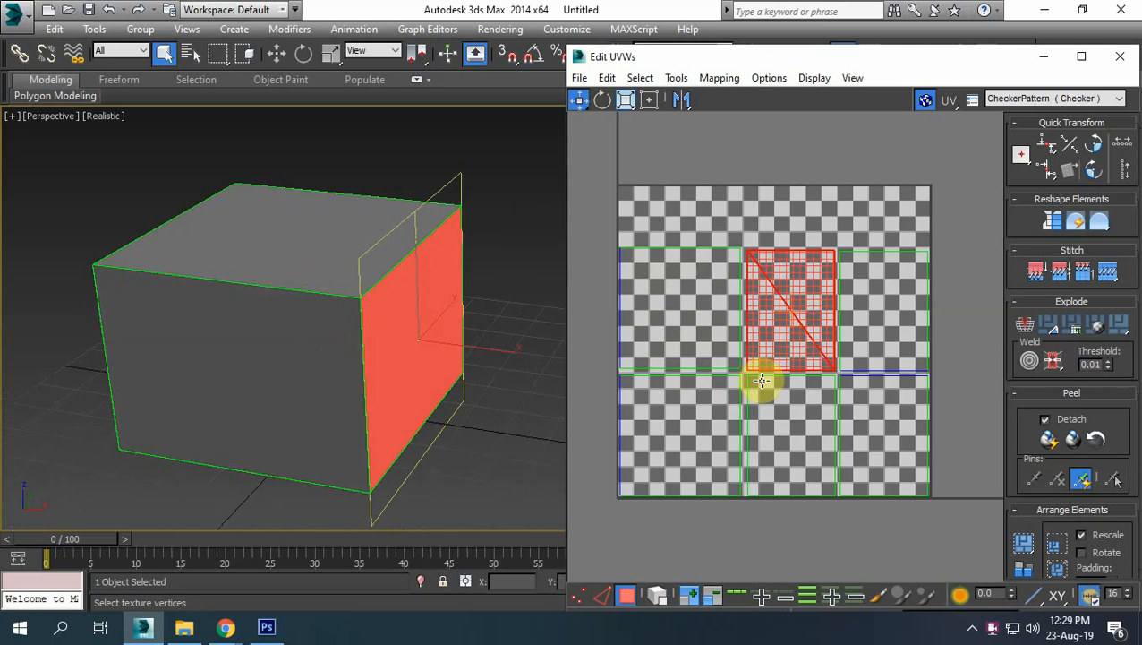
left_click(657, 221)
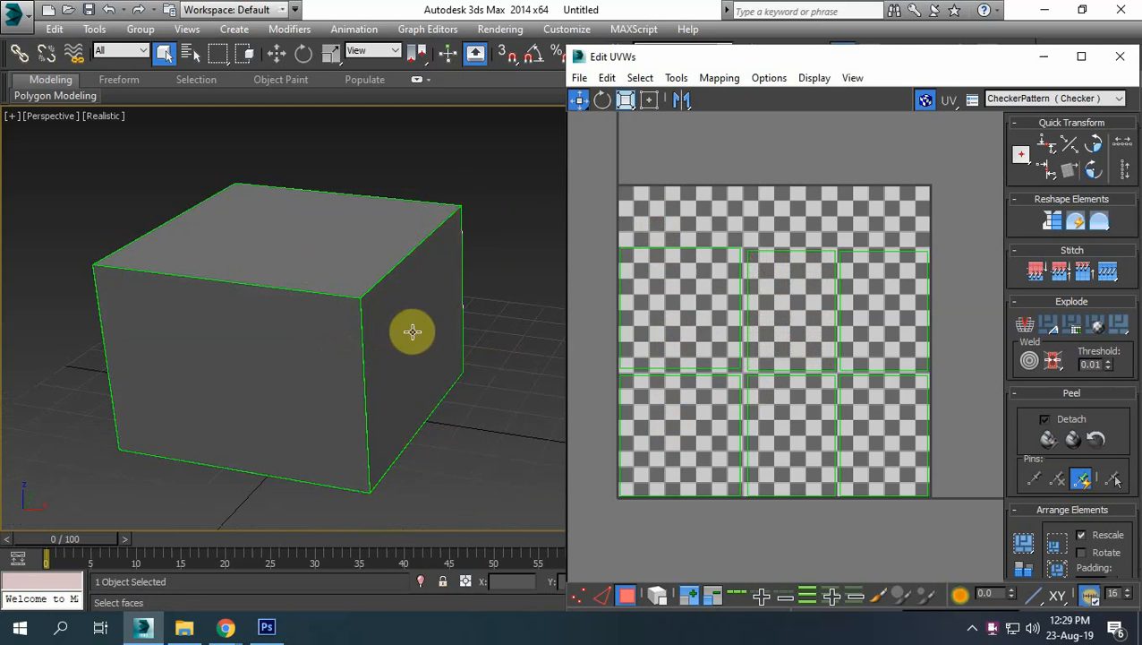
left_click(713, 431)
left_click(710, 315)
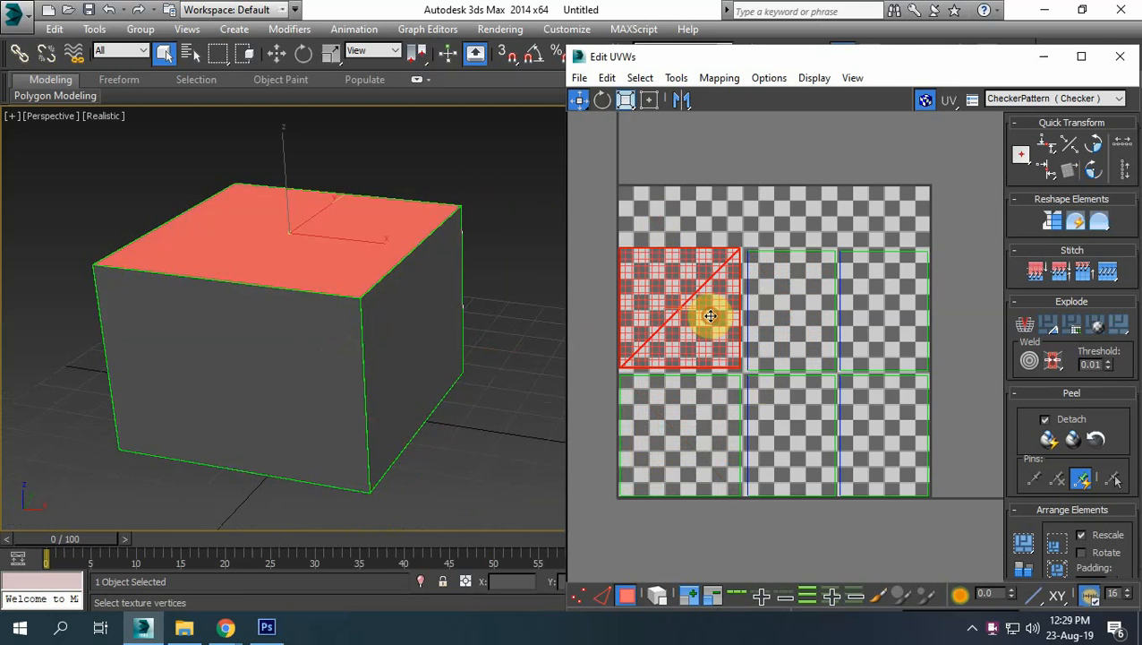
left_click(787, 333)
left_click(789, 397)
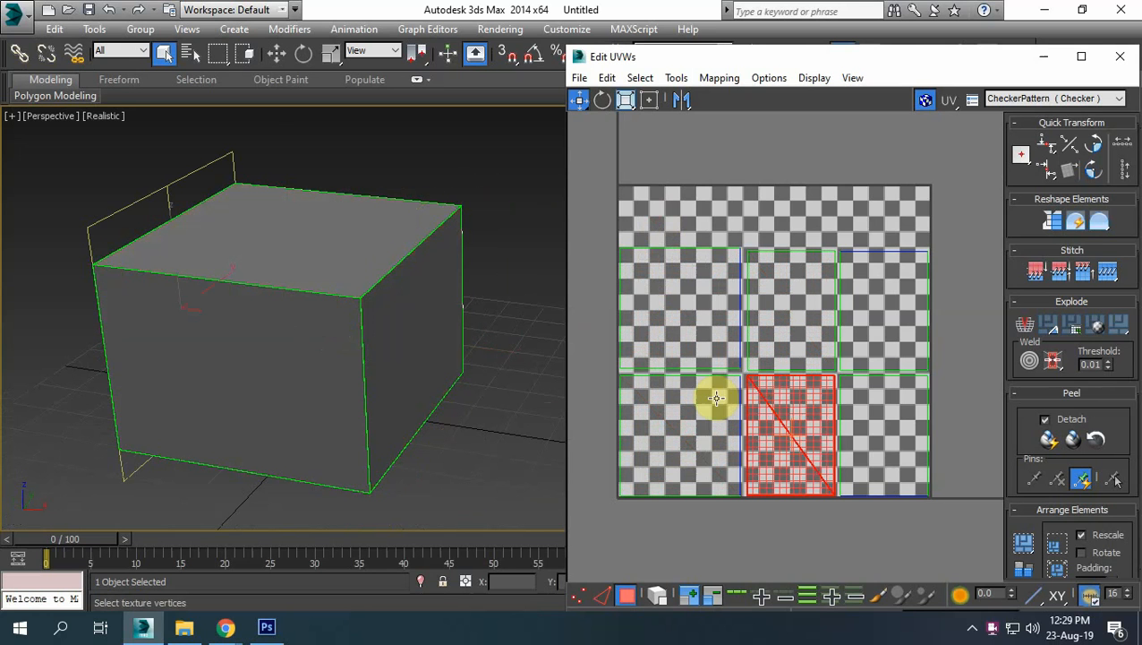
left_click(344, 255)
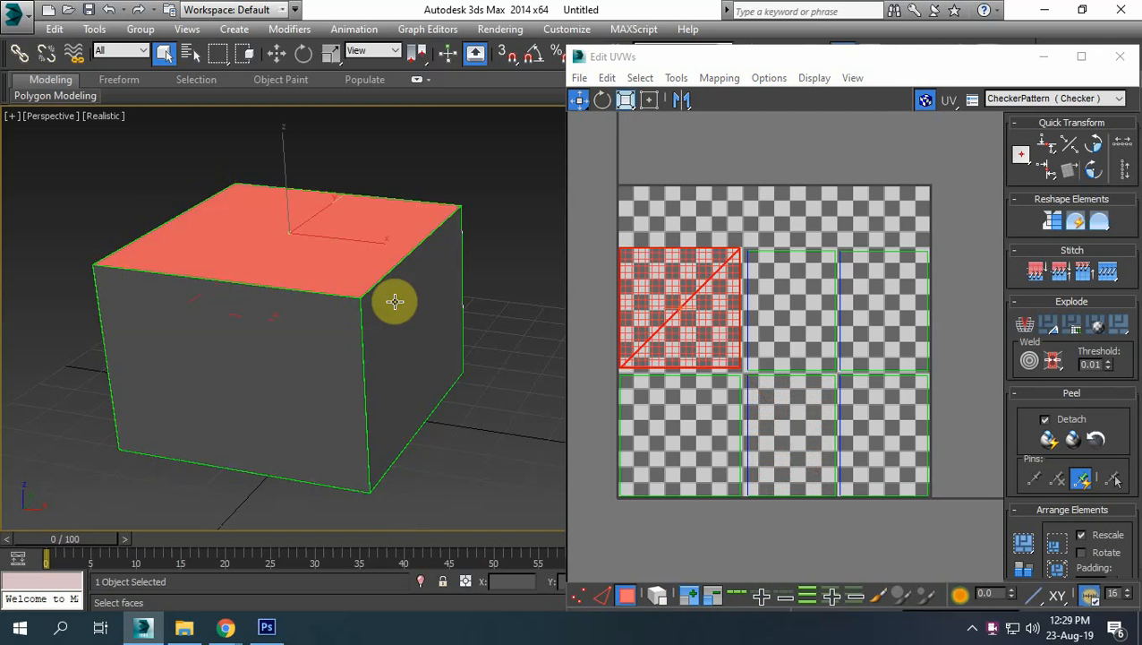
left_click(394, 301)
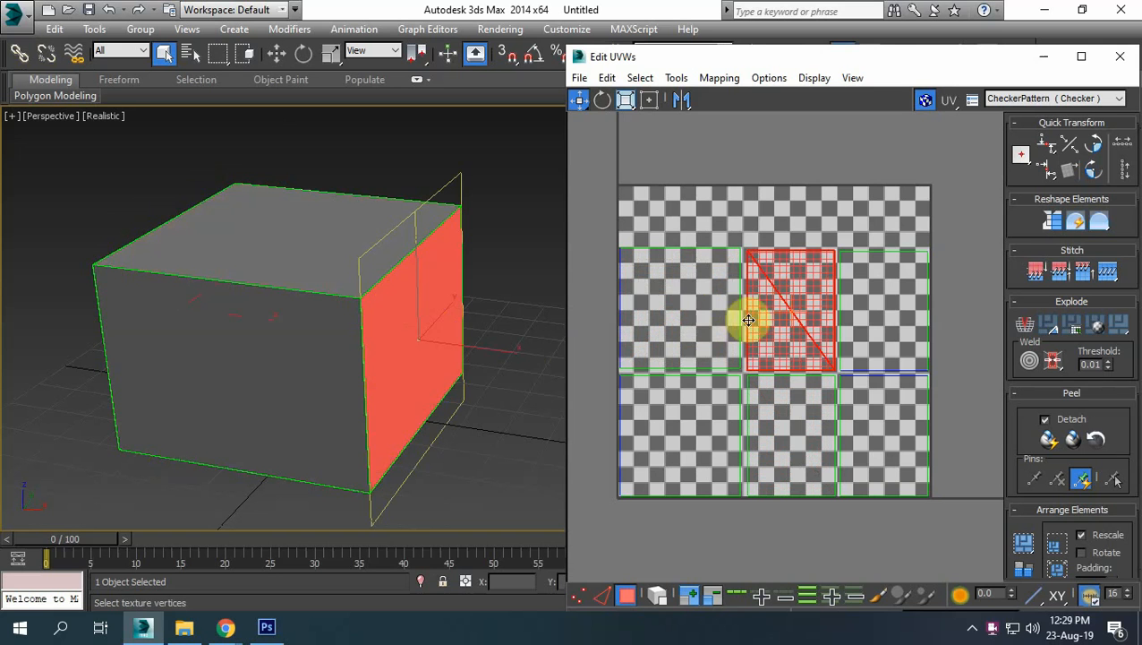
Try rearranging the upper-row UV clusters by moving the middle one to the outer side and the outer one to the middle
left_click_drag(794, 314, 788, 209)
left_click_drag(867, 301, 775, 313)
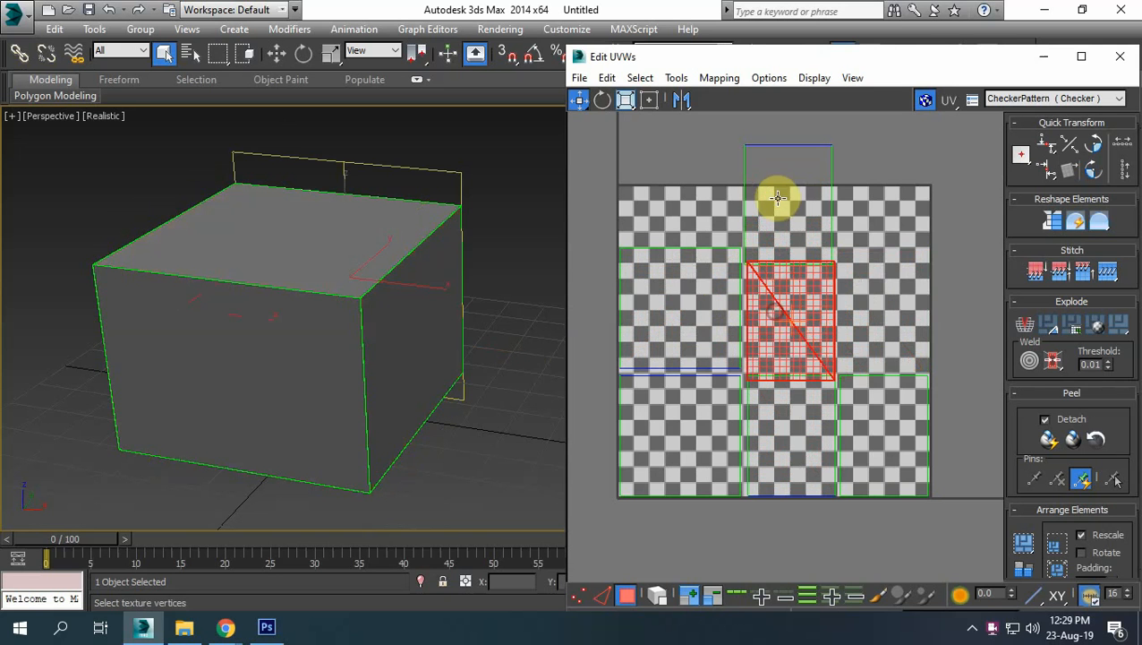
left_click_drag(777, 197, 901, 285)
left_click_drag(775, 300, 778, 269)
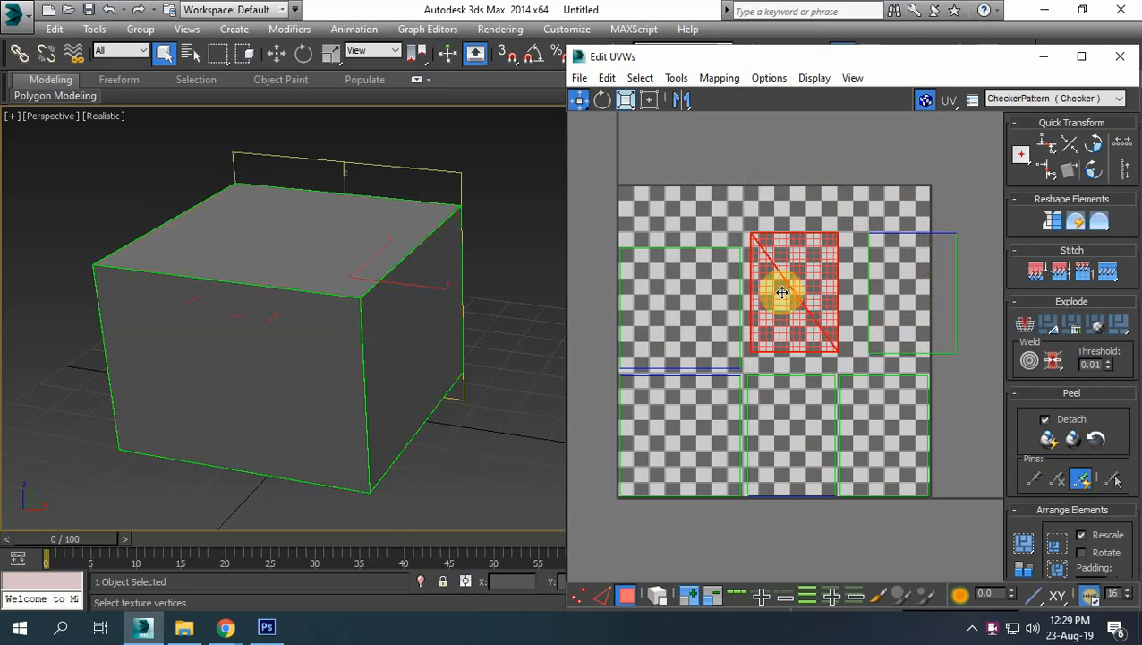
Undo the moves of the UV clusters in the UV Editor
key("ctrl+z")
key("ctrl+z")
key("ctrl+z")
key("ctrl+z")
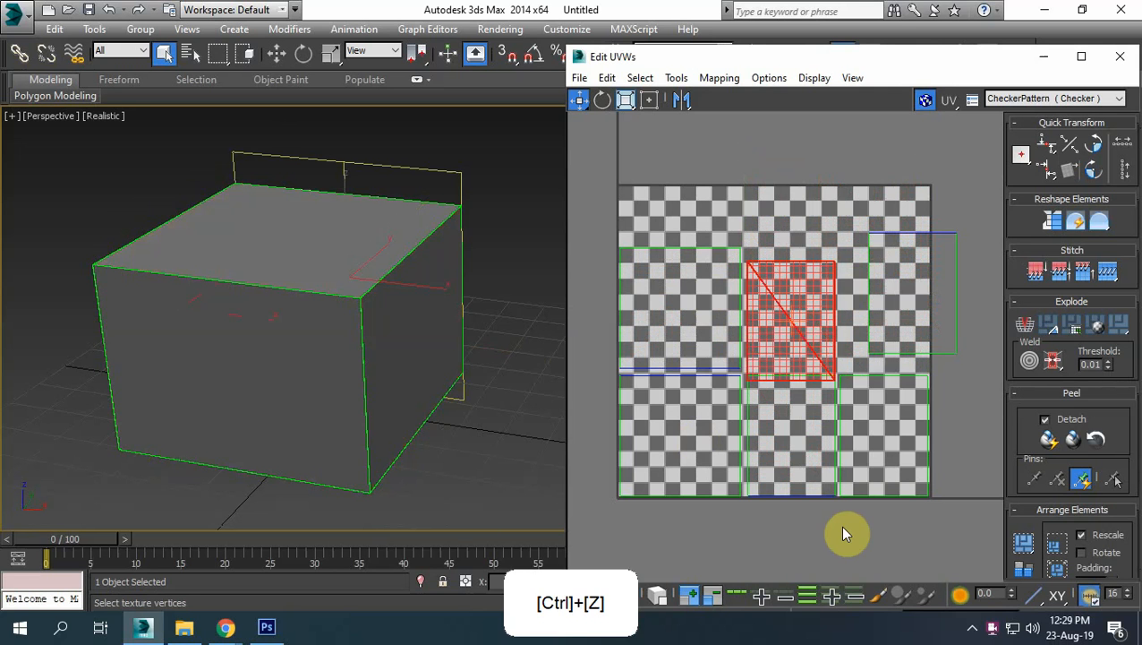
Undo the remaining cluster edits and the flatten mapping, restoring the box's original UV layout with all polygons selected
key("ctrl+z")
key("ctrl+z")
key("ctrl+z")
key("ctrl+z")
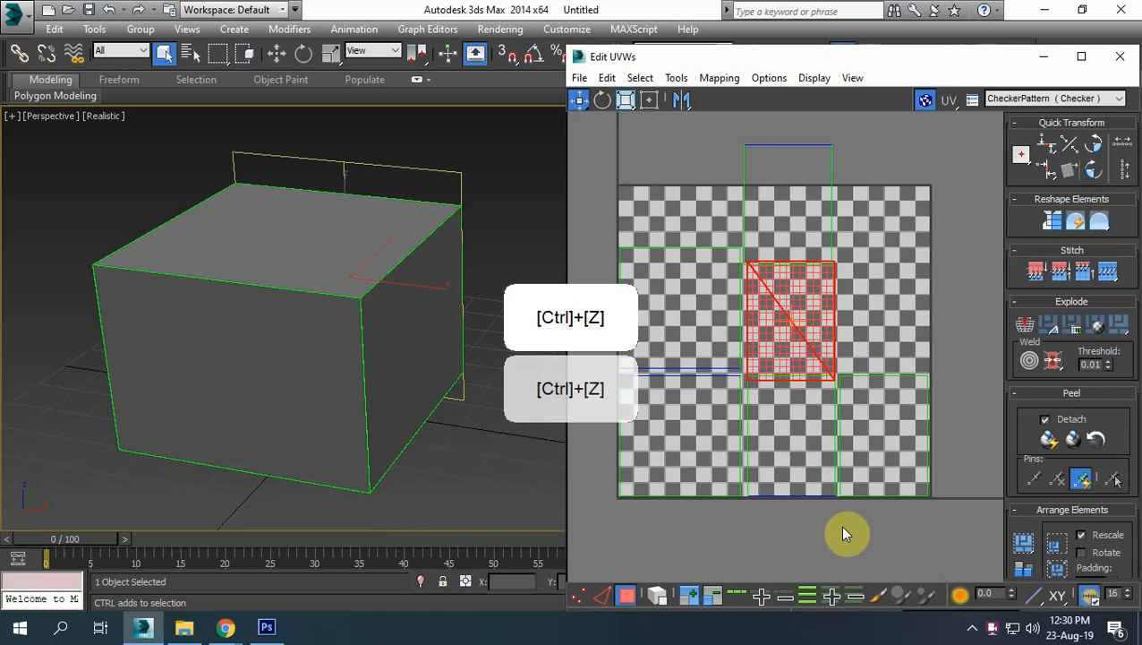
key("ctrl+z")
key("ctrl+z")
key("ctrl+z")
key("ctrl+z")
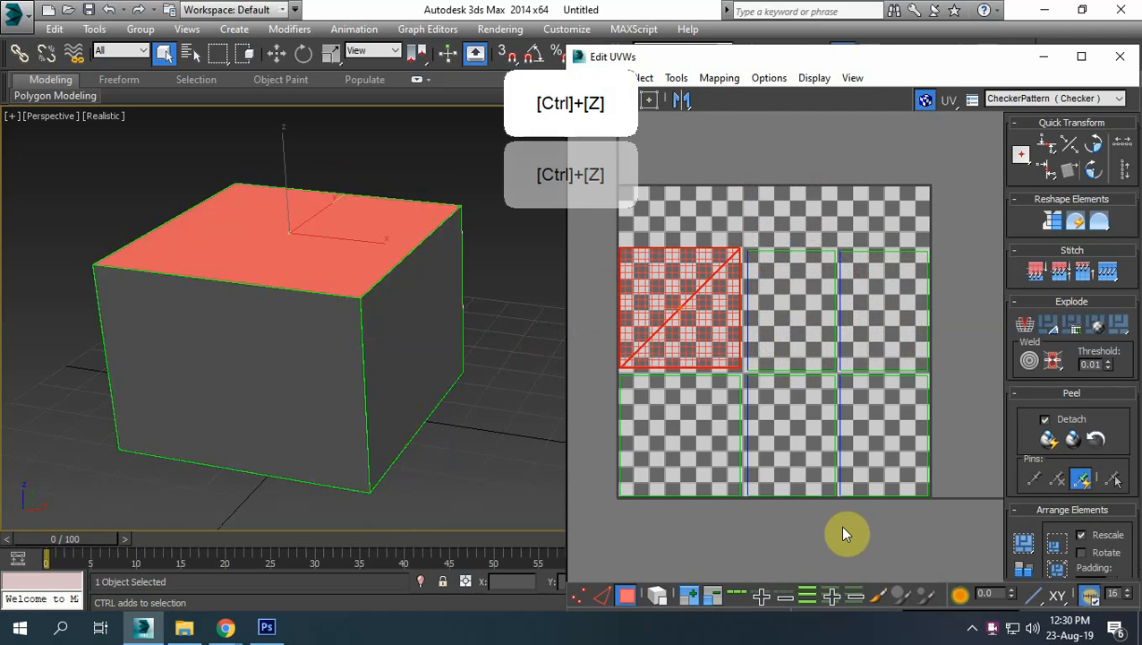
key("ctrl+z")
key("ctrl+z")
key("ctrl+z")
key("ctrl+z")
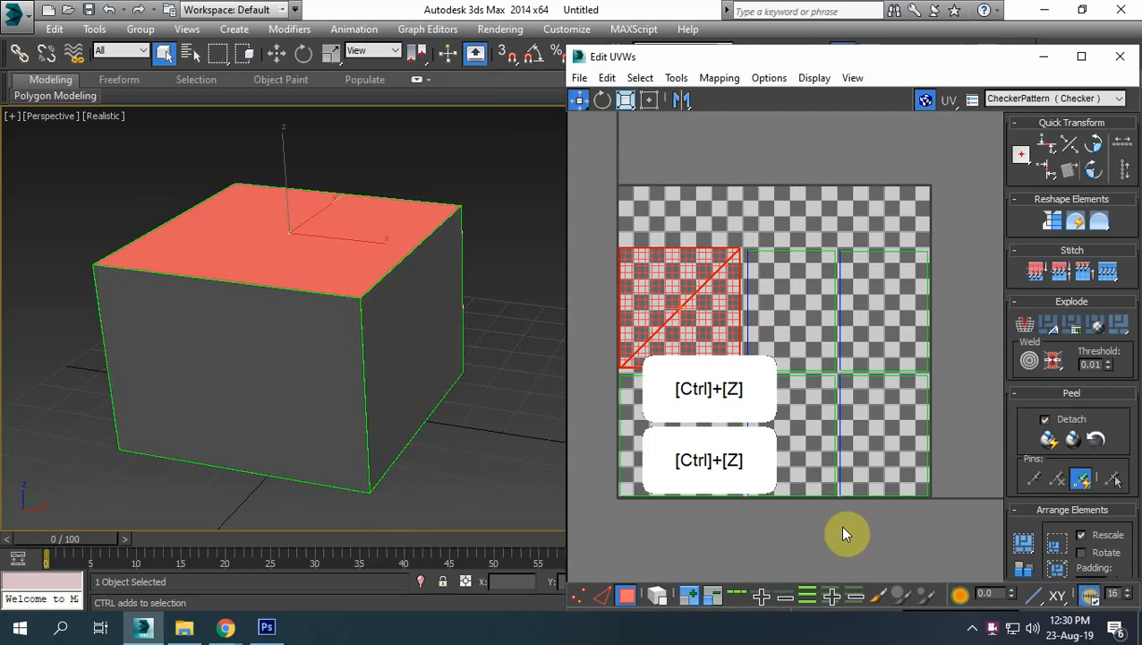
key("ctrl+z")
key("ctrl+z")
key("ctrl+z")
key("ctrl+z")
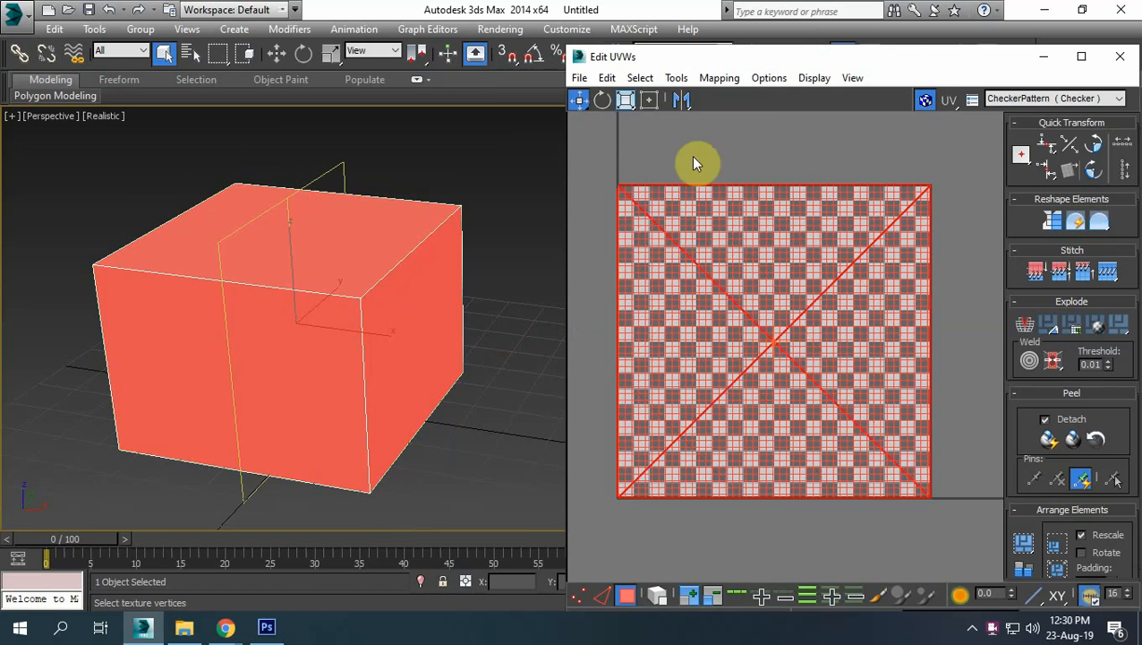
Apply Back/Front Normal Mapping with a spacing of 0.02 to the box, then close the UV Editor and leave polygon editing
left_click(727, 78)
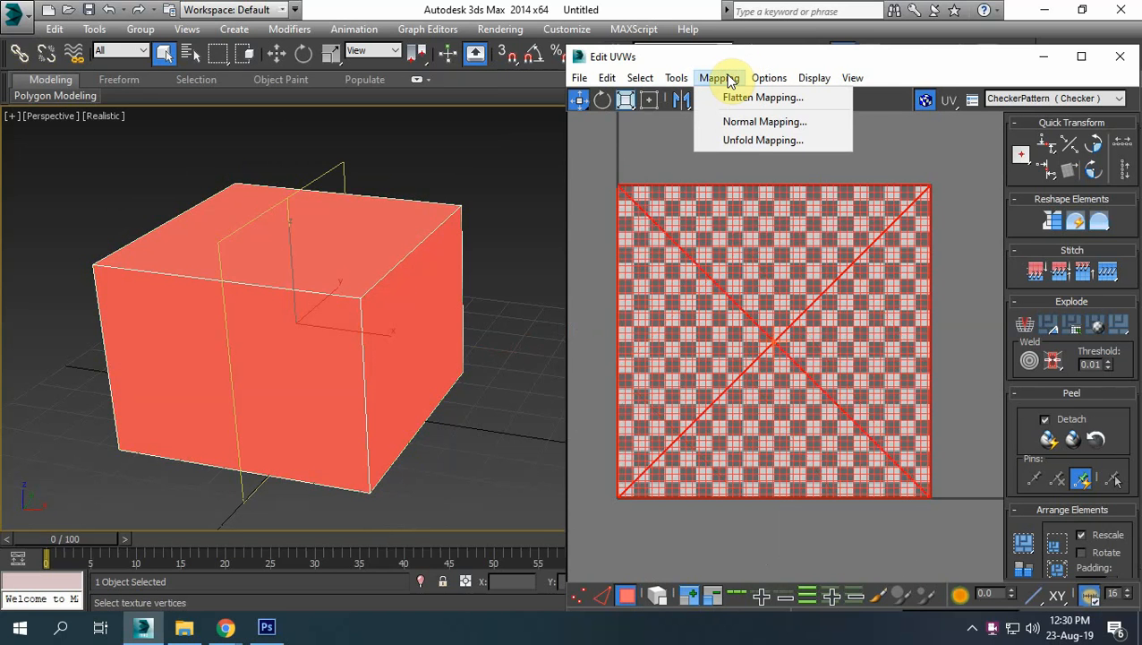
left_click(751, 122)
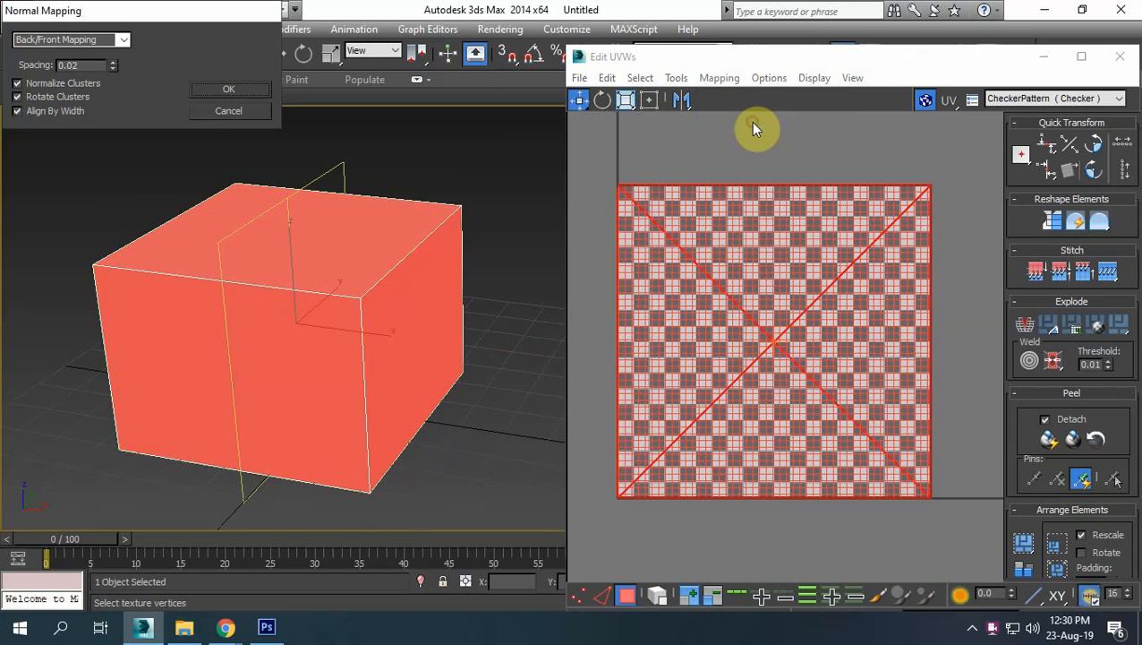
left_click(219, 91)
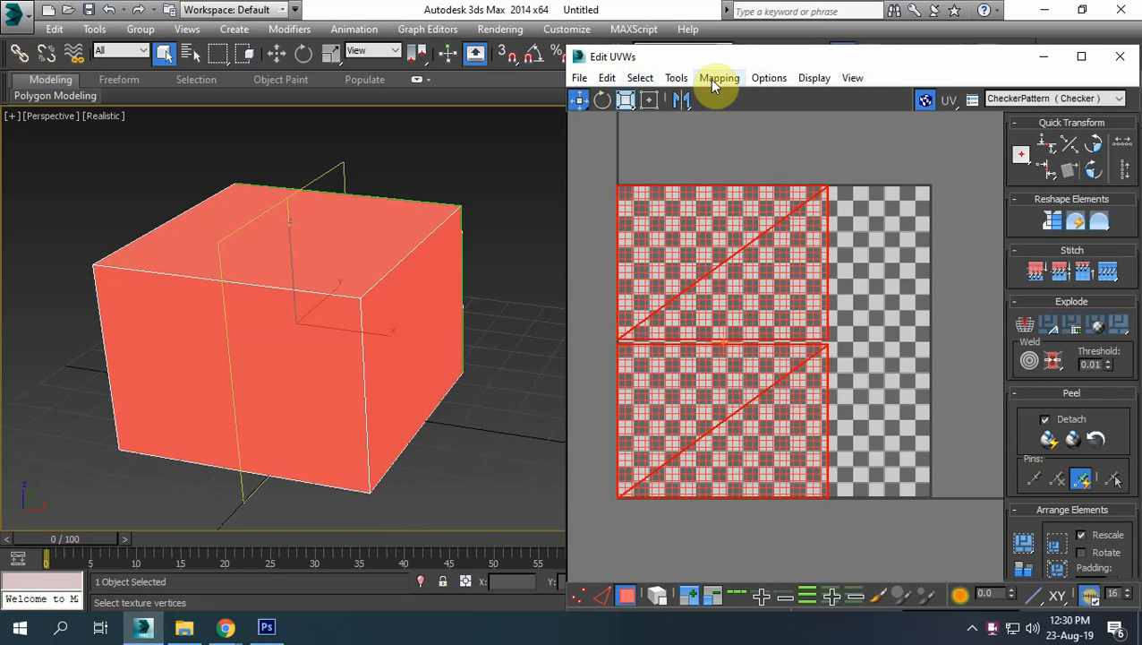
left_click(1120, 57)
left_click(1062, 226)
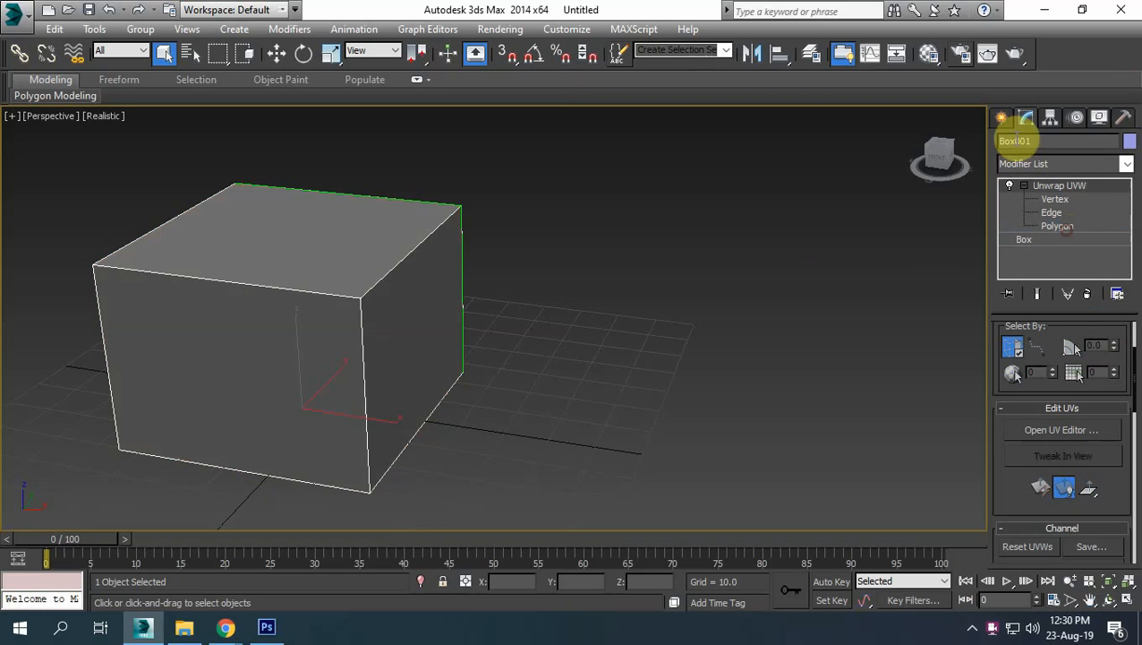
Create a teapot with a radius of about 27 beside the box and set the viewport display to Shaded
left_click(1001, 118)
left_click(1032, 295)
scroll(477, 369, "up", 5)
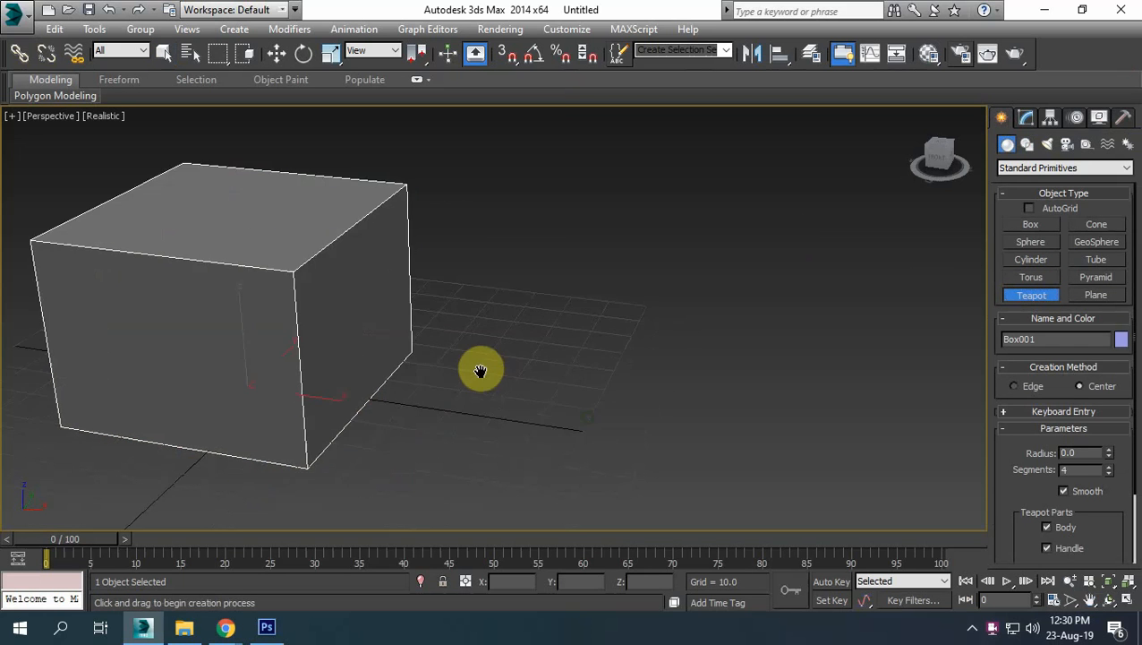
mouse_move(528, 370)
left_mouse_down()
mouse_move(611, 426)
mouse_move(601, 426)
left_mouse_up()
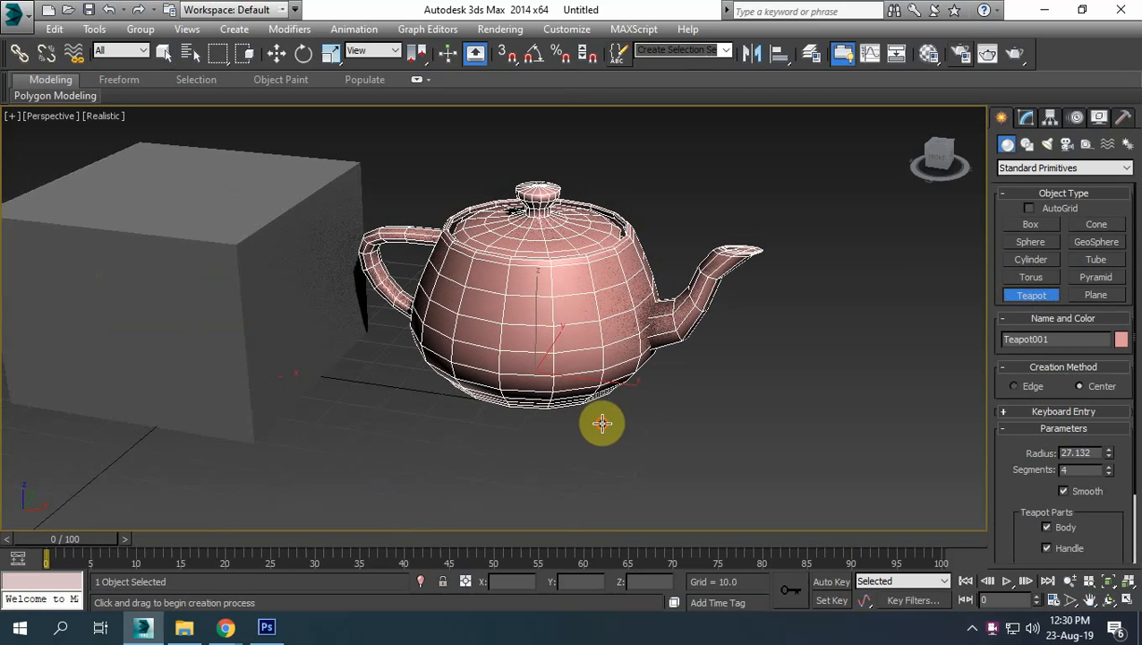
left_click(104, 116)
left_click(147, 153)
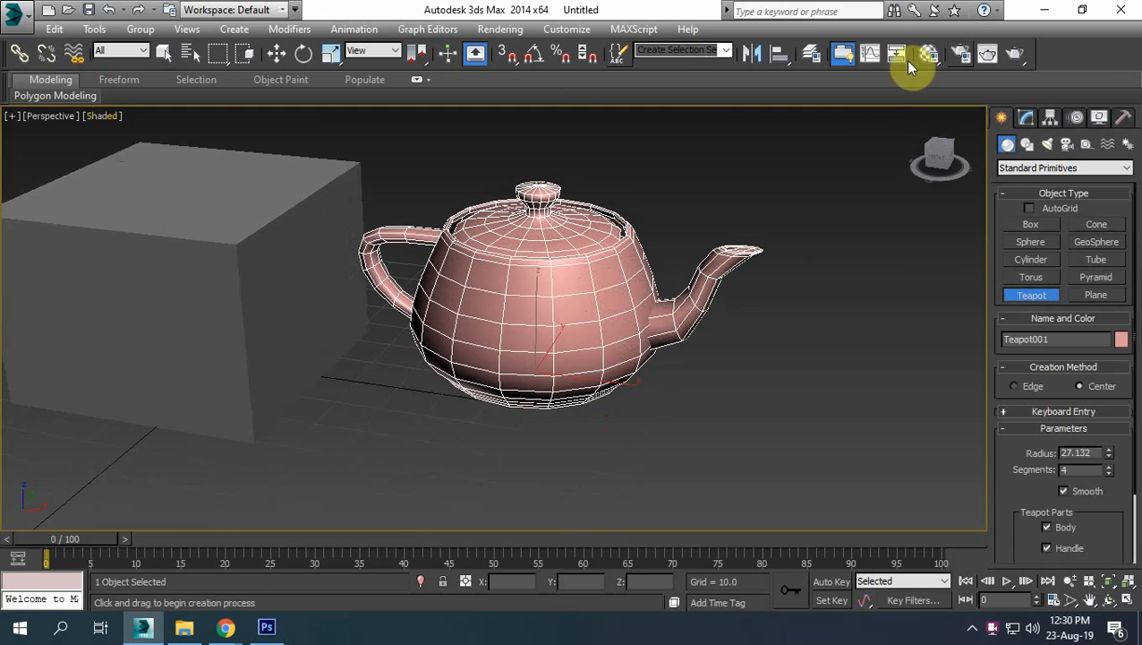
Add an Unwrap UVW modifier to the teapot and open its UV Editor
left_click(1026, 120)
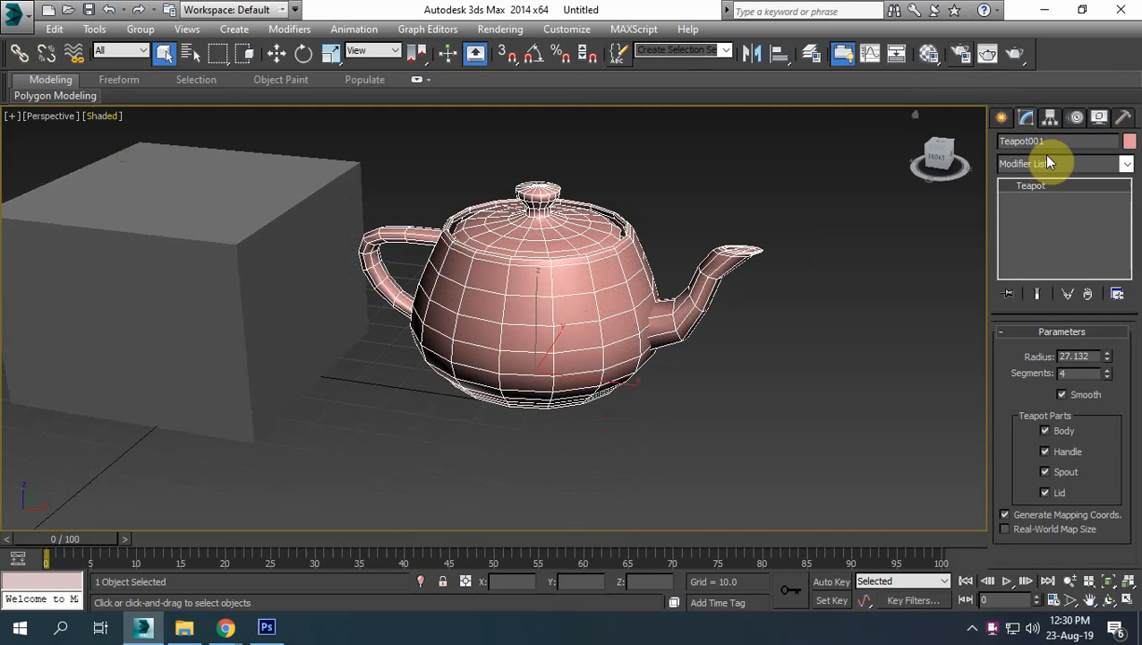
left_click(1053, 164)
key("u")
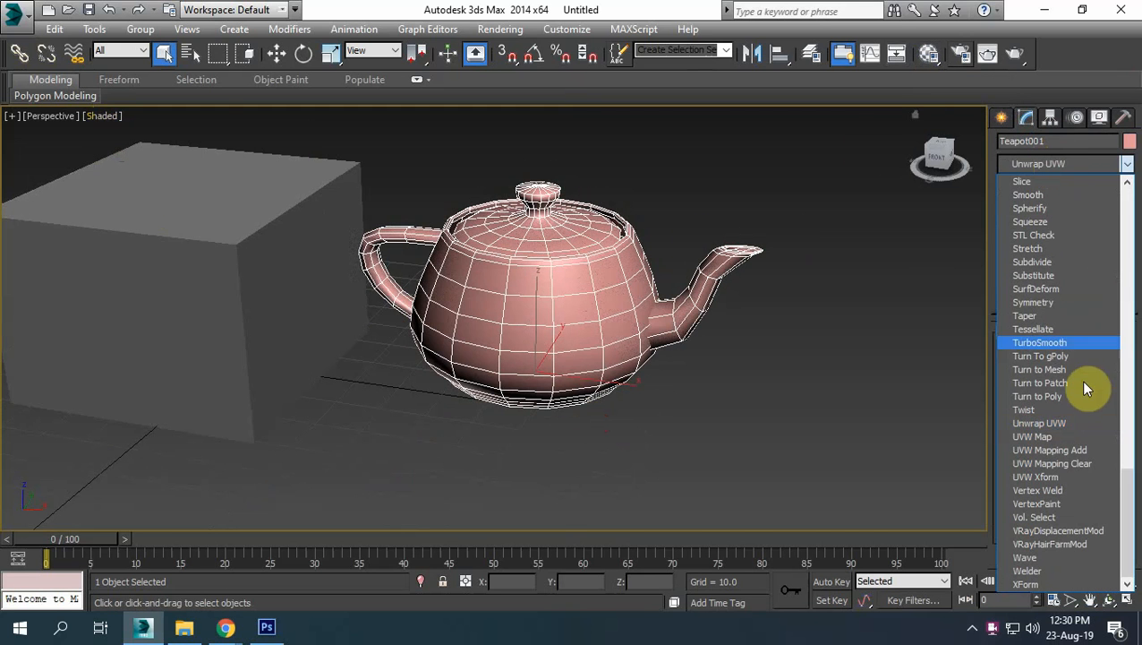
left_click(1052, 422)
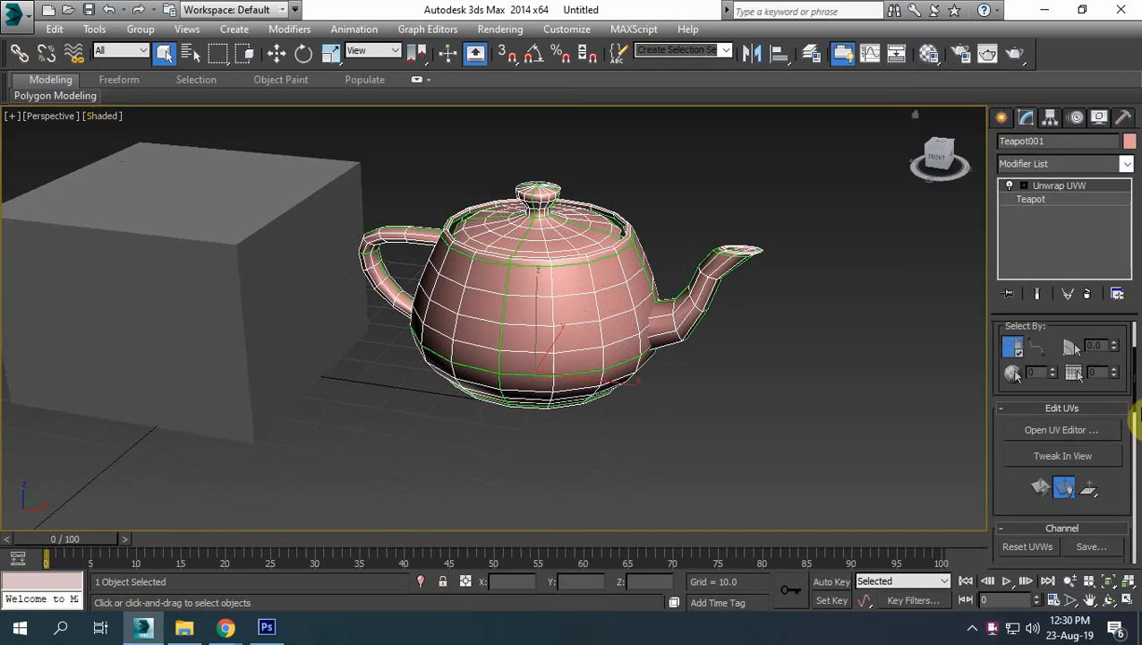
left_click(1101, 434)
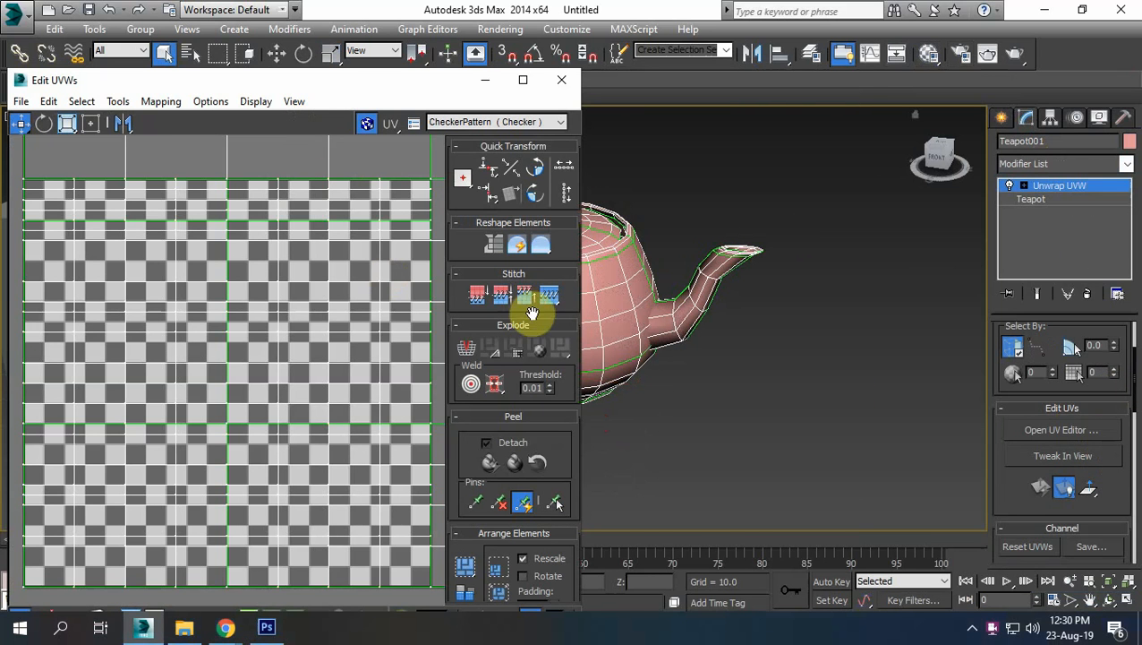
middle_click_drag(706, 377, 824, 405)
scroll(824, 406, "down", 4)
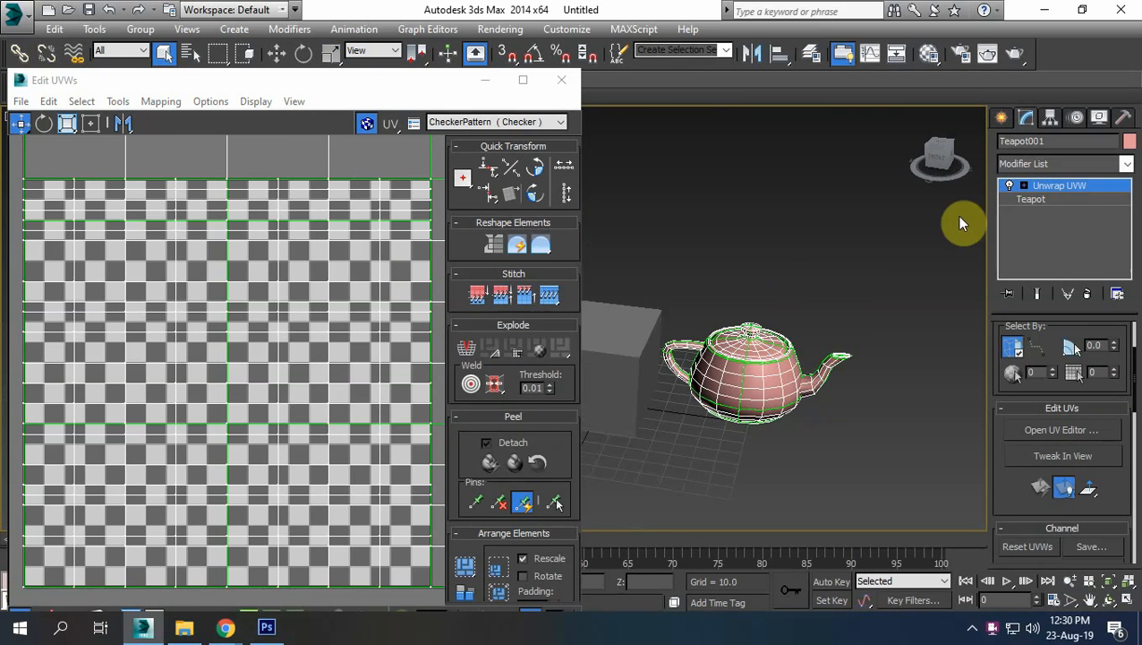
Select all of the teapot's polygons and apply Back/Front Normal Mapping with a spacing of 0.02
left_click(1024, 186)
left_click(1055, 226)
left_click_drag(893, 286, 535, 512)
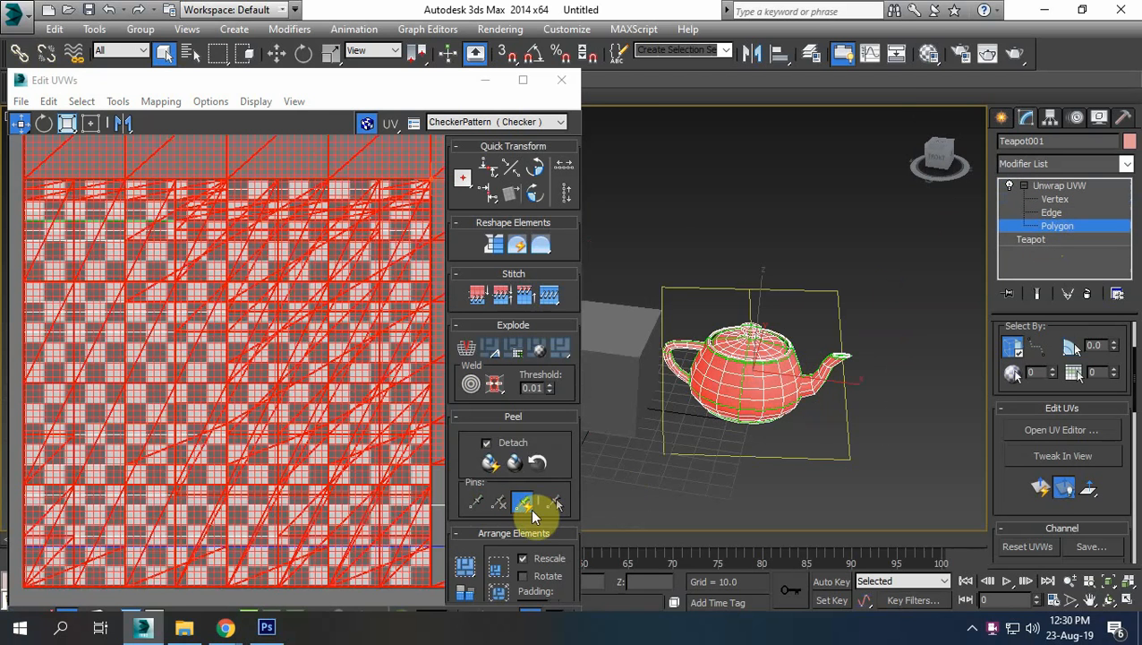
left_click_drag(184, 82, 235, 59)
scroll(262, 262, "down", 3)
scroll(305, 325, "down", 4)
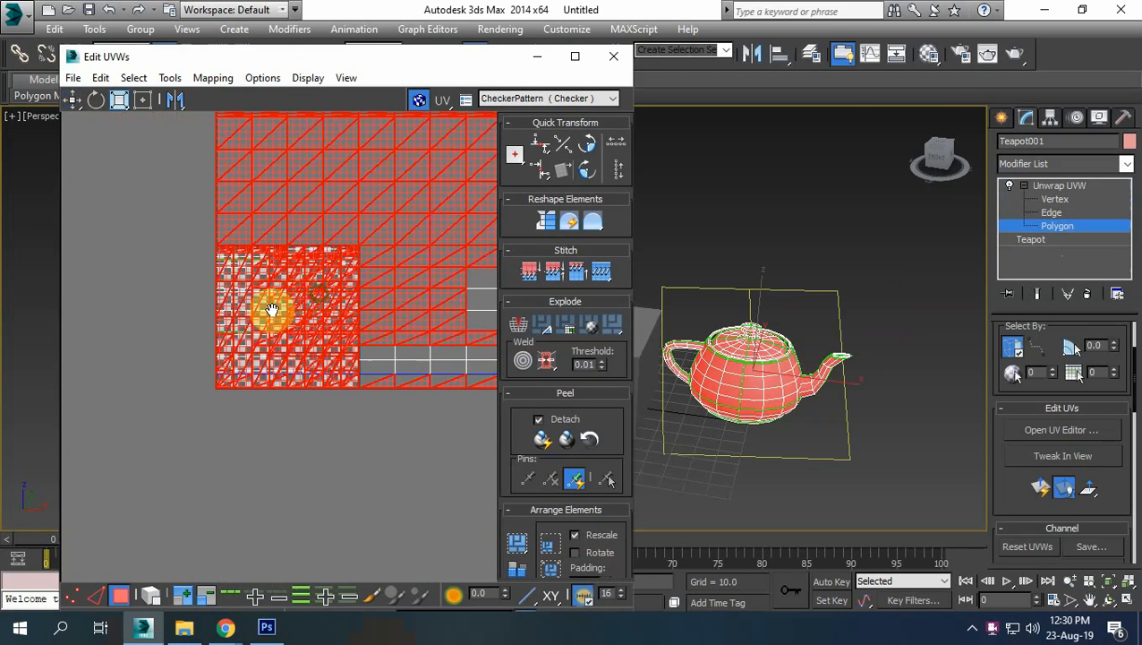
left_click(215, 78)
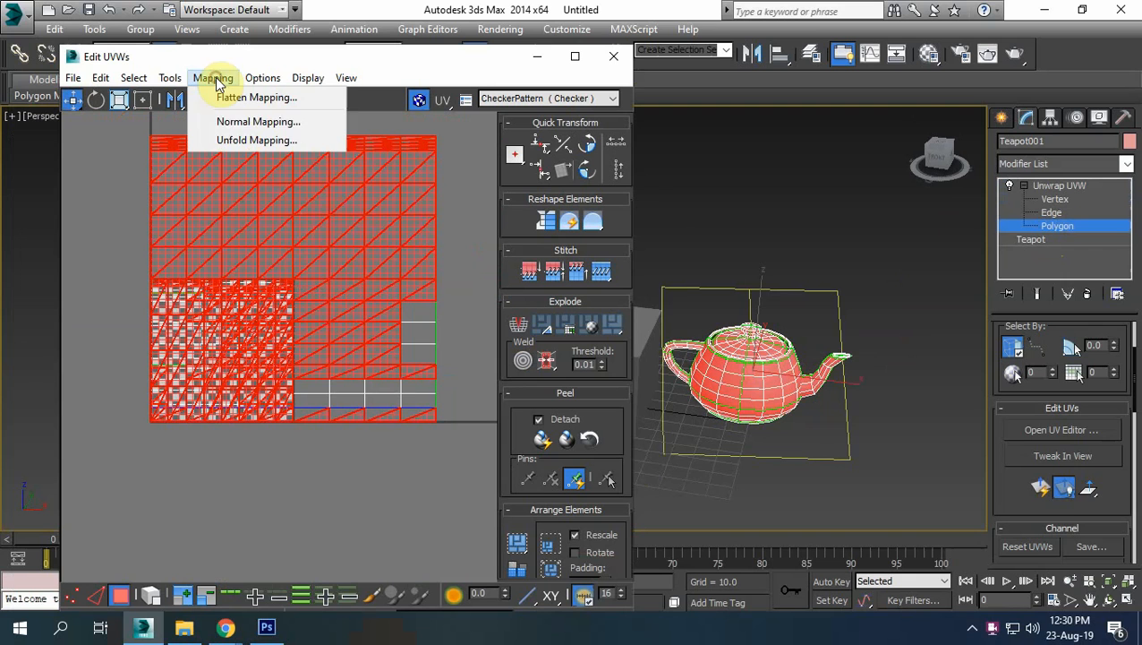
left_click(228, 122)
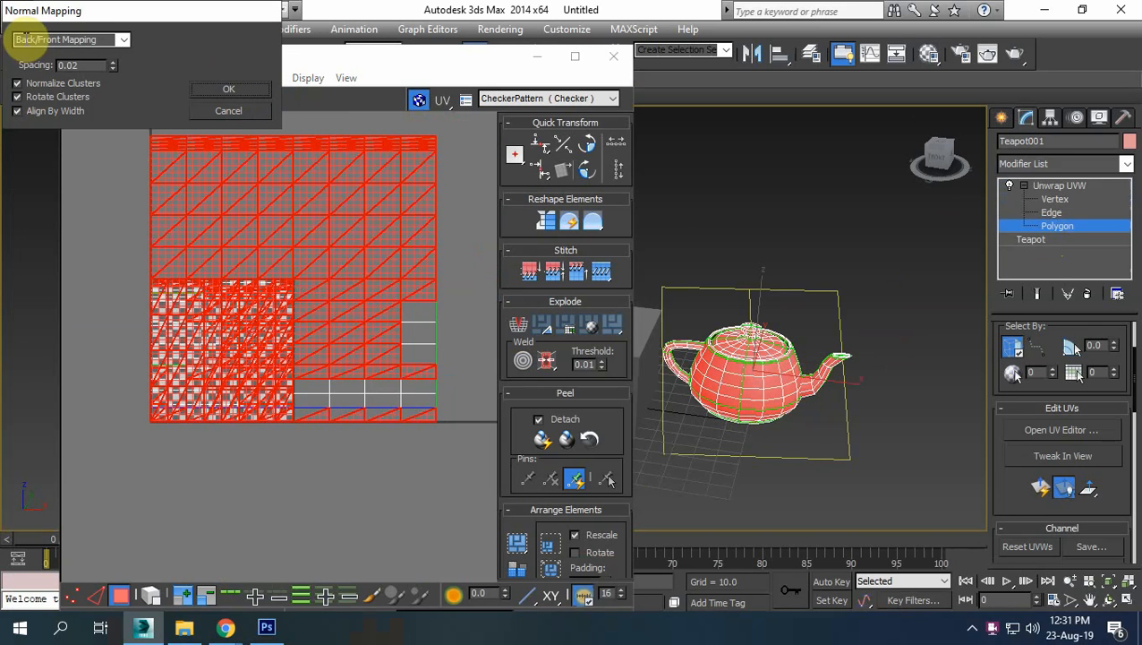
left_click(235, 91)
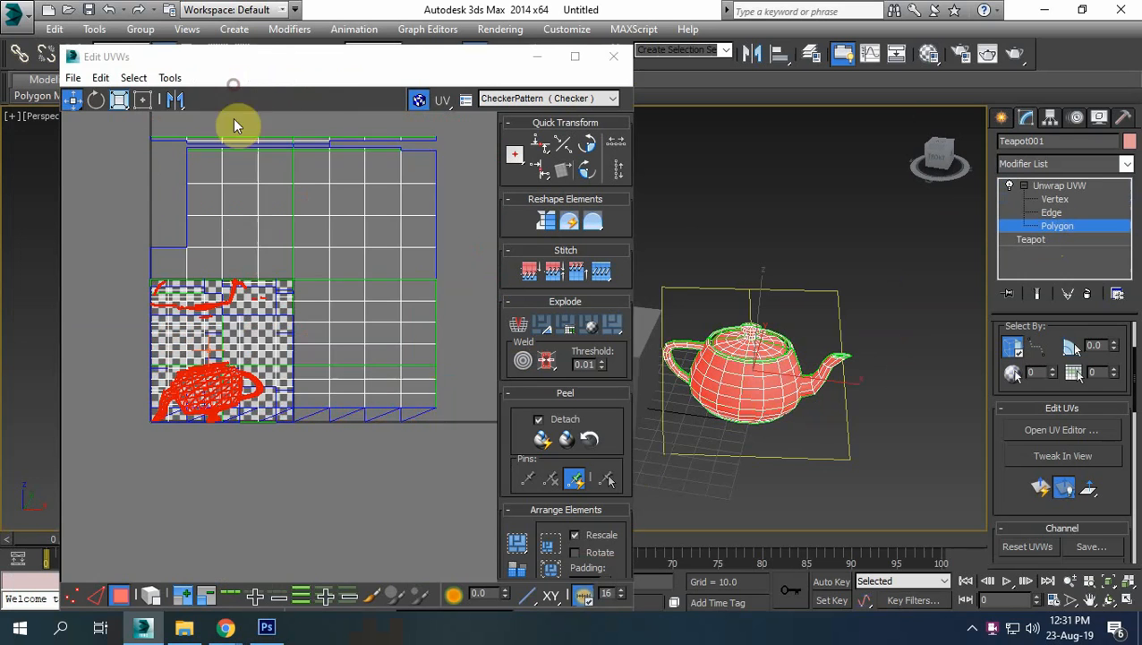
left_click(341, 467)
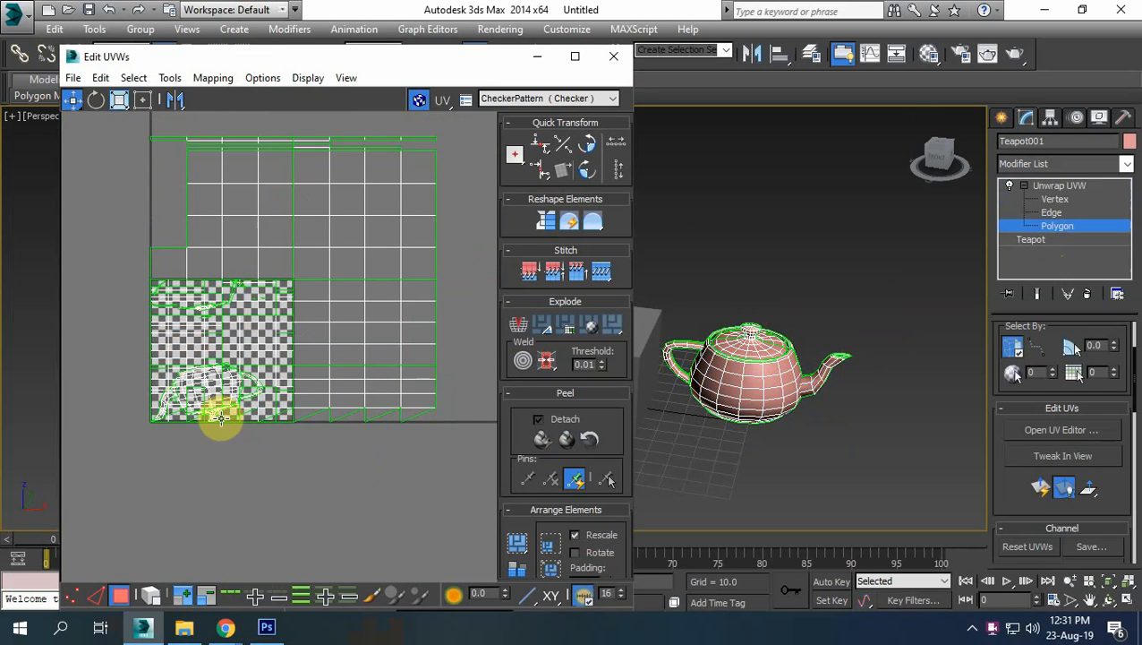
Maximize the UV Editor and select a face inside the teapot-shaped cluster to examine how the body, spout and handle are projected
scroll(220, 427, "up", 3)
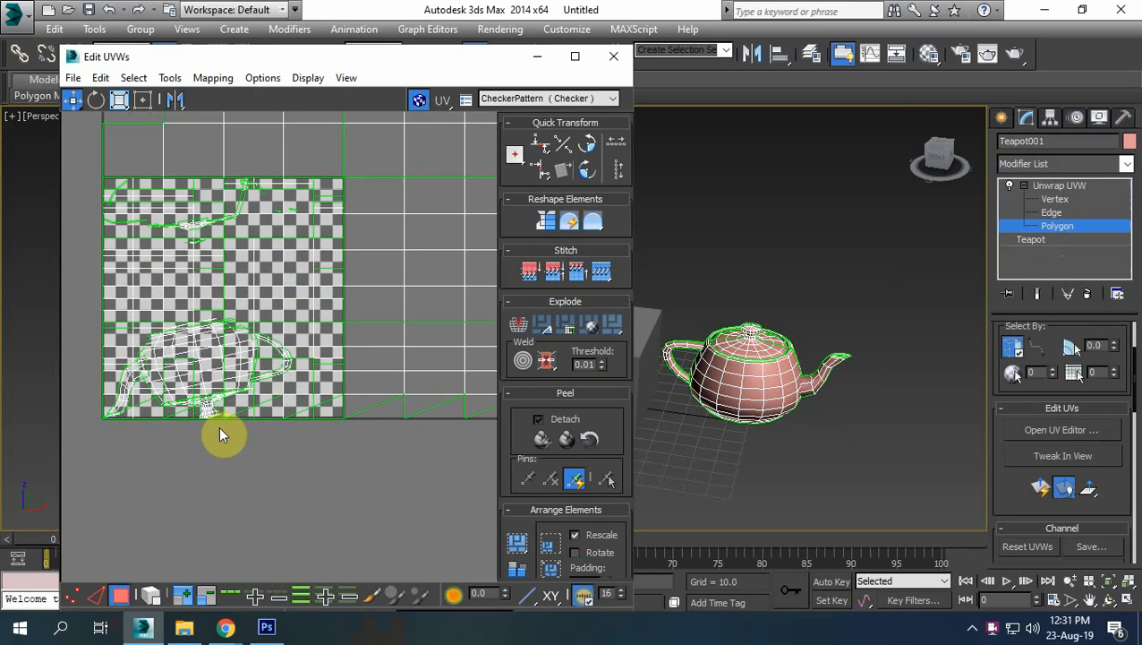
left_click(331, 360)
left_click_drag(303, 364, 364, 387)
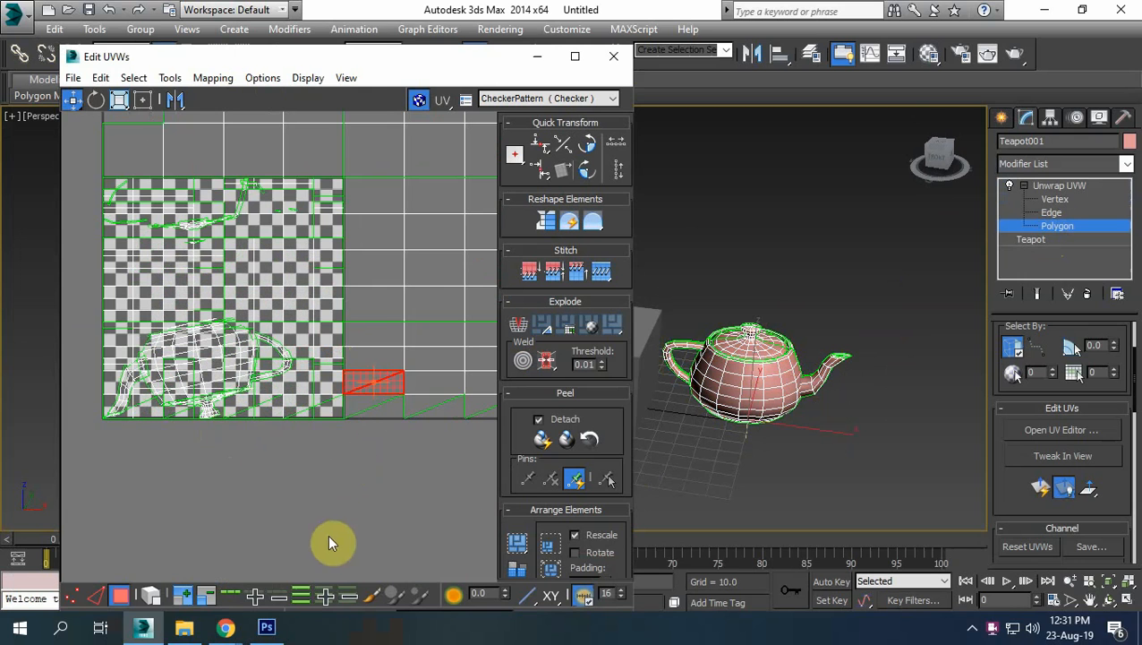
left_click_drag(372, 65, 363, 30)
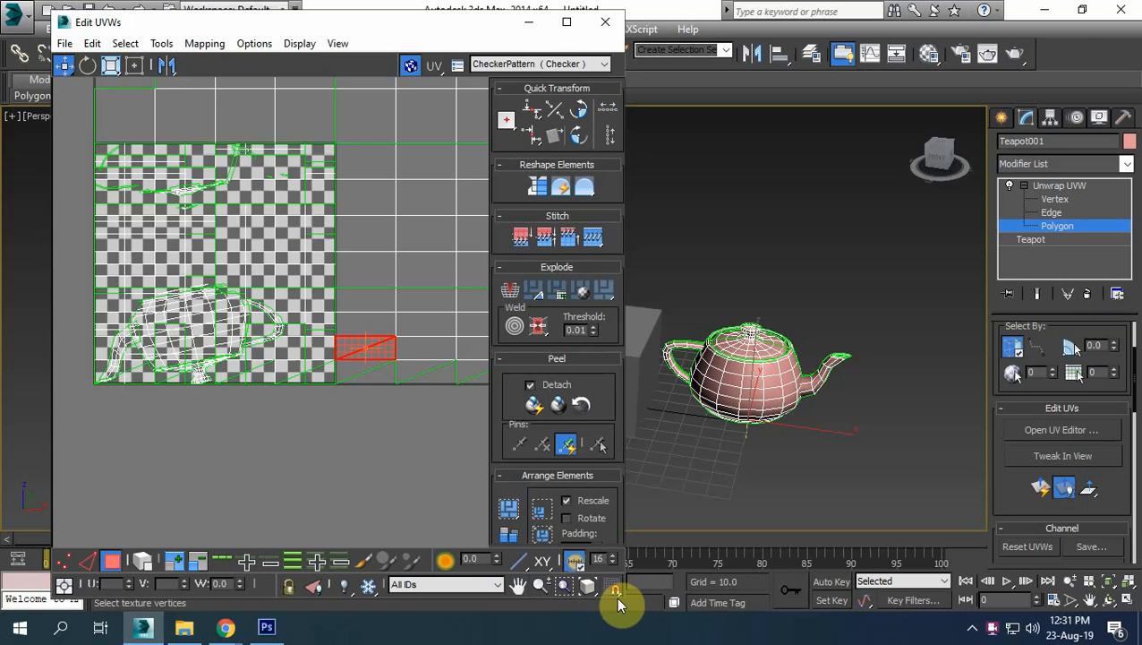
double_click(284, 612)
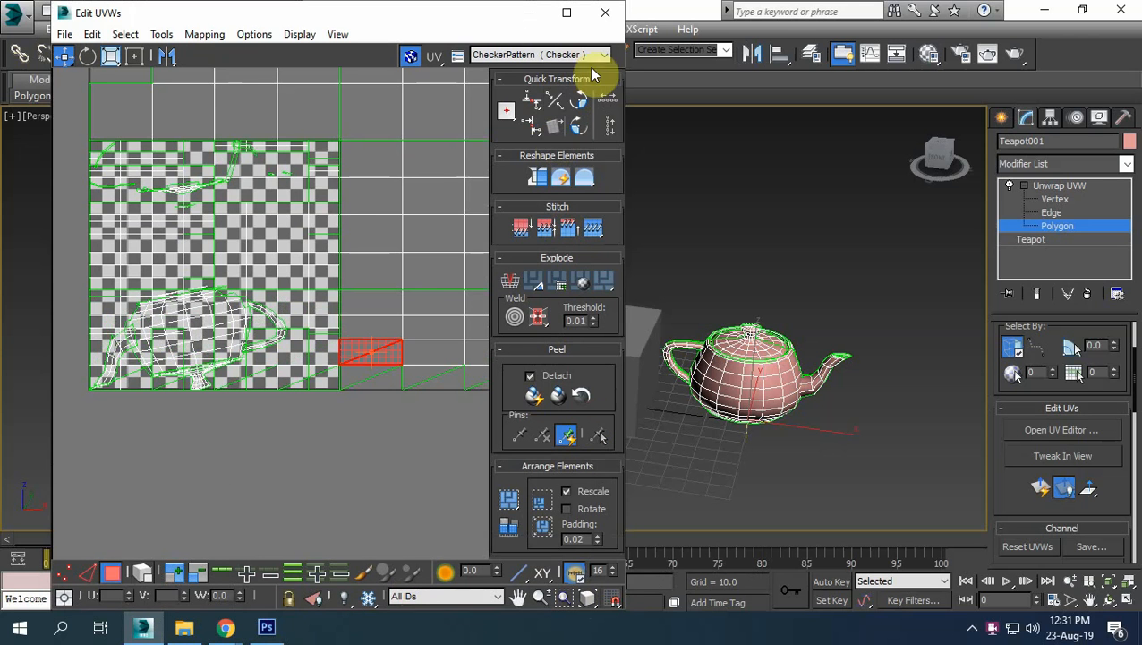
left_click(570, 16)
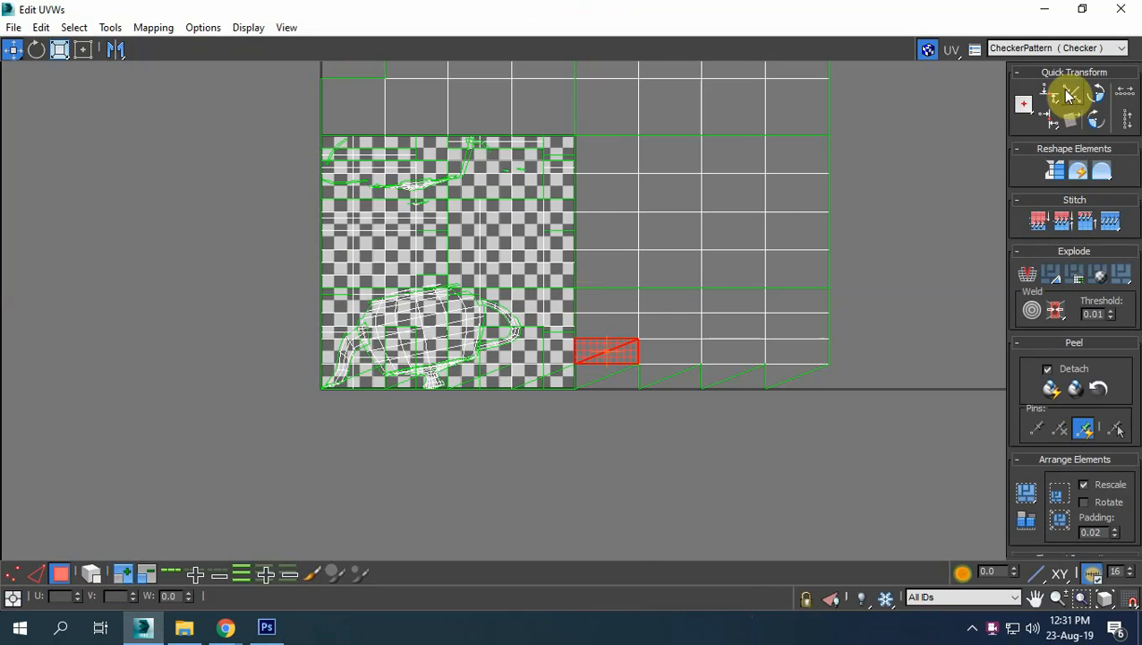
scroll(464, 337, "up", 5)
scroll(464, 338, "up", 2)
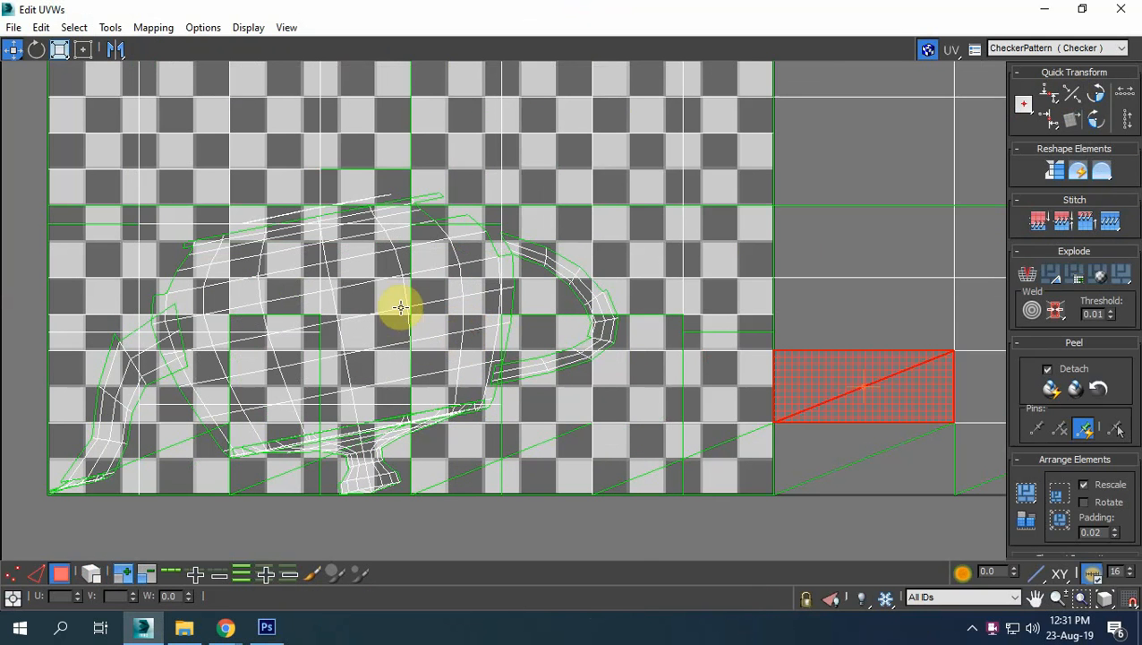
left_click(403, 295)
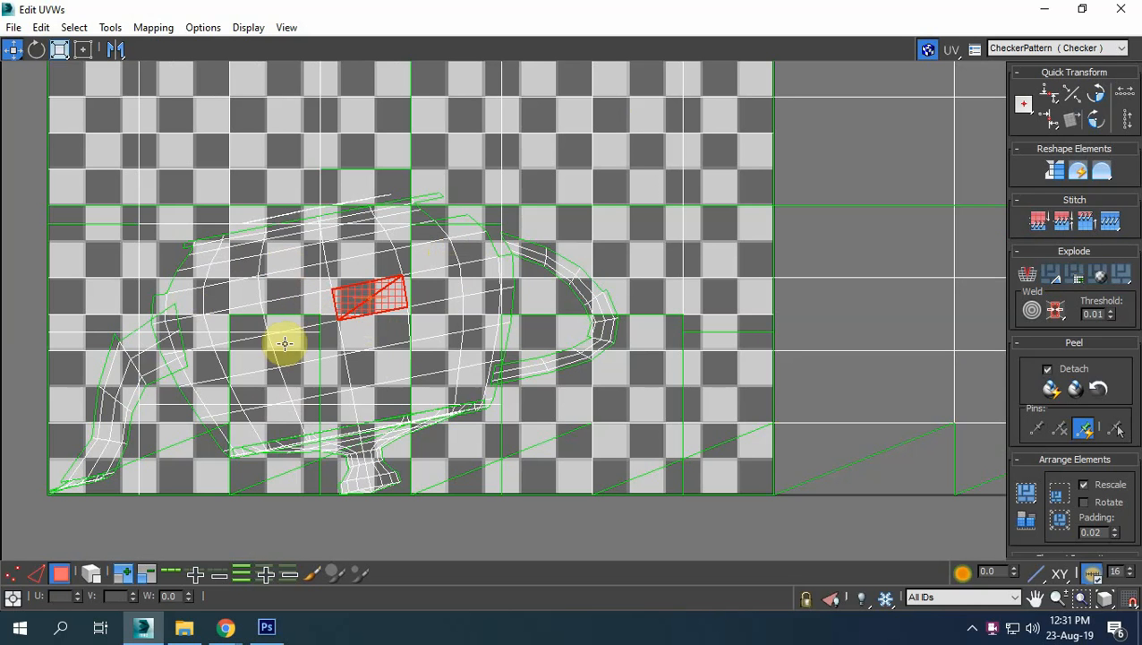
scroll(372, 376, "down", 3)
middle_click_drag(381, 313, 383, 444)
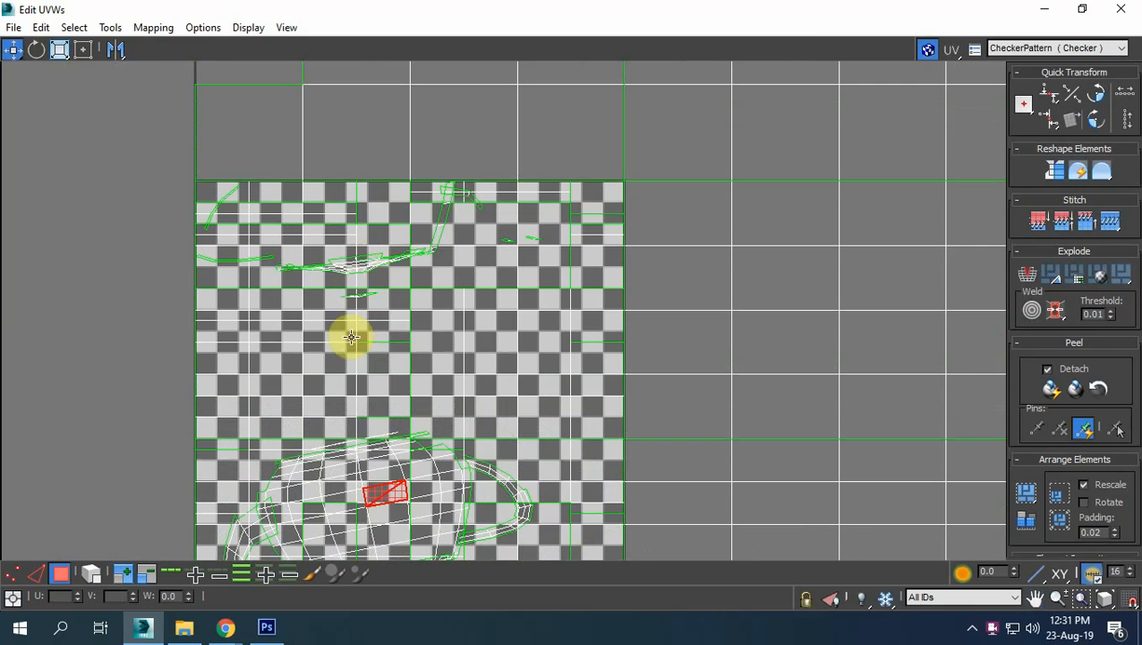
Restore the UV Editor's smaller window and examine the selected face and the opposite side of the teapot model
left_click(1082, 8)
middle_click_drag(715, 368, 780, 327, "alt")
scroll(776, 342, "up", 3)
middle_click_drag(766, 383, 845, 364)
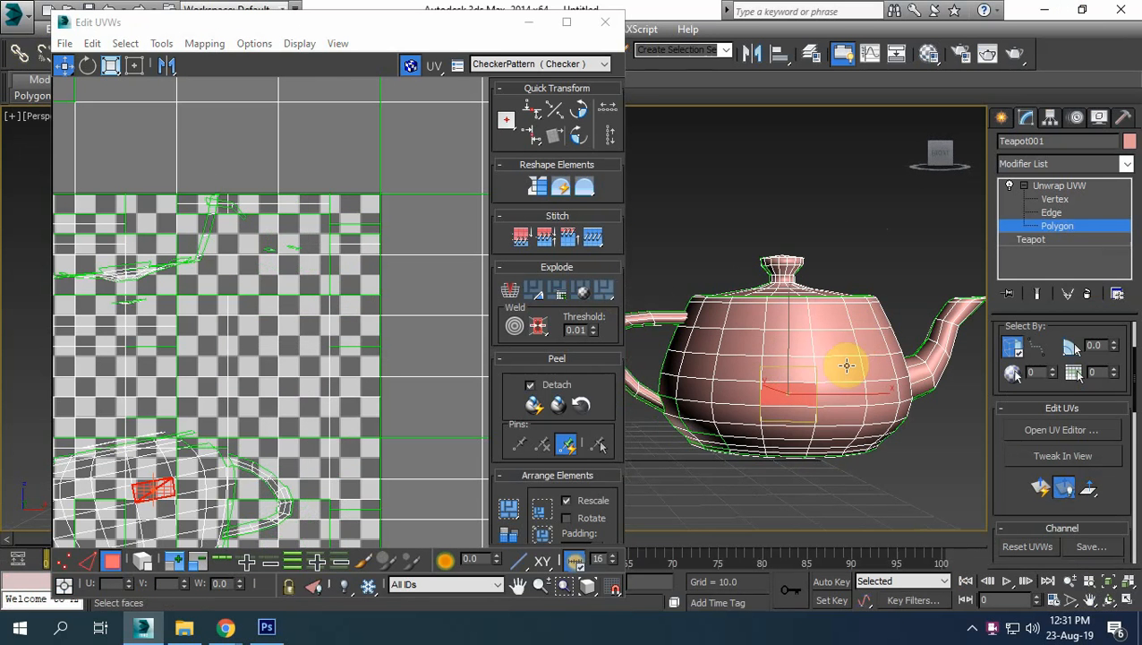
middle_click_drag(876, 407, 844, 439, "alt")
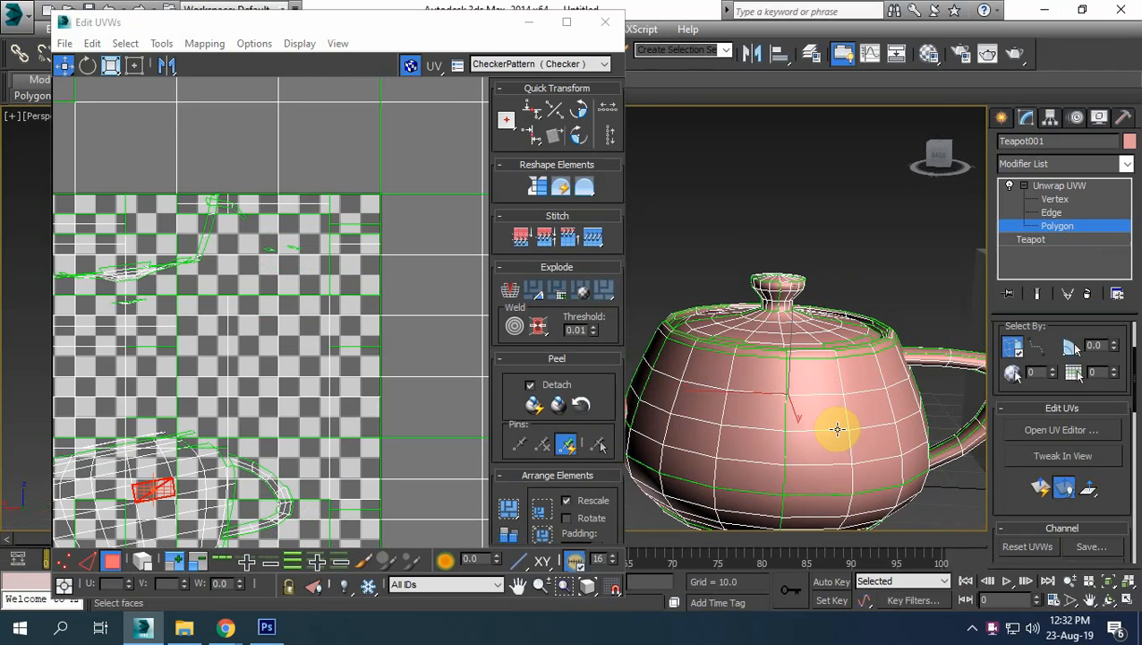
Close the UV Editor, leave polygon editing and delete the teapot
left_click(605, 21)
left_click(1061, 227)
key("Delete")
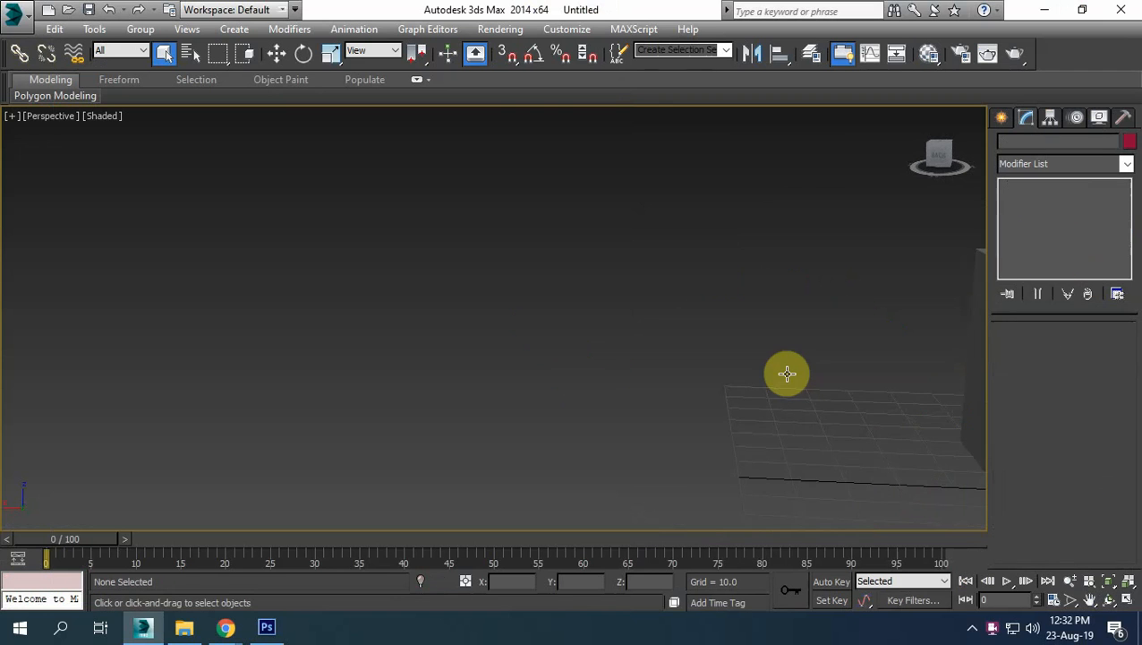
Select the box and open its UV mapping in the UV Editor
middle_click_drag(778, 372, 634, 376)
scroll(708, 349, "down", 5)
left_click(568, 338)
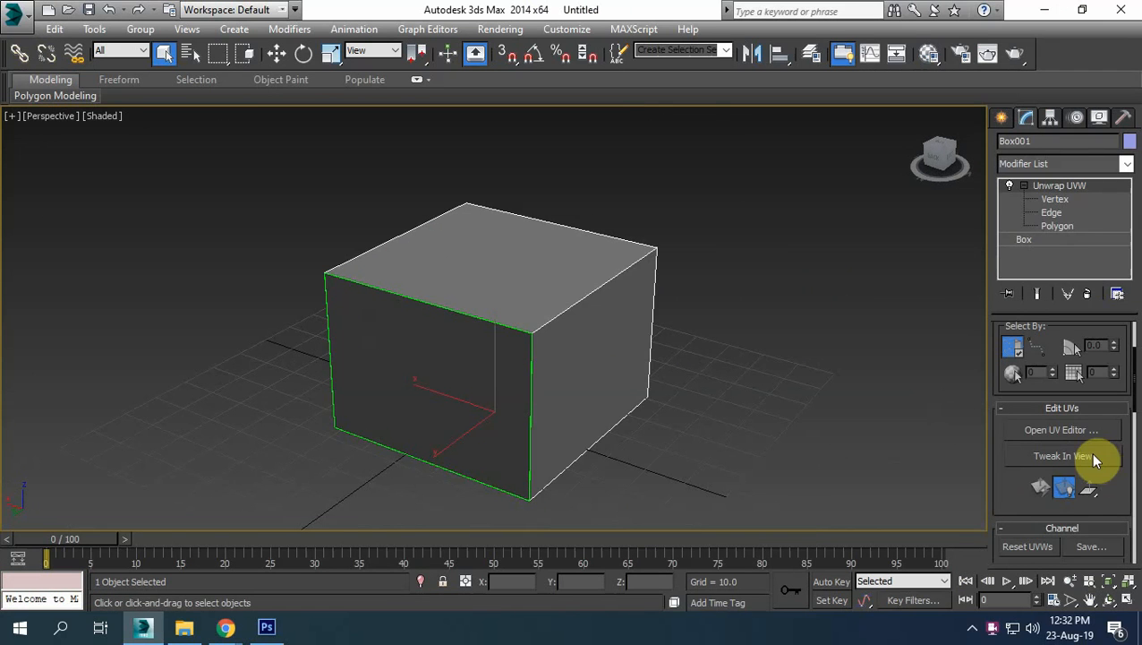
left_click(1078, 429)
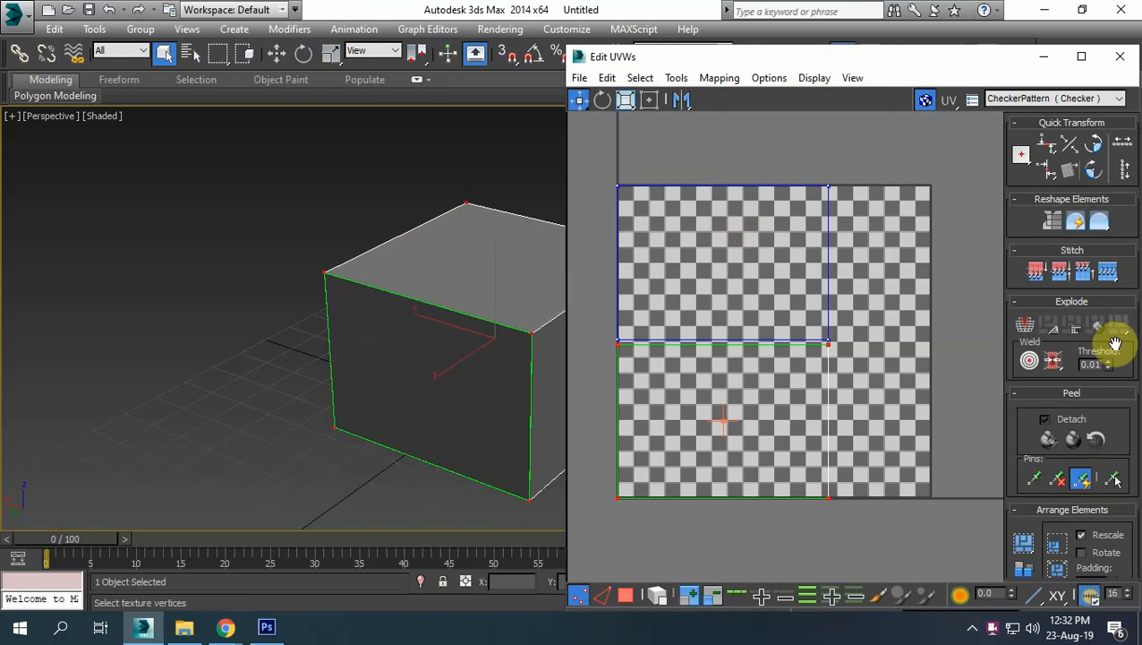
Apply Unfold Mapping to all polygons of the box using Walk to closest face with Normalize Clusters enabled
left_click(627, 595)
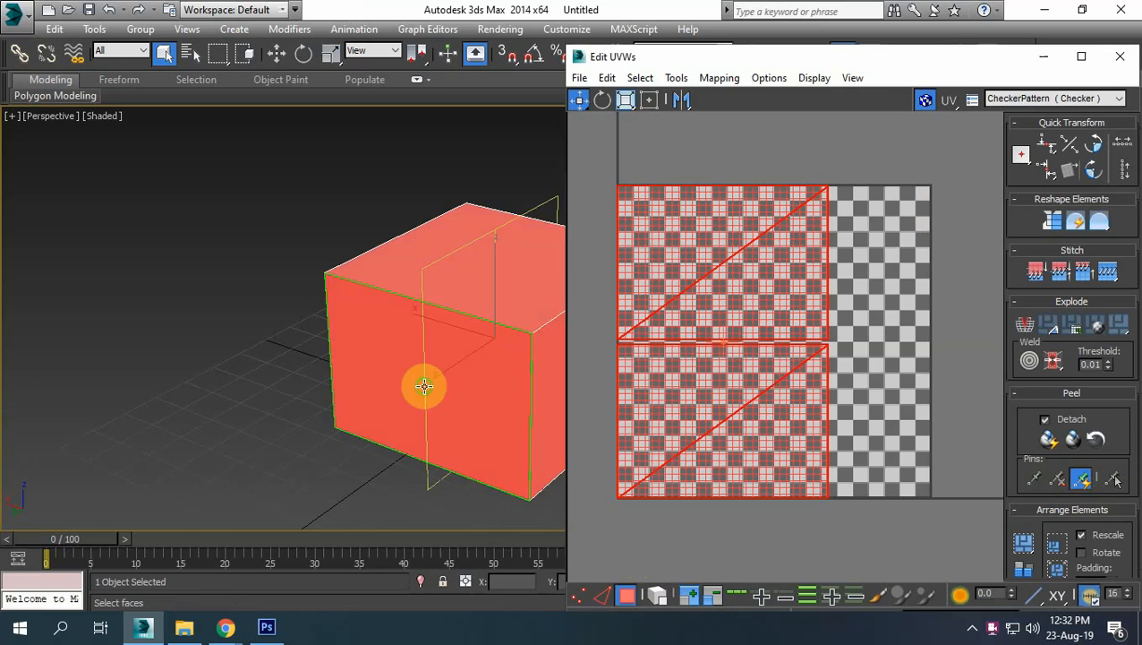
scroll(423, 387, "down", 2)
middle_click_drag(424, 386, 308, 378)
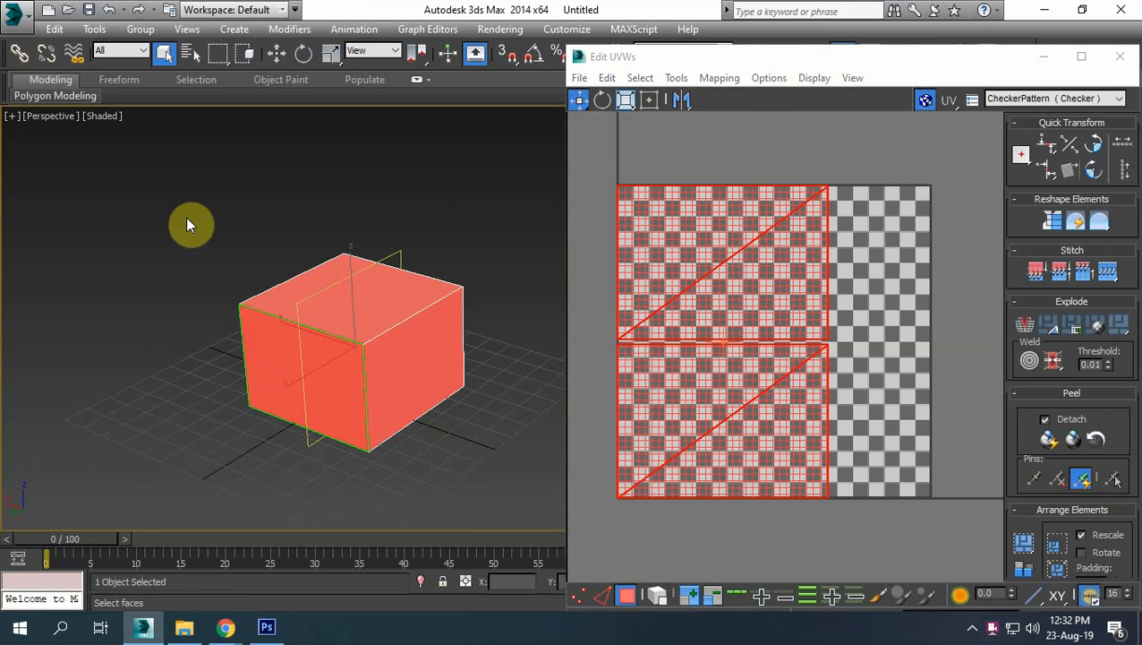
left_click(734, 124)
left_click(727, 79)
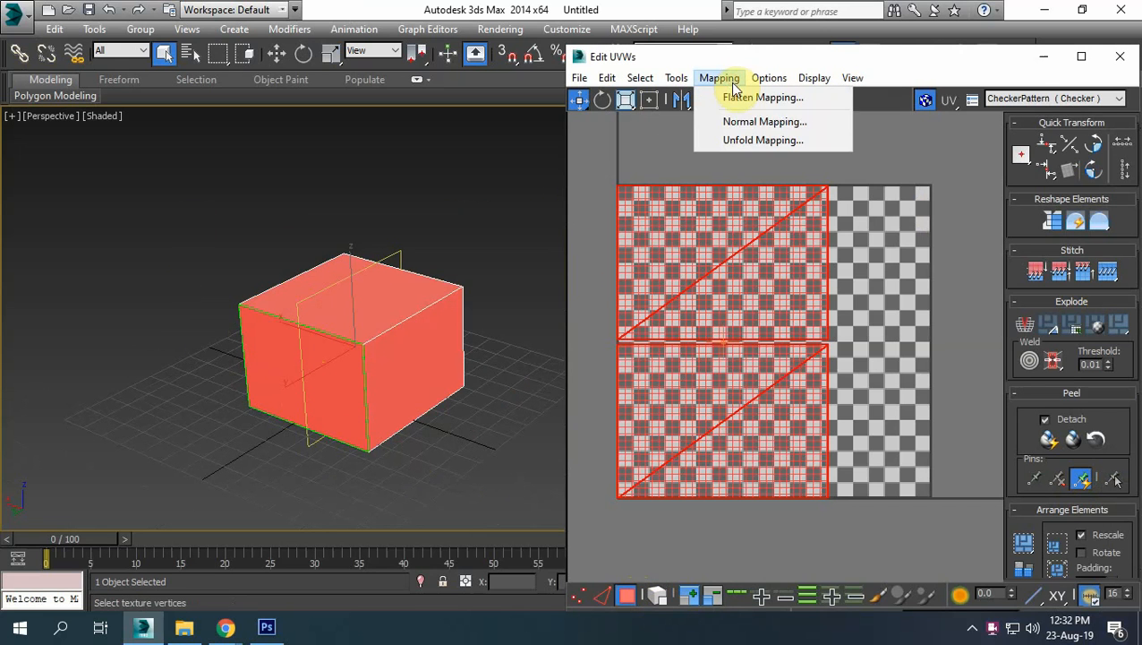
left_click(759, 141)
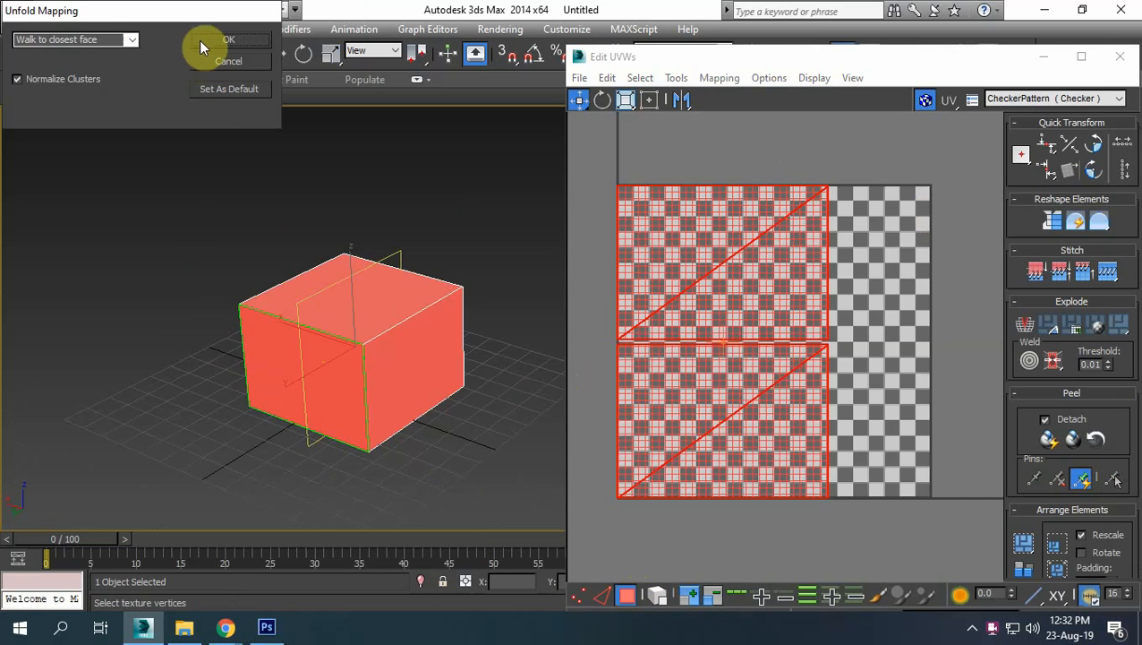
left_click(228, 42)
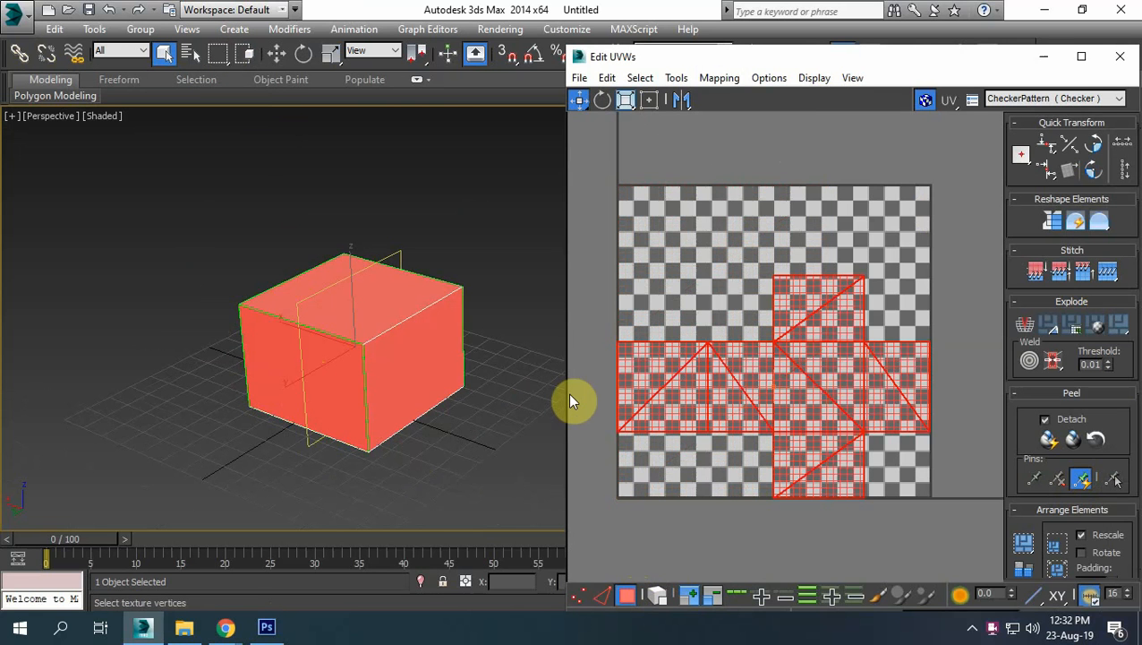
Select the unfolded strip of four faces and each attached end face in turn to examine which box sides they match
left_click(678, 293)
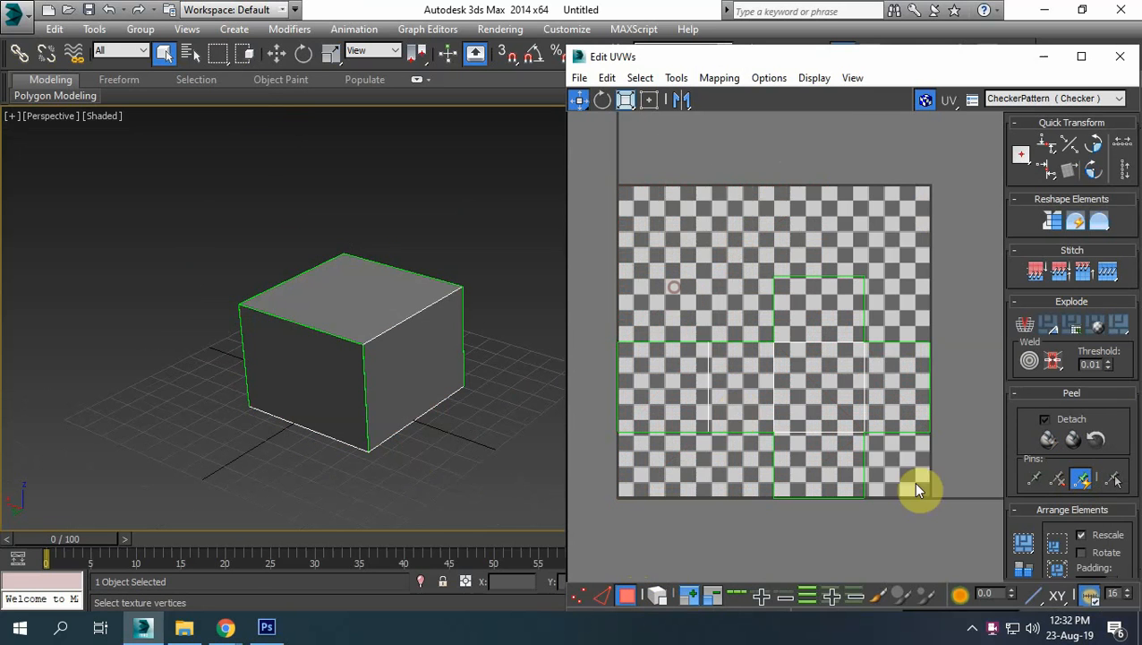
left_click_drag(697, 392, 589, 403)
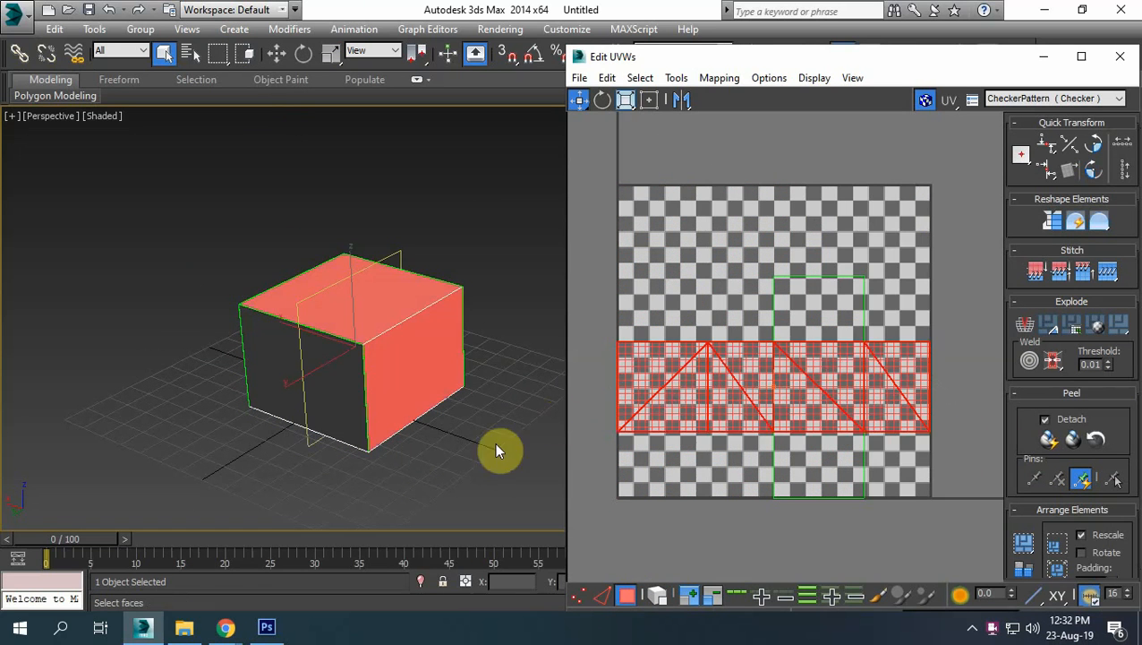
middle_click_drag(401, 387, 355, 411, "alt")
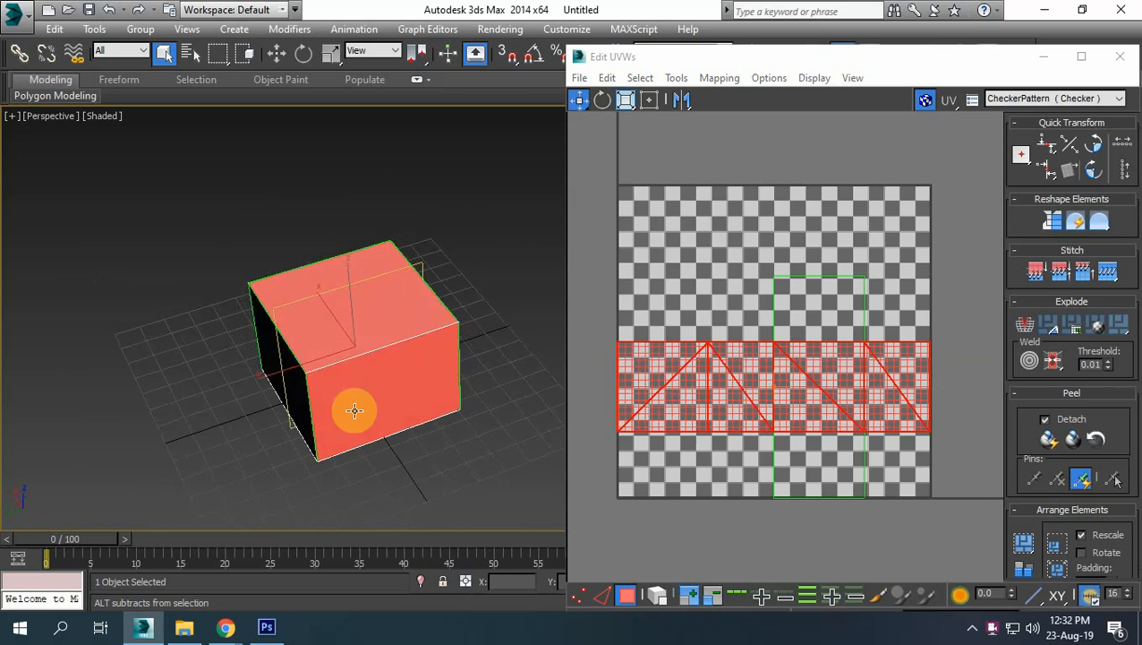
left_click(820, 304)
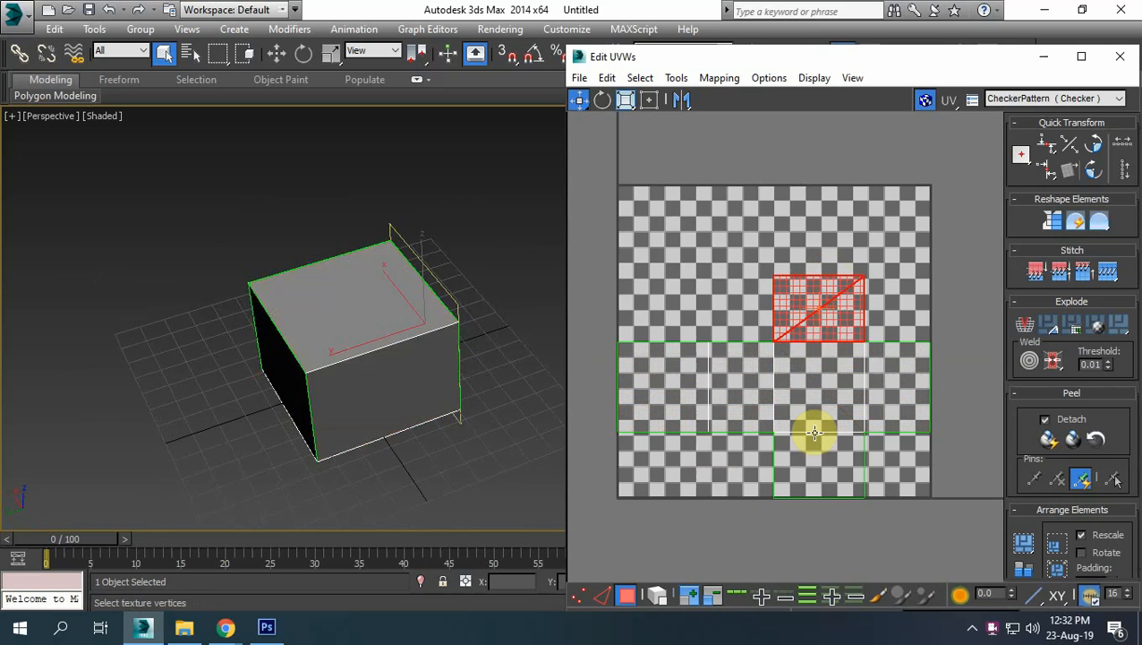
left_click(810, 491)
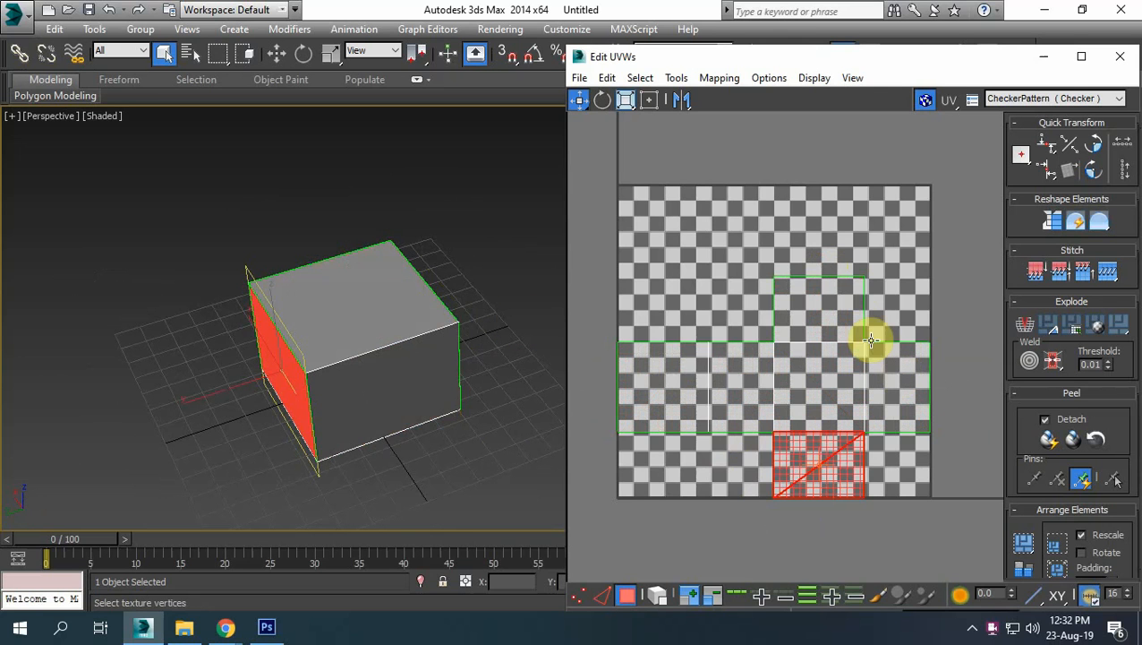
left_click(698, 265)
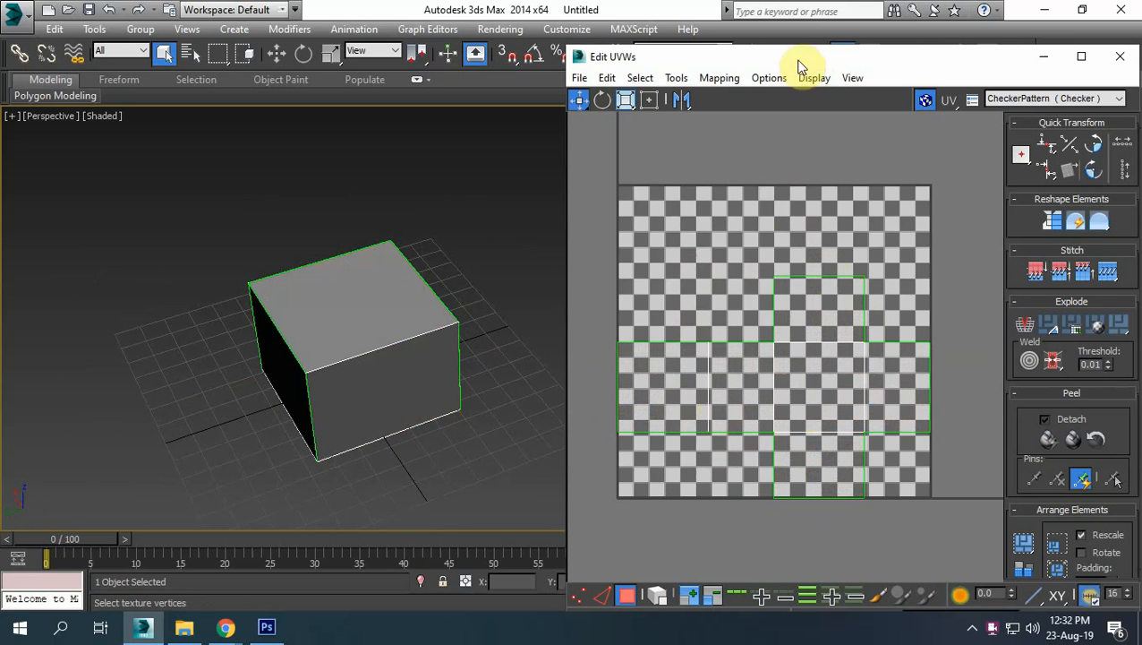
Move the UV Editor aside and render the box's UVW template at 1024 by 1024 with fill mode None
left_click_drag(801, 63, 702, 45)
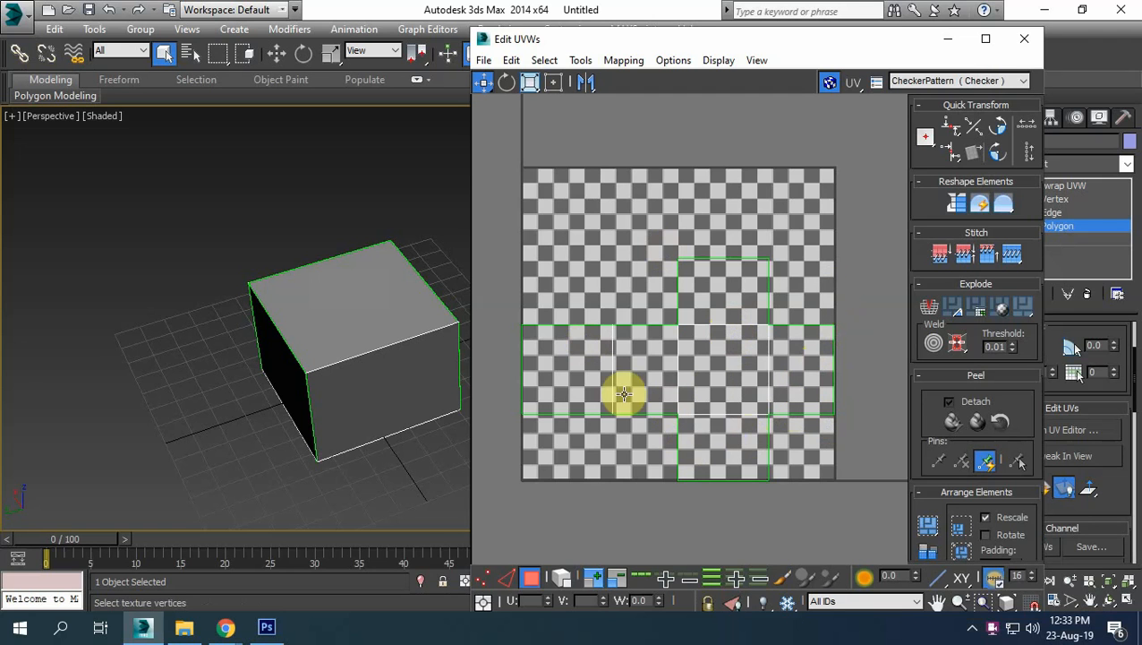
left_click(481, 63)
left_click(479, 63)
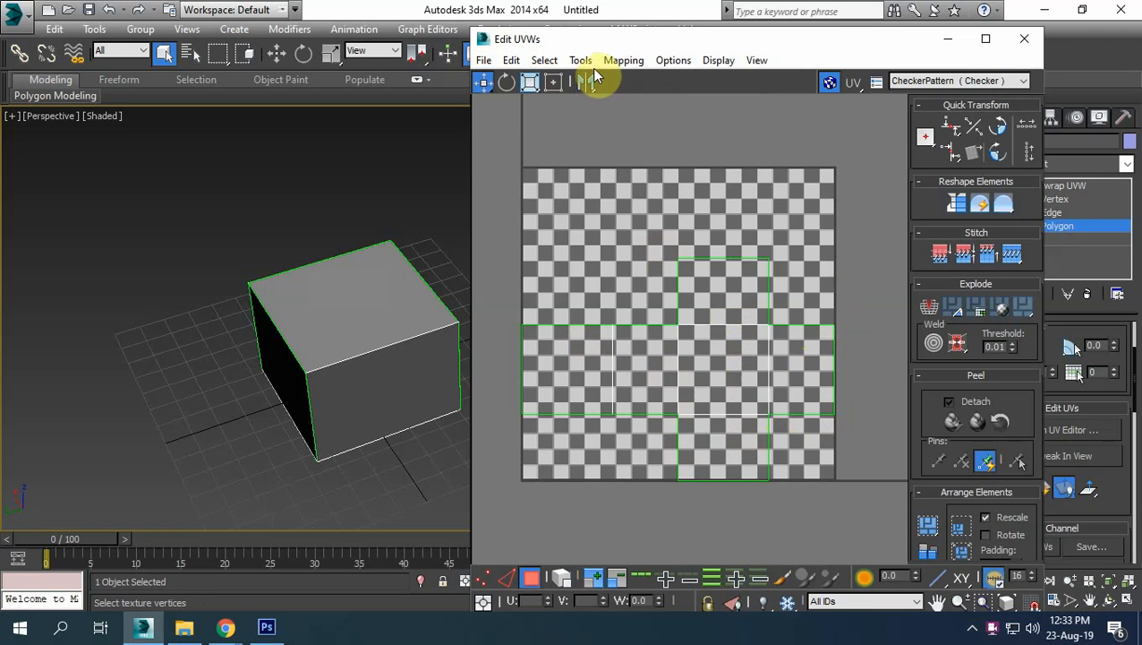
left_click(581, 63)
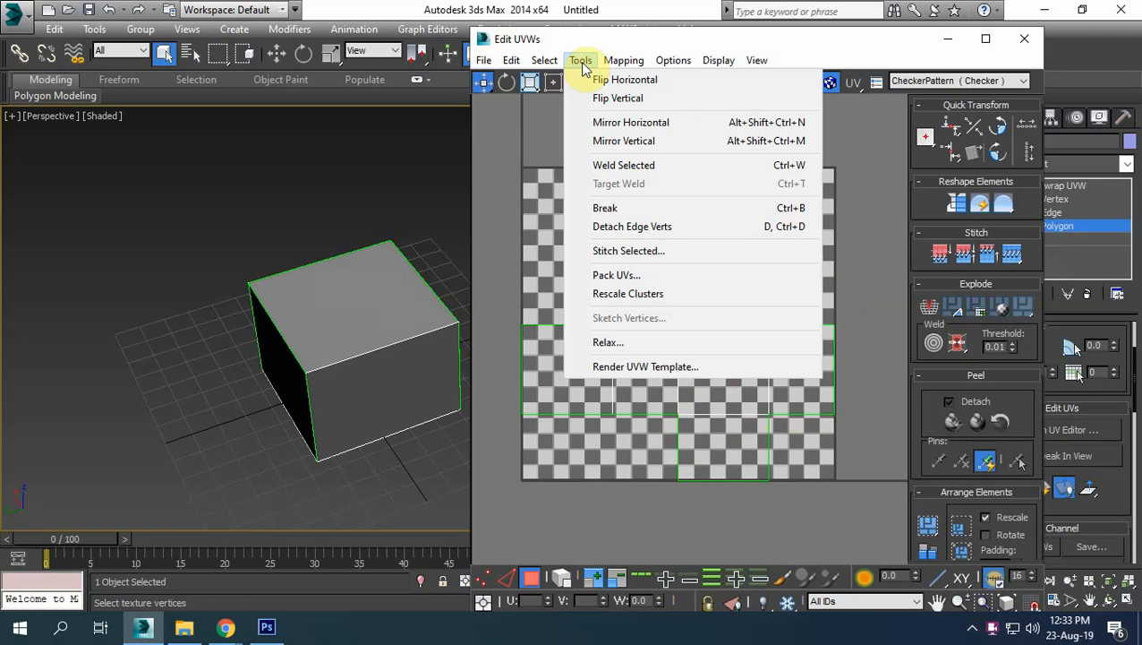
left_click(720, 369)
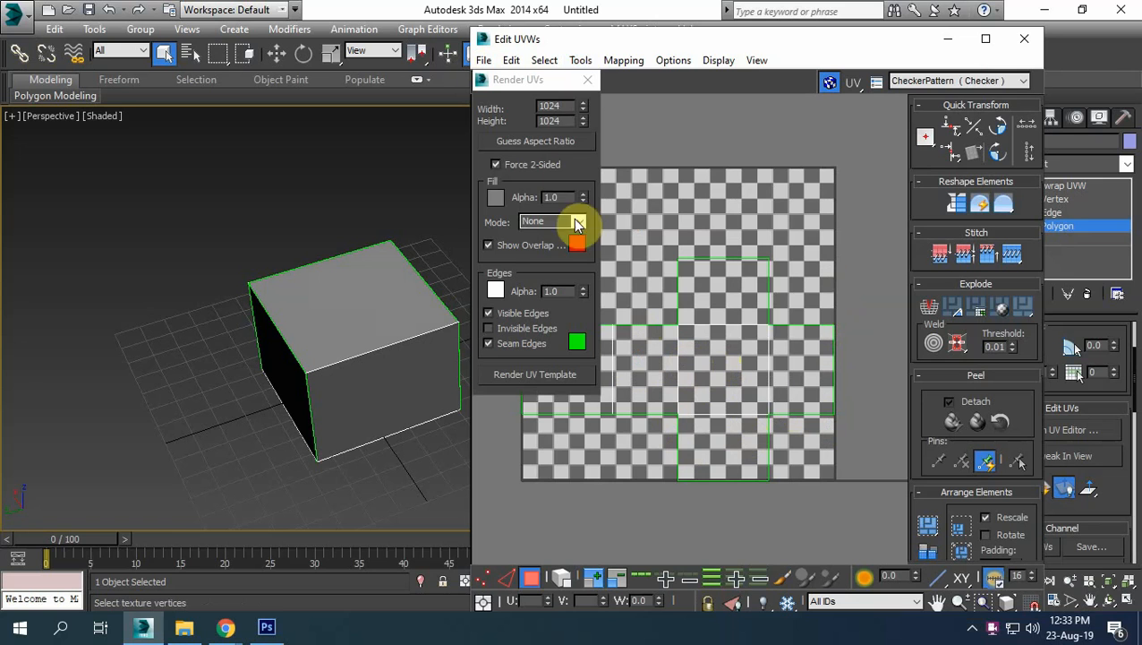
left_click(552, 105)
left_click(557, 121)
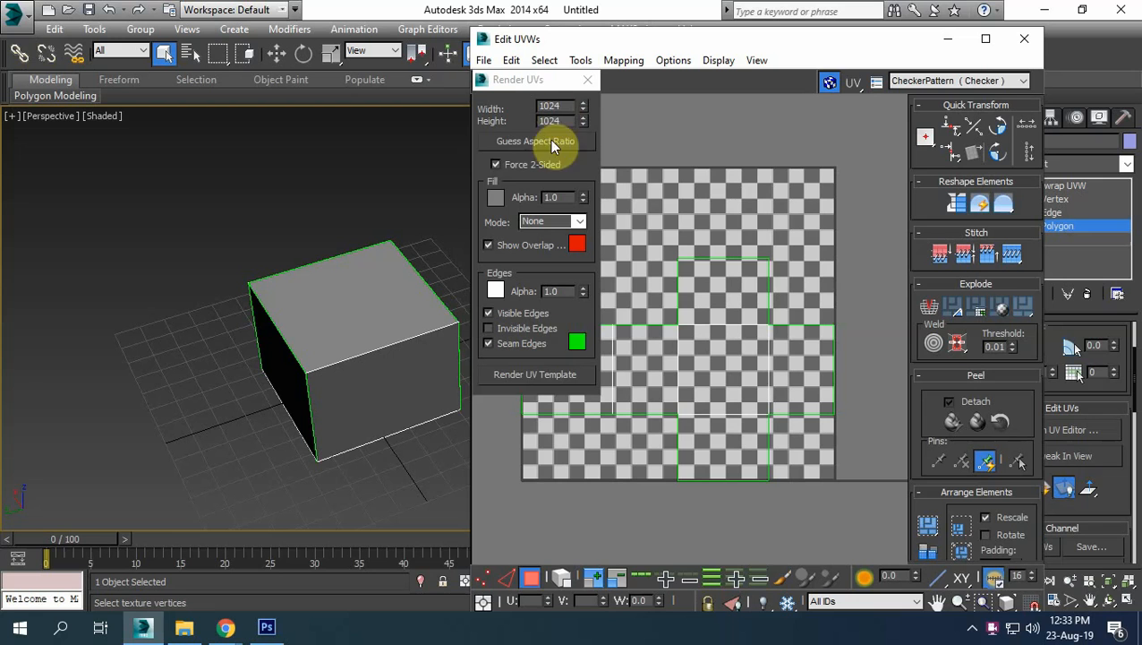
left_click(535, 375)
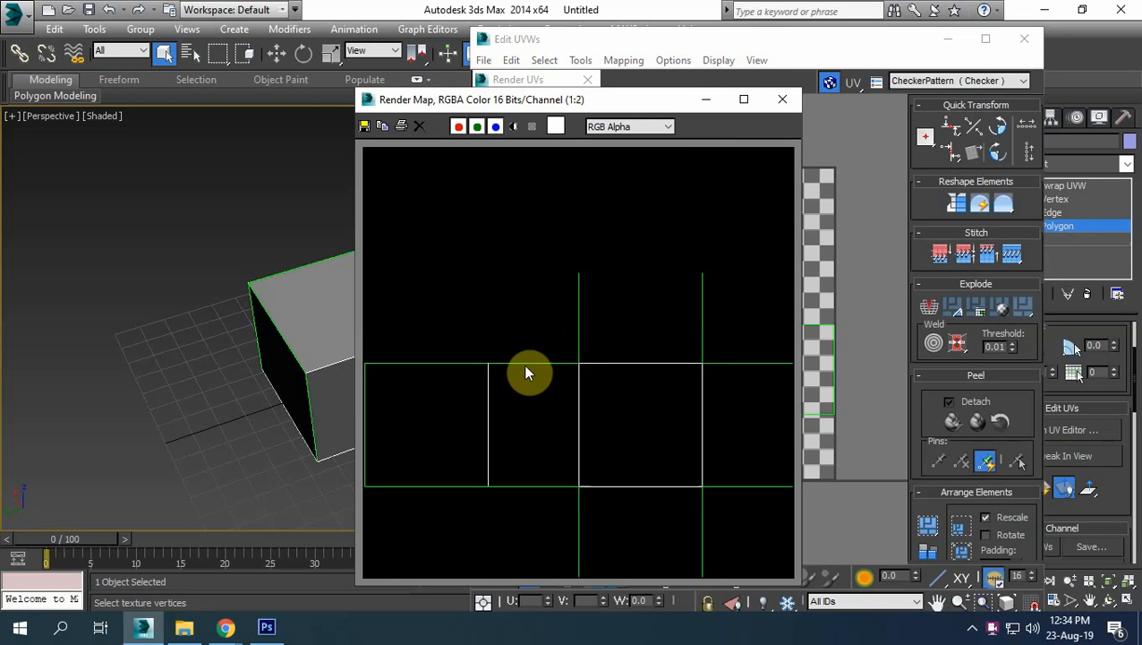
Maximize the rendered UV template and examine the box's unfolded outline at different magnifications
left_click(817, 118)
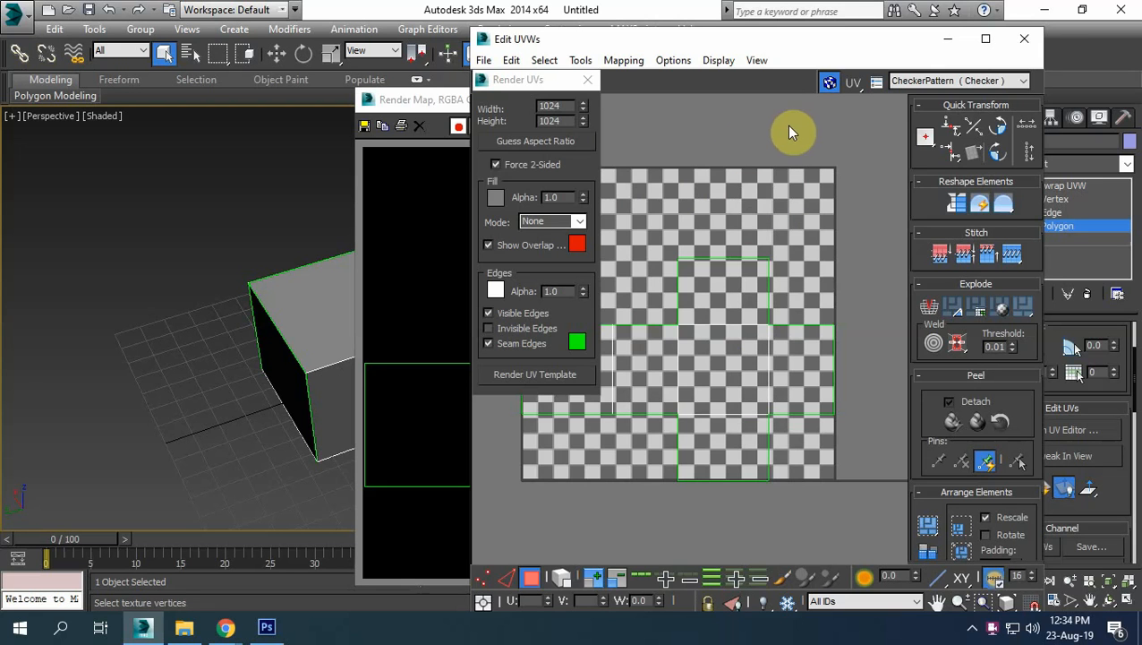
left_click(428, 102)
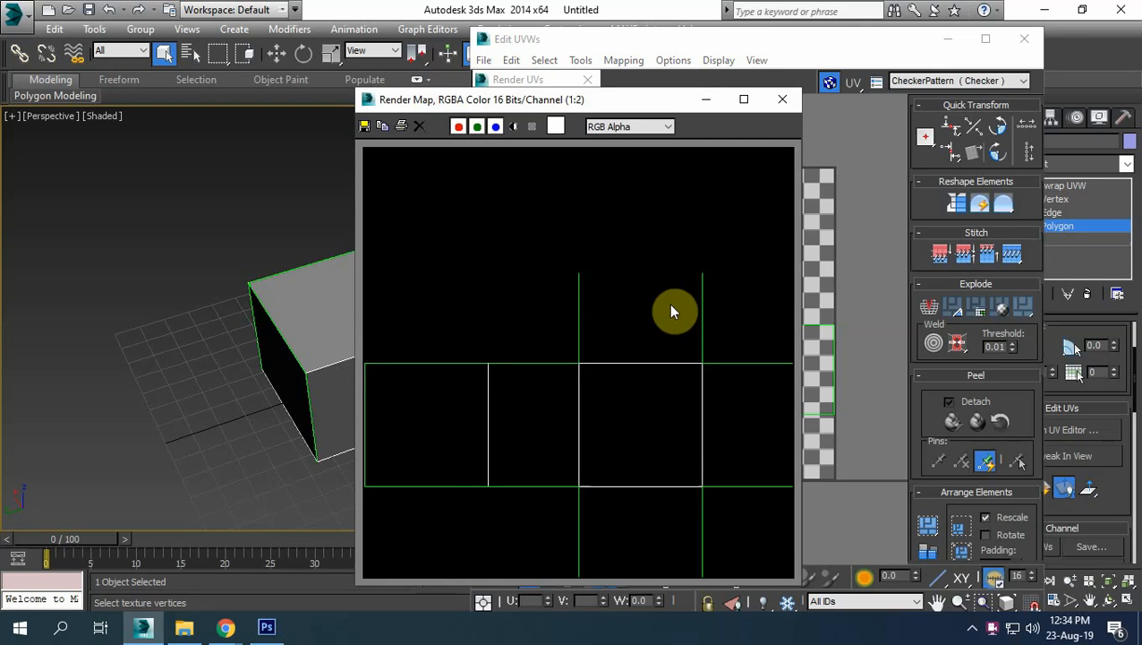
left_click(746, 101)
scroll(643, 267, "up", 1)
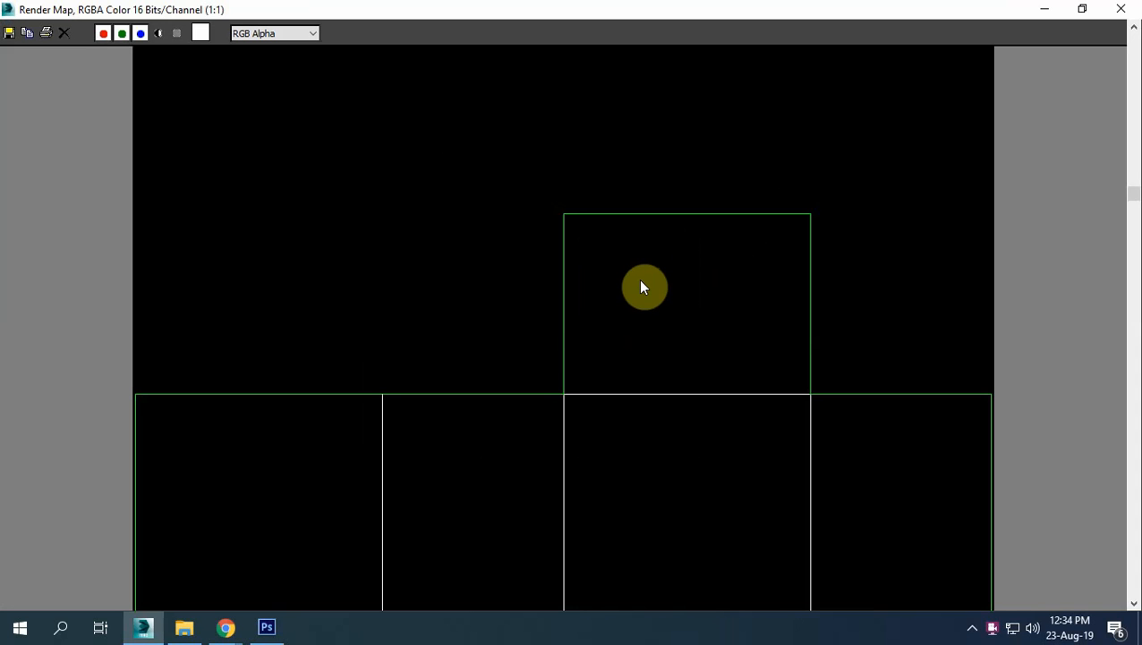
scroll(641, 283, "down", 1)
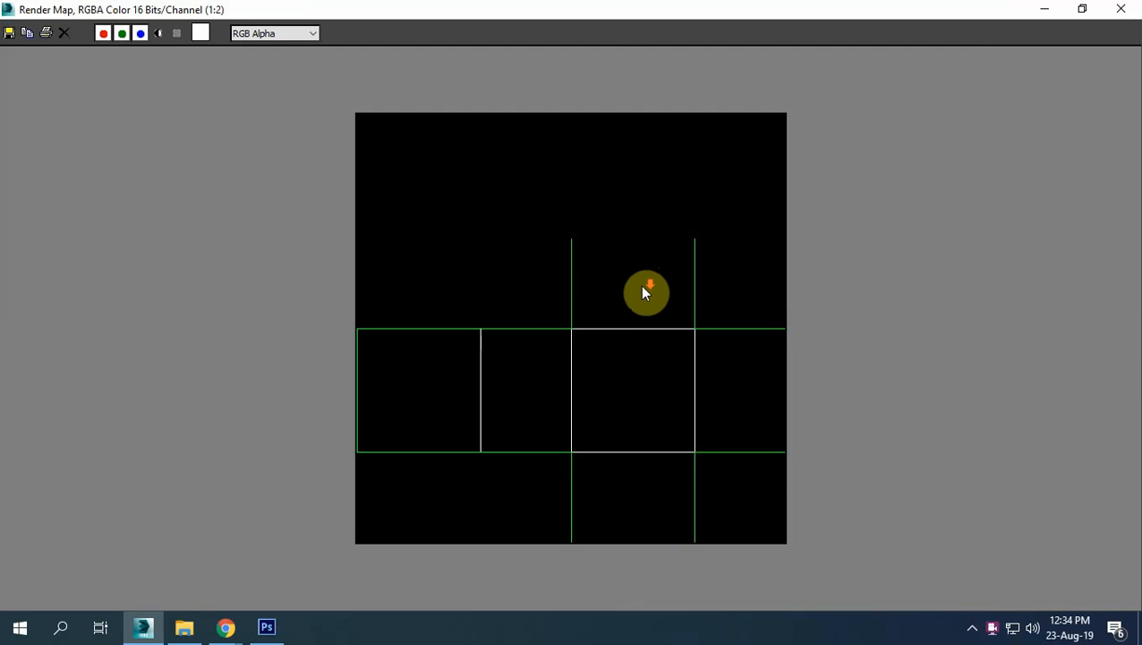
Save the rendered template to the Desktop as uv in Targa format, at 32 bits per pixel with compression
left_click(9, 34)
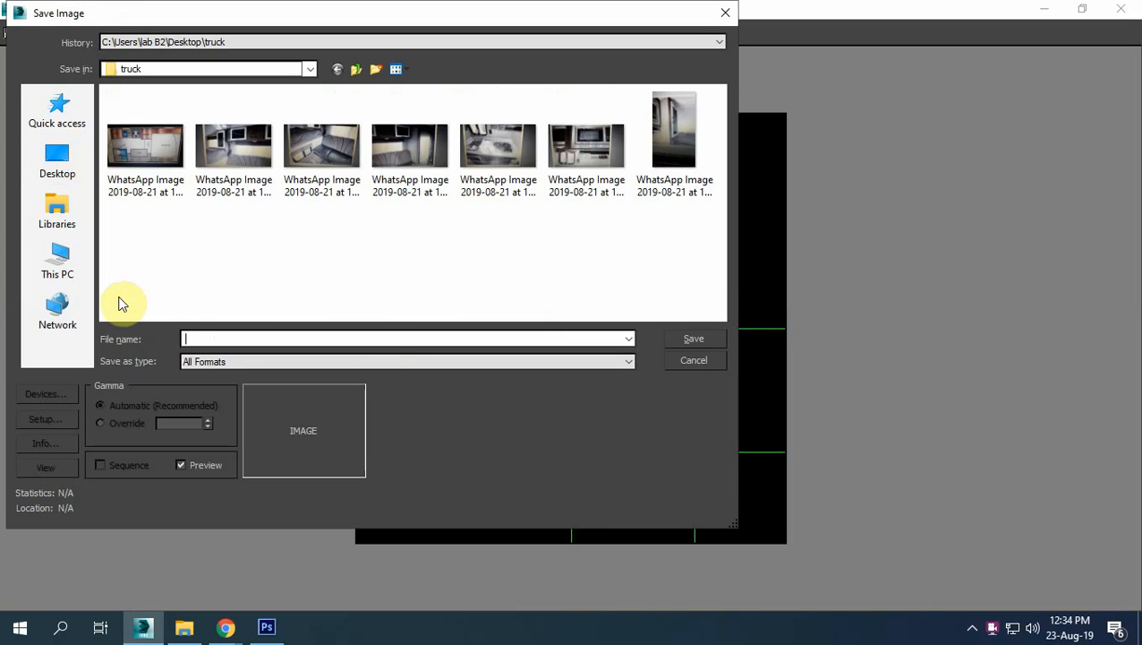
left_click(68, 154)
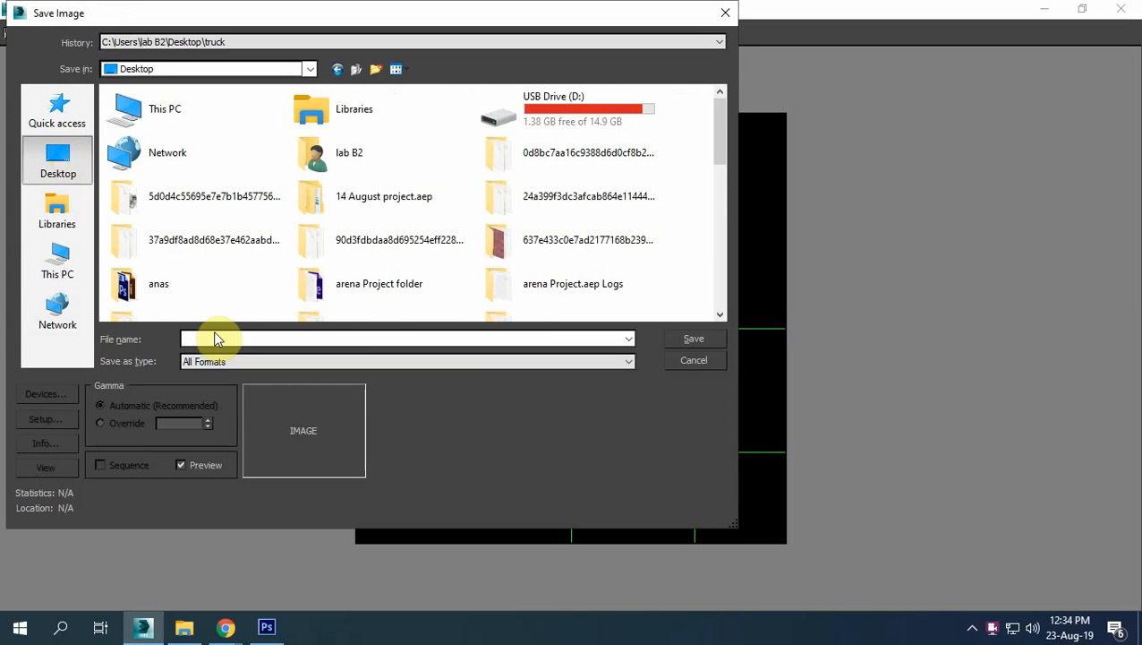
type("uv")
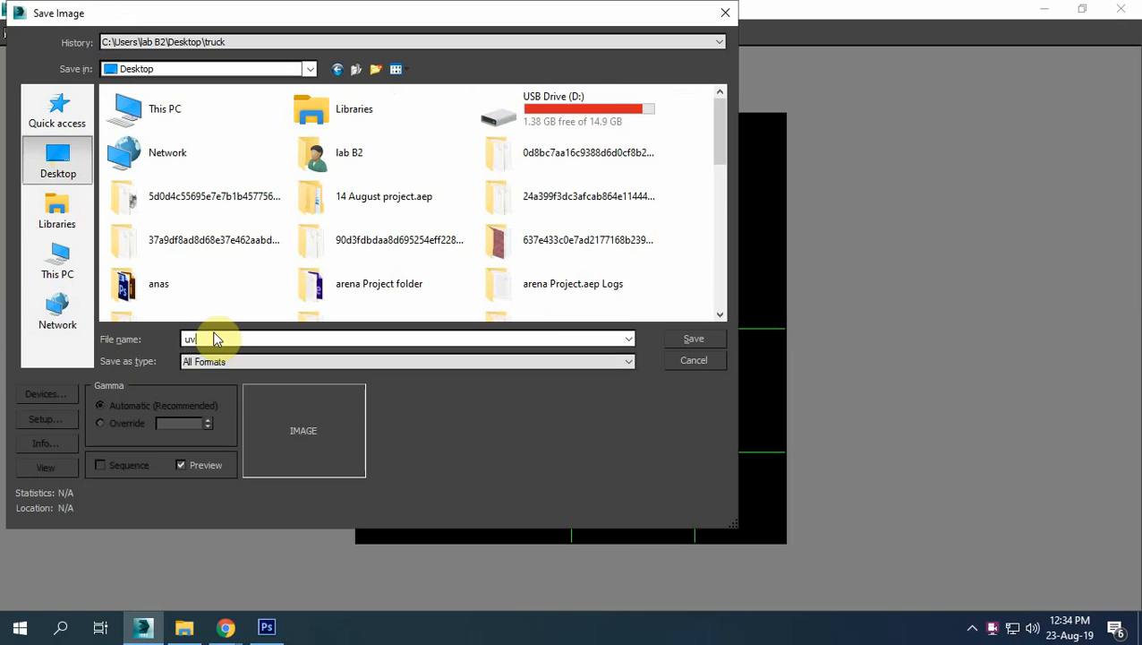
left_click(212, 363)
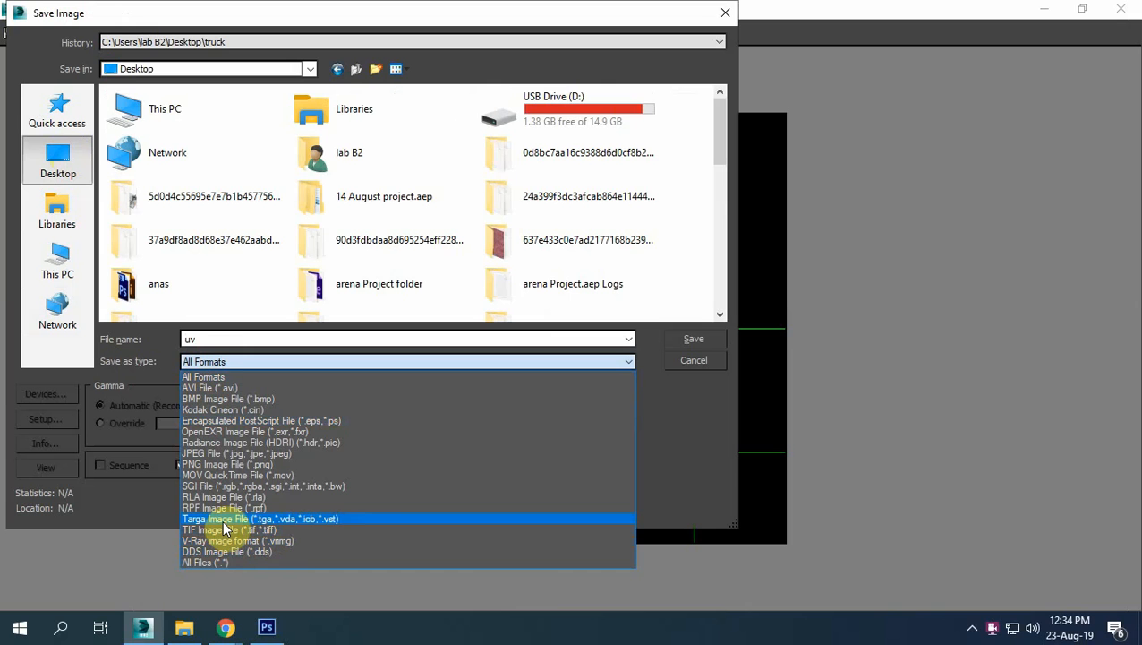
left_click(224, 521)
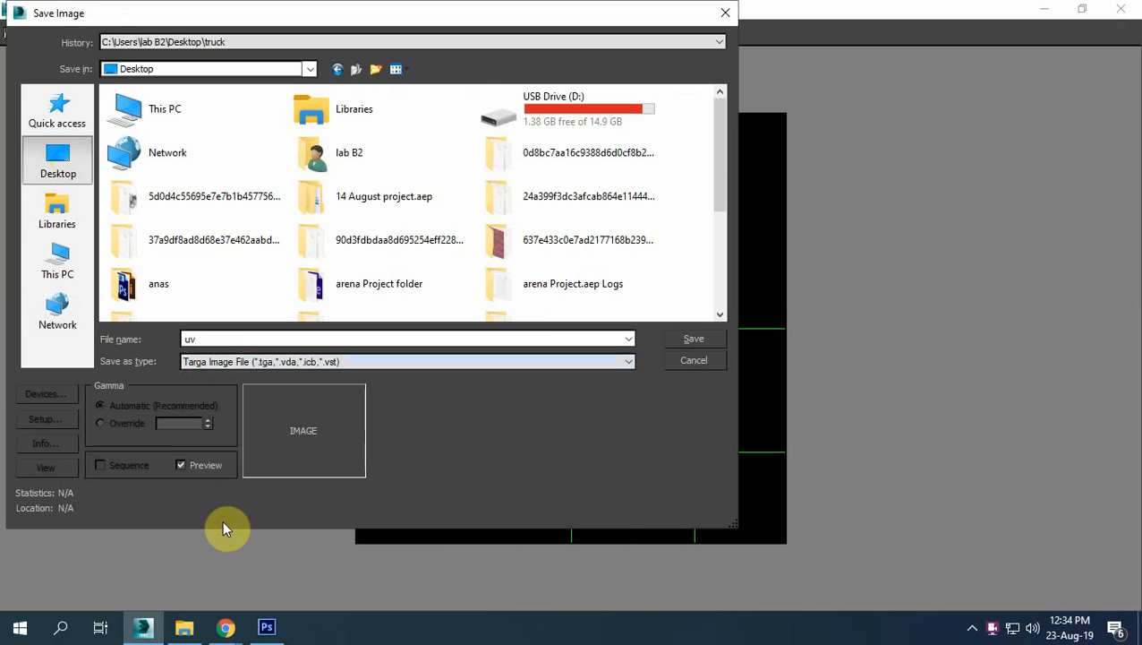
left_click(668, 344)
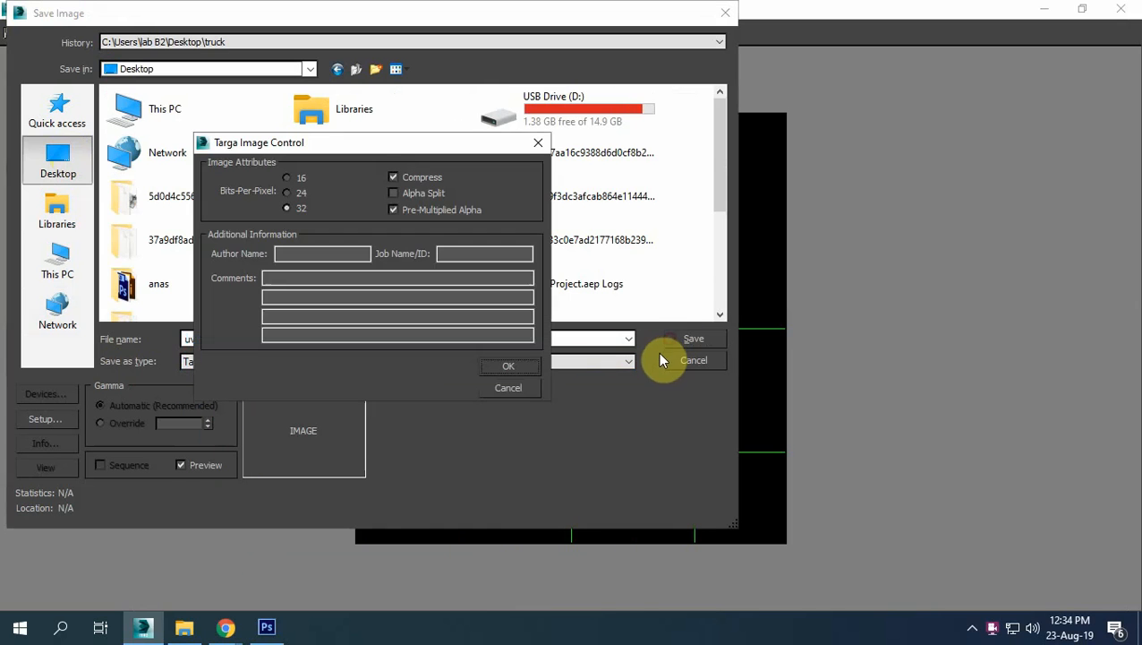
left_click(508, 367)
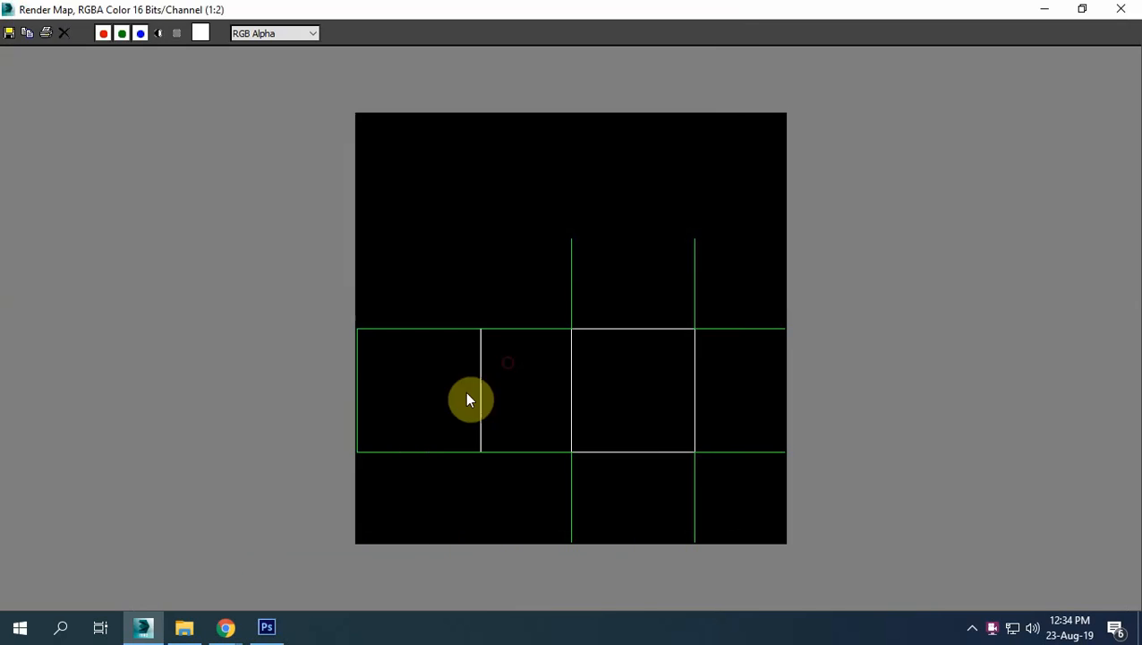
Minimize the rendered map, switch to Photoshop, close main pose.tif and open uv.tga from the Desktop
left_click(1048, 8)
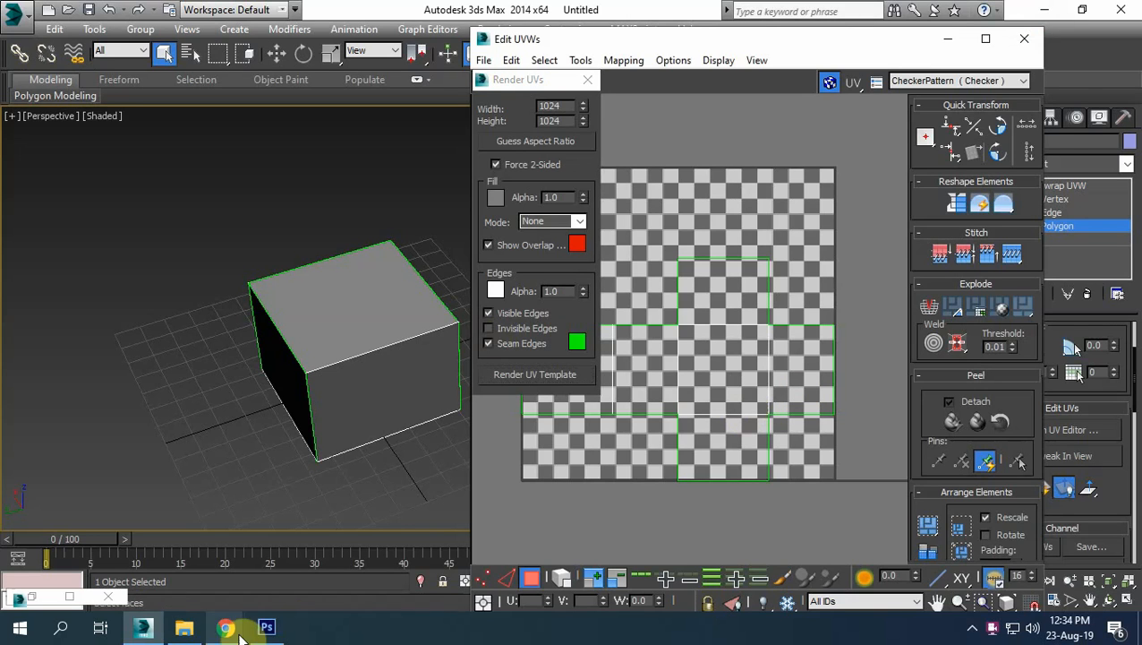
left_click(277, 627)
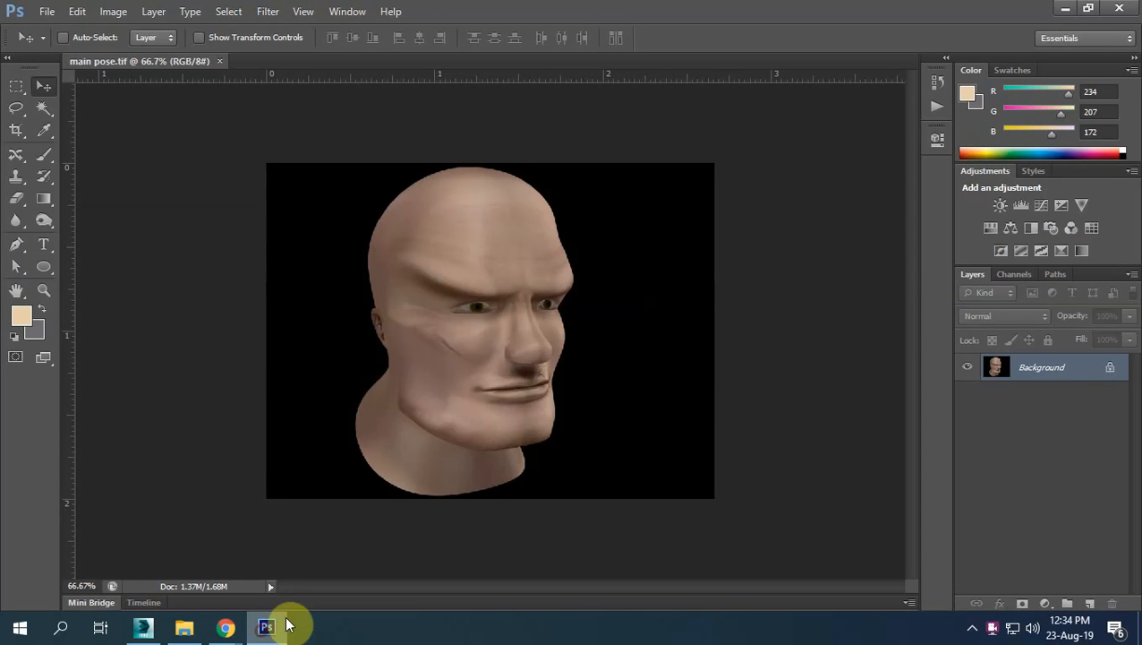
left_click(219, 61)
double_click(360, 254)
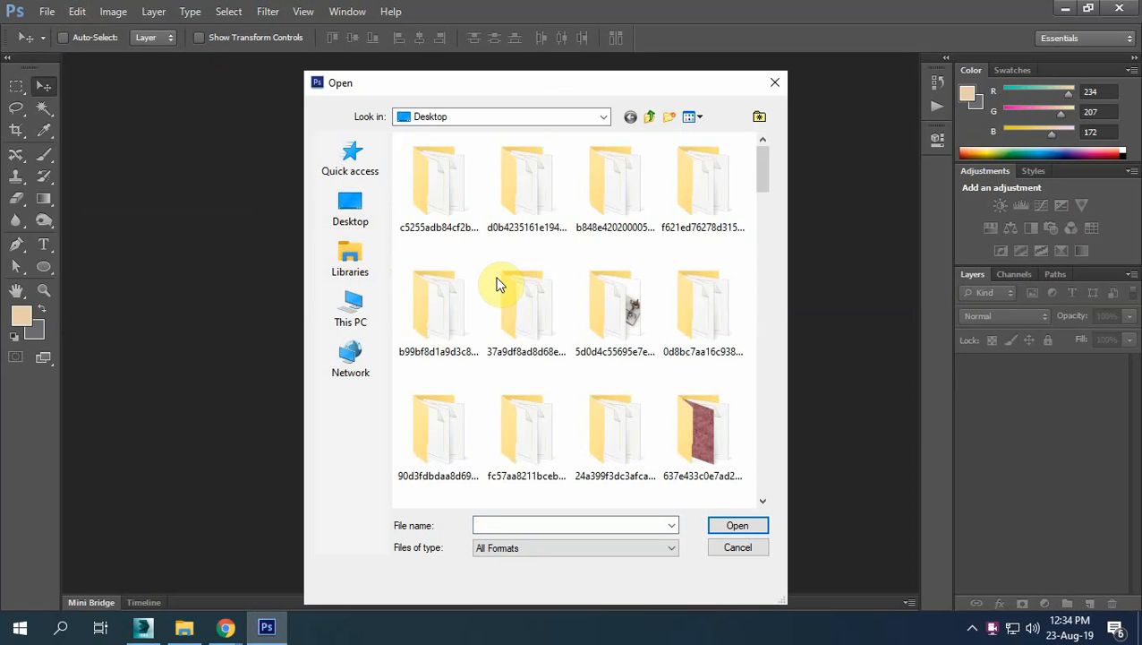
left_click(722, 527)
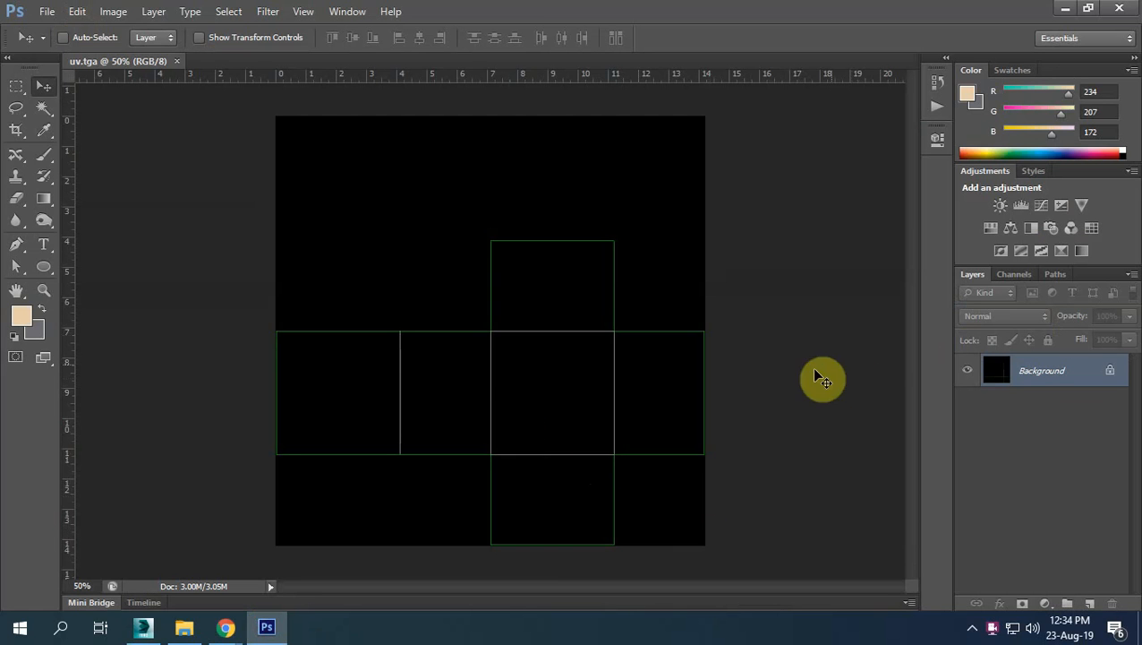
Convert the locked Background into a regular layer named Layer 0 and display the image's channels
left_click(42, 12)
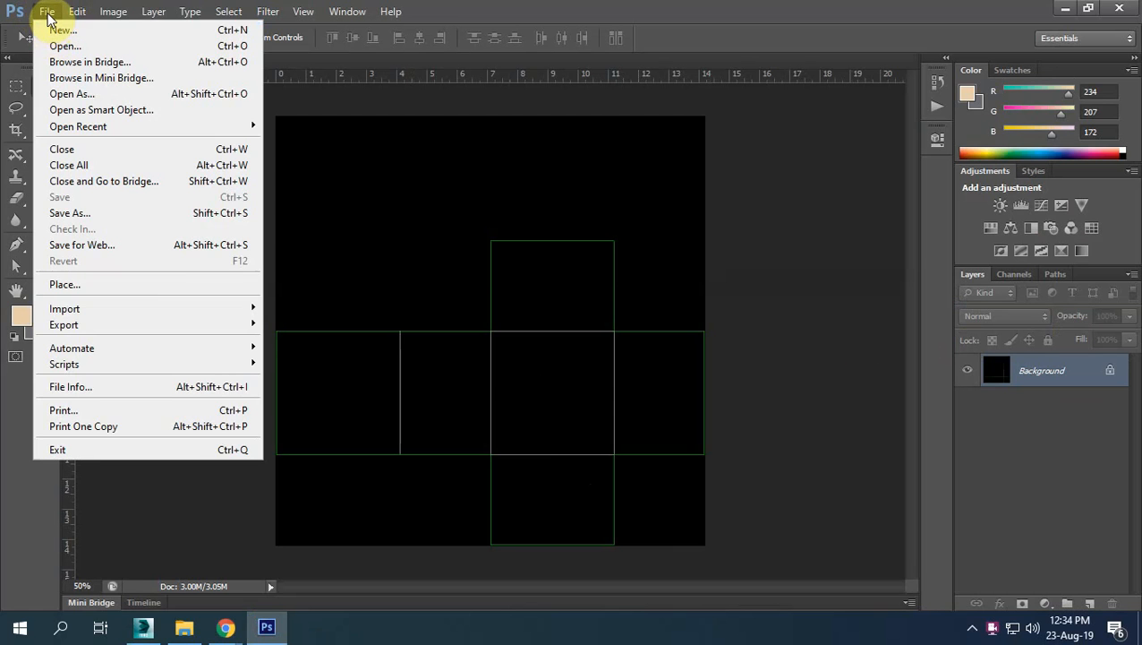
left_click(45, 11)
double_click(1094, 382)
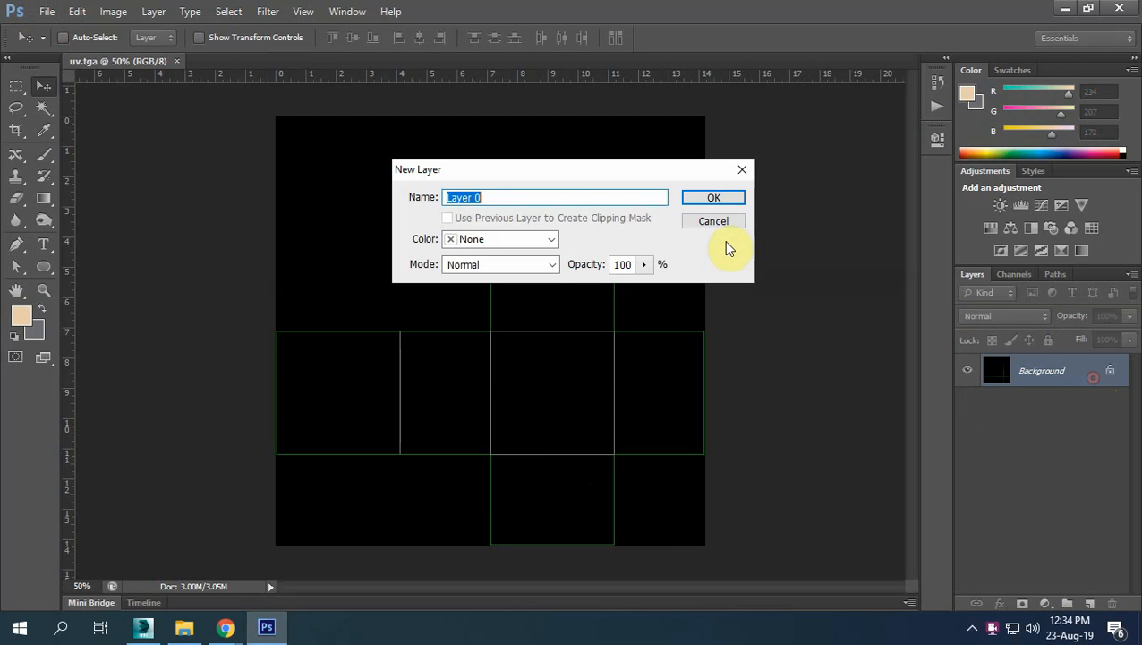
left_click(730, 206)
left_click(1012, 275)
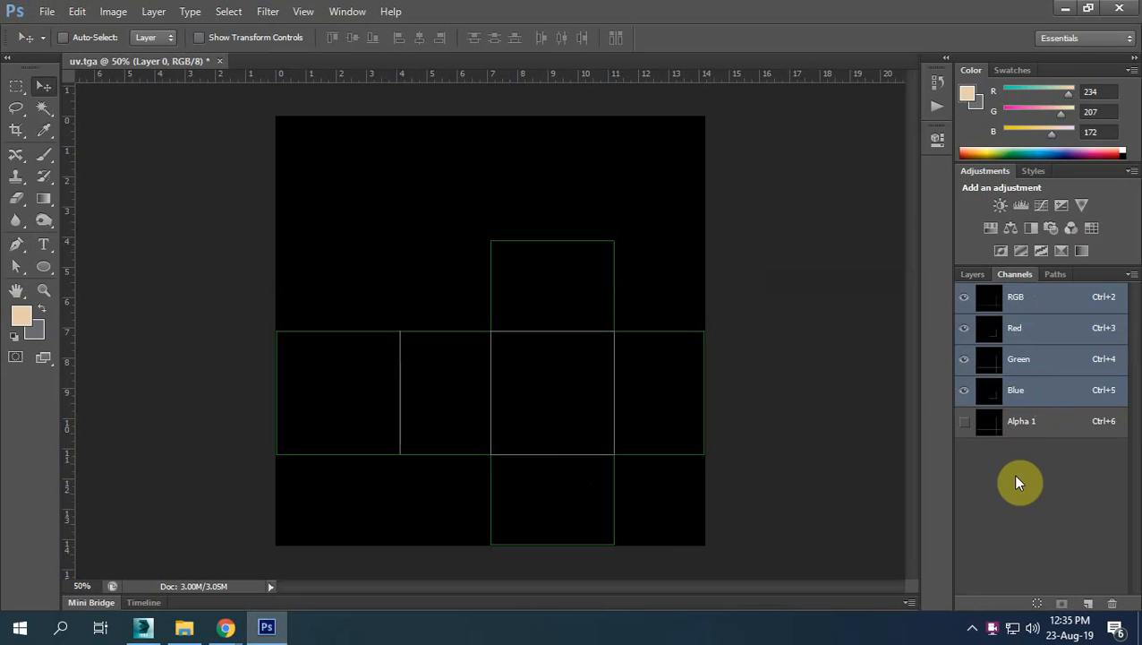
Load the Alpha 1 channel as a selection, copy the selected UV lines to a new layer and delete Layer 0
left_click(994, 433, "ctrl")
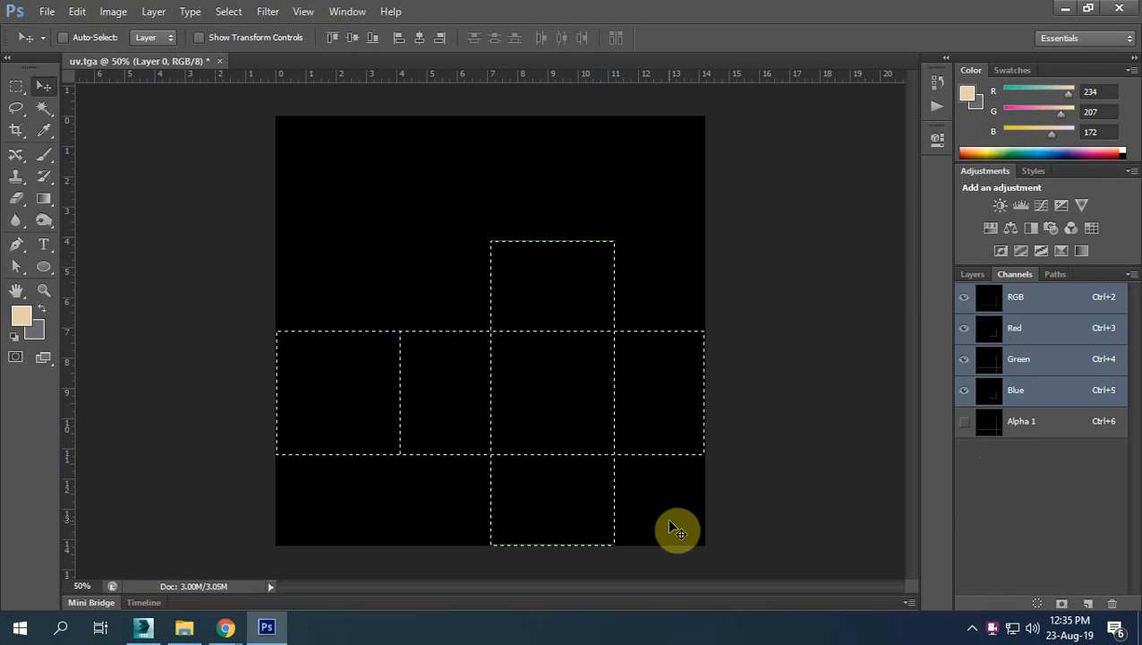
left_click(973, 275)
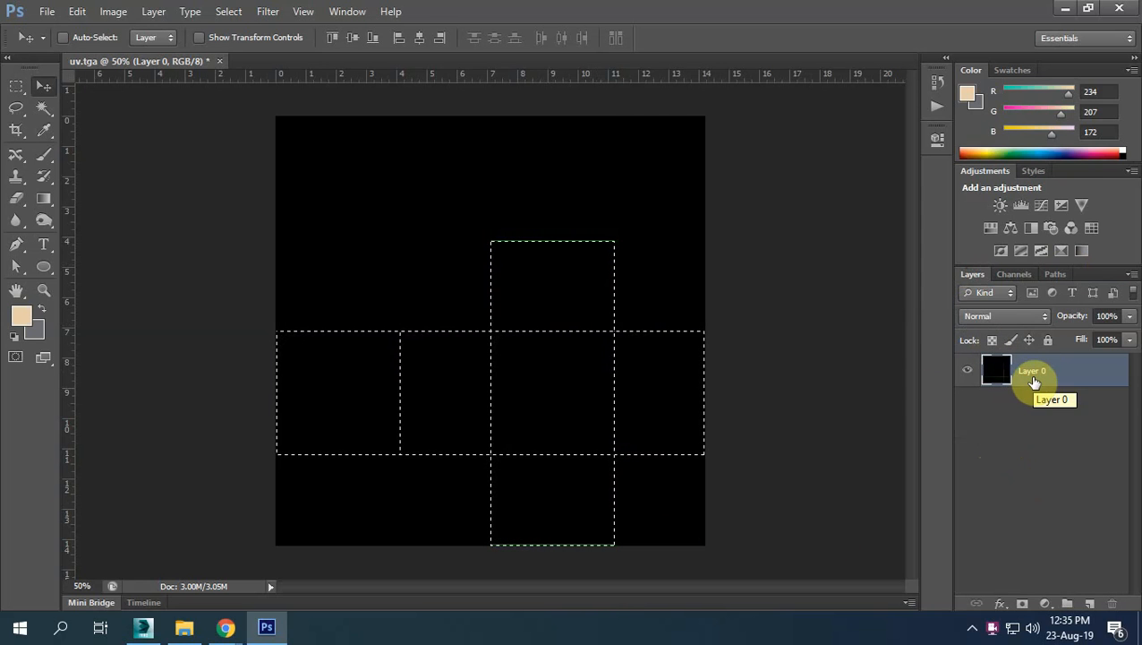
key("ctrl+j")
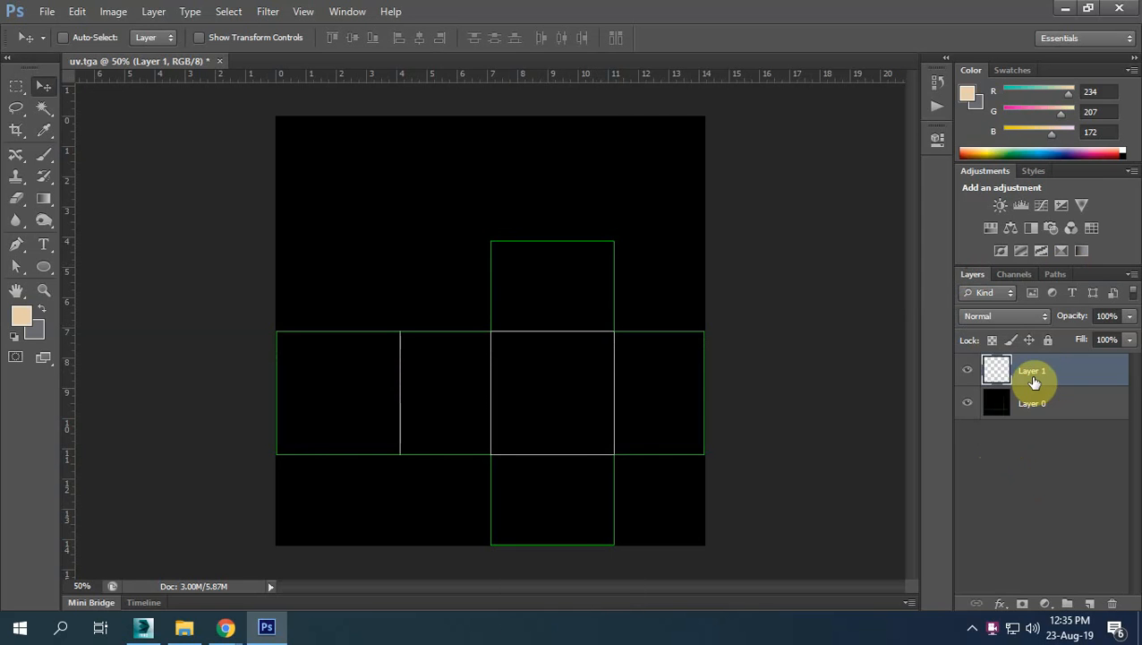
left_click(1036, 406)
left_click_drag(1065, 410, 1113, 604)
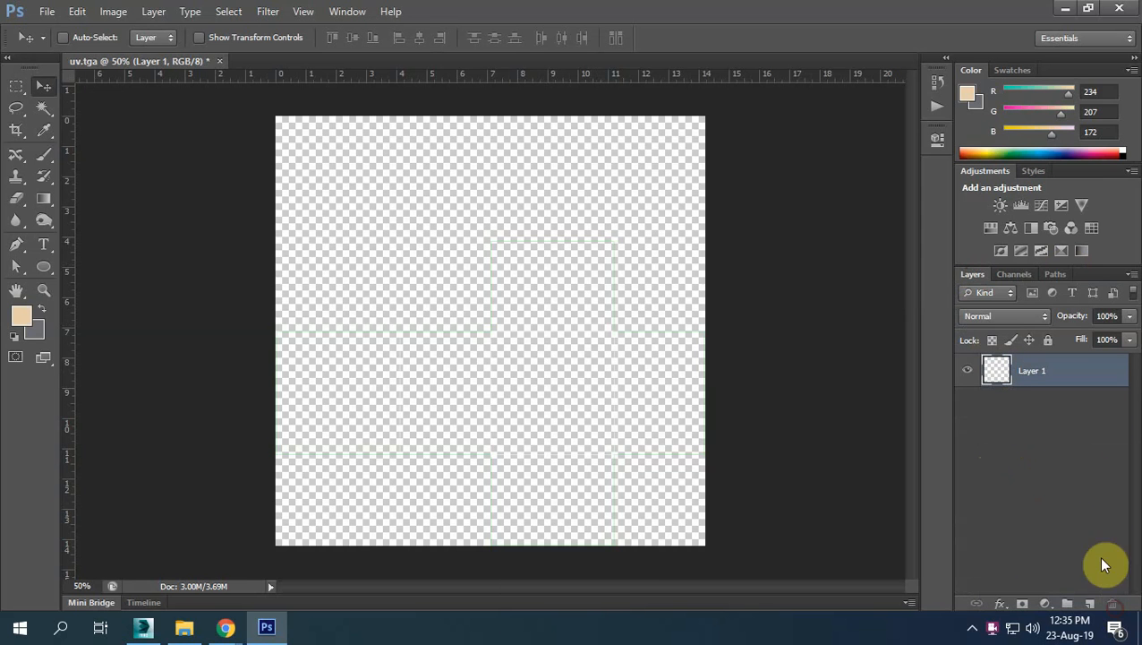
Add a new layer beneath the UV outline, fill it with the grey background color and check it by toggling its visibility
left_click(1090, 604)
left_click(1059, 371)
left_click_drag(1059, 371, 1057, 459)
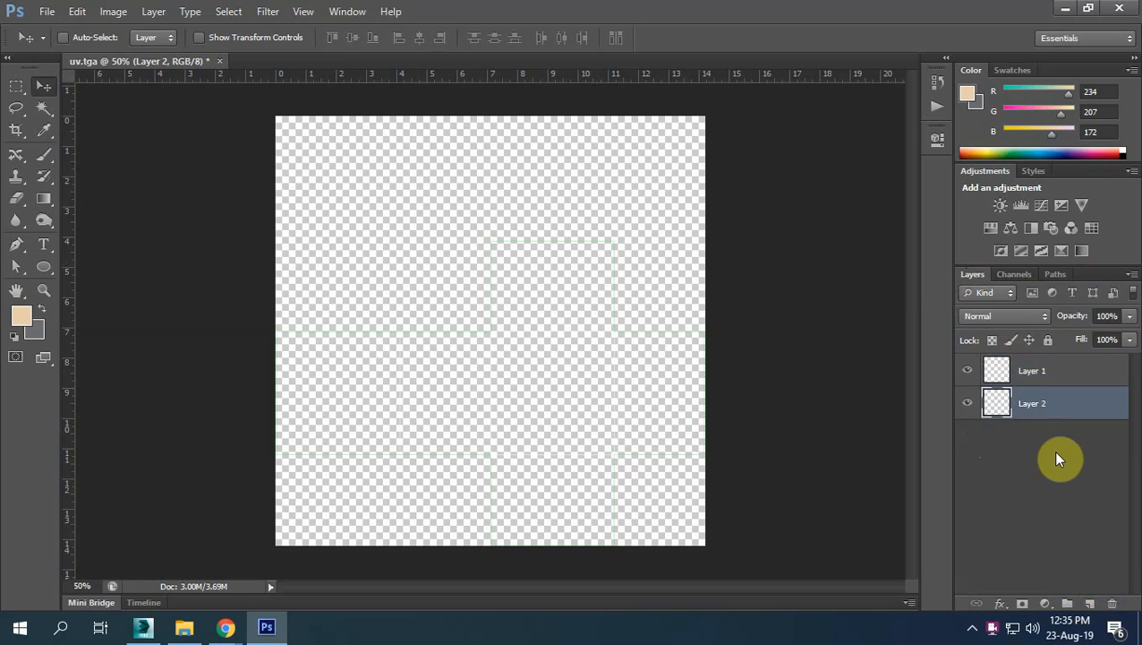
key("ctrl+BackSpace")
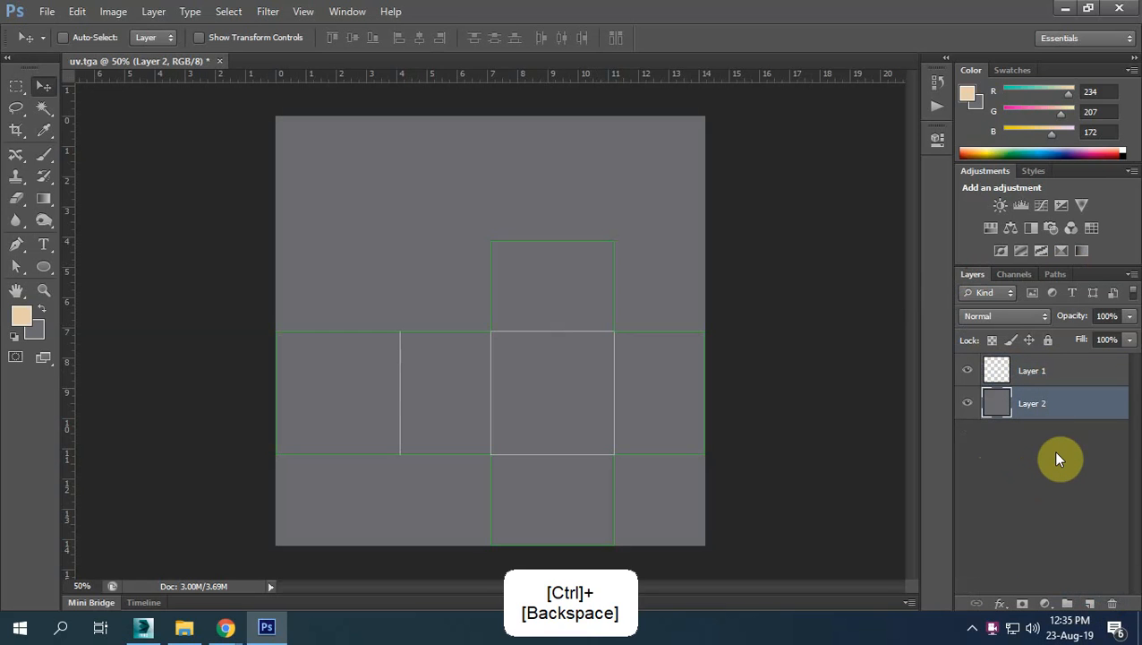
left_click(967, 403)
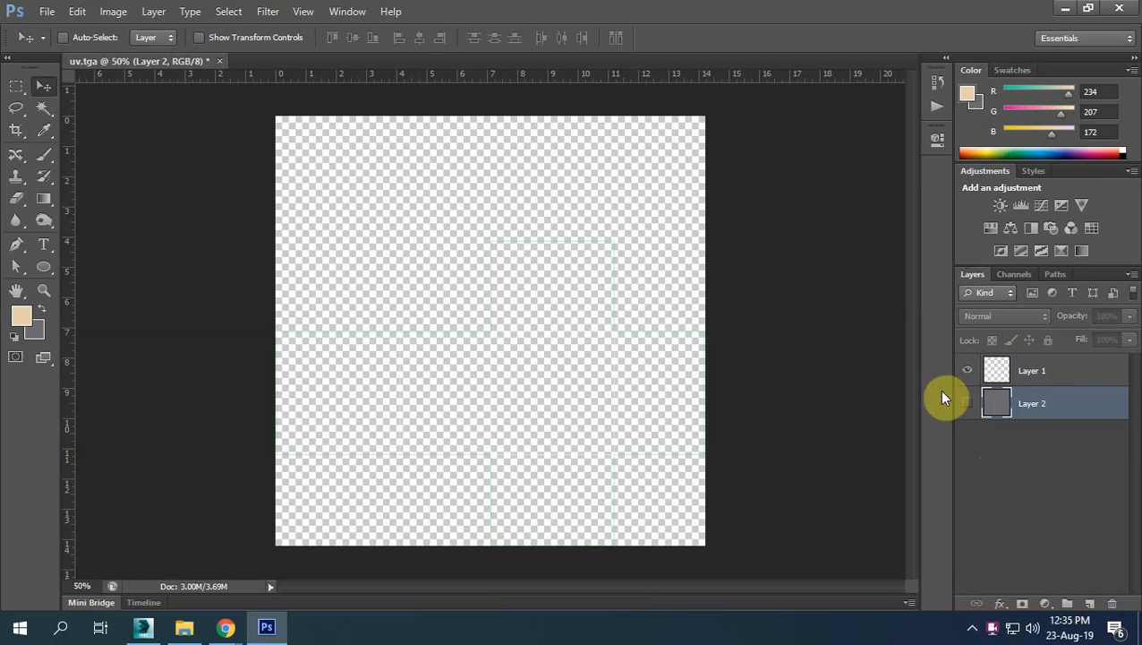
left_click(965, 405)
Try moving the UV outline on Layer 1 upward and undo the move
left_click(1075, 370)
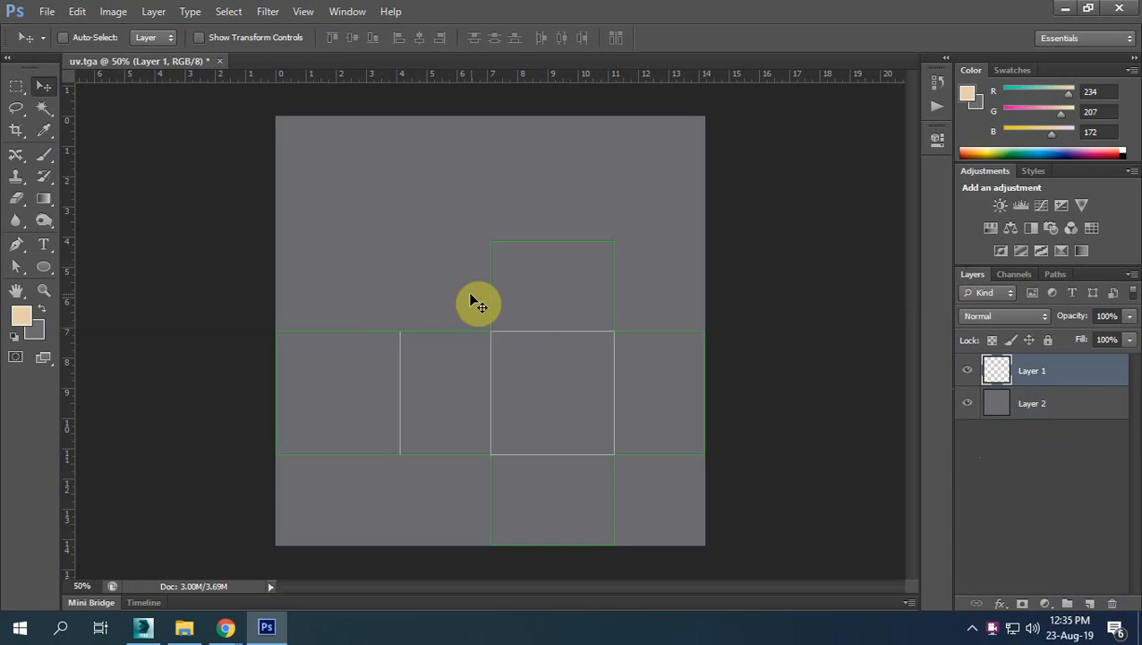
left_click_drag(479, 337, 484, 285)
key("ctrl+z")
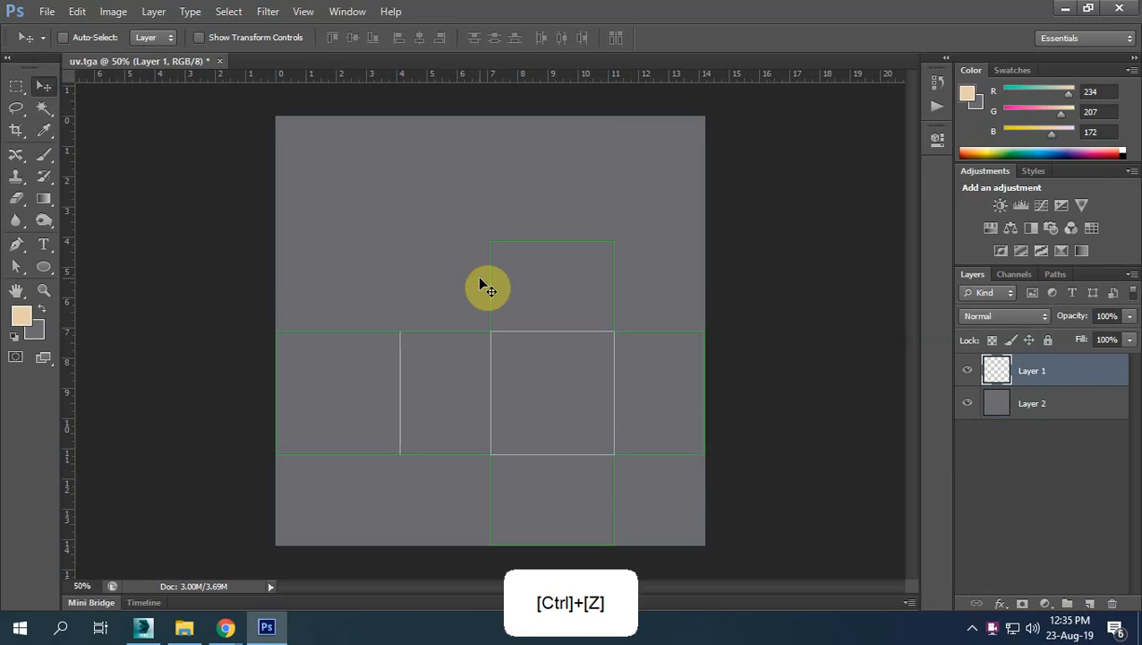
Add an empty layer between the grey background layer and the UV outline layer
left_click(1021, 421)
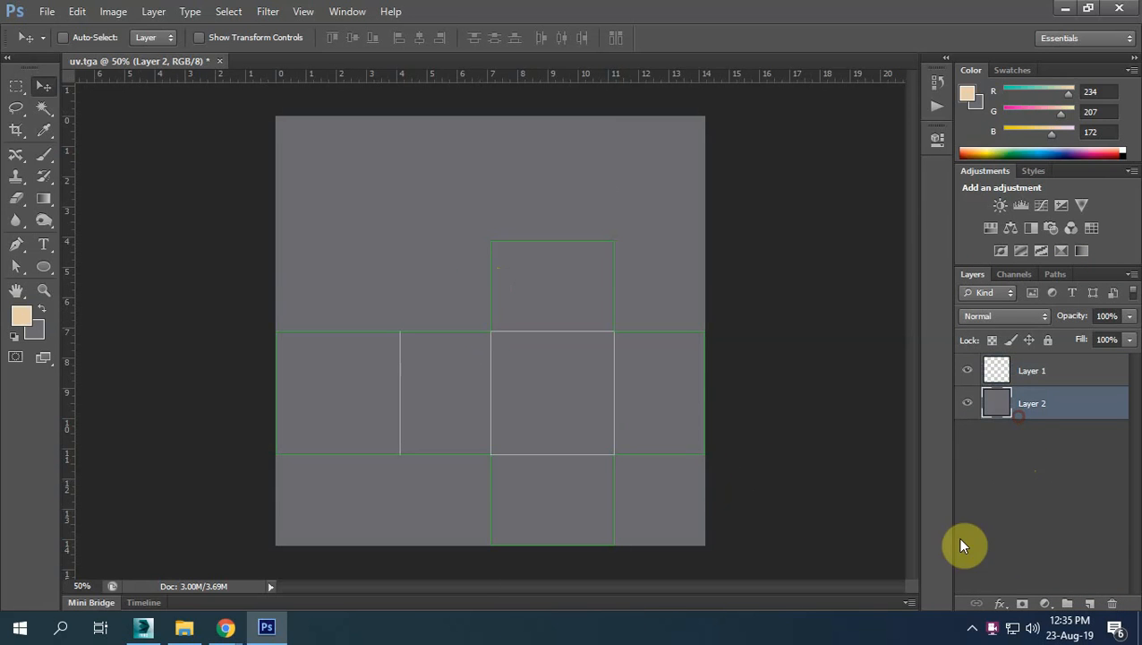
left_click(1089, 611)
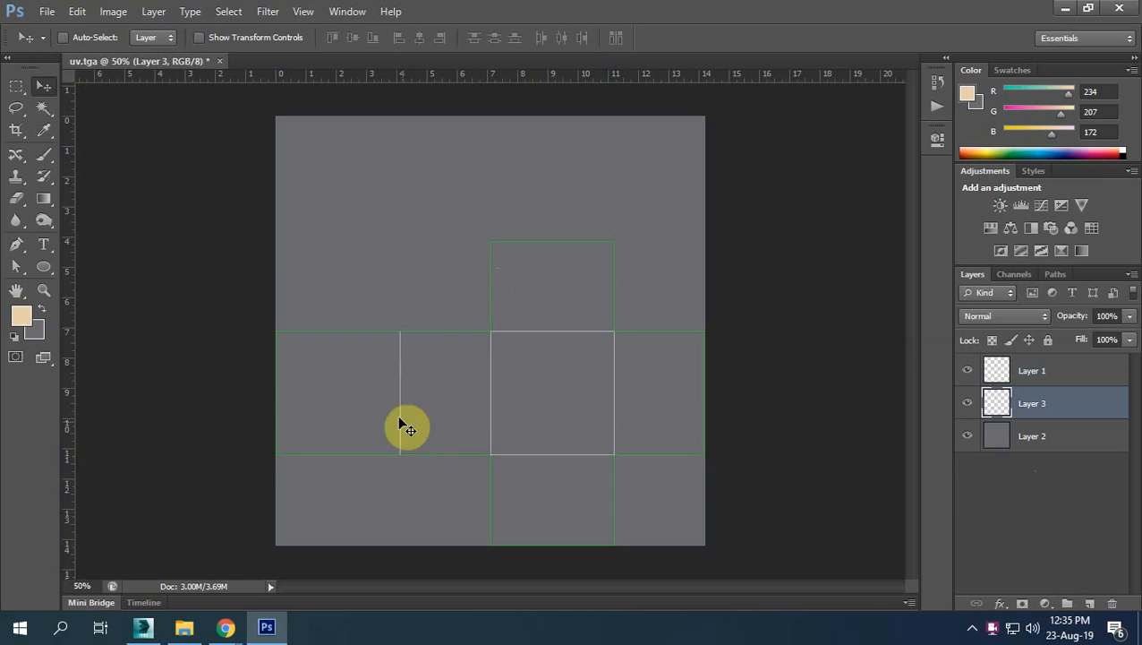
scroll(490, 403, "up", 1, "alt")
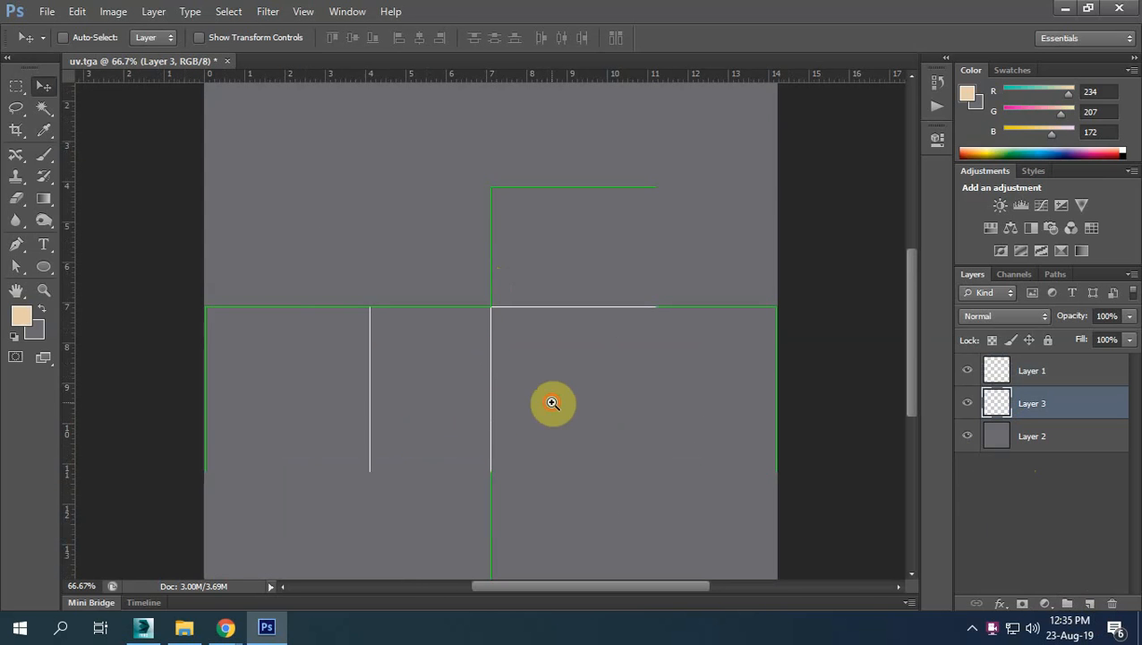
left_click(553, 403, "ctrl")
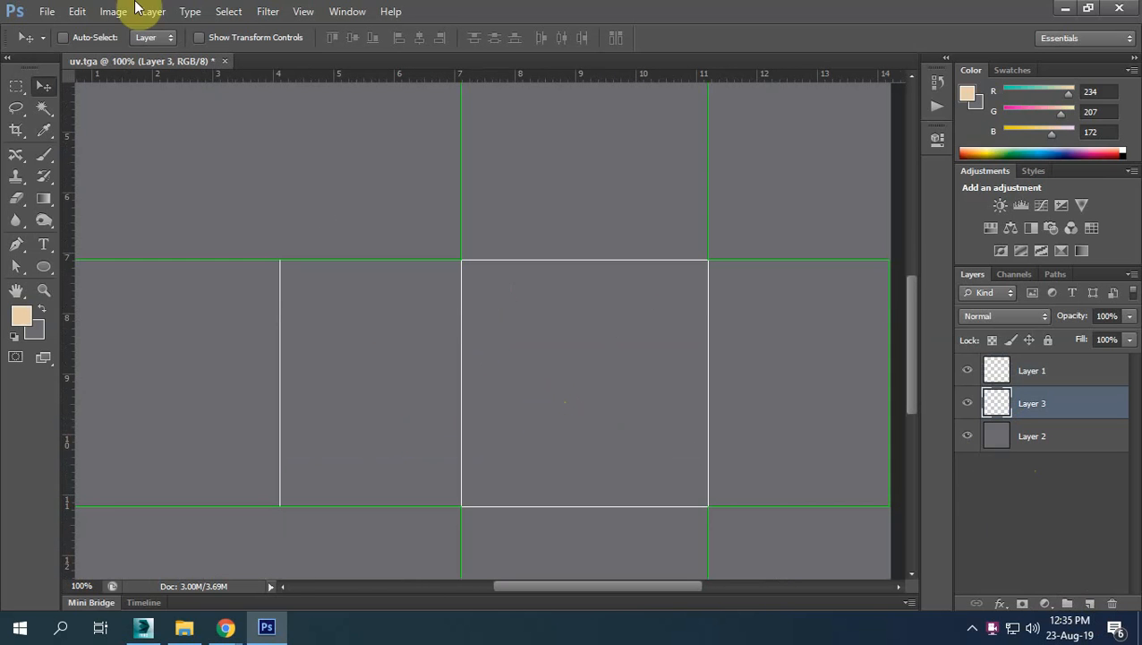
Open new logo.png from the Desktop
left_click(47, 11)
left_click(63, 45)
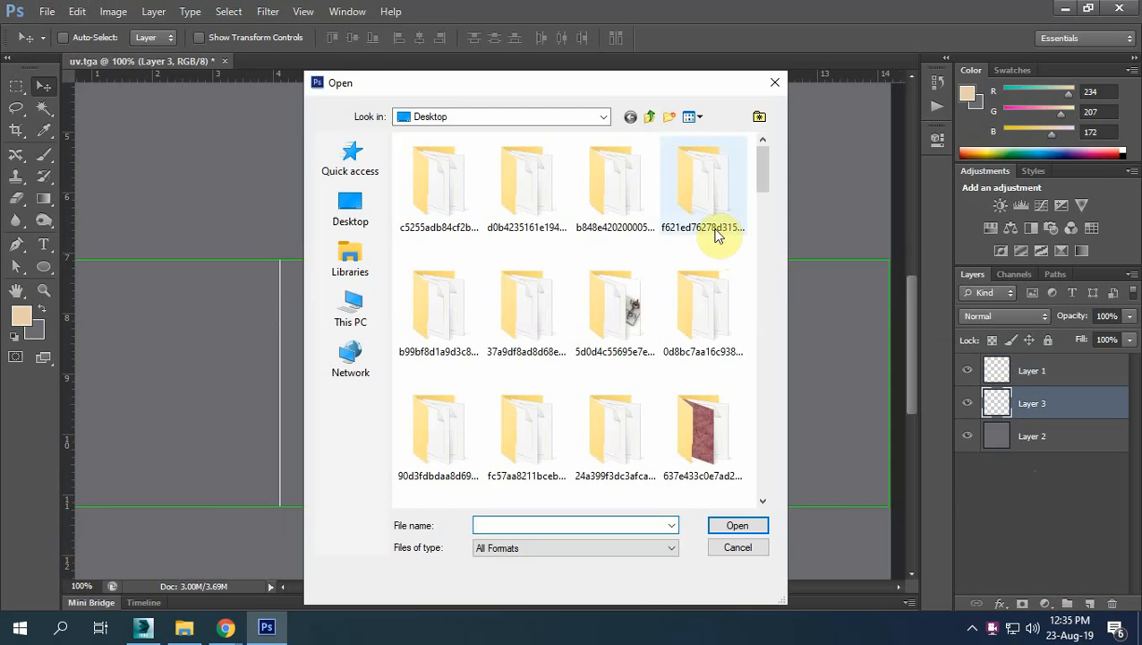
left_click_drag(758, 161, 765, 388)
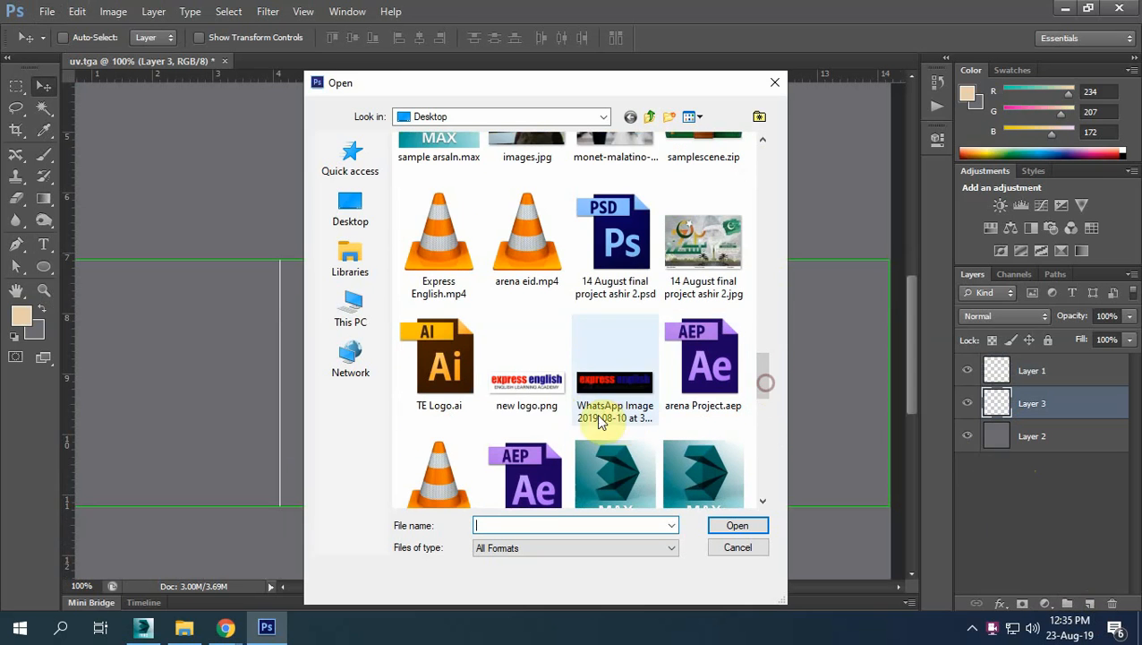
left_click(544, 401)
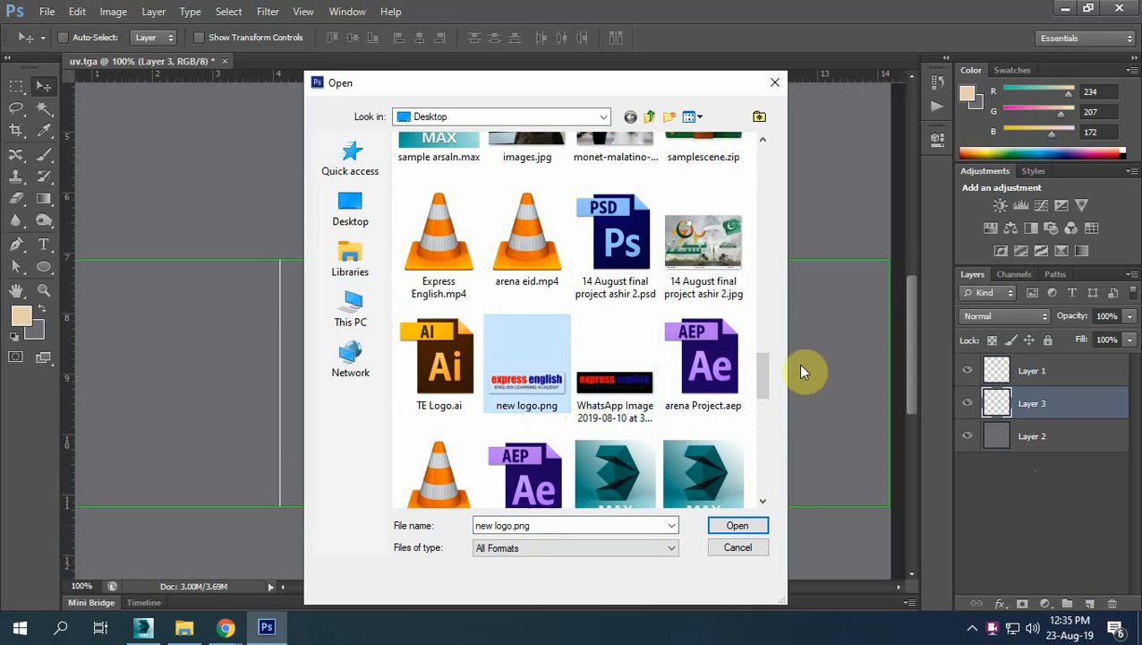
left_click_drag(760, 380, 766, 456)
left_click(747, 530)
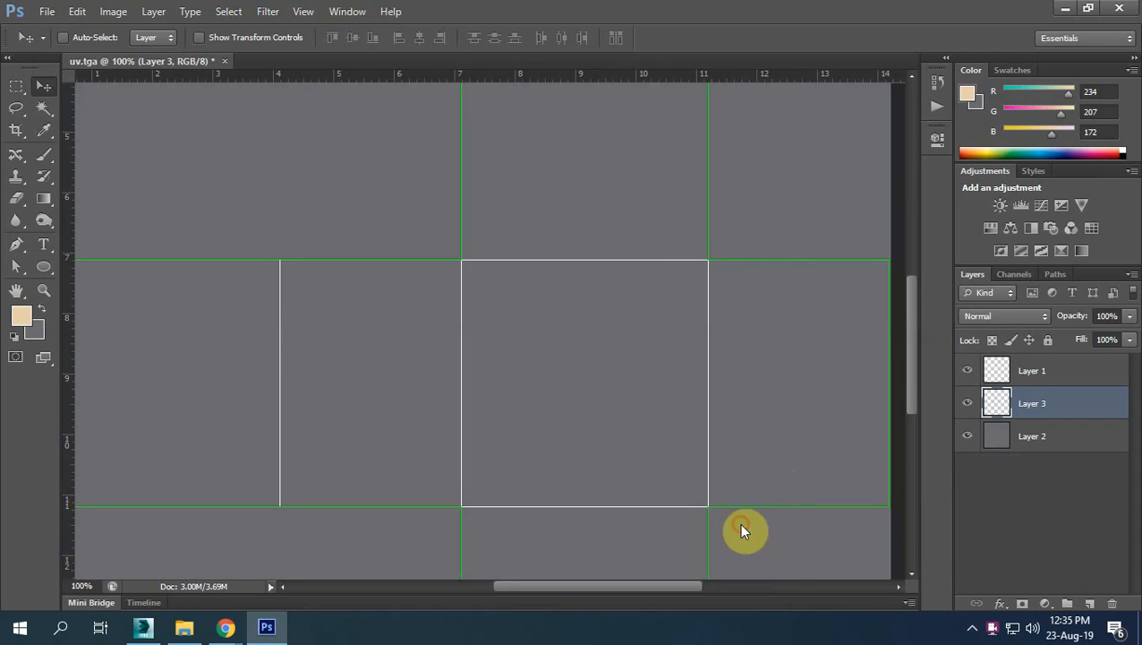
Convert the indexed logo image to RGB color mode so its locked layer can be moved
left_click_drag(383, 307, 98, 11)
left_click(99, 11)
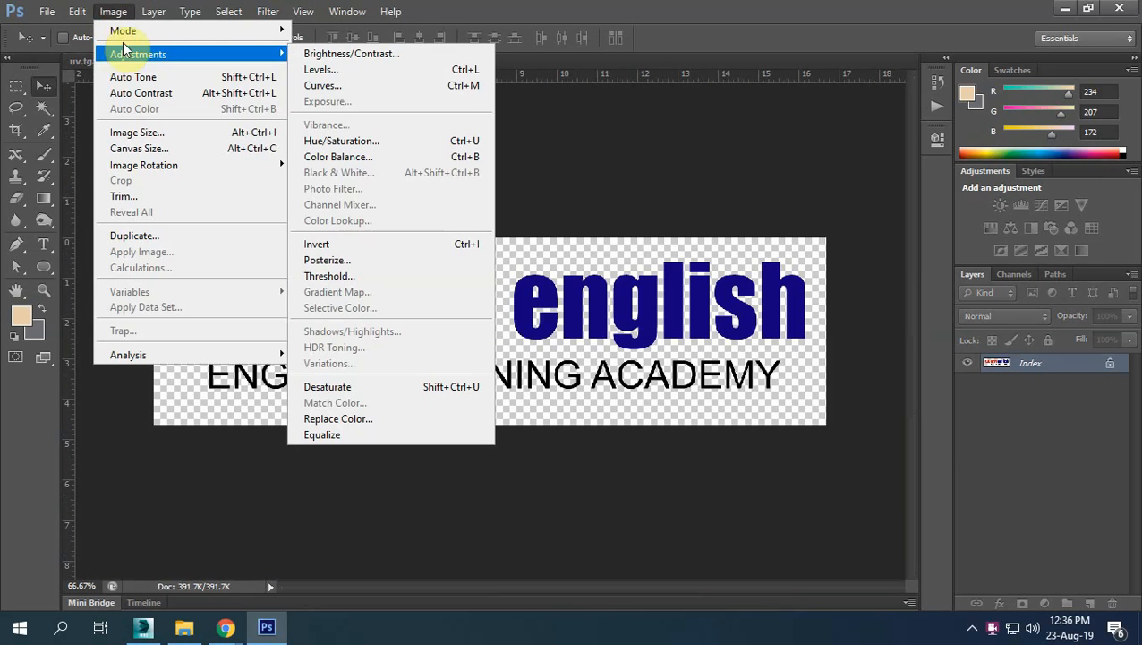
mouse_move(122, 31)
left_click(349, 95)
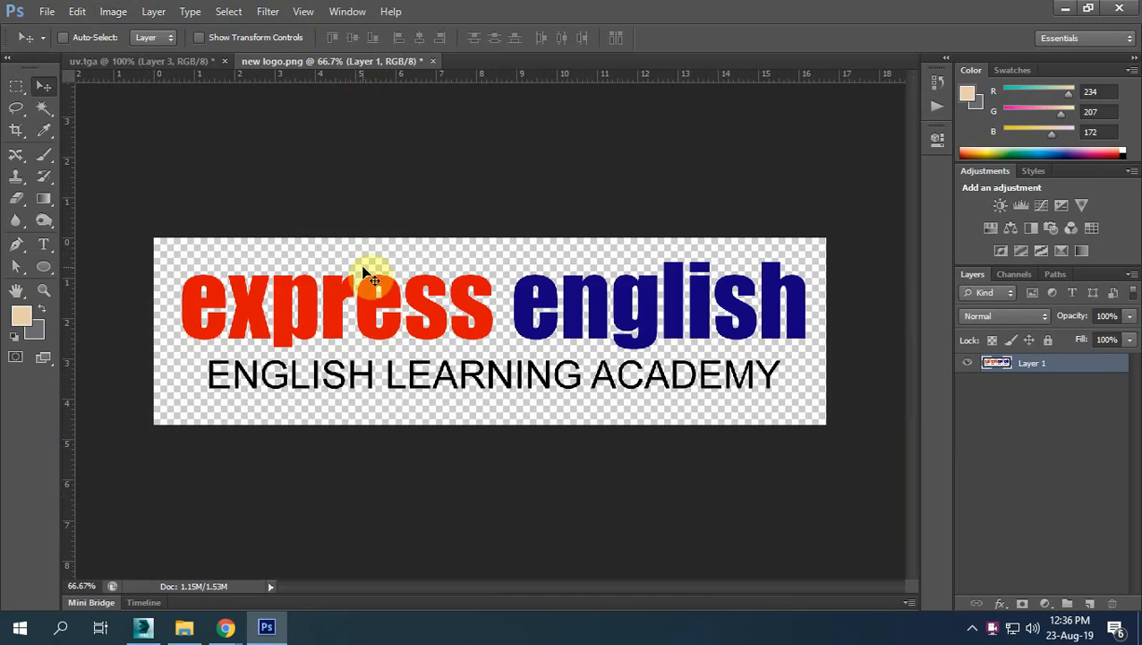
Bring the logo into uv.tga and scale it down to fit across the horizontal strip of box faces
left_click_drag(385, 307, 477, 363)
key("ctrl+minus")
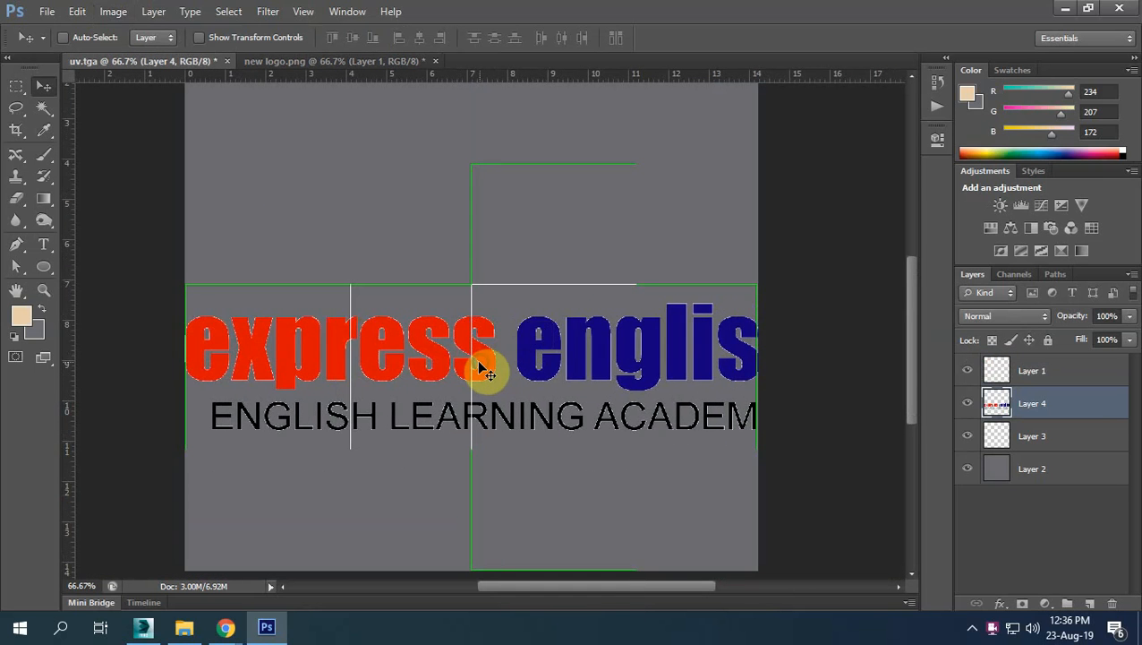
key("ctrl+t")
left_click_drag(803, 303, 734, 334)
left_click_drag(523, 377, 529, 362)
key("Return")
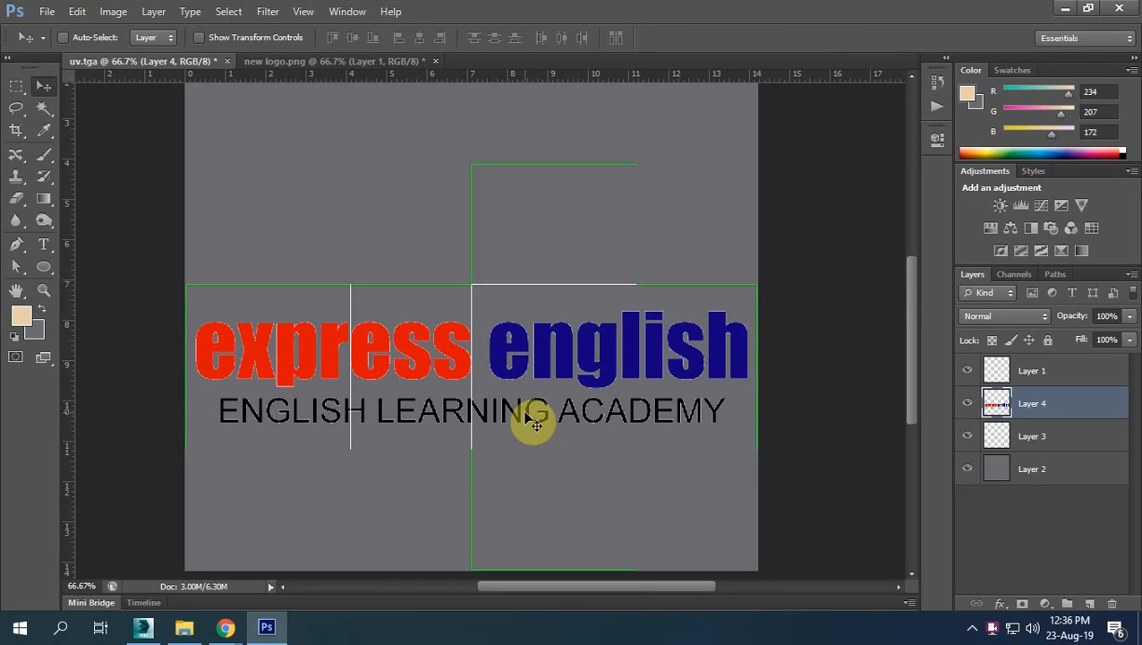
Hide the UV outline on Layer 1 and save the document to the Desktop as uv.psd in Photoshop format
key("ctrl+minus")
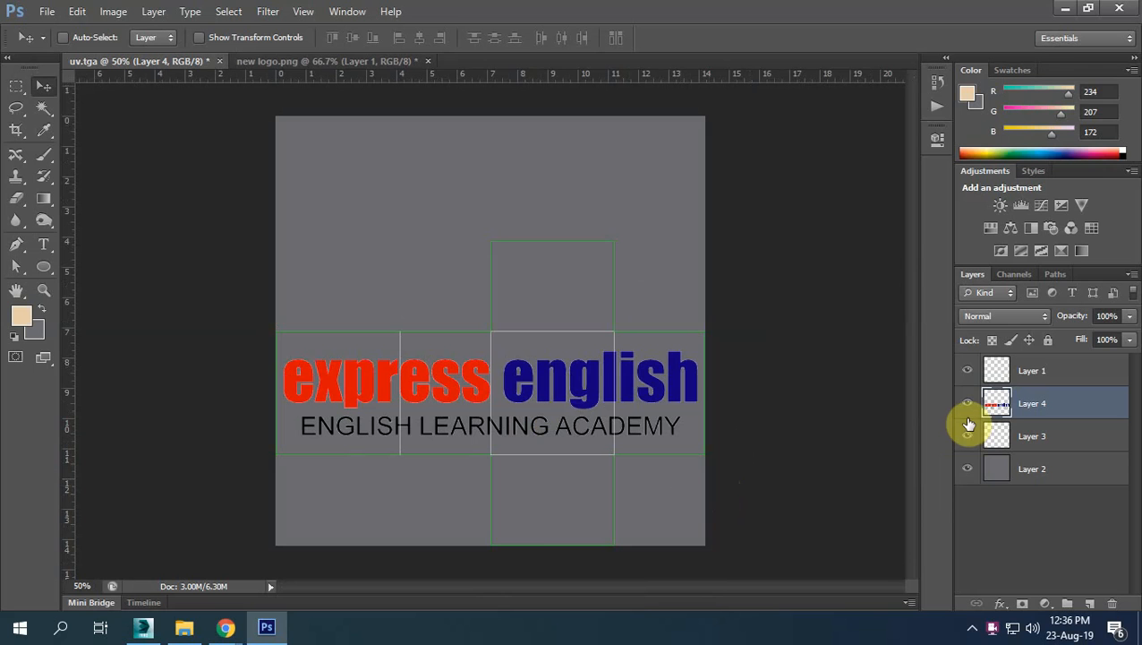
left_click(967, 373)
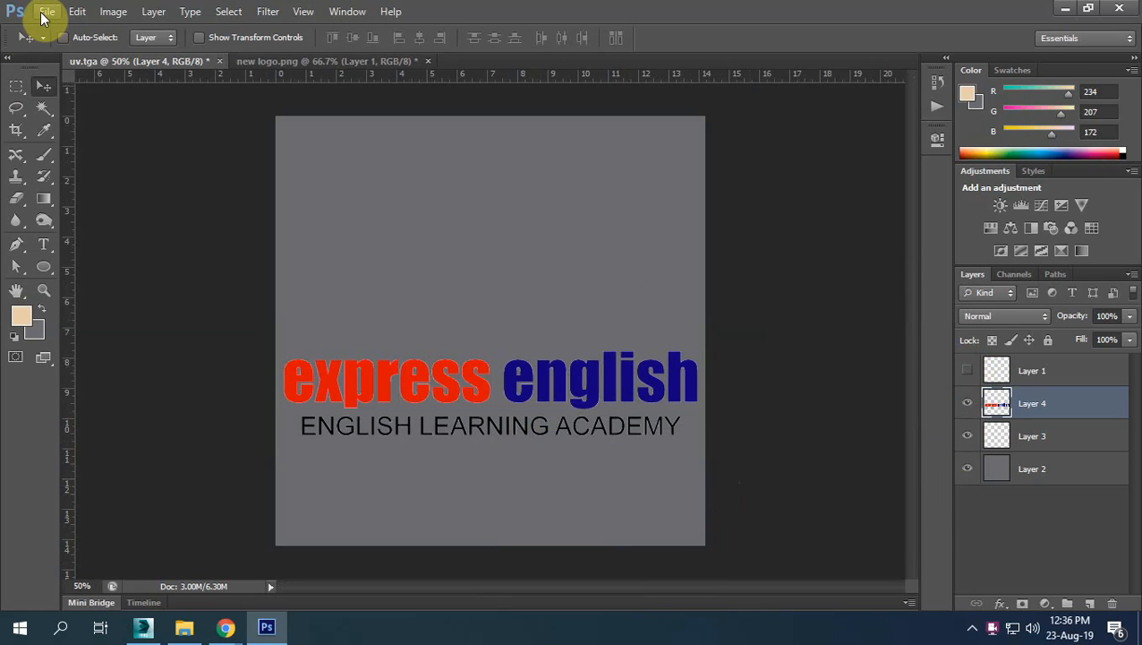
left_click(45, 12)
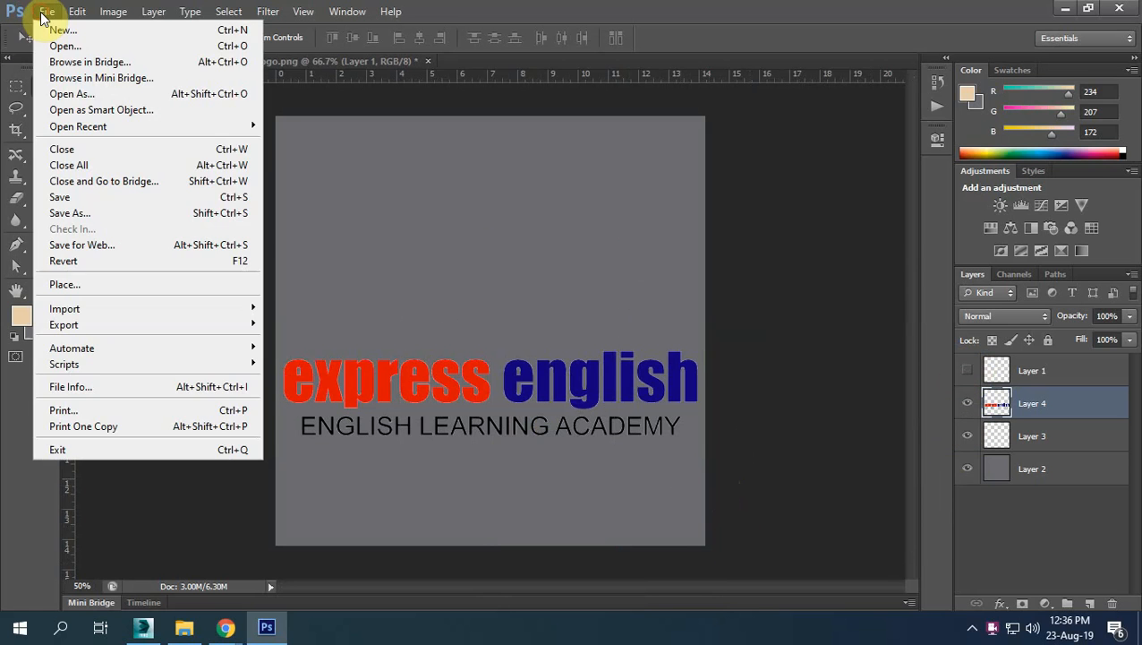
left_click(75, 205)
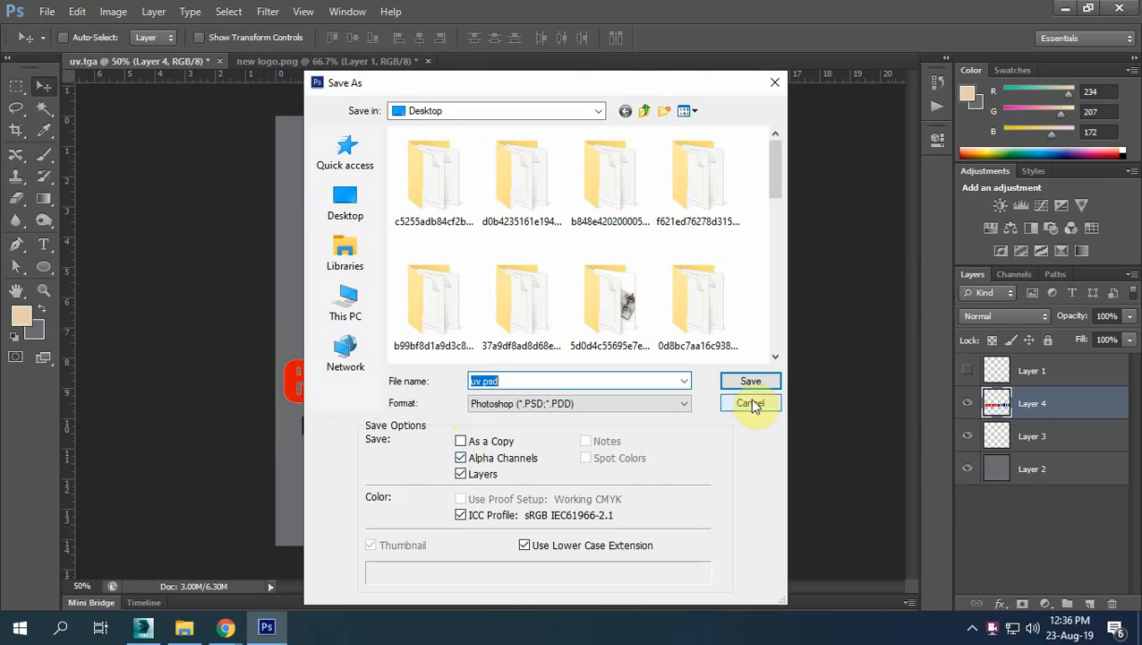
left_click(751, 382)
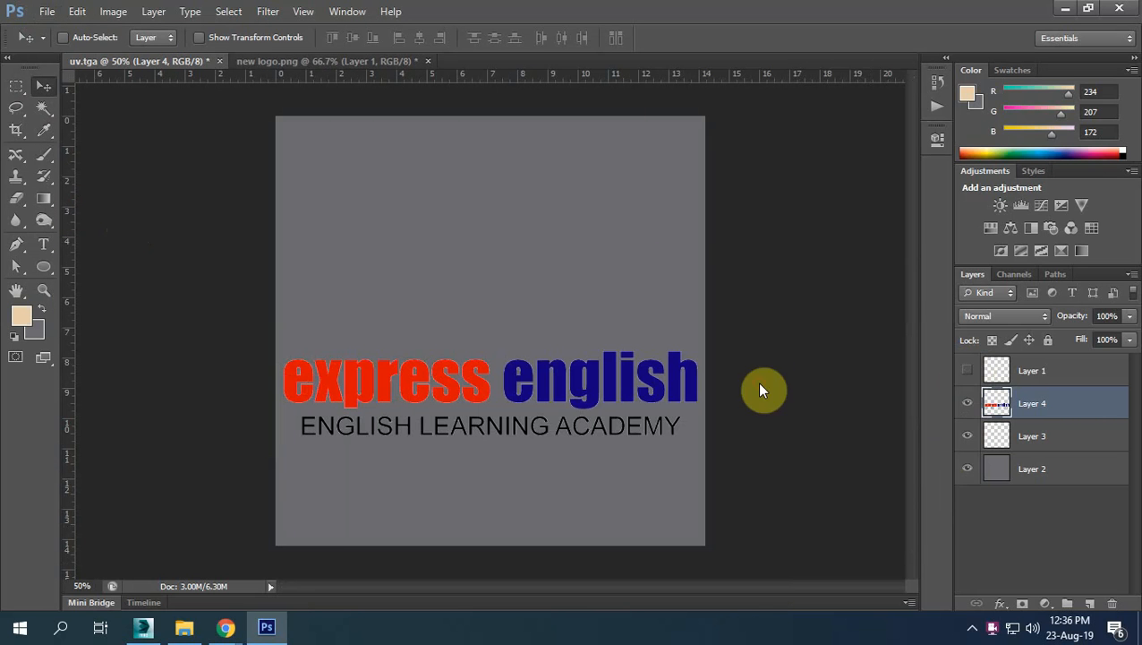
Switch to 3ds Max, leave the Polygon level of Unwrap UVW and open the Material Editor
left_click(146, 630)
left_click(949, 39)
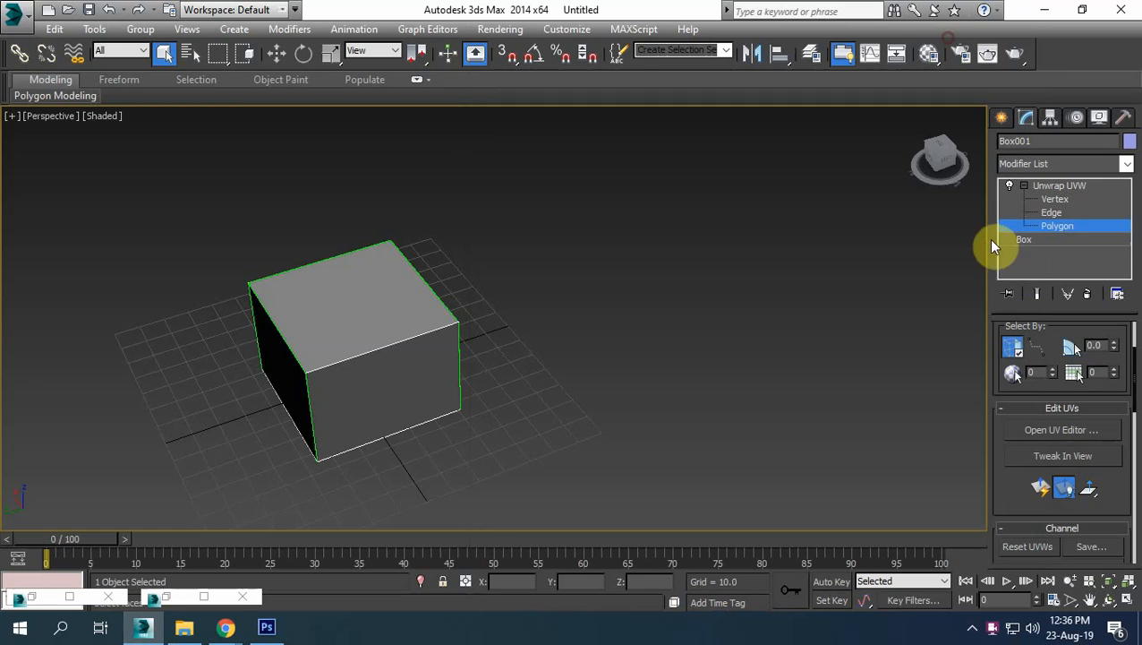
left_click(1048, 226)
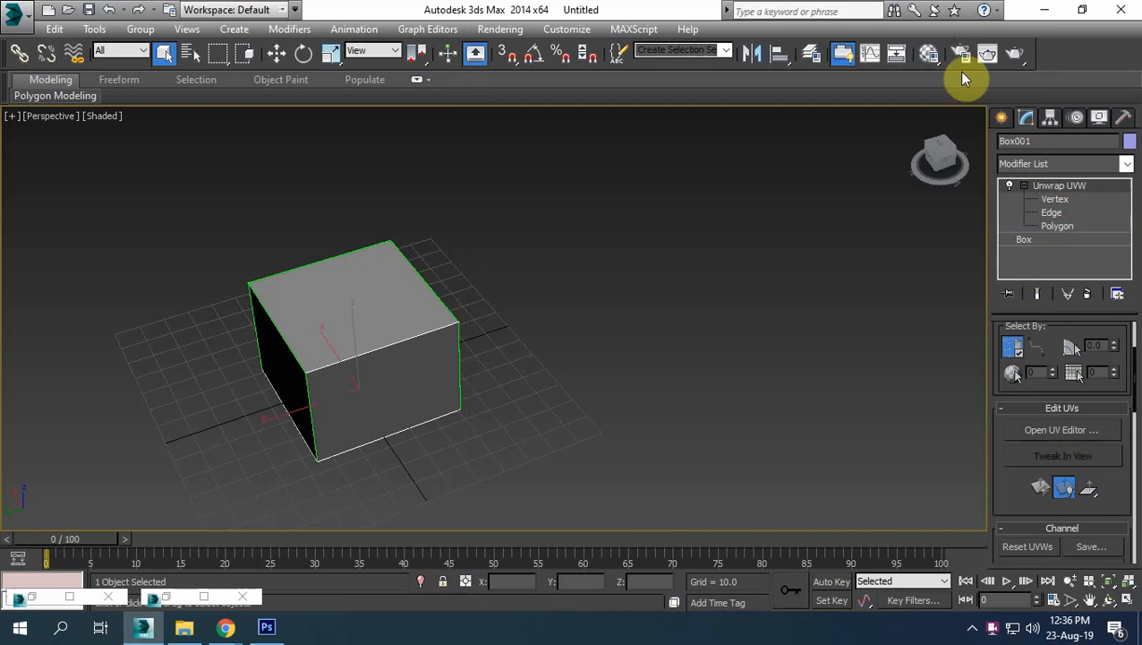
key("m")
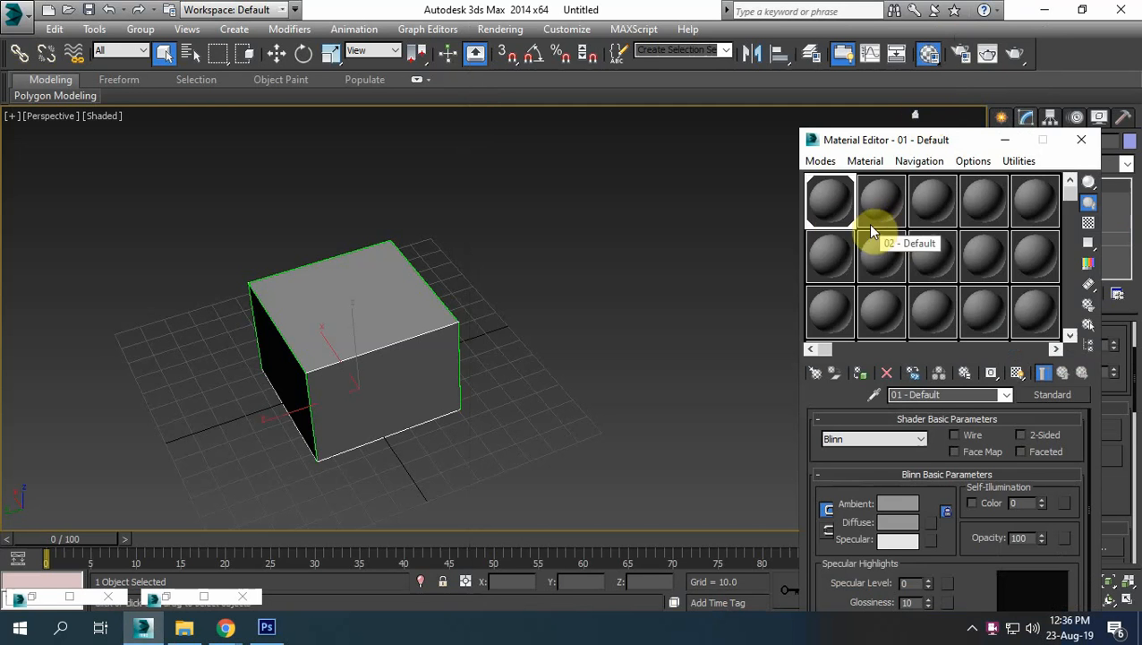
left_click_drag(899, 142, 883, 86)
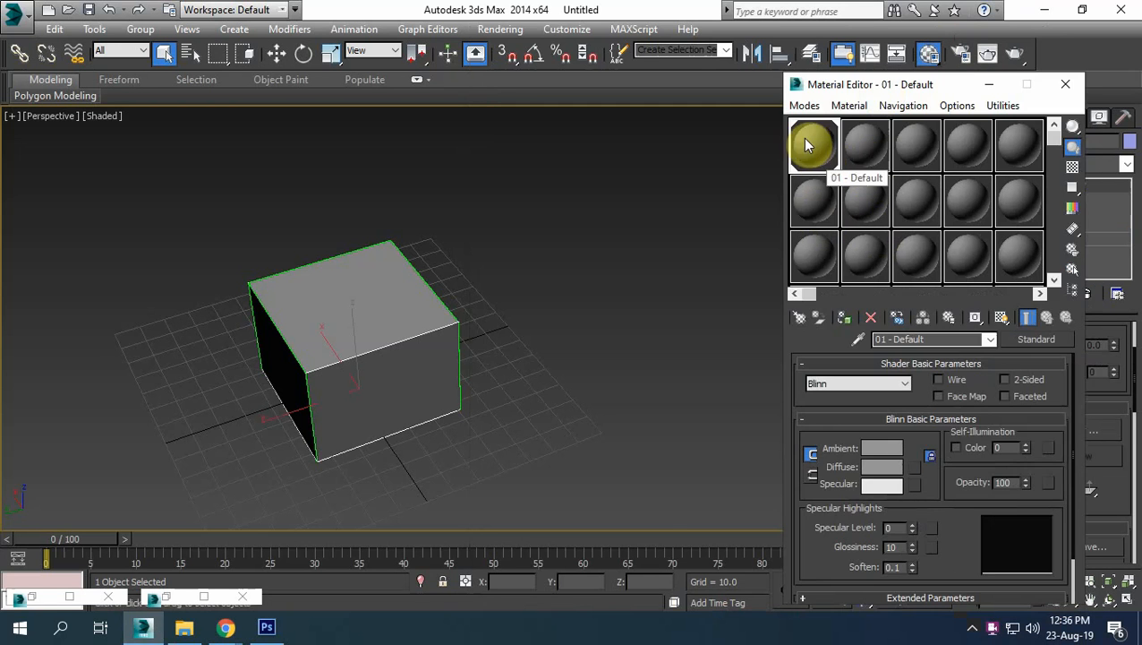
Load uv.psd from the Desktop as a Bitmap map for the diffuse color of the 01 - Default material
left_click(917, 468)
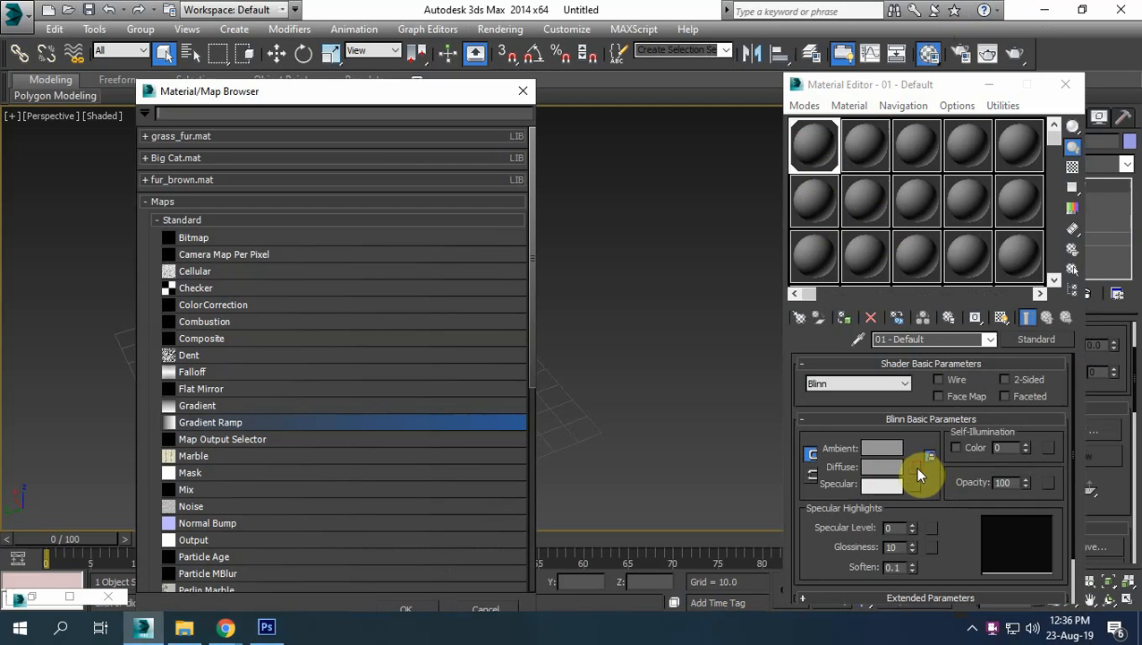
left_click(187, 239)
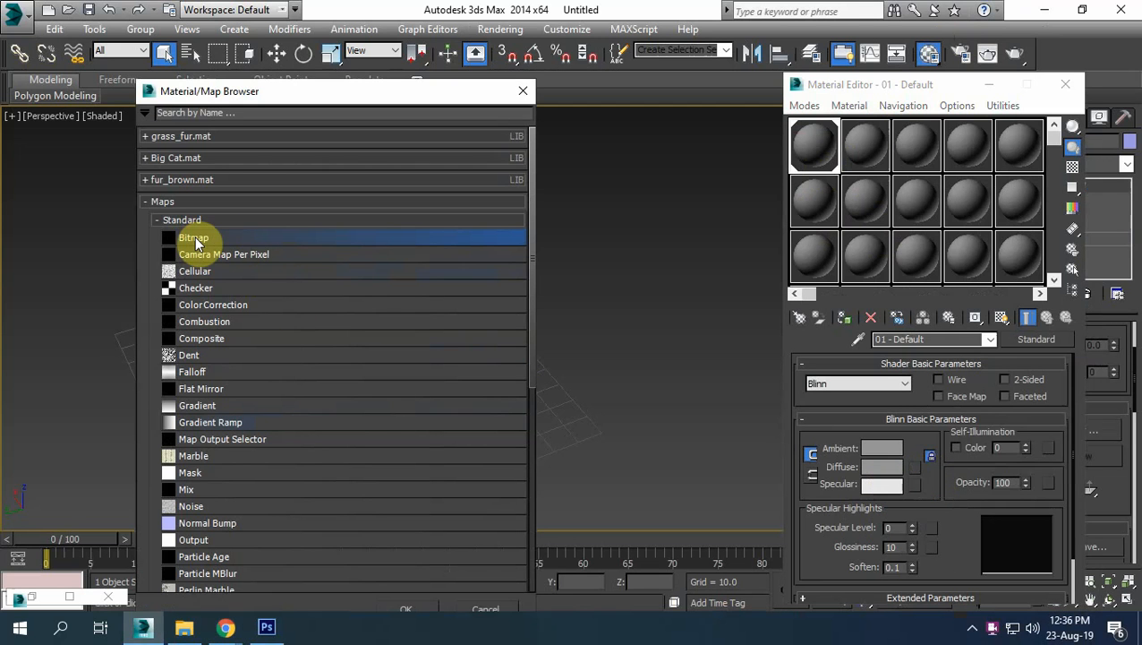
double_click(186, 239)
left_click(57, 162)
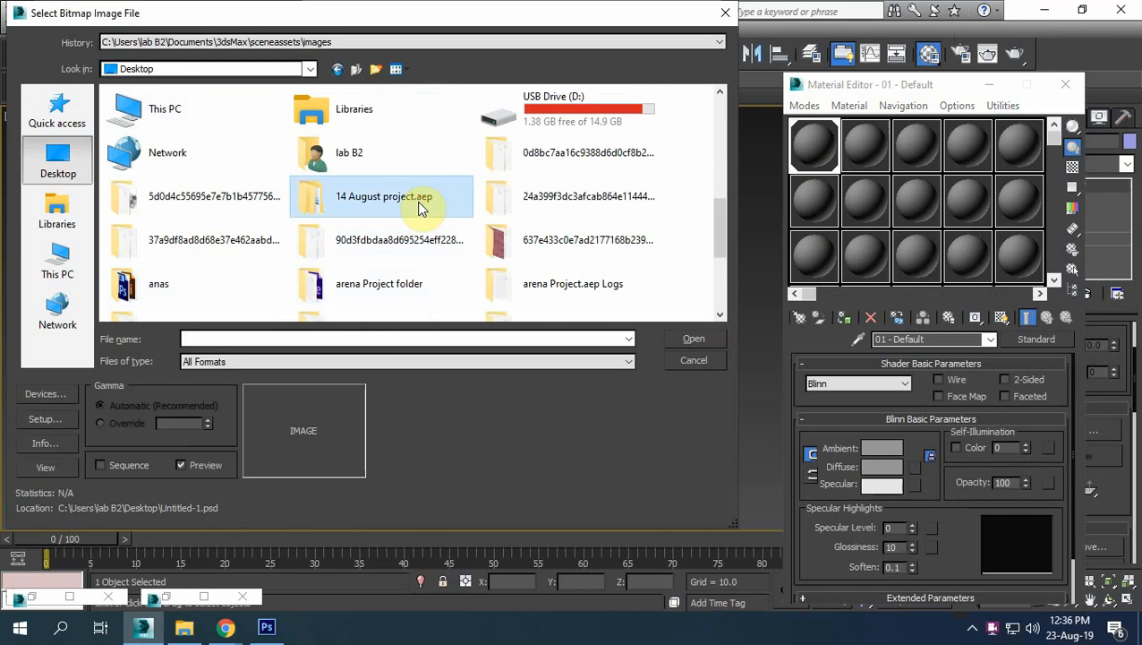
key("u")
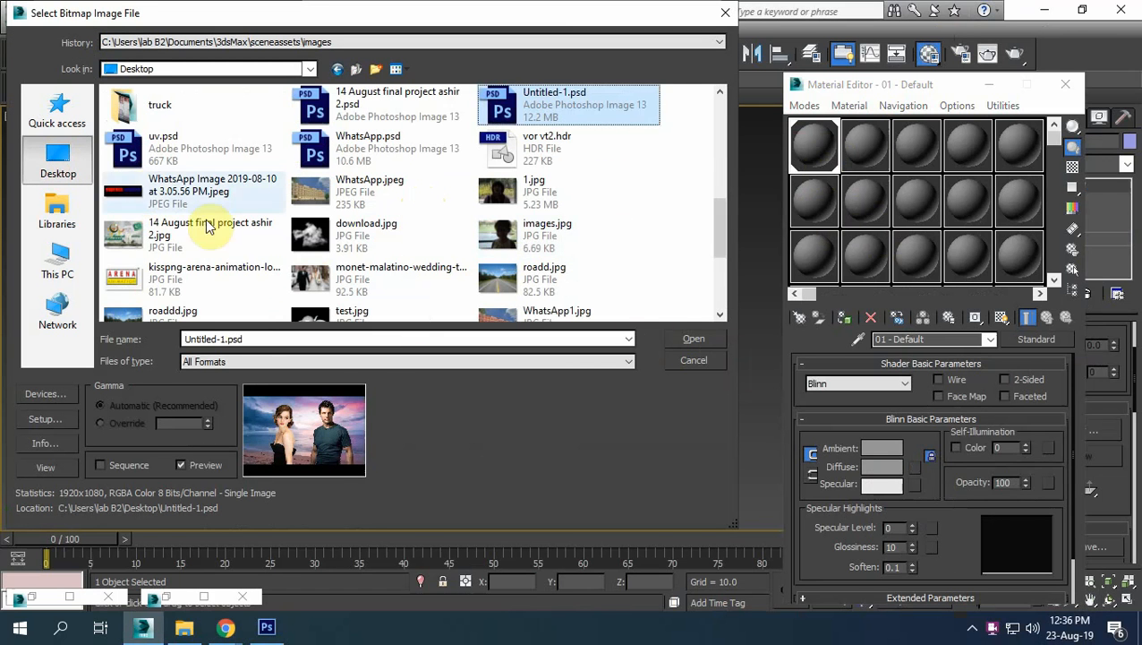
left_click(161, 145)
left_click(695, 339)
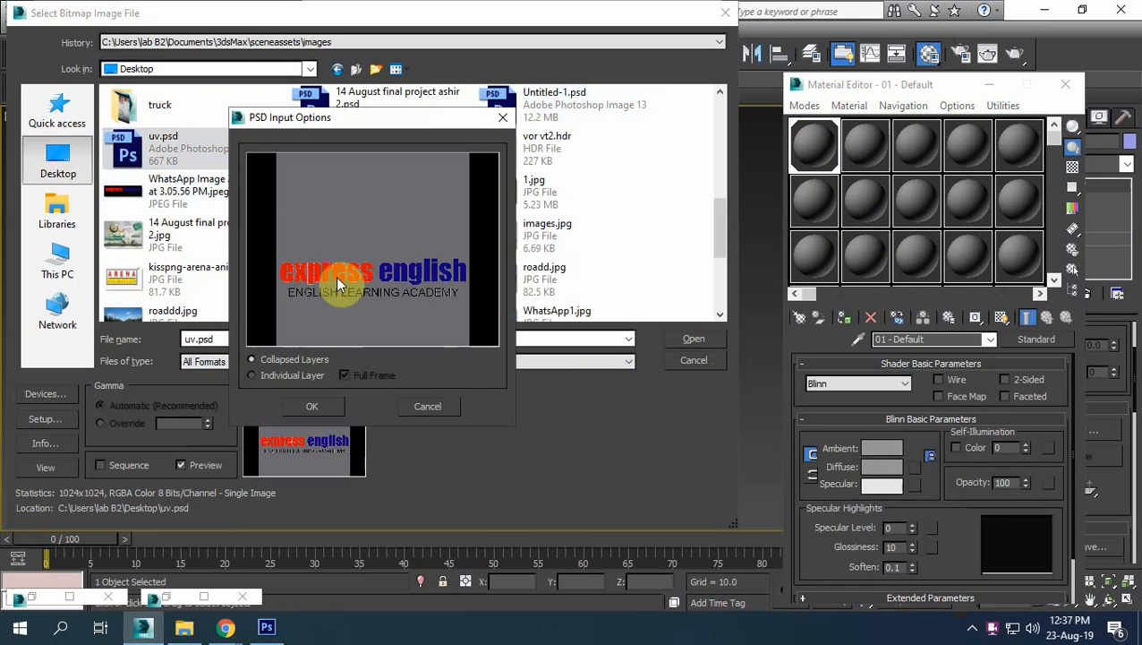
Import the PSD with Collapsed Layers after checking its individual layers, and show the map shaded on the box in the viewport
left_click(301, 383)
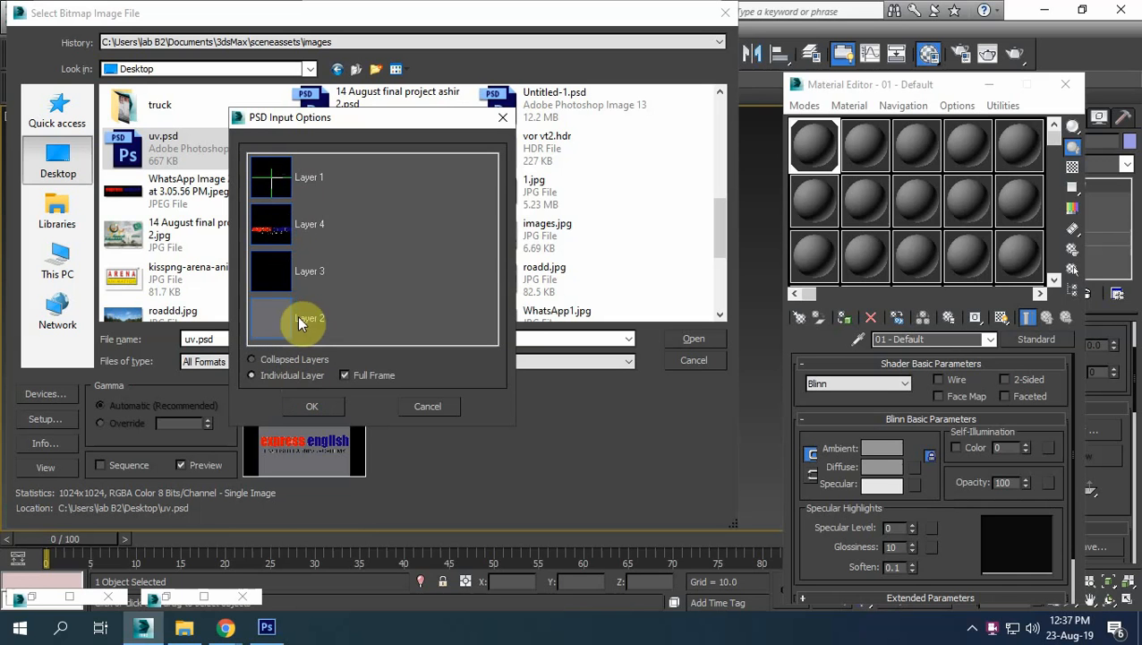
left_click(285, 360)
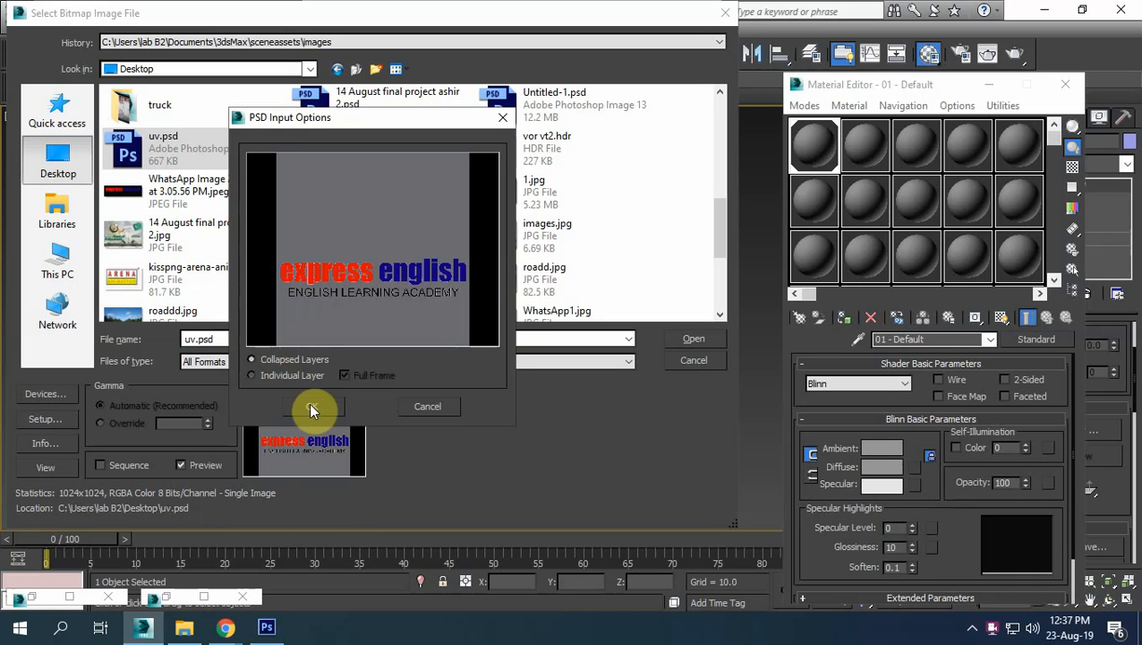
left_click(312, 409)
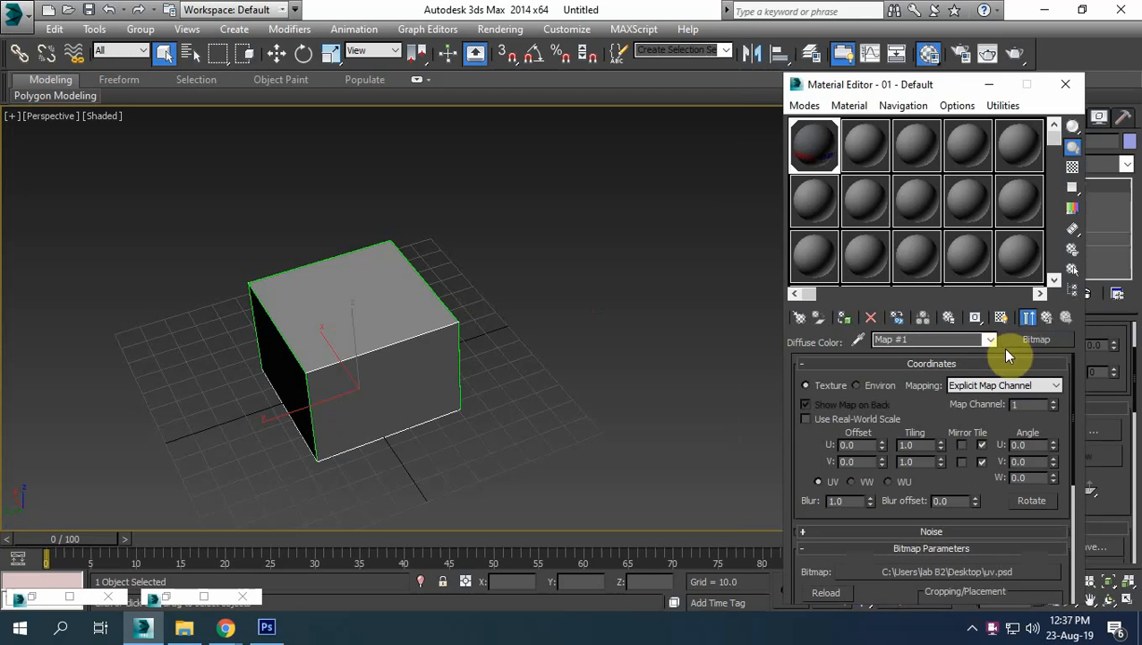
left_click(1003, 323)
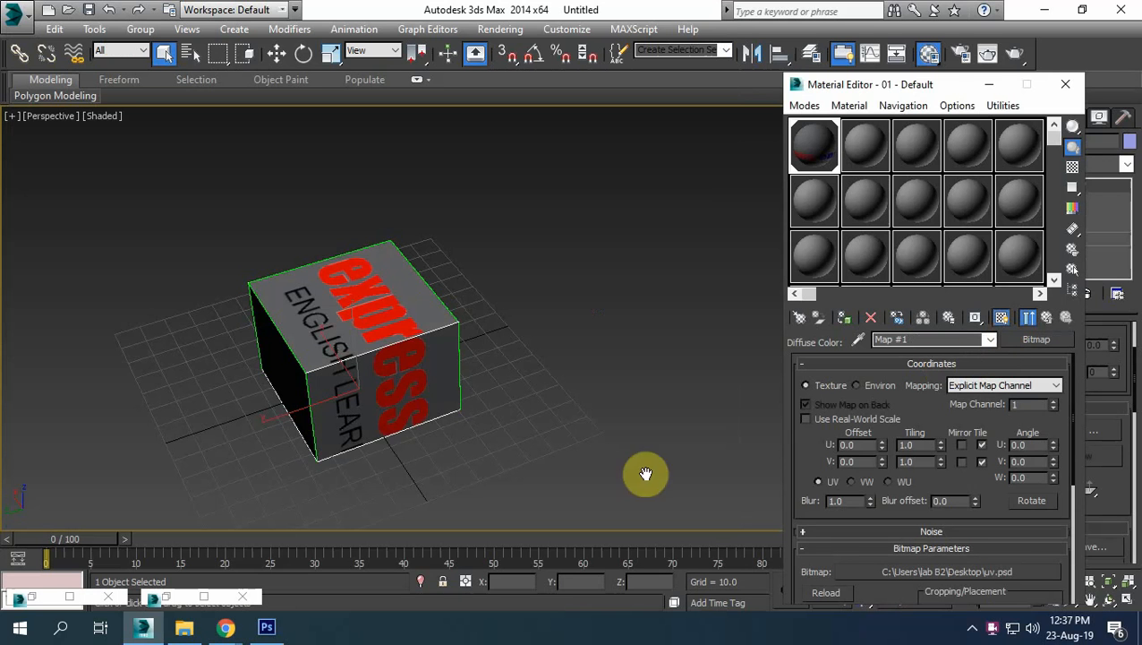
Examine how the logo wraps over the edge between the box's top and side faces, and switch to uv.psd in Photoshop
mouse_move(391, 403)
middle_mouse_down("alt")
mouse_move(361, 211)
mouse_move(596, 392)
mouse_move(651, 307)
mouse_move(673, 240)
mouse_move(584, 400)
mouse_move(474, 364)
mouse_move(331, 262)
mouse_move(331, 171)
mouse_move(577, 229)
mouse_move(641, 355)
mouse_move(556, 446)
mouse_move(364, 332)
mouse_move(431, 410)
middle_mouse_up("alt")
scroll(400, 407, "up", 5)
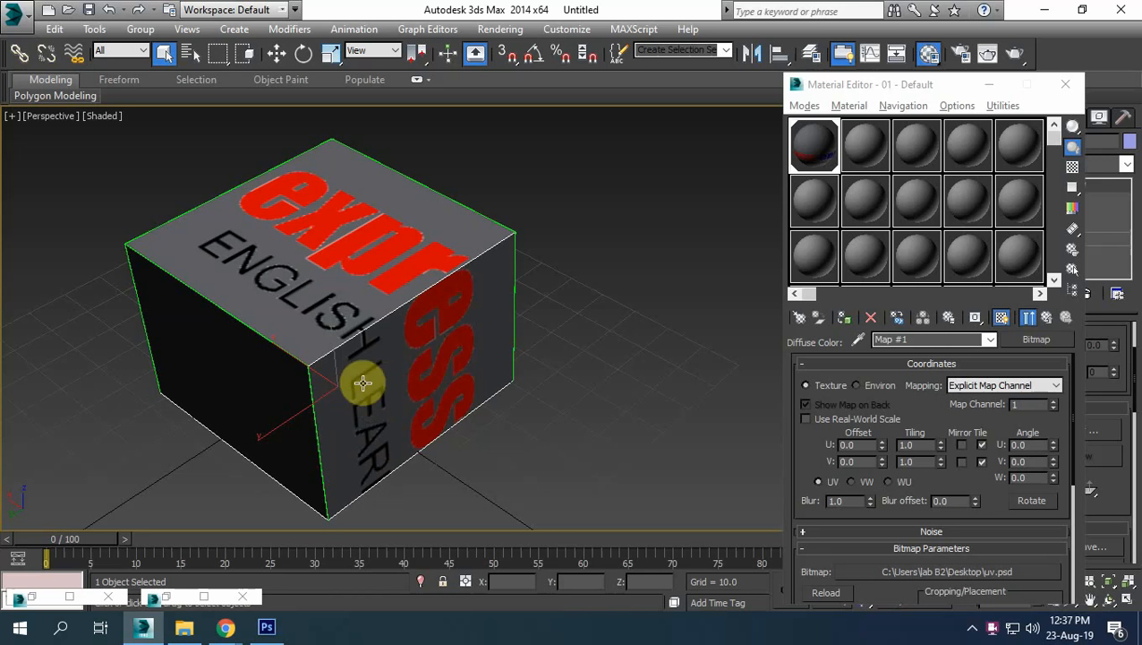
scroll(362, 382, "up", 5)
scroll(349, 255, "up", 2)
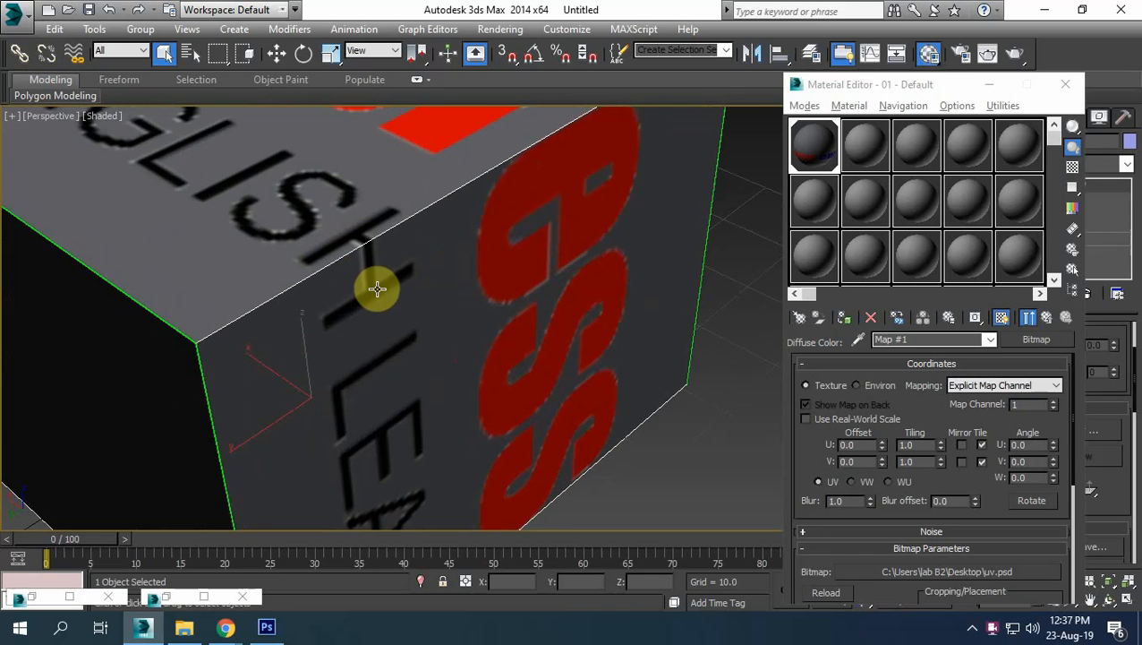
middle_click_drag(445, 352, 446, 377)
scroll(447, 376, "down", 3)
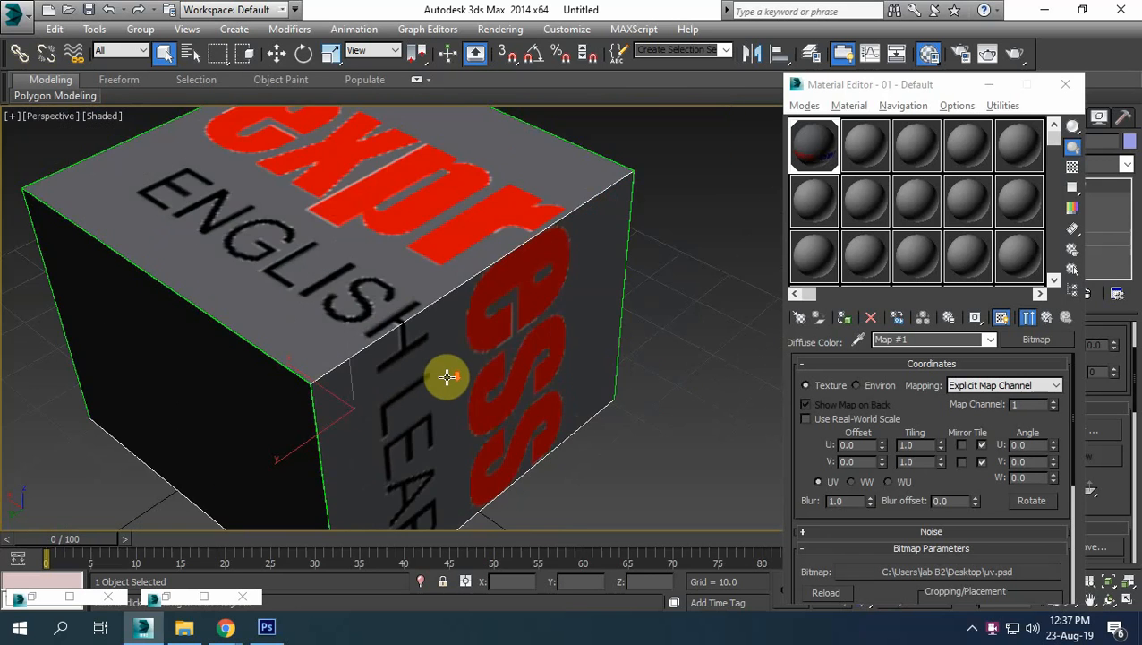
scroll(446, 377, "down", 5)
middle_click_drag(488, 413, 503, 464, "alt")
left_click(266, 626)
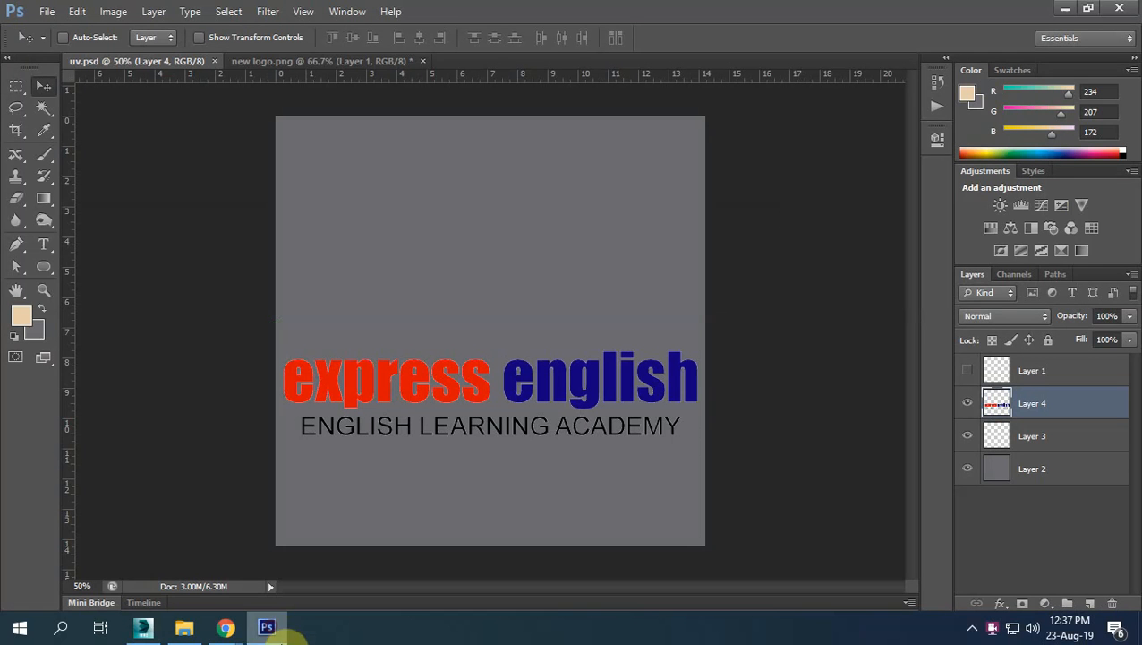